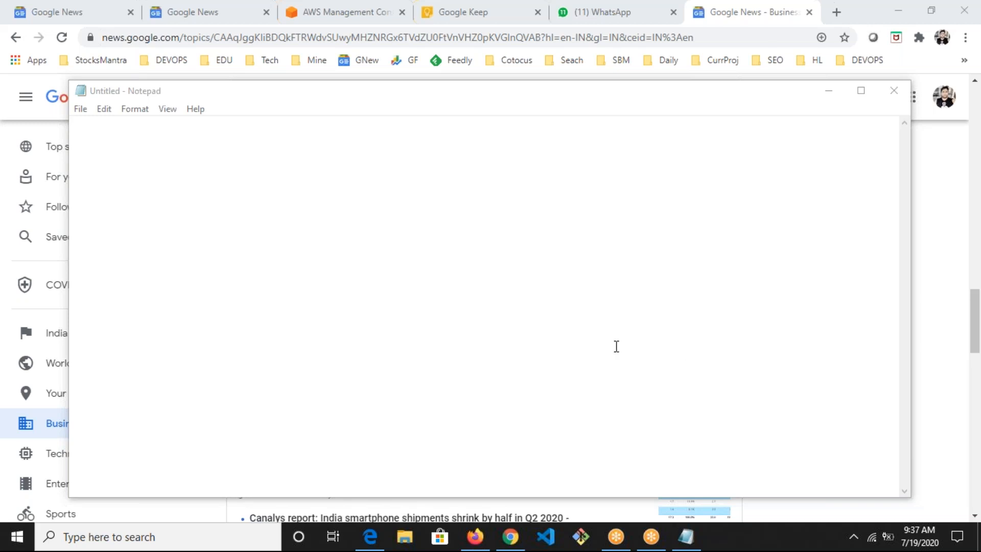
Step: Write the heading "What is NewRelic?" in the blank note and underline it with a row of equals signs
{"action": "left_click", "coordinate": [491, 274]}
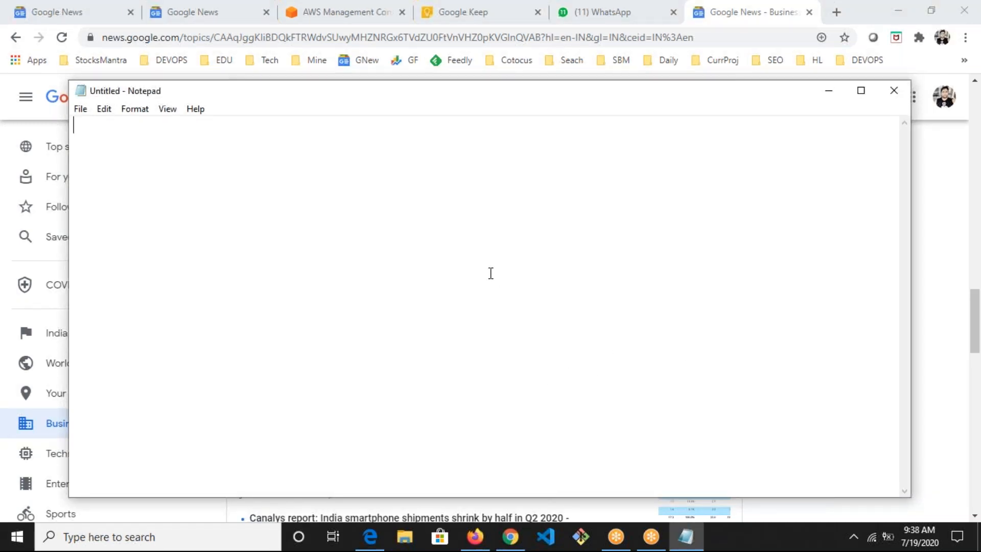
{"action": "type", "text": "What is Ne"}
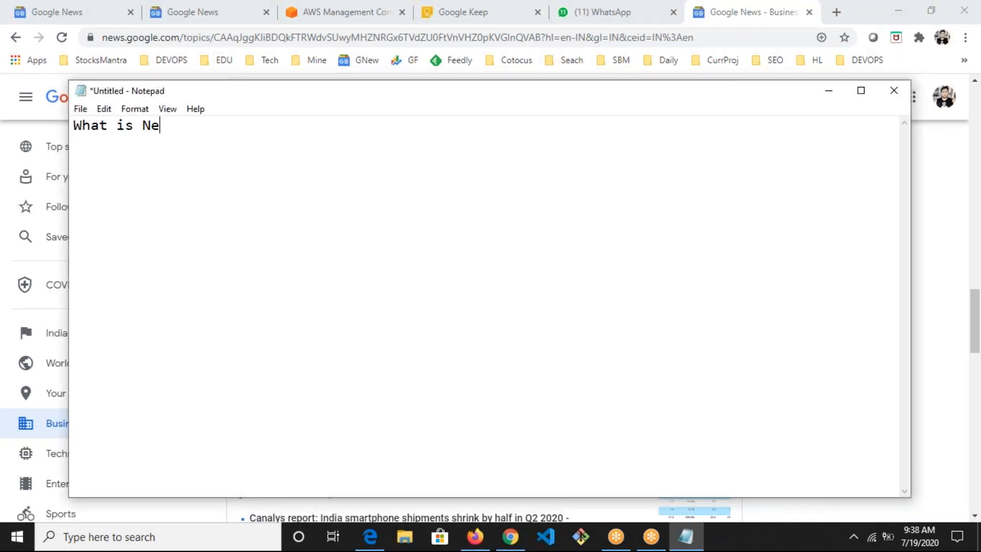
{"action": "type", "text": "wRelic?"}
{"action": "key", "text": "Return"}
{"action": "type", "text": "==========================="}
{"action": "key", "text": "Return"}
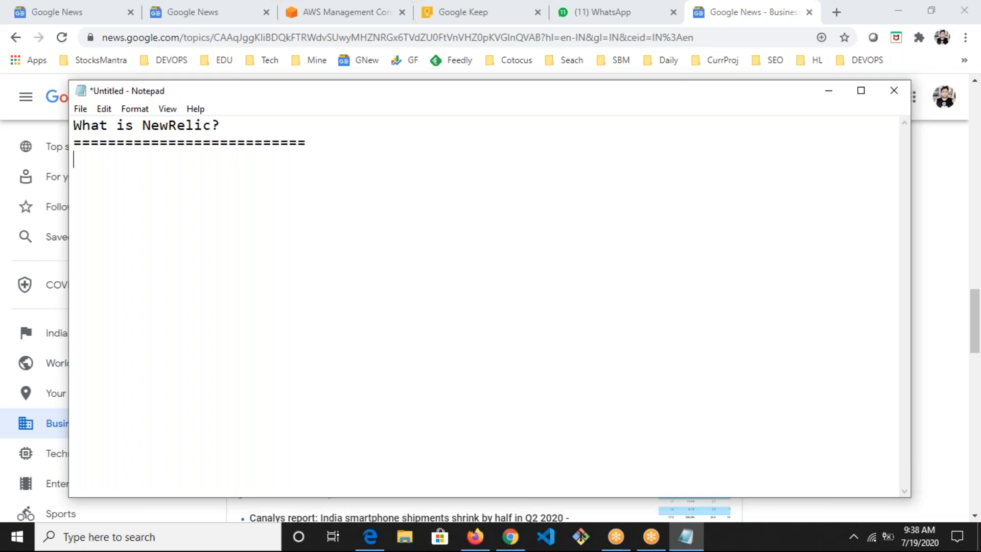
Step: Add the indented line "Performance Monitoring" under the heading's underline
{"action": "key", "text": "Tab"}
{"action": "type", "text": "Performanc"}
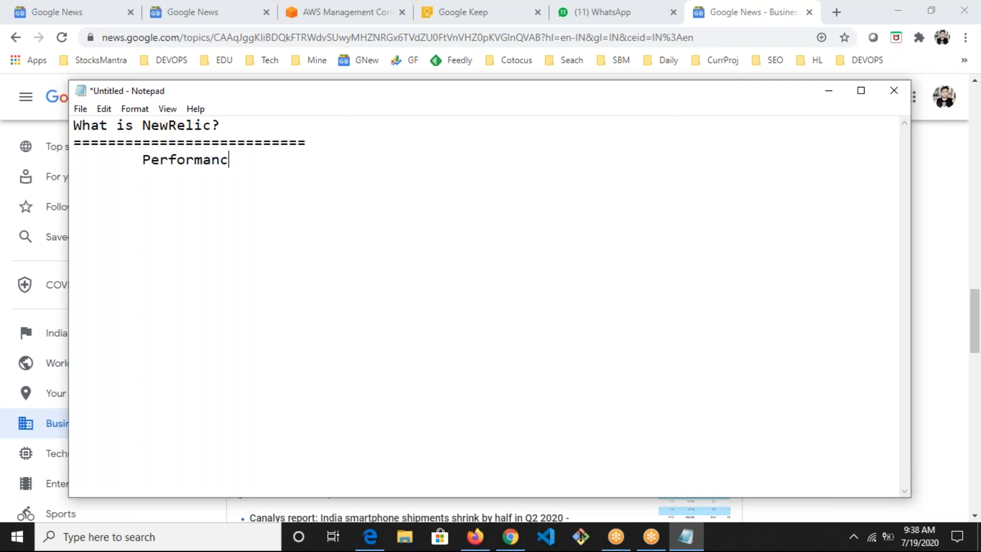
{"action": "type", "text": "e Monitoring"}
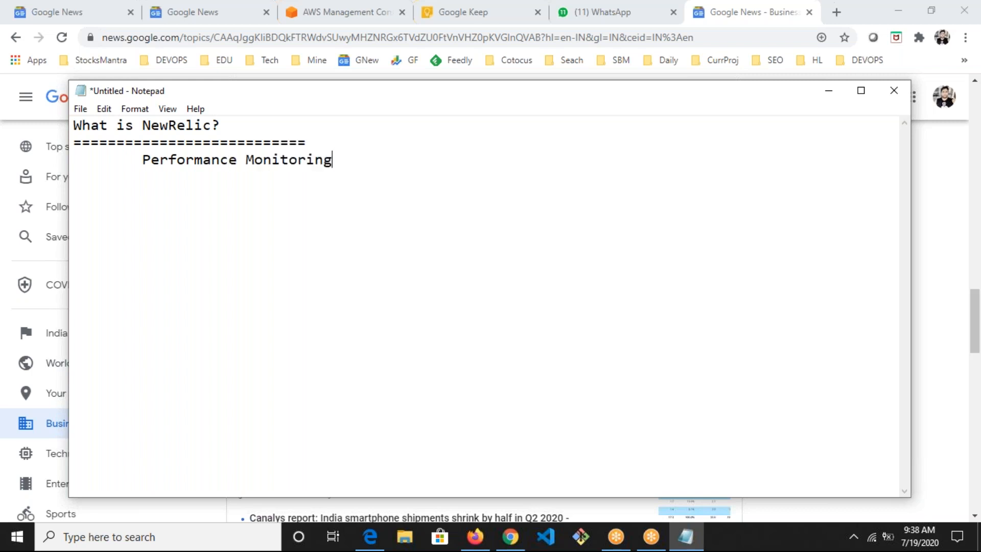
Step: Leave a blank line and list "Infra", "Log" and "RUM" on separate unindented lines
{"action": "key", "text": "Return"}
{"action": "key", "text": "Return"}
{"action": "key", "text": "Tab"}
{"action": "key", "text": "BackSpace"}
{"action": "type", "text": "Infra"}
{"action": "key", "text": "Return"}
{"action": "type", "text": "O"}
{"action": "key", "text": "BackSpace"}
{"action": "type", "text": "Log"}
{"action": "key", "text": "Return"}
{"action": "type", "text": "RUM"}
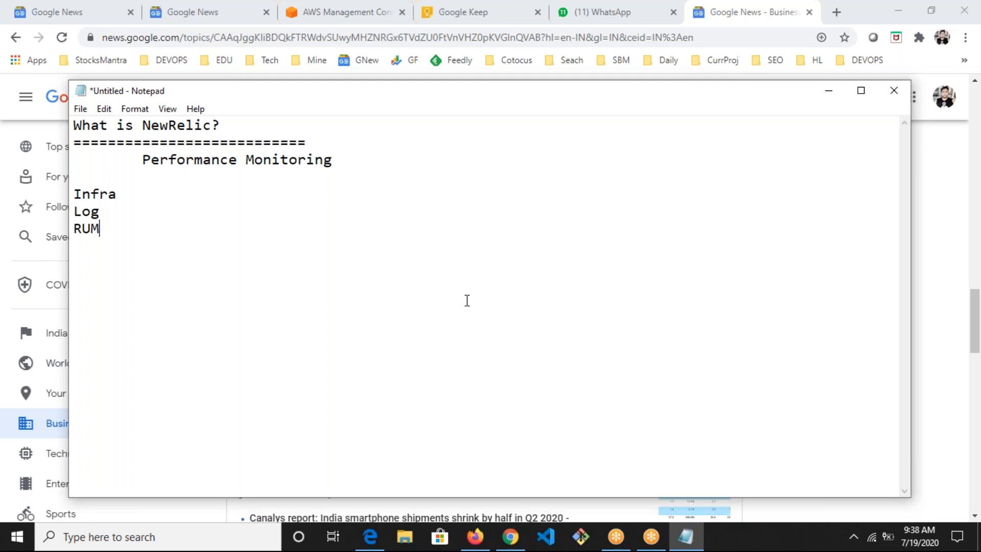
Step: Complete the list entries with an example after a dash: Datadog for Infra, Splunk for Log and MANY for RUM
{"action": "left_click", "coordinate": [135, 195]}
{"action": "type", "text": "- Datadog"}
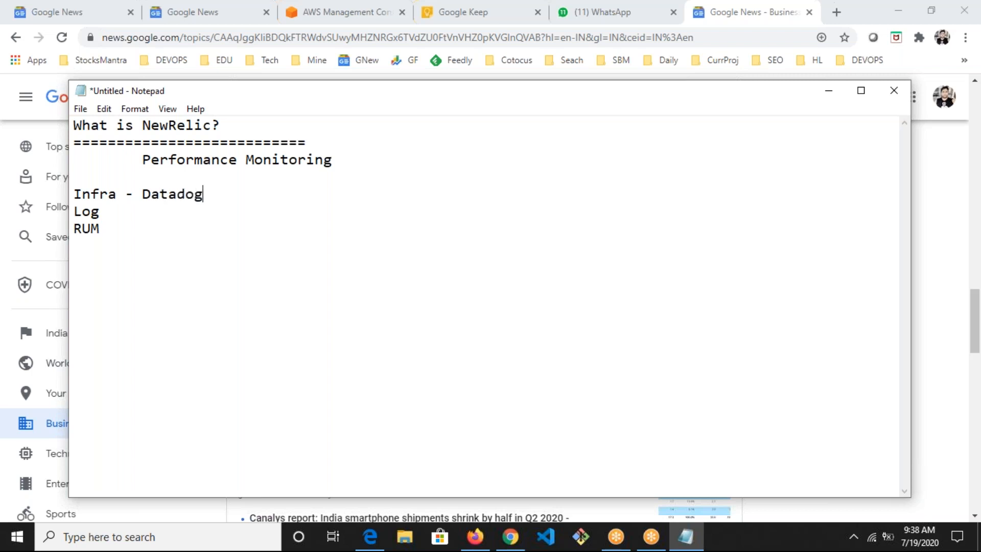
{"action": "left_click", "coordinate": [100, 211]}
{"action": "type", "text": "- "}
{"action": "type", "text": "Splunk"}
{"action": "type", "text": " RUM"}
{"action": "type", "text": "  -A"}
{"action": "key", "text": "BackSpace"}
{"action": "type", "text": "MANY"}
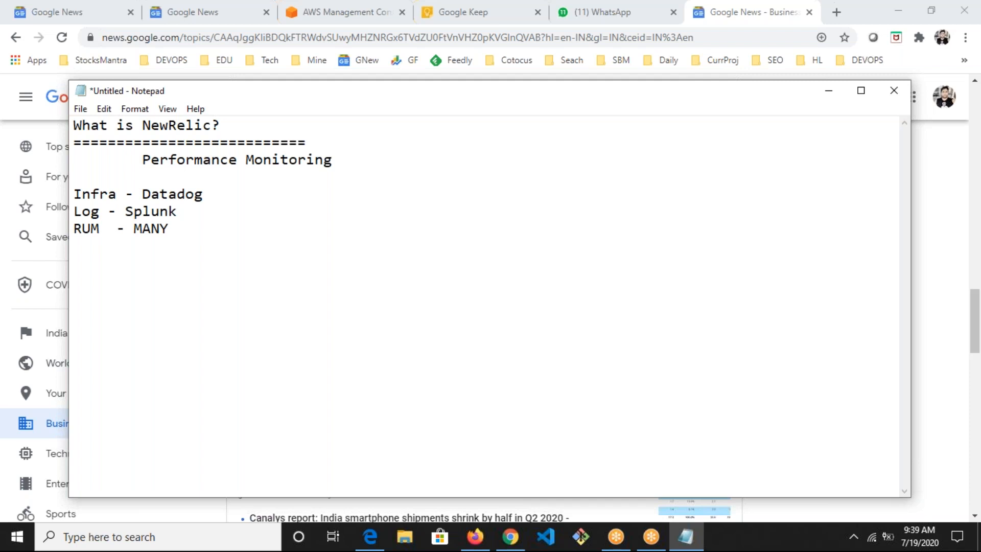
{"action": "left_click_drag", "start_coordinate": [203, 125], "coordinate": [139, 127]}
{"action": "left_click", "coordinate": [89, 194]}
{"action": "double_click", "coordinate": [89, 193]}
{"action": "left_click_drag", "start_coordinate": [105, 211], "coordinate": [75, 233]}
{"action": "left_click_drag", "start_coordinate": [144, 160], "coordinate": [364, 162]}
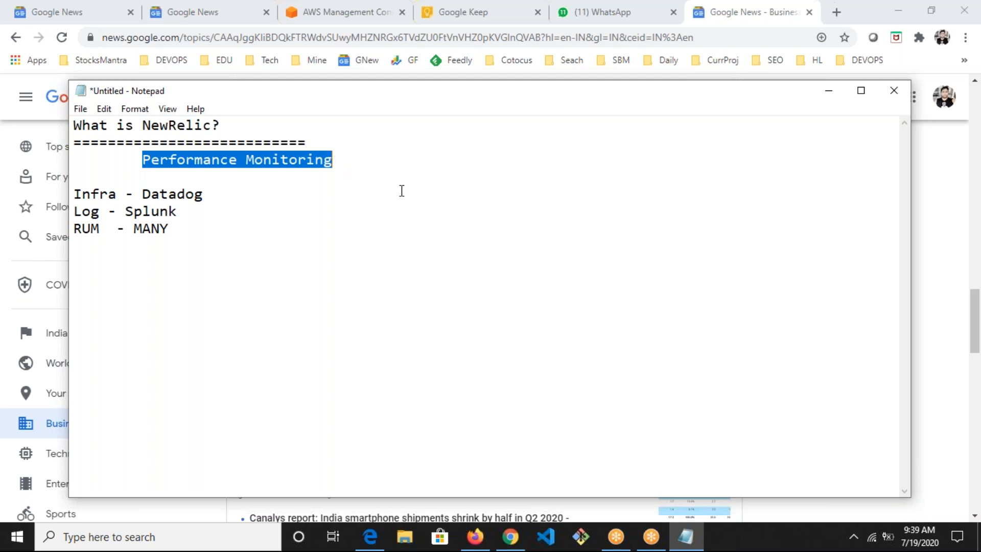
{"action": "left_click_drag", "start_coordinate": [345, 165], "coordinate": [143, 161]}
Step: Insert an empty line directly below "Performance Monitoring"
{"action": "left_click", "coordinate": [344, 157]}
{"action": "key", "text": "Return"}
{"action": "key", "text": "Tab"}
{"action": "key", "text": "Tab"}
{"action": "key", "text": "BackSpace"}
{"action": "type", "text": "We m"}
{"action": "key", "text": "BackSpace"}
{"action": "key", "text": "BackSpace"}
{"action": "key", "text": "BackSpace"}
{"action": "key", "text": "BackSpace"}
{"action": "key", "text": "BackSpace"}
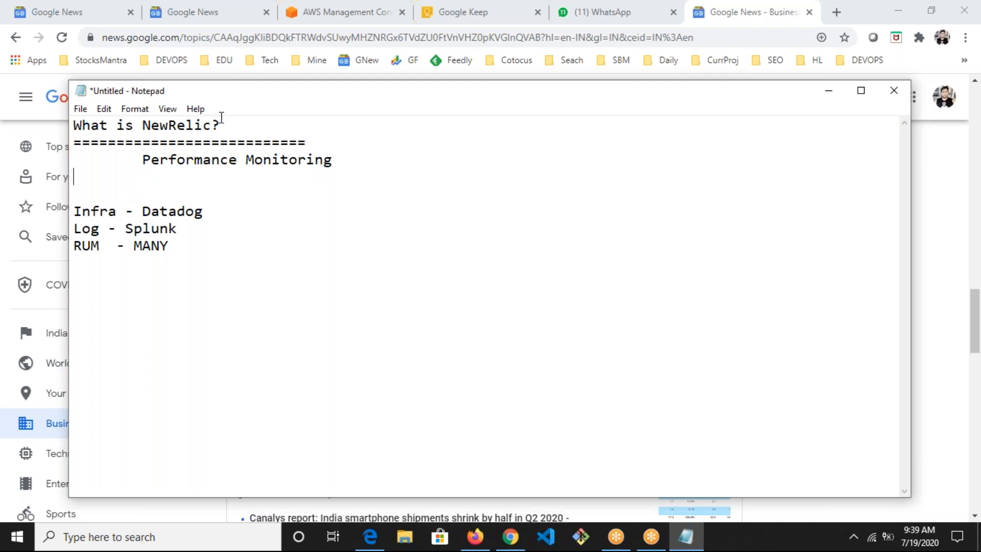
Step: Copy the word "NewRelic" from the heading, indented, onto the empty line below "Performance Monitoring"
{"action": "double_click", "coordinate": [205, 124]}
{"action": "key", "text": "ctrl+c"}
{"action": "left_click", "coordinate": [143, 171]}
{"action": "key", "text": "Tab"}
{"action": "key", "text": "ctrl+v"}
Step: Complete the new line after "NewRelic" with "monitor user experience response of the app."
{"action": "type", "text": "mon"}
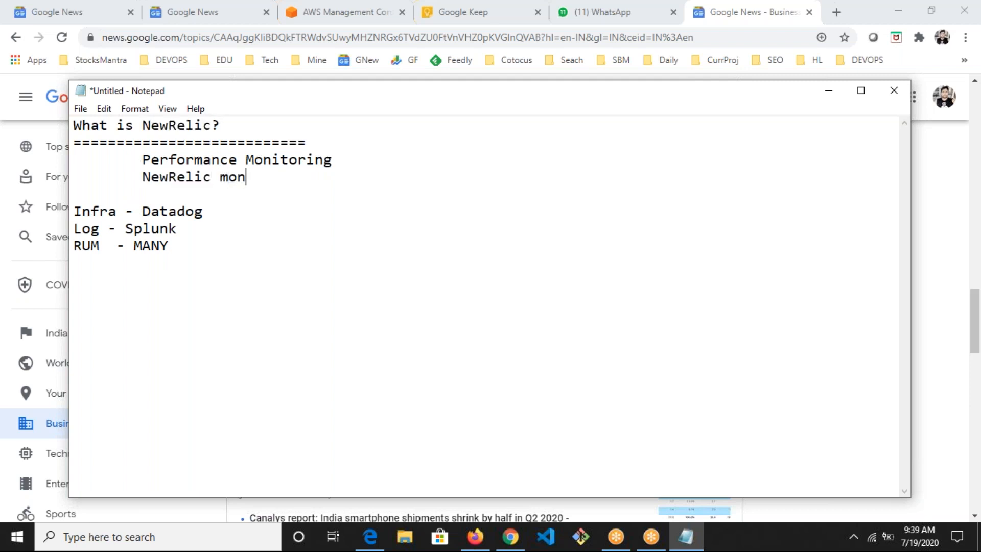
{"action": "type", "text": "itor users"}
{"action": "key", "text": "BackSpace"}
{"action": "type", "text": "experenc"}
{"action": "key", "text": "BackSpace"}
{"action": "key", "text": "BackSpace"}
{"action": "key", "text": "BackSpace"}
{"action": "type", "text": "ience "}
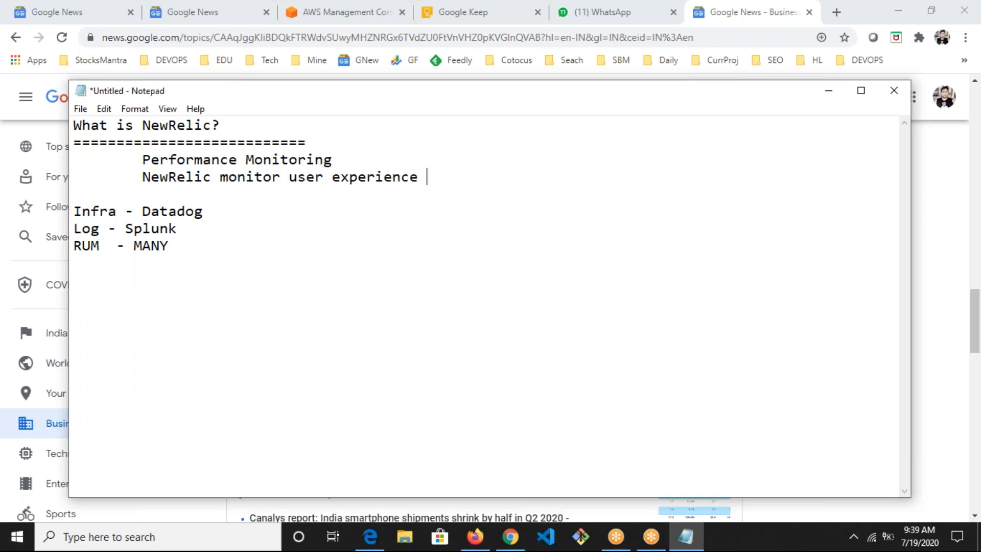
{"action": "type", "text": "response "}
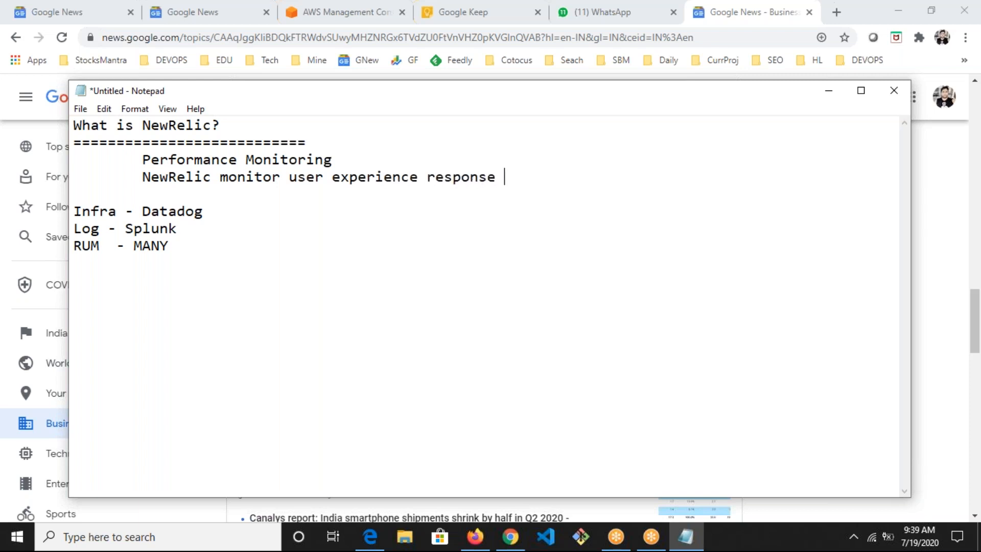
{"action": "type", "text": "of the appl"}
{"action": "key", "text": "BackSpace"}
{"action": "type", "text": "."}
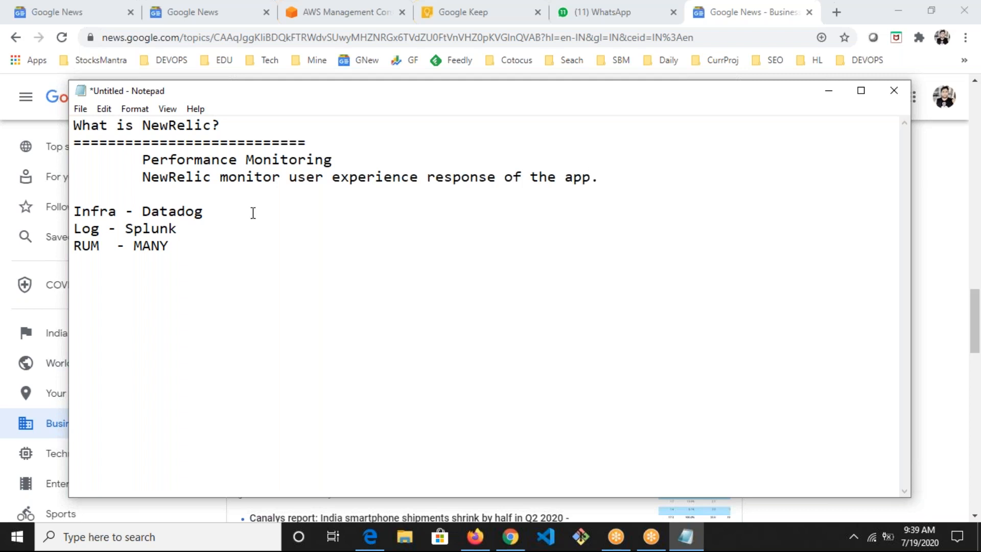
Step: Save the note as a text file named dsada
{"action": "key", "text": "ctrl+s"}
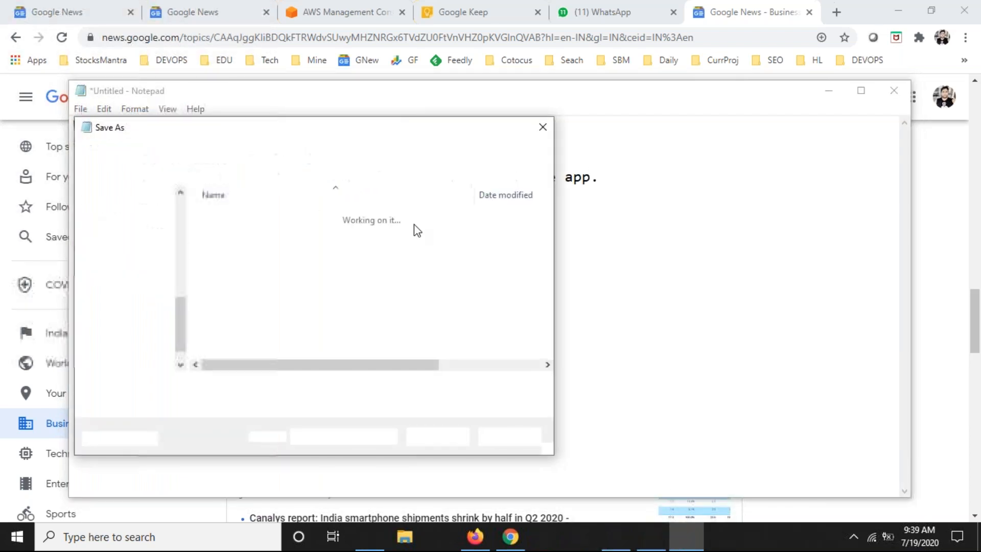
{"action": "type", "text": "dsada"}
{"action": "left_click", "coordinate": [429, 436]}
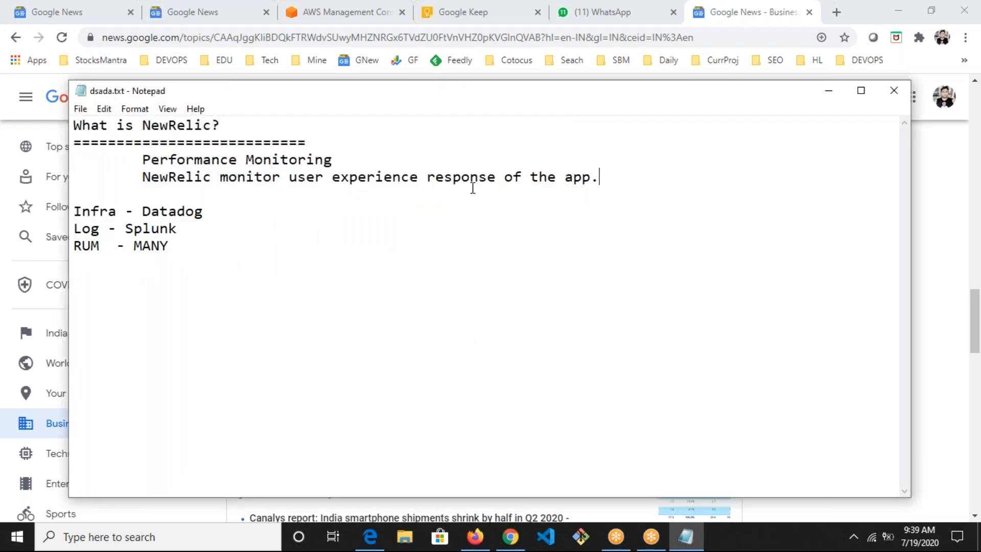
Step: Add a row of equals signs and the line "Open source - Jmeter" below the RUM entry, and save the file
{"action": "left_click", "coordinate": [485, 228]}
{"action": "key", "text": "Down"}
{"action": "key", "text": "Return"}
{"action": "type", "text": "======================"}
{"action": "key", "text": "Return"}
{"action": "type", "text": "2a"}
{"action": "key", "text": "BackSpace"}
{"action": "key", "text": "BackSpace"}
{"action": "type", "text": "Open source - Jmete"}
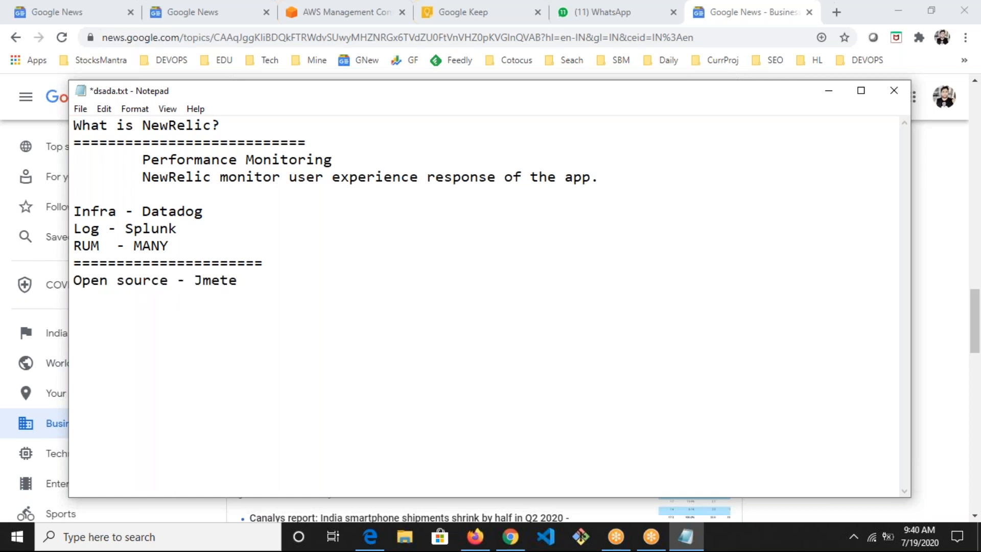
{"action": "type", "text": "r"}
{"action": "key", "text": "ctrl+s"}
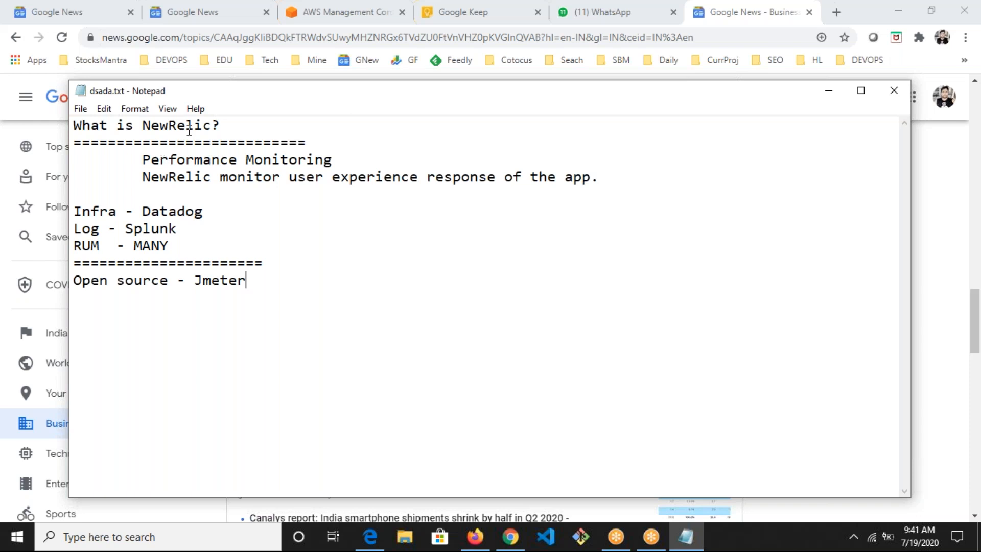
Step: Add the indented line "From NewRelic" below the user experience line
{"action": "left_click_drag", "start_coordinate": [211, 124], "coordinate": [143, 125]}
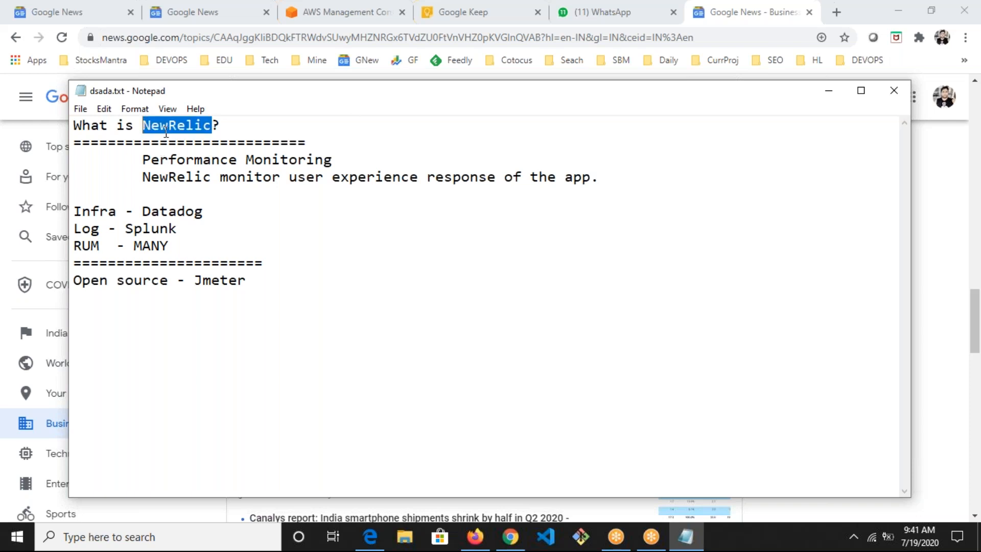
{"action": "left_click", "coordinate": [613, 177]}
{"action": "key", "text": "Return"}
{"action": "key", "text": "Tab"}
{"action": "type", "text": "From"}
{"action": "key", "text": "ctrl+v"}
Step: Add the indented line "Cloud Based." below "From NewRelic" and save the file
{"action": "key", "text": "Return"}
{"action": "key", "text": "Tab"}
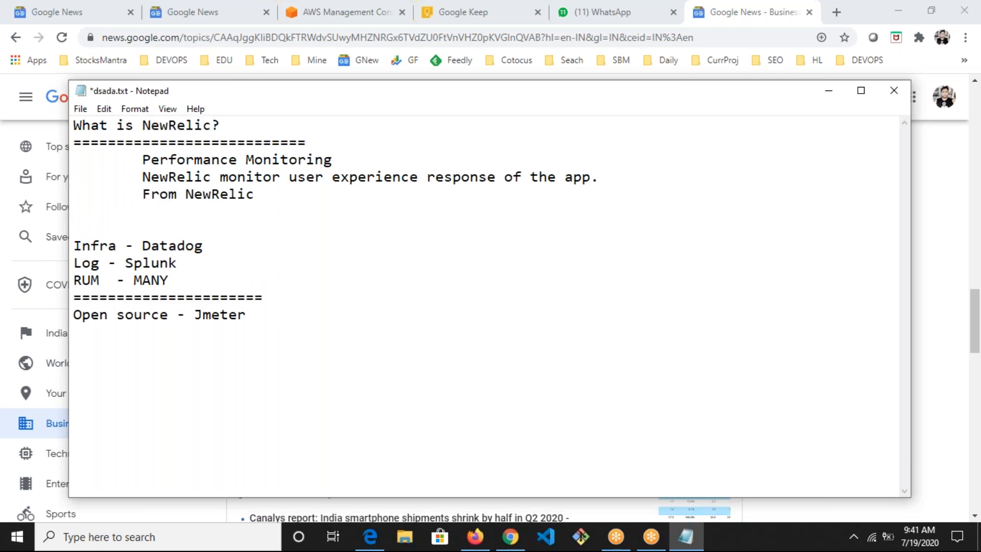
{"action": "type", "text": "Cloud Based."}
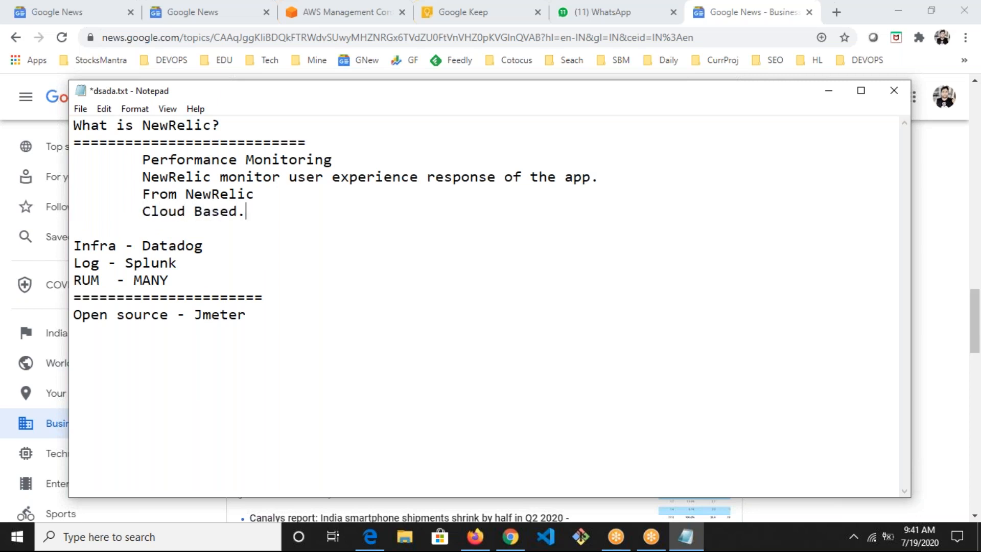
{"action": "key", "text": "ctrl+s"}
{"action": "left_click_drag", "start_coordinate": [143, 212], "coordinate": [251, 205]}
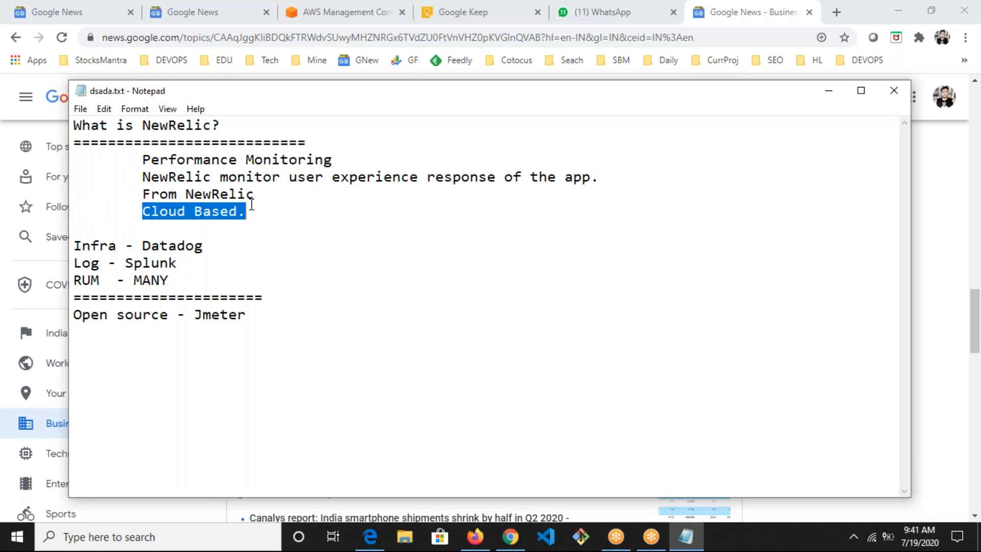
{"action": "left_click", "coordinate": [255, 214]}
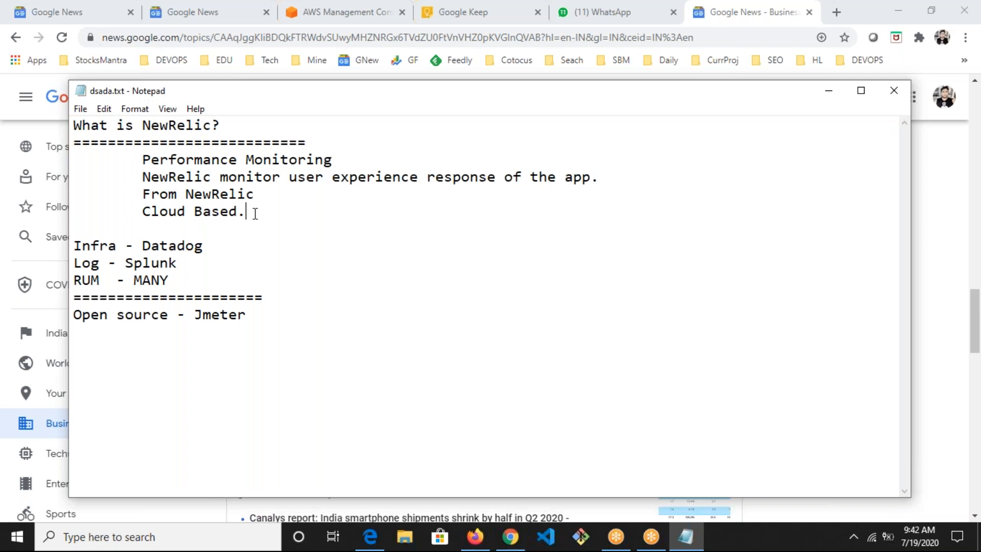
{"action": "double_click", "coordinate": [245, 194]}
{"action": "double_click", "coordinate": [232, 213]}
{"action": "double_click", "coordinate": [224, 200]}
{"action": "left_click_drag", "start_coordinate": [261, 215], "coordinate": [126, 194]}
Step: Start a new indented line below "Cloud Based."
{"action": "left_click", "coordinate": [285, 218]}
{"action": "key", "text": "Return"}
{"action": "key", "text": "Tab"}
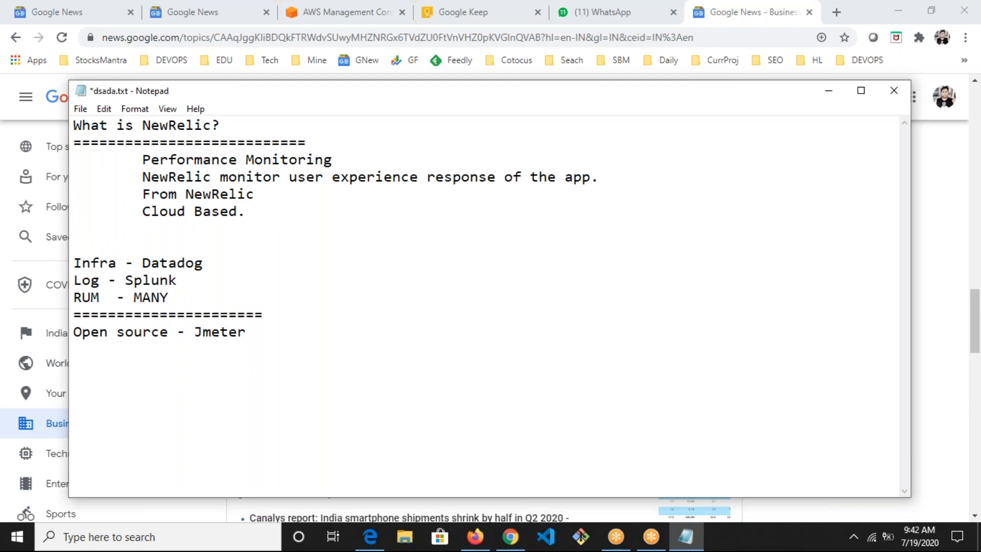
Step: Switch to Chrome and search the web for NewRelic in a new tab
{"action": "double_click", "coordinate": [244, 193]}
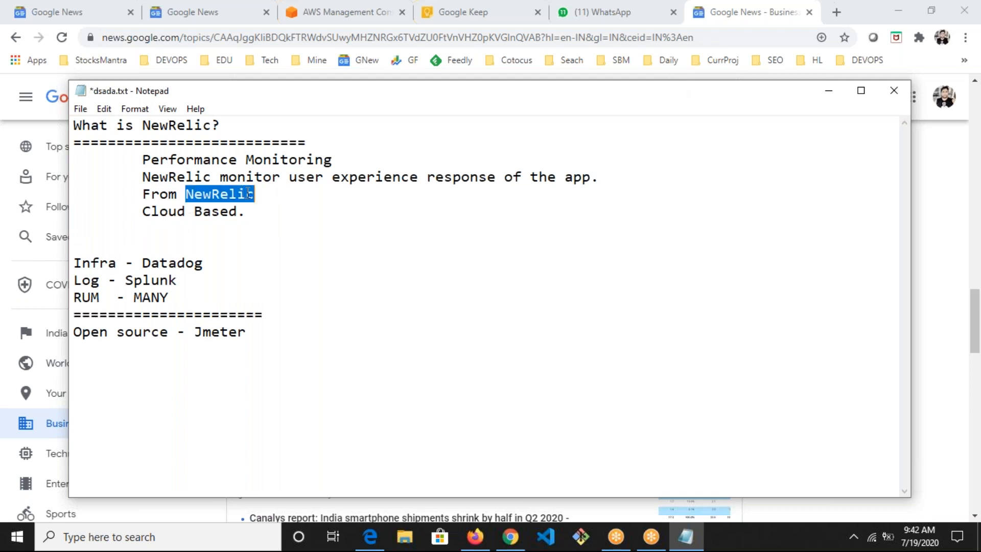
{"action": "left_click", "coordinate": [848, 17]}
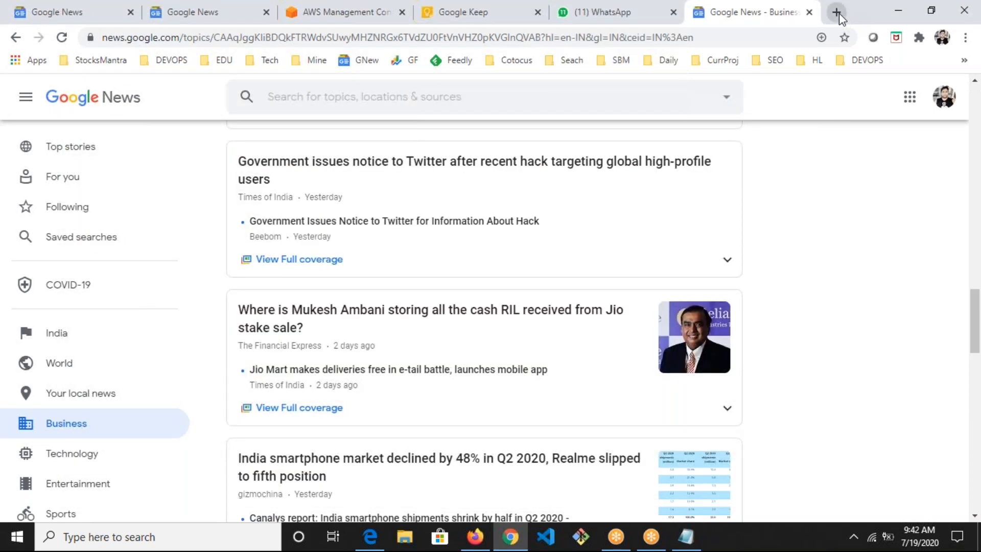
{"action": "left_click", "coordinate": [839, 13]}
{"action": "key", "text": "ctrl+v"}
{"action": "key", "text": "Return"}
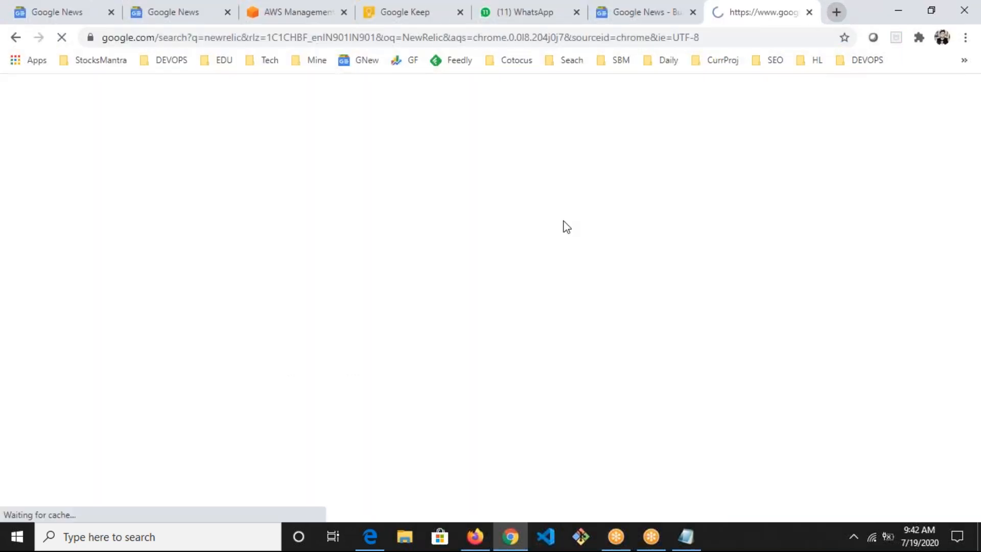
Step: Open the New Relic website from the search results and show its products and pricing overview
{"action": "left_click", "coordinate": [225, 226]}
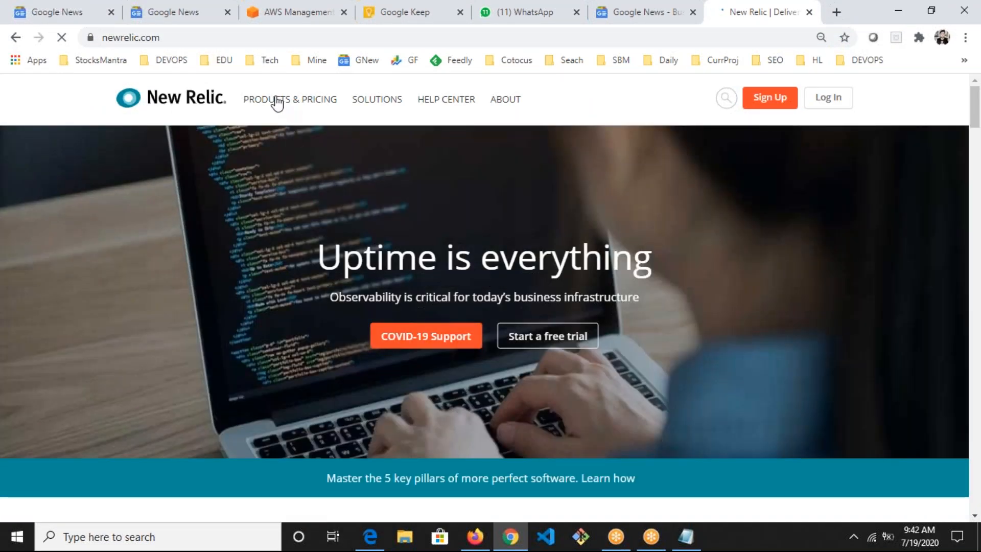
{"action": "left_click", "coordinate": [276, 100]}
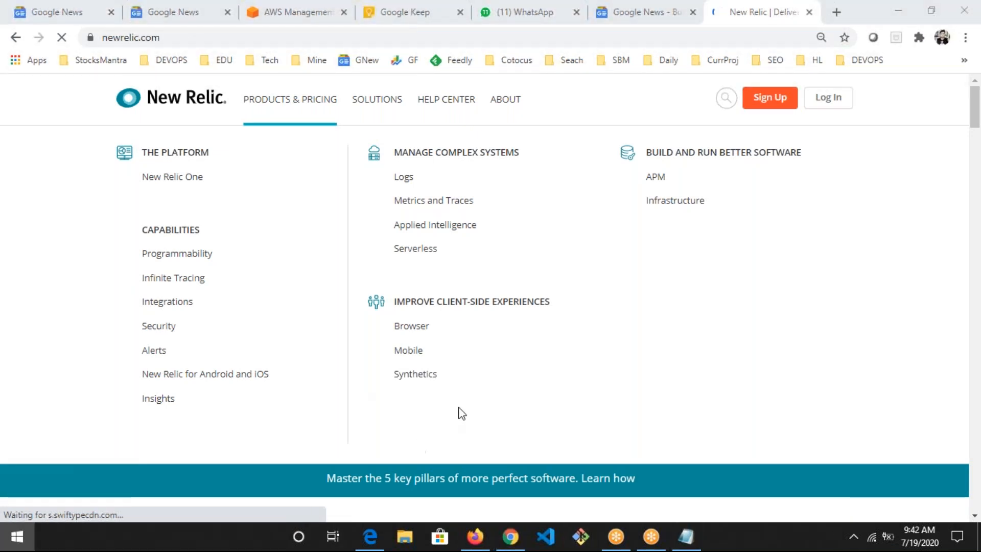
Step: Switch to Snipping Tool and capture the New Relic products and pricing overview, including the site header
{"action": "key", "text": "super"}
{"action": "left_click", "coordinate": [428, 368]}
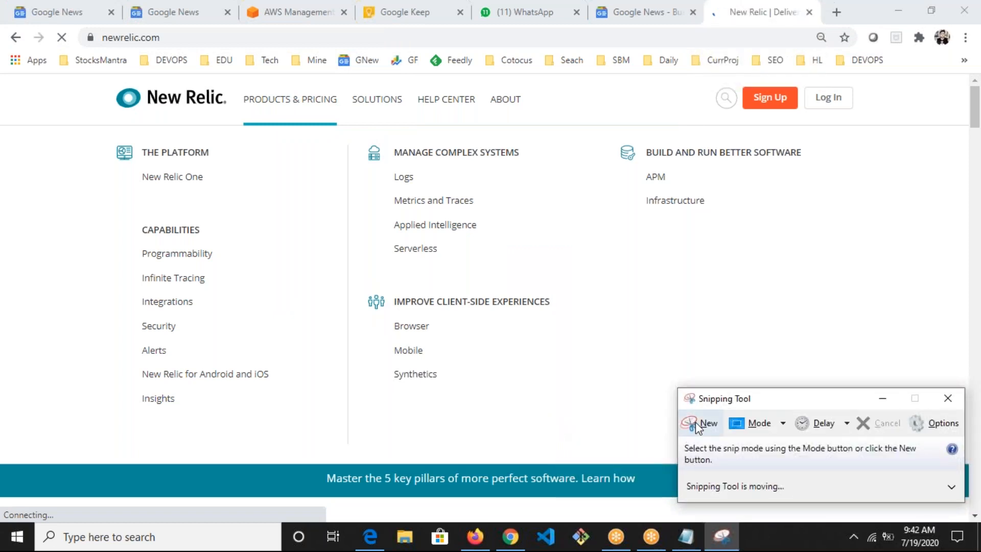
{"action": "left_click", "coordinate": [698, 427]}
{"action": "left_click_drag", "start_coordinate": [74, 75], "coordinate": [846, 455]}
{"action": "scroll", "coordinate": [598, 374], "scroll_direction": "down", "scroll_amount": 1}
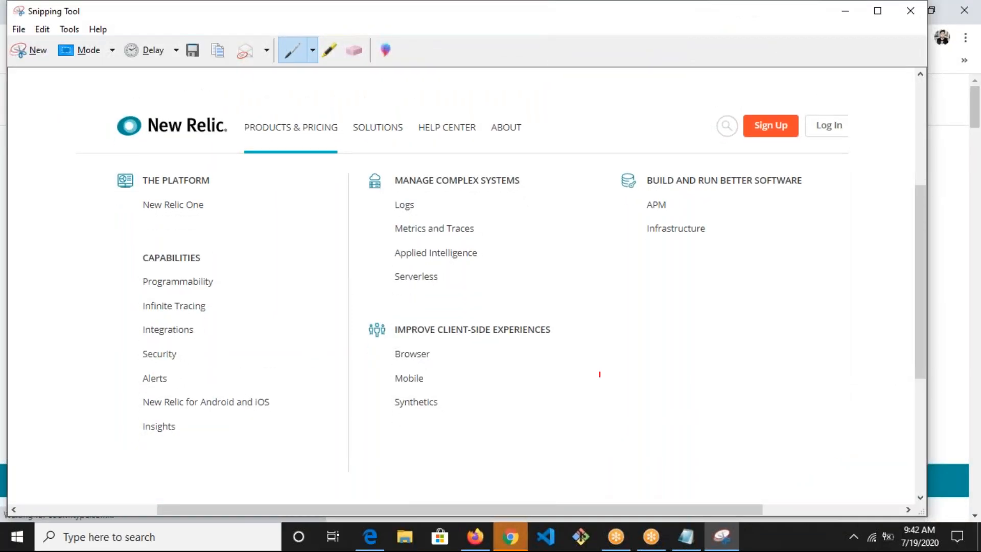
Step: Circle APM on the snip with the red pen and tick Logs, Browser, Mobile, Synthetics and Infrastructure
{"action": "mouse_move", "coordinate": [671, 193]}
{"action": "left_mouse_down"}
{"action": "mouse_move", "coordinate": [649, 187]}
{"action": "mouse_move", "coordinate": [623, 208]}
{"action": "mouse_move", "coordinate": [667, 221]}
{"action": "mouse_move", "coordinate": [675, 191]}
{"action": "left_mouse_up"}
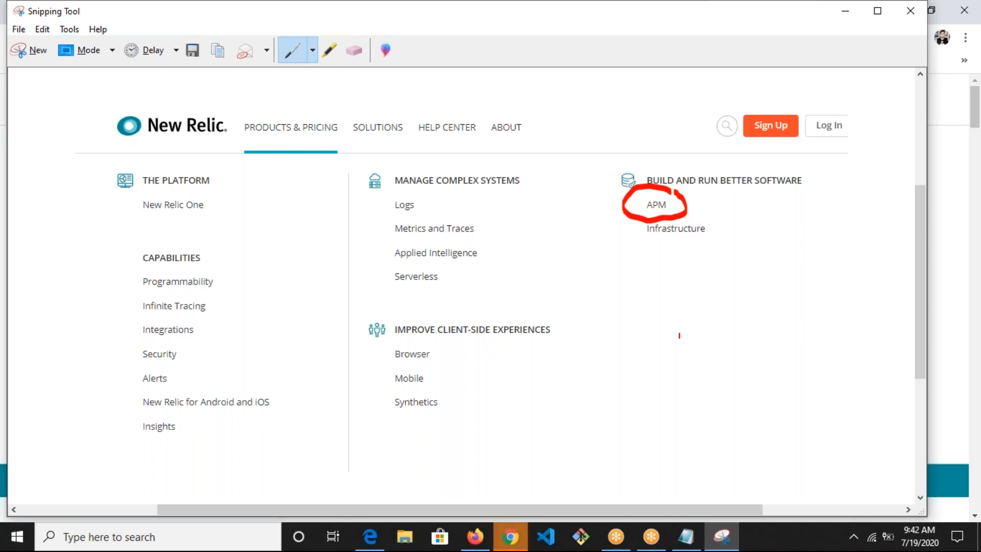
{"action": "mouse_move", "coordinate": [437, 205]}
{"action": "left_mouse_down"}
{"action": "mouse_move", "coordinate": [455, 212]}
{"action": "mouse_move", "coordinate": [475, 189]}
{"action": "left_mouse_up"}
{"action": "left_click_drag", "start_coordinate": [442, 359], "coordinate": [468, 330]}
{"action": "left_click_drag", "start_coordinate": [441, 374], "coordinate": [463, 365]}
{"action": "left_click_drag", "start_coordinate": [448, 408], "coordinate": [466, 398]}
{"action": "mouse_move", "coordinate": [685, 239]}
{"action": "left_mouse_down"}
{"action": "mouse_move", "coordinate": [693, 250]}
{"action": "mouse_move", "coordinate": [704, 232]}
{"action": "left_mouse_up"}
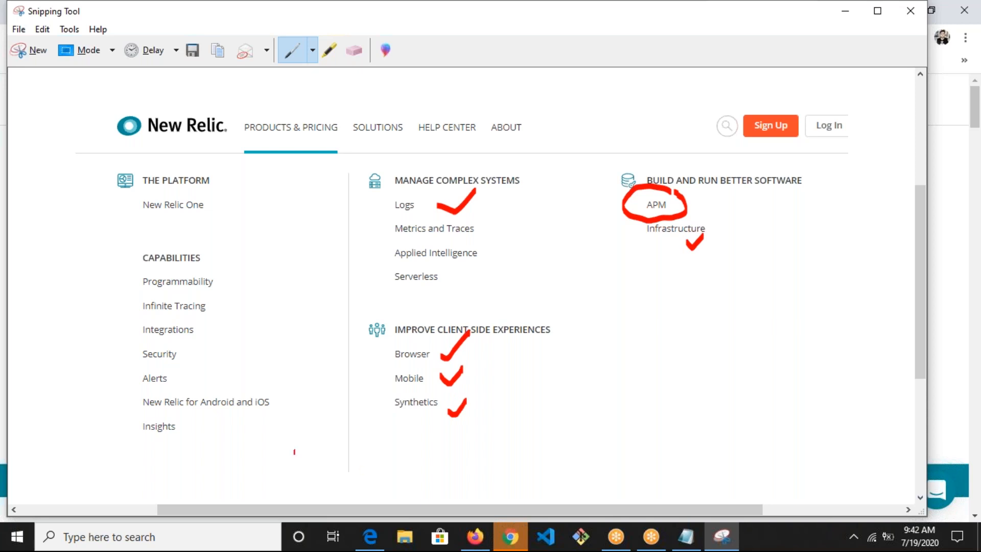
Step: Draw a red brace beside the Capabilities list and tick Security, Alerts and New Relic for Android and iOS
{"action": "mouse_move", "coordinate": [131, 254]}
{"action": "left_mouse_down"}
{"action": "mouse_move", "coordinate": [114, 280]}
{"action": "mouse_move", "coordinate": [104, 465]}
{"action": "left_mouse_up"}
{"action": "mouse_move", "coordinate": [194, 352]}
{"action": "left_mouse_down"}
{"action": "mouse_move", "coordinate": [219, 357]}
{"action": "mouse_move", "coordinate": [235, 337]}
{"action": "left_mouse_up"}
{"action": "left_click_drag", "start_coordinate": [187, 369], "coordinate": [215, 366]}
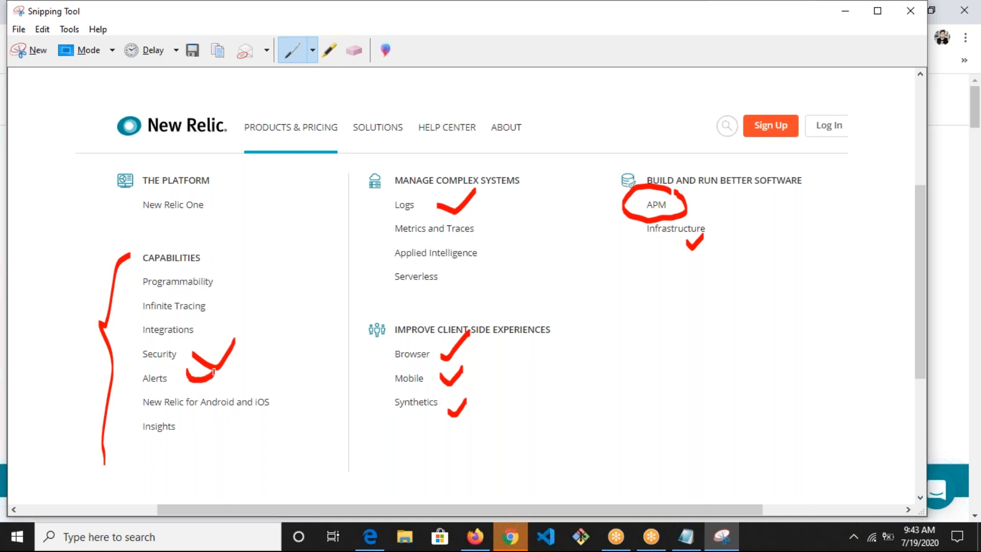
{"action": "left_click_drag", "start_coordinate": [273, 409], "coordinate": [294, 391]}
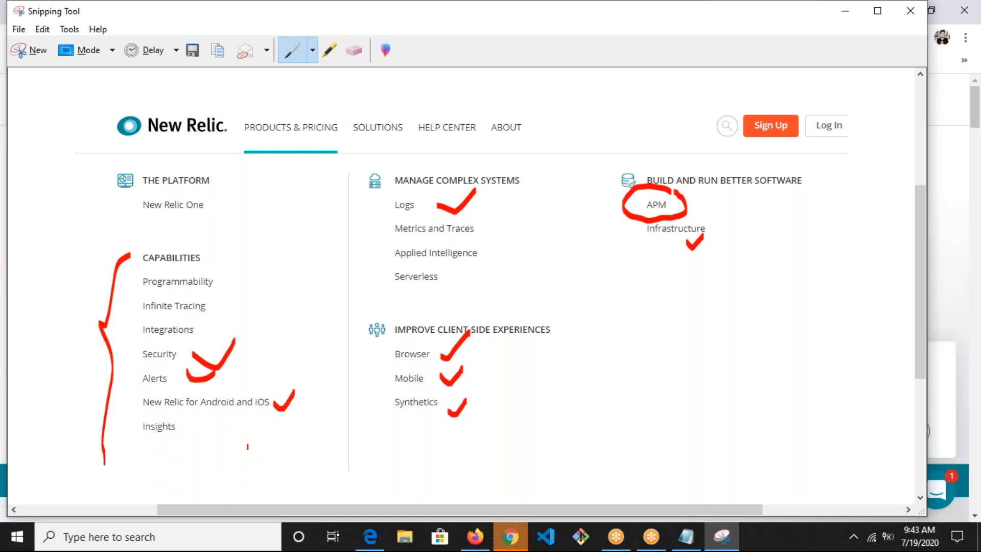
Step: Mark Programmability, Infinite Tracing and Integrations with red dashes, then circle the Capabilities group and the three product groups on the snip
{"action": "mouse_move", "coordinate": [209, 329]}
{"action": "left_mouse_down"}
{"action": "mouse_move", "coordinate": [240, 329]}
{"action": "mouse_move", "coordinate": [231, 333]}
{"action": "left_mouse_up"}
{"action": "mouse_move", "coordinate": [243, 299]}
{"action": "left_mouse_down"}
{"action": "mouse_move", "coordinate": [213, 299]}
{"action": "mouse_move", "coordinate": [247, 278]}
{"action": "mouse_move", "coordinate": [269, 279]}
{"action": "left_mouse_up"}
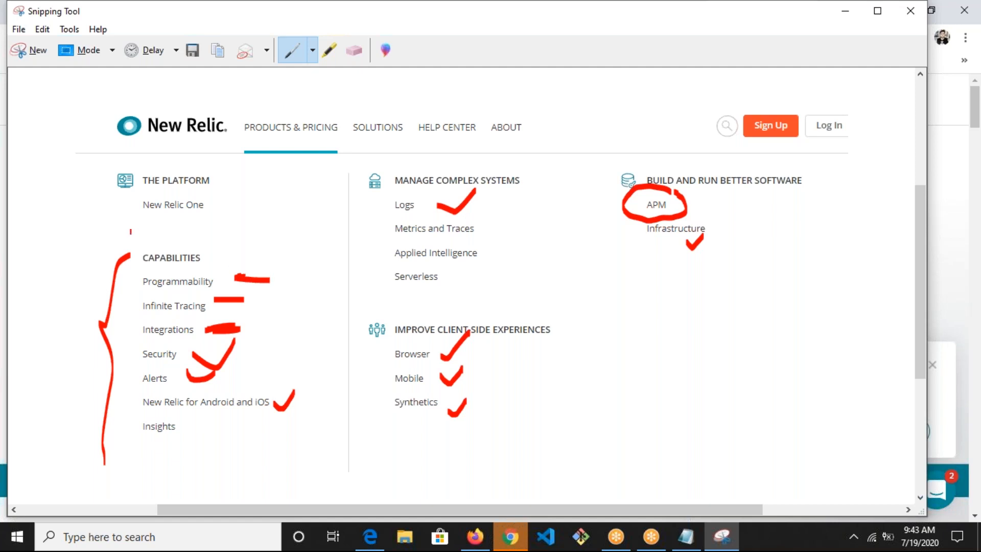
{"action": "mouse_move", "coordinate": [447, 151]}
{"action": "left_mouse_down"}
{"action": "mouse_move", "coordinate": [390, 176]}
{"action": "mouse_move", "coordinate": [409, 294]}
{"action": "mouse_move", "coordinate": [532, 164]}
{"action": "mouse_move", "coordinate": [480, 132]}
{"action": "left_mouse_up"}
{"action": "mouse_move", "coordinate": [659, 125]}
{"action": "left_mouse_down"}
{"action": "mouse_move", "coordinate": [649, 247]}
{"action": "mouse_move", "coordinate": [679, 115]}
{"action": "mouse_move", "coordinate": [623, 133]}
{"action": "left_mouse_up"}
{"action": "left_click_drag", "start_coordinate": [447, 296], "coordinate": [373, 452]}
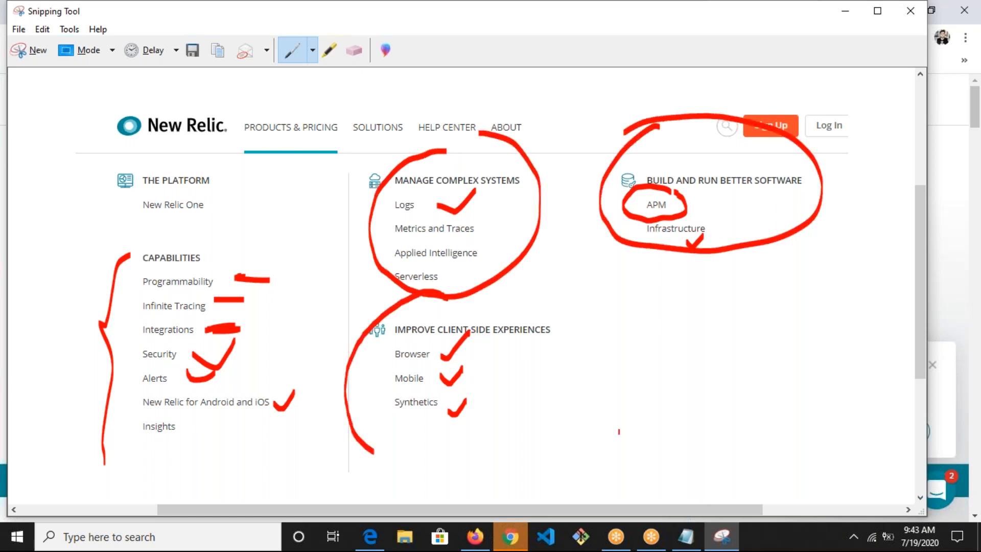
{"action": "left_click_drag", "start_coordinate": [618, 432], "coordinate": [513, 301]}
{"action": "mouse_move", "coordinate": [240, 247]}
{"action": "left_mouse_down"}
{"action": "mouse_move", "coordinate": [77, 439]}
{"action": "mouse_move", "coordinate": [286, 299]}
{"action": "mouse_move", "coordinate": [238, 249]}
{"action": "left_mouse_up"}
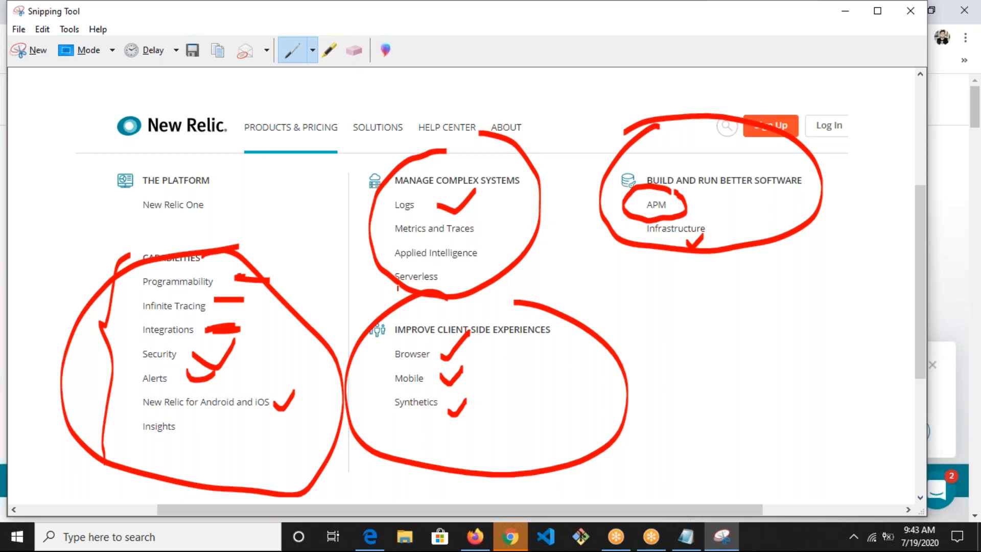
Step: Circle New Relic One in red, draw an arrow to it from the product groups, and link the groups with lines
{"action": "mouse_move", "coordinate": [404, 294]}
{"action": "left_mouse_down"}
{"action": "mouse_move", "coordinate": [332, 249]}
{"action": "mouse_move", "coordinate": [212, 201]}
{"action": "mouse_move", "coordinate": [226, 228]}
{"action": "mouse_move", "coordinate": [249, 191]}
{"action": "left_mouse_up"}
{"action": "mouse_move", "coordinate": [185, 193]}
{"action": "left_mouse_down"}
{"action": "mouse_move", "coordinate": [128, 197]}
{"action": "mouse_move", "coordinate": [194, 230]}
{"action": "mouse_move", "coordinate": [217, 204]}
{"action": "mouse_move", "coordinate": [176, 190]}
{"action": "left_mouse_up"}
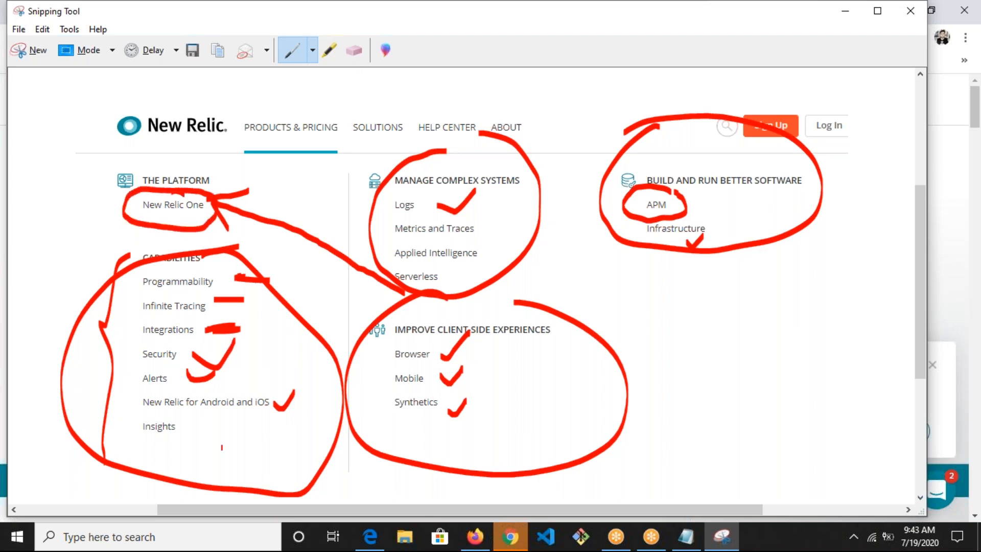
{"action": "mouse_move", "coordinate": [665, 183]}
{"action": "left_mouse_down"}
{"action": "mouse_move", "coordinate": [437, 200]}
{"action": "mouse_move", "coordinate": [488, 424]}
{"action": "left_mouse_up"}
{"action": "left_click_drag", "start_coordinate": [366, 398], "coordinate": [257, 334]}
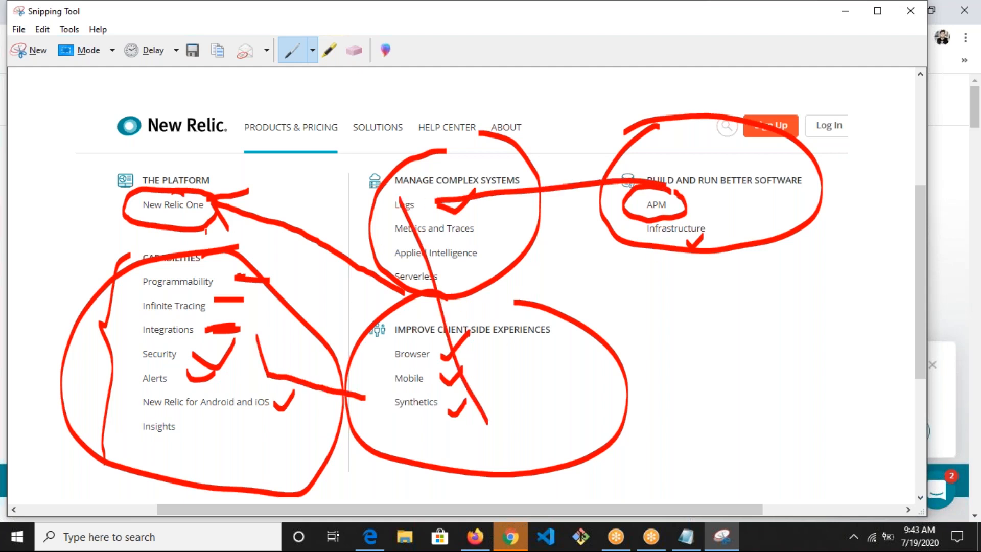
{"action": "left_click_drag", "start_coordinate": [165, 138], "coordinate": [266, 371]}
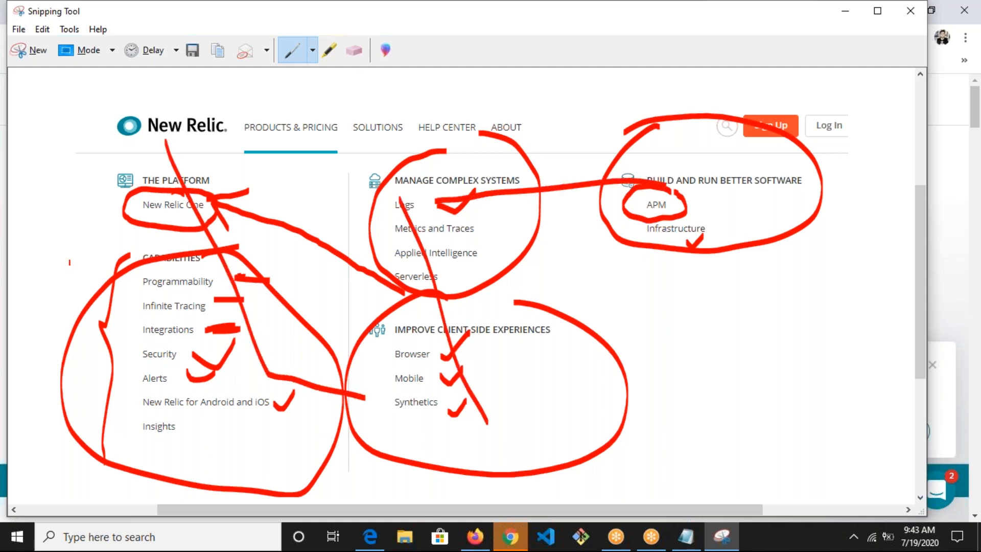
{"action": "mouse_move", "coordinate": [177, 190]}
{"action": "left_mouse_down"}
{"action": "mouse_move", "coordinate": [186, 176]}
{"action": "mouse_move", "coordinate": [151, 235]}
{"action": "mouse_move", "coordinate": [135, 180]}
{"action": "mouse_move", "coordinate": [151, 238]}
{"action": "mouse_move", "coordinate": [216, 176]}
{"action": "left_mouse_up"}
Step: Tick the Manage Complex Systems and Build and Run Better Software groups, draw linking strokes between product groups, and circle Serverless
{"action": "left_click_drag", "start_coordinate": [467, 182], "coordinate": [588, 149]}
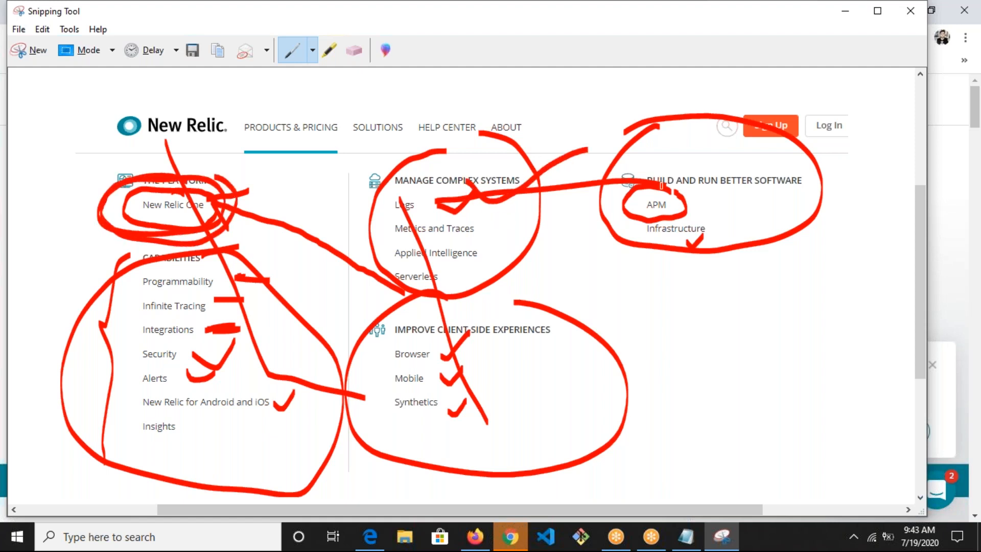
{"action": "left_click_drag", "start_coordinate": [655, 182], "coordinate": [710, 157]}
{"action": "left_click_drag", "start_coordinate": [721, 216], "coordinate": [780, 202]}
{"action": "left_click_drag", "start_coordinate": [527, 208], "coordinate": [520, 318]}
{"action": "left_click", "coordinate": [457, 311]}
{"action": "left_click_drag", "start_coordinate": [464, 271], "coordinate": [639, 234]}
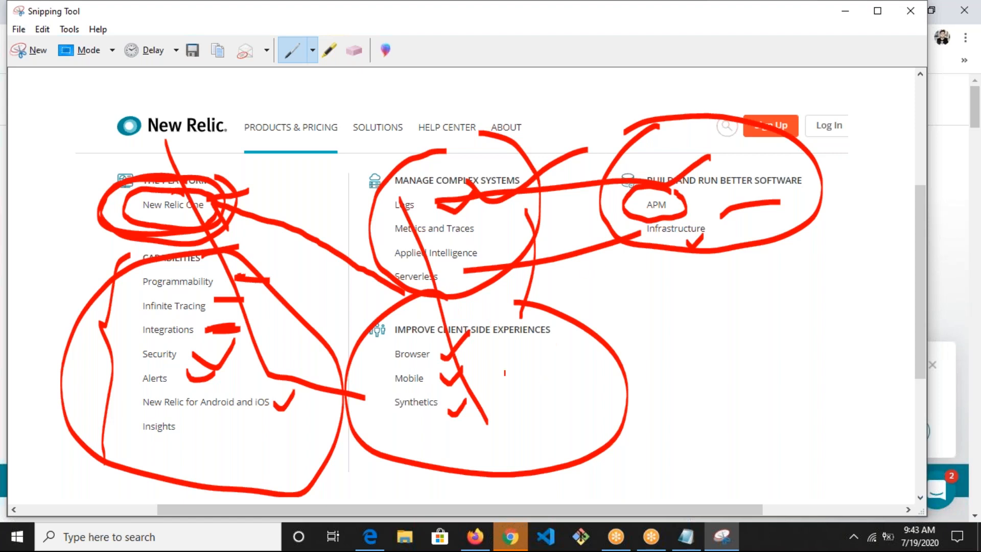
{"action": "left_click_drag", "start_coordinate": [493, 391], "coordinate": [581, 369]}
{"action": "mouse_move", "coordinate": [450, 253]}
{"action": "left_mouse_down"}
{"action": "mouse_move", "coordinate": [320, 273]}
{"action": "mouse_move", "coordinate": [387, 293]}
{"action": "left_mouse_up"}
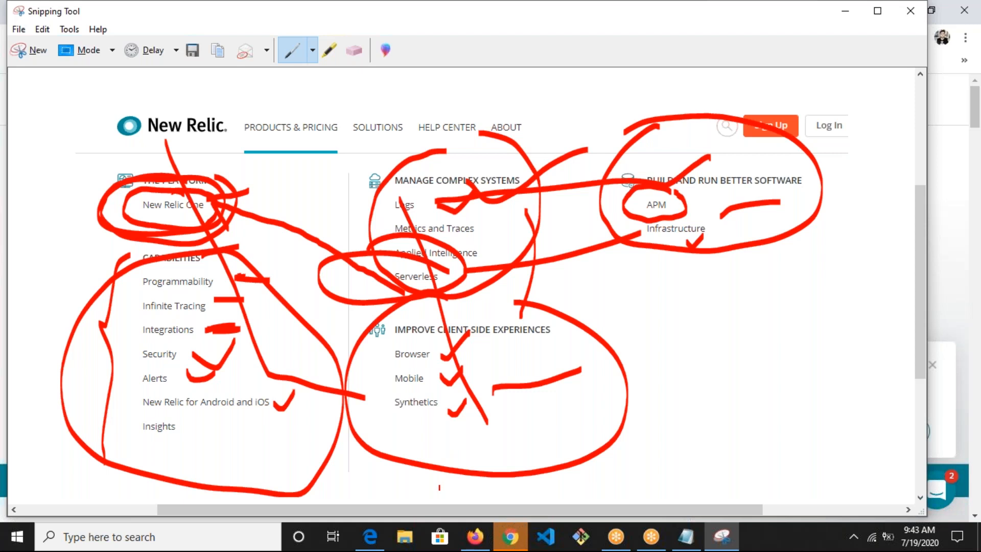
Step: Switch to the dsada.txt notes in Notepad and review the What is NewRelic? section, highlighting Performance Monitoring
{"action": "key", "text": "alt+Tab"}
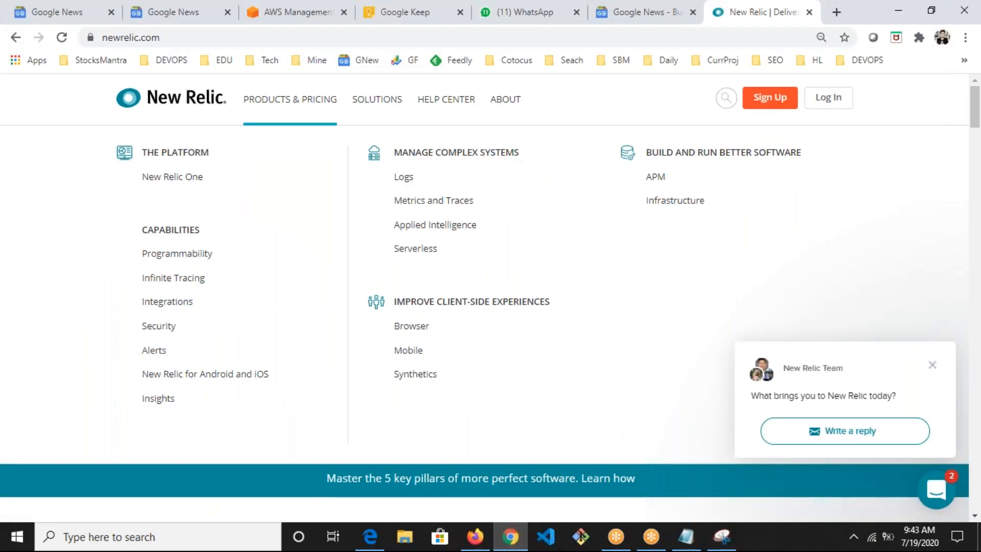
{"action": "left_click", "coordinate": [685, 537]}
{"action": "key", "text": "ctrl+s"}
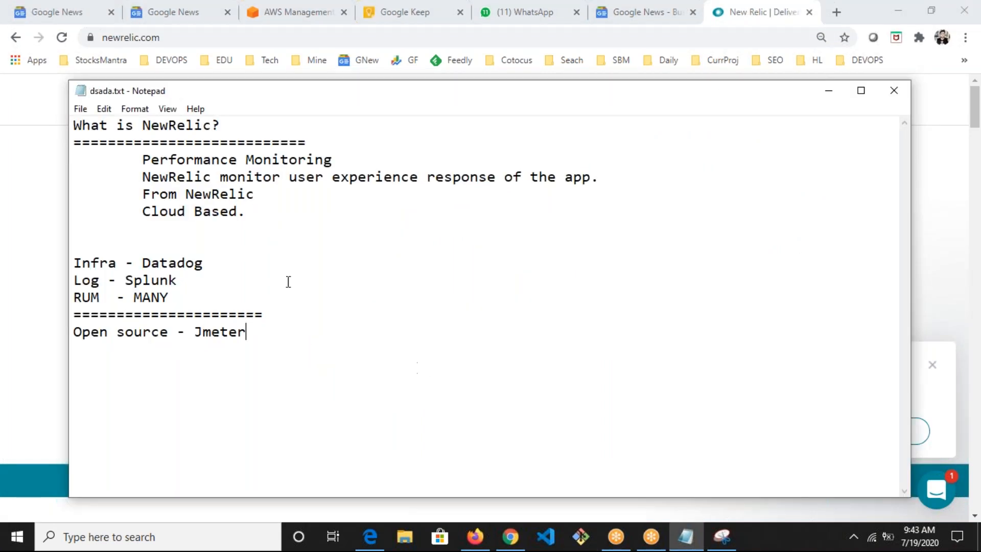
{"action": "left_click_drag", "start_coordinate": [245, 212], "coordinate": [83, 125]}
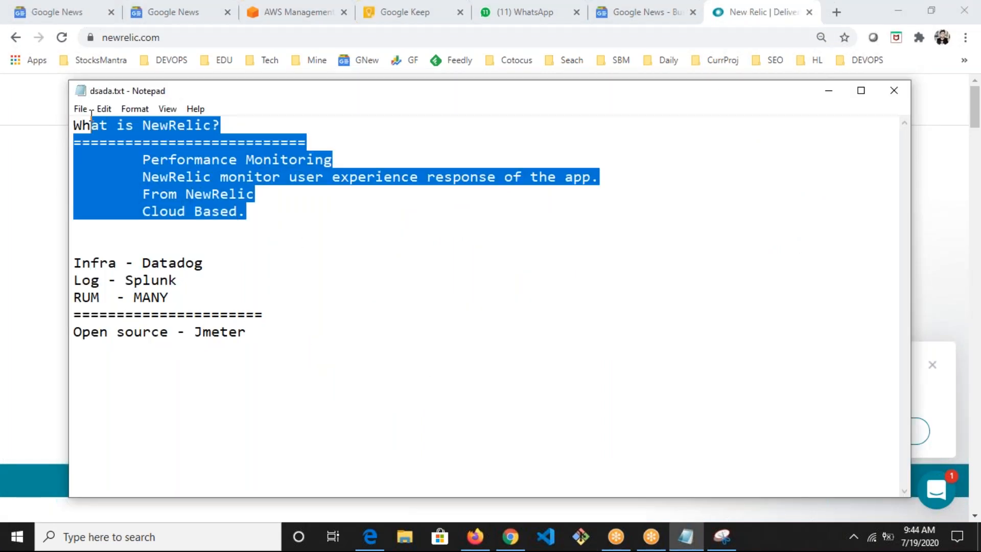
{"action": "left_click", "coordinate": [117, 182]}
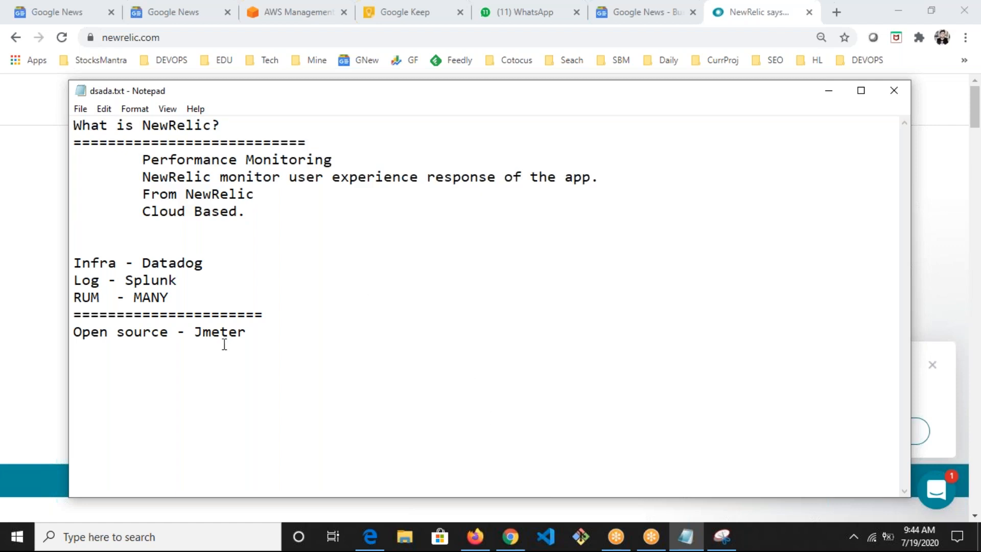
{"action": "double_click", "coordinate": [185, 164]}
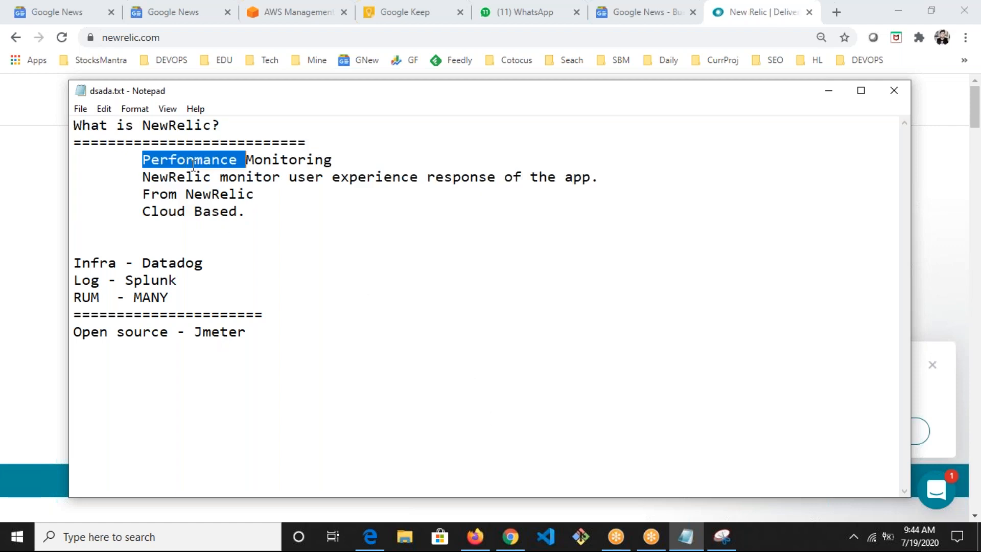
{"action": "double_click", "coordinate": [275, 161]}
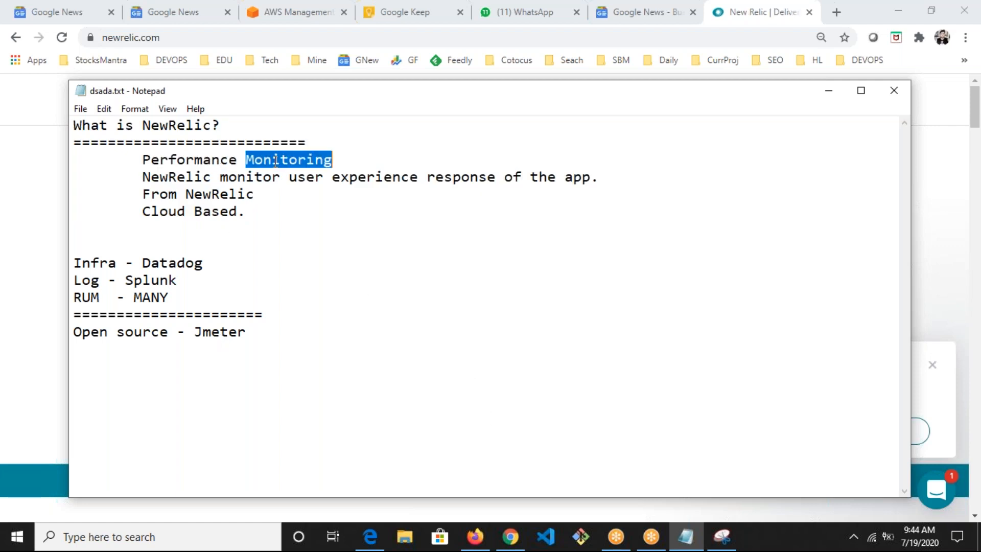
{"action": "left_click", "coordinate": [280, 346]}
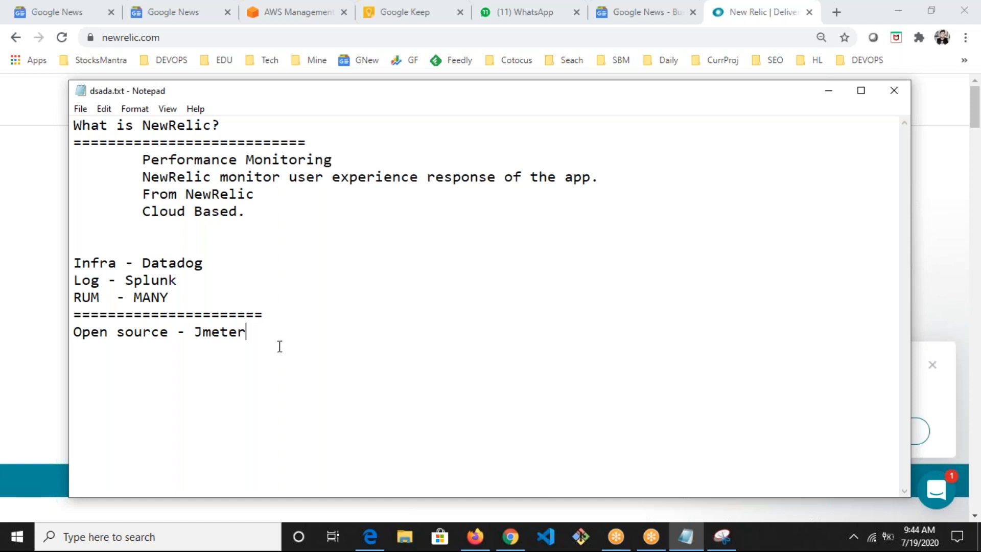
{"action": "left_click", "coordinate": [169, 246]}
Step: Add the line "other tools" below the Open source - Jmeter line, leaving a blank line between them
{"action": "left_click", "coordinate": [272, 338]}
{"action": "key", "text": "Return"}
{"action": "key", "text": "Return"}
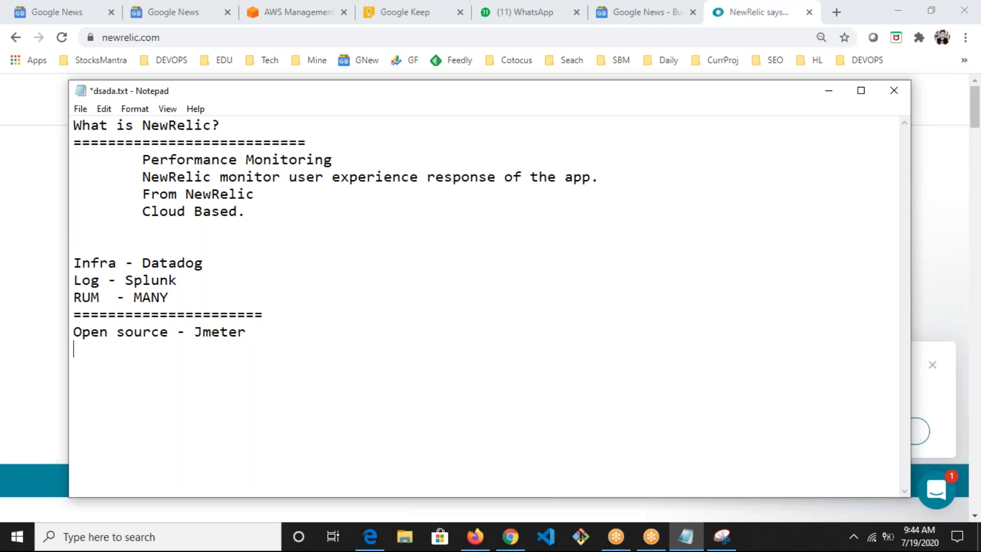
{"action": "type", "text": "other -"}
{"action": "key", "text": "BackSpace"}
{"action": "key", "text": "BackSpace"}
{"action": "type", "text": "tools"}
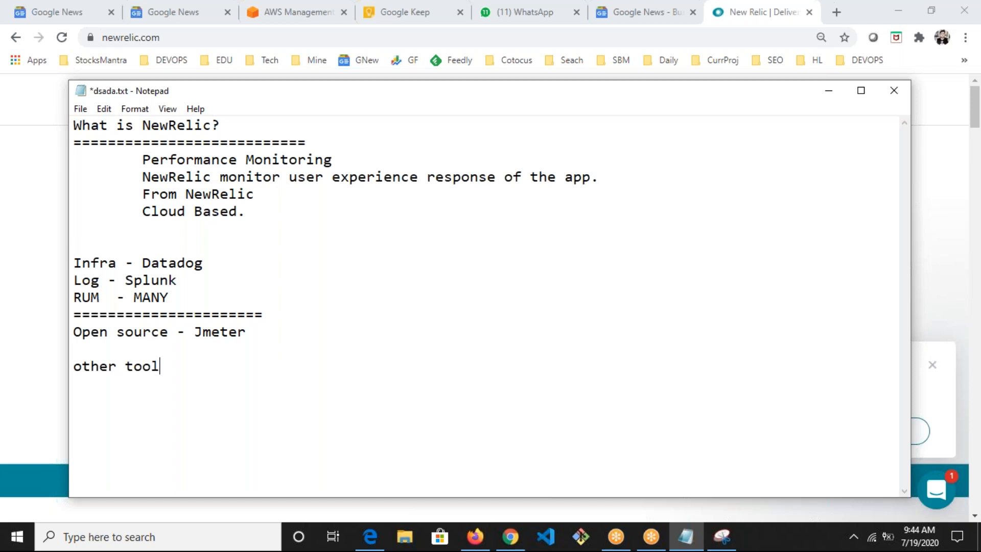
Step: Move "other tools" above the Infra - Datadog line as a heading and underline it with a row of equals signs
{"action": "left_click_drag", "start_coordinate": [303, 366], "coordinate": [72, 388]}
{"action": "key", "text": "ctrl+c"}
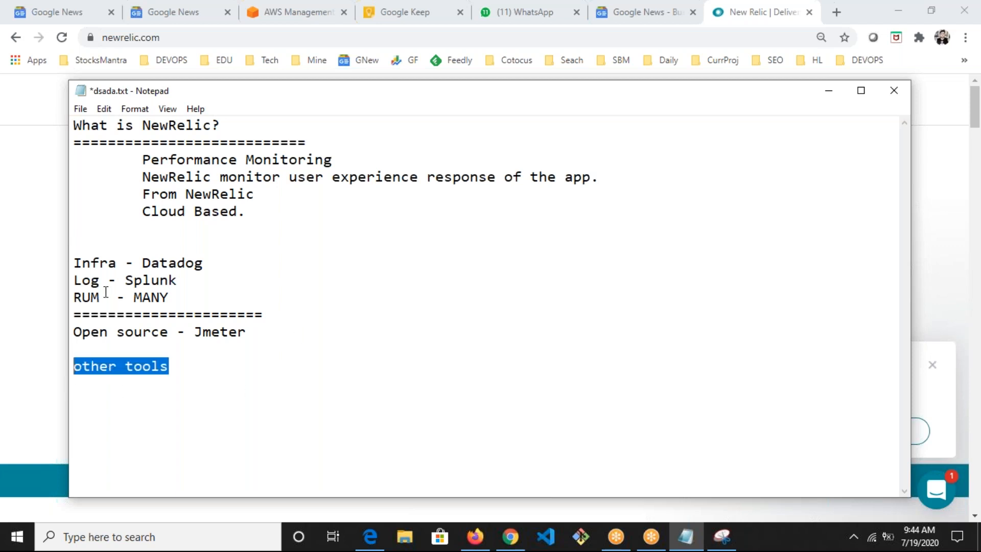
{"action": "key", "text": "BackSpace"}
{"action": "left_click", "coordinate": [87, 247]}
{"action": "key", "text": "ctrl+v"}
{"action": "key", "text": "Return"}
{"action": "type", "text": "="}
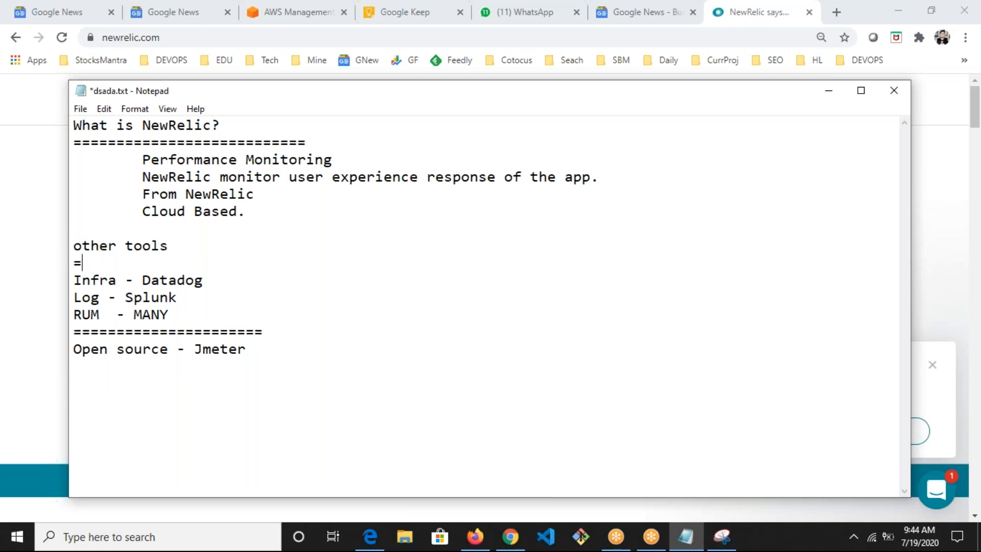
{"action": "type", "text": "============================"}
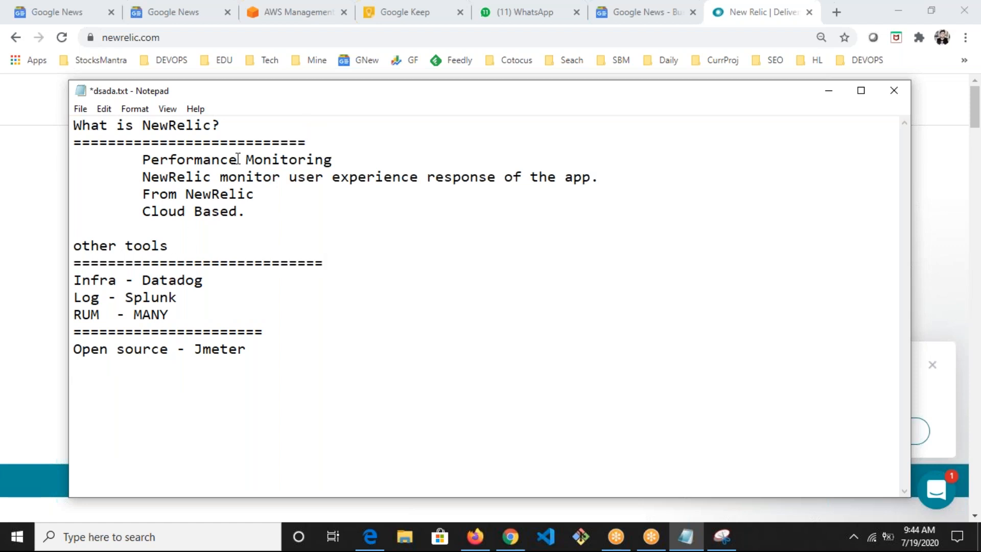
Step: Add AppDynamics as the first entry under the other tools heading and save the notes
{"action": "left_click_drag", "start_coordinate": [332, 161], "coordinate": [142, 160]}
{"action": "left_click_drag", "start_coordinate": [212, 125], "coordinate": [143, 125]}
{"action": "left_click", "coordinate": [339, 257]}
{"action": "key", "text": "Return"}
{"action": "type", "text": "App"}
{"action": "type", "text": "ynamics"}
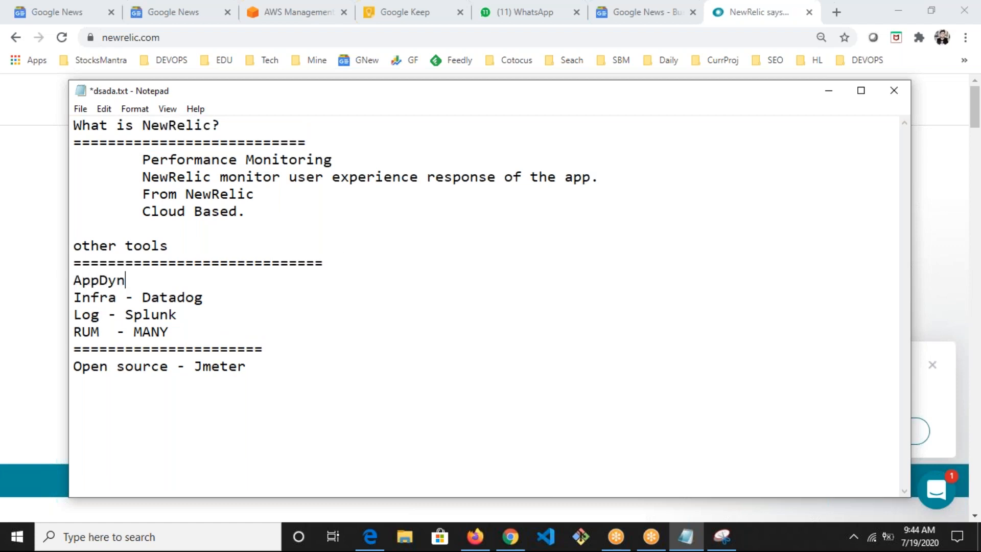
{"action": "key", "text": "ctrl+s"}
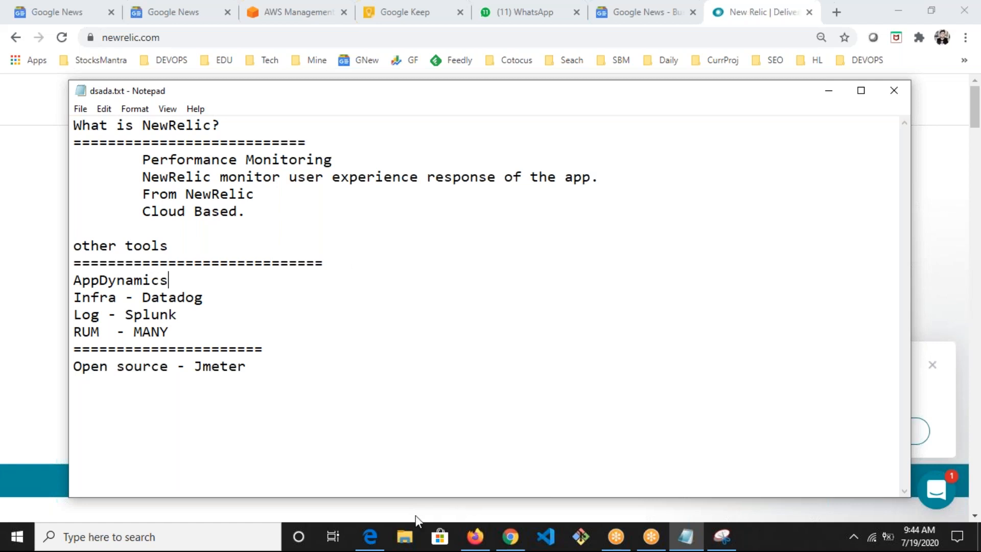
Step: Add a "NewRelic Workflow" heading below the Jmeter line, with a row of equals signs above and below it
{"action": "left_click", "coordinate": [403, 535]}
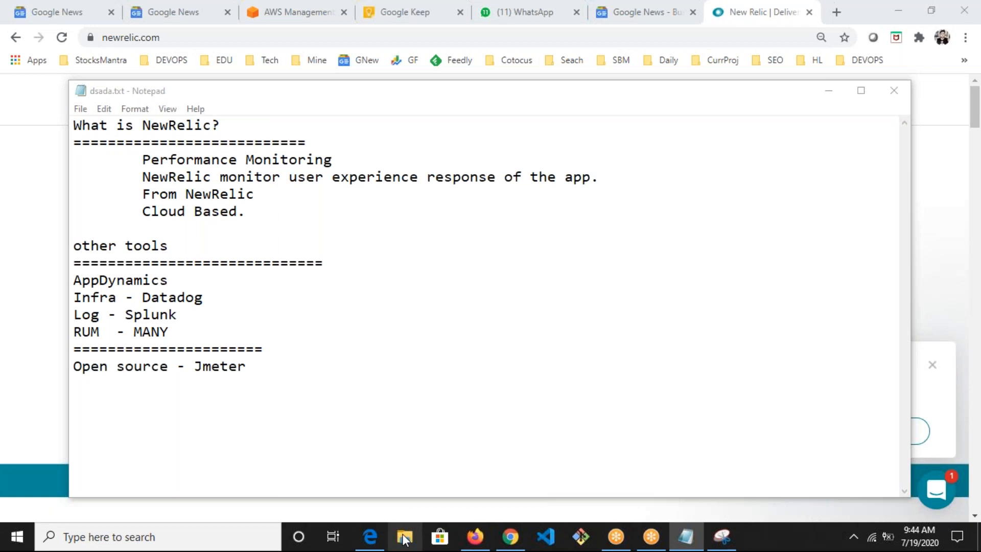
{"action": "left_click", "coordinate": [680, 537]}
{"action": "type", "text": "=========================="}
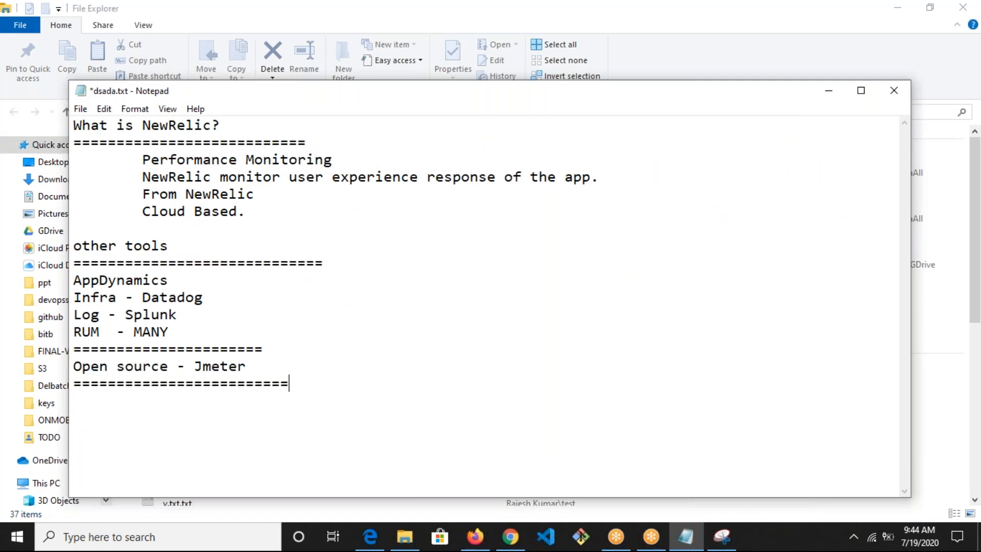
{"action": "type", "text": "============================"}
{"action": "key", "text": "Return"}
{"action": "type", "text": "NewRelic"}
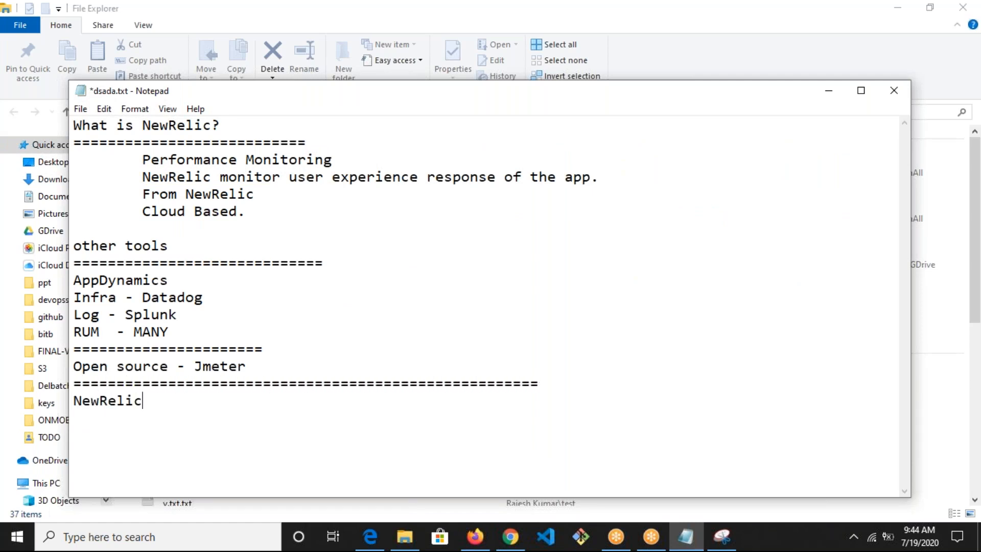
{"action": "type", "text": " Workflow"}
{"action": "key", "text": "Return"}
{"action": "type", "text": "="}
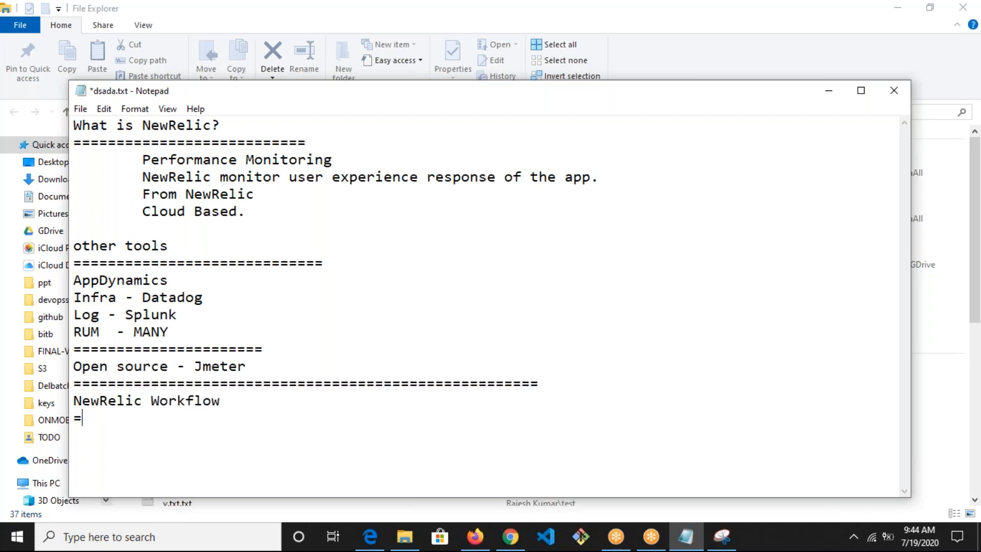
{"action": "type", "text": "========================================"}
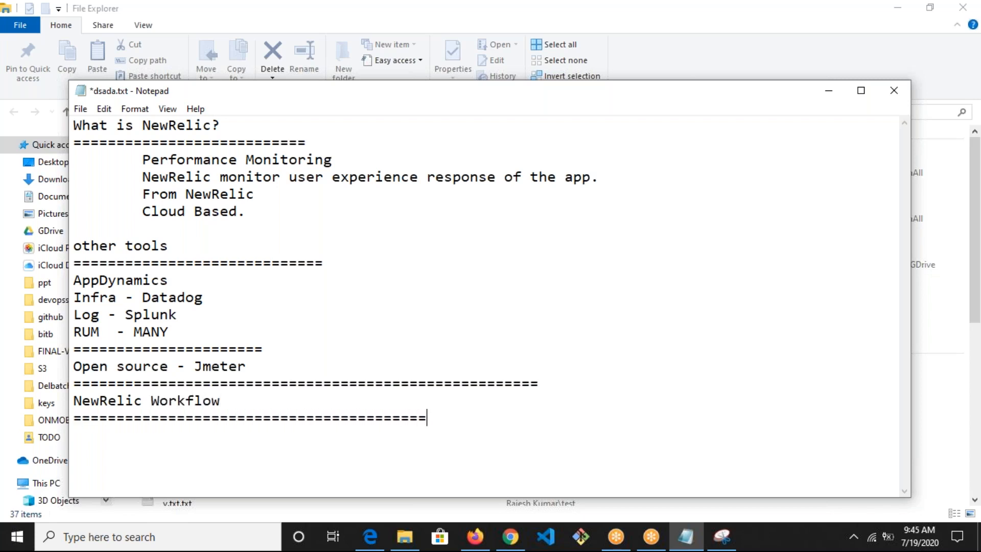
Step: Insert about fifteen blank lines below the NewRelic Workflow heading and save the notes
{"action": "key", "text": "Return"}
{"action": "key", "text": "Return"}
{"action": "key", "text": "Return"}
{"action": "key", "text": "Return"}
{"action": "key", "text": "Return"}
{"action": "key", "text": "Return"}
{"action": "key", "text": "Return"}
{"action": "key", "text": "Return"}
{"action": "key", "text": "Return"}
{"action": "key", "text": "Return"}
{"action": "key", "text": "Return"}
{"action": "key", "text": "Return"}
{"action": "key", "text": "Return"}
{"action": "key", "text": "Return"}
{"action": "key", "text": "Return"}
{"action": "key", "text": "ctrl+s"}
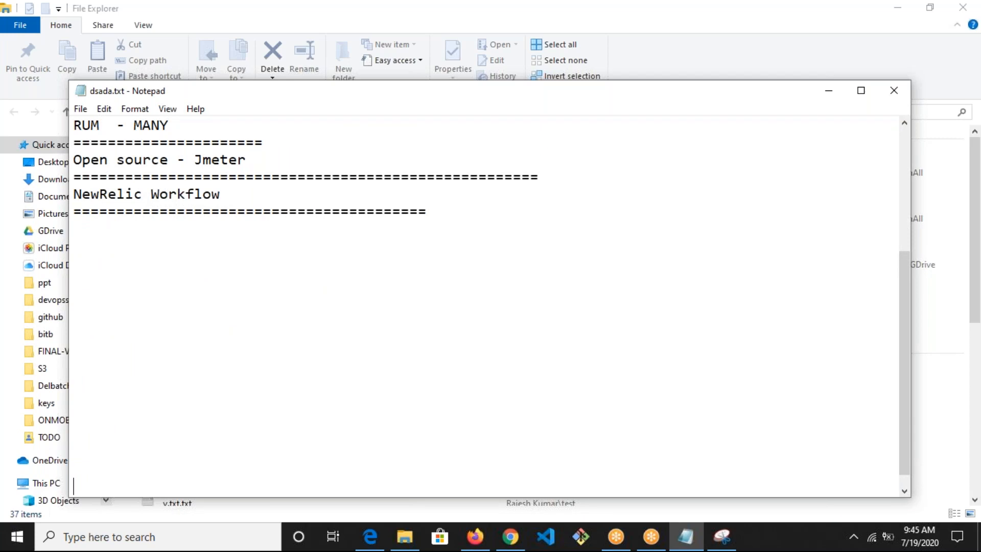
Step: Write "Step 1- Register a Trial License" directly under the NewRelic Workflow heading
{"action": "left_click", "coordinate": [122, 234]}
{"action": "type", "text": "Ste"}
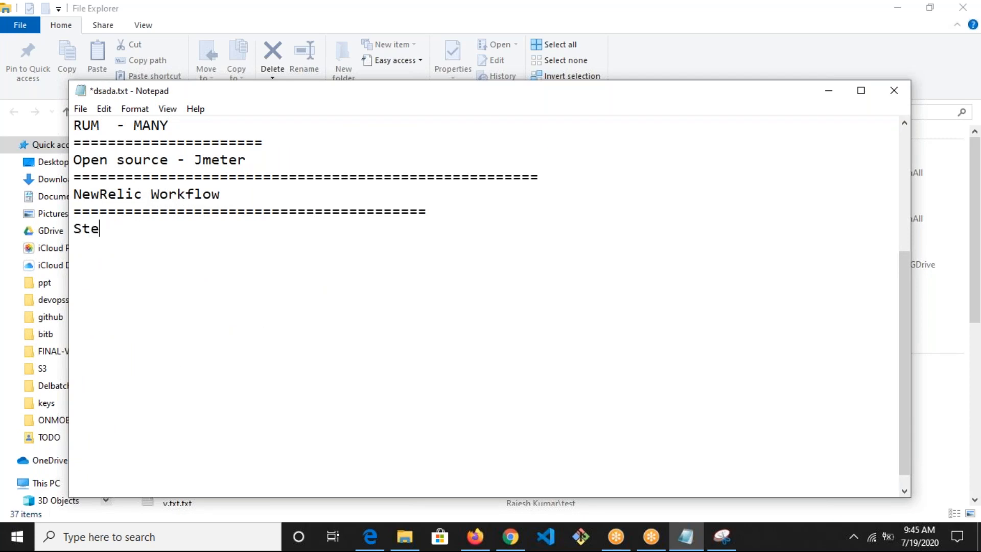
{"action": "type", "text": "p 1- Regist"}
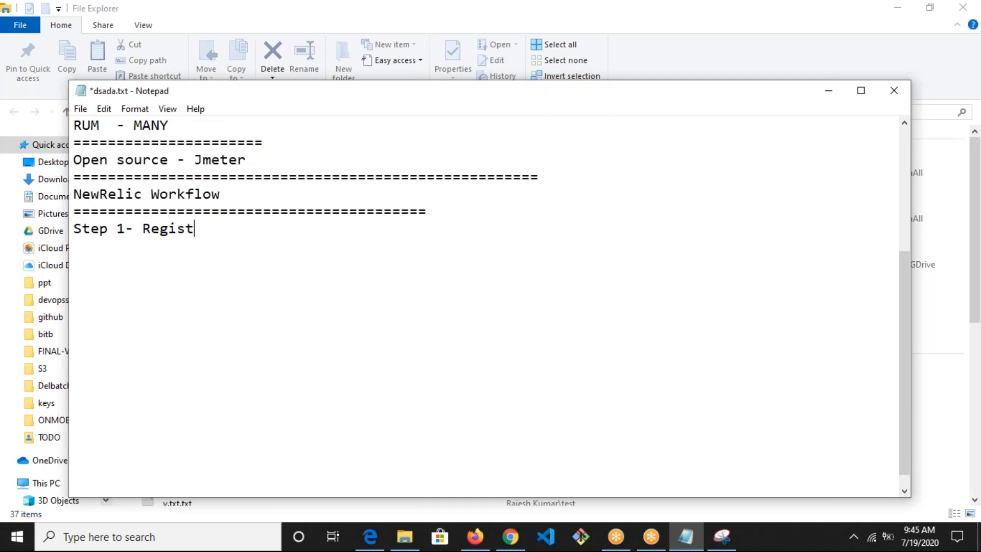
{"action": "type", "text": "er a Trial License"}
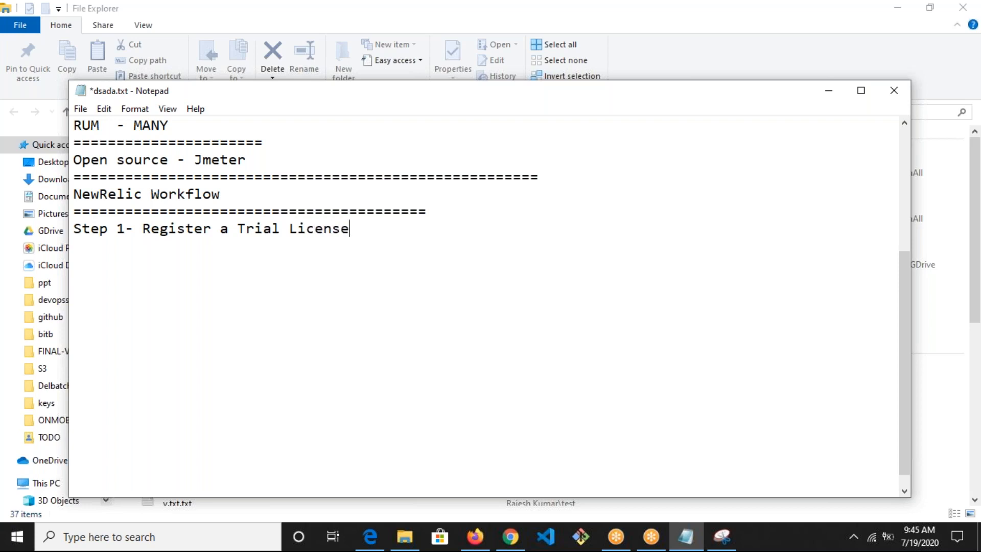
Step: Add "Step 2- run your App" after a blank line, with JAVA and DOTNET listed as indented entries beneath it
{"action": "key", "text": "Return"}
{"action": "type", "text": "Step 2"}
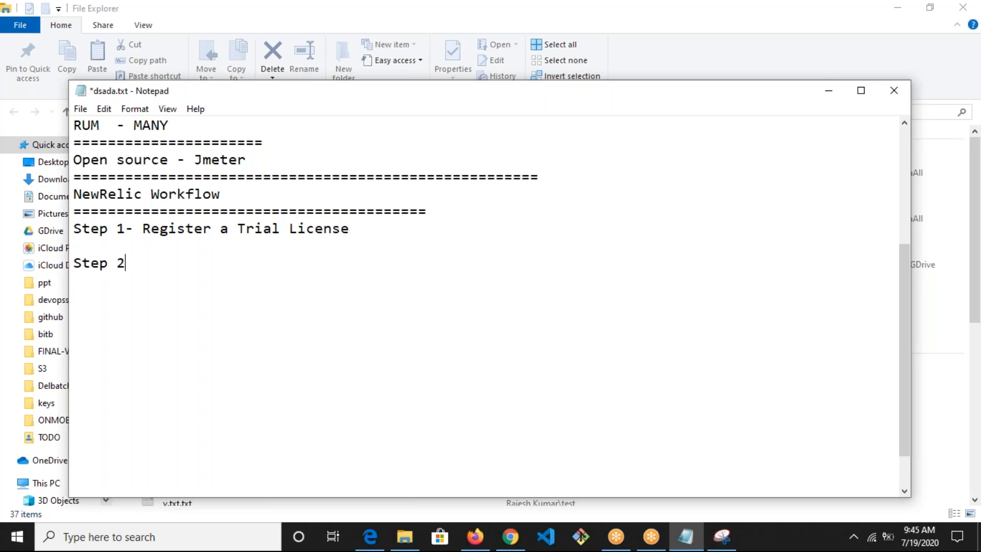
{"action": "type", "text": "- run your Appp"}
{"action": "key", "text": "BackSpace"}
{"action": "key", "text": "Return"}
{"action": "key", "text": "Tab"}
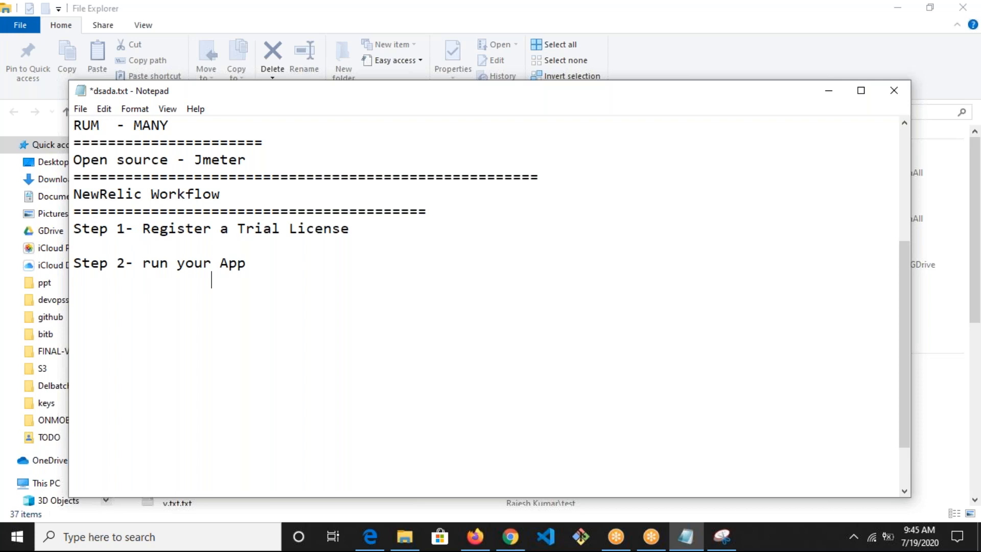
{"action": "type", "text": "JAVA"}
{"action": "key", "text": "Return"}
{"action": "key", "text": "Tab"}
{"action": "key", "text": "Tab"}
{"action": "type", "text": "DOTNET"}
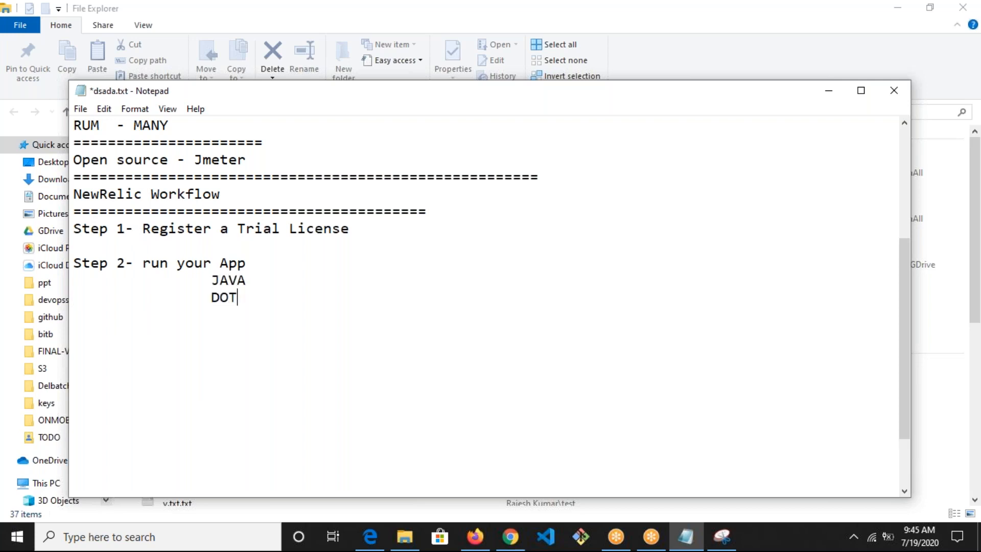
Step: Add PHP and PYTHON as indented entries below DOTNET in the Step 2 list and save the notes
{"action": "key", "text": "Return"}
{"action": "key", "text": "Tab"}
{"action": "key", "text": "Tab"}
{"action": "type", "text": "PHP"}
{"action": "key", "text": "Return"}
{"action": "key", "text": "Tab"}
{"action": "key", "text": "Tab"}
{"action": "type", "text": "PH"}
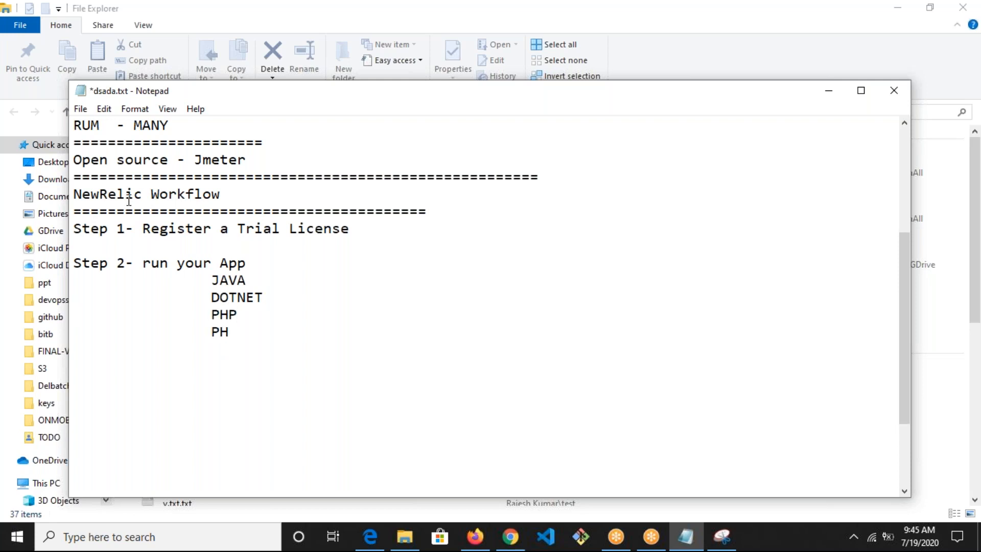
{"action": "key", "text": "BackSpace"}
{"action": "type", "text": "YTHON"}
{"action": "key", "text": "ctrl+s"}
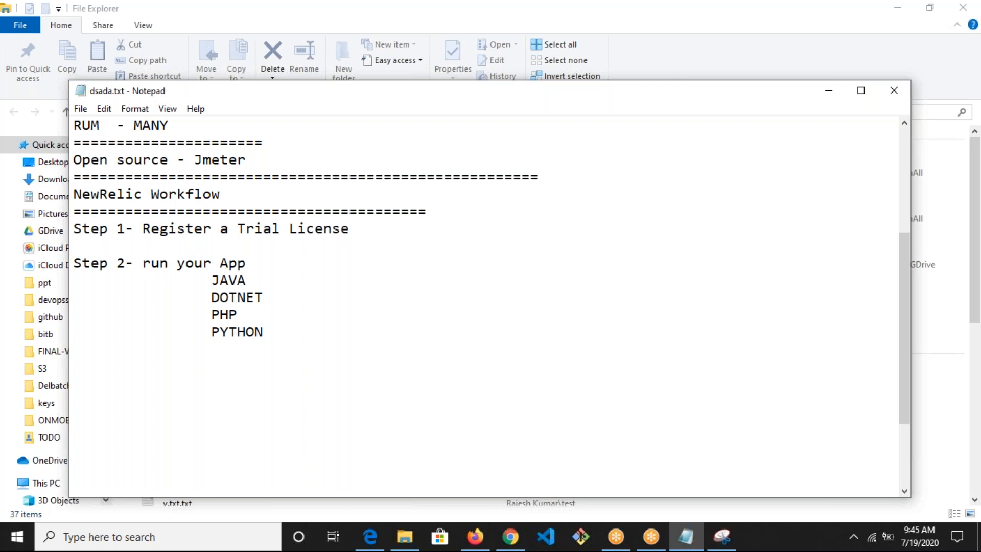
Step: Add RUBY as the last indented entry of the Step 2 list, save the notes and highlight the whole language list
{"action": "key", "text": "Return"}
{"action": "key", "text": "Tab"}
{"action": "key", "text": "Tab"}
{"action": "type", "text": "RUBY"}
{"action": "key", "text": "ctrl+s"}
{"action": "left_click_drag", "start_coordinate": [304, 357], "coordinate": [76, 282]}
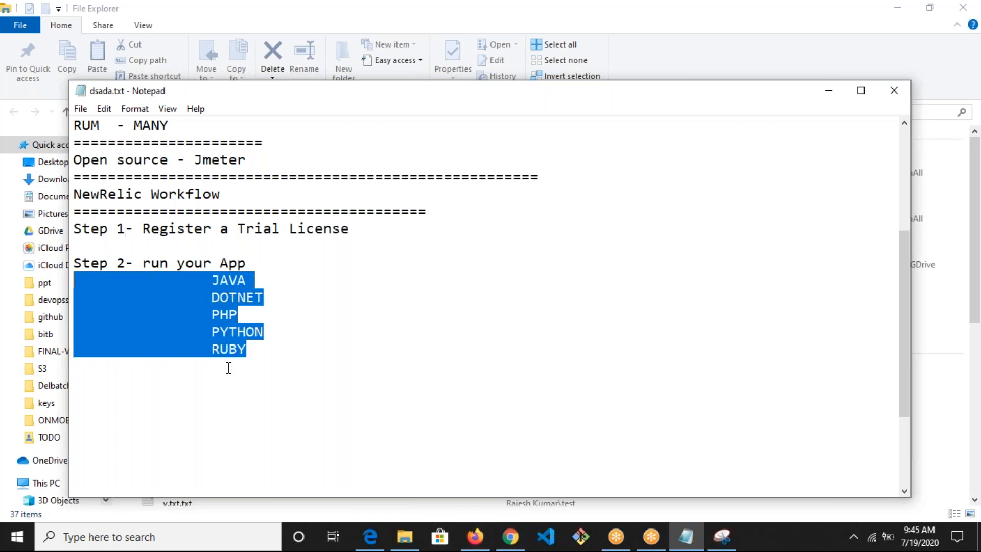
{"action": "left_click", "coordinate": [240, 367]}
Step: Write "Step 3- Install Newrelic Agent" on a new line below RUBY, reusing the Step 2 text
{"action": "left_click_drag", "start_coordinate": [270, 261], "coordinate": [48, 256]}
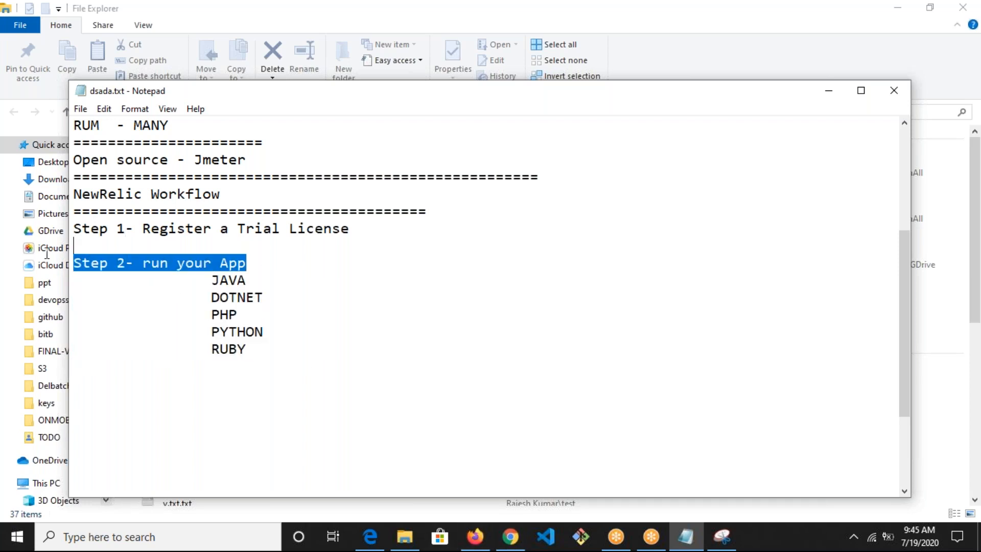
{"action": "key", "text": "ctrl+c"}
{"action": "left_click", "coordinate": [258, 348]}
{"action": "key", "text": "Return"}
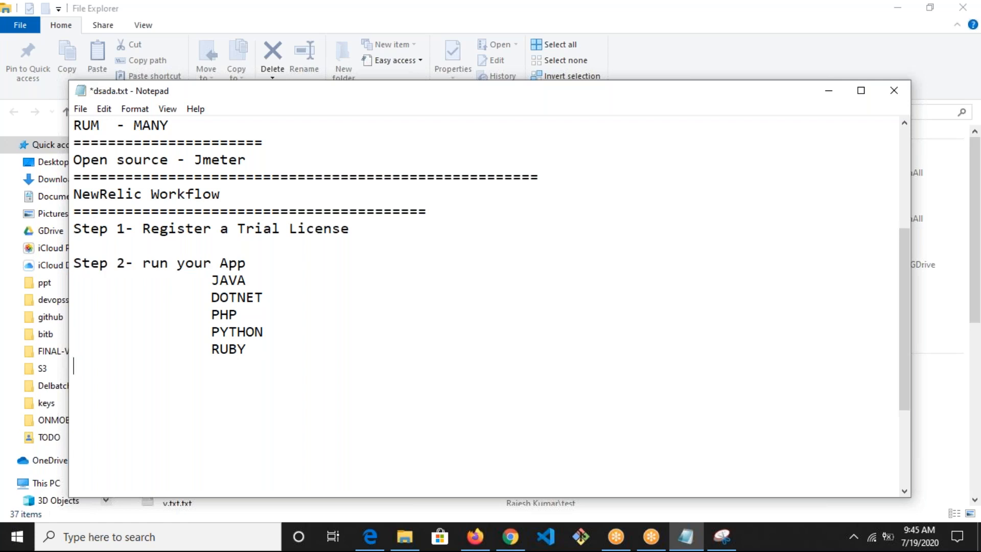
{"action": "key", "text": "ctrl+v"}
{"action": "left_click_drag", "start_coordinate": [122, 376], "coordinate": [322, 373]}
{"action": "type", "text": "3- Insta"}
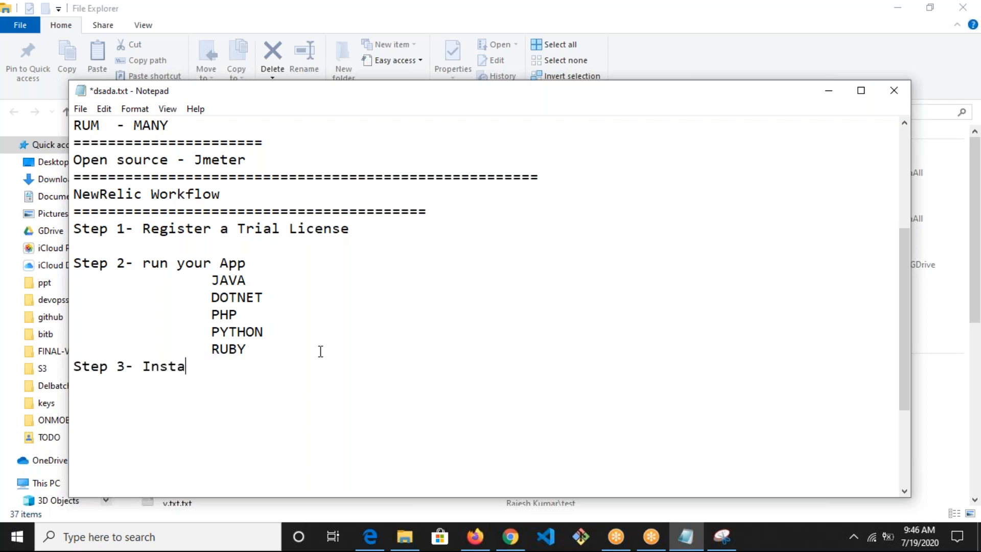
{"action": "type", "text": "ll"}
{"action": "key", "text": "ctrl+v"}
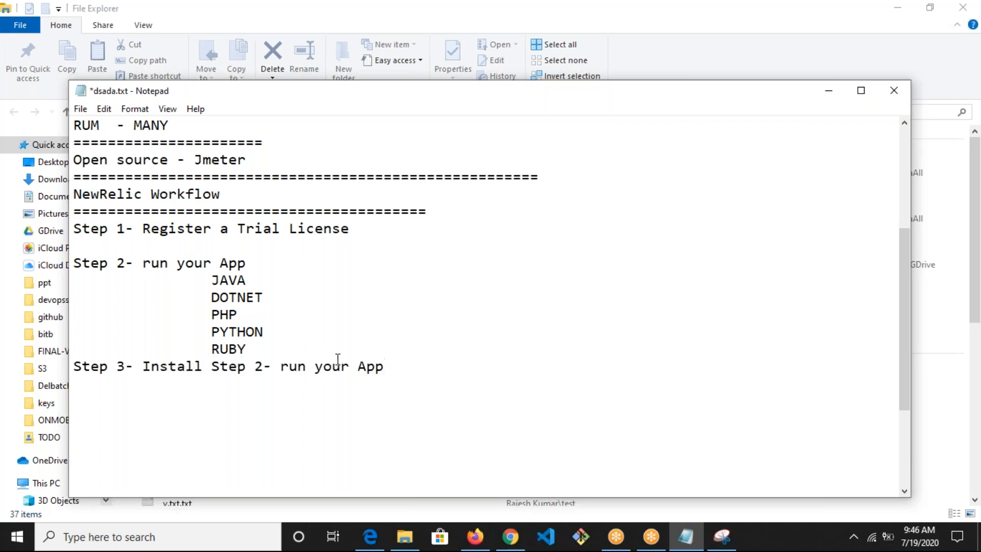
{"action": "left_click", "coordinate": [220, 368], "text": "shift"}
{"action": "left_click", "coordinate": [211, 368], "text": "shift"}
{"action": "key", "text": "BackSpace"}
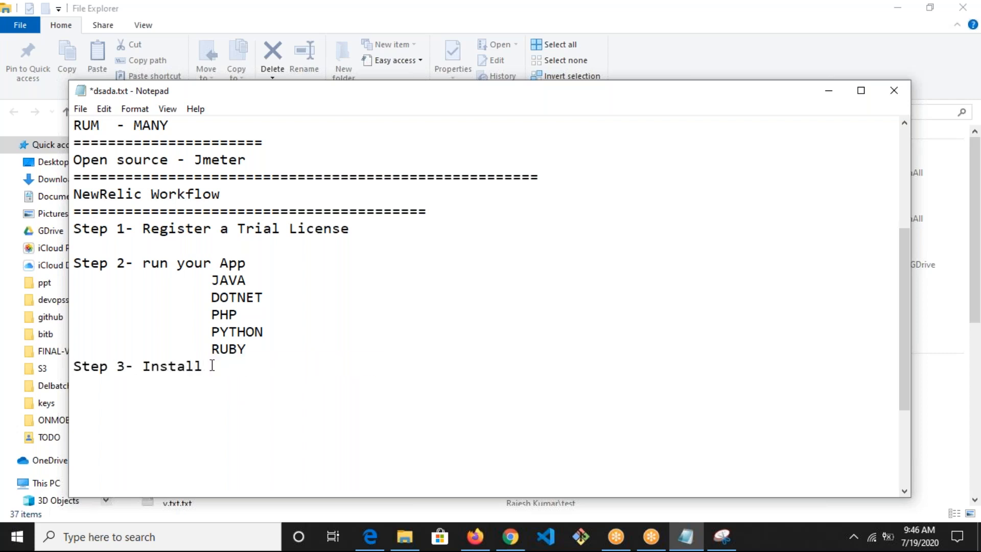
{"action": "type", "text": "Newrelic Agent"}
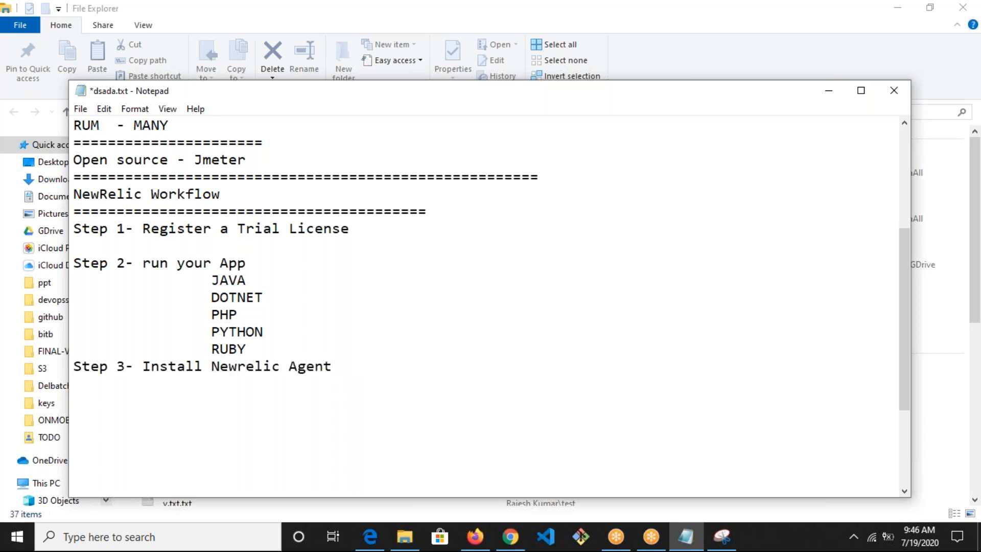
Step: Start another line after a blank line with a copy of the "Step 3-" label followed by "within a min..."
{"action": "key", "text": "Return"}
{"action": "key", "text": "Return"}
{"action": "left_click_drag", "start_coordinate": [134, 366], "coordinate": [74, 366]}
{"action": "key", "text": "ctrl+c"}
{"action": "left_click", "coordinate": [97, 401]}
{"action": "key", "text": "ctrl+v"}
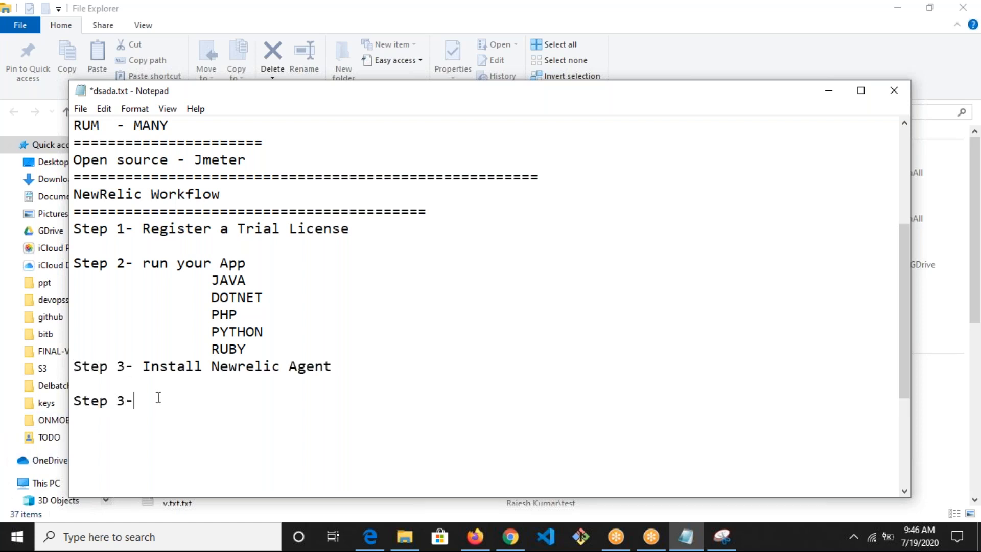
{"action": "type", "text": "within a min..."}
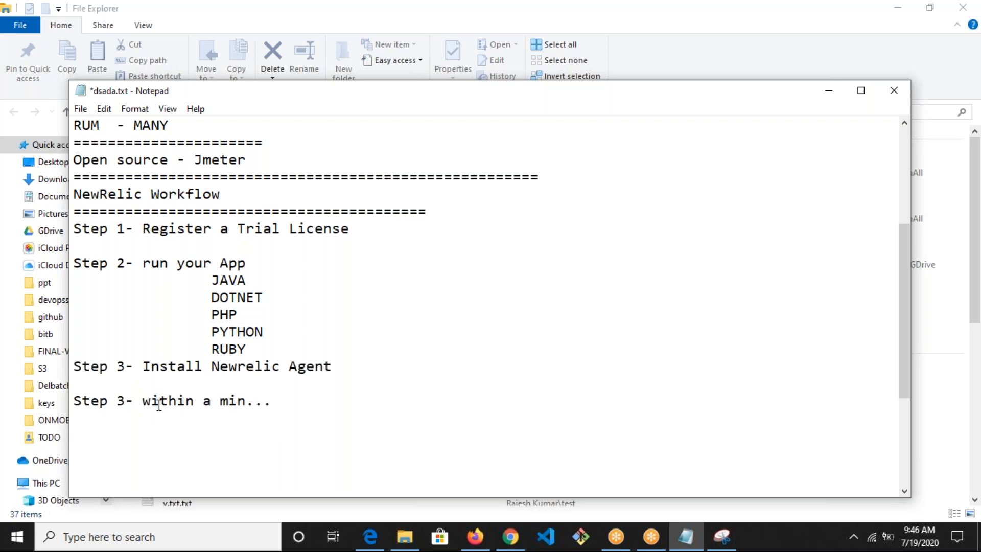
Step: Highlight the Step 2 app list and the Performance Monitoring note, and append "Your app" to the "within a min..." line
{"action": "left_click_drag", "start_coordinate": [261, 350], "coordinate": [135, 265]}
{"action": "scroll", "coordinate": [263, 257], "scroll_direction": "up", "scroll_amount": 4}
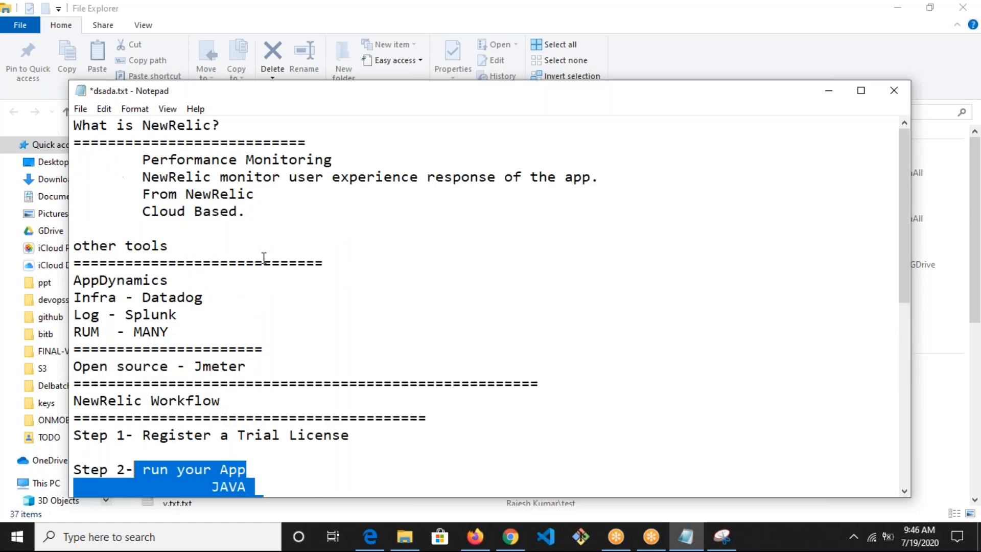
{"action": "left_click_drag", "start_coordinate": [299, 160], "coordinate": [141, 160]}
{"action": "scroll", "coordinate": [198, 324], "scroll_direction": "down", "scroll_amount": 6}
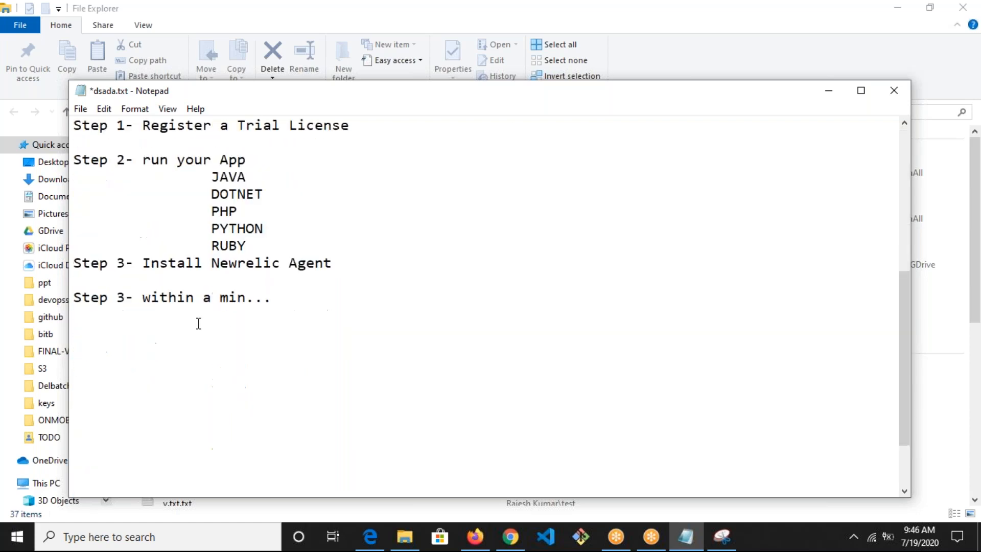
{"action": "scroll", "coordinate": [243, 289], "scroll_direction": "up", "scroll_amount": 2}
{"action": "left_click_drag", "start_coordinate": [268, 351], "coordinate": [175, 263]}
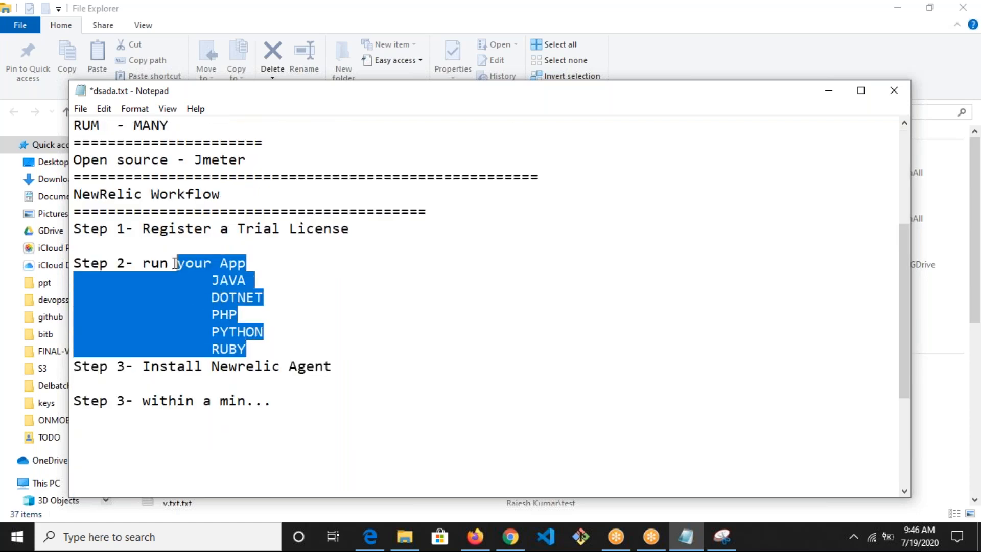
{"action": "left_click", "coordinate": [263, 403]}
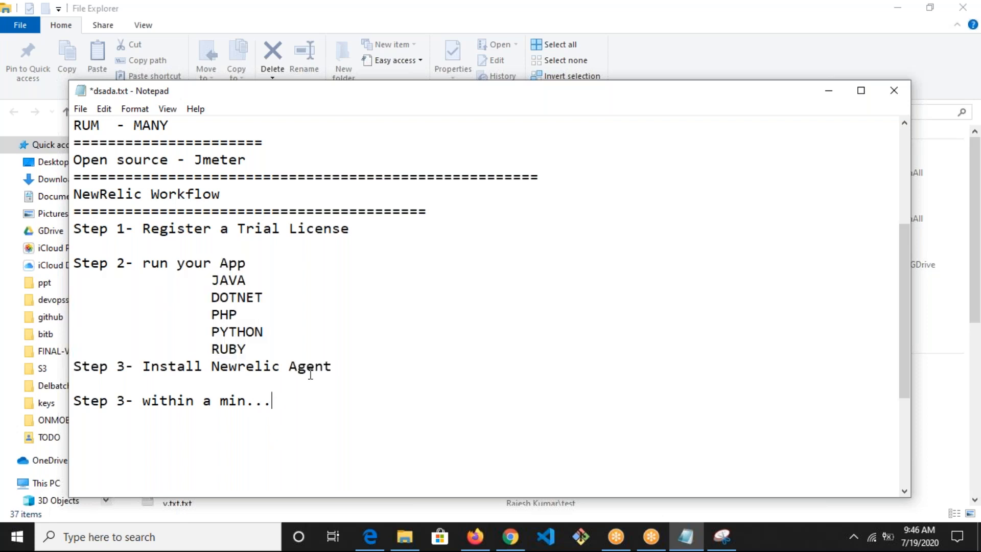
{"action": "type", "text": "Your app"}
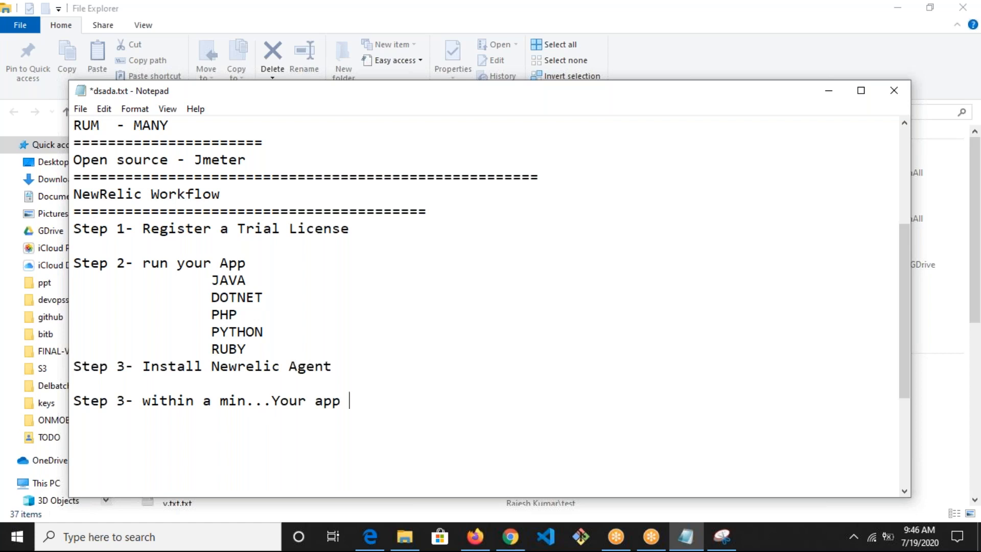
Step: Complete the "within a min..." line with ""Newrelic Agent" would start sending data to NewRelic cloud."
{"action": "left_click_drag", "start_coordinate": [211, 367], "coordinate": [334, 366]}
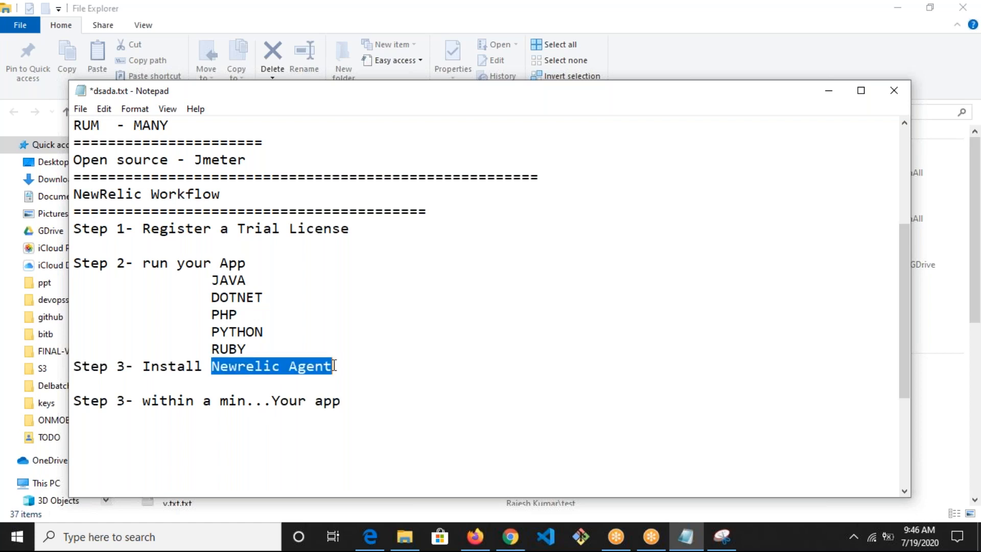
{"action": "left_click", "coordinate": [374, 392]}
{"action": "type", "text": "\""}
{"action": "key", "text": "ctrl+v"}
{"action": "key", "text": "Return"}
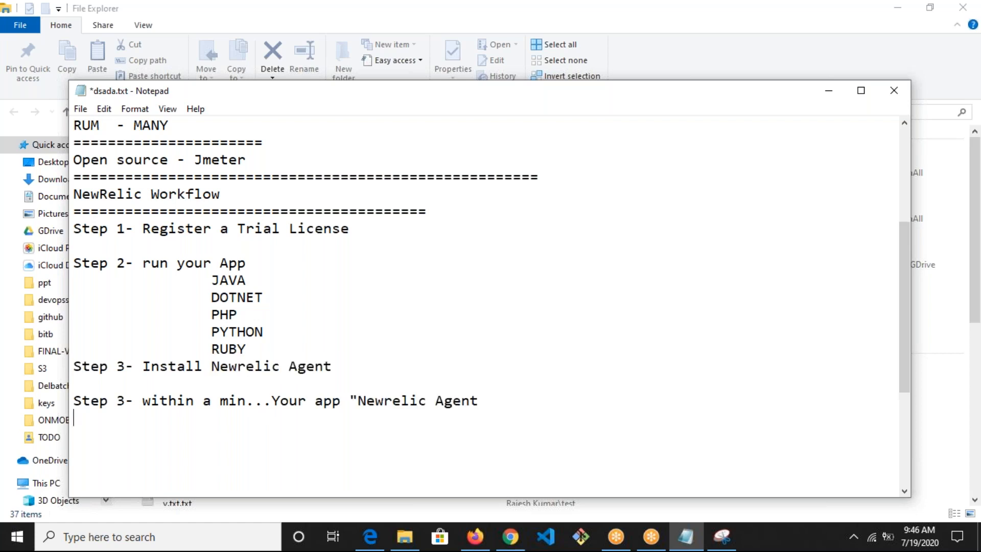
{"action": "left_click", "coordinate": [558, 402]}
{"action": "type", "text": "\" would start sent"}
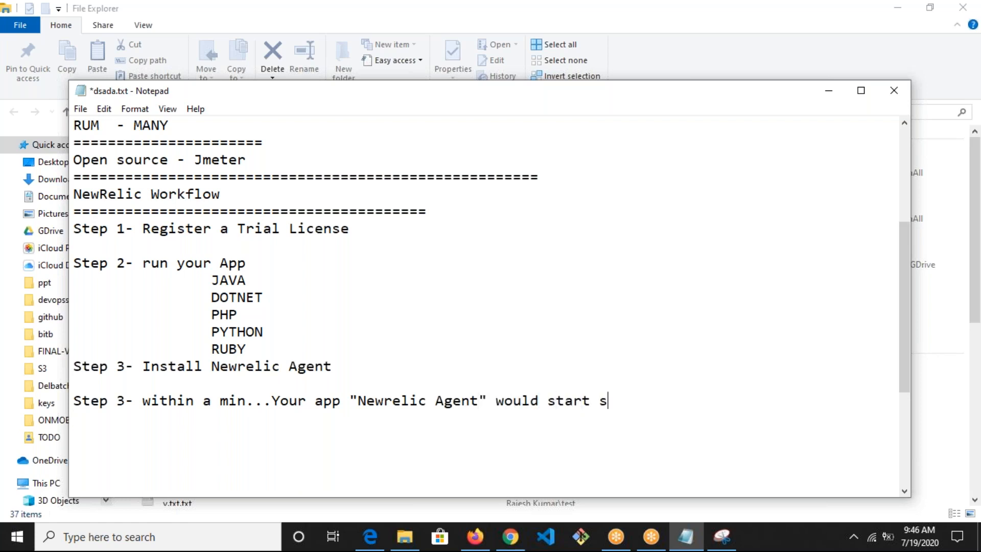
{"action": "key", "text": "BackSpace"}
{"action": "type", "text": "ding d"}
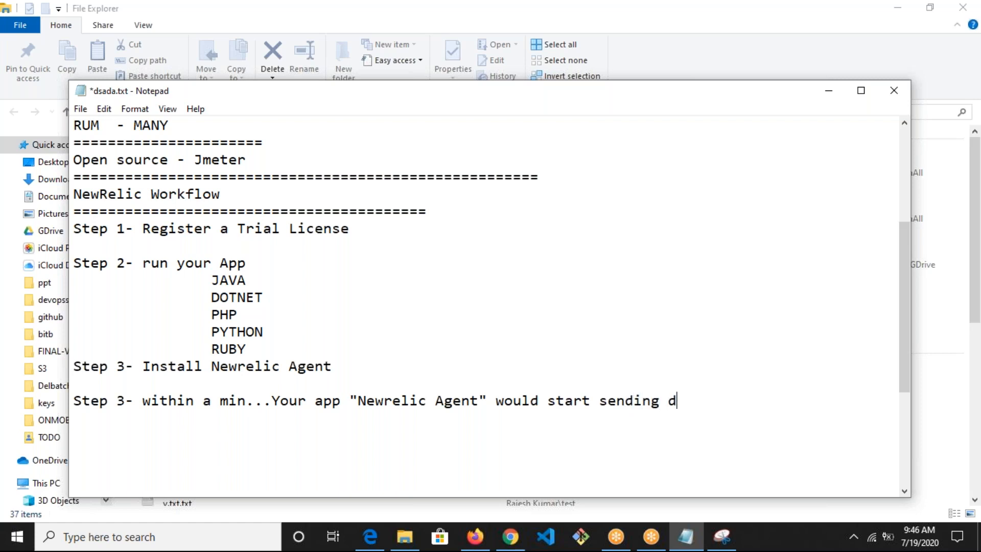
{"action": "type", "text": "ata to NewRelic cloud."}
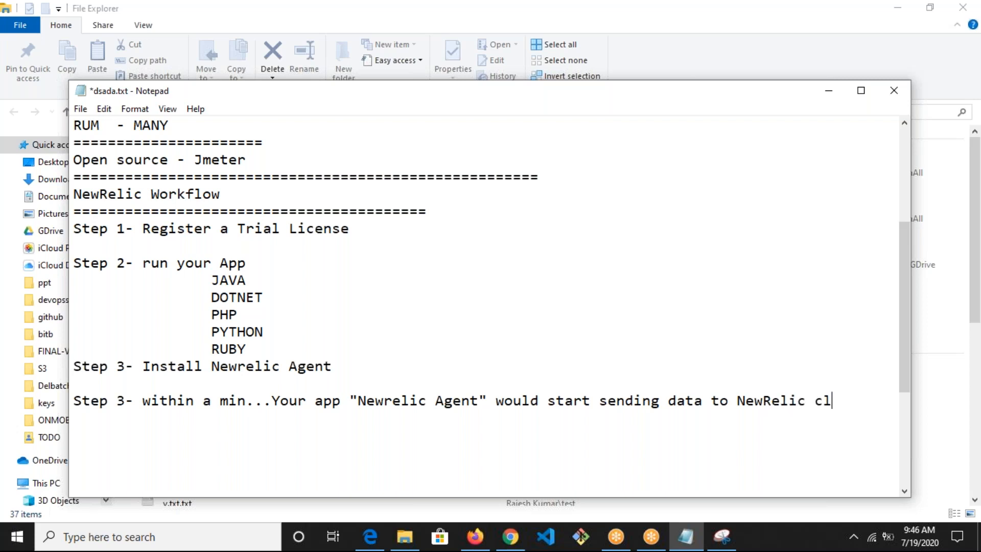
Step: Start a "Step 4 - Newrelic Cloud -" line, leaving two blank lines after the NewRelic cloud sentence
{"action": "key", "text": "Return"}
{"action": "key", "text": "Return"}
{"action": "key", "text": "Return"}
{"action": "type", "text": "Step 4 -"}
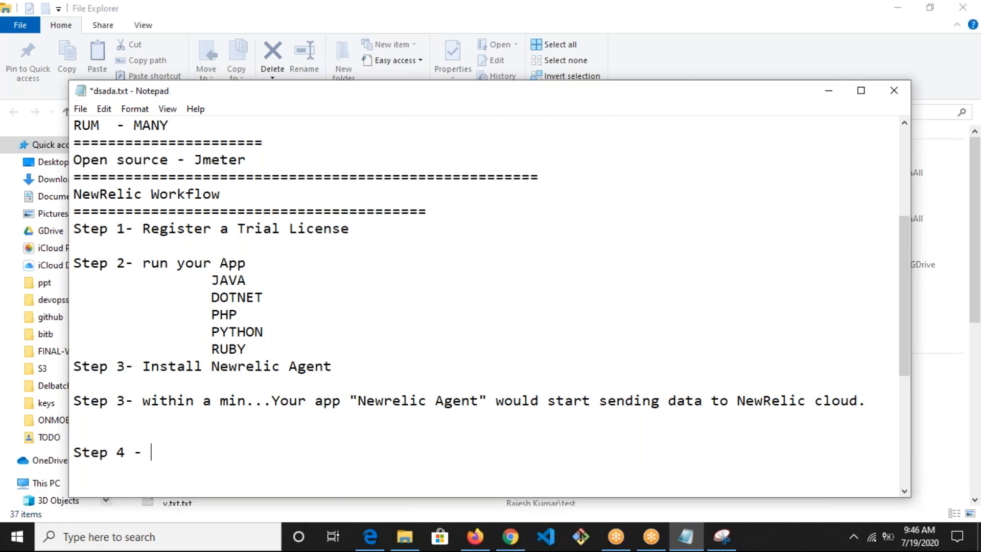
{"action": "key", "text": "ctrl+v"}
{"action": "key", "text": "BackSpace"}
{"action": "key", "text": "BackSpace"}
{"action": "key", "text": "BackSpace"}
{"action": "key", "text": "BackSpace"}
{"action": "key", "text": "BackSpace"}
{"action": "type", "text": "C"}
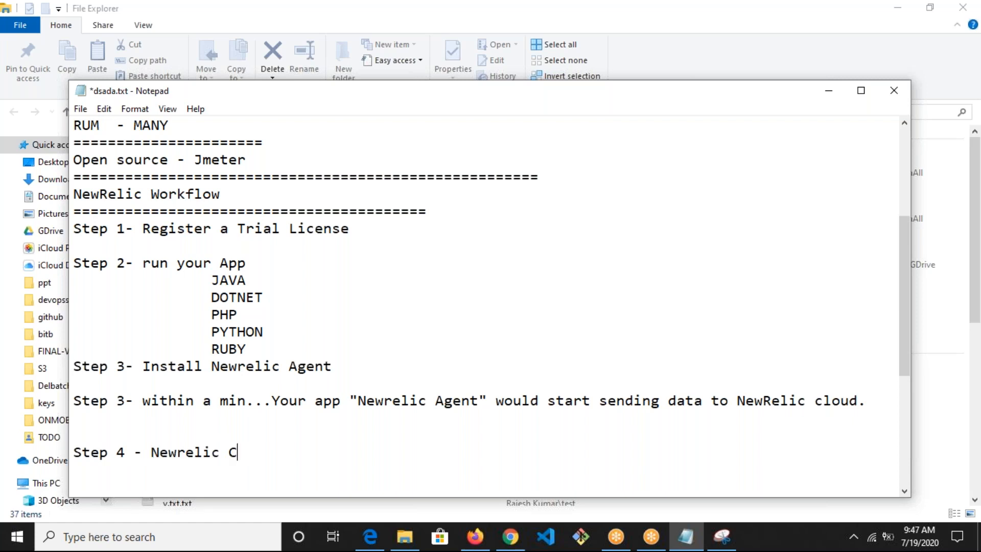
{"action": "type", "text": "loud - dASH"}
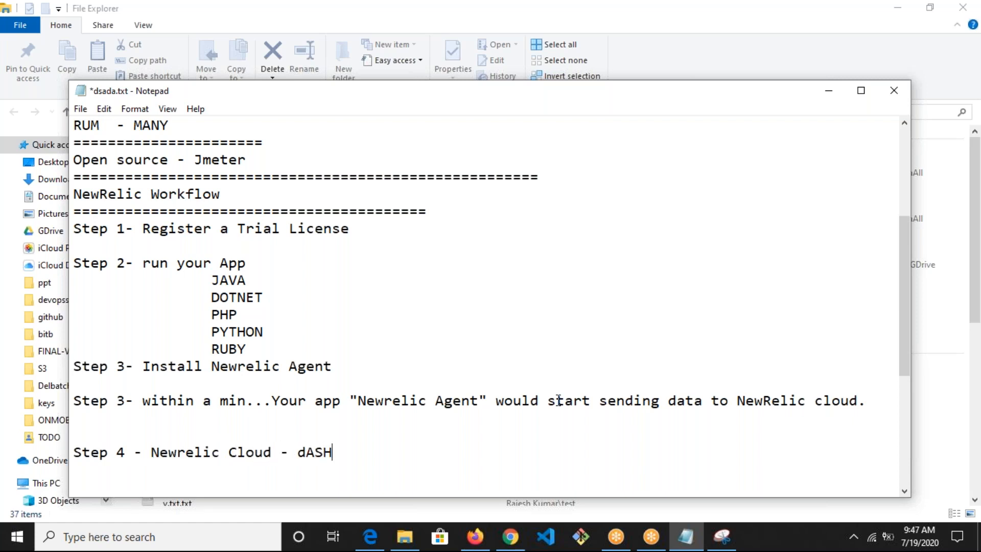
Step: Finish the Step 4 line with "DASHBOAD for Analysis - Reports - Alerts" and save the notes
{"action": "key", "text": "BackSpace"}
{"action": "key", "text": "BackSpace"}
{"action": "key", "text": "BackSpace"}
{"action": "key", "text": "BackSpace"}
{"action": "type", "text": "DASHBOAR"}
{"action": "key", "text": "BackSpace"}
{"action": "key", "text": "BackSpace"}
{"action": "key", "text": "BackSpace"}
{"action": "type", "text": "ORD"}
{"action": "key", "text": "BackSpace"}
{"action": "key", "text": "BackSpace"}
{"action": "key", "text": "BackSpace"}
{"action": "type", "text": "AD for Anal"}
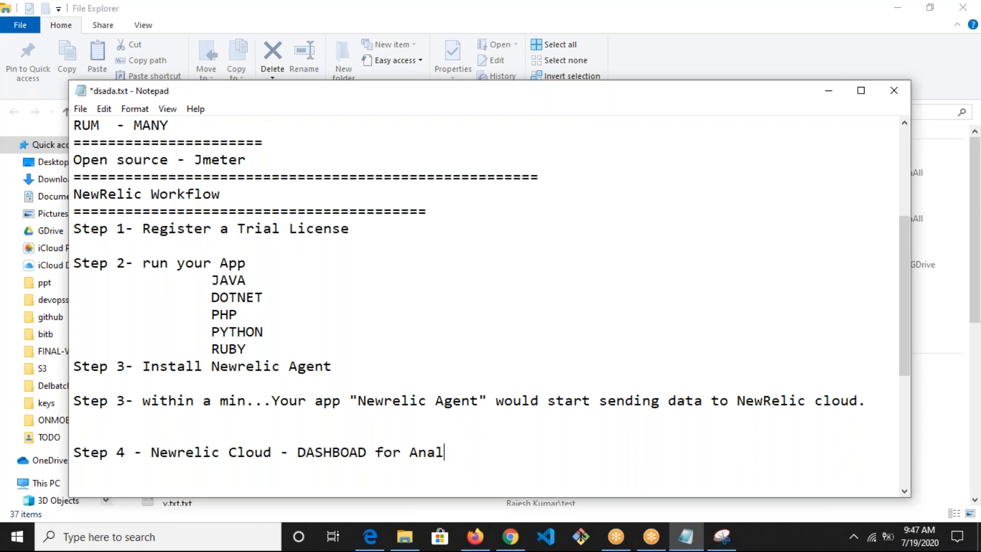
{"action": "type", "text": "ysis - Repor"}
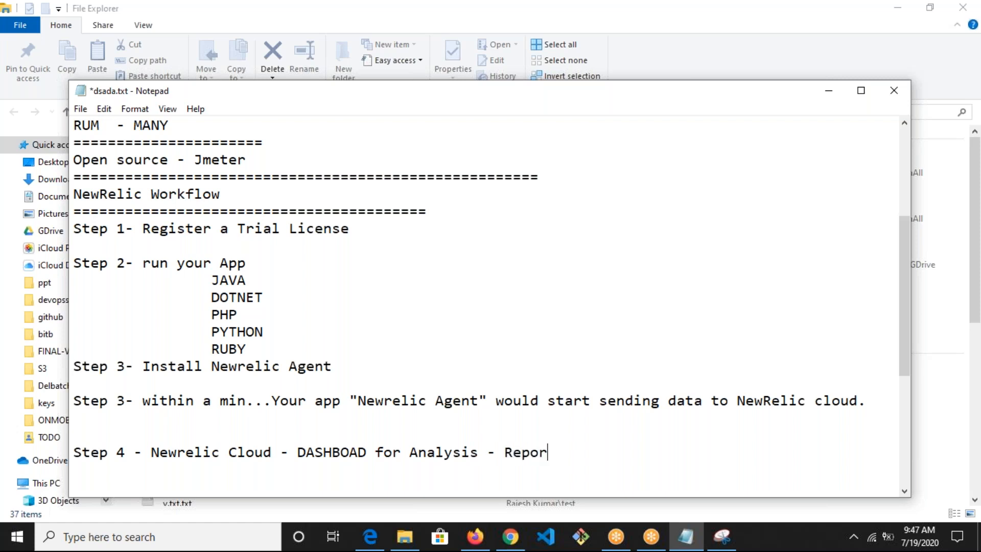
{"action": "type", "text": "ts - Alerts"}
{"action": "key", "text": "ctrl+s"}
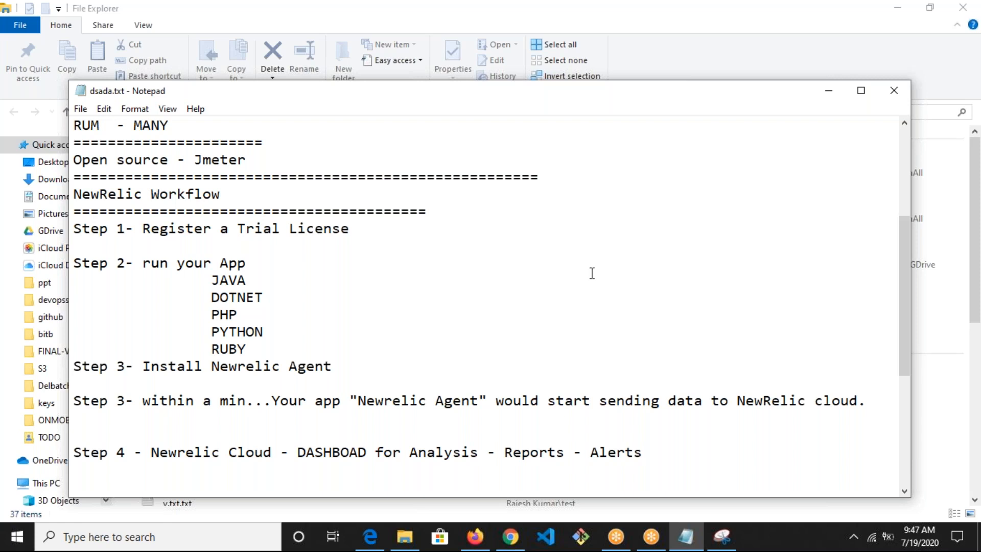
Step: Bring the notes window back to the front, maximize it and place the cursor below the Step 4 line
{"action": "left_click", "coordinate": [444, 78]}
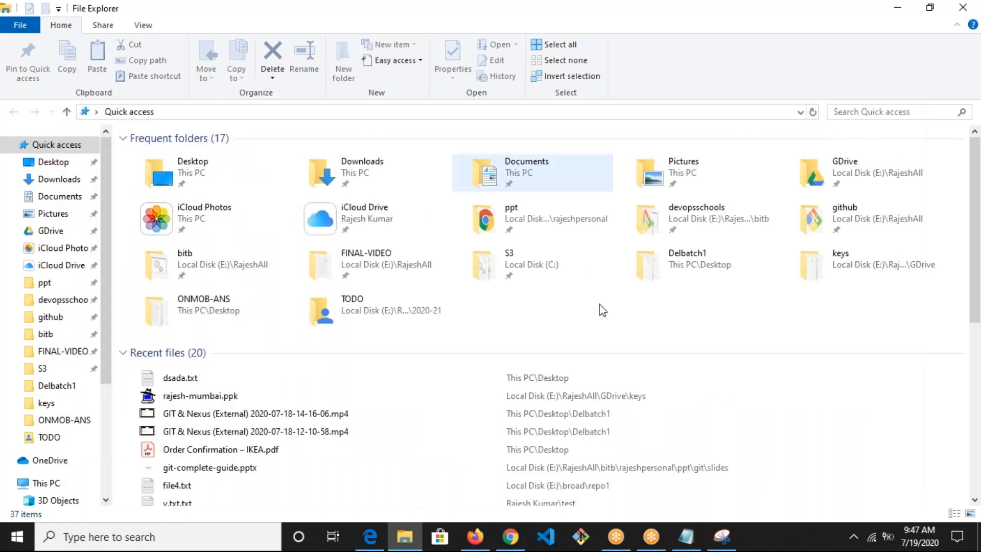
{"action": "key", "text": "alt+Tab"}
{"action": "double_click", "coordinate": [377, 97]}
{"action": "left_click", "coordinate": [304, 403]}
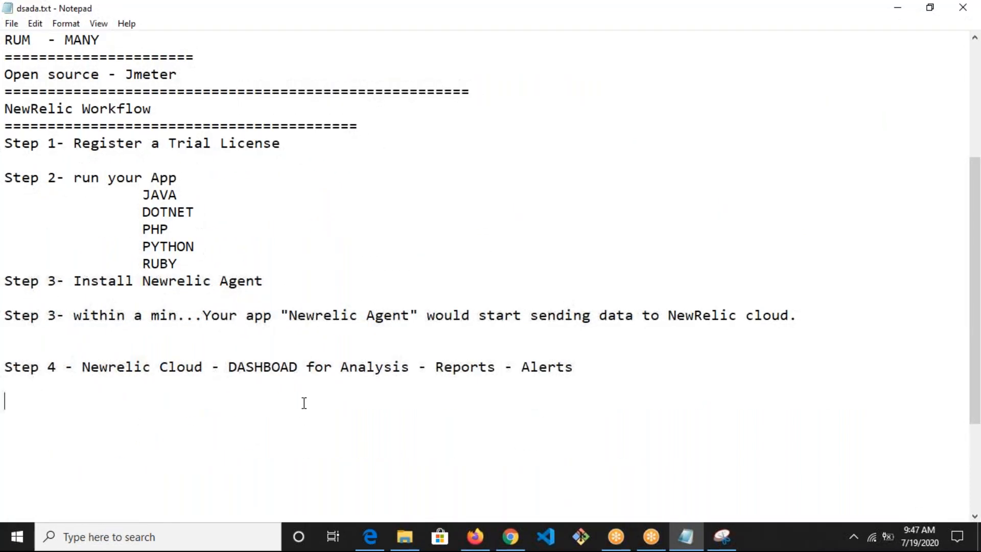
Step: Highlight the app list, the agent installation, the data sending and the Step 4 line in turn, and save the notes
{"action": "left_click", "coordinate": [65, 157]}
{"action": "left_click_drag", "start_coordinate": [84, 195], "coordinate": [189, 262]}
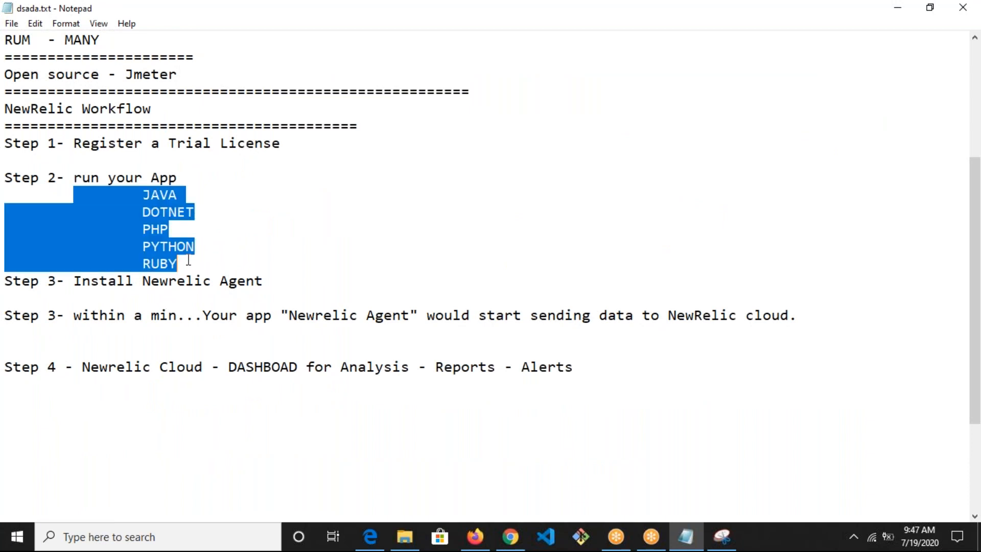
{"action": "left_click_drag", "start_coordinate": [117, 282], "coordinate": [256, 276]}
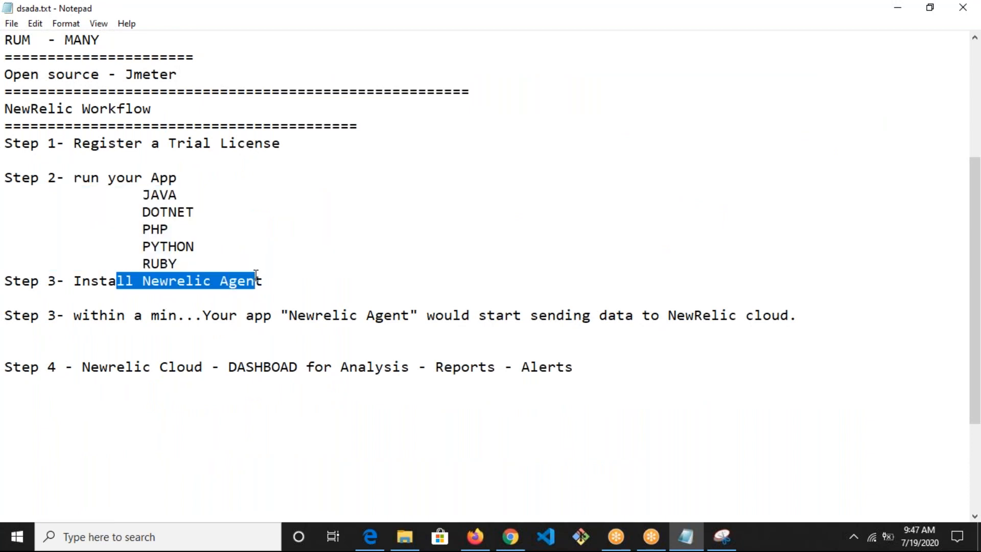
{"action": "left_click_drag", "start_coordinate": [169, 315], "coordinate": [333, 333]}
{"action": "left_click", "coordinate": [640, 401]}
{"action": "left_click_drag", "start_coordinate": [641, 402], "coordinate": [185, 347]}
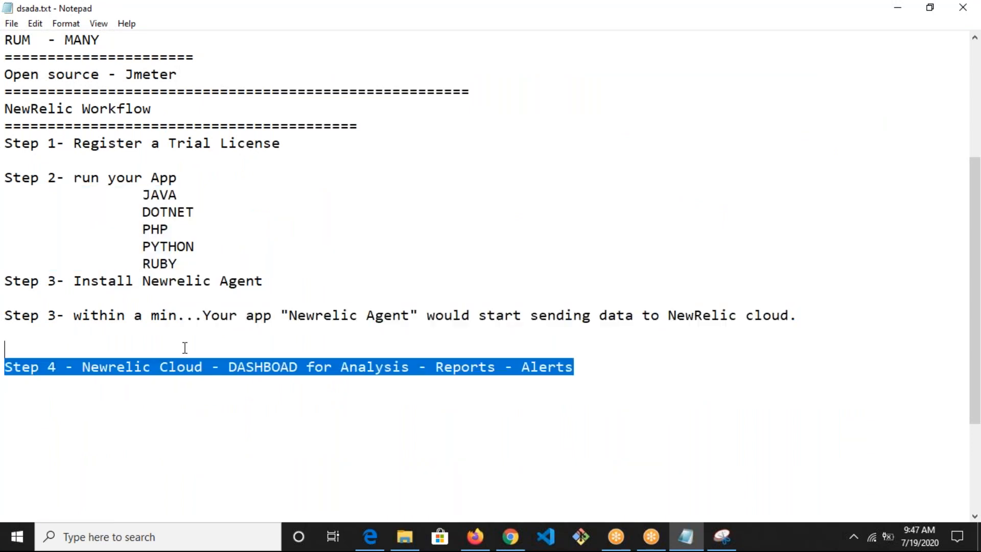
{"action": "left_click", "coordinate": [11, 24]}
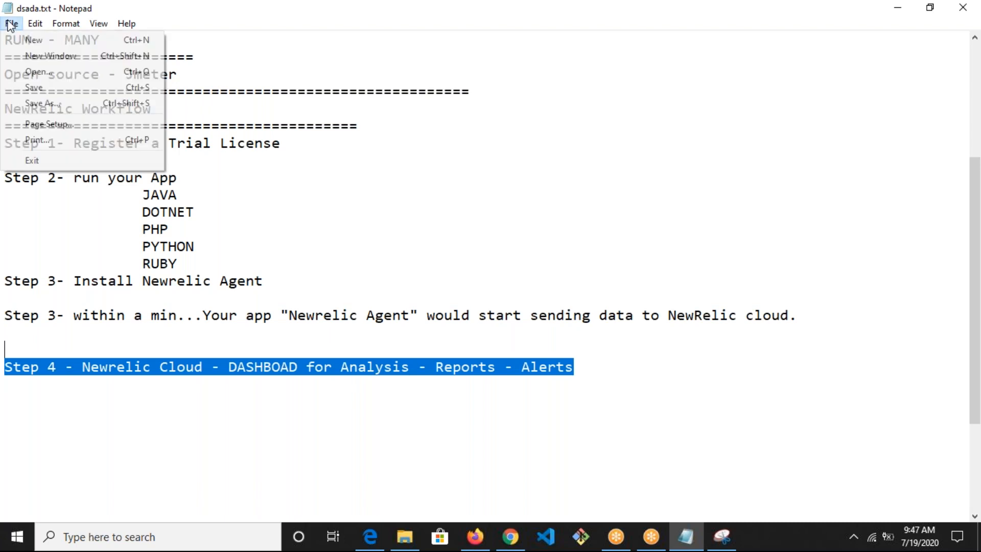
{"action": "left_click", "coordinate": [23, 88]}
Step: Switch to File Explorer and open the slides folder inside the newrelic folder of ppt
{"action": "left_click", "coordinate": [405, 537]}
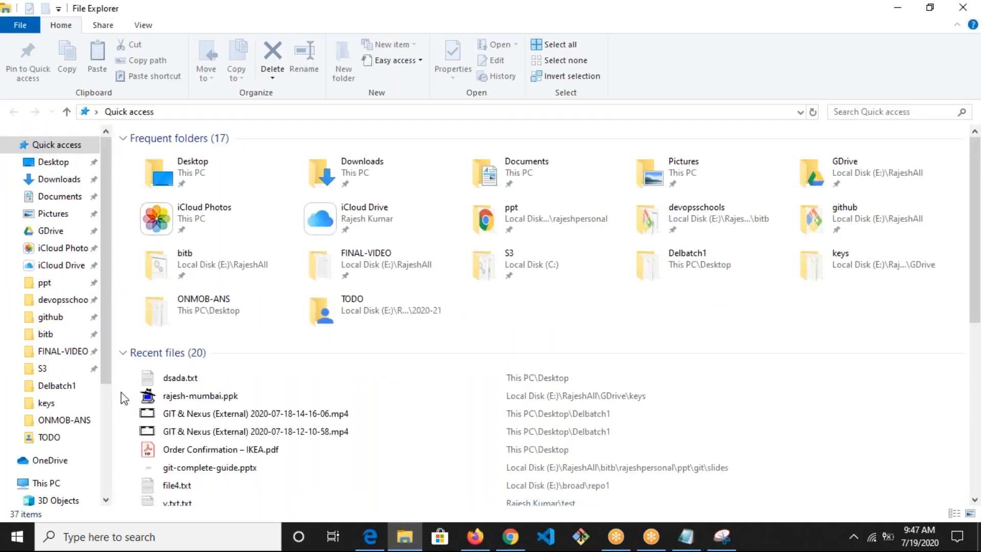
{"action": "left_click", "coordinate": [45, 282]}
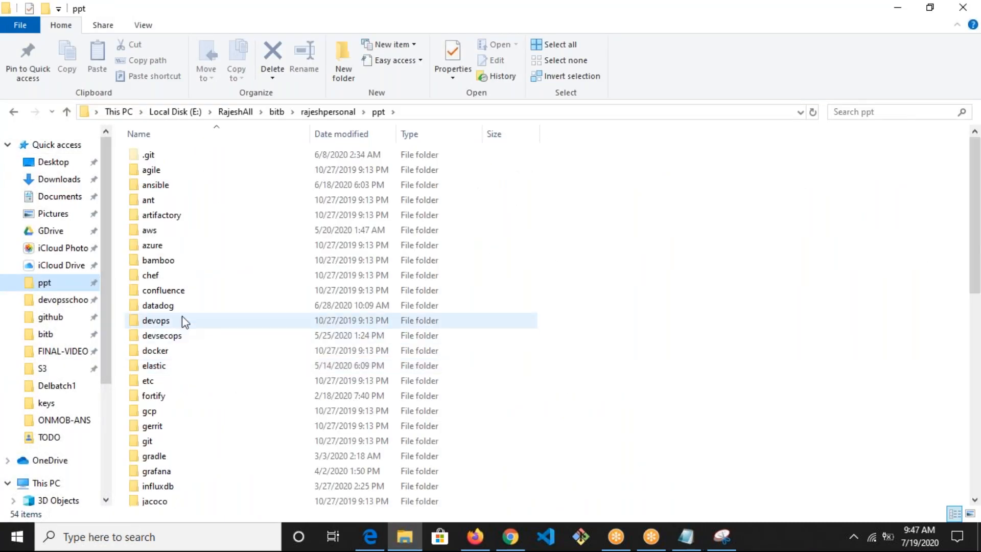
{"action": "left_click", "coordinate": [156, 305]}
{"action": "key", "text": "n"}
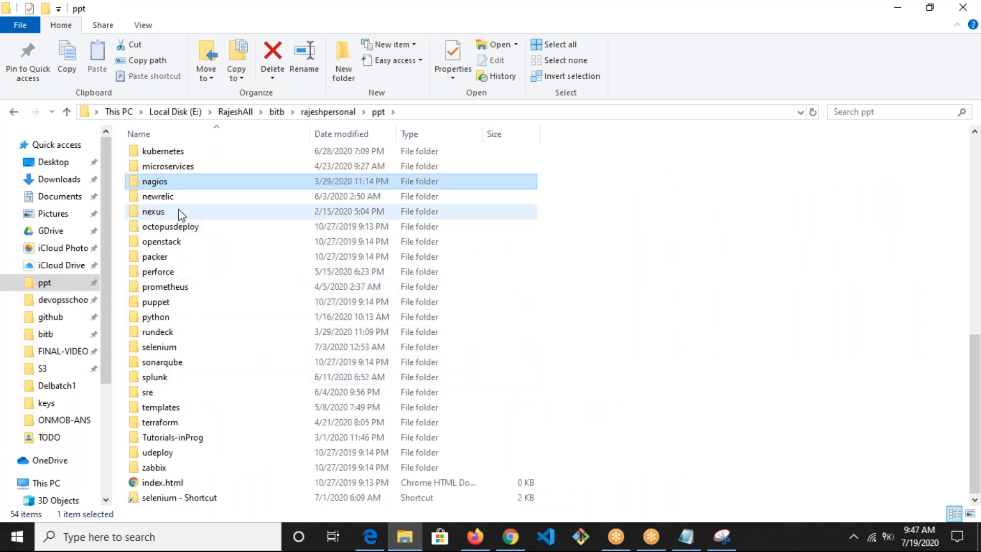
{"action": "left_click", "coordinate": [156, 198]}
{"action": "double_click", "coordinate": [156, 199]}
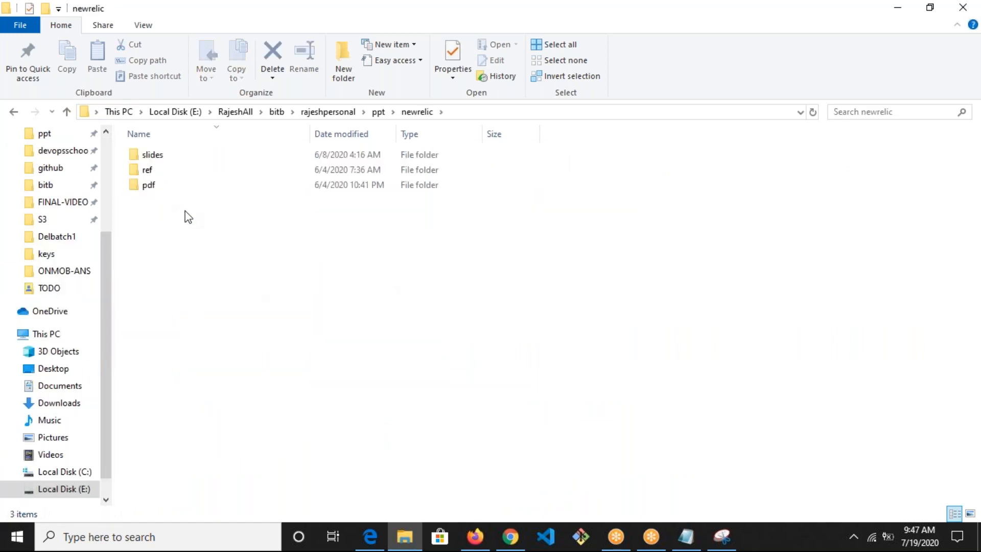
{"action": "left_click", "coordinate": [153, 158]}
{"action": "double_click", "coordinate": [153, 158]}
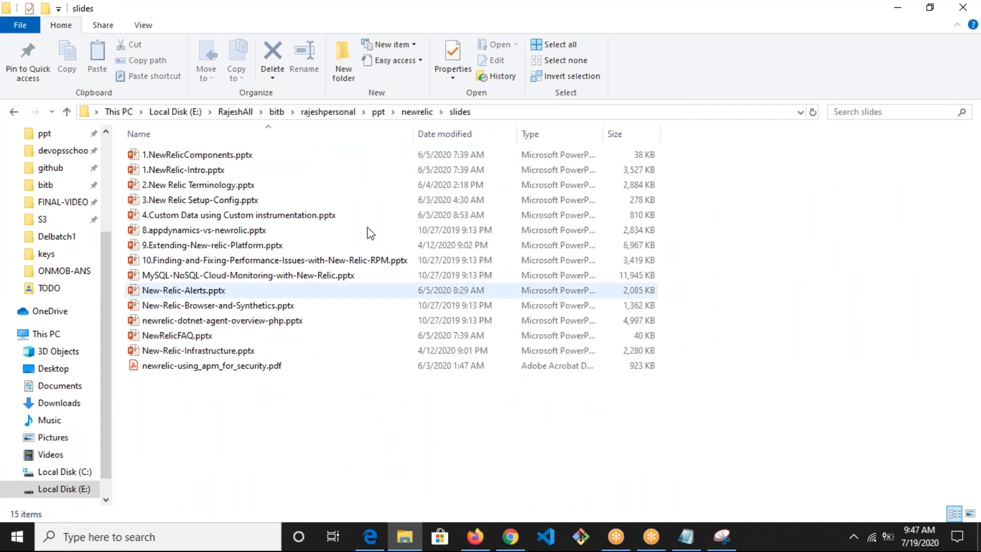
Step: Open access.txt from the newrelic ref folder and copy the last listed account's e-mail address
{"action": "left_click", "coordinate": [409, 112]}
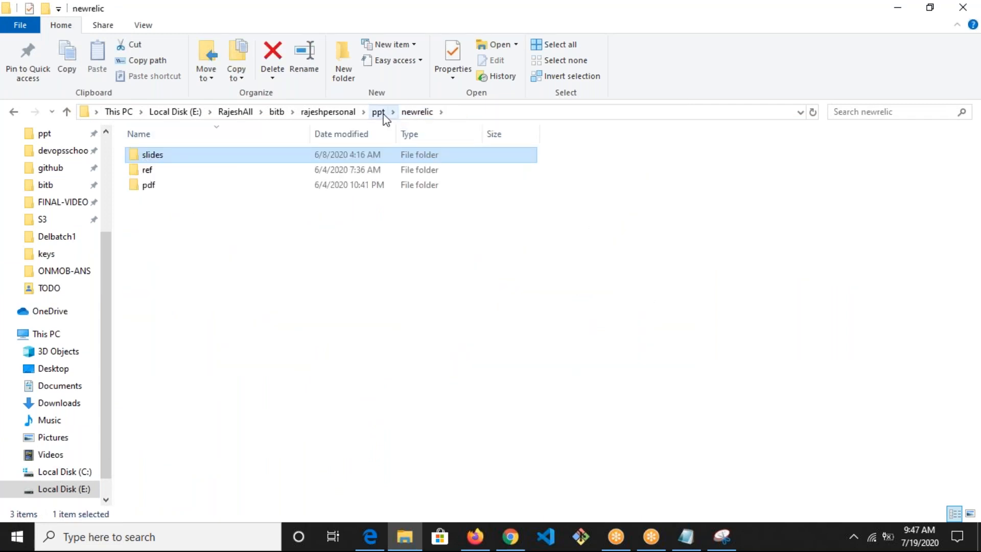
{"action": "double_click", "coordinate": [149, 170]}
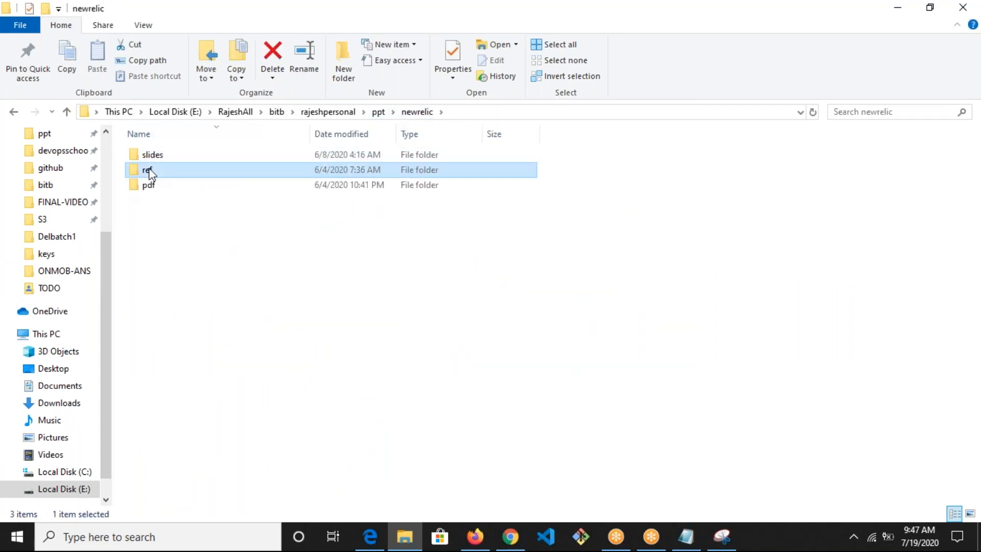
{"action": "double_click", "coordinate": [181, 193]}
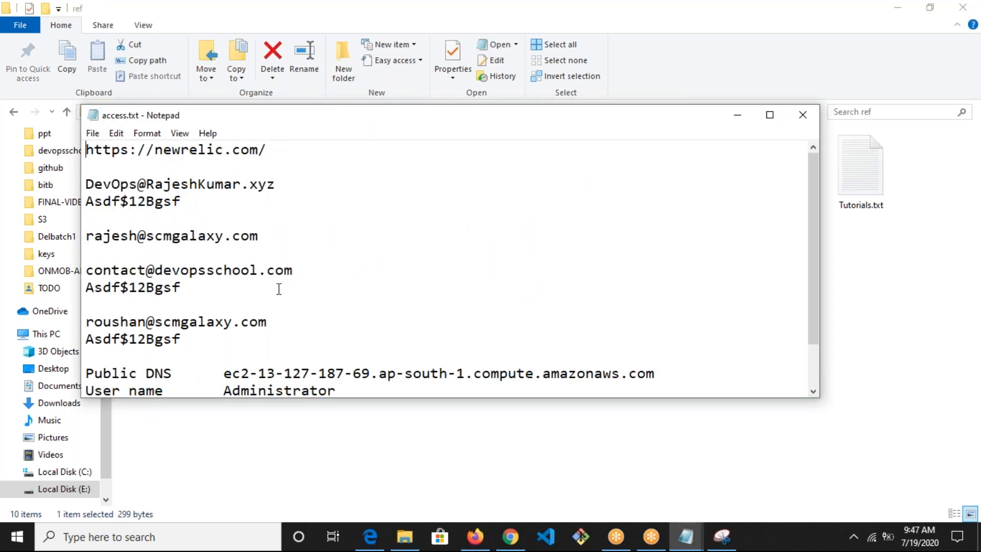
{"action": "scroll", "coordinate": [280, 293], "scroll_direction": "down", "scroll_amount": 1}
{"action": "left_click_drag", "start_coordinate": [97, 276], "coordinate": [76, 276]}
{"action": "key", "text": "ctrl+c"}
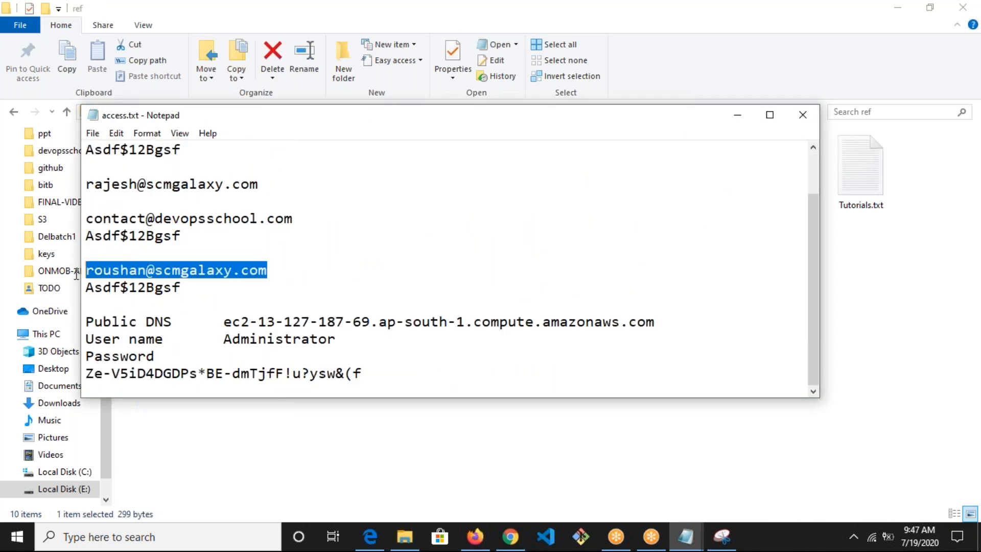
Step: Switch to Chrome, open the New Relic login page and submit the copied account e-mail
{"action": "left_click", "coordinate": [510, 537]}
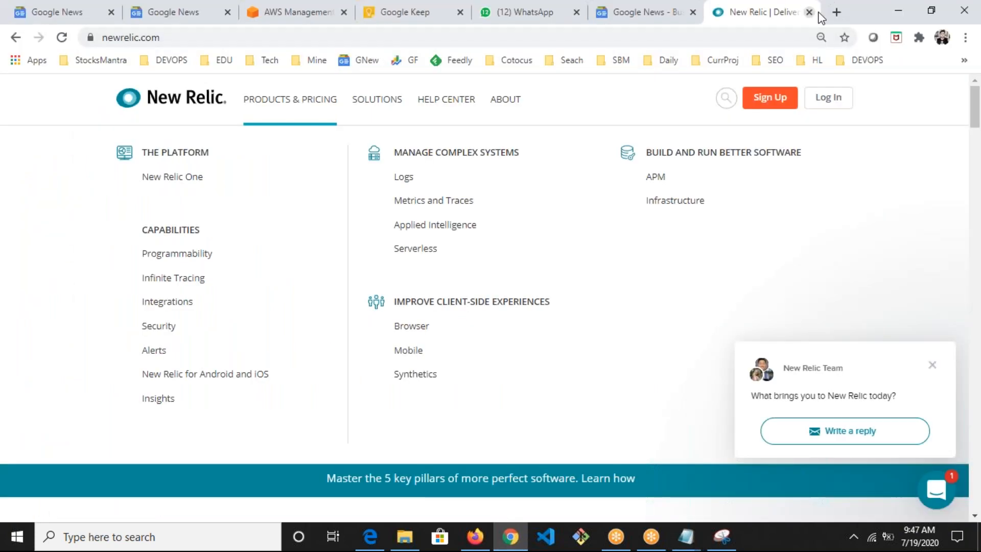
{"action": "left_click", "coordinate": [829, 100]}
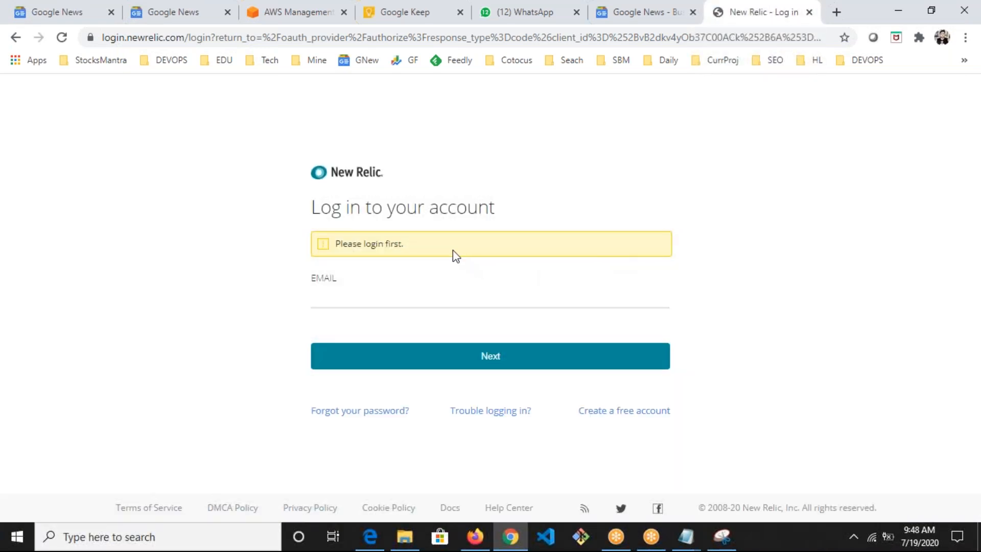
{"action": "left_click", "coordinate": [372, 300]}
{"action": "key", "text": "ctrl+v"}
{"action": "left_click", "coordinate": [440, 362]}
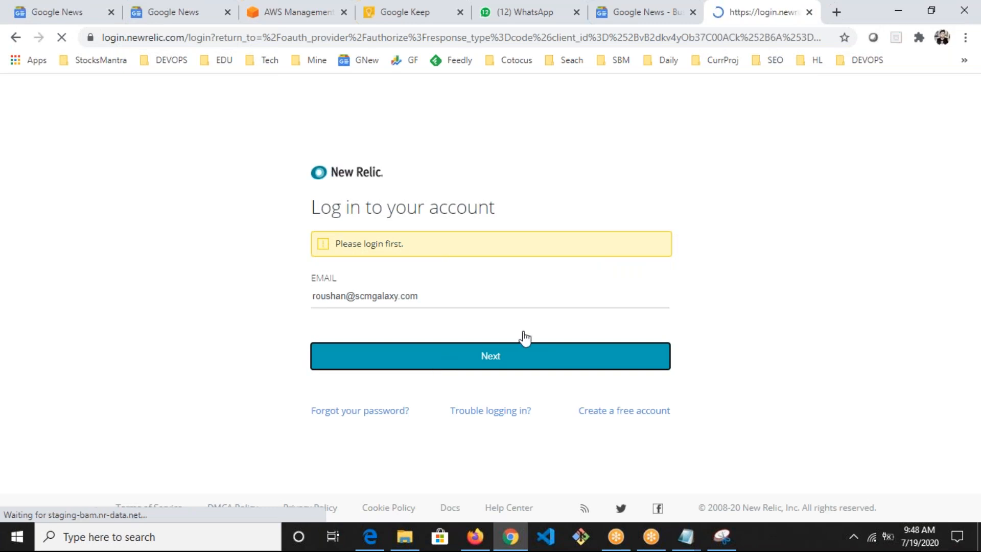
Step: Copy the account password from access.txt, paste it into the New Relic password field and log in
{"action": "key", "text": "alt+Tab"}
{"action": "left_click_drag", "start_coordinate": [182, 288], "coordinate": [71, 286]}
{"action": "key", "text": "alt+Tab"}
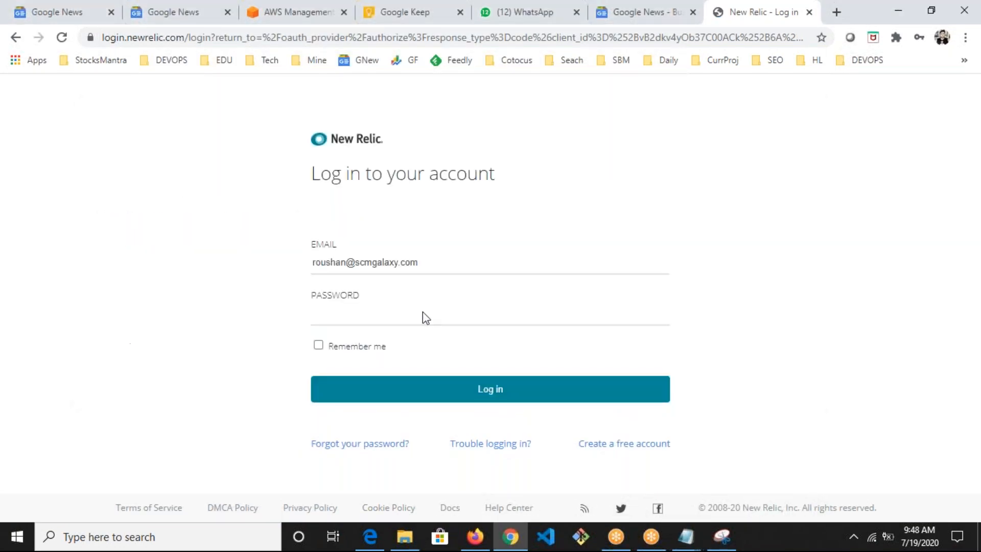
{"action": "left_click", "coordinate": [330, 321]}
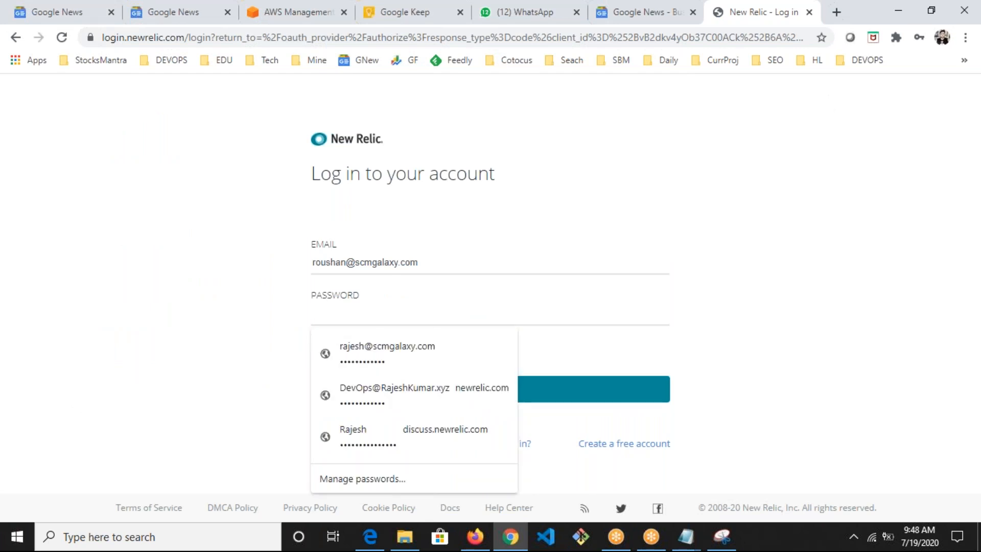
{"action": "key", "text": "ctrl+v"}
{"action": "double_click", "coordinate": [328, 313]}
{"action": "left_click", "coordinate": [329, 312]}
{"action": "left_click", "coordinate": [490, 397]}
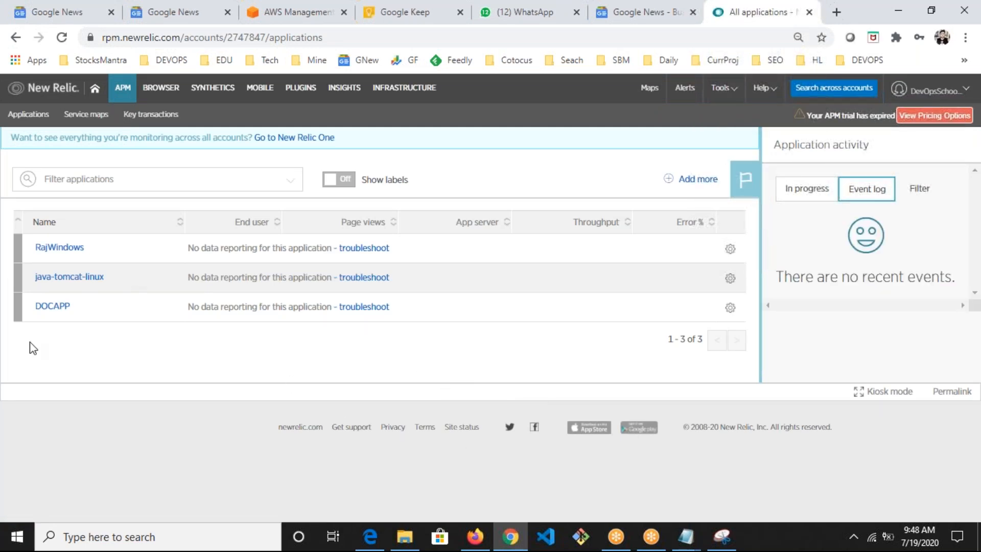
Step: Enlarge the New Relic applications page and capture it as a new snip in Snipping Tool
{"action": "left_click", "coordinate": [43, 284]}
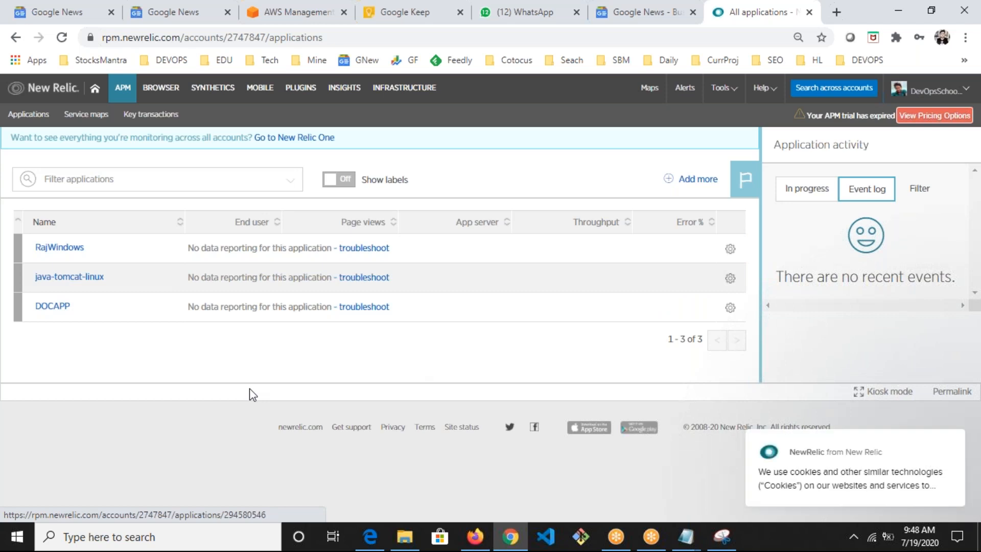
{"action": "key", "text": "ctrl+plus"}
{"action": "key", "text": "ctrl+plus"}
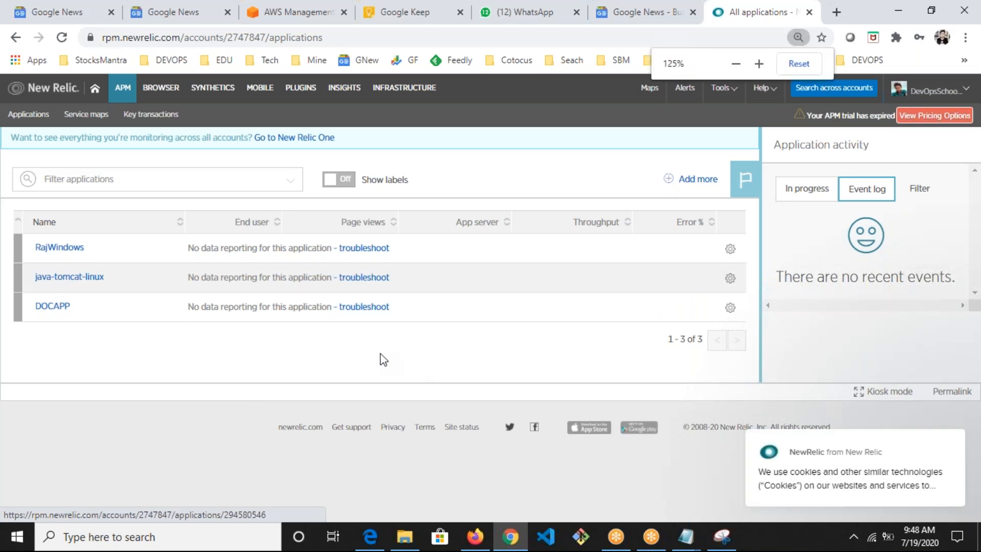
{"action": "key", "text": "ctrl+minus"}
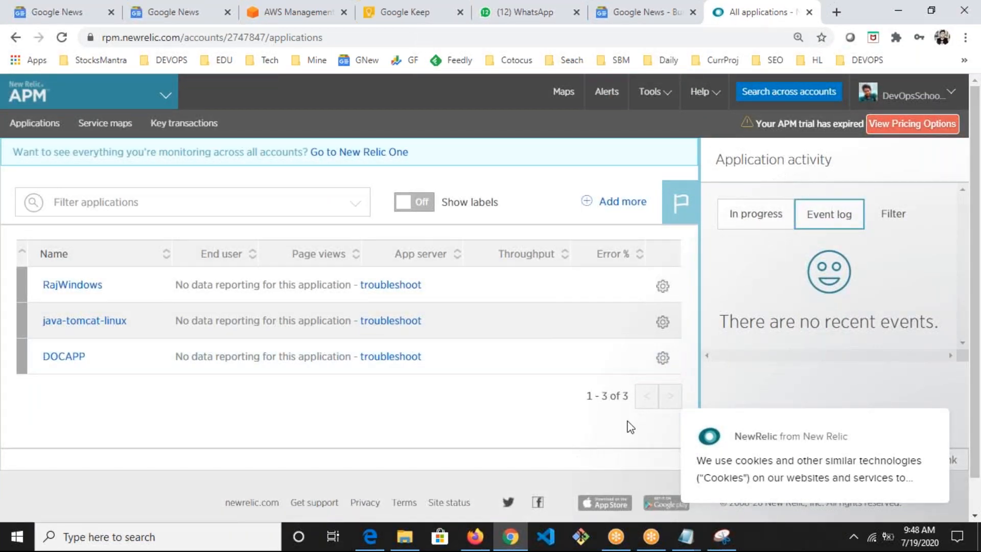
{"action": "left_click", "coordinate": [723, 536]}
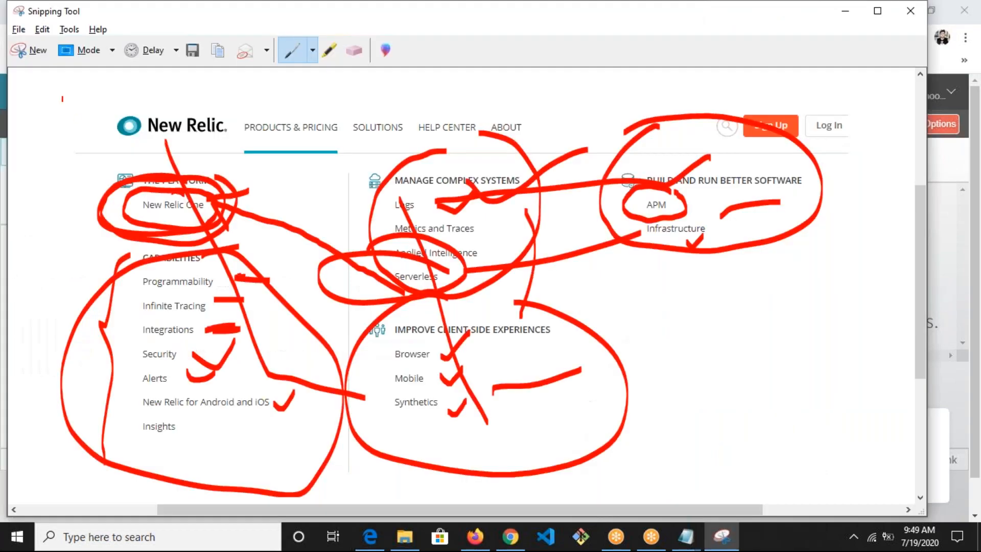
{"action": "left_click", "coordinate": [35, 52]}
{"action": "left_click_drag", "start_coordinate": [4, 41], "coordinate": [969, 468]}
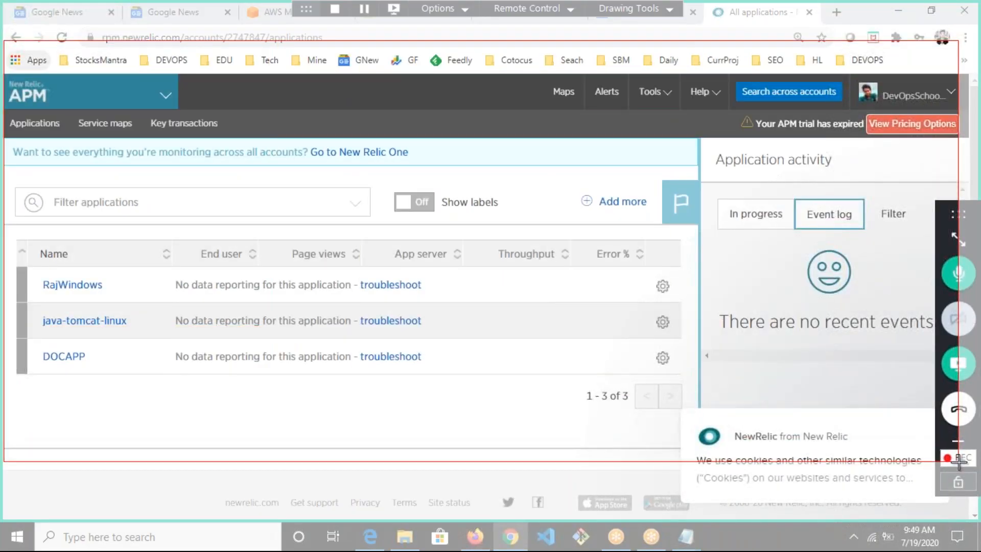
{"action": "scroll", "coordinate": [73, 328], "scroll_direction": "down", "scroll_amount": 1}
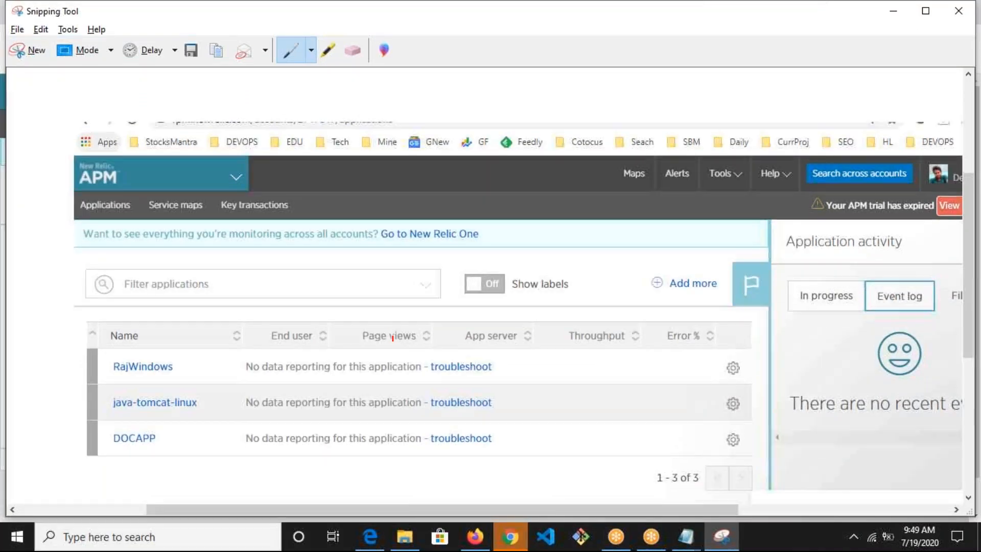
Step: Circle RajWindows, java-tomcat-linux and DOCAPP on the snip and mark the End user, Page views, App server and Throughput columns
{"action": "mouse_move", "coordinate": [144, 323]}
{"action": "left_mouse_down"}
{"action": "mouse_move", "coordinate": [89, 363]}
{"action": "mouse_move", "coordinate": [195, 362]}
{"action": "mouse_move", "coordinate": [112, 323]}
{"action": "left_mouse_up"}
{"action": "mouse_move", "coordinate": [121, 360]}
{"action": "left_mouse_down"}
{"action": "mouse_move", "coordinate": [98, 368]}
{"action": "mouse_move", "coordinate": [115, 407]}
{"action": "mouse_move", "coordinate": [225, 385]}
{"action": "mouse_move", "coordinate": [140, 370]}
{"action": "left_mouse_up"}
{"action": "mouse_move", "coordinate": [103, 407]}
{"action": "left_mouse_down"}
{"action": "mouse_move", "coordinate": [163, 458]}
{"action": "mouse_move", "coordinate": [156, 413]}
{"action": "left_mouse_up"}
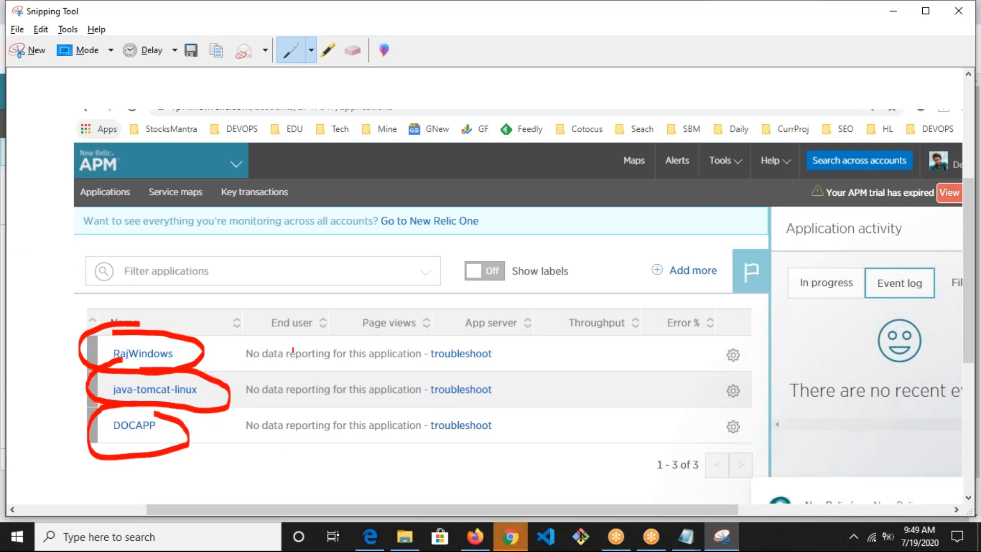
{"action": "left_click_drag", "start_coordinate": [282, 295], "coordinate": [294, 281]}
{"action": "left_click_drag", "start_coordinate": [357, 302], "coordinate": [376, 280]}
{"action": "left_click_drag", "start_coordinate": [472, 298], "coordinate": [492, 281]}
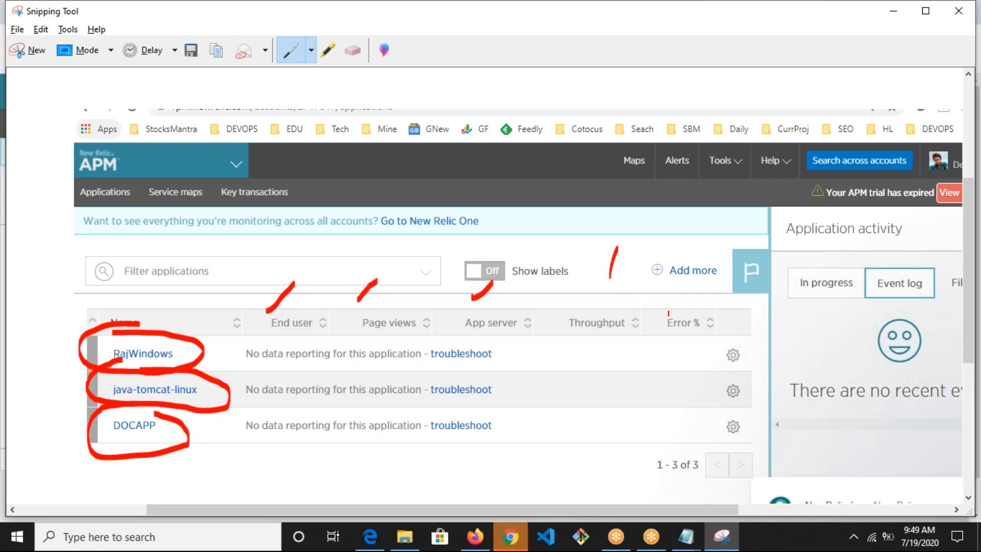
Step: Circle Add more, Key transactions, Applications and the APM heading on the snip
{"action": "mouse_move", "coordinate": [705, 236]}
{"action": "left_mouse_down"}
{"action": "mouse_move", "coordinate": [633, 285]}
{"action": "mouse_move", "coordinate": [747, 262]}
{"action": "mouse_move", "coordinate": [695, 237]}
{"action": "left_mouse_up"}
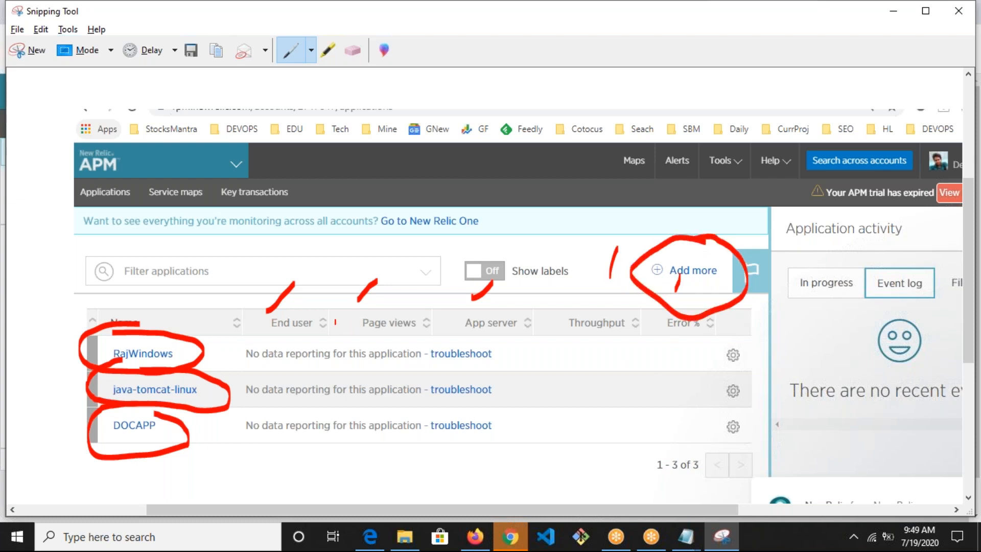
{"action": "mouse_move", "coordinate": [226, 175]}
{"action": "left_mouse_down"}
{"action": "mouse_move", "coordinate": [212, 207]}
{"action": "mouse_move", "coordinate": [304, 180]}
{"action": "mouse_move", "coordinate": [263, 172]}
{"action": "left_mouse_up"}
{"action": "mouse_move", "coordinate": [111, 166]}
{"action": "left_mouse_down"}
{"action": "mouse_move", "coordinate": [126, 217]}
{"action": "mouse_move", "coordinate": [104, 175]}
{"action": "mouse_move", "coordinate": [77, 191]}
{"action": "mouse_move", "coordinate": [96, 134]}
{"action": "left_mouse_up"}
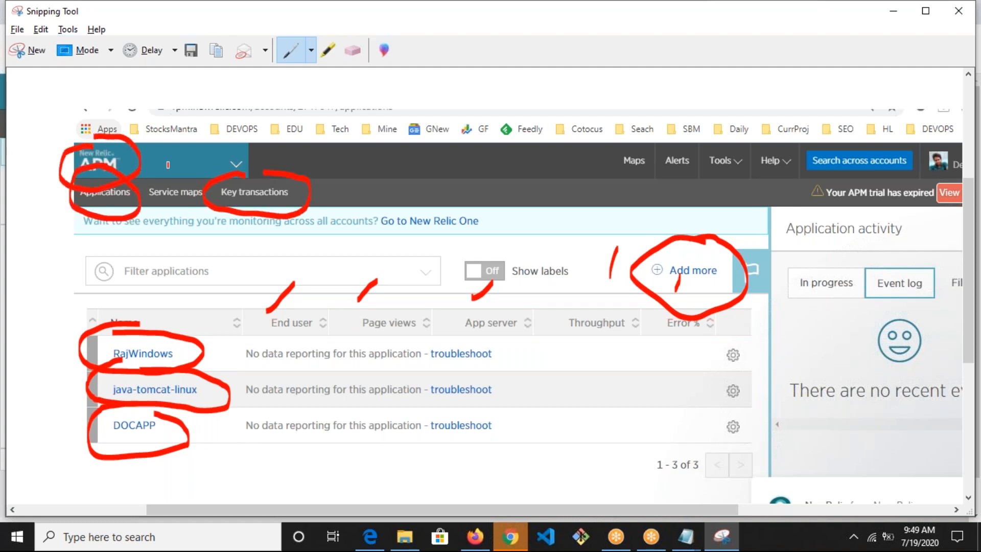
Step: Show the APM product list on the New Relic page in Chrome, and circle Alerts on the snip in Snipping Tool
{"action": "left_click", "coordinate": [513, 532]}
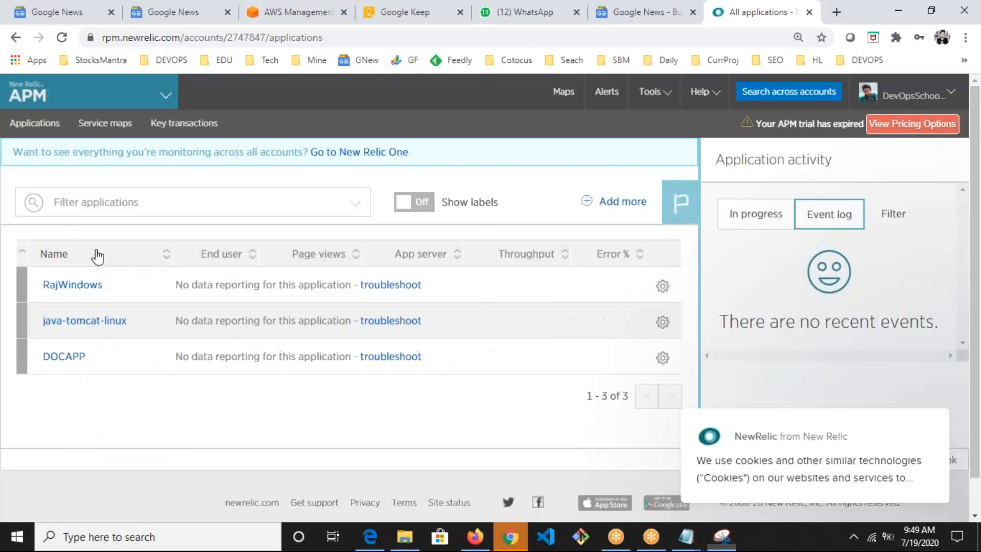
{"action": "left_click", "coordinate": [166, 97]}
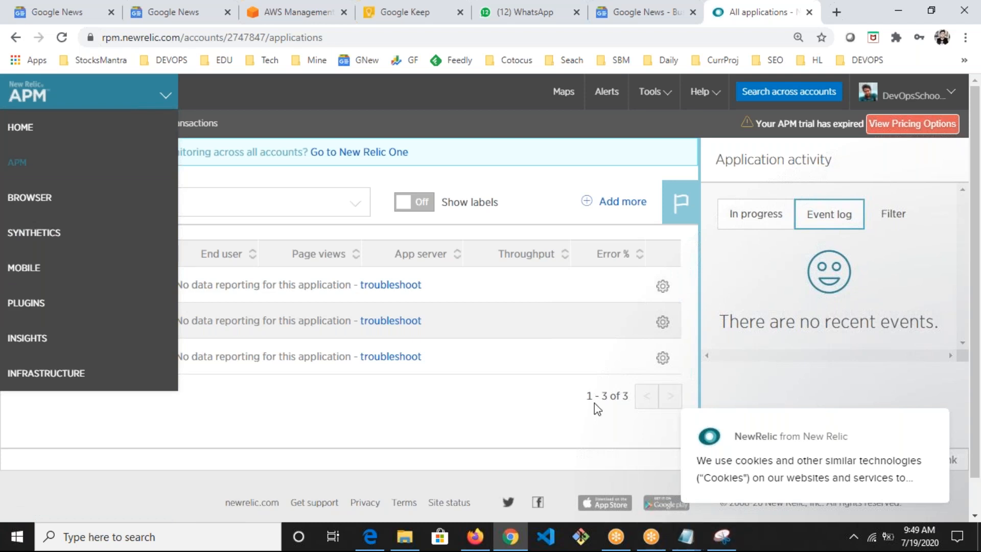
{"action": "left_click", "coordinate": [722, 537]}
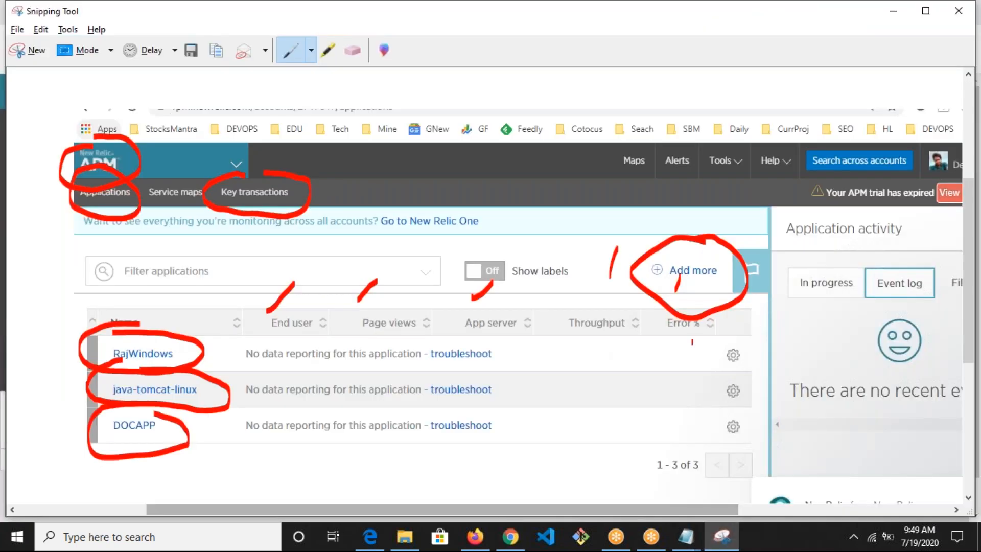
{"action": "left_click_drag", "start_coordinate": [686, 139], "coordinate": [659, 144]}
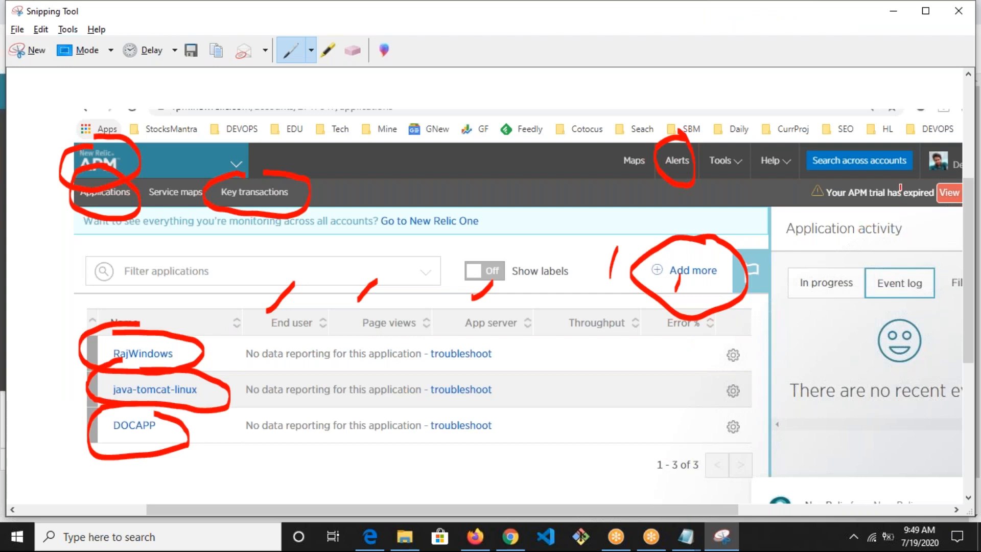
Step: Look over the annotated snip, return to the New Relic page in Chrome and close the product list
{"action": "scroll", "coordinate": [525, 287], "scroll_direction": "down", "scroll_amount": 2}
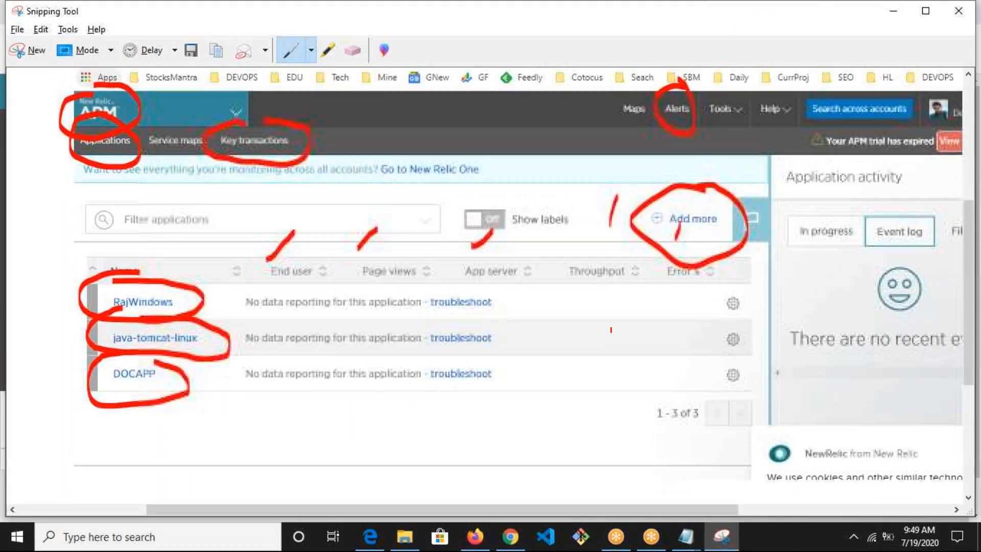
{"action": "scroll", "coordinate": [611, 330], "scroll_direction": "up", "scroll_amount": 2}
{"action": "left_click", "coordinate": [510, 537]}
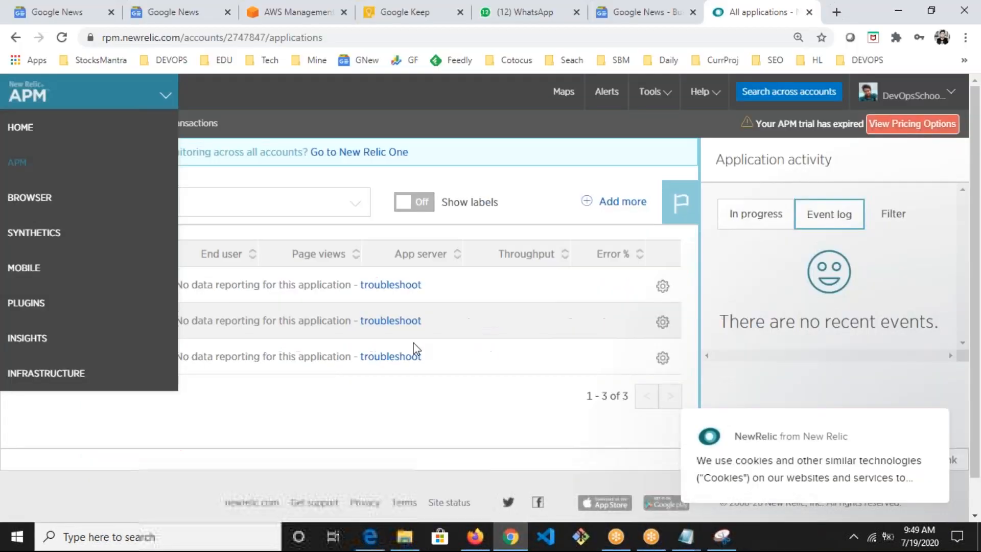
{"action": "left_click", "coordinate": [479, 399]}
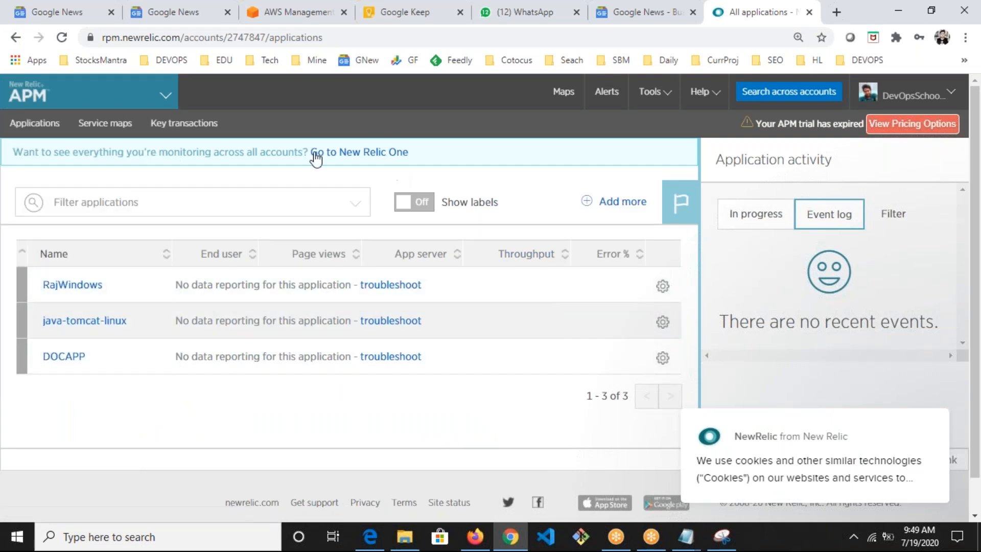
Step: Open aws.amazon.com/console/ in a new browser tab
{"action": "left_click", "coordinate": [836, 12]}
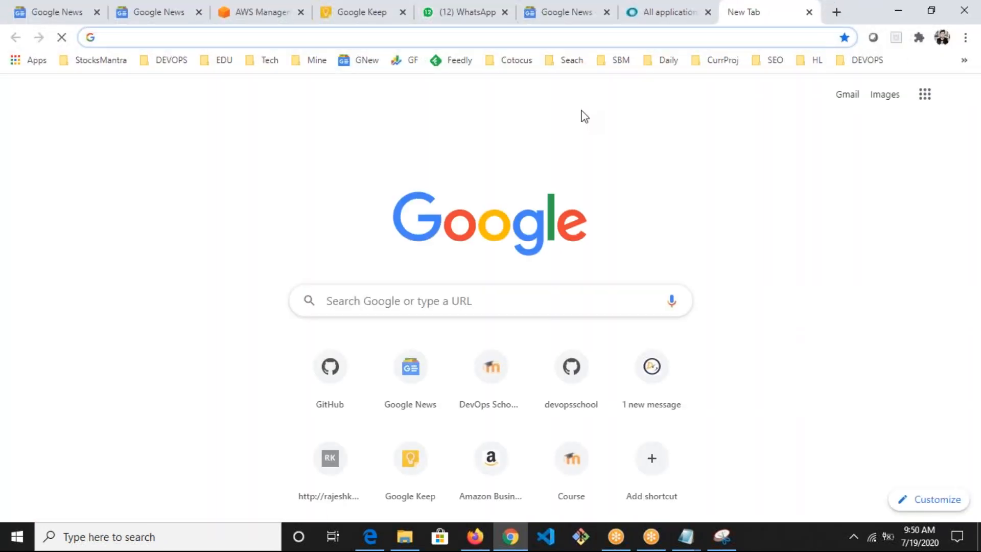
{"action": "type", "text": "aws.amazon.com/console/"}
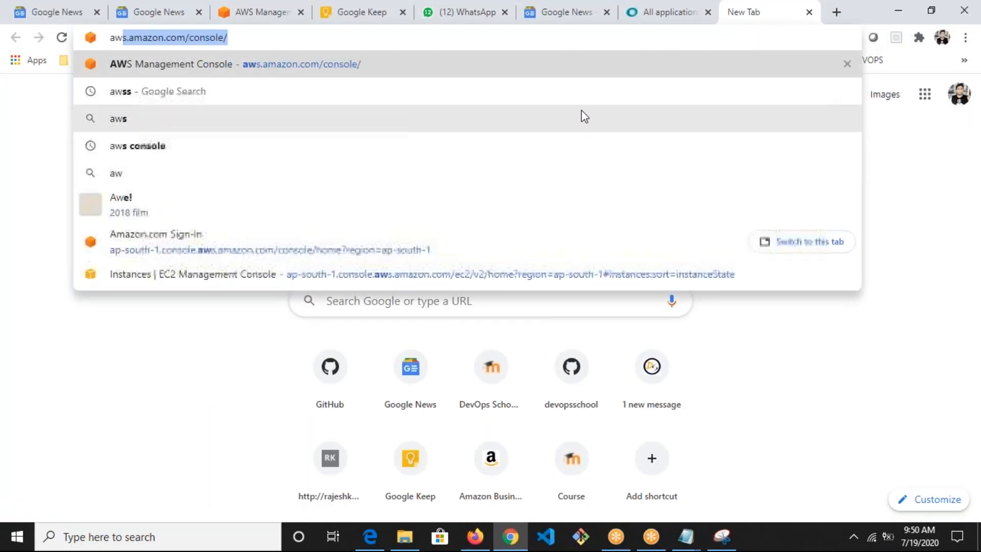
{"action": "key", "text": "Return"}
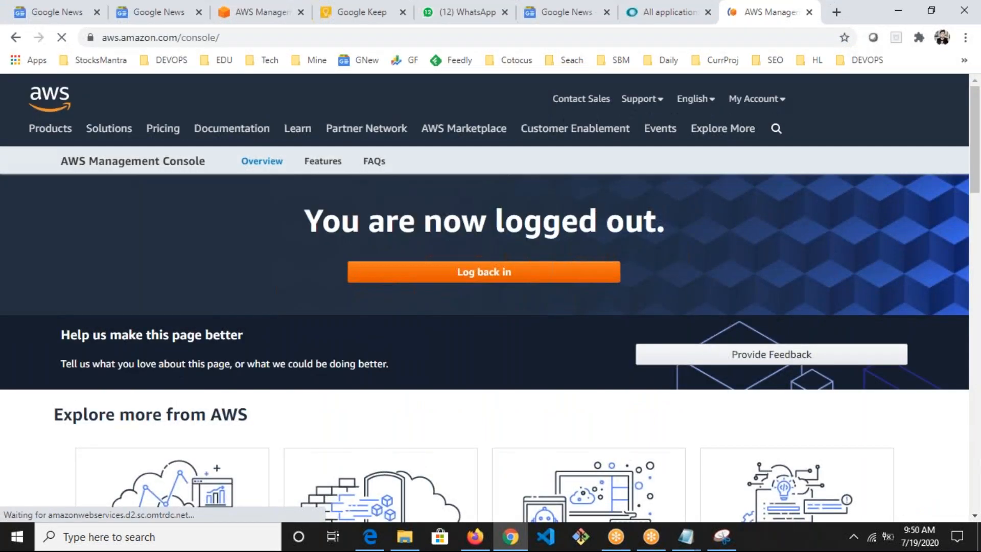
Step: Log back in to the AWS console and start launching an instance from the EC2 running instances list
{"action": "left_click", "coordinate": [479, 275]}
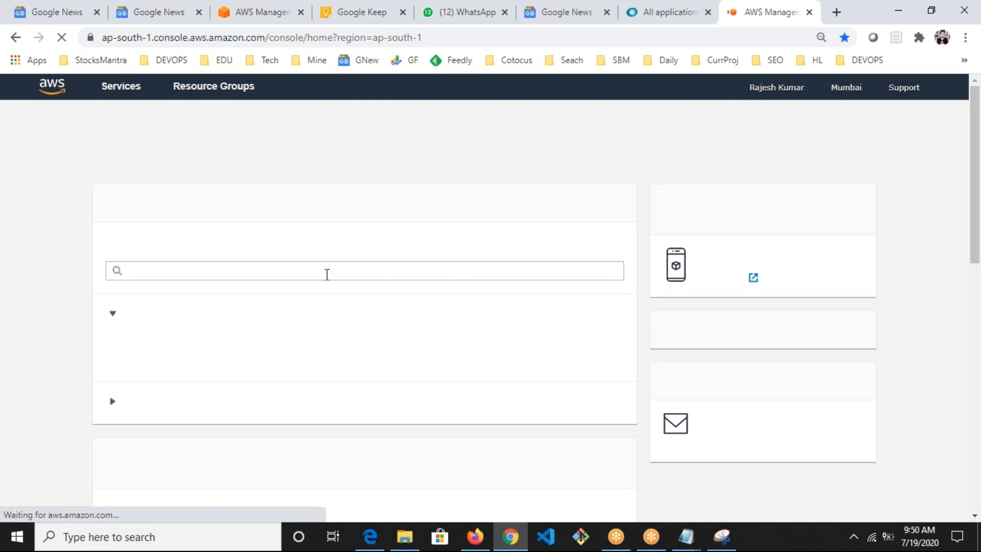
{"action": "left_click", "coordinate": [146, 335]}
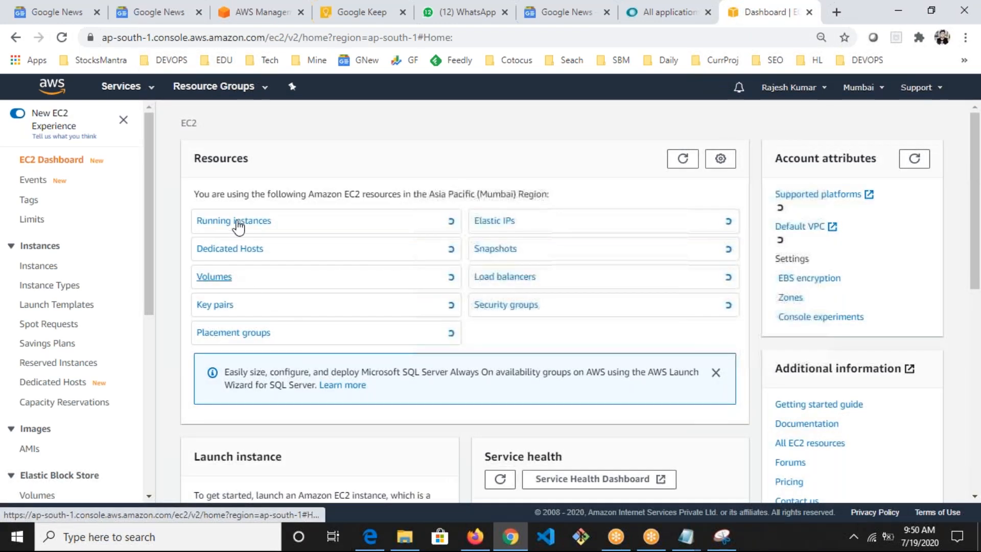
{"action": "left_click", "coordinate": [239, 222]}
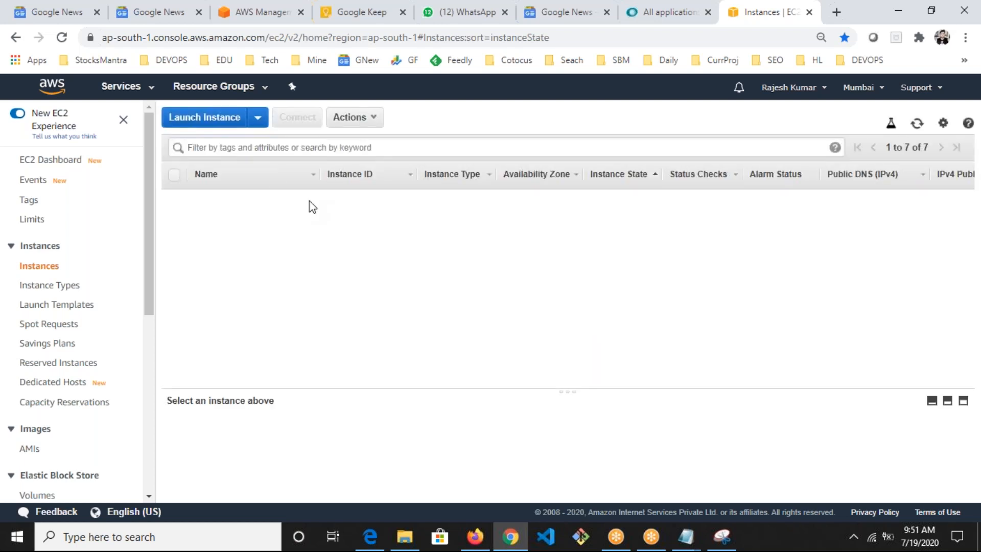
{"action": "left_click", "coordinate": [203, 122]}
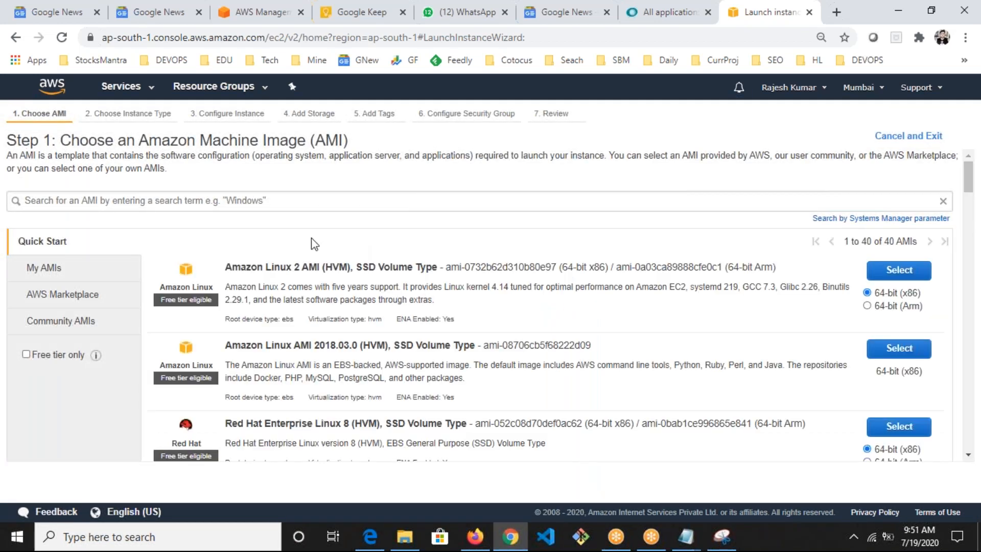
Step: Search the AMIs for "centos" and choose CentOS 7 (x86_64) - with Updates HVM from AWS Marketplace
{"action": "left_click", "coordinate": [290, 205]}
{"action": "type", "text": "centos"}
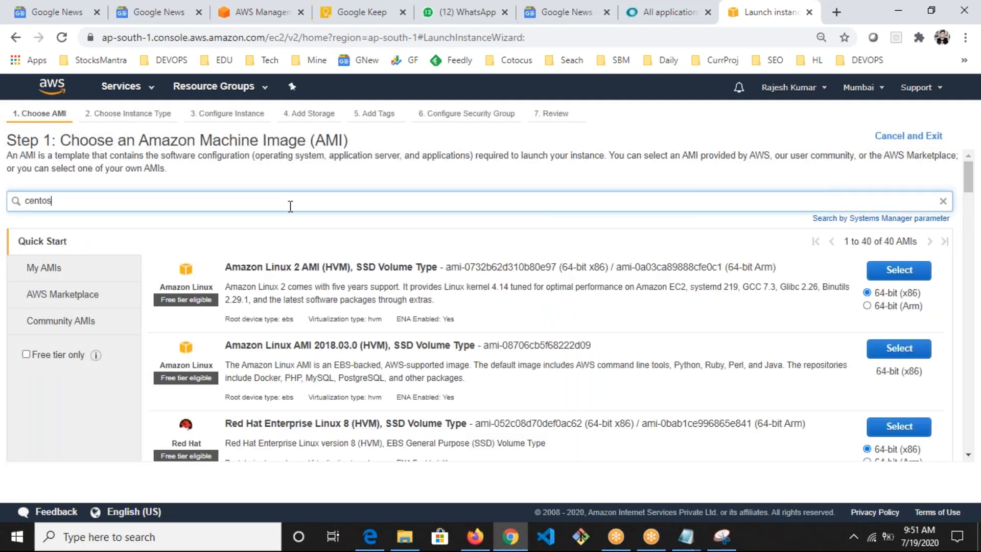
{"action": "key", "text": "Return"}
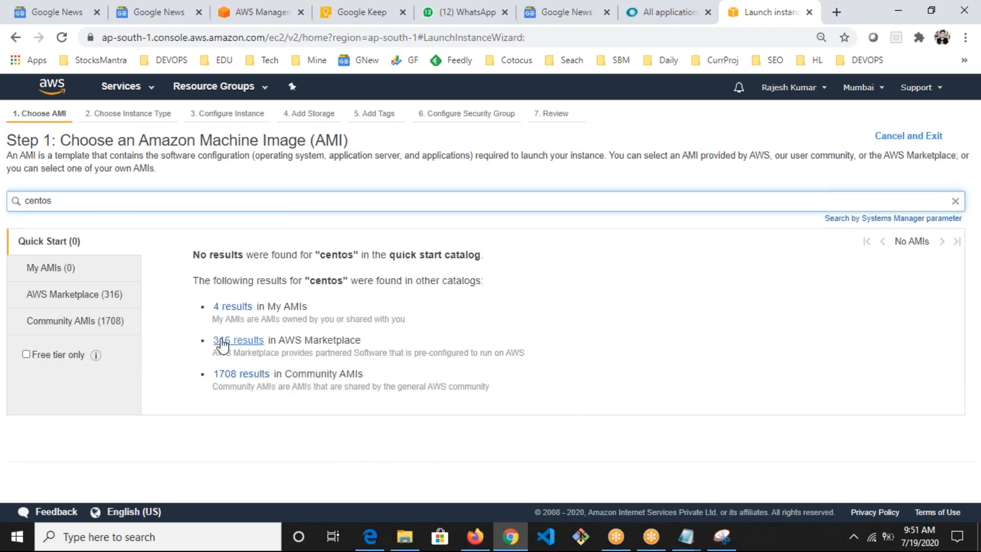
{"action": "left_click", "coordinate": [83, 304]}
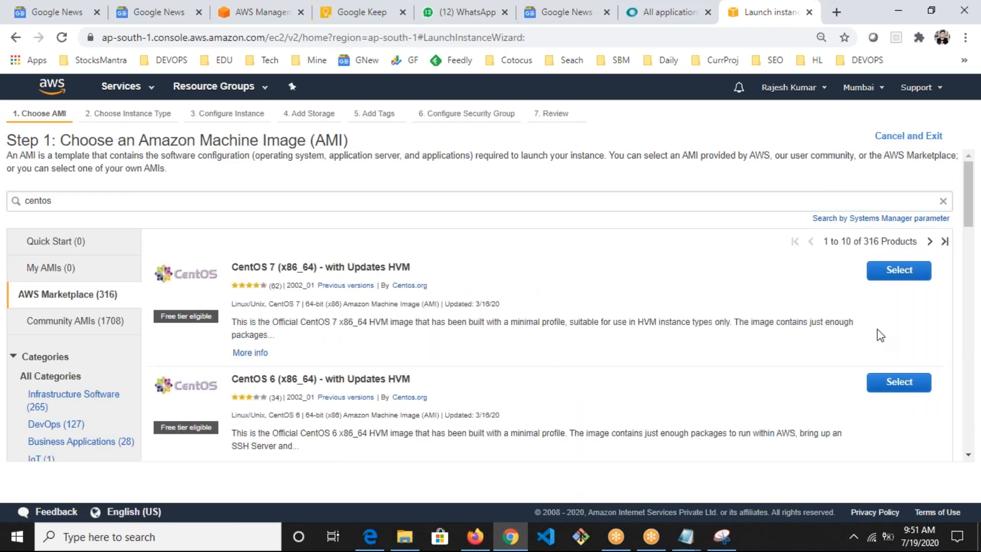
{"action": "left_click", "coordinate": [890, 280]}
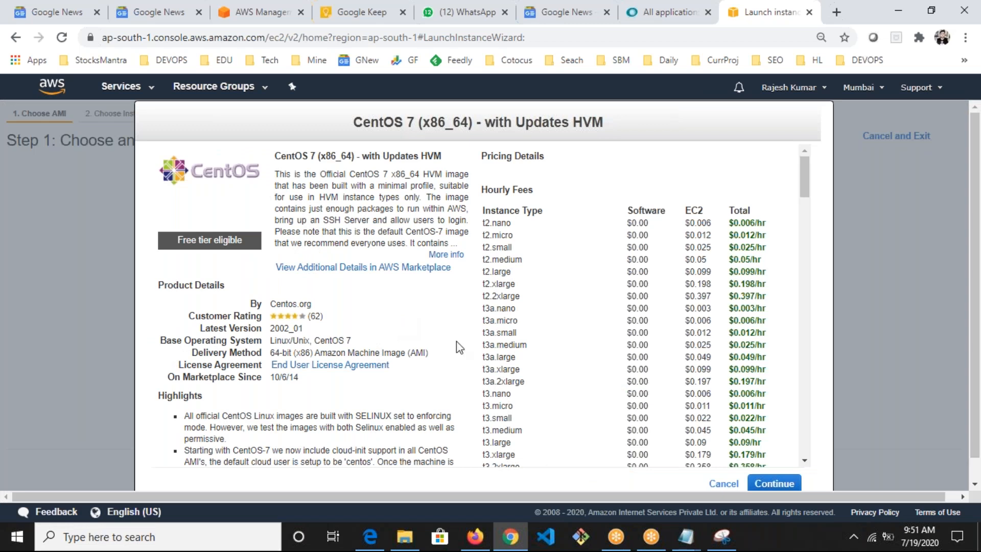
{"action": "scroll", "coordinate": [459, 347], "scroll_direction": "down", "scroll_amount": 5}
{"action": "left_click", "coordinate": [775, 483]}
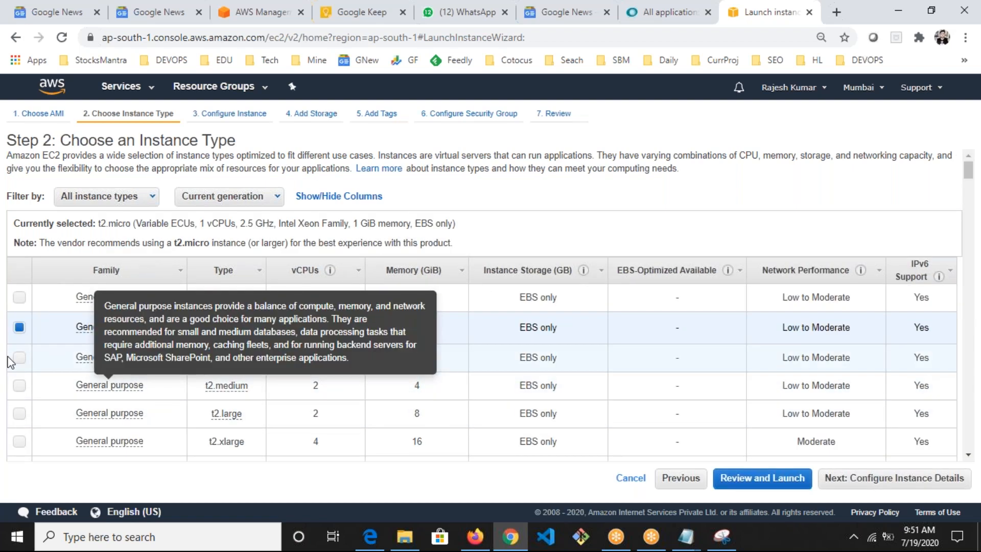
Step: Choose the t2.small instance type and accept the default instance details and storage
{"action": "left_click", "coordinate": [856, 481]}
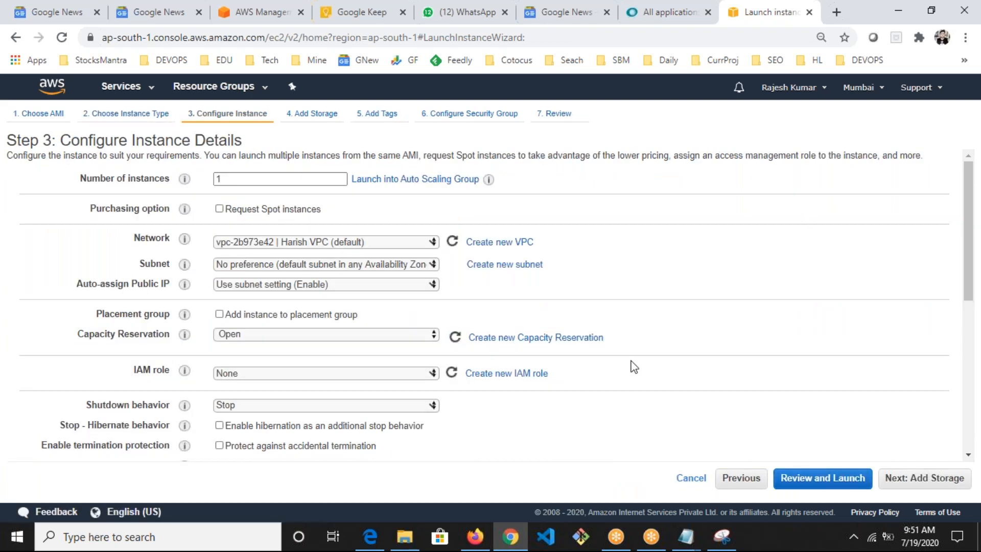
{"action": "left_click", "coordinate": [909, 485]}
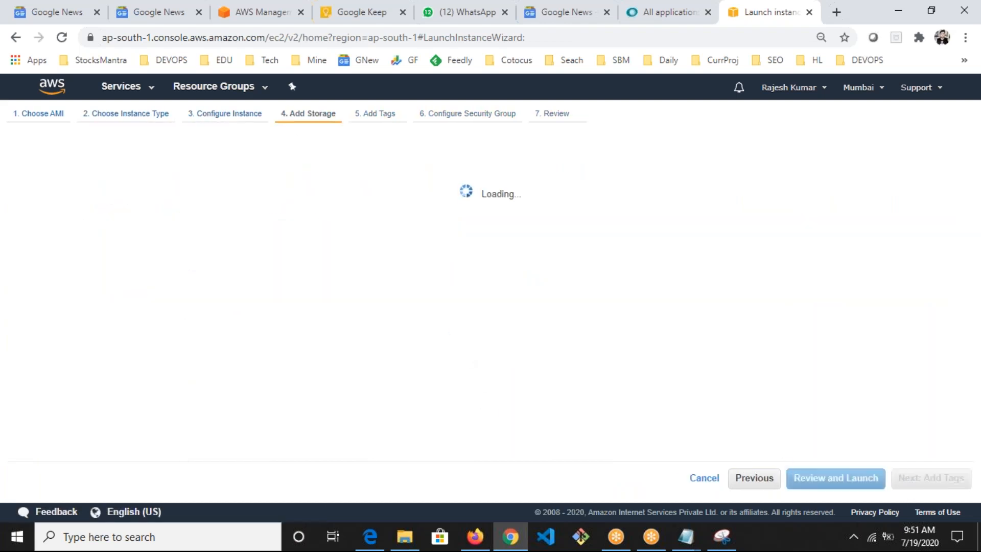
{"action": "left_click", "coordinate": [923, 479]}
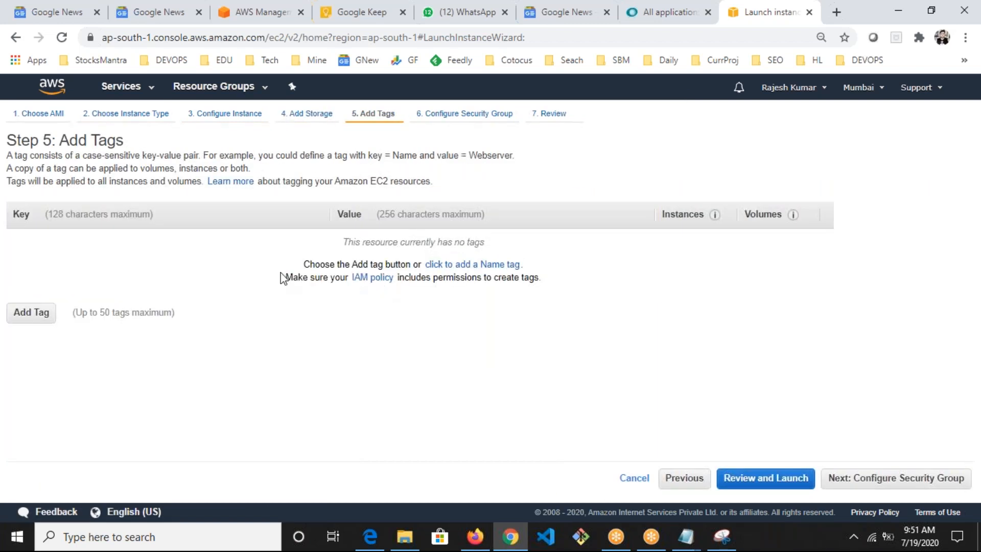
Step: Add a tag with key Name and value NEWRELICAPP to the instance, and proceed to the security group configuration
{"action": "left_click", "coordinate": [38, 314]}
{"action": "type", "text": "Name"}
{"action": "key", "text": "Tab"}
{"action": "type", "text": "RE"}
{"action": "type", "text": "X"}
{"action": "key", "text": "BackSpace"}
{"action": "key", "text": "BackSpace"}
{"action": "key", "text": "BackSpace"}
{"action": "type", "text": "NEWRELICAPP"}
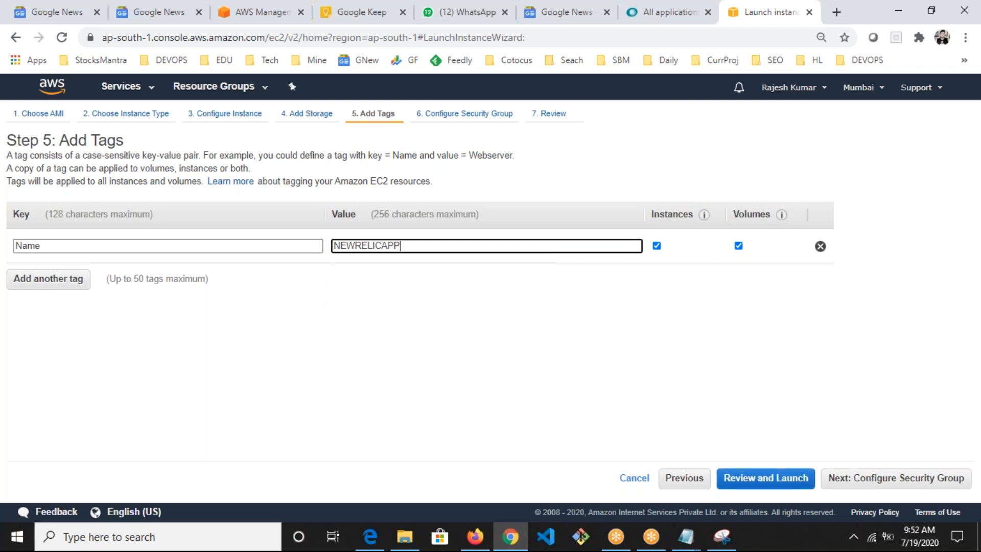
{"action": "left_click", "coordinate": [888, 477]}
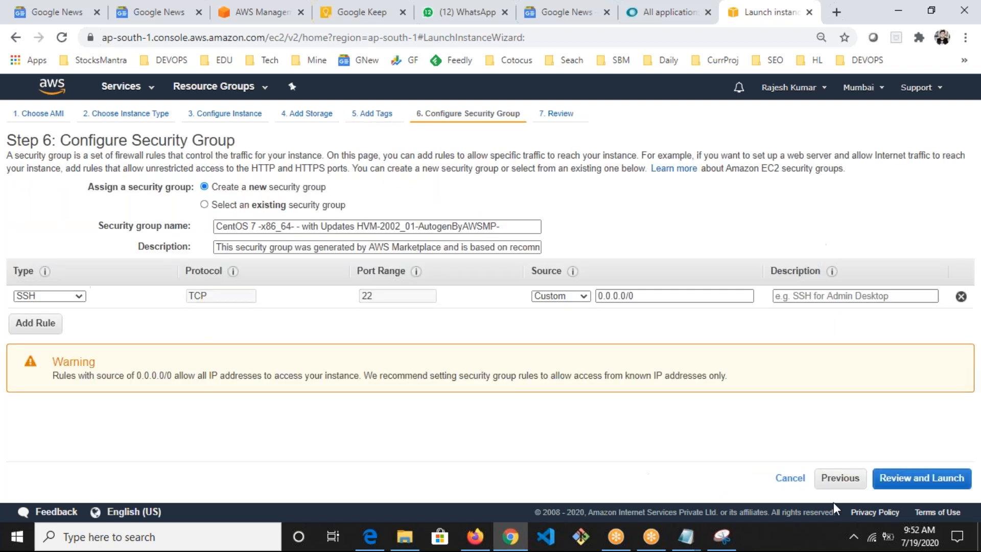
Step: Assign the existing default VPC security group to the instance and proceed to the launch review
{"action": "left_click", "coordinate": [205, 204]}
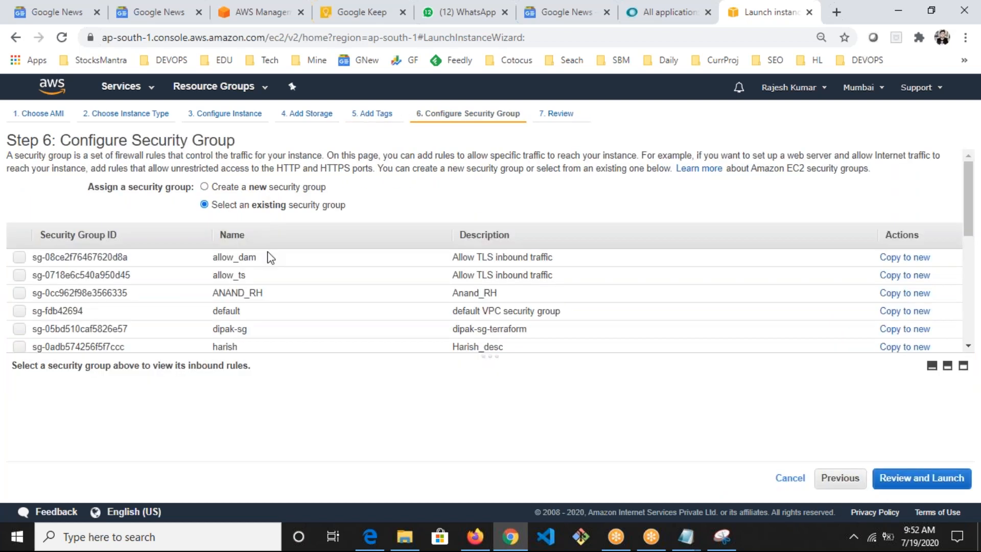
{"action": "left_click", "coordinate": [210, 311]}
{"action": "left_click", "coordinate": [892, 481]}
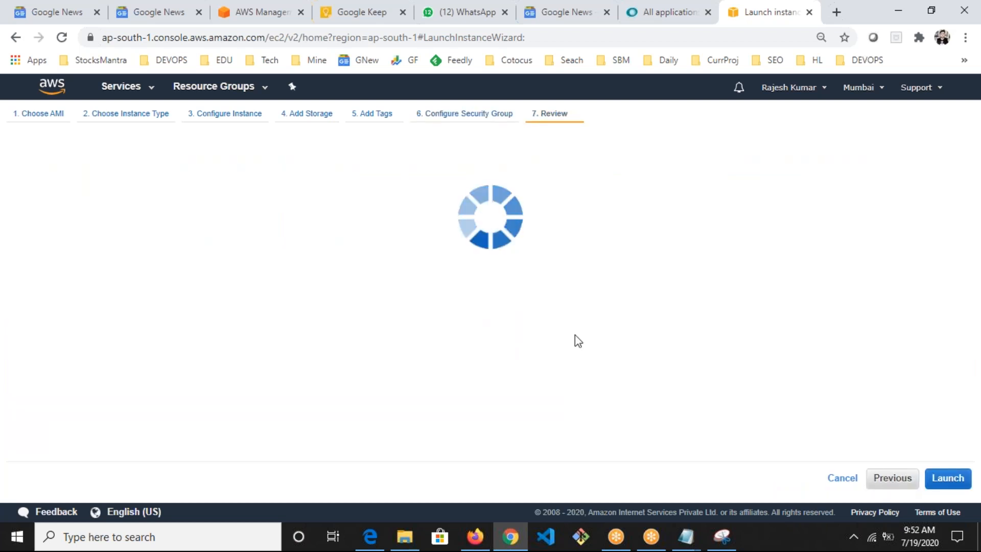
Step: Launch the instance with the existing Mumbai key pair, acknowledging access to its private key file
{"action": "scroll", "coordinate": [591, 384], "scroll_direction": "down", "scroll_amount": 10}
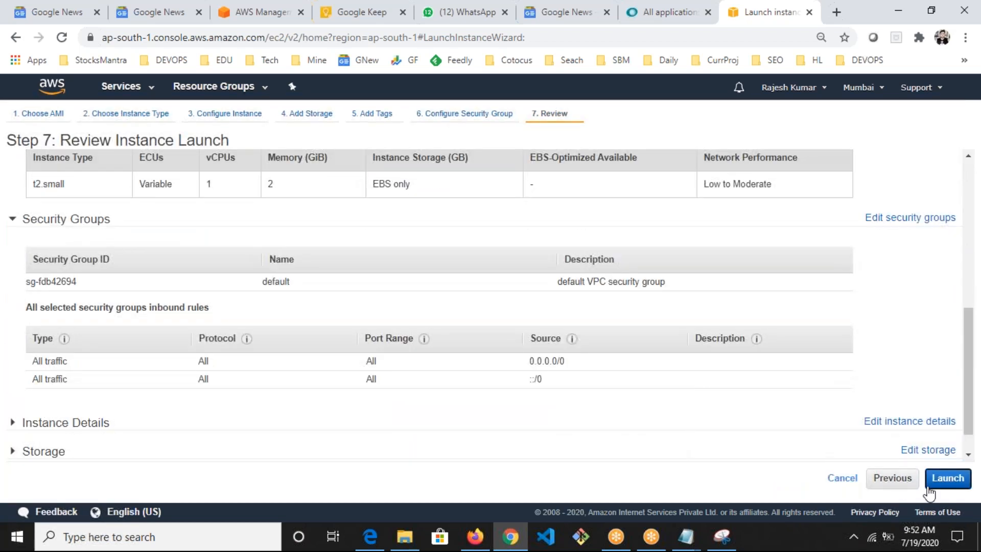
{"action": "left_click", "coordinate": [948, 478]}
{"action": "left_click", "coordinate": [343, 344]}
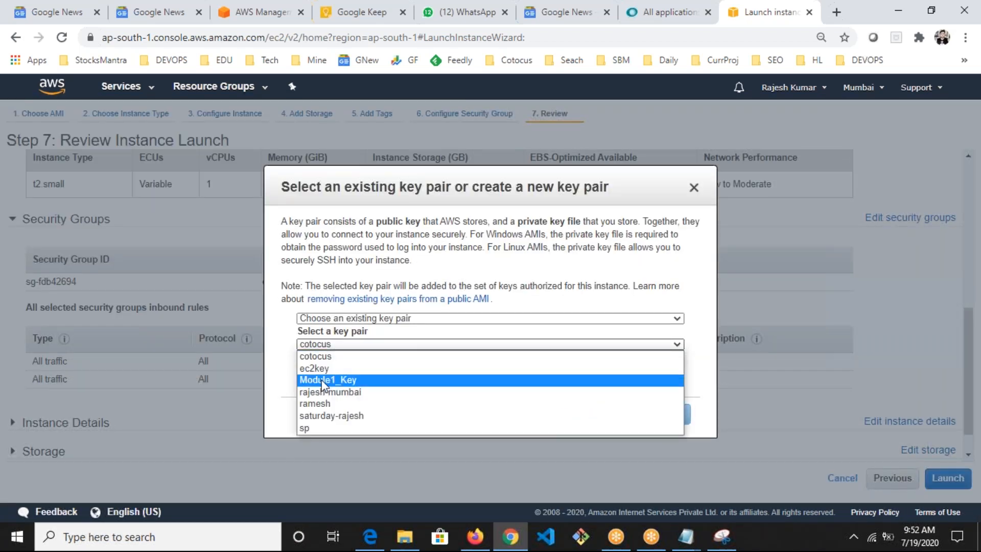
{"action": "left_click", "coordinate": [323, 392]}
{"action": "left_click", "coordinate": [332, 374]}
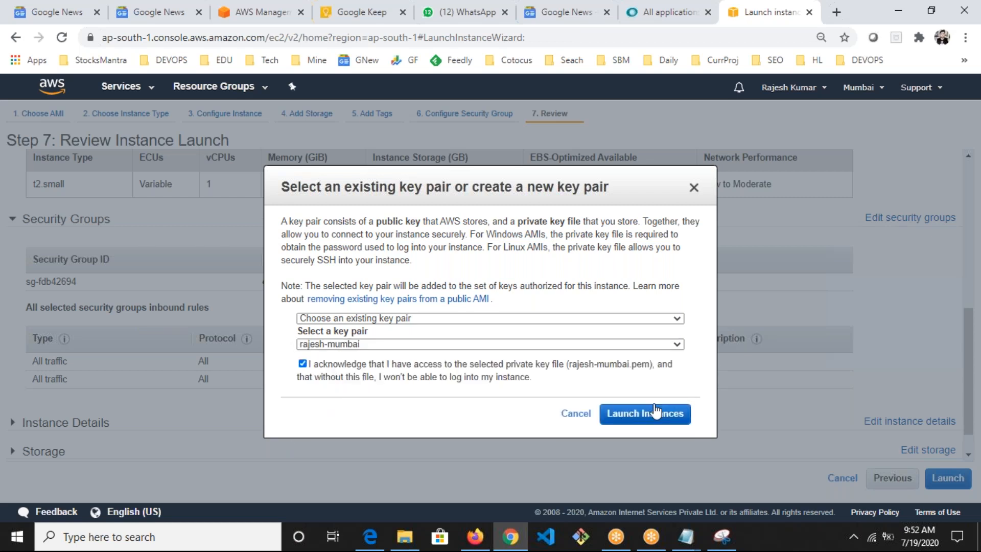
{"action": "left_click", "coordinate": [655, 412]}
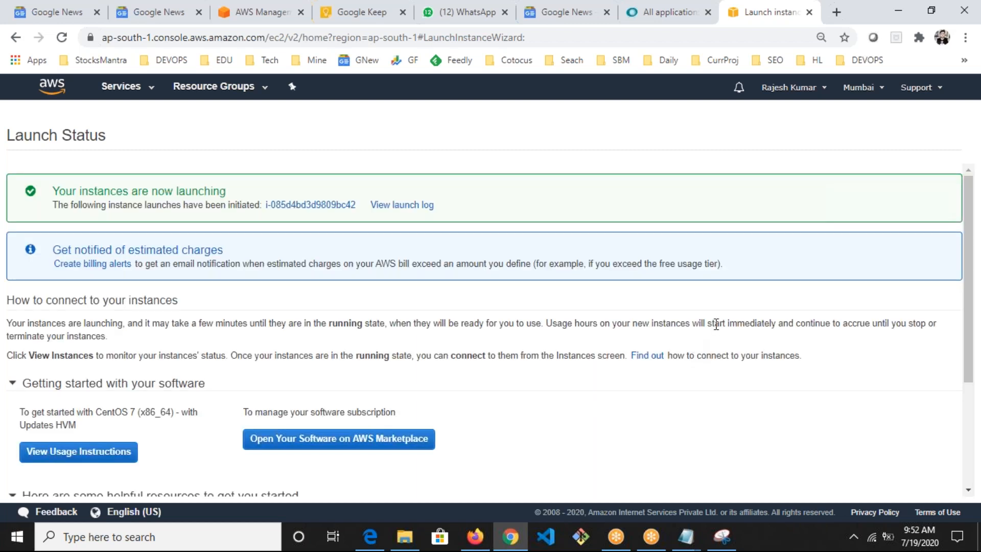
Step: Return to the instances list and copy the IPv4 public IP of the NEWRELICAPP instance
{"action": "scroll", "coordinate": [716, 325], "scroll_direction": "down", "scroll_amount": 5}
{"action": "left_click", "coordinate": [919, 485]}
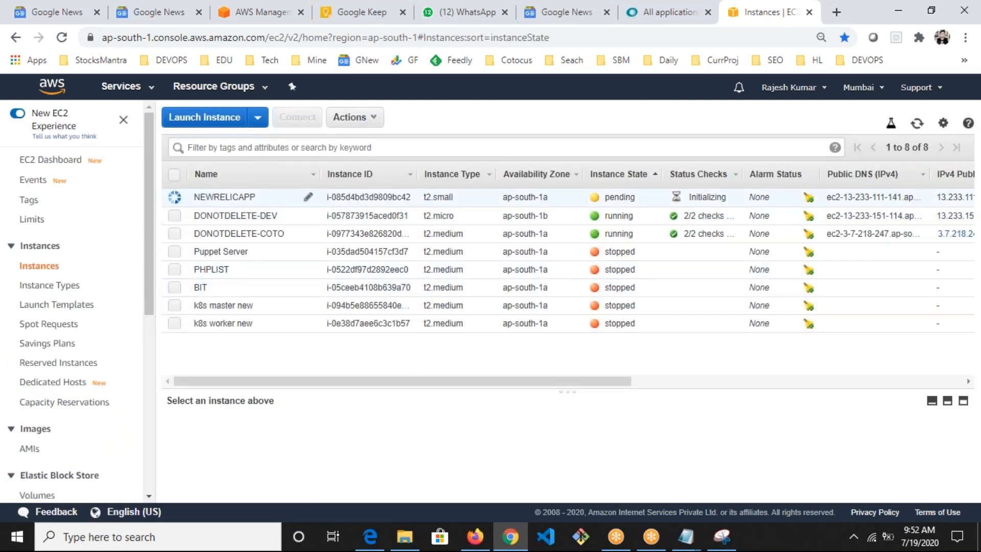
{"action": "left_click", "coordinate": [224, 197]}
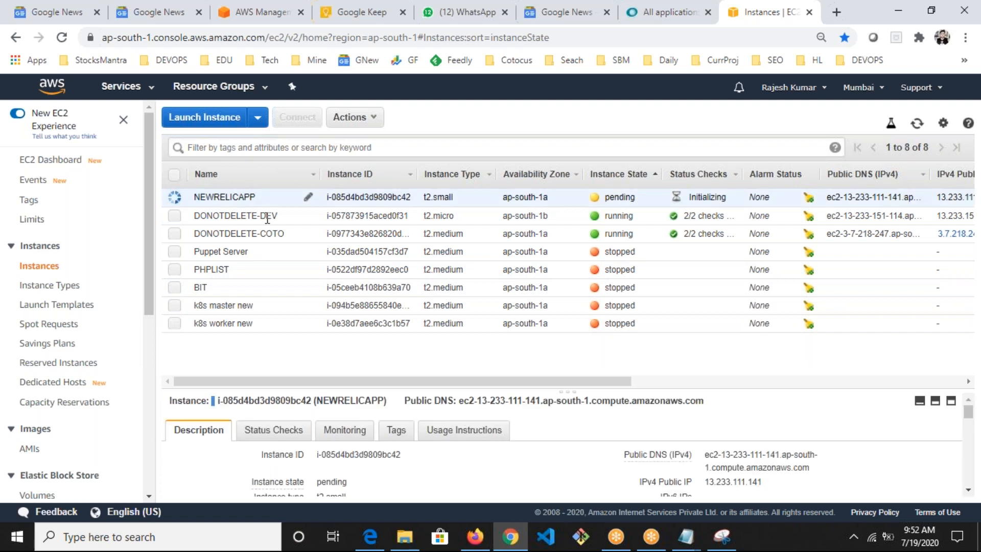
{"action": "left_click", "coordinate": [772, 482]}
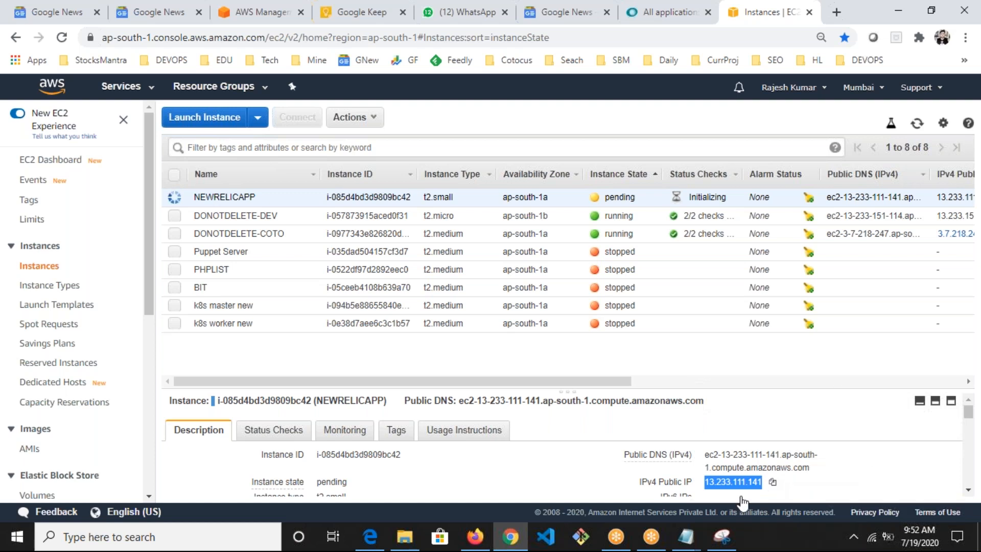
Step: Switch to dsada.txt in Notepad and paste the IP address 13.233.111.141 below the Step 4 line
{"action": "mouse_move", "coordinate": [685, 536]}
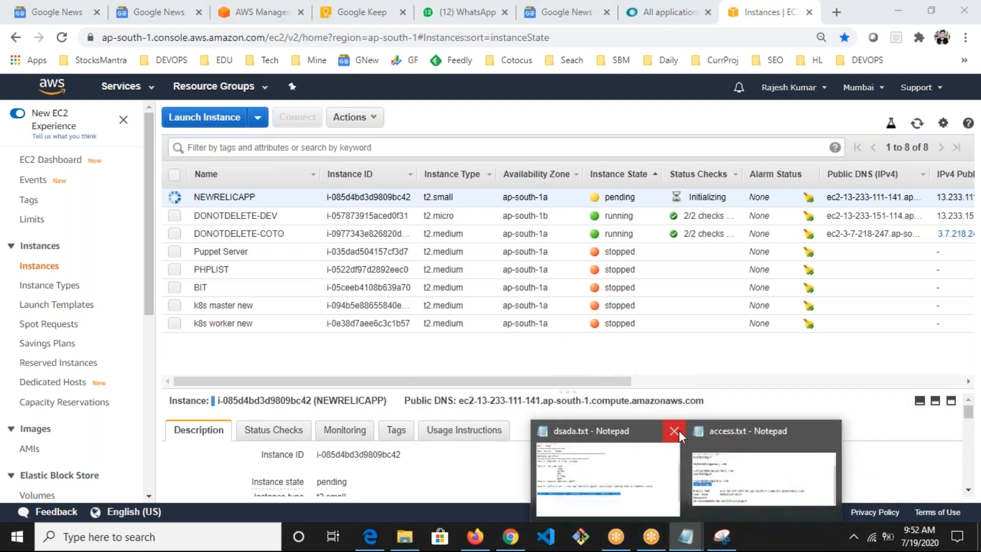
{"action": "left_click", "coordinate": [550, 515]}
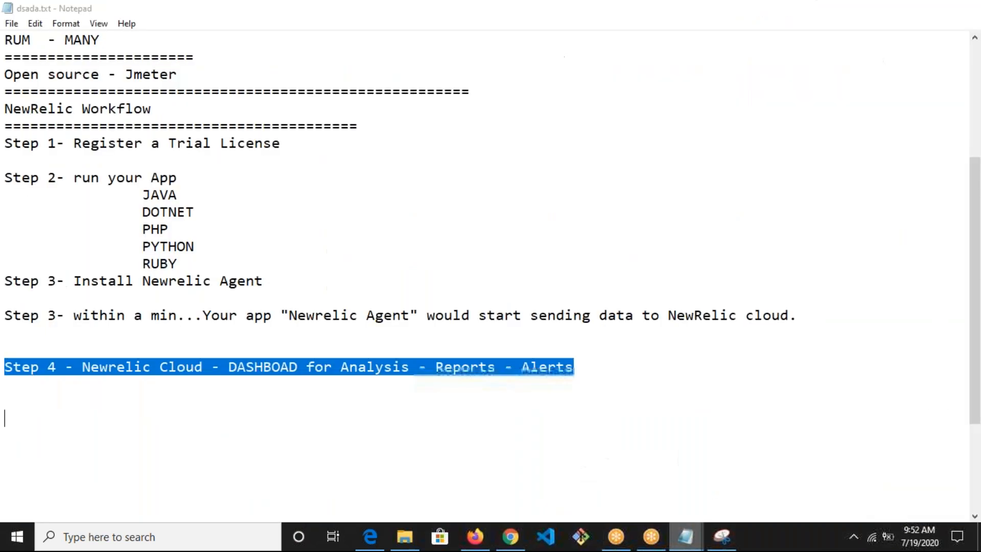
{"action": "left_click", "coordinate": [92, 417]}
{"action": "key", "text": "ctrl+v"}
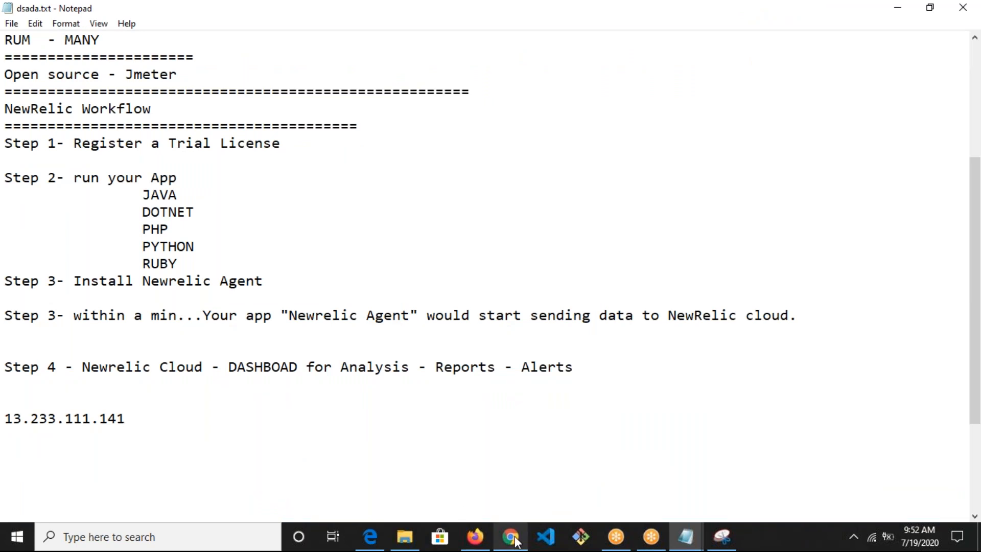
{"action": "left_click", "coordinate": [510, 536]}
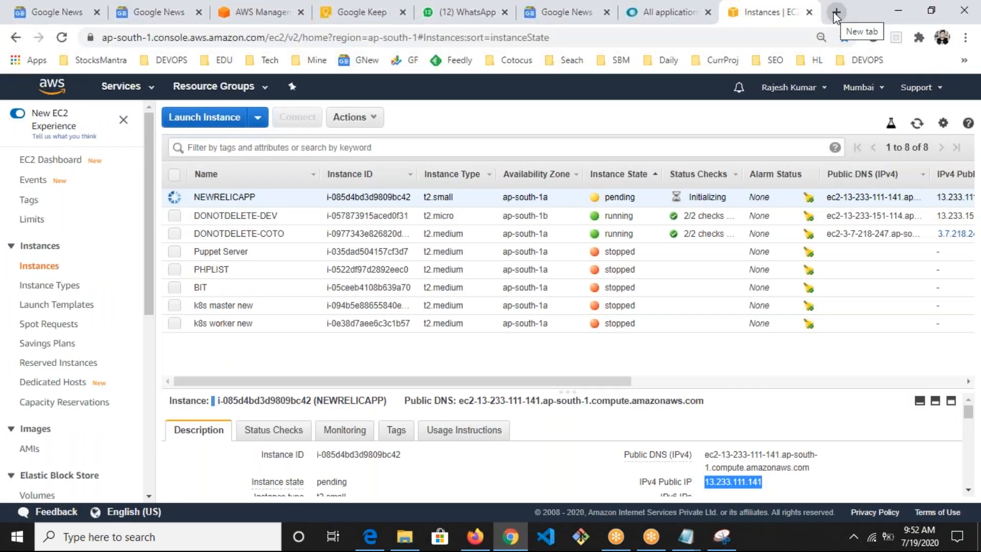
{"action": "mouse_move", "coordinate": [685, 537]}
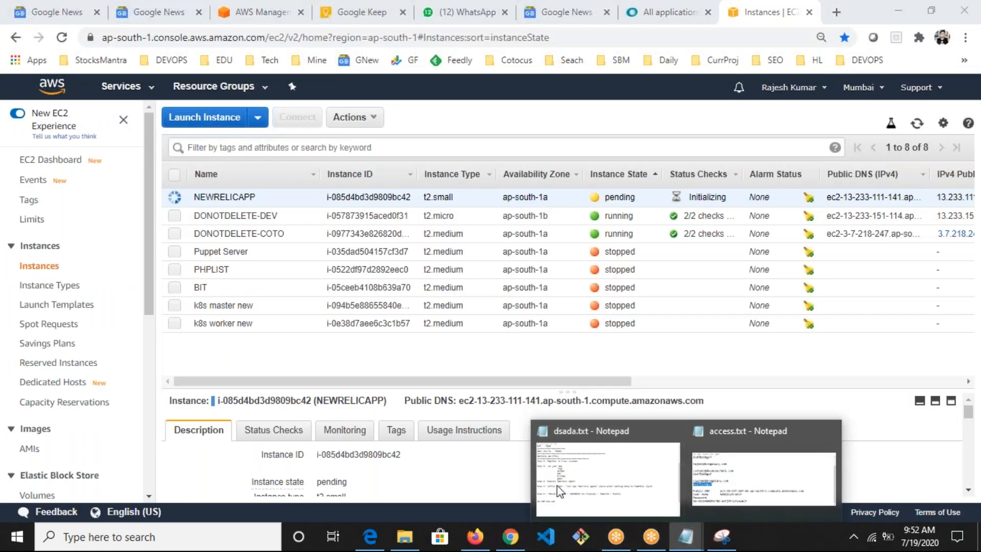
{"action": "left_click", "coordinate": [600, 460]}
Step: Below the IP address, add a divider of equals signs and list JAVA, TOMCAT and WAR on separate lines
{"action": "key", "text": "Return"}
{"action": "type", "text": "==================="}
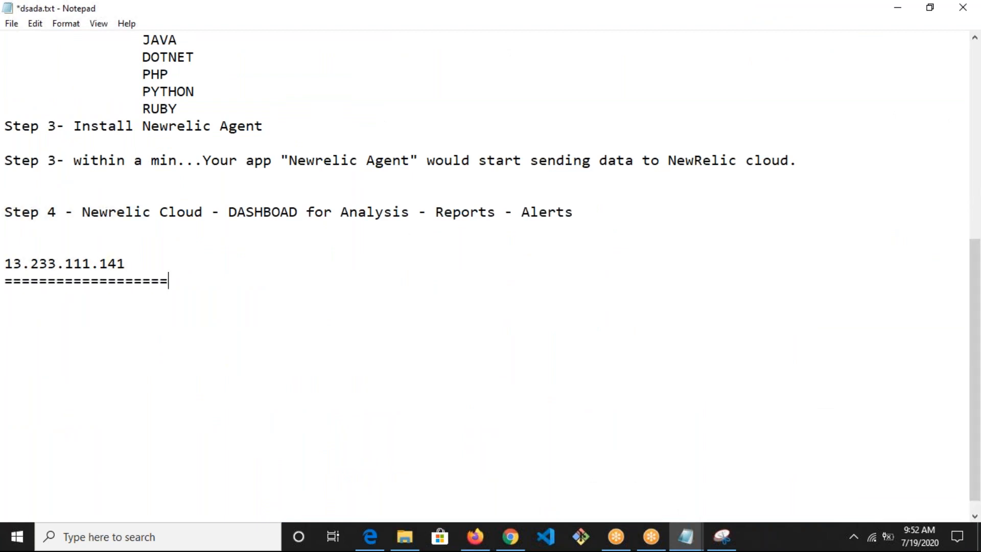
{"action": "key", "text": "Return"}
{"action": "type", "text": "JAVA"}
{"action": "key", "text": "Return"}
{"action": "type", "text": "TOMCAT"}
{"action": "key", "text": "Return"}
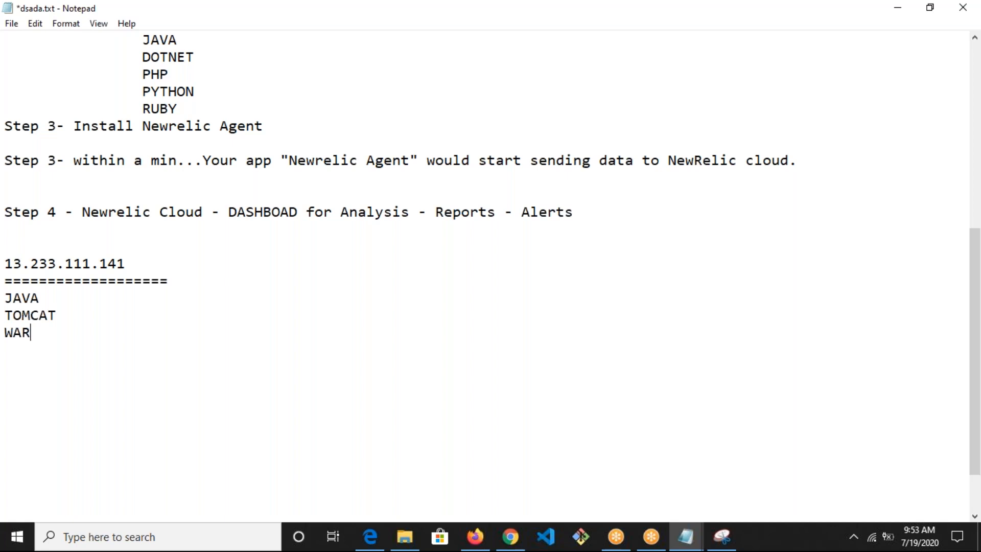
Step: Add another divider of equals signs under WAR and write "Using Jmeter" on the line below it
{"action": "key", "text": "Return"}
{"action": "type", "text": "===================="}
{"action": "key", "text": "Return"}
{"action": "type", "text": "Using Jem"}
{"action": "key", "text": "BackSpace"}
{"action": "key", "text": "BackSpace"}
{"action": "key", "text": "BackSpace"}
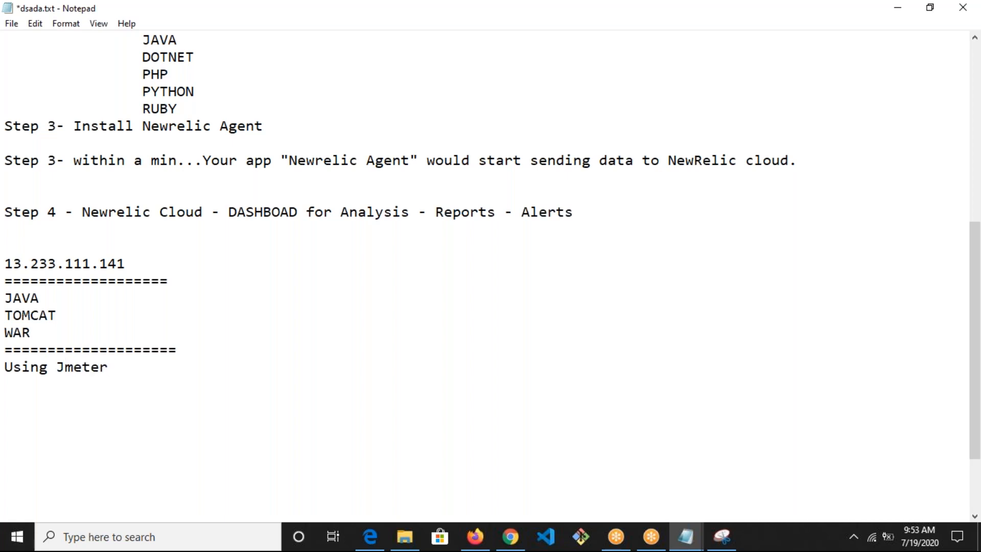
Step: Highlight the NewRelic workflow lines from Step 2 through Step 3, and then the Step 4 line
{"action": "scroll", "coordinate": [340, 406], "scroll_direction": "up", "scroll_amount": 3}
{"action": "left_click_drag", "start_coordinate": [73, 175], "coordinate": [668, 322]}
{"action": "scroll", "coordinate": [200, 348], "scroll_direction": "down", "scroll_amount": 1}
{"action": "scroll", "coordinate": [200, 348], "scroll_direction": "down", "scroll_amount": 3}
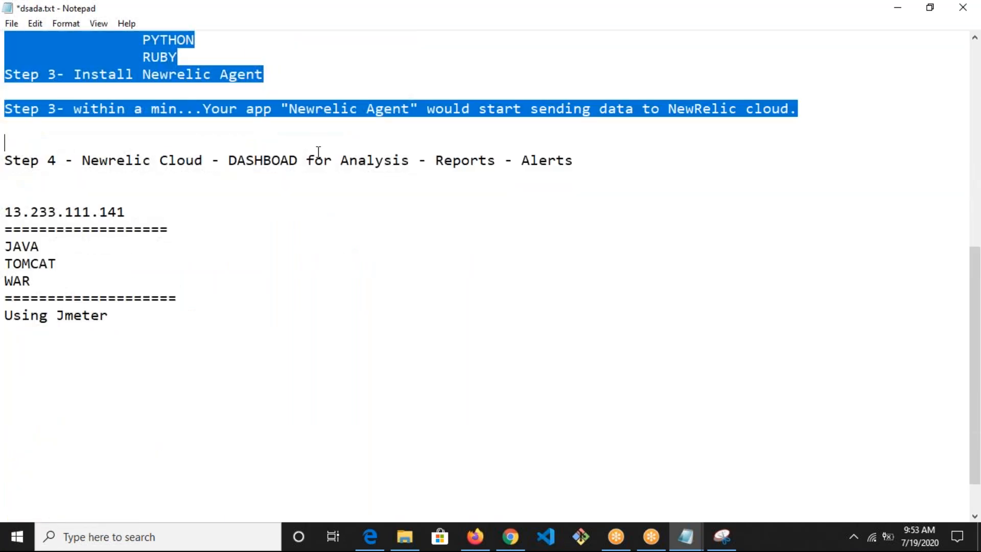
{"action": "left_click_drag", "start_coordinate": [602, 162], "coordinate": [63, 149]}
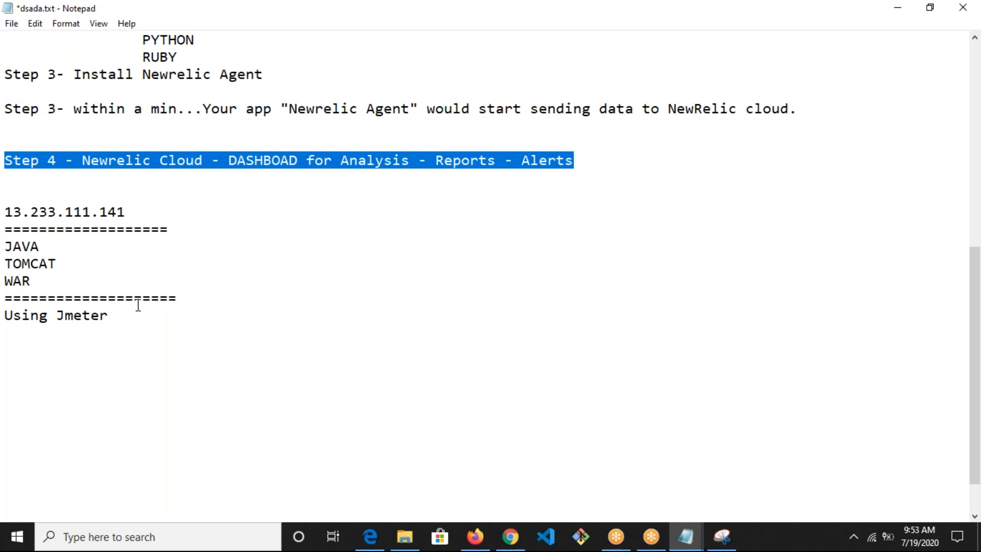
Step: Complete the last line so that it reads "Using Jmeter we would create Load."
{"action": "left_click", "coordinate": [126, 317]}
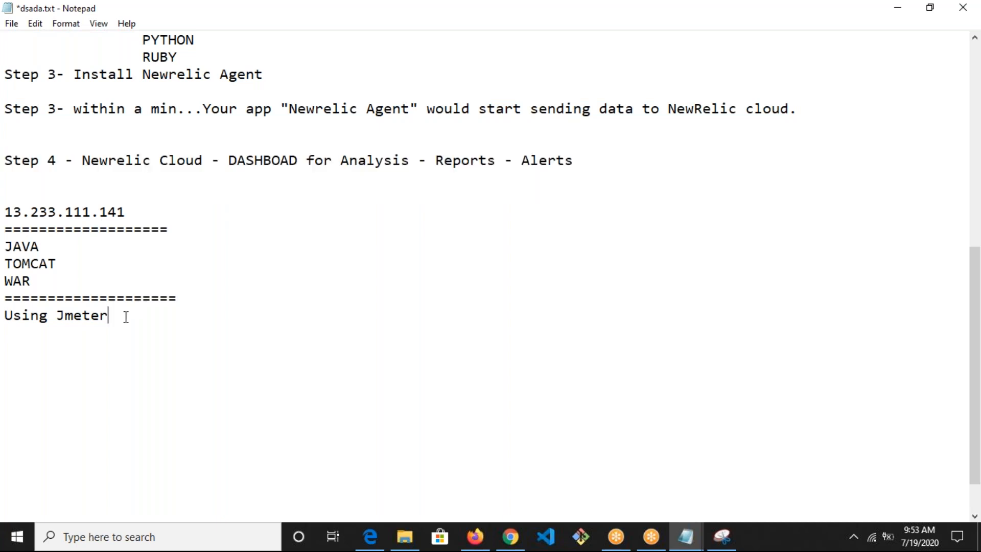
{"action": "type", "text": "we would create Load."}
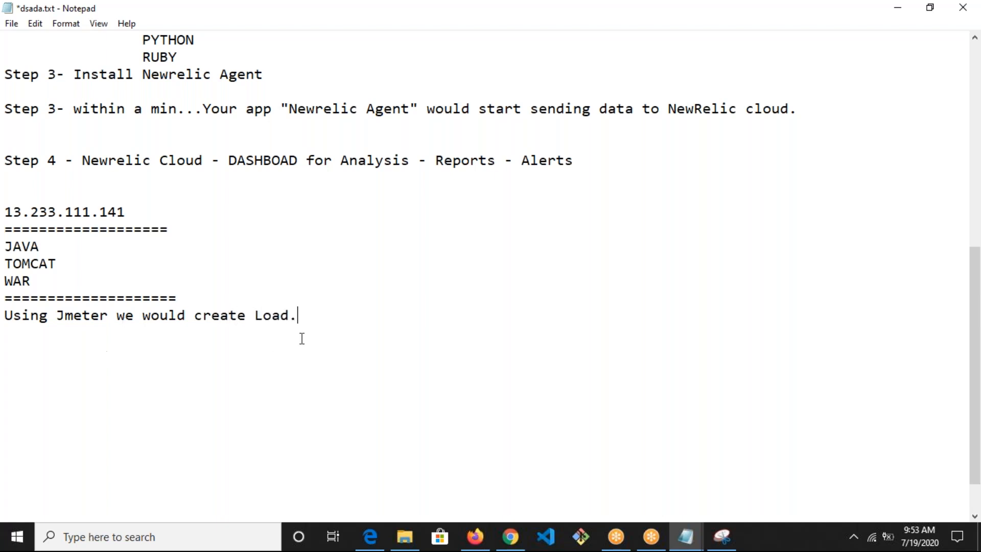
Step: Highlight the JMeter load line and the dashboard, reports and alerts part of the Step 4 line, and save the text file
{"action": "left_click", "coordinate": [6, 316], "text": "shift"}
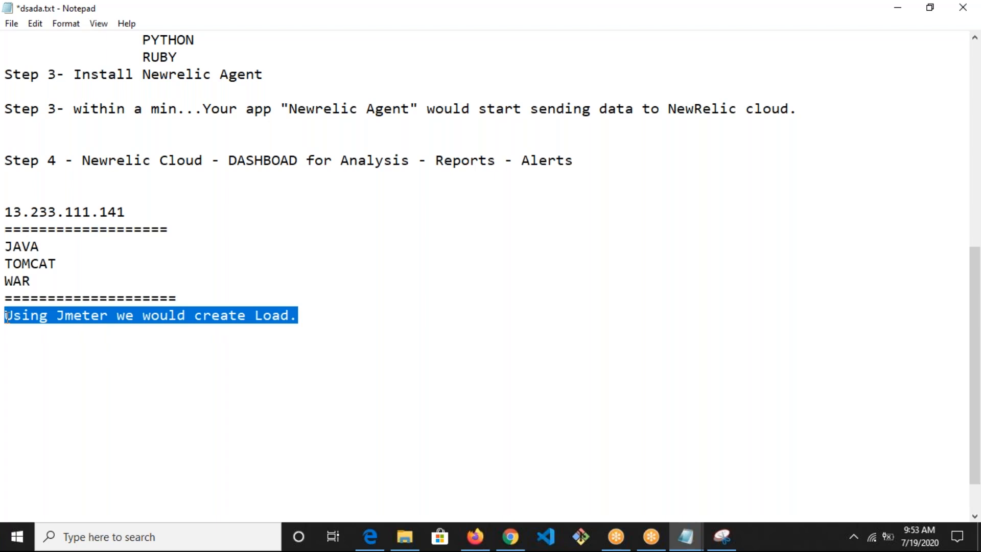
{"action": "scroll", "coordinate": [177, 274], "scroll_direction": "up", "scroll_amount": 3}
{"action": "left_click_drag", "start_coordinate": [423, 324], "coordinate": [245, 312]}
{"action": "key", "text": "ctrl+s"}
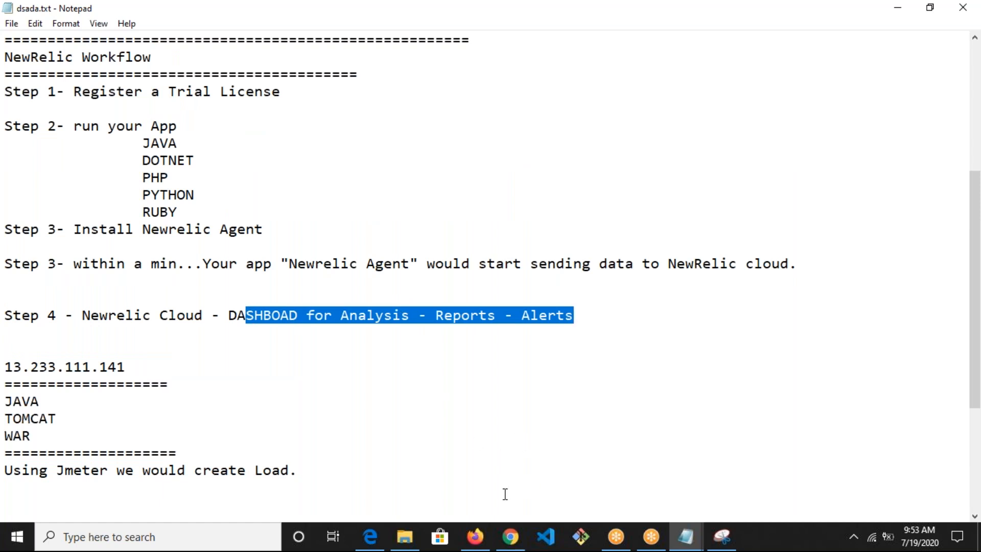
Step: Start PuTTY and enter the instance's IP address 13.233.111.141, copied from the dsada.txt notes, as the host name
{"action": "left_click", "coordinate": [517, 537]}
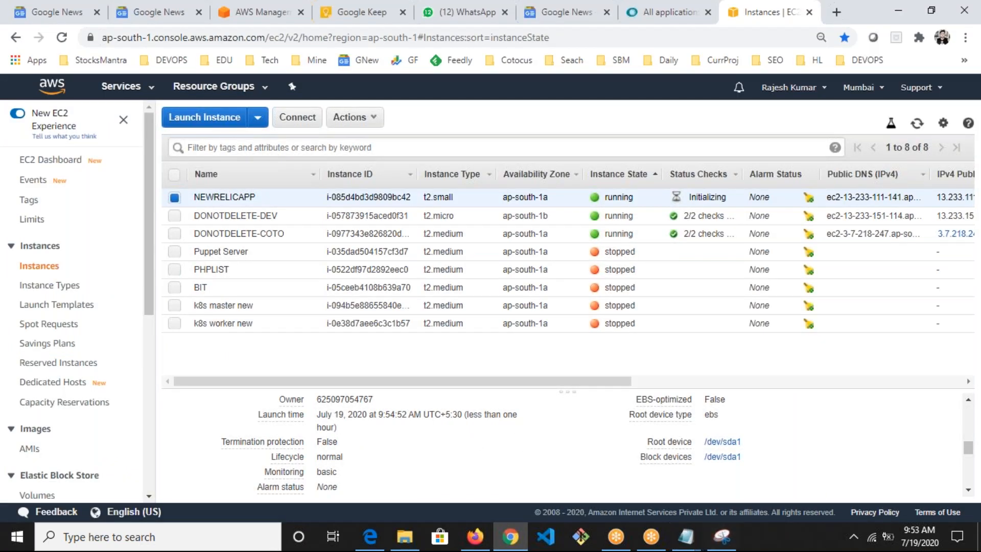
{"action": "left_click", "coordinate": [17, 536]}
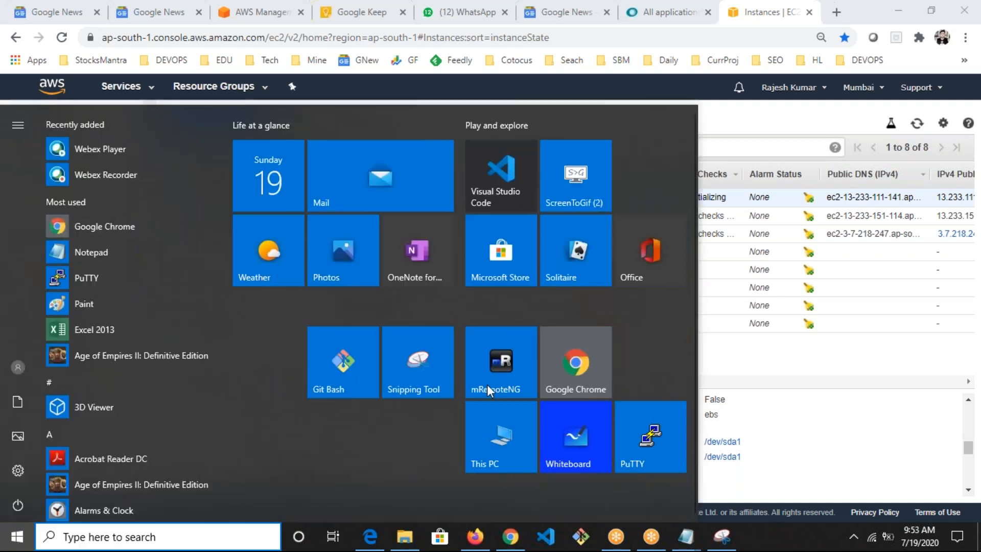
{"action": "left_click", "coordinate": [646, 436]}
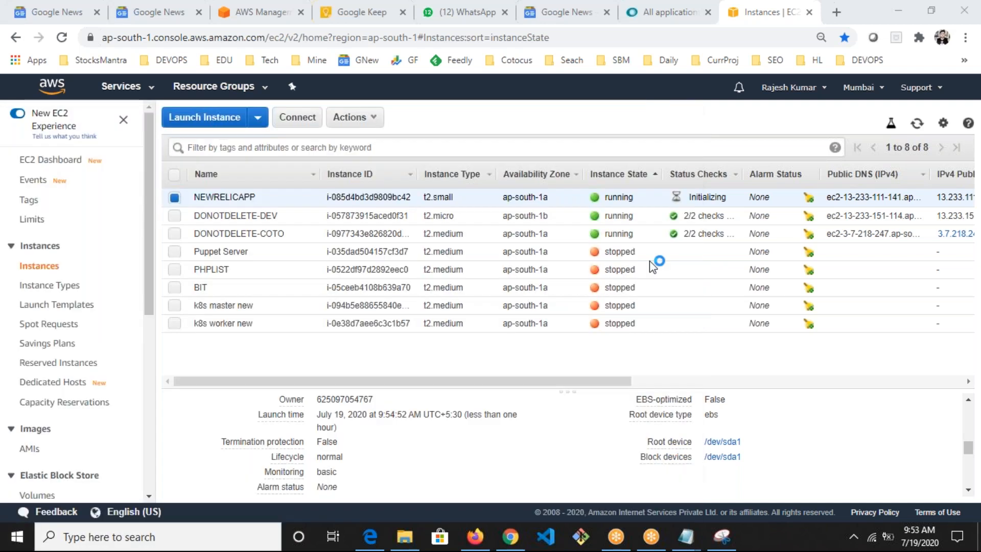
{"action": "left_click", "coordinate": [195, 448]}
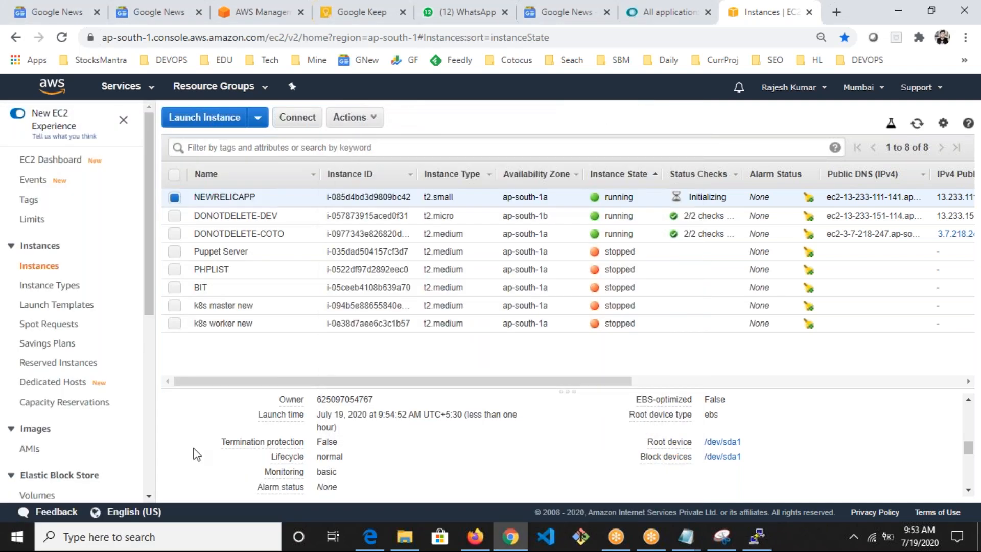
{"action": "mouse_move", "coordinate": [686, 537]}
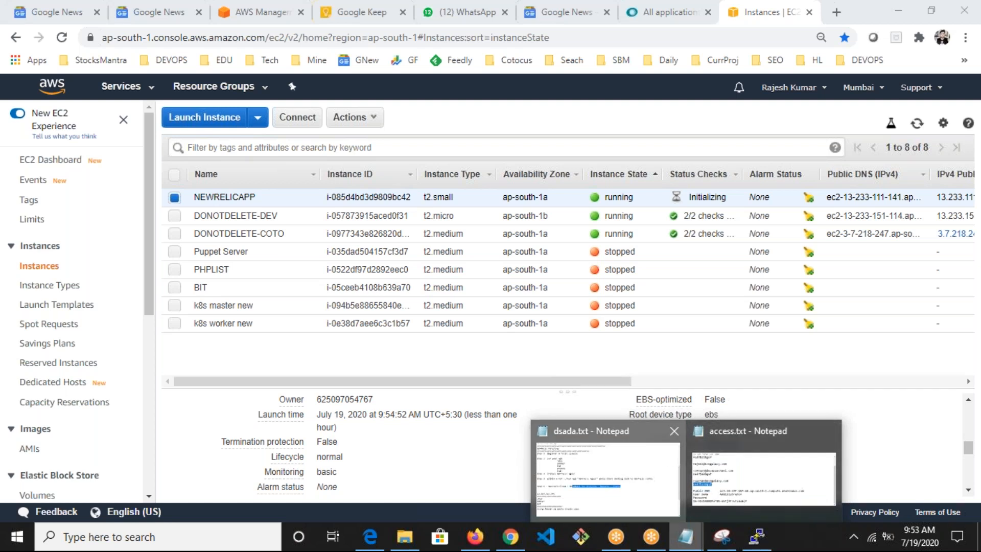
{"action": "left_click", "coordinate": [605, 470]}
{"action": "left_click_drag", "start_coordinate": [154, 366], "coordinate": [8, 367]}
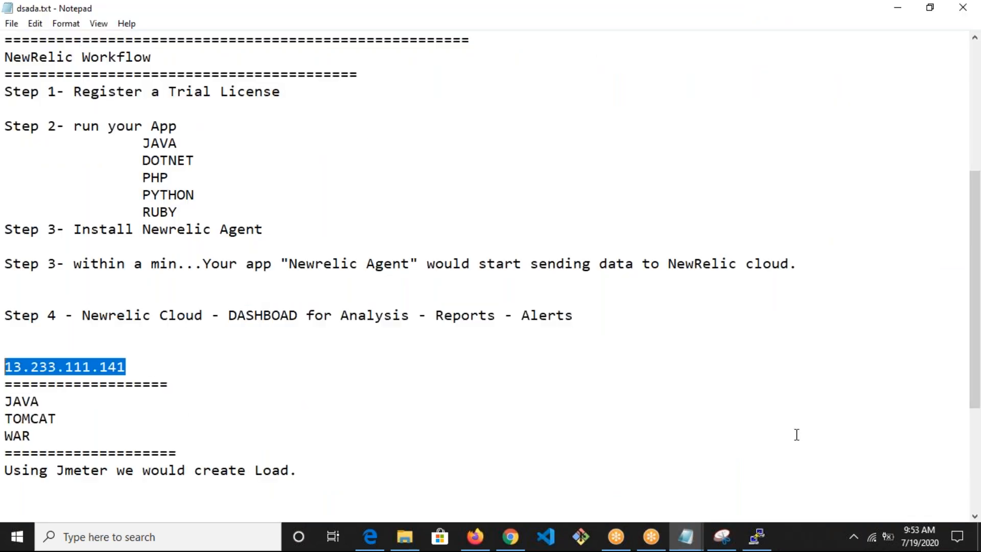
{"action": "left_click", "coordinate": [765, 531]}
{"action": "key", "text": "ctrl+v"}
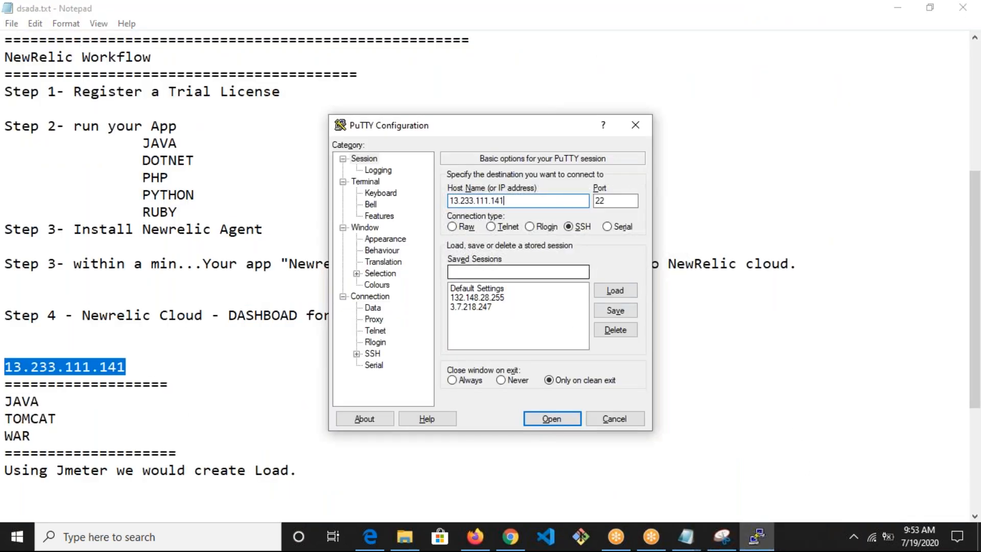
Step: Choose the Mumbai .ppk file as the SSH authentication private key, then open the session and accept the server's host key
{"action": "left_click", "coordinate": [357, 354]}
{"action": "left_click", "coordinate": [386, 342]}
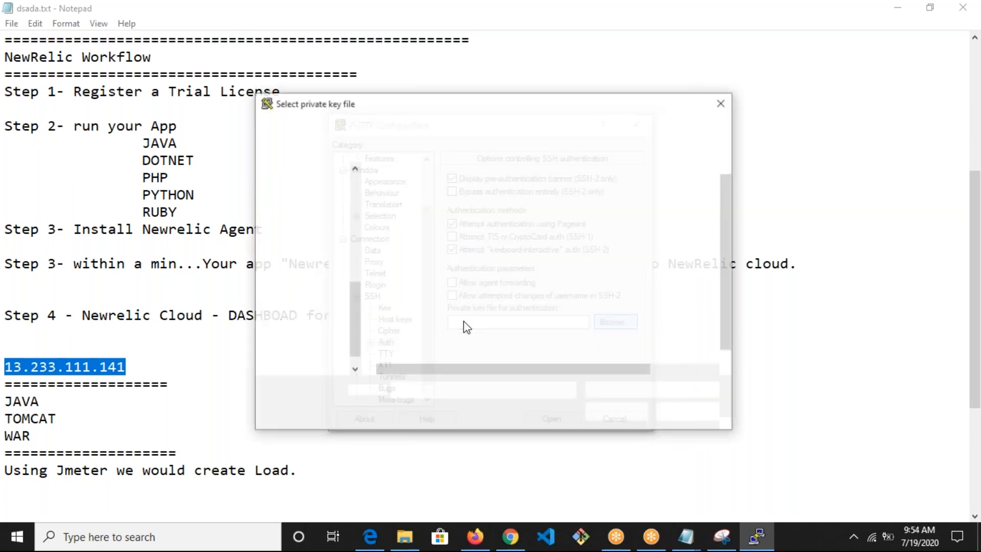
{"action": "left_click", "coordinate": [408, 342]}
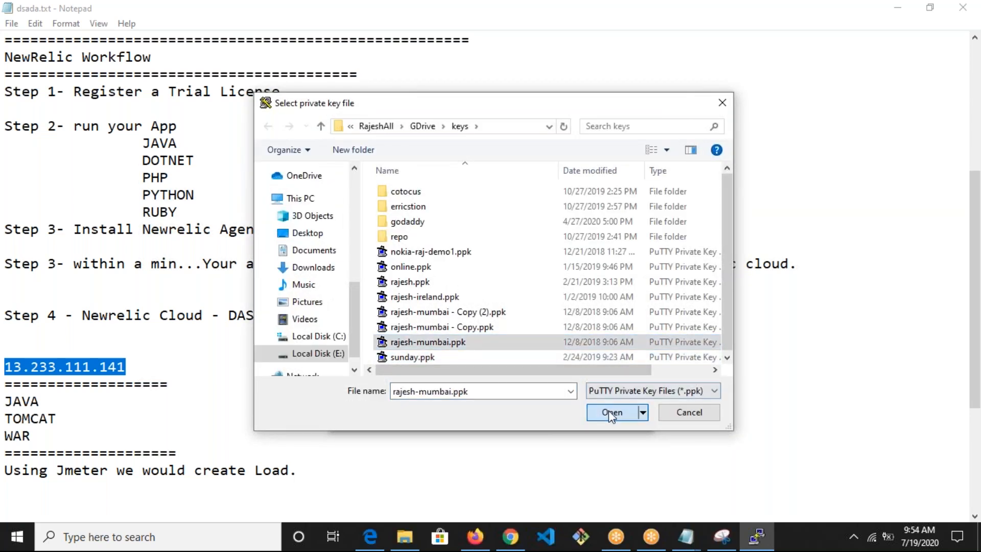
{"action": "left_click", "coordinate": [608, 412]}
{"action": "left_click", "coordinate": [551, 418]}
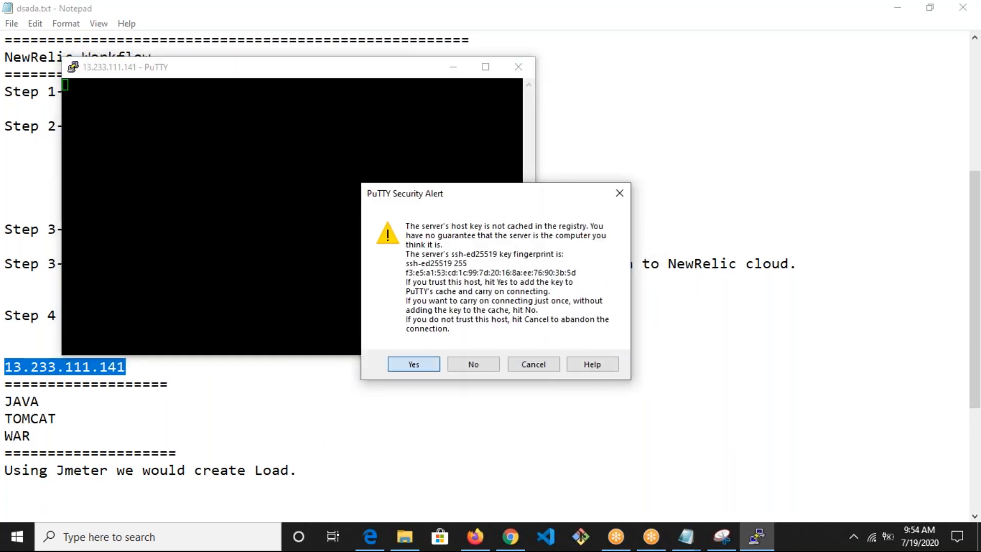
{"action": "left_click", "coordinate": [405, 363]}
Step: Change the terminal session's settings to use system colours and the Courier New font at 16 point
{"action": "right_click", "coordinate": [253, 67]}
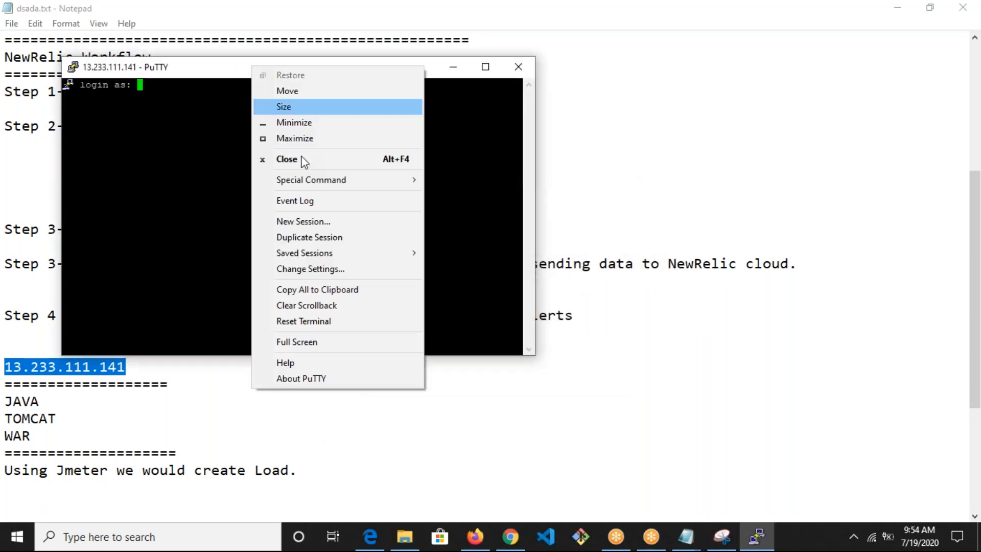
{"action": "left_click", "coordinate": [289, 269]}
{"action": "left_click", "coordinate": [380, 285]}
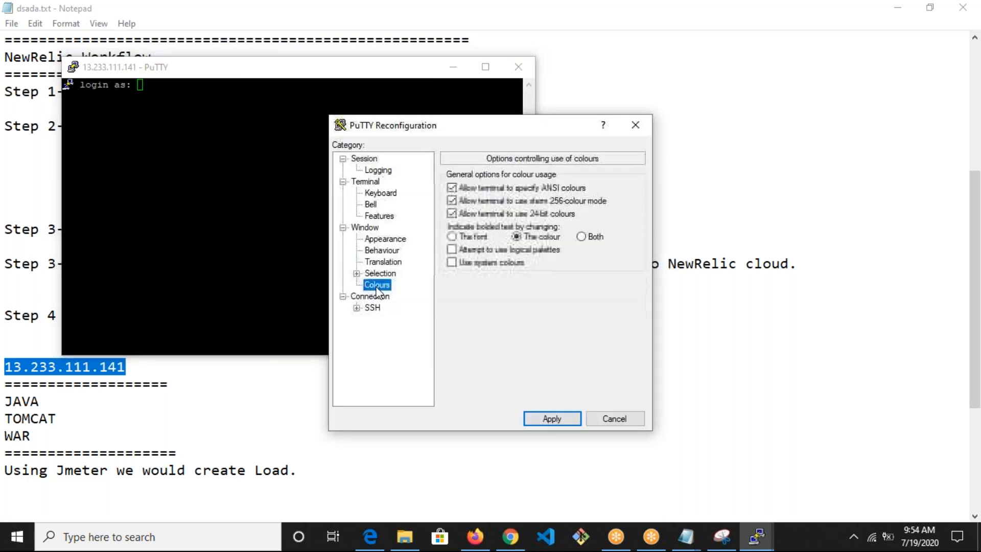
{"action": "left_click", "coordinate": [473, 264]}
{"action": "left_click", "coordinate": [386, 240]}
{"action": "left_click", "coordinate": [620, 262]}
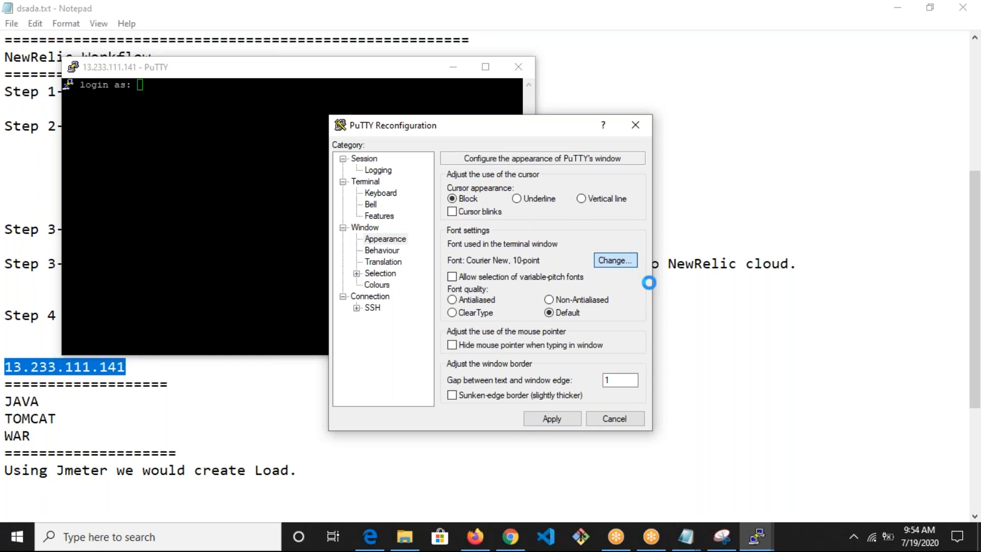
{"action": "left_click", "coordinate": [612, 287]}
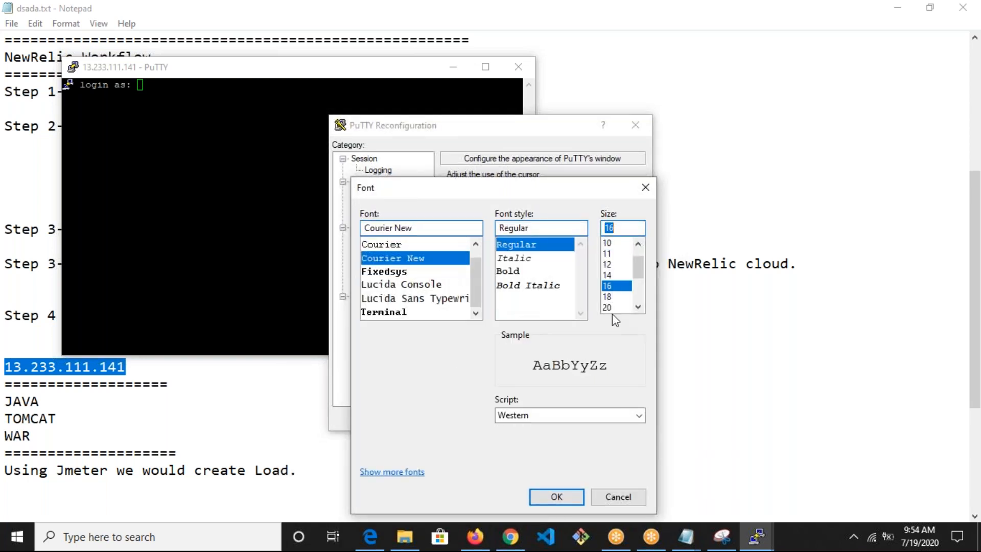
{"action": "left_click", "coordinate": [557, 495]}
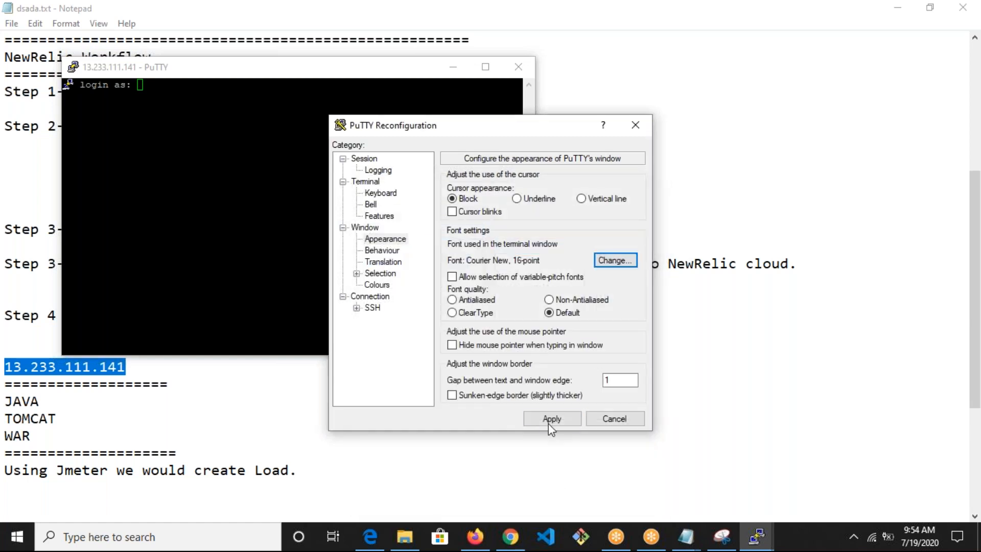
{"action": "left_click", "coordinate": [549, 420]}
Step: Log in to the server as centos and switch to a root shell with sudo -s
{"action": "type", "text": "centos"}
{"action": "key", "text": "Return"}
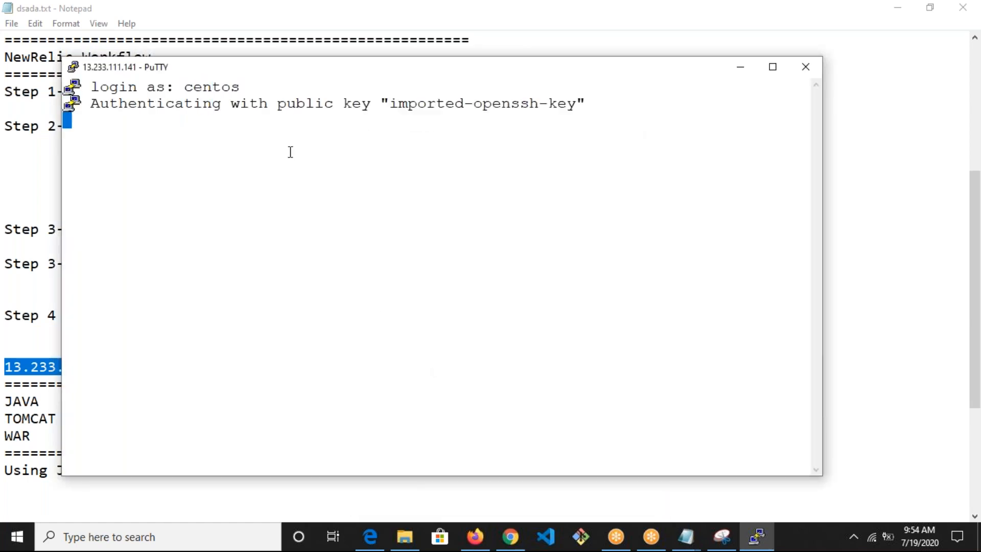
{"action": "type", "text": "sudo -s"}
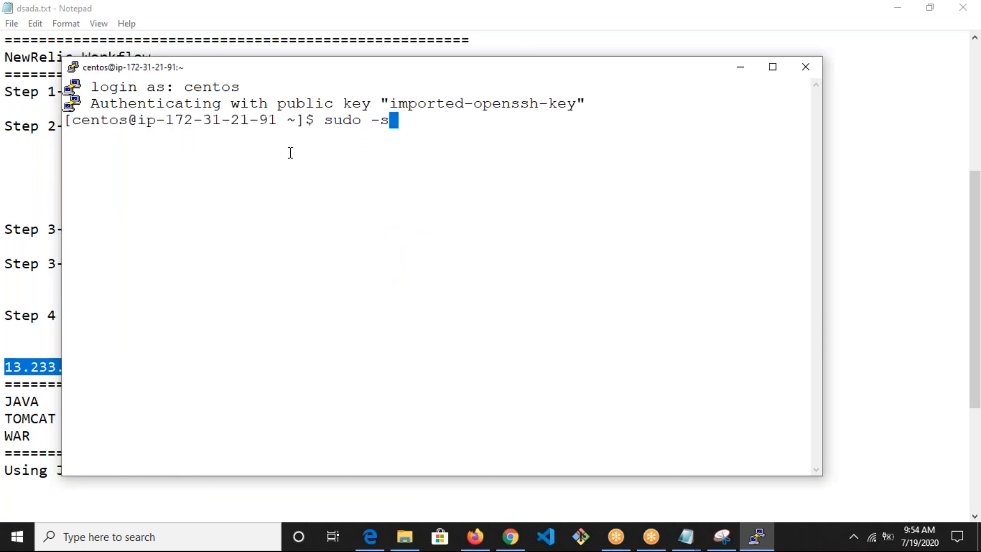
{"action": "key", "text": "Return"}
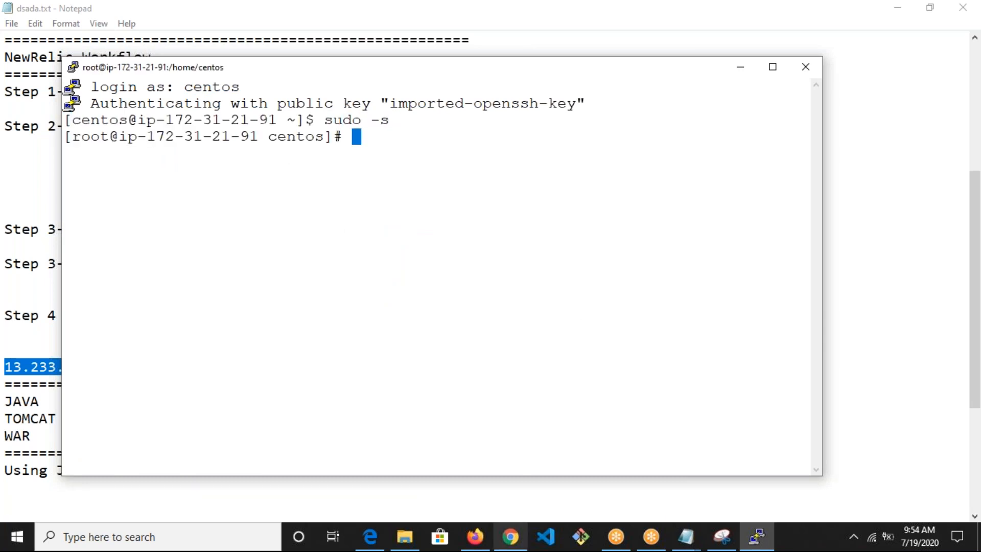
Step: In a new Chrome tab, search Google for "openjdk 8" and open the OpenJDK Download and install page
{"action": "left_click", "coordinate": [510, 536]}
{"action": "left_click", "coordinate": [836, 11]}
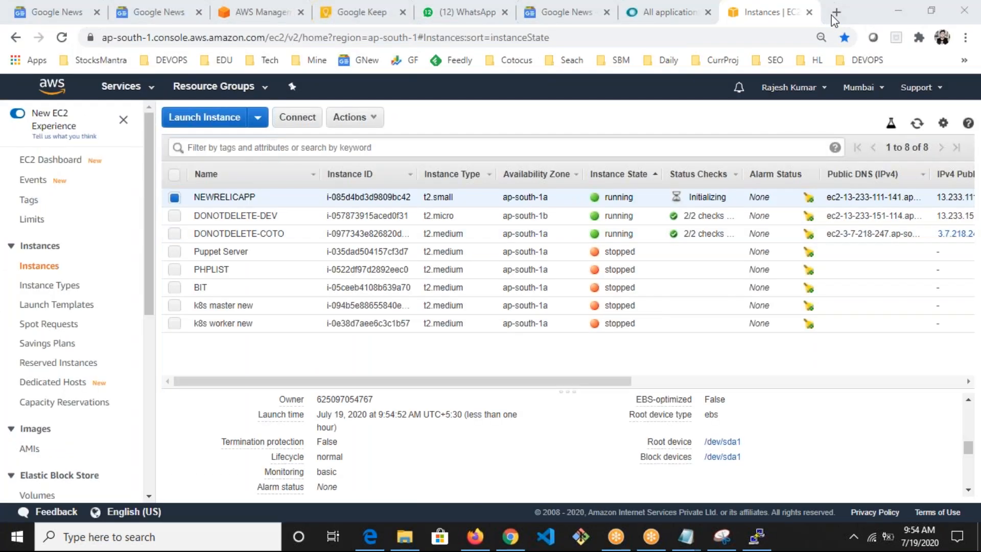
{"action": "type", "text": "en"}
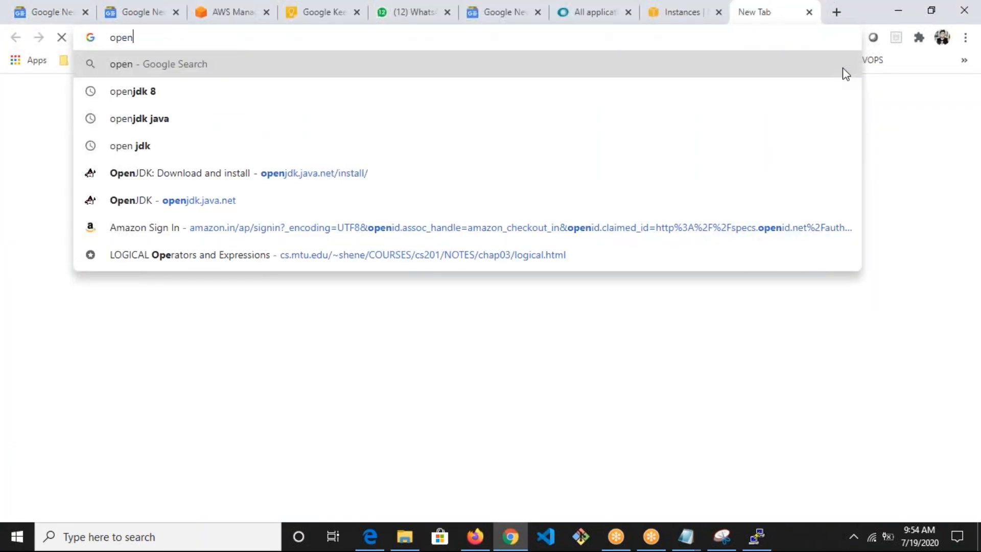
{"action": "type", "text": "jdk 8"}
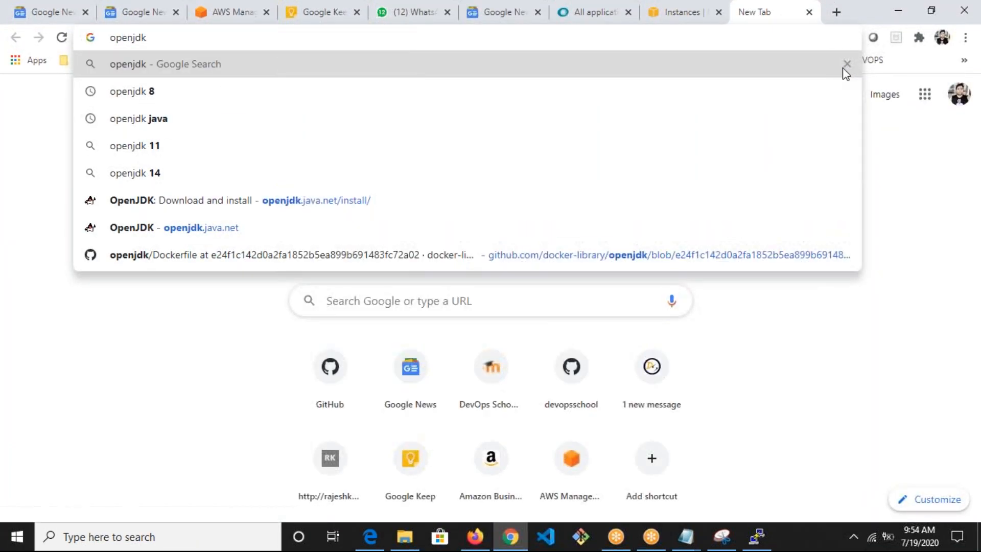
{"action": "key", "text": "Return"}
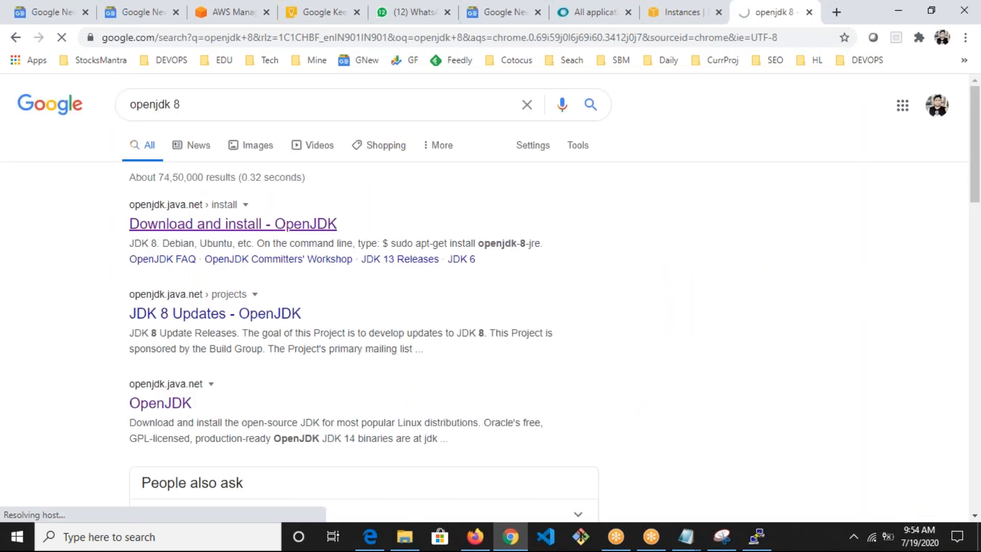
{"action": "left_click", "coordinate": [233, 224]}
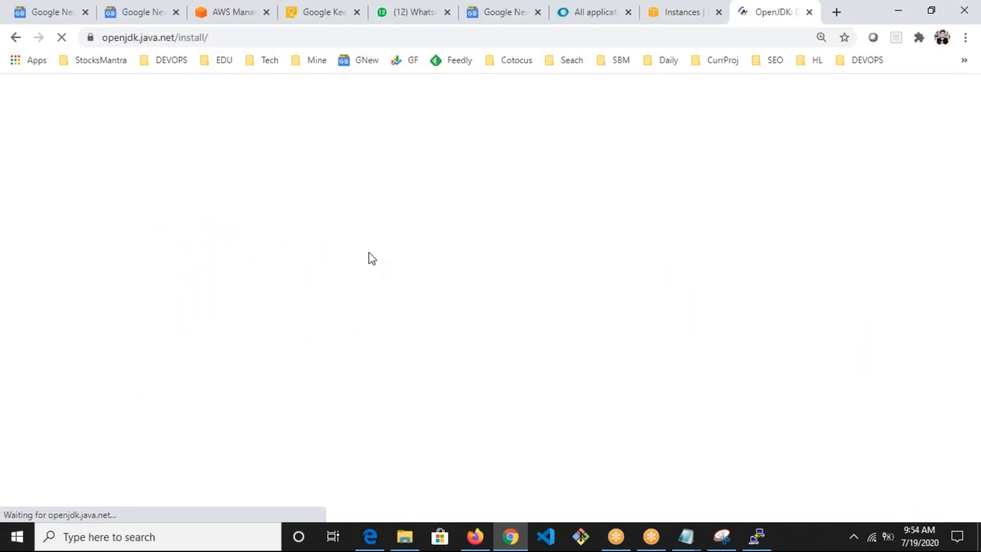
Step: Copy the JDK 8 yum install command and devel package name into the PuTTY session and run "yum install java-1.8.0-openjdk-devel"
{"action": "scroll", "coordinate": [389, 335], "scroll_direction": "down", "scroll_amount": 6}
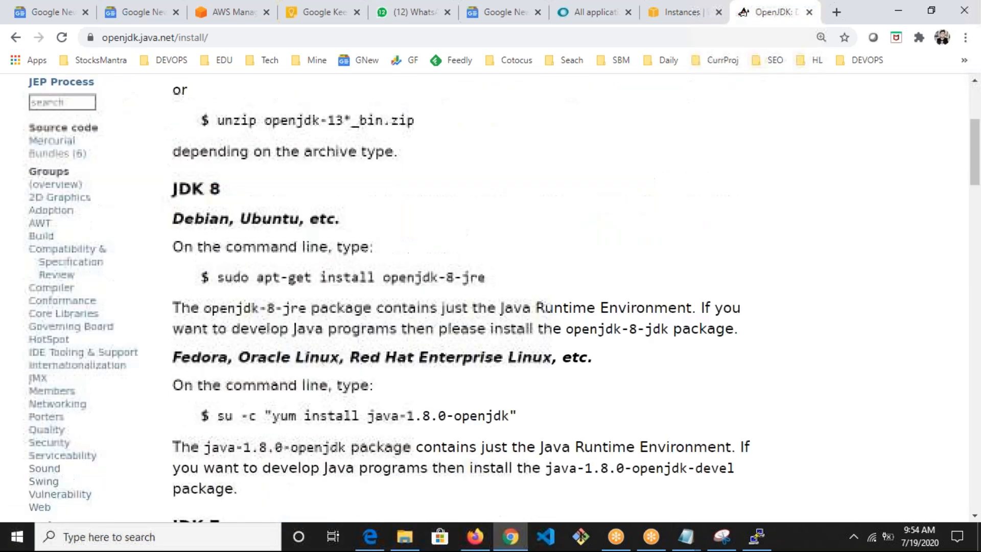
{"action": "left_click_drag", "start_coordinate": [272, 283], "coordinate": [354, 286]}
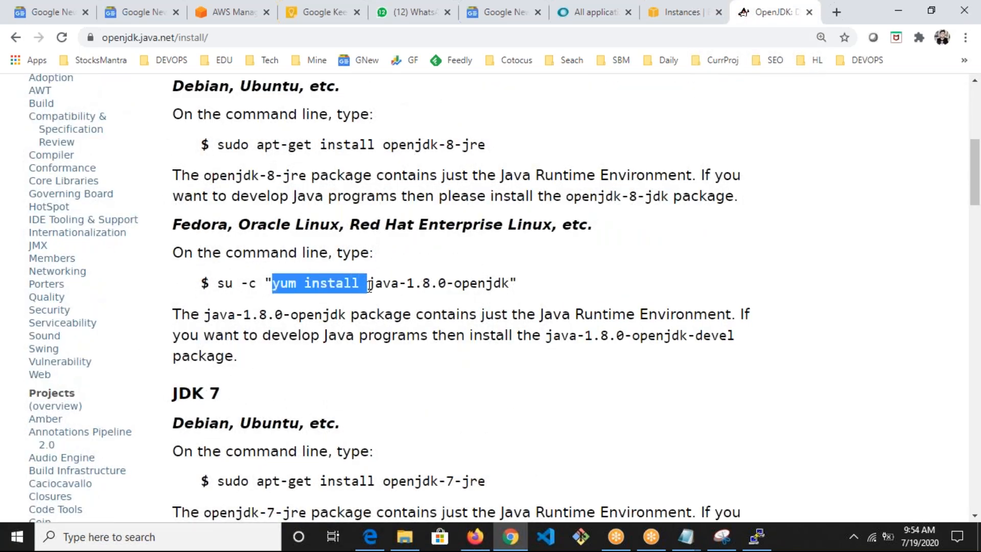
{"action": "key", "text": "alt+Tab"}
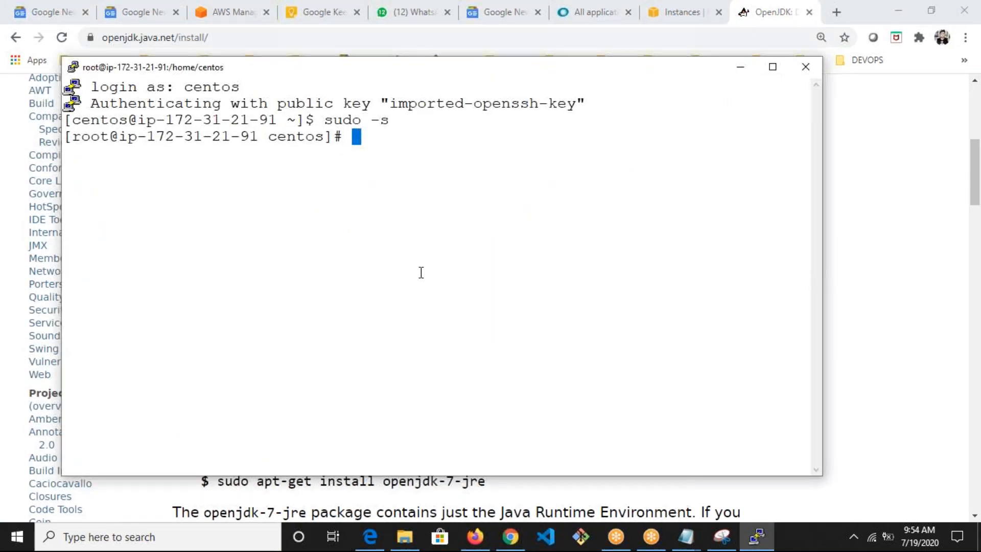
{"action": "right_click", "coordinate": [421, 272]}
{"action": "key", "text": "alt+Tab"}
{"action": "left_click_drag", "start_coordinate": [546, 335], "coordinate": [733, 334]}
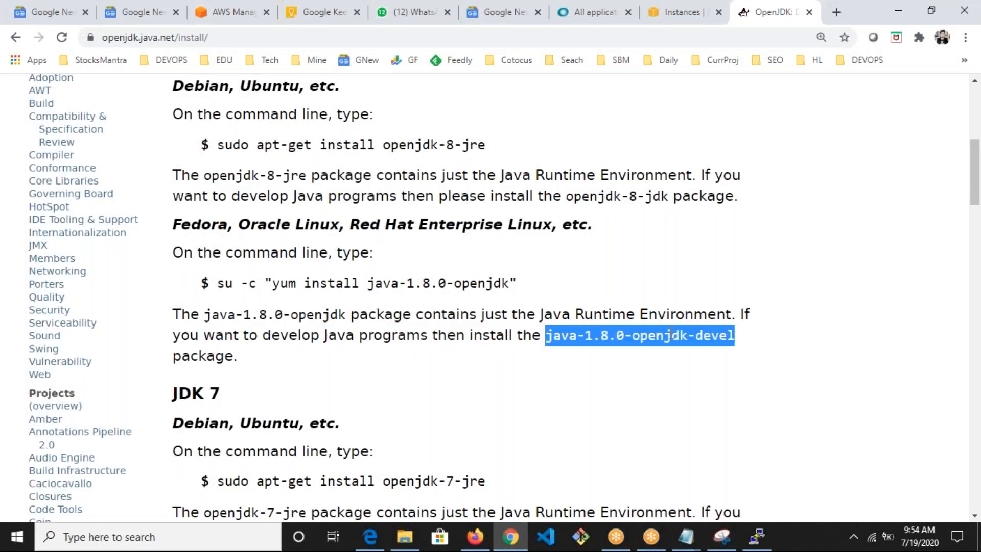
{"action": "key", "text": "alt+Tab"}
{"action": "right_click", "coordinate": [591, 262]}
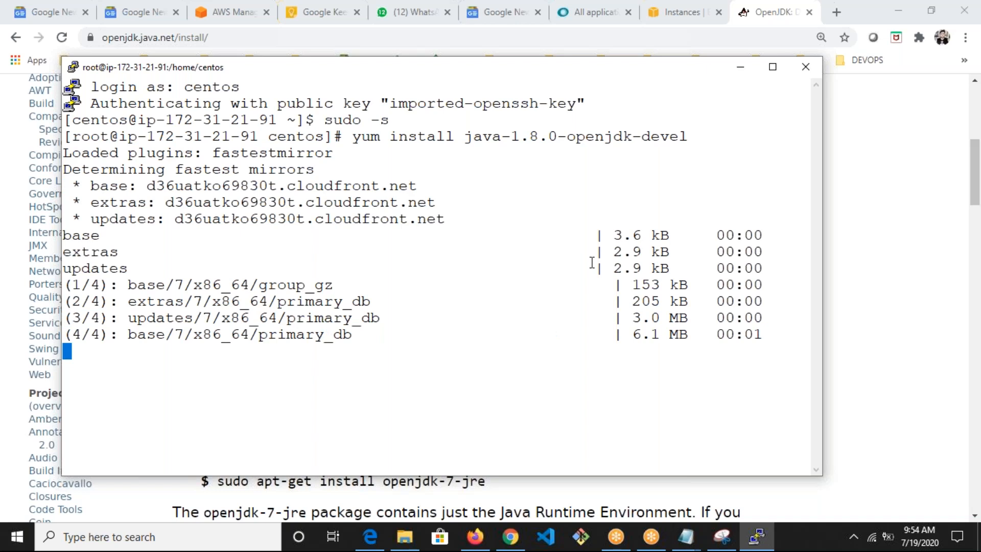
Step: In a new Chrome tab, search for "tomcat download" and open the Tomcat 8 Software Downloads page at the 8.5.57 binary distributions
{"action": "left_click", "coordinate": [836, 12]}
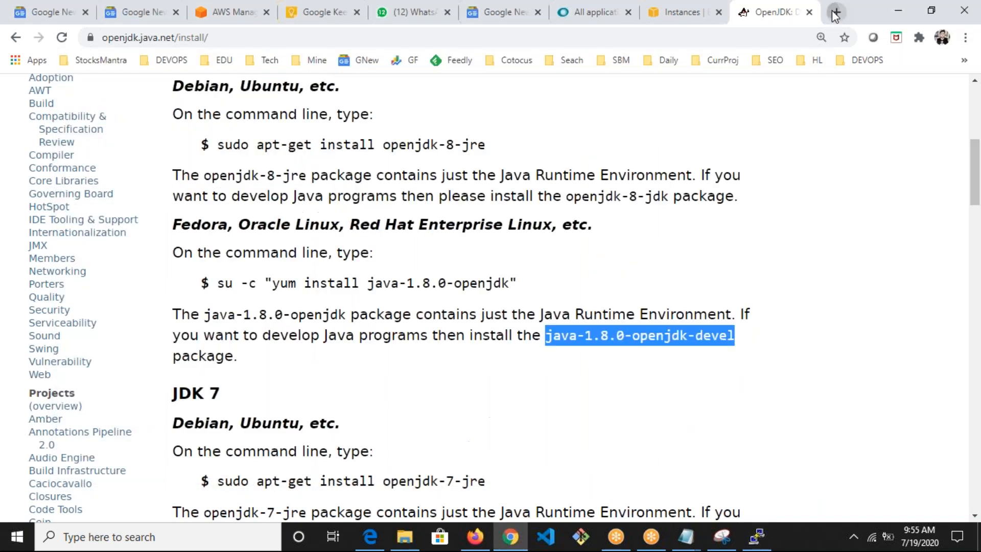
{"action": "left_click", "coordinate": [837, 11]}
{"action": "type", "text": "tomcat "}
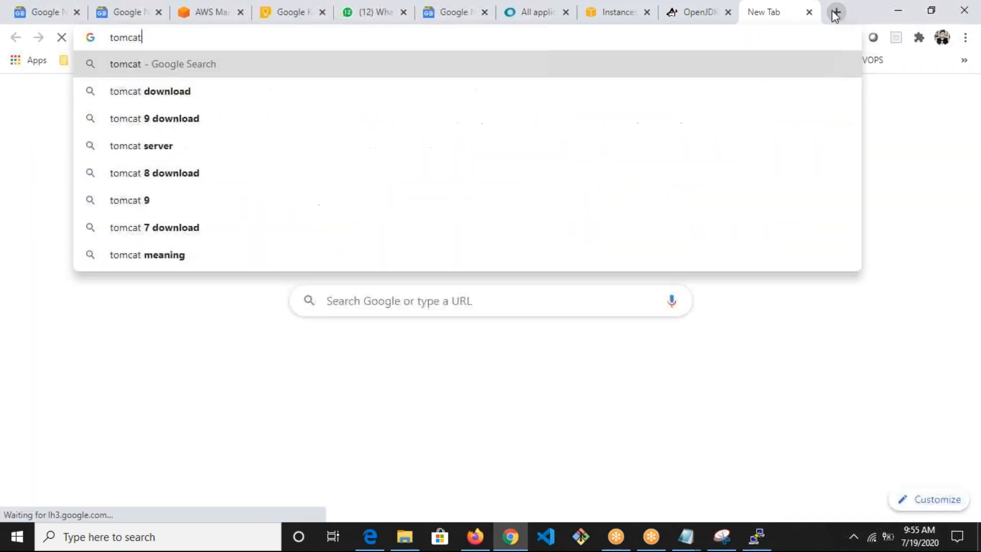
{"action": "type", "text": "down"}
{"action": "key", "text": "Return"}
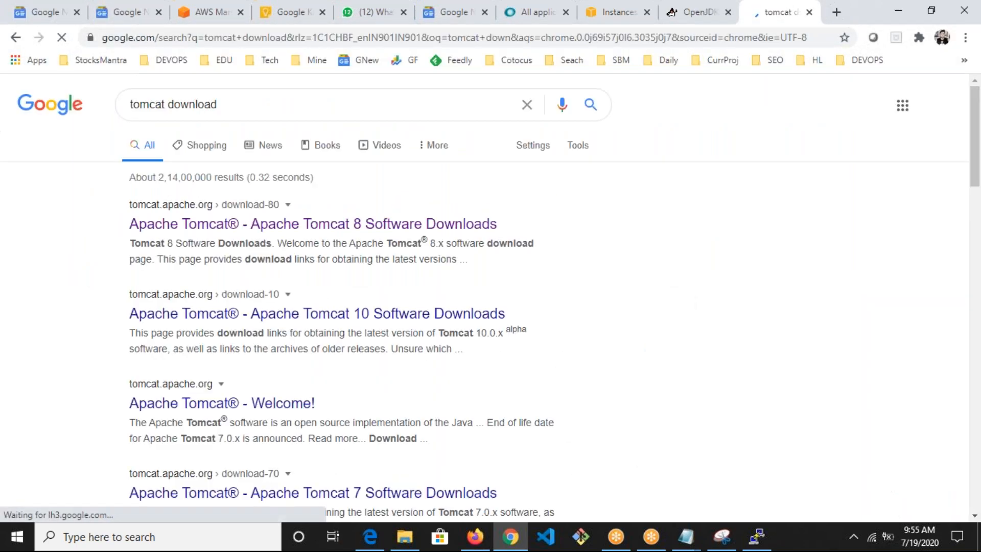
{"action": "left_click", "coordinate": [365, 226]}
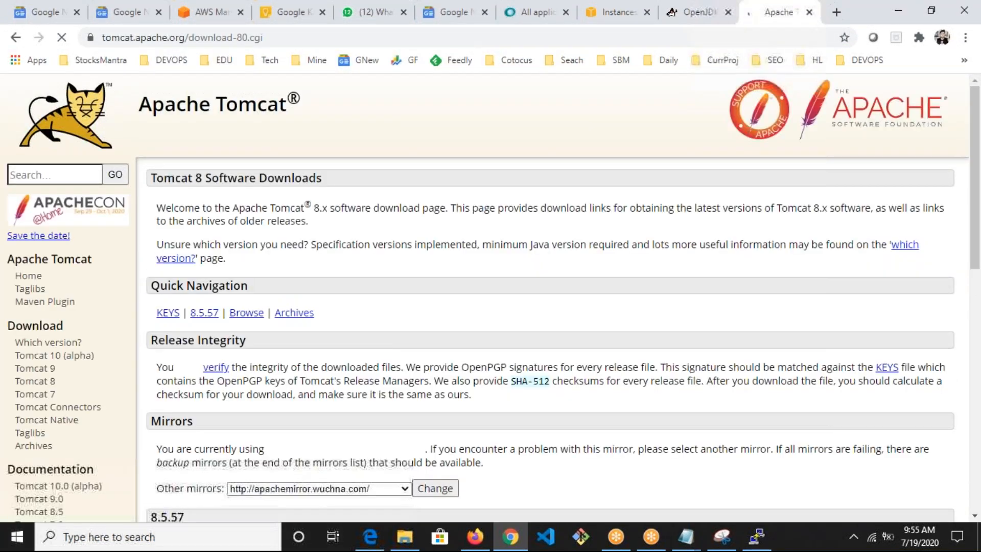
{"action": "scroll", "coordinate": [235, 372], "scroll_direction": "down", "scroll_amount": 4}
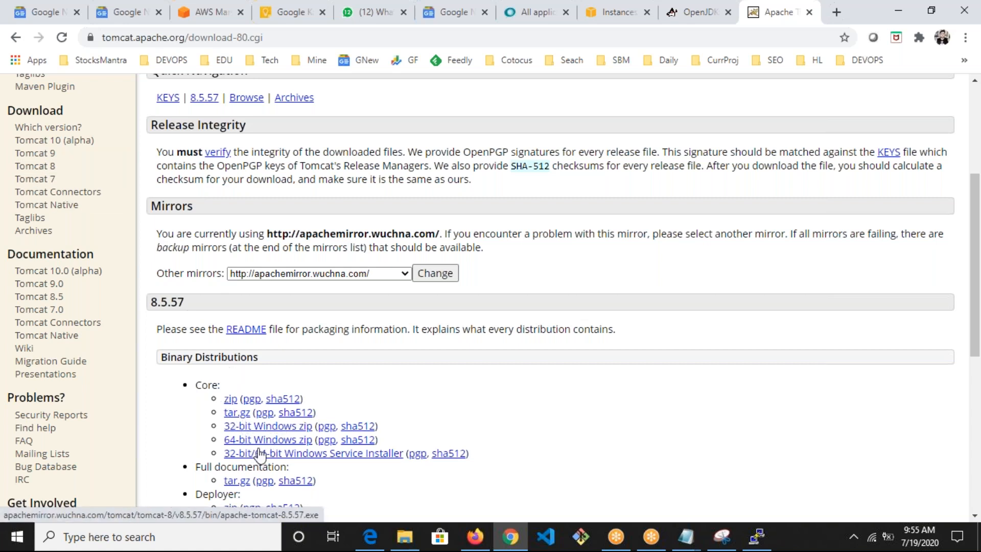
Step: Copy the link address of the Tomcat 8.5.57 core zip, and in PuTTY approve the pending JDK installation and GPG key import
{"action": "right_click", "coordinate": [230, 403]}
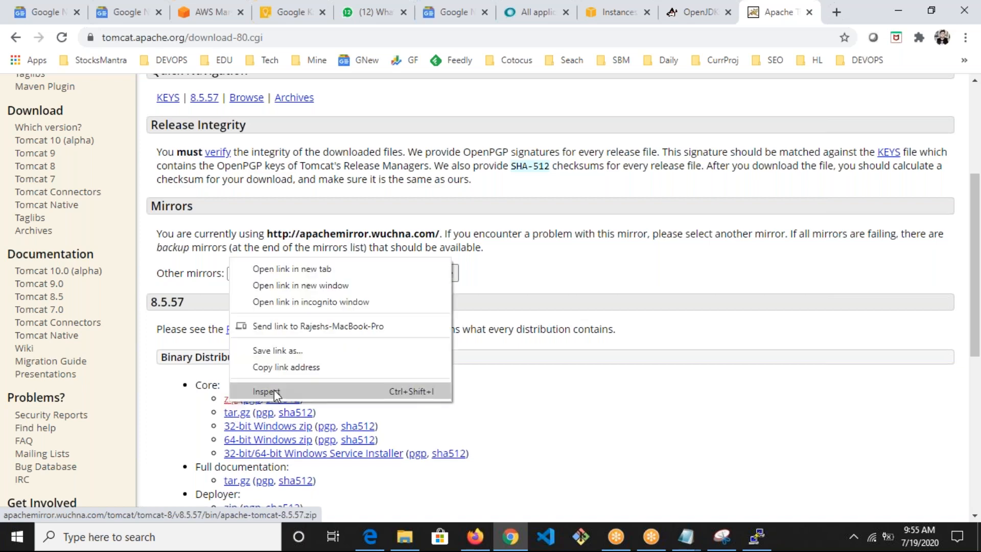
{"action": "left_click", "coordinate": [285, 366]}
{"action": "key", "text": "alt+Tab"}
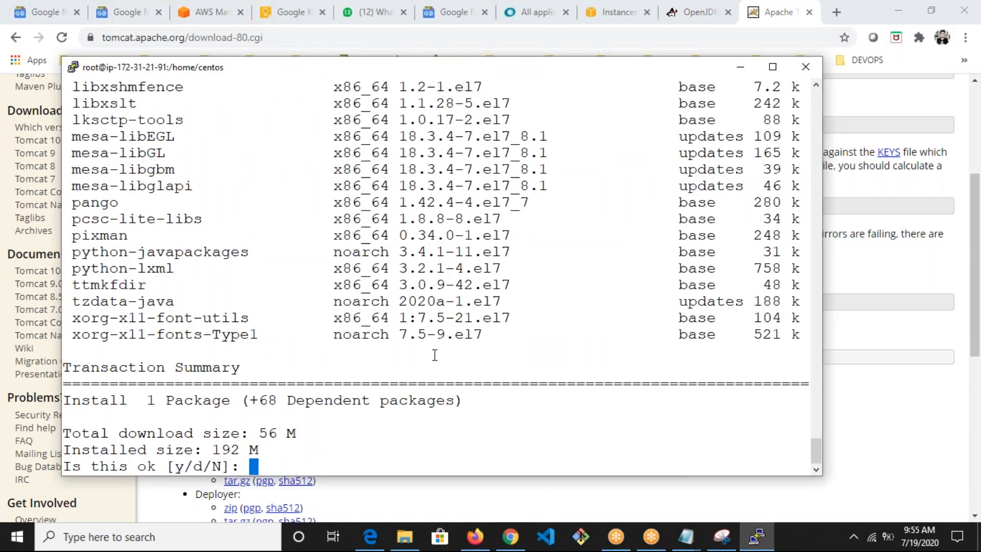
{"action": "type", "text": "y"}
{"action": "key", "text": "Return"}
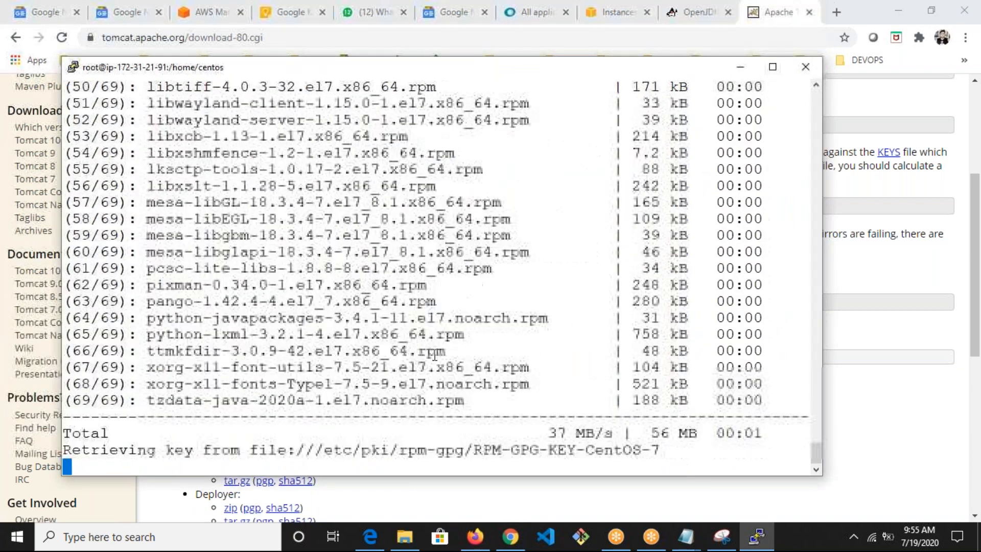
{"action": "type", "text": "y"}
{"action": "key", "text": "Return"}
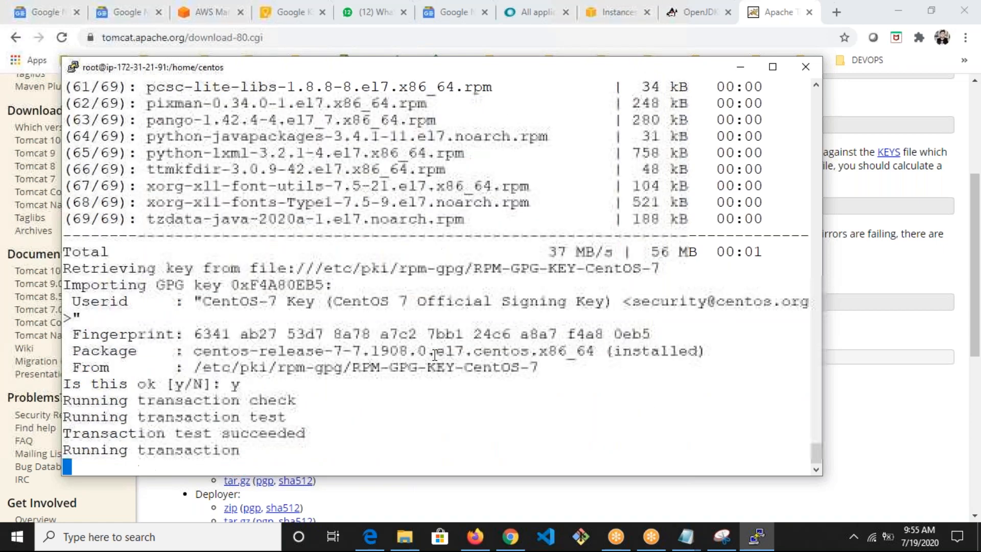
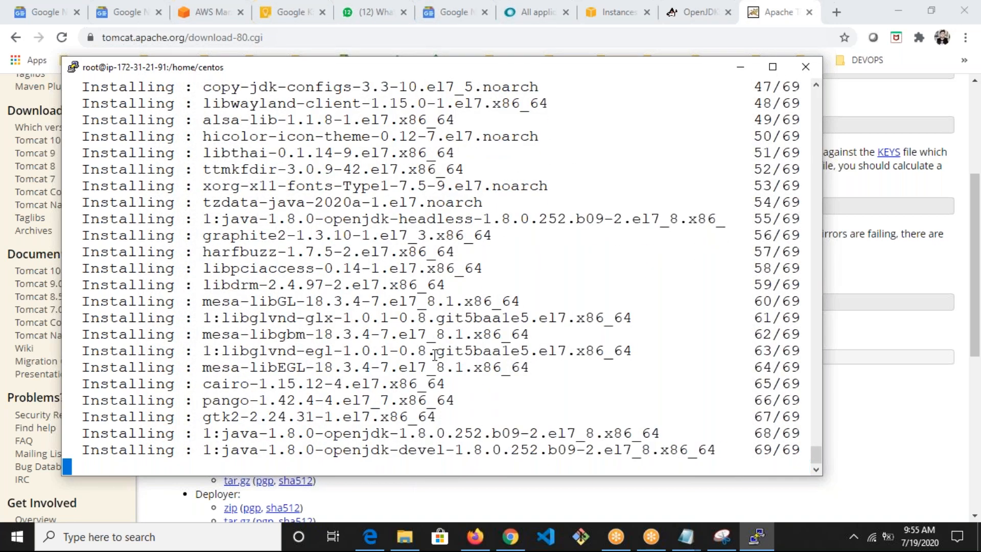
Step: Clear the terminal and change to the /opt/ directory by way of root's home directory, listing the contents of each directory
{"action": "type", "text": "ear"}
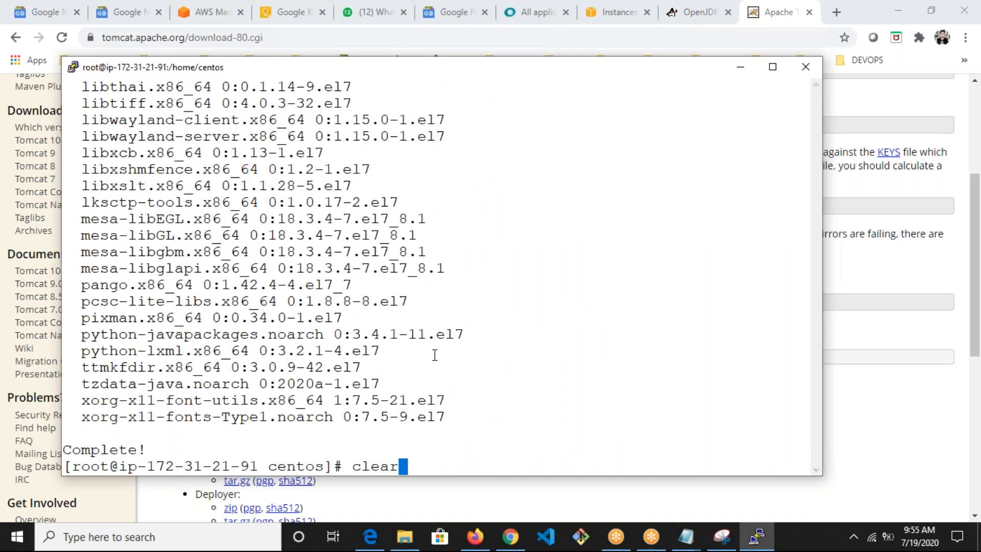
{"action": "key", "text": "Return"}
{"action": "type", "text": "ls"}
{"action": "key", "text": "Return"}
{"action": "key", "text": "Return"}
{"action": "type", "text": "cd"}
{"action": "key", "text": "Return"}
{"action": "type", "text": "ls"}
{"action": "key", "text": "Return"}
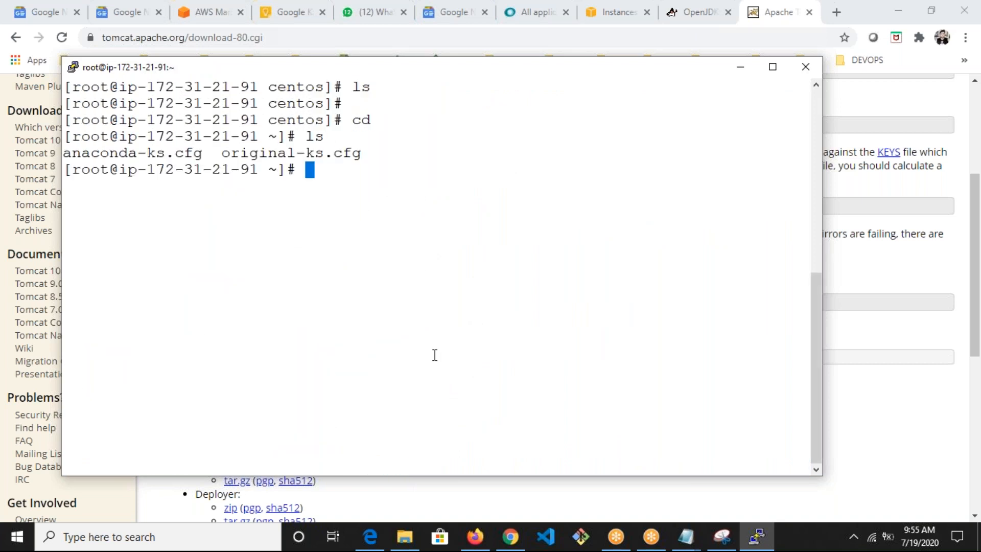
{"action": "type", "text": "cd /opt/"}
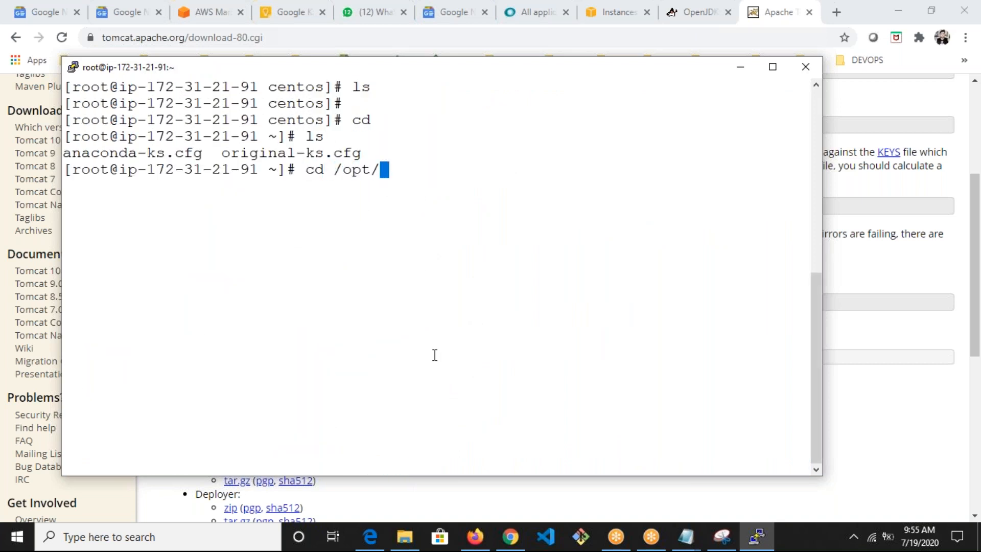
{"action": "key", "text": "Return"}
{"action": "type", "text": "ls"}
{"action": "key", "text": "Return"}
Step: Install wget with "yum install wget -y" and clear the terminal
{"action": "type", "text": "wge"}
{"action": "key", "text": "BackSpace"}
{"action": "key", "text": "BackSpace"}
{"action": "key", "text": "BackSpace"}
{"action": "type", "text": "yum install "}
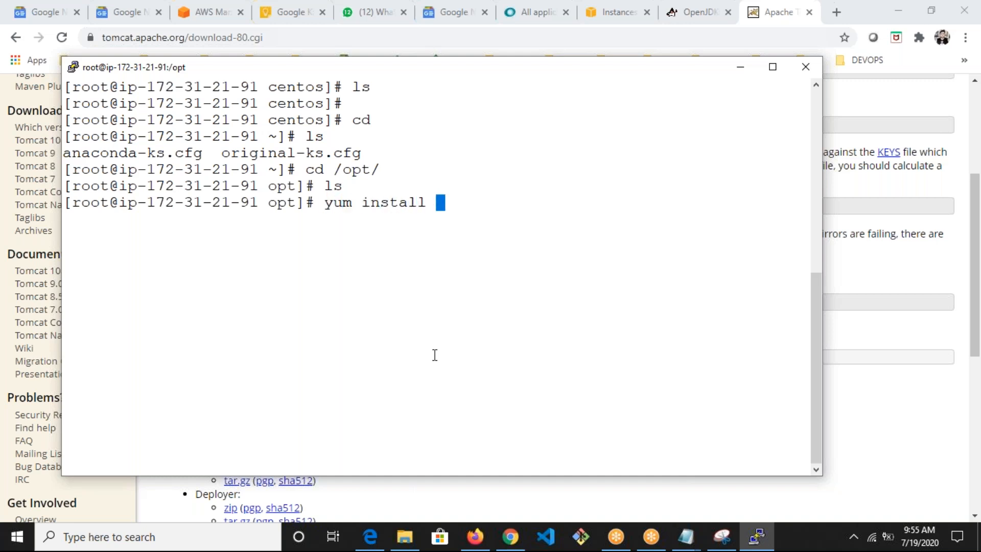
{"action": "type", "text": "wget -y"}
{"action": "key", "text": "Return"}
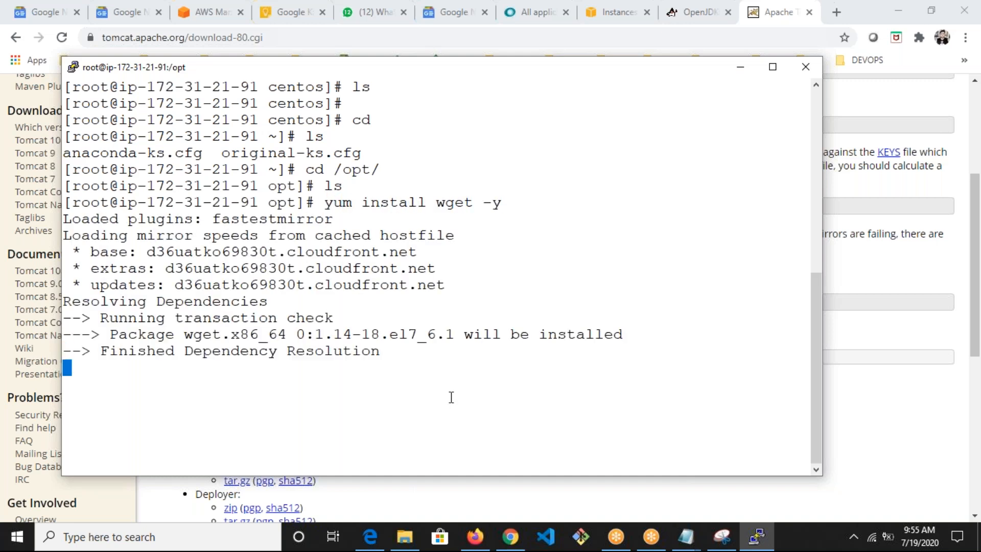
{"action": "type", "text": "clear"}
{"action": "key", "text": "Return"}
Step: Download apache-tomcat-8.5.57.zip into /opt with wget, using the copied apachemirror.wuchna.com link
{"action": "type", "text": "wget"}
{"action": "right_click", "coordinate": [449, 380]}
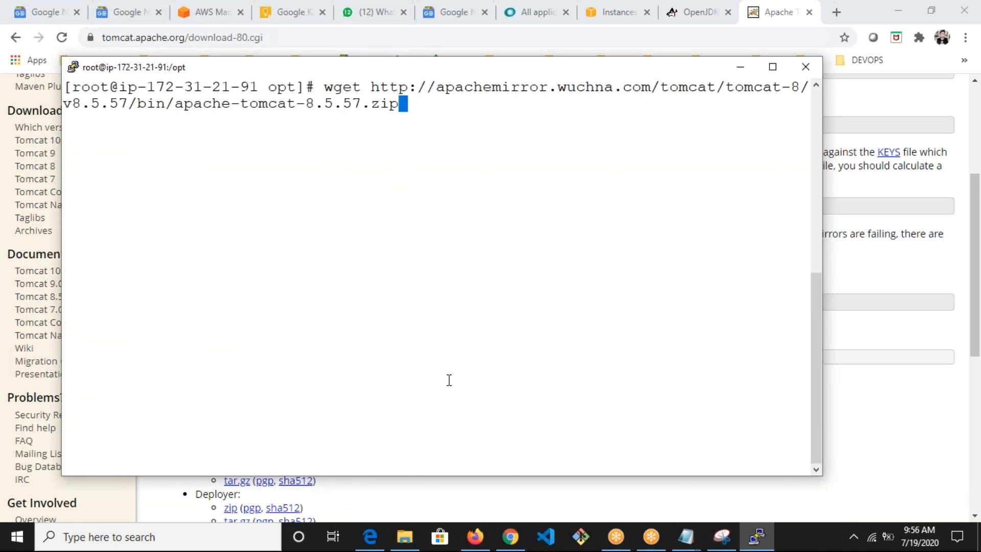
{"action": "type", "text": "\\"}
{"action": "key", "text": "Return"}
{"action": "key", "text": "ctrl+c"}
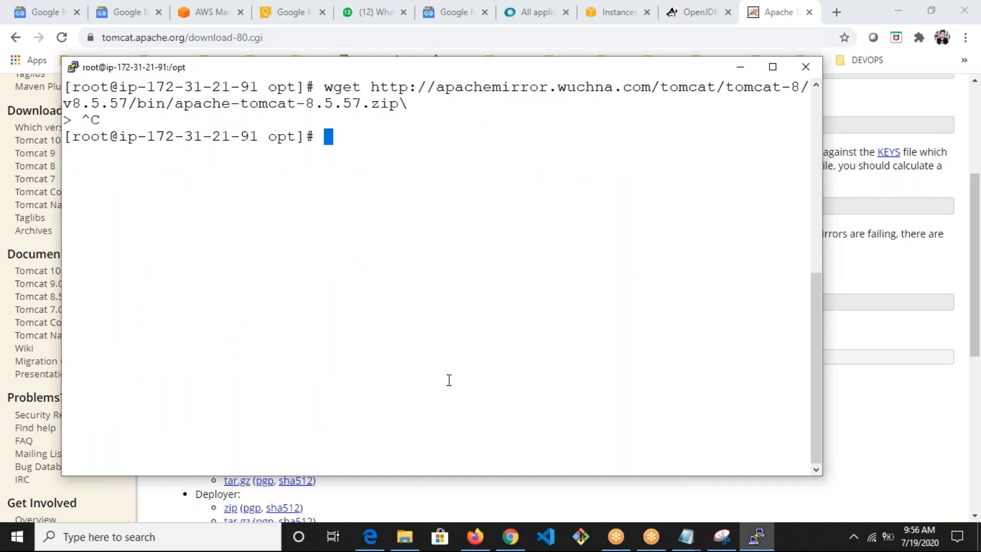
{"action": "key", "text": "Up"}
{"action": "key", "text": "BackSpace"}
{"action": "key", "text": "Return"}
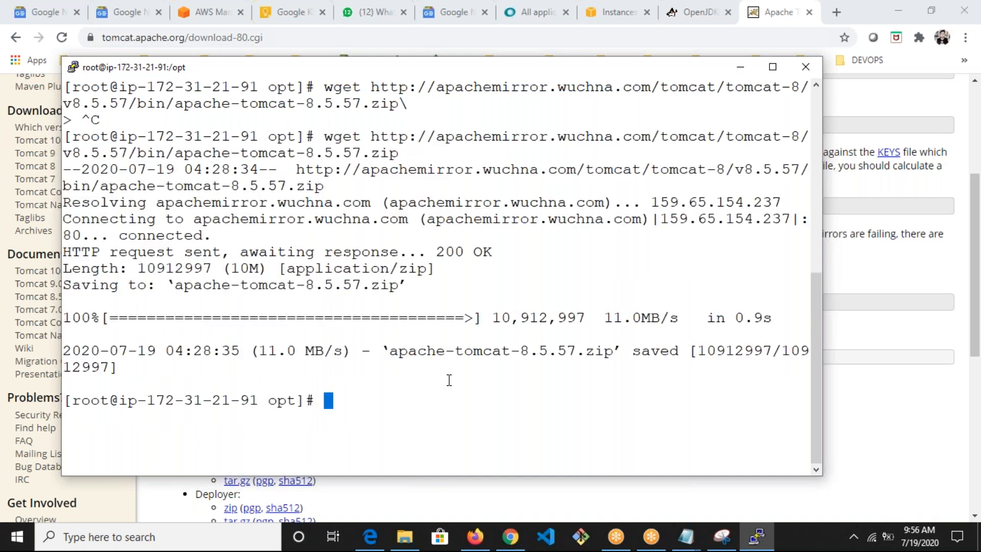
Step: Clear the terminal, list the contents of /opt and try to unzip apache-tomcat-8.5.57.zip
{"action": "type", "text": "clear"}
{"action": "key", "text": "Return"}
{"action": "type", "text": "ls"}
{"action": "key", "text": "Return"}
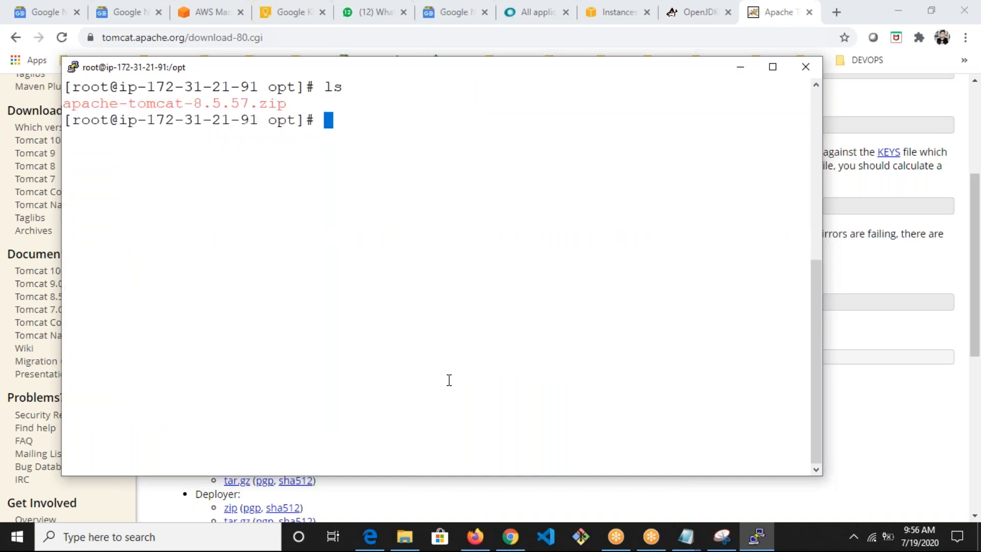
{"action": "type", "text": "unzip apache-tomcat-8.5.57.zip"}
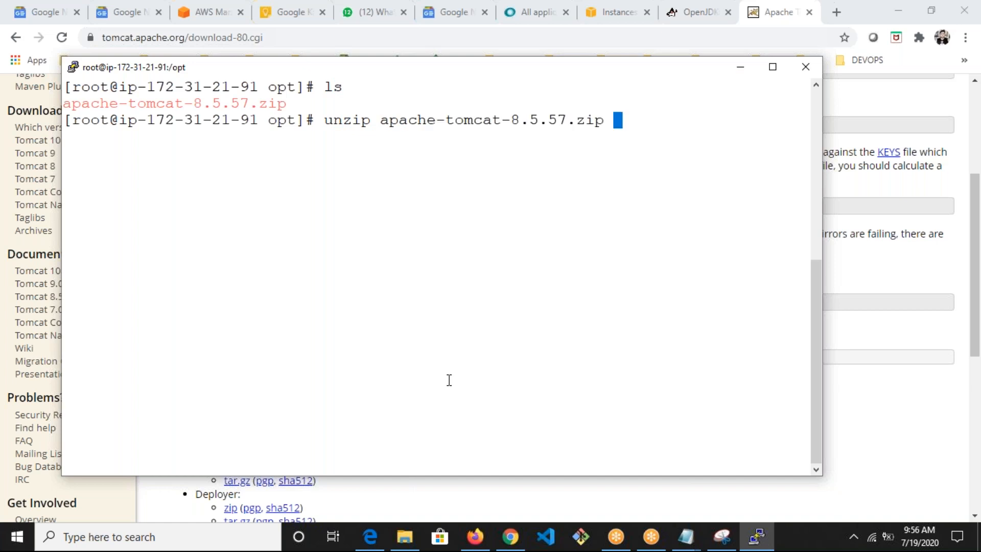
{"action": "key", "text": "Return"}
Step: Install the unzip package with "yum install unzip" and approve the installation
{"action": "type", "text": "yum install"}
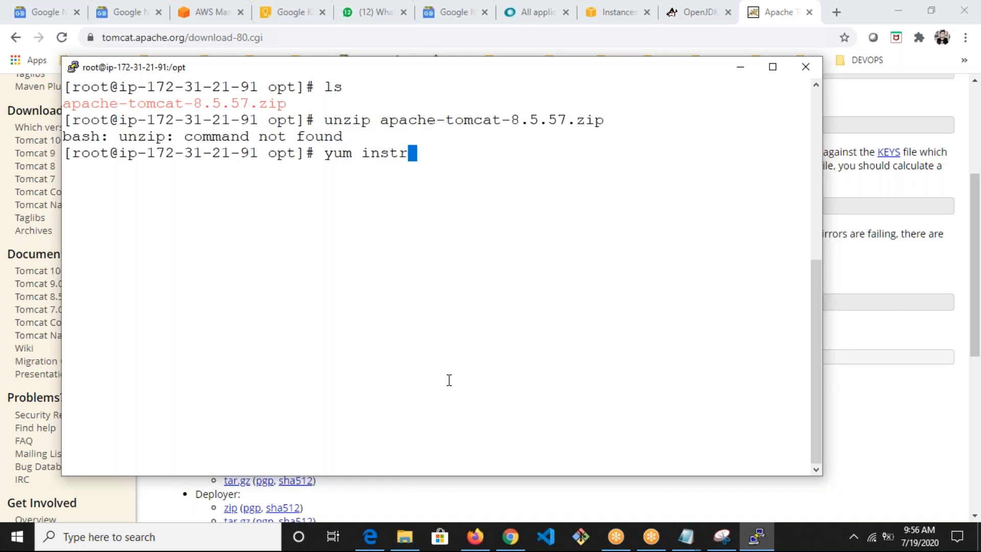
{"action": "key", "text": "BackSpace"}
{"action": "key", "text": "BackSpace"}
{"action": "key", "text": "BackSpace"}
{"action": "key", "text": "BackSpace"}
{"action": "type", "text": "r"}
{"action": "key", "text": "BackSpace"}
{"action": "type", "text": "all unzip"}
{"action": "key", "text": "Return"}
{"action": "type", "text": "y"}
{"action": "key", "text": "Return"}
Step: Extract apache-tomcat-8.5.57.zip in /opt, clear the terminal and list the directory
{"action": "type", "text": "clear"}
{"action": "key", "text": "Return"}
{"action": "type", "text": "unzip apa"}
{"action": "key", "text": "Tab"}
{"action": "key", "text": "Return"}
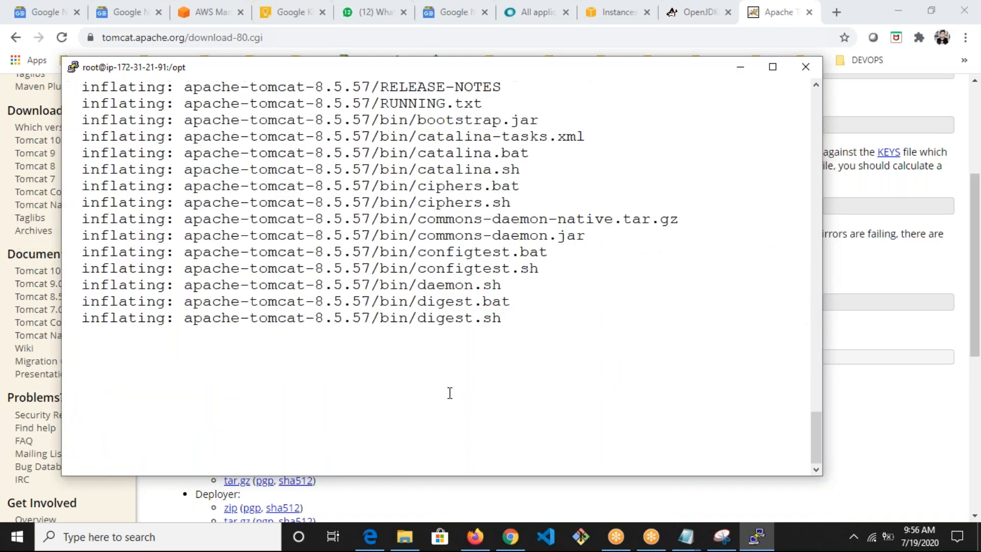
{"action": "type", "text": "clear"}
{"action": "key", "text": "Return"}
{"action": "type", "text": "ls"}
{"action": "key", "text": "Return"}
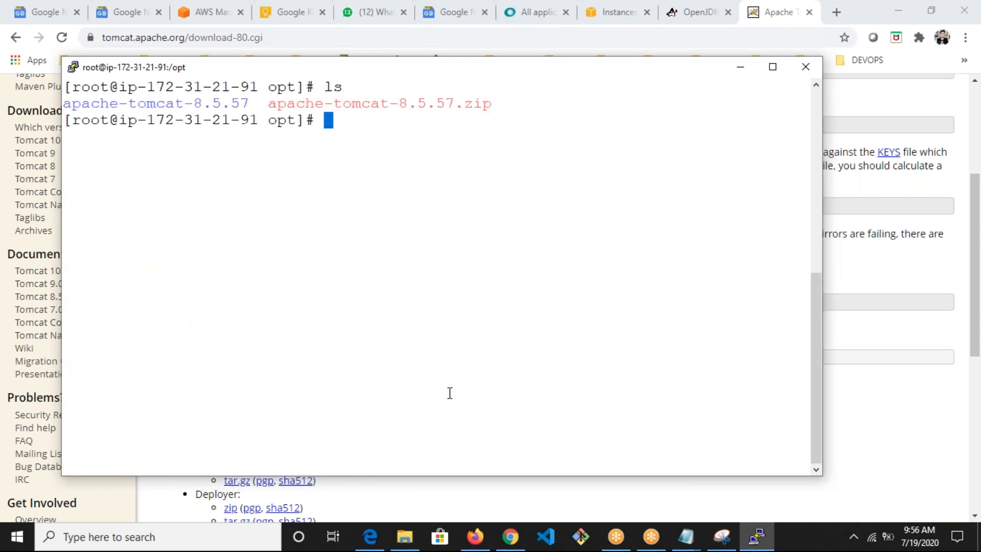
Step: Change into the apache-tomcat-8.5.57 directory and list its contents
{"action": "left_click_drag", "start_coordinate": [124, 97], "coordinate": [124, 88]}
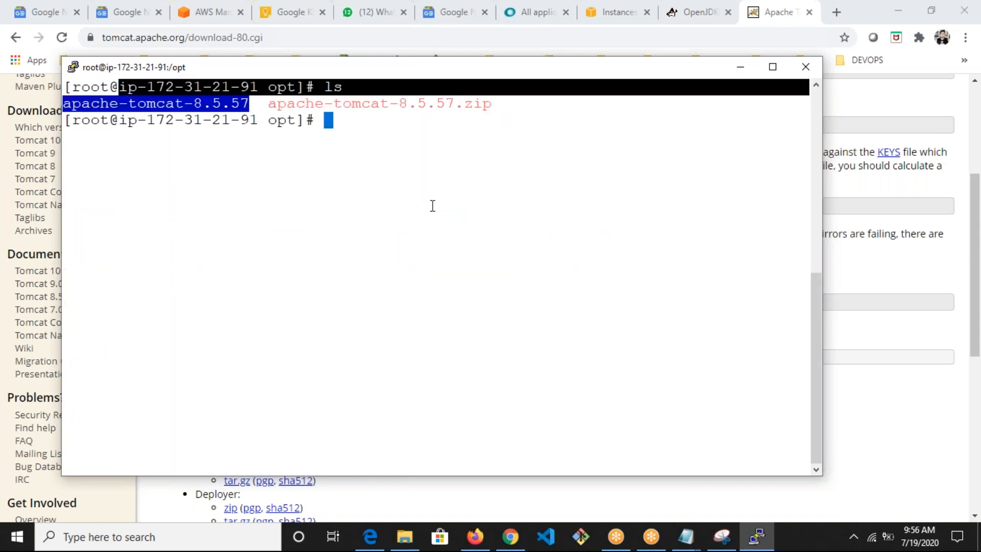
{"action": "double_click", "coordinate": [209, 105]}
{"action": "left_click", "coordinate": [209, 106]}
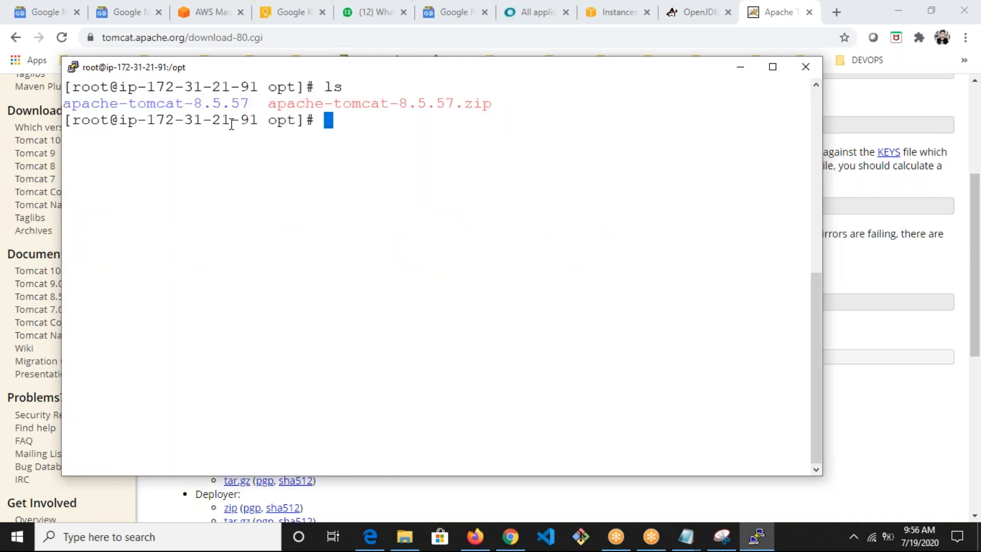
{"action": "double_click", "coordinate": [210, 107]}
{"action": "type", "text": "cd"}
{"action": "right_click", "coordinate": [351, 193]}
{"action": "key", "text": "Return"}
{"action": "type", "text": "l"}
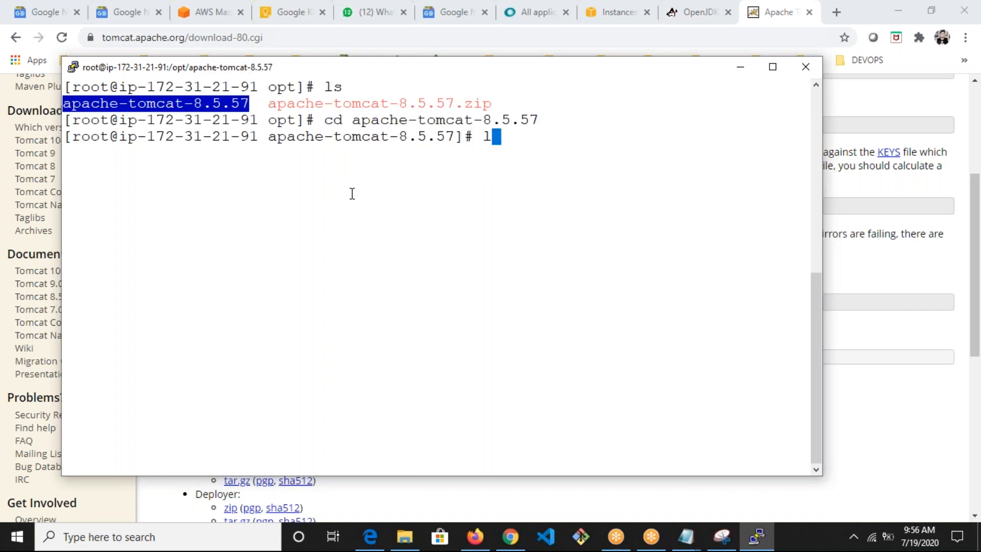
{"action": "type", "text": "s"}
{"action": "key", "text": "Return"}
{"action": "left_click_drag", "start_coordinate": [105, 152], "coordinate": [462, 166]}
{"action": "left_click", "coordinate": [463, 213]}
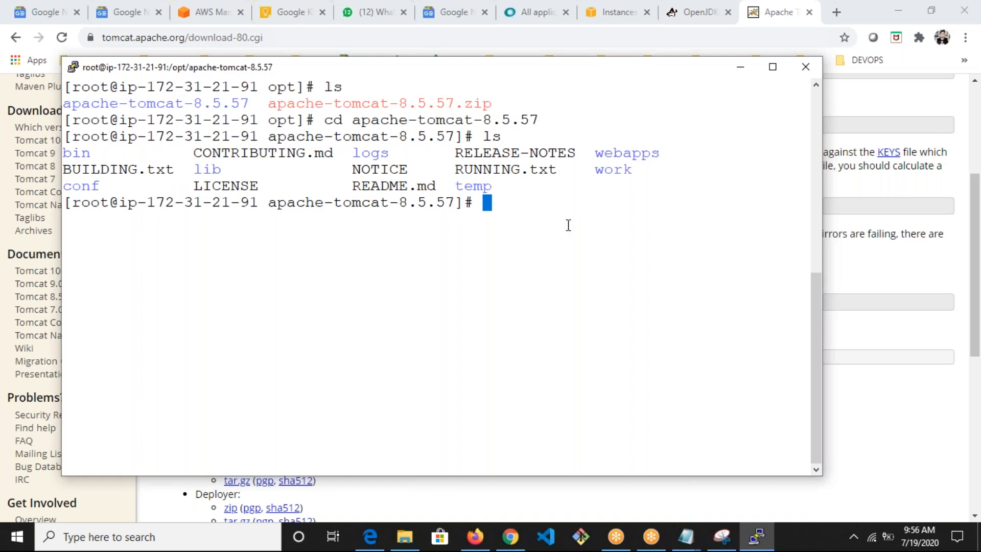
Step: Change into Tomcat's webapps directory and list its contents
{"action": "double_click", "coordinate": [614, 159]}
{"action": "type", "text": "cd"}
{"action": "right_click", "coordinate": [558, 221]}
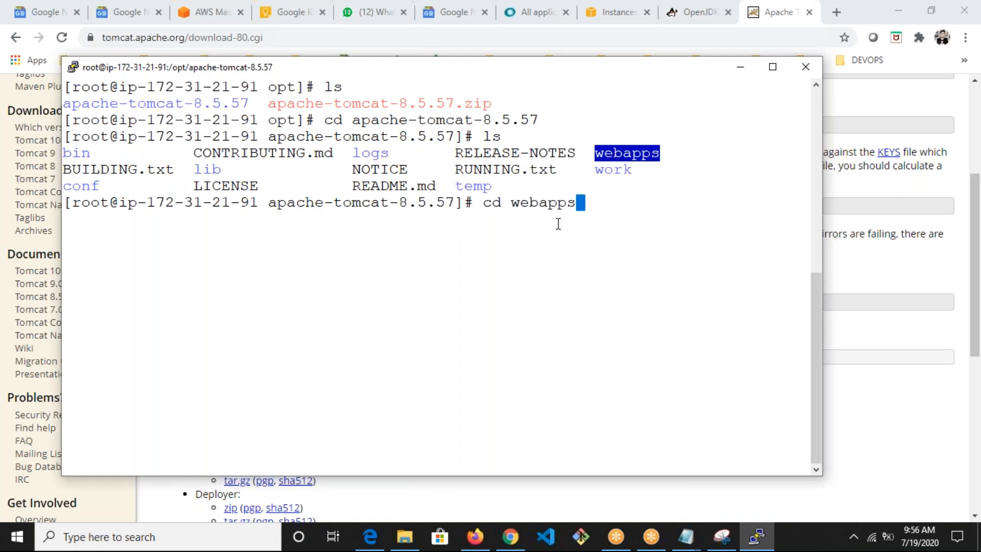
{"action": "key", "text": "Return"}
{"action": "type", "text": "ls"}
{"action": "key", "text": "Return"}
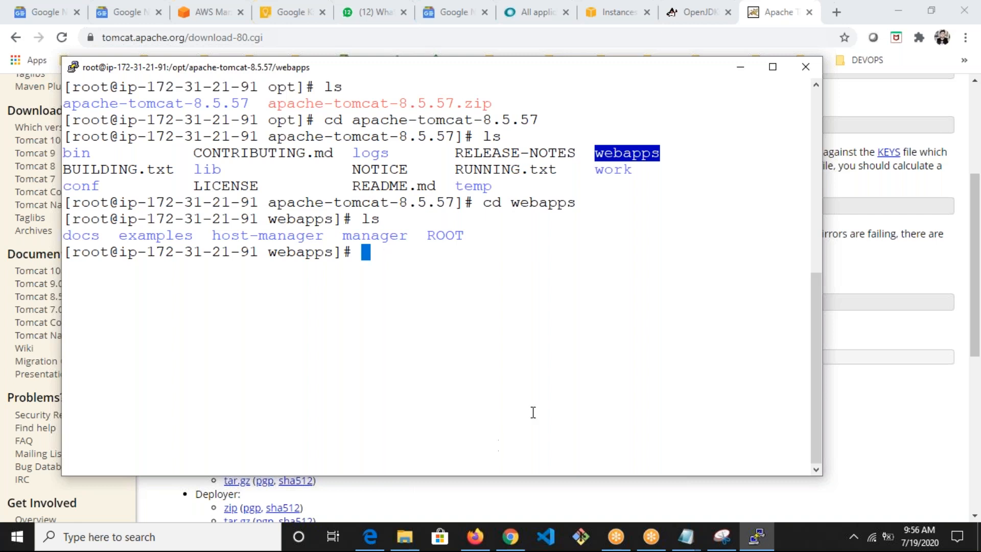
Step: Switch to Chrome and open devopsschool.com/notes/ in a new tab
{"action": "left_click", "coordinate": [777, 15]}
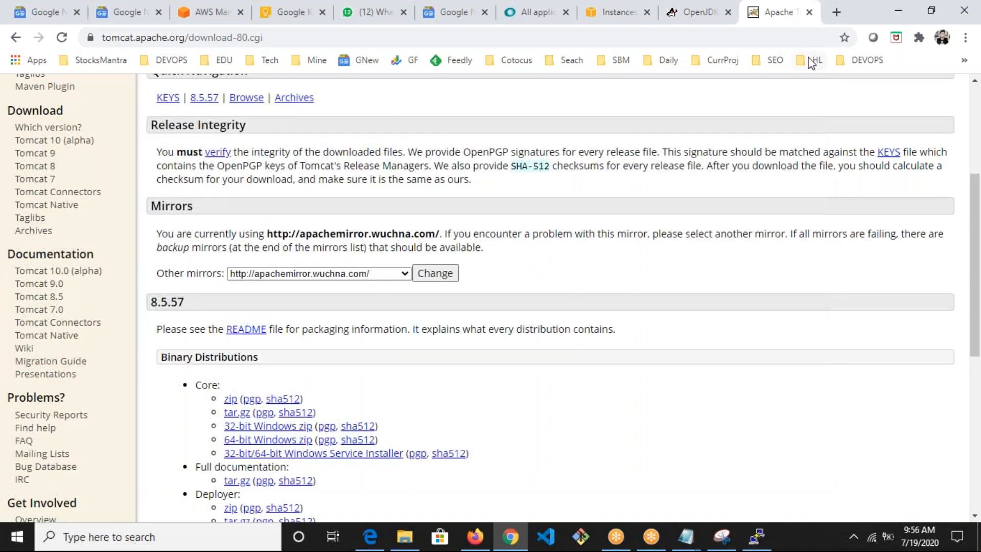
{"action": "left_click", "coordinate": [838, 14]}
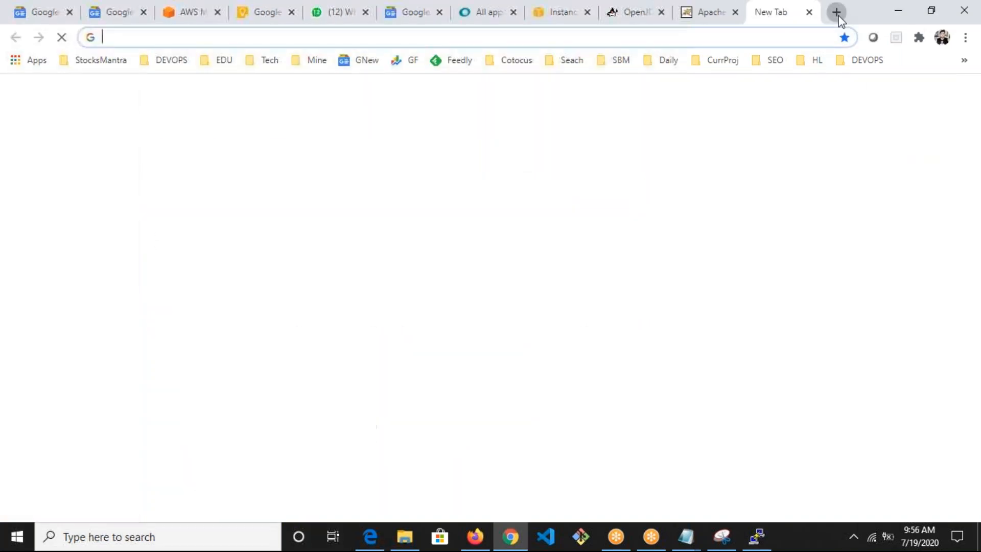
{"action": "type", "text": "devopsschool.co"}
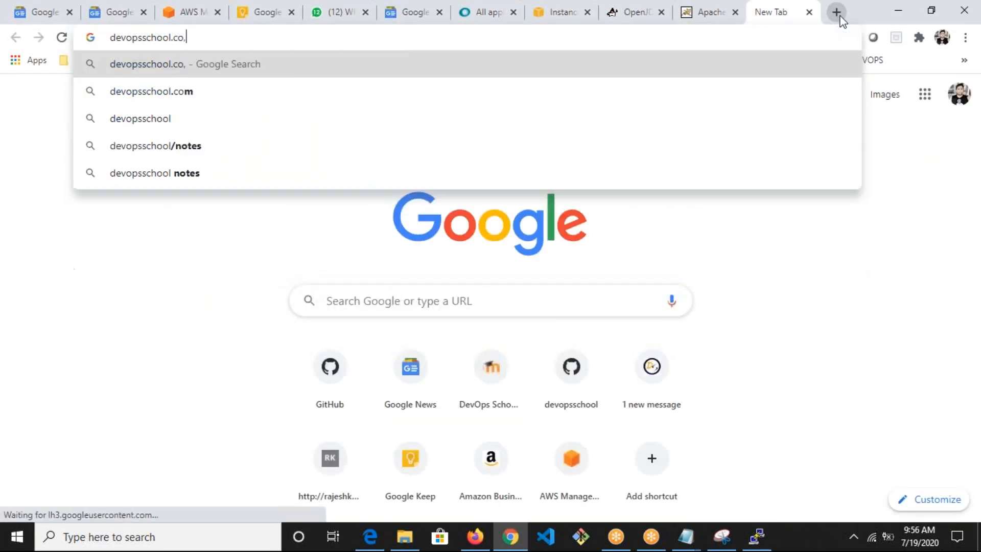
{"action": "type", "text": "m/n"}
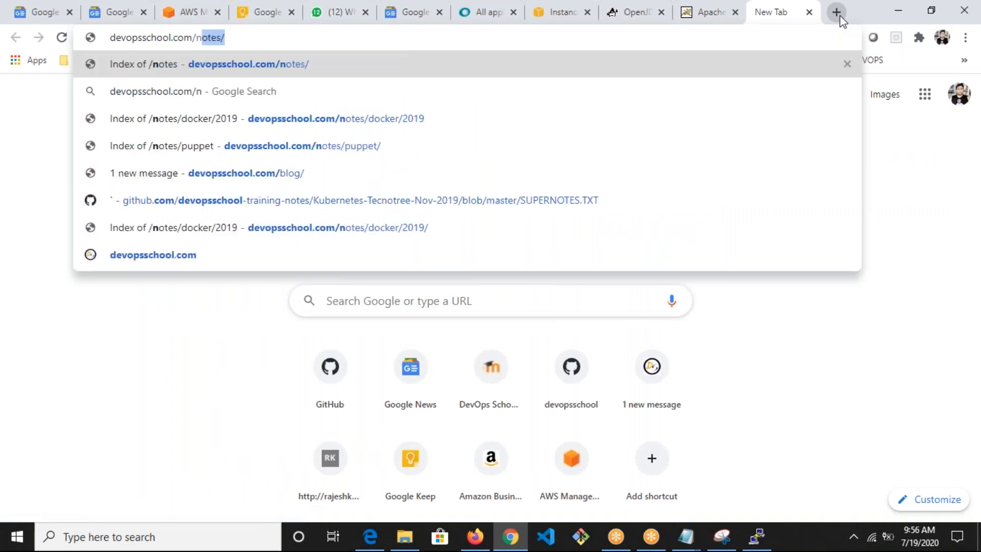
{"action": "key", "text": "BackSpace"}
{"action": "type", "text": "notes/"}
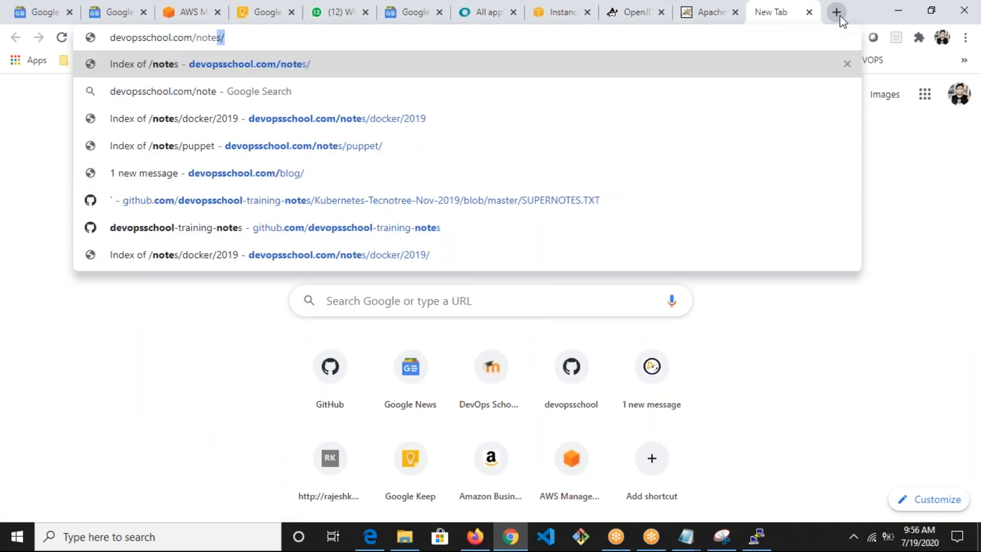
{"action": "key", "text": "Return"}
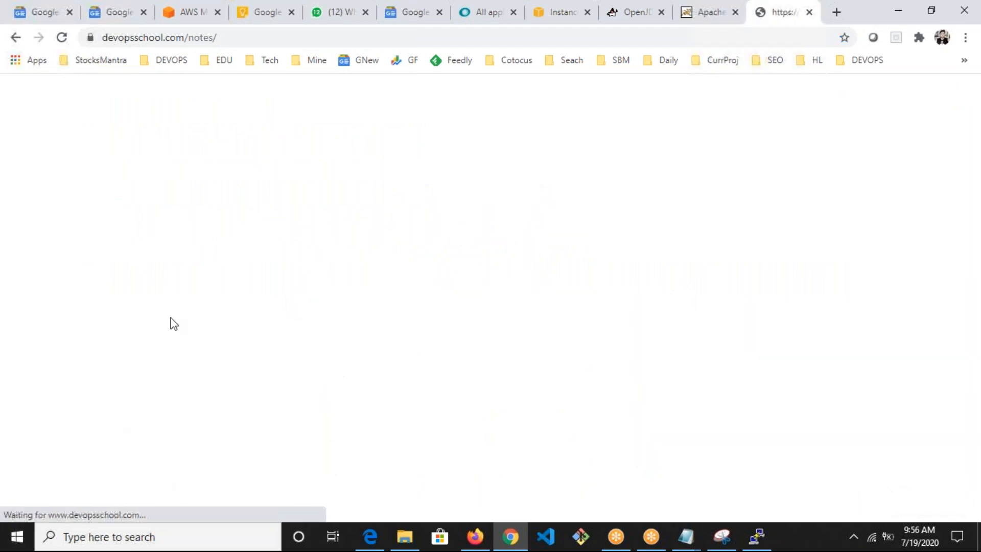
Step: Search the notes index page for "new" and look through the folder list
{"action": "key", "text": "ctrl+f"}
{"action": "type", "text": "new"}
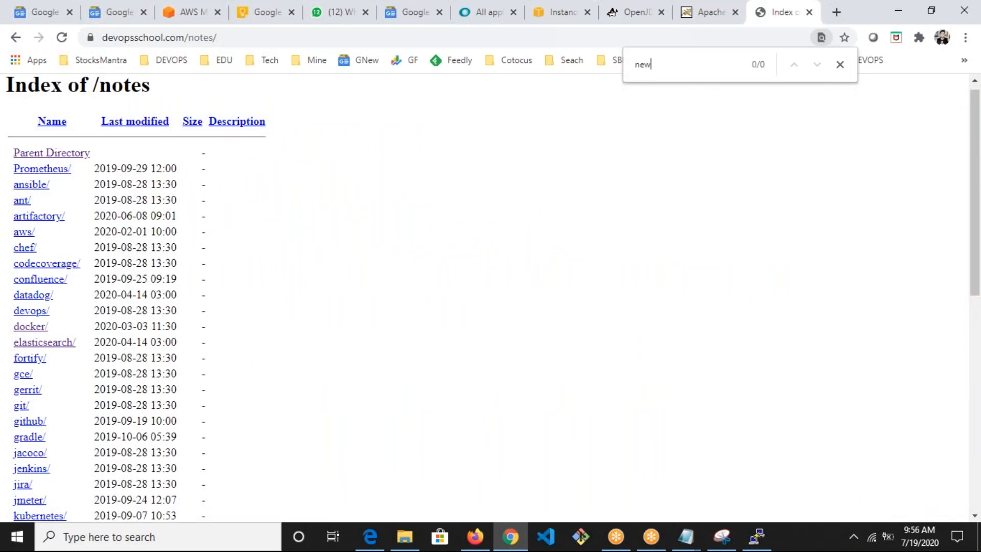
{"action": "scroll", "coordinate": [193, 368], "scroll_direction": "down", "scroll_amount": 9}
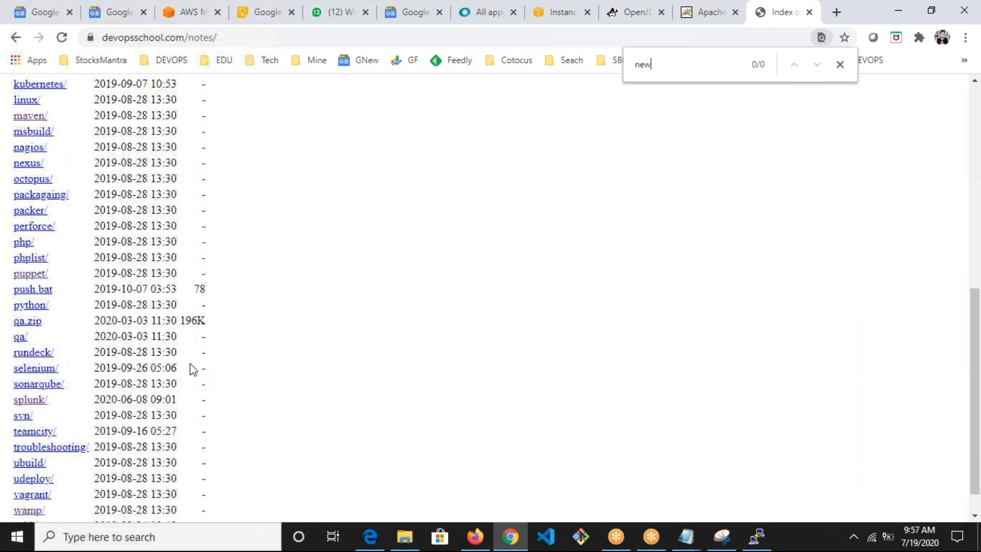
{"action": "scroll", "coordinate": [38, 477], "scroll_direction": "up", "scroll_amount": 5}
{"action": "scroll", "coordinate": [35, 465], "scroll_direction": "down", "scroll_amount": 5}
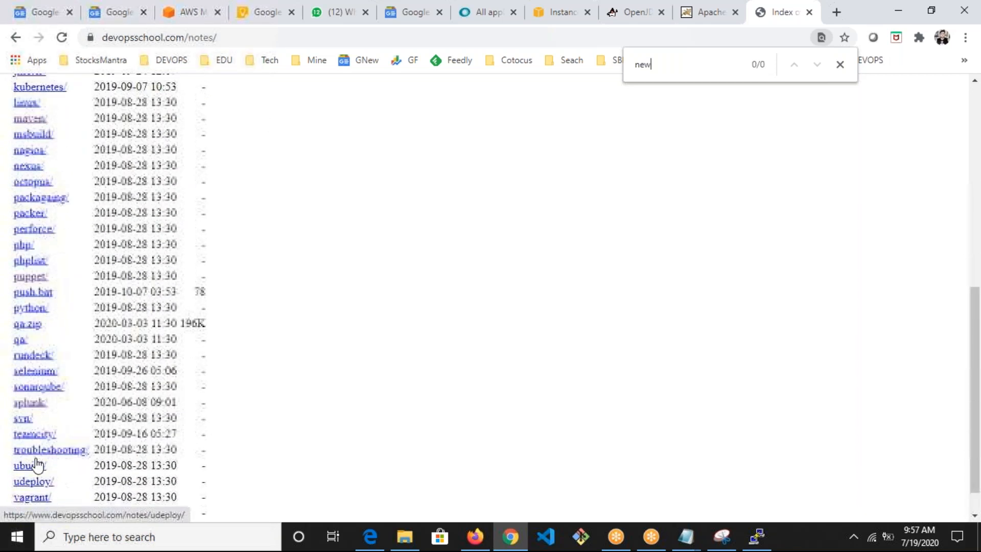
Step: Switch to File Explorer and check the newrelic folder and its ref subfolder for the needed files
{"action": "left_click", "coordinate": [406, 538]}
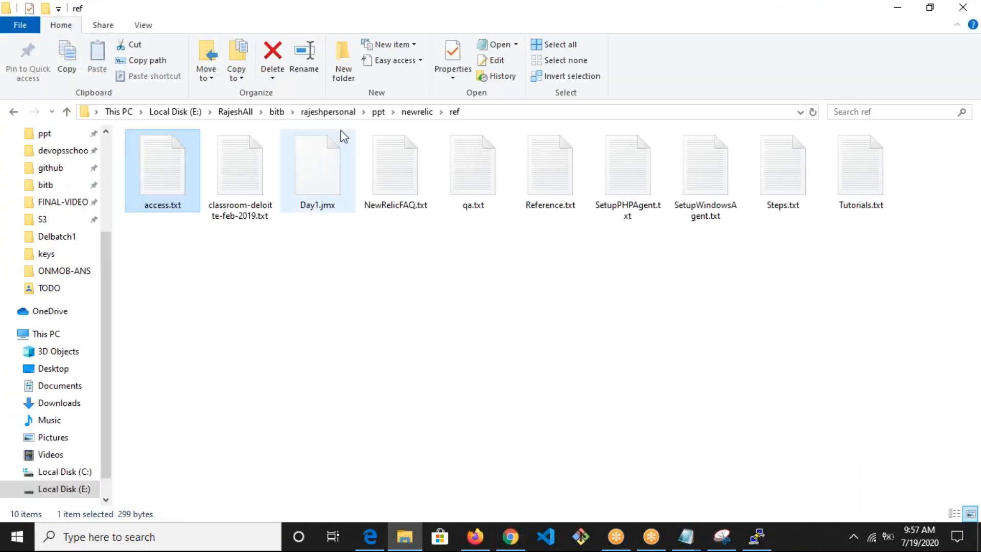
{"action": "left_click", "coordinate": [418, 112]}
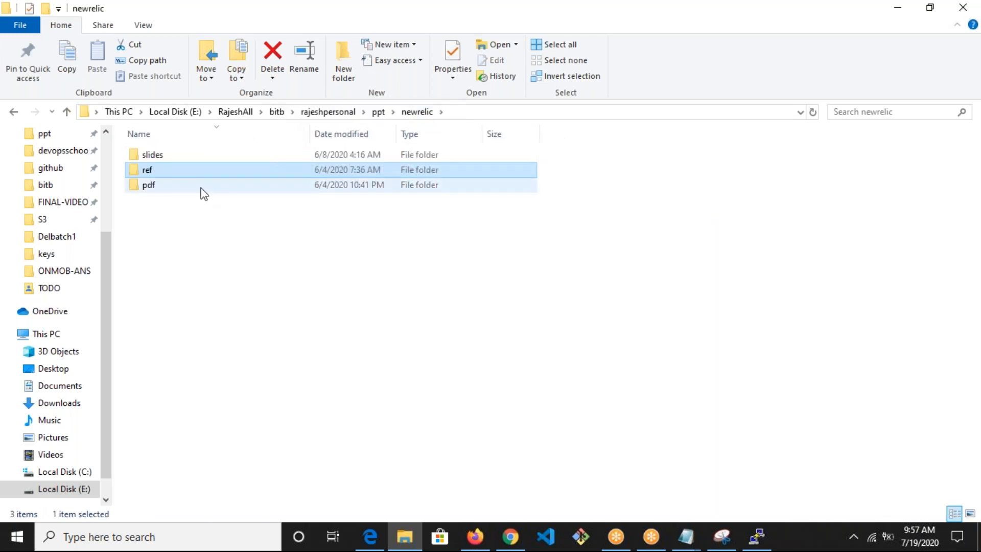
{"action": "double_click", "coordinate": [150, 171]}
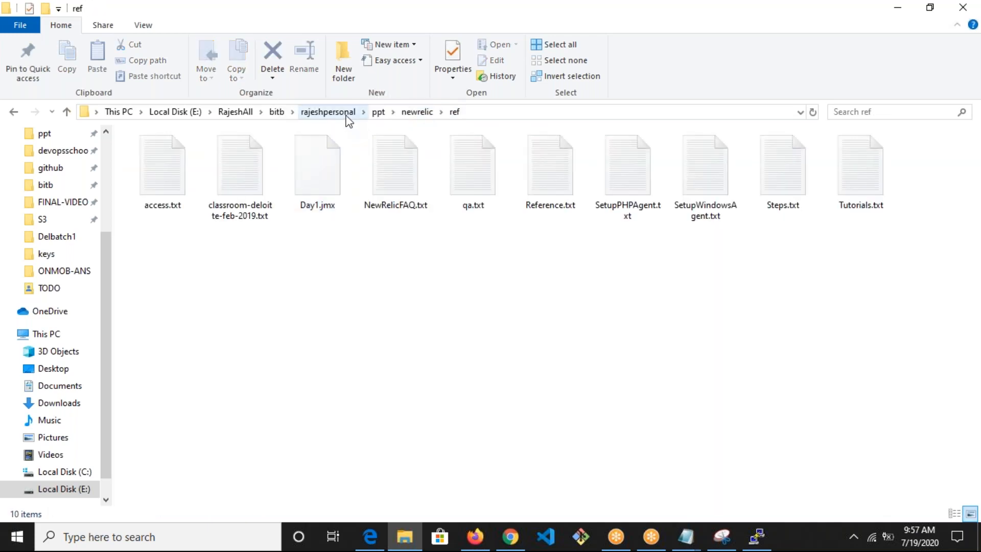
{"action": "scroll", "coordinate": [77, 240], "scroll_direction": "up", "scroll_amount": 2}
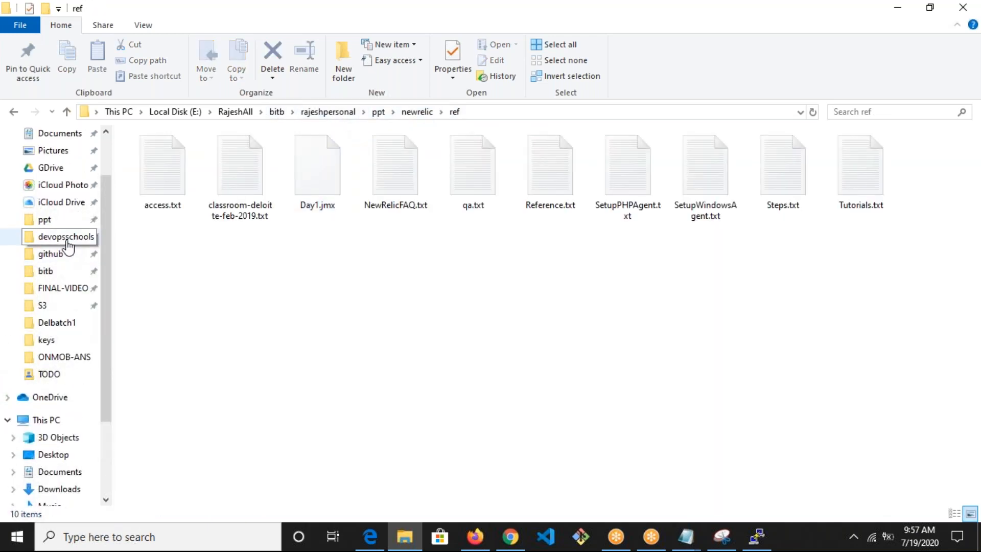
Step: Browse devopsschools > devopsschool-tutorial > newrelic and view the contents of its images folder
{"action": "left_click", "coordinate": [64, 238]}
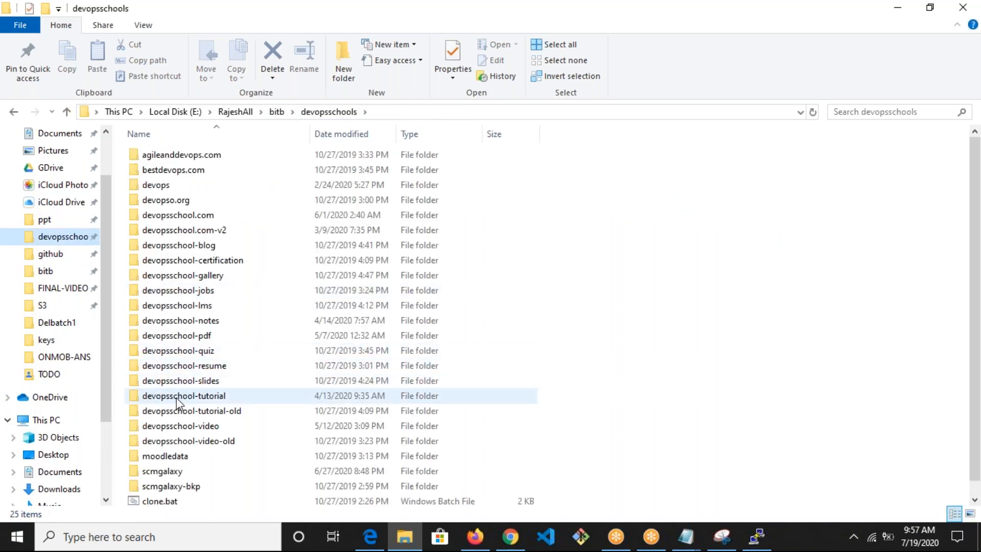
{"action": "double_click", "coordinate": [178, 398]}
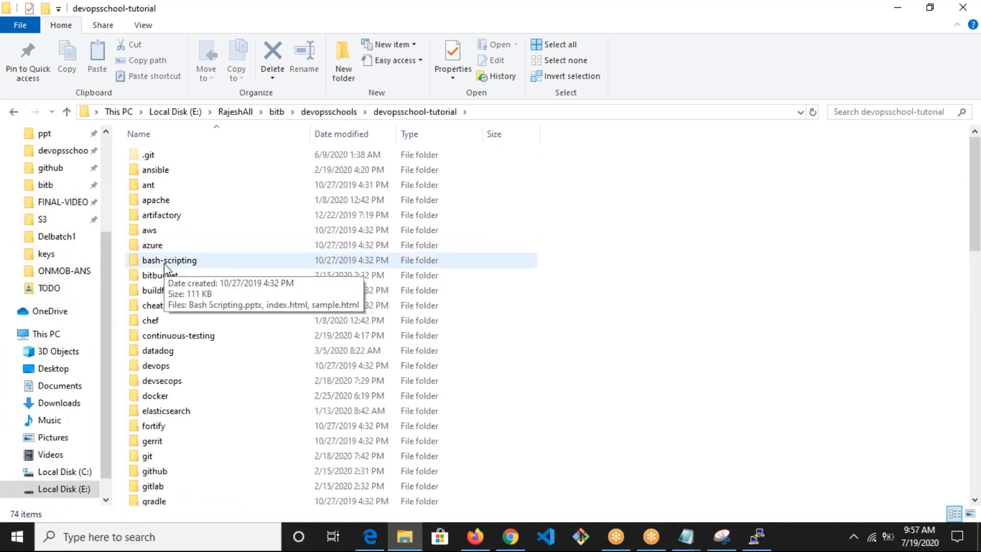
{"action": "key", "text": "n"}
{"action": "double_click", "coordinate": [166, 184]}
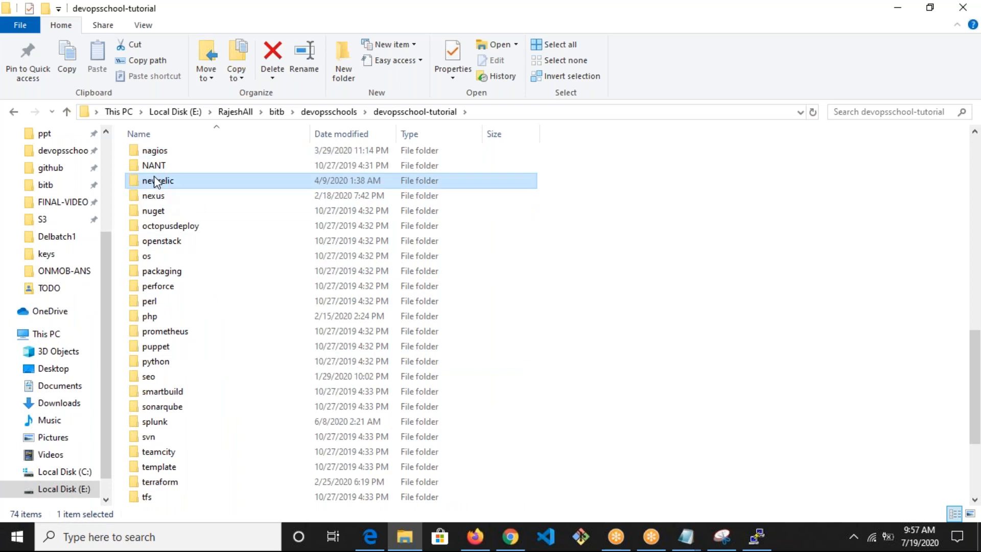
{"action": "double_click", "coordinate": [160, 155]}
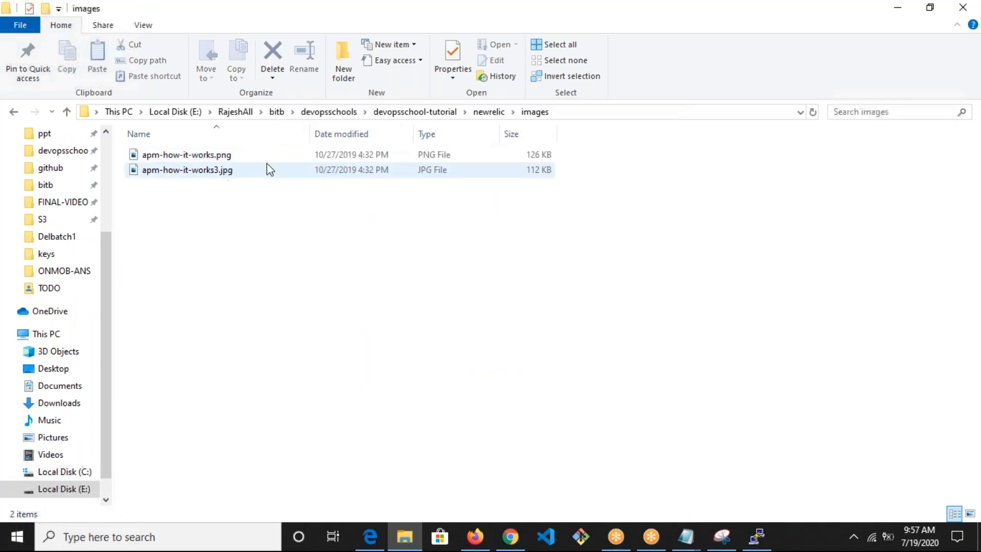
Step: Return to the devopsschools folder and look through the folders in devopsschool-notes
{"action": "left_click", "coordinate": [485, 113]}
{"action": "left_click", "coordinate": [409, 114]}
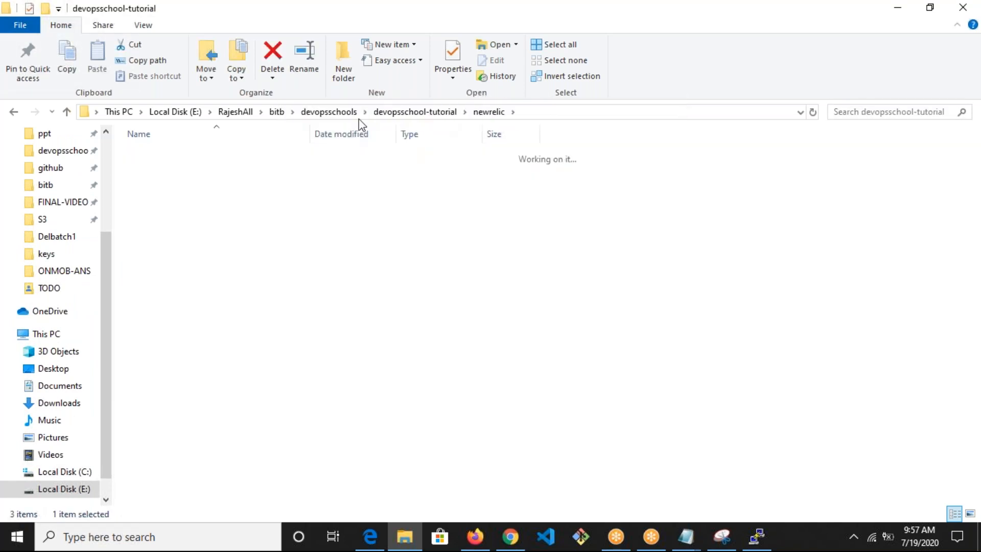
{"action": "left_click", "coordinate": [348, 114]}
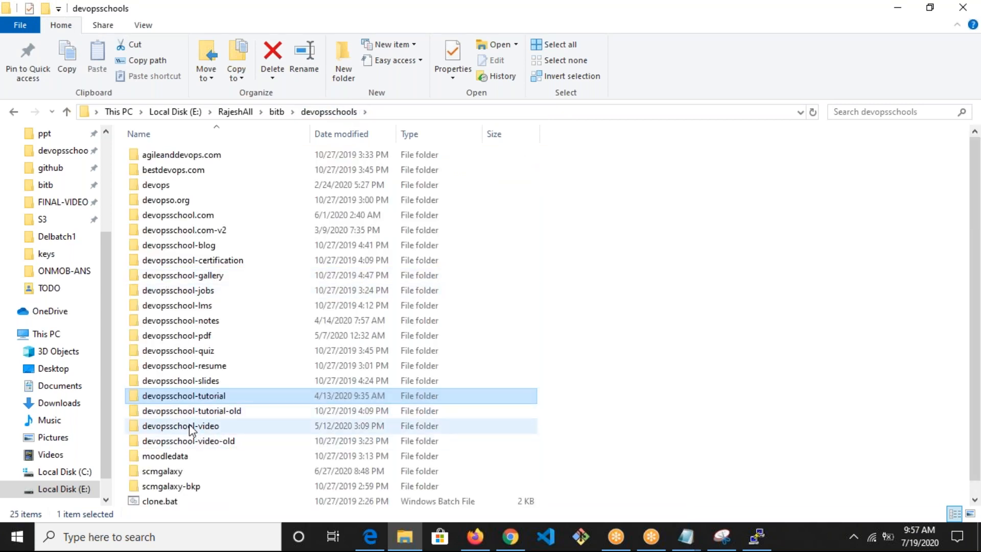
{"action": "double_click", "coordinate": [167, 320]}
{"action": "scroll", "coordinate": [164, 400], "scroll_direction": "down", "scroll_amount": 2}
{"action": "scroll", "coordinate": [61, 321], "scroll_direction": "up", "scroll_amount": 1}
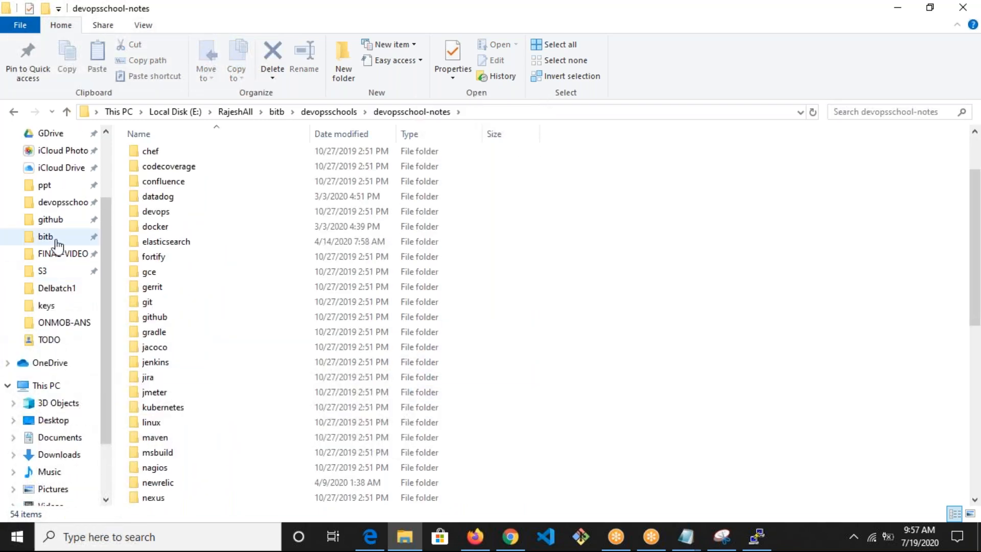
Step: Open the ref folder inside ppt > newrelic and view its files
{"action": "left_click", "coordinate": [42, 191]}
{"action": "scroll", "coordinate": [186, 431], "scroll_direction": "down", "scroll_amount": 3}
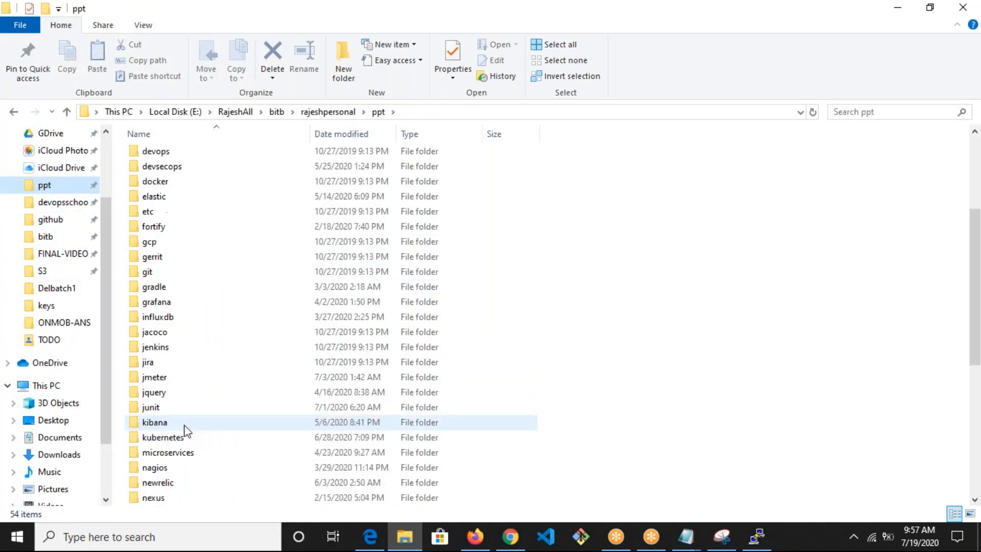
{"action": "left_click", "coordinate": [161, 483]}
{"action": "double_click", "coordinate": [161, 483]}
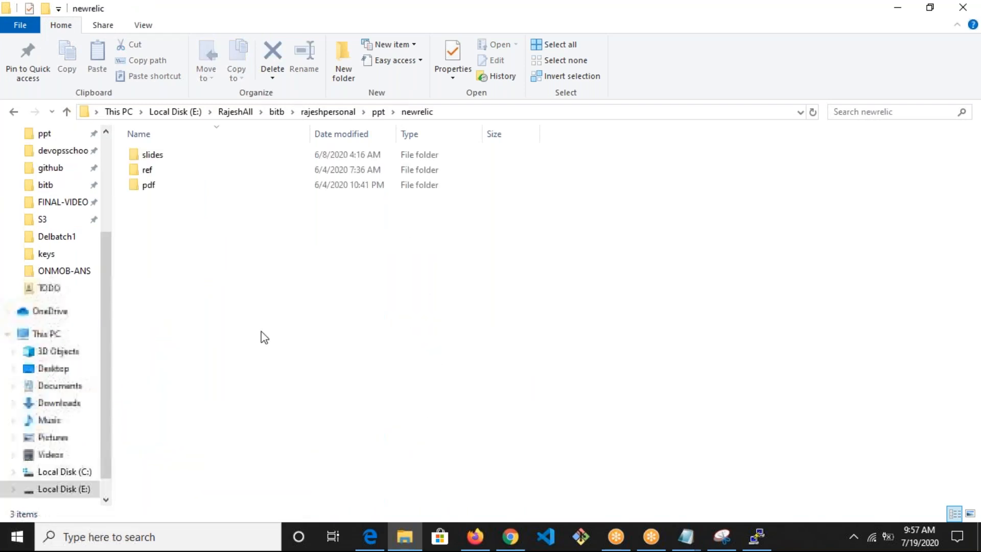
{"action": "double_click", "coordinate": [147, 169]}
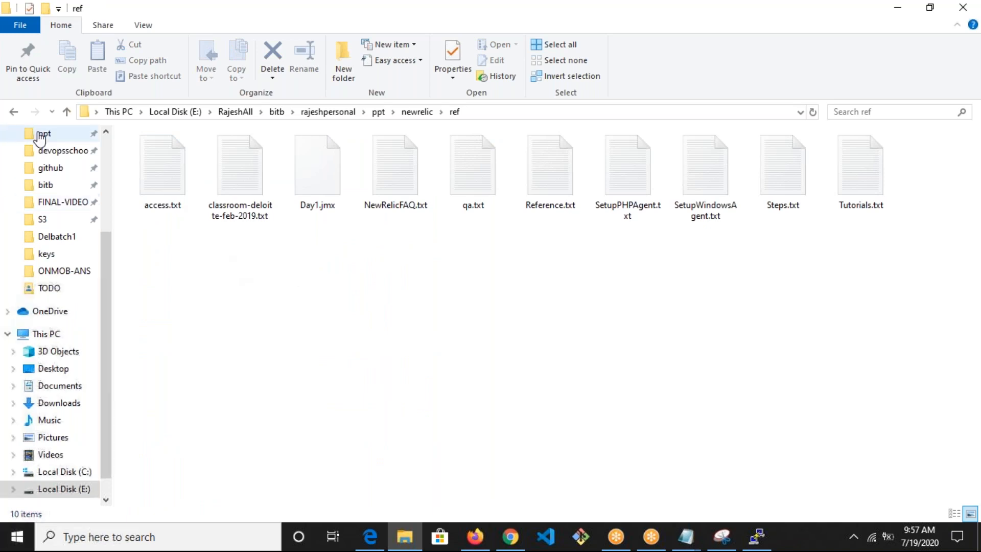
Step: Check the slides and ref subfolders of the newrelic folder, then return to newrelic
{"action": "left_click", "coordinate": [18, 110]}
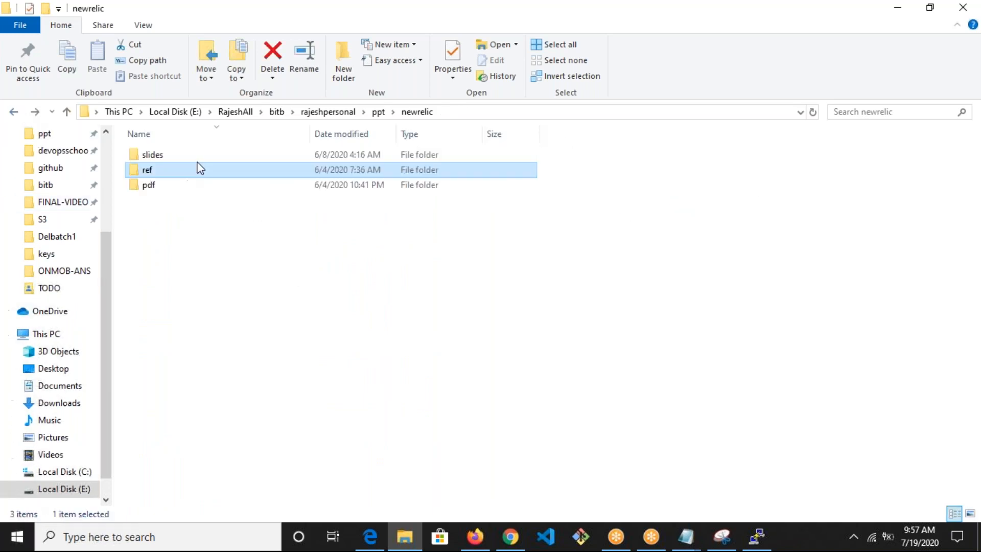
{"action": "double_click", "coordinate": [150, 155]}
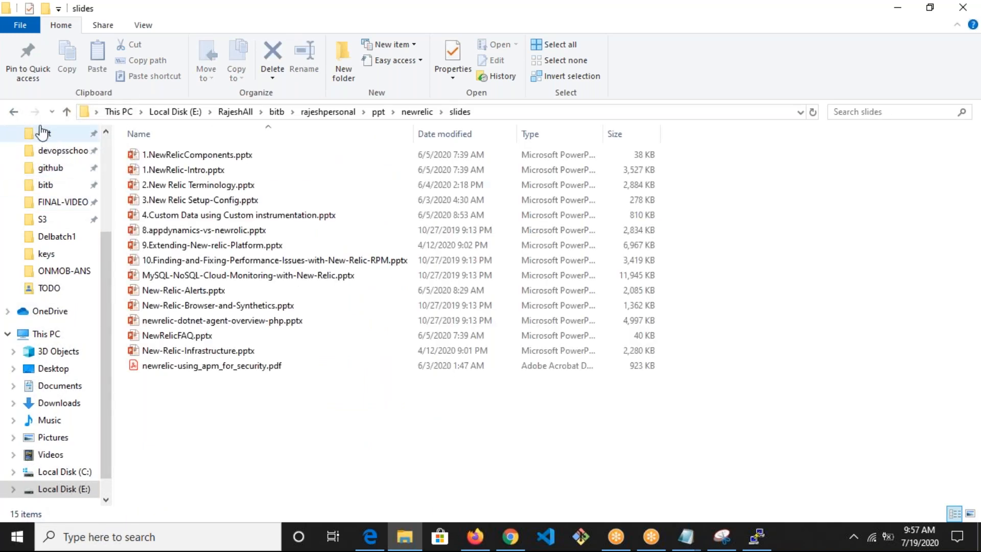
{"action": "left_click", "coordinate": [15, 113]}
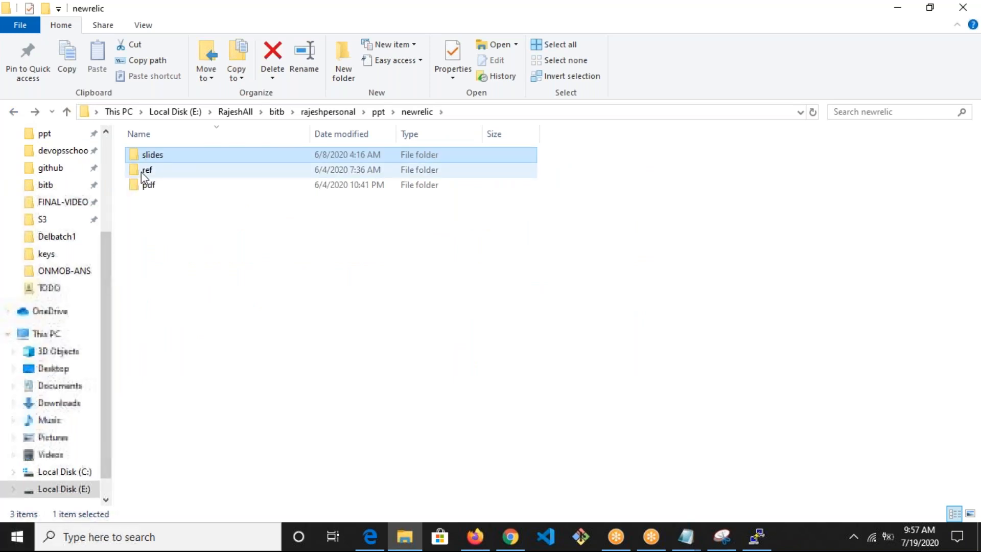
{"action": "double_click", "coordinate": [141, 170]}
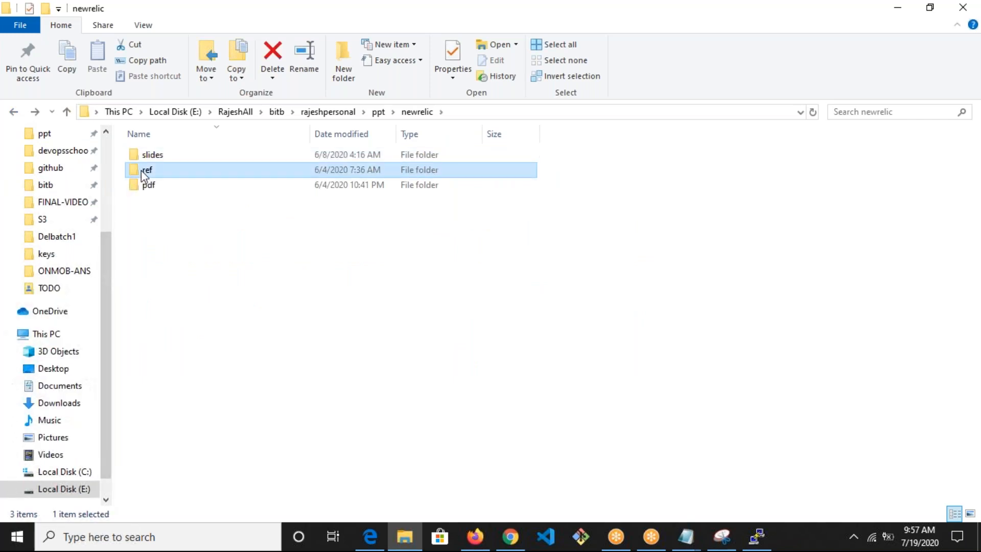
{"action": "left_click", "coordinate": [14, 113]}
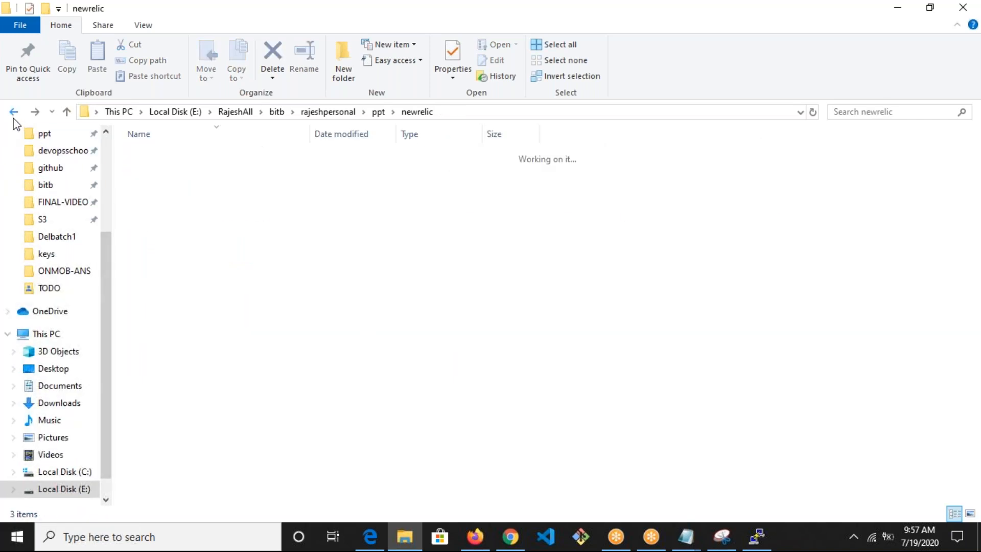
Step: Recheck the notes index in Chrome, return to File Explorer and open devopsschools > devopsschool-notes > newrelic
{"action": "left_click", "coordinate": [510, 536]}
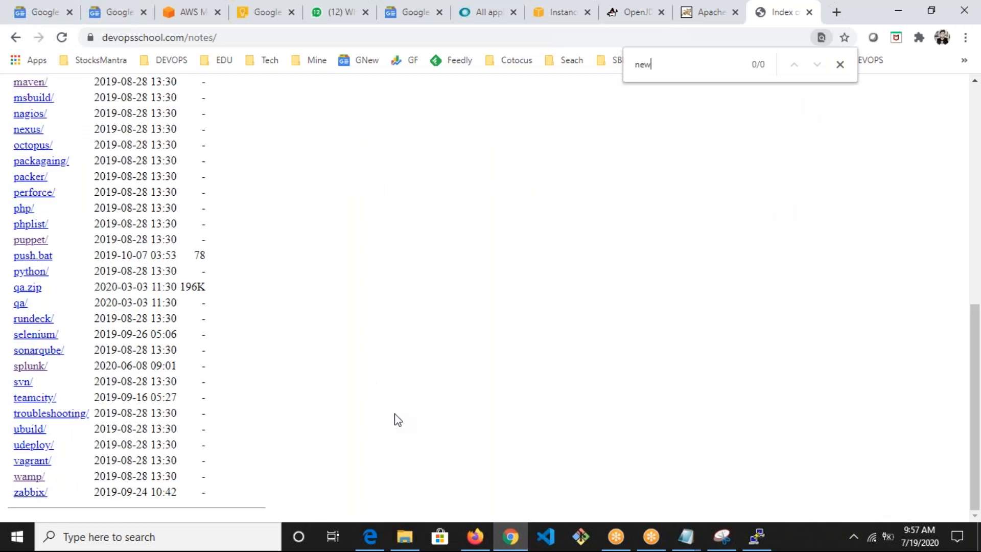
{"action": "key", "text": "alt+Tab"}
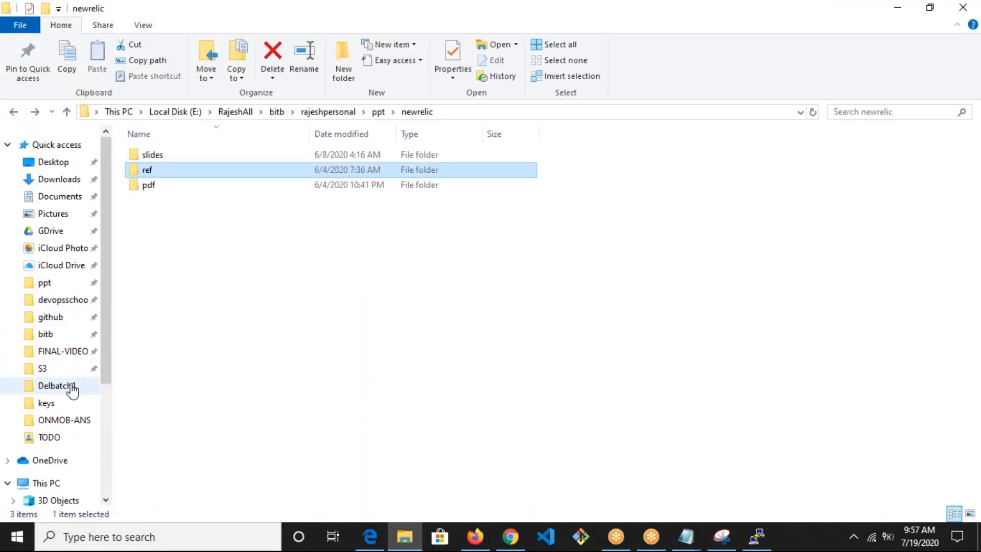
{"action": "left_click", "coordinate": [56, 300]}
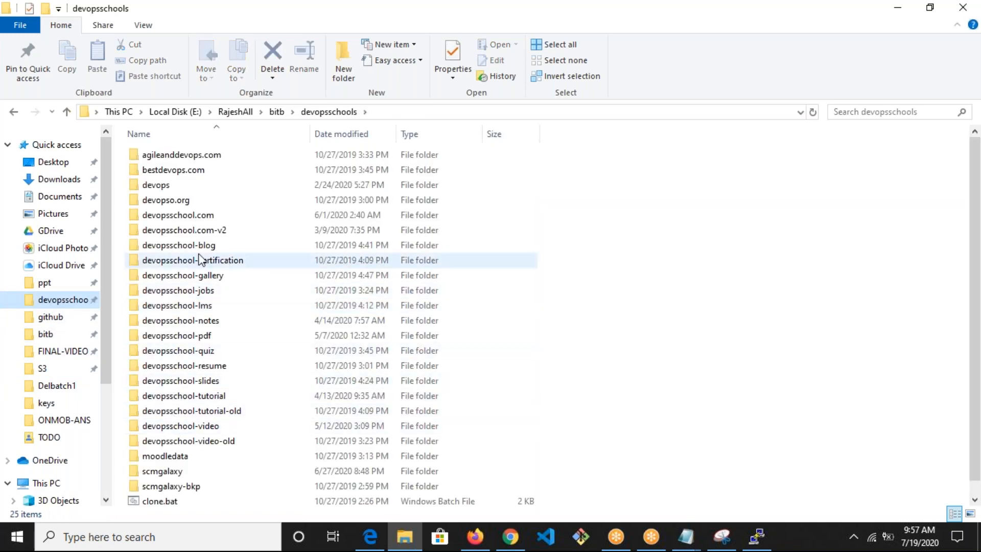
{"action": "double_click", "coordinate": [175, 315]}
{"action": "scroll", "coordinate": [204, 384], "scroll_direction": "down", "scroll_amount": 7}
{"action": "scroll", "coordinate": [200, 401], "scroll_direction": "down", "scroll_amount": 3}
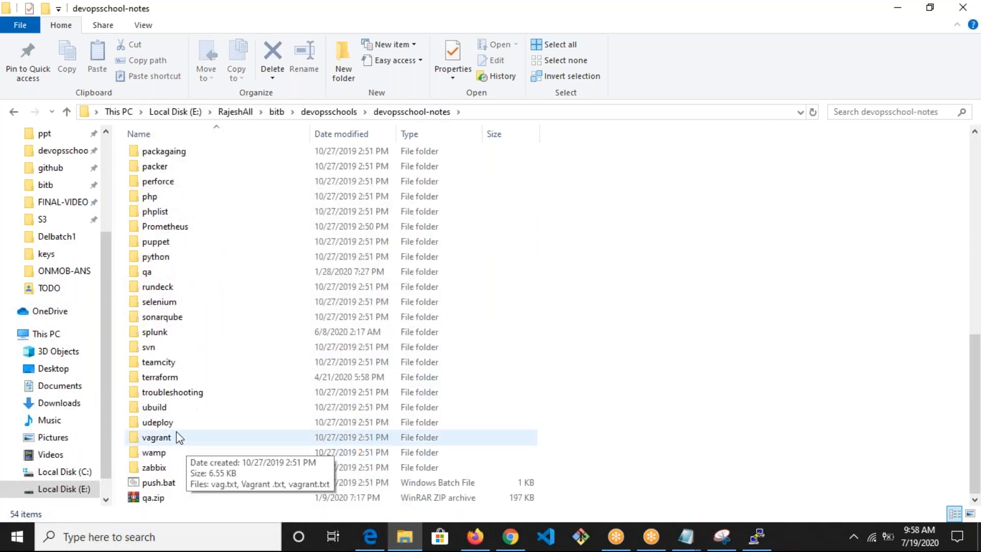
{"action": "left_click", "coordinate": [166, 416]}
{"action": "key", "text": "n"}
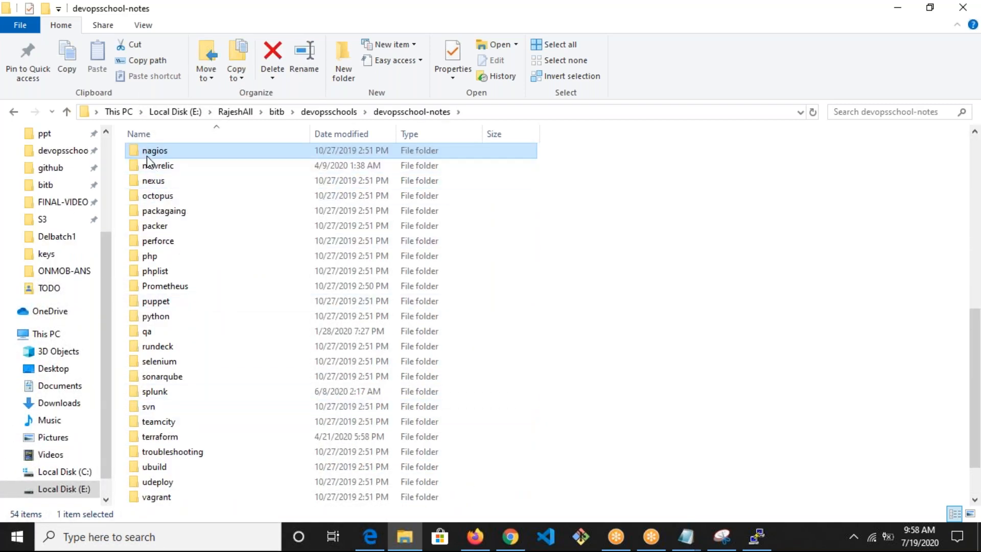
{"action": "double_click", "coordinate": [185, 169]}
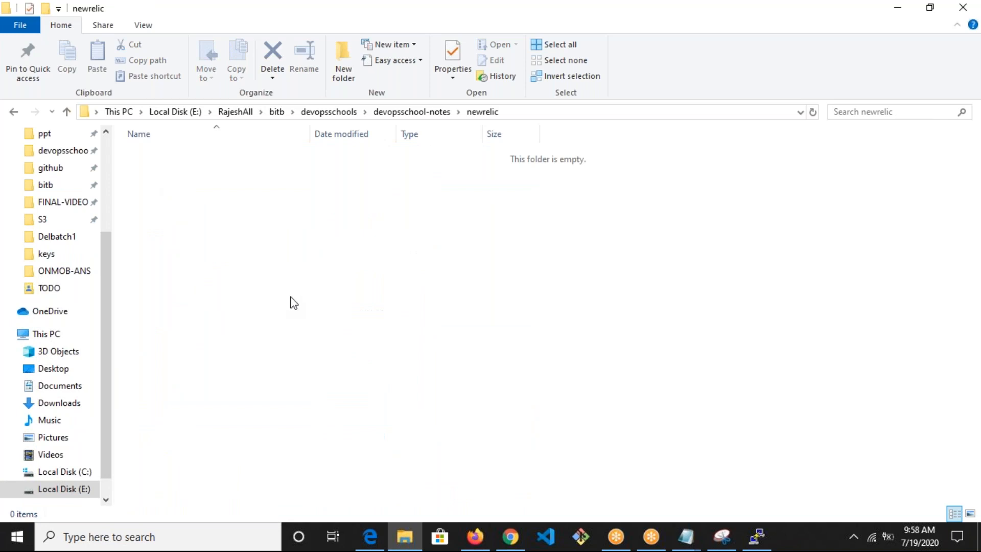
Step: Switch to Chrome and open the bookmarked devopsschool-training-notes GitHub page in a new tab
{"action": "key", "text": "alt+Tab"}
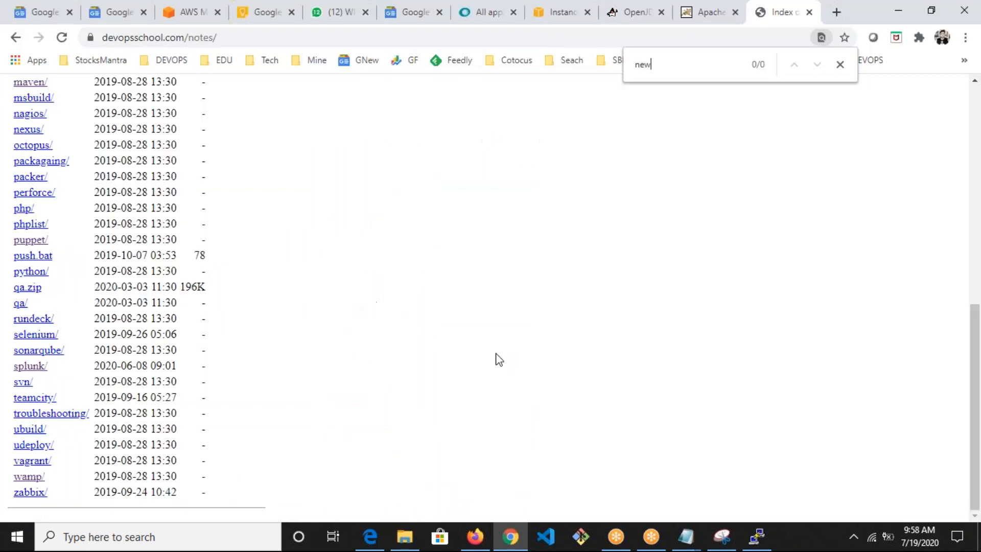
{"action": "left_click", "coordinate": [837, 12]}
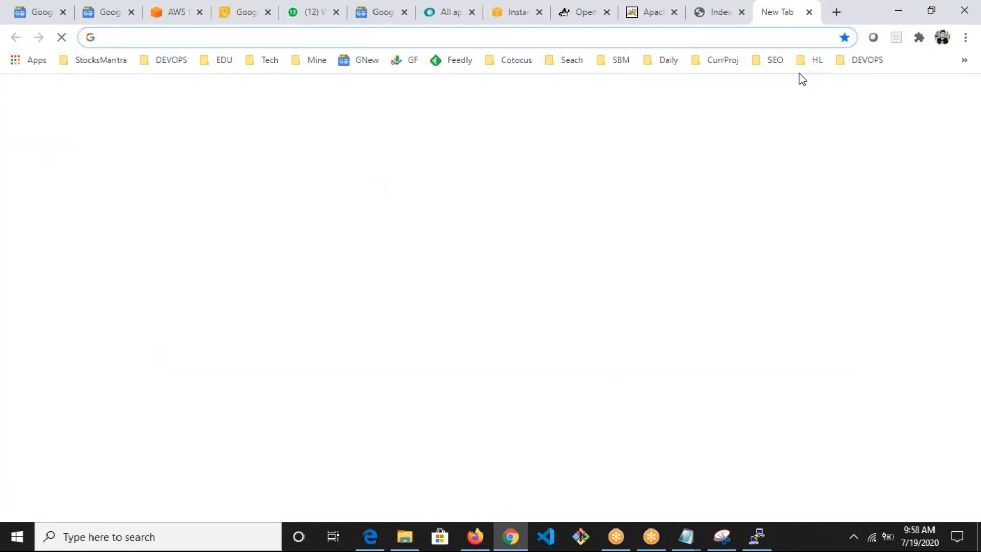
{"action": "left_click", "coordinate": [661, 61]}
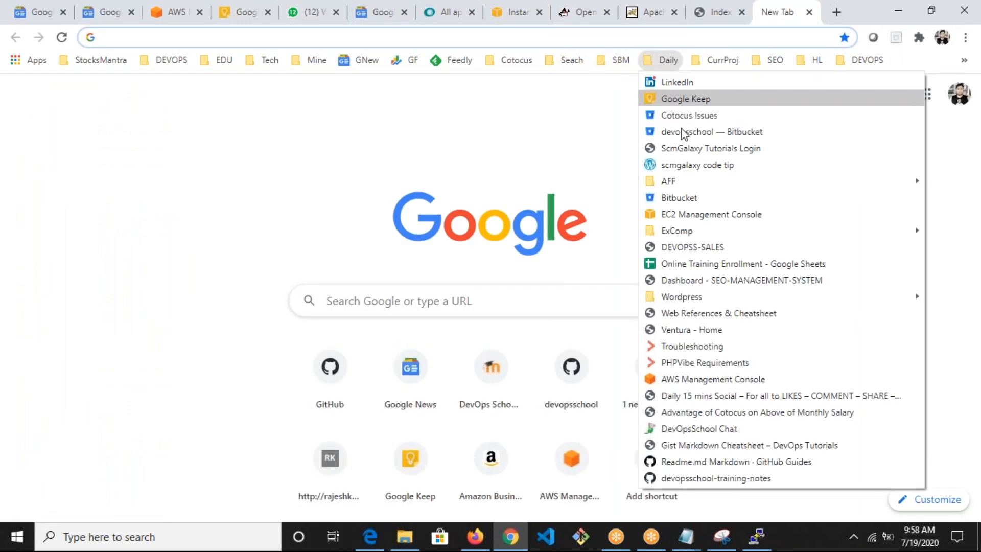
{"action": "left_click", "coordinate": [708, 483]}
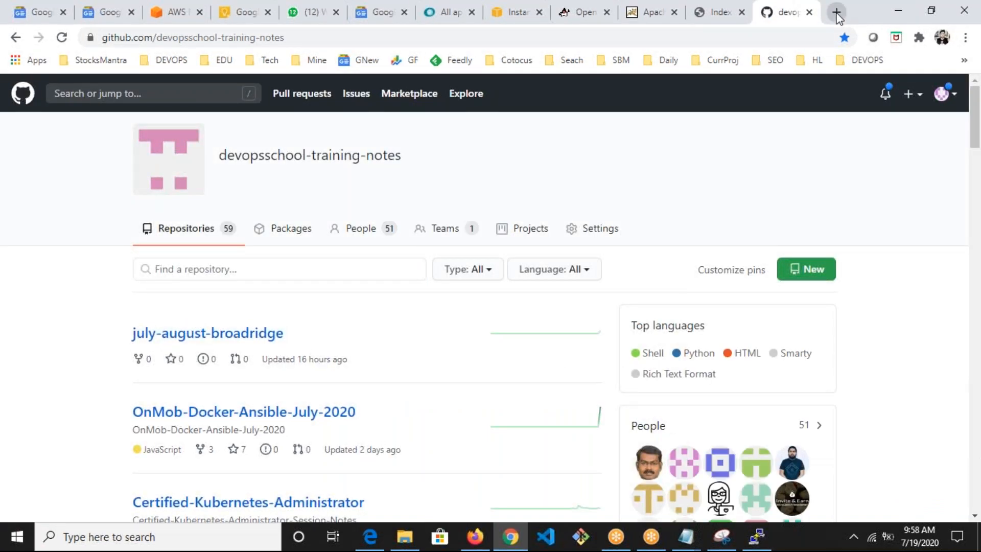
Step: Open the github.com dashboard in another new tab
{"action": "left_click", "coordinate": [837, 12]}
{"action": "left_click", "coordinate": [667, 61]}
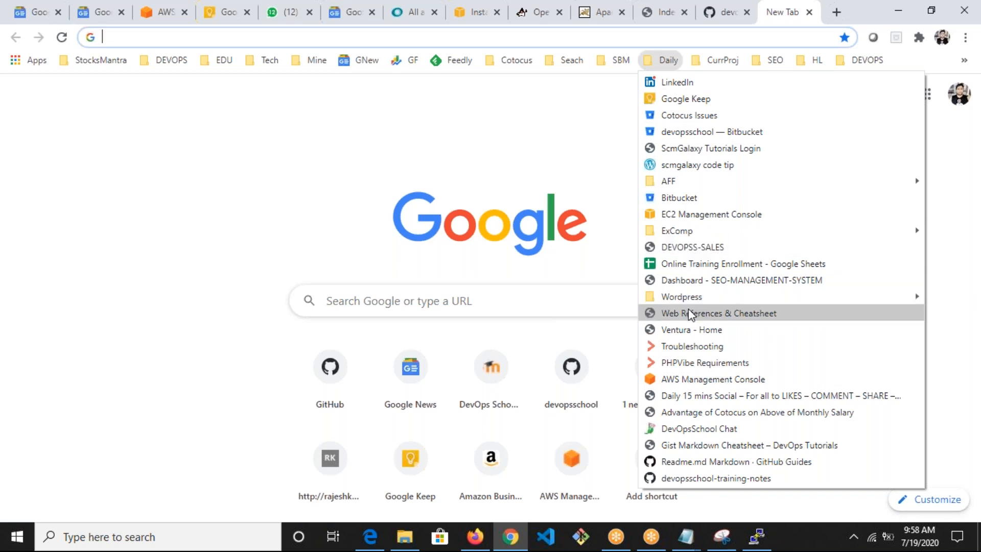
{"action": "left_click", "coordinate": [490, 153]}
{"action": "left_click", "coordinate": [285, 40]}
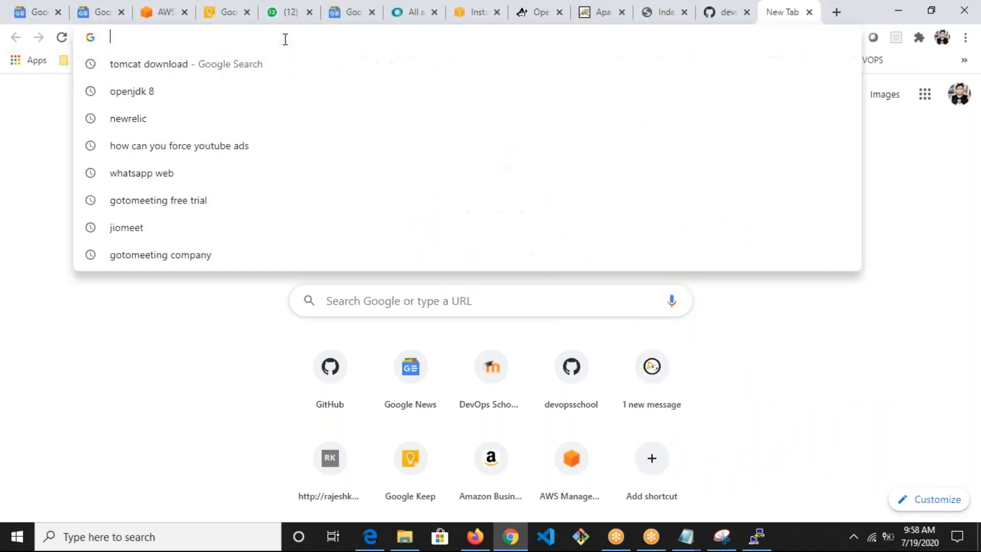
{"action": "left_click", "coordinate": [96, 128]}
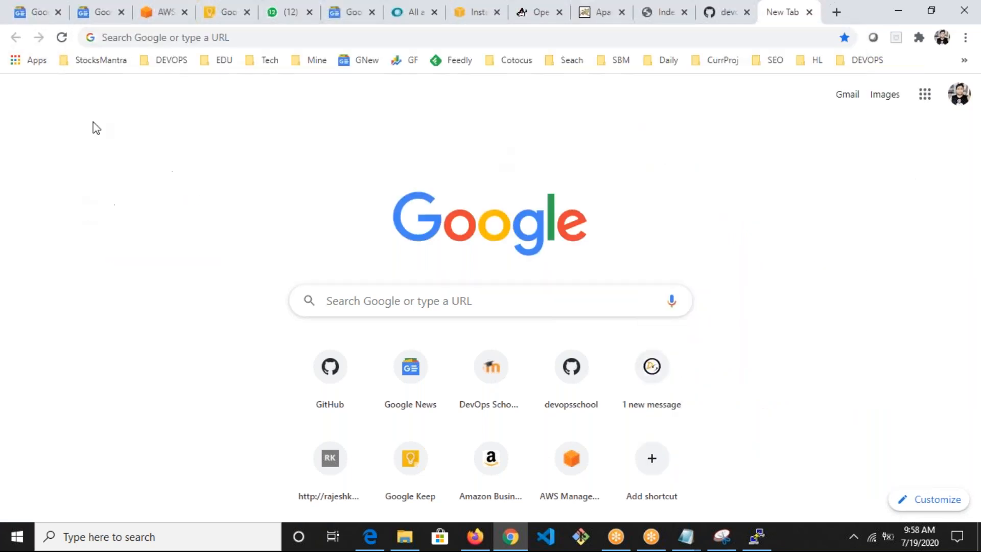
{"action": "left_click", "coordinate": [144, 45]}
{"action": "type", "text": "git"}
{"action": "key", "text": "Return"}
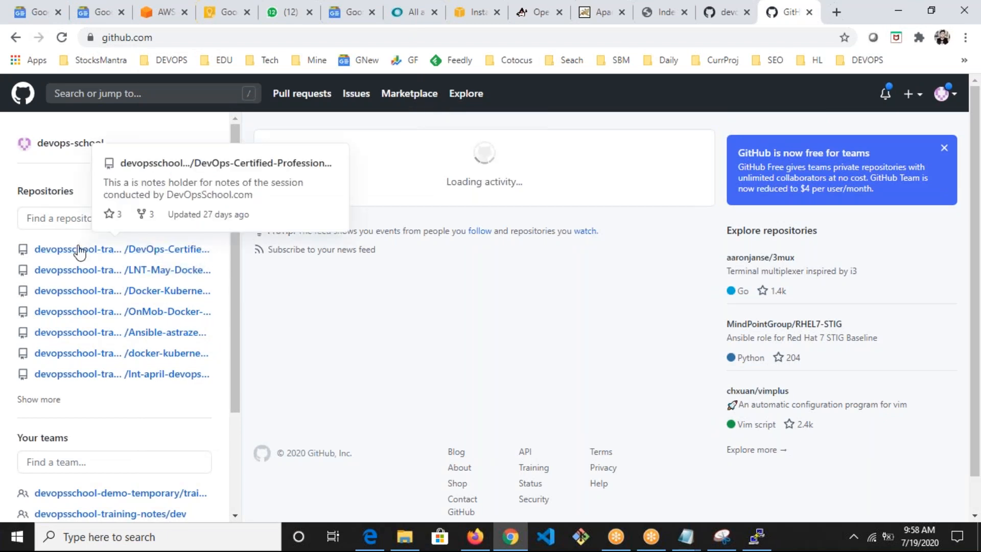
Step: Search the dashboard's repository list for "war" and select the search text for replacement
{"action": "left_click", "coordinate": [75, 219]}
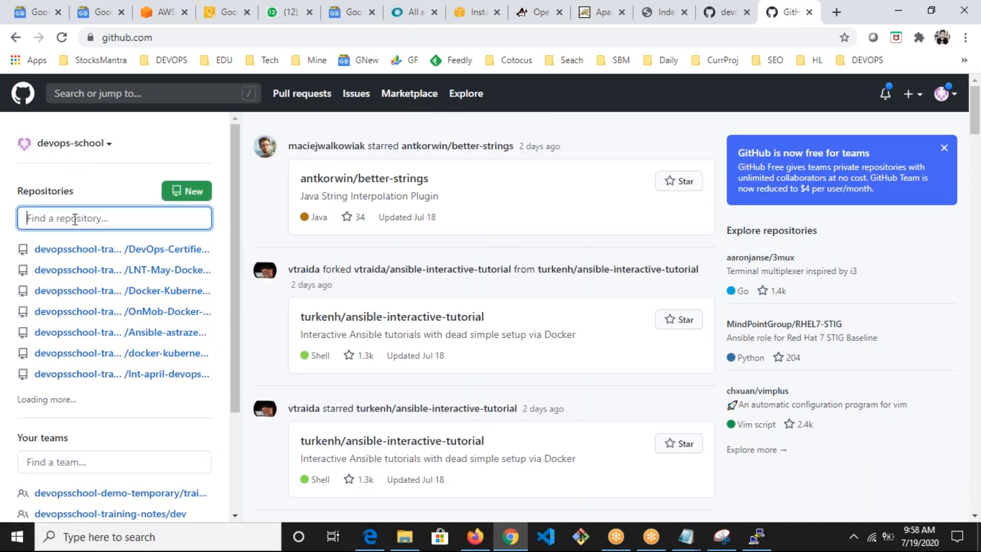
{"action": "type", "text": "war"}
{"action": "left_click_drag", "start_coordinate": [48, 218], "coordinate": [3, 214]}
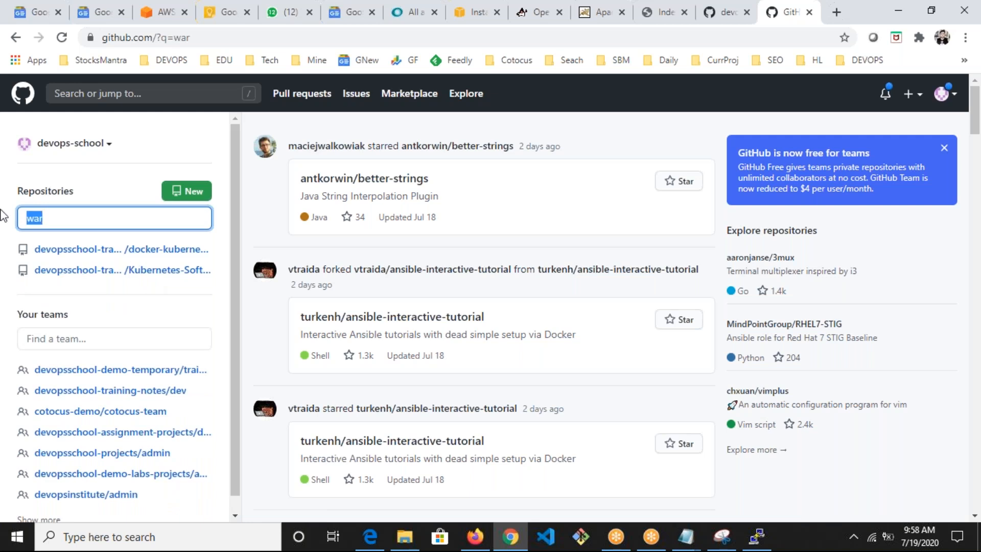
Step: Search the repository list for "newrelic" and open the cerner-newrelic, generate-apm-data, apdex, node-foodme and spring repositories in new tabs
{"action": "type", "text": "newrelic"}
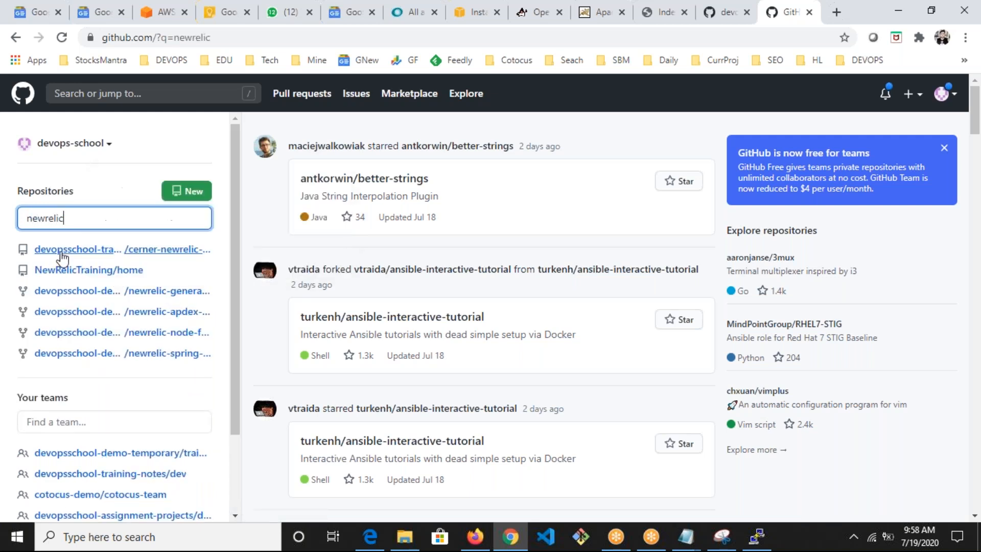
{"action": "right_click", "coordinate": [76, 253]}
{"action": "left_click", "coordinate": [90, 260]}
{"action": "right_click", "coordinate": [100, 291]}
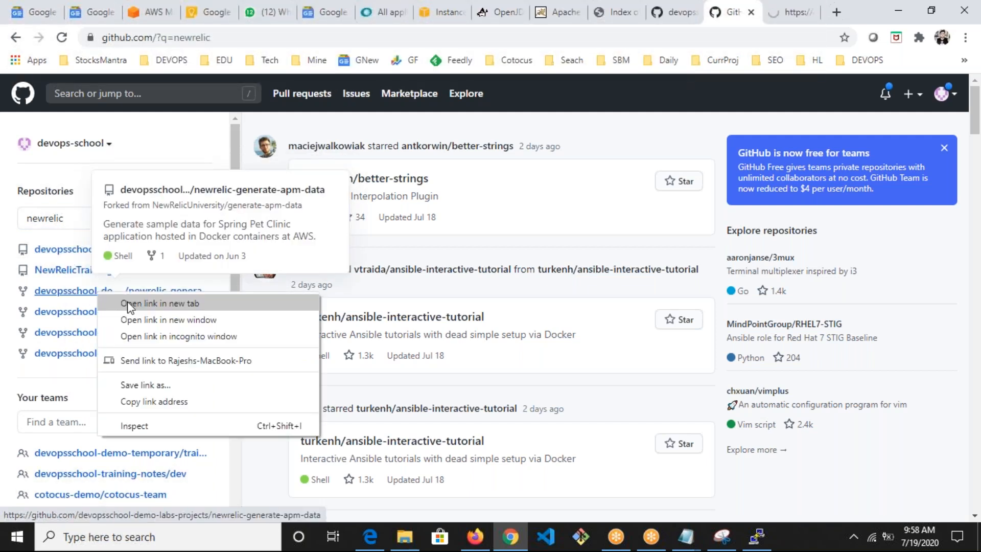
{"action": "left_click", "coordinate": [154, 303]}
{"action": "right_click", "coordinate": [141, 312]}
{"action": "left_click", "coordinate": [153, 315]}
{"action": "right_click", "coordinate": [146, 333]}
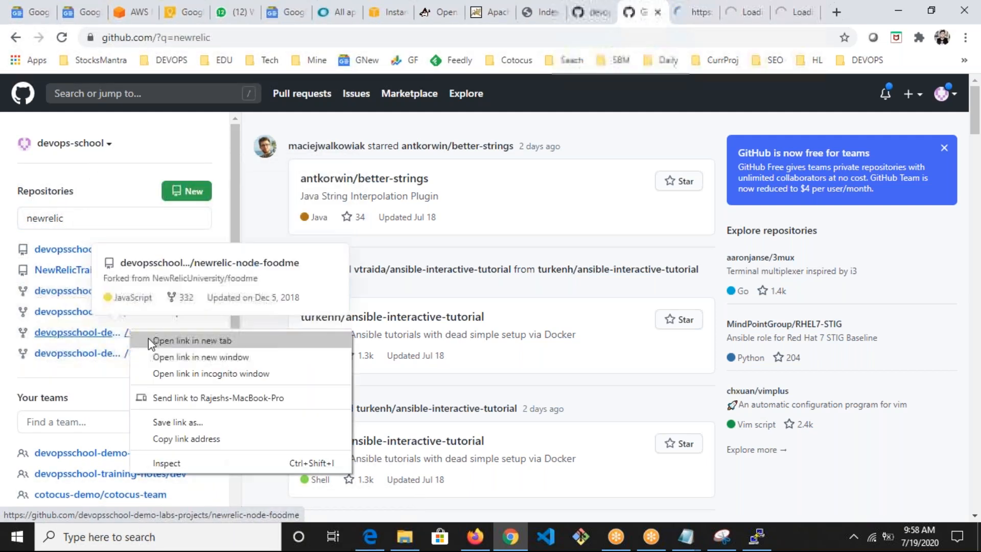
{"action": "left_click", "coordinate": [153, 339]}
{"action": "right_click", "coordinate": [133, 359]}
{"action": "left_click", "coordinate": [153, 366]}
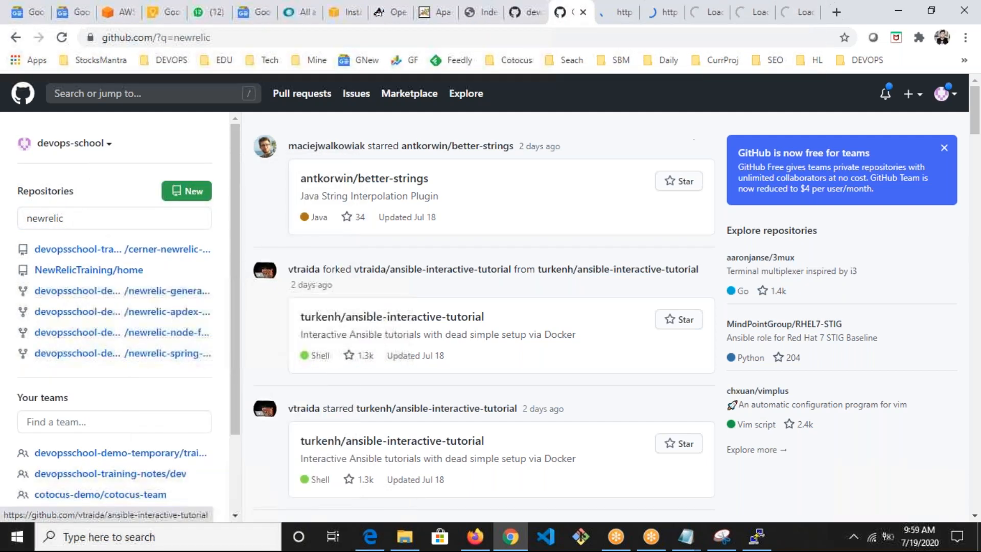
Step: Look through the cerner-newrelic-june-2020 repository and open its day1.txt file
{"action": "left_click", "coordinate": [612, 23]}
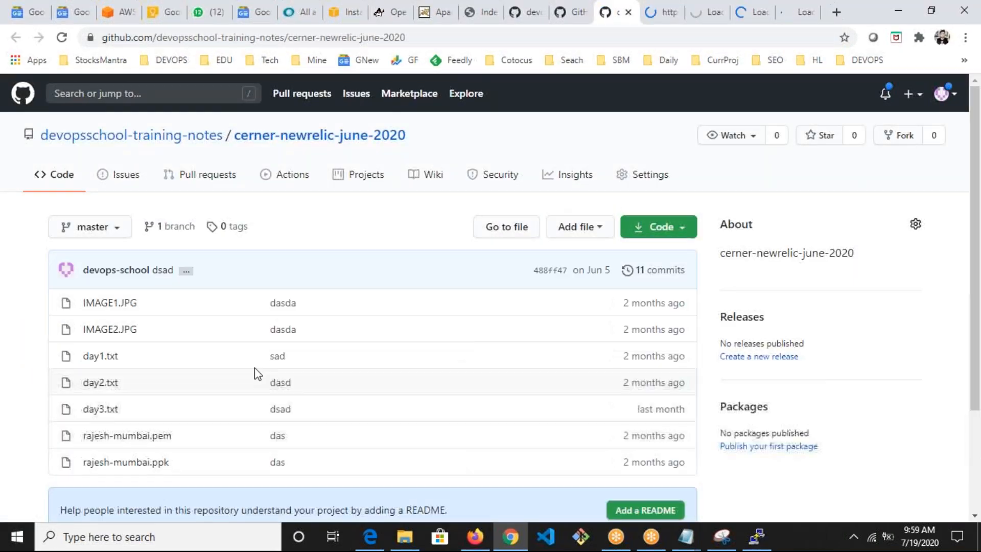
{"action": "scroll", "coordinate": [255, 367], "scroll_direction": "down", "scroll_amount": 1}
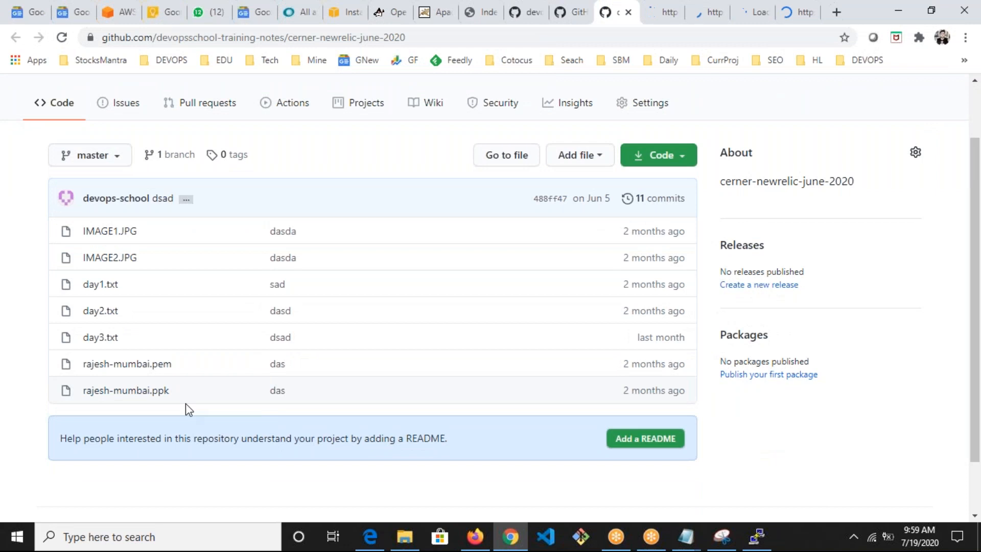
{"action": "scroll", "coordinate": [338, 435], "scroll_direction": "up", "scroll_amount": 1}
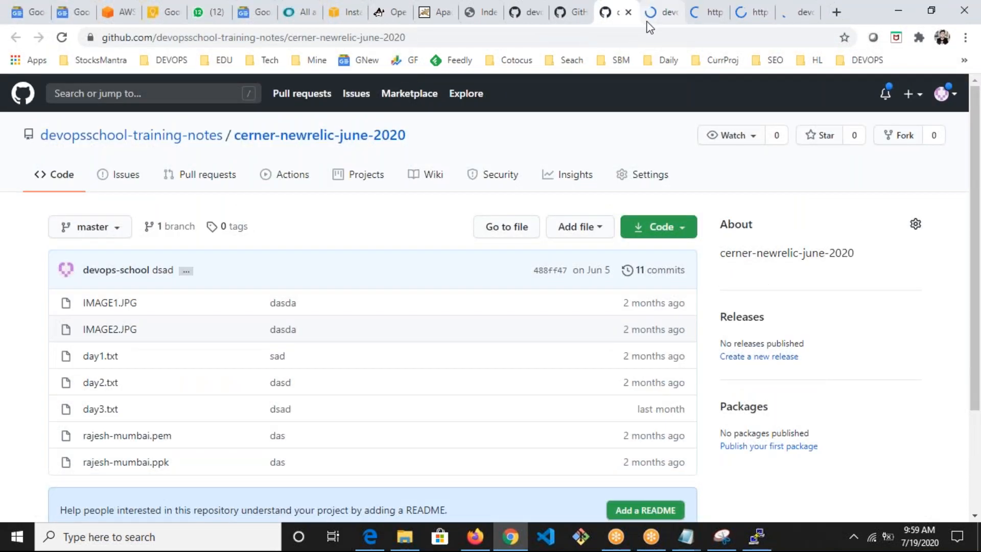
{"action": "left_click", "coordinate": [659, 13]}
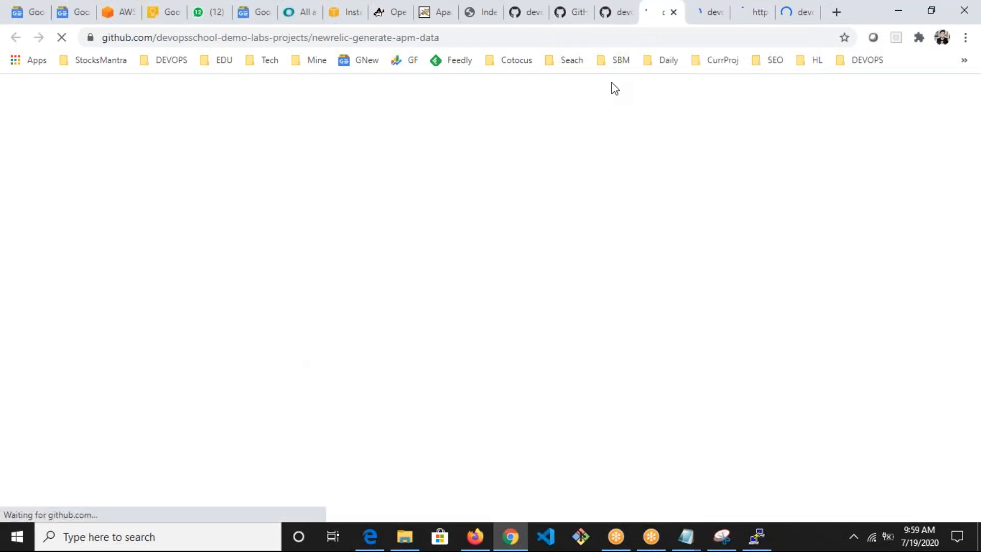
{"action": "left_click", "coordinate": [611, 16]}
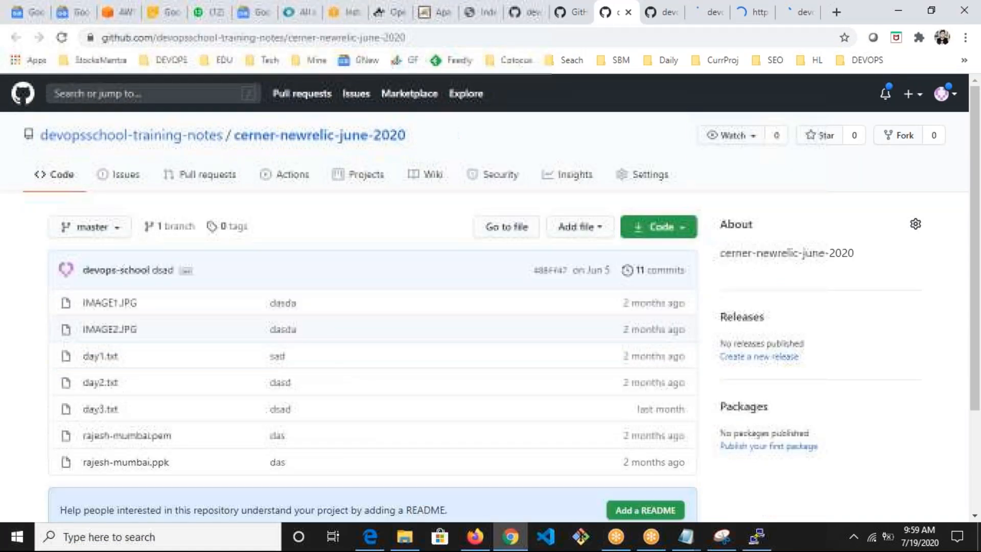
{"action": "left_click", "coordinate": [101, 357]}
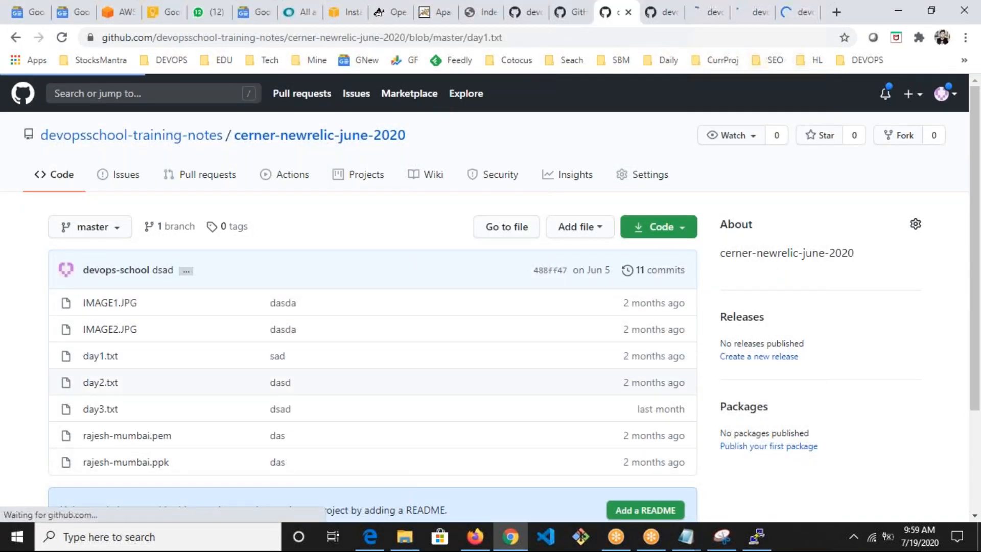
Step: Search the day1.txt page for "war" and cycle through the matches
{"action": "key", "text": "ctrl+f"}
{"action": "type", "text": "war"}
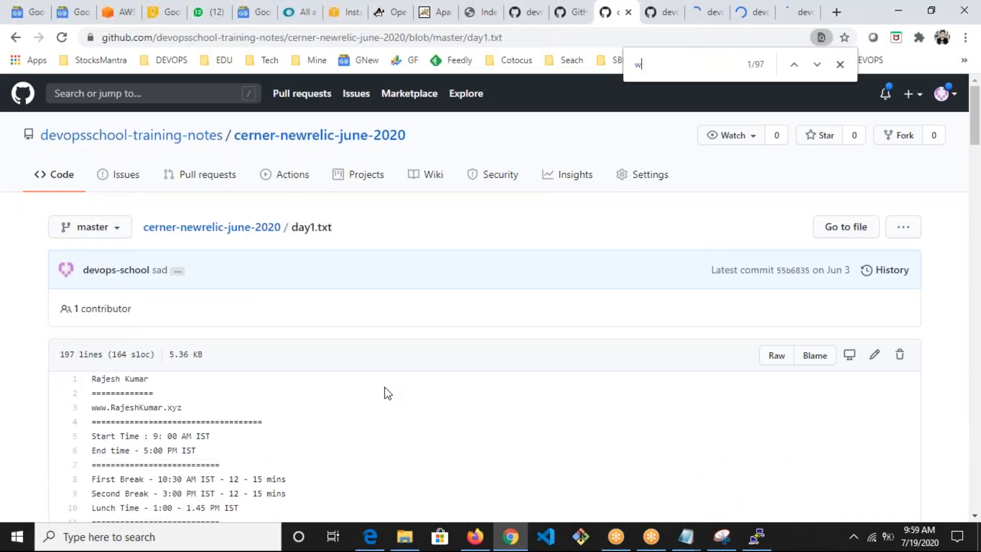
{"action": "key", "text": "Return"}
{"action": "key", "text": "Return"}
{"action": "key", "text": "Return"}
{"action": "key", "text": "Return"}
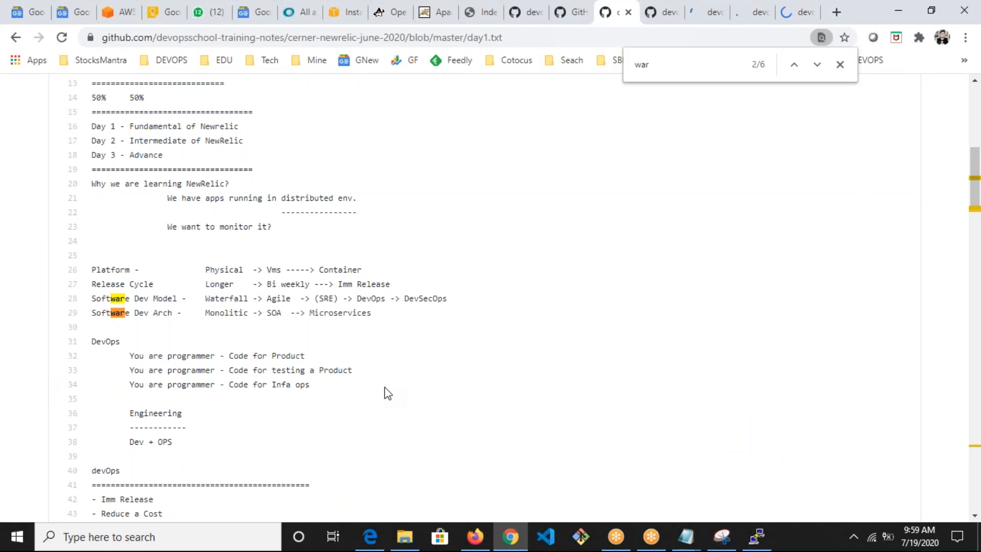
{"action": "key", "text": "Return"}
{"action": "key", "text": "Return"}
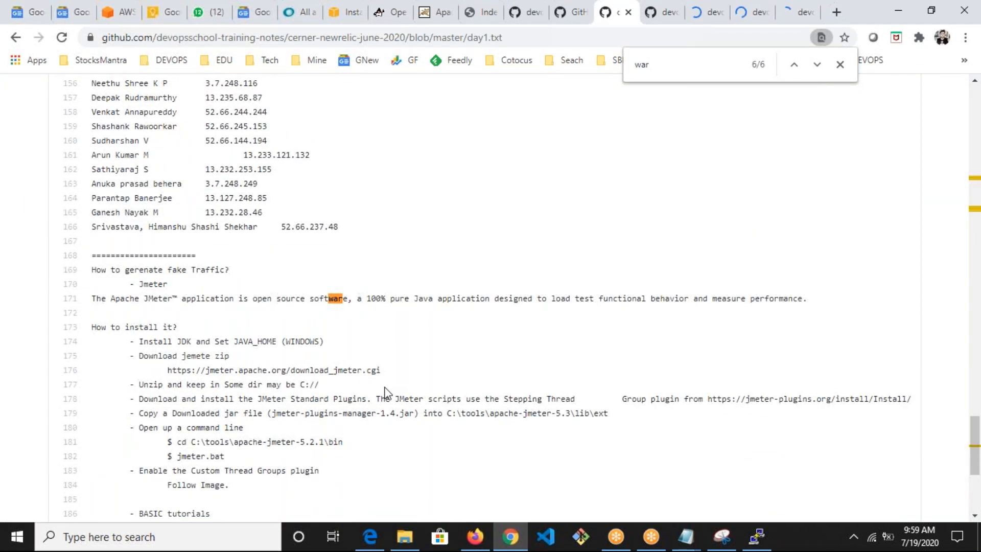
{"action": "key", "text": "Return"}
{"action": "key", "text": "Return"}
{"action": "key", "text": "Return"}
{"action": "key", "text": "Return"}
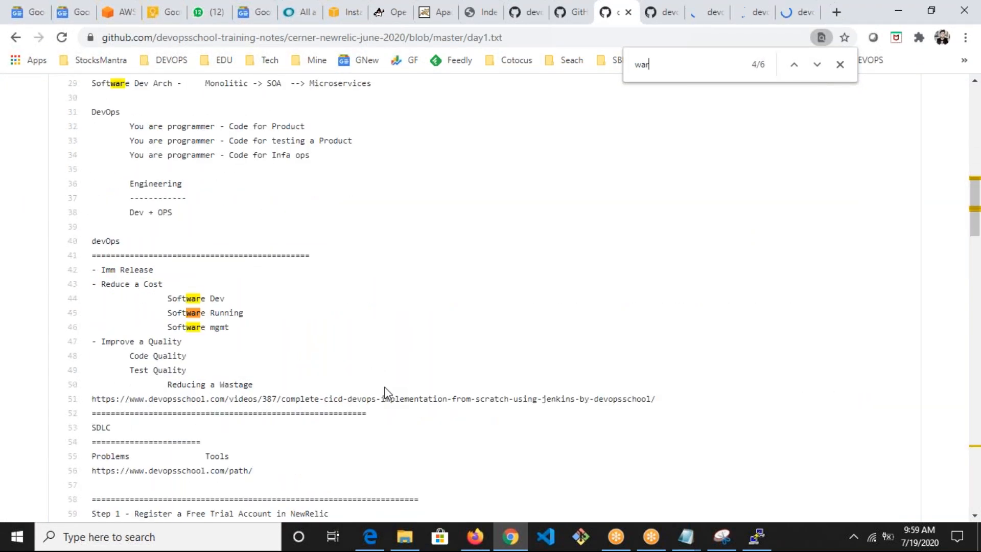
Step: Find petclinic-1.0.war in the newrelic-generate-apm-data repository and copy its link address
{"action": "left_click", "coordinate": [648, 23]}
{"action": "scroll", "coordinate": [336, 284], "scroll_direction": "down", "scroll_amount": 5}
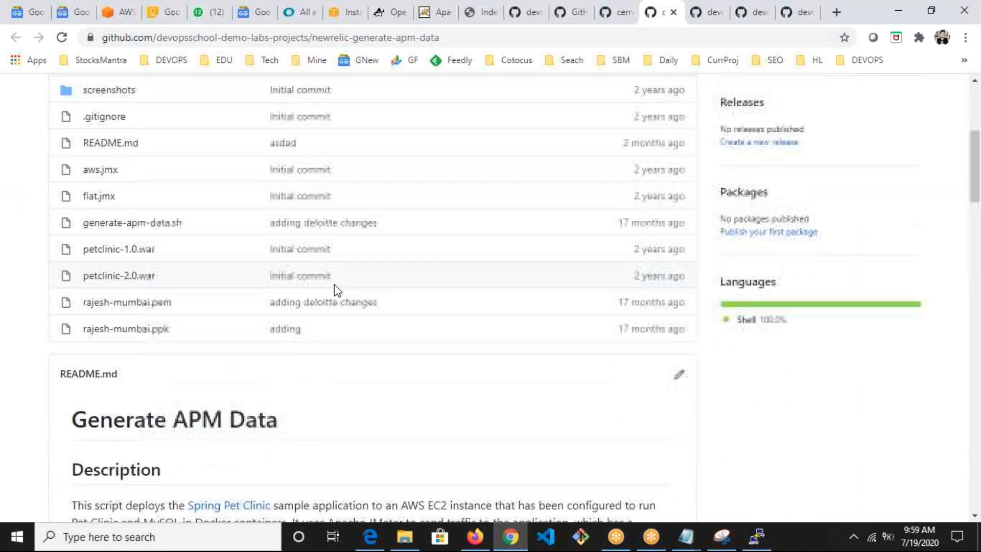
{"action": "scroll", "coordinate": [145, 408], "scroll_direction": "up", "scroll_amount": 1}
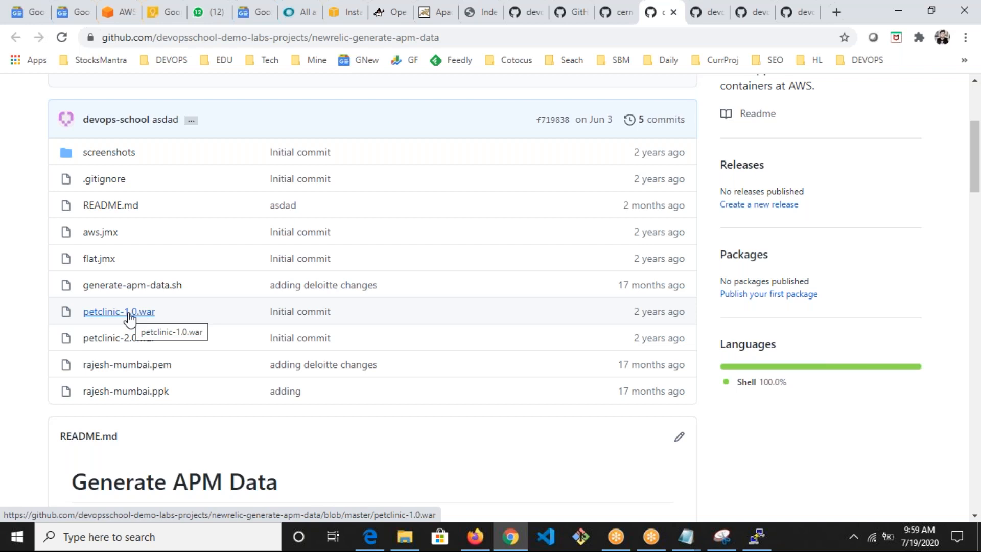
{"action": "right_click", "coordinate": [130, 317]}
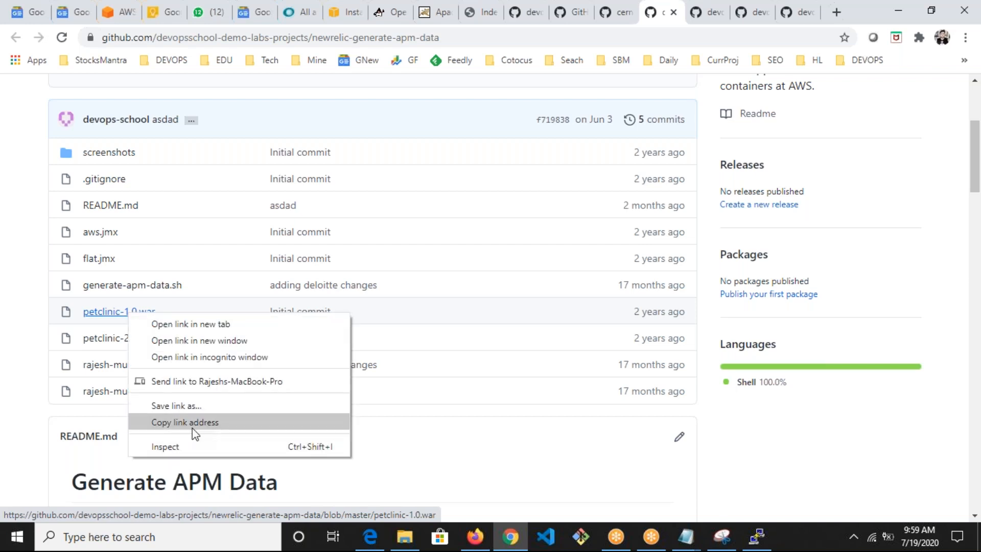
{"action": "left_click", "coordinate": [196, 424]}
Step: Switch to the PuTTY terminal, list the webapps folder and download petclinic-1.0.war into it with wget and the copied link
{"action": "left_click", "coordinate": [756, 537]}
{"action": "type", "text": "ls"}
{"action": "key", "text": "Return"}
{"action": "type", "text": "wget"}
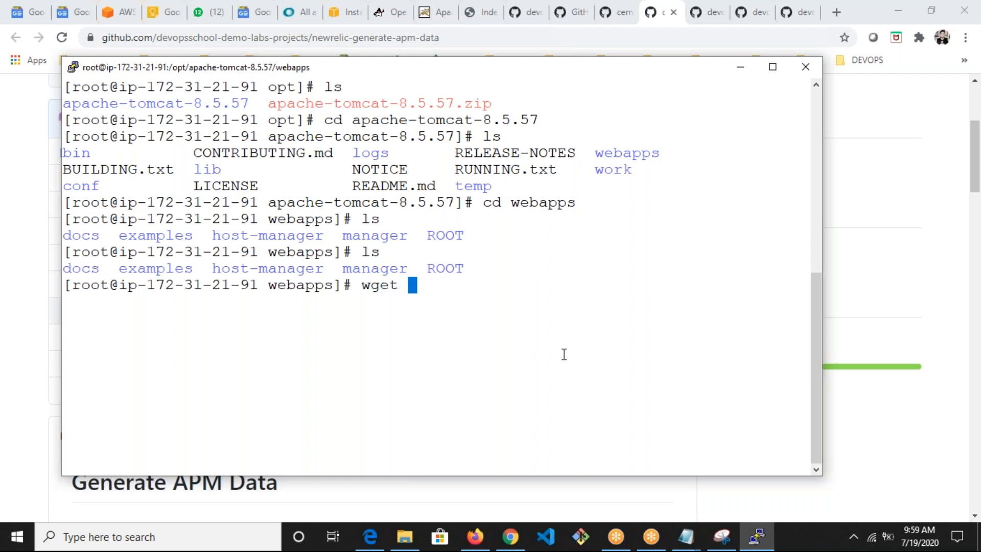
{"action": "right_click", "coordinate": [564, 353]}
{"action": "key", "text": "Return"}
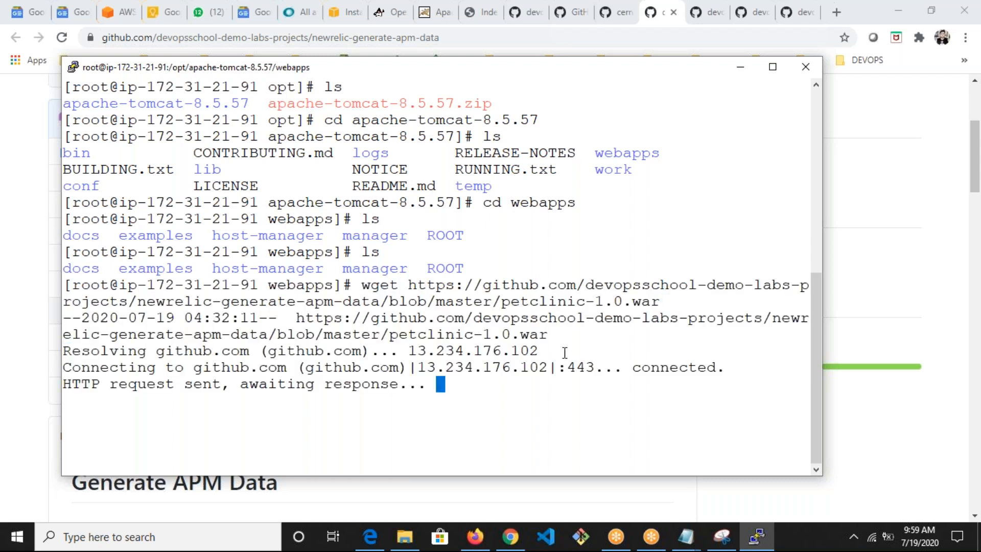
Step: List the webapps folder to check the downloaded file, clearing the terminal before listing it again
{"action": "type", "text": "ls"}
{"action": "key", "text": "Return"}
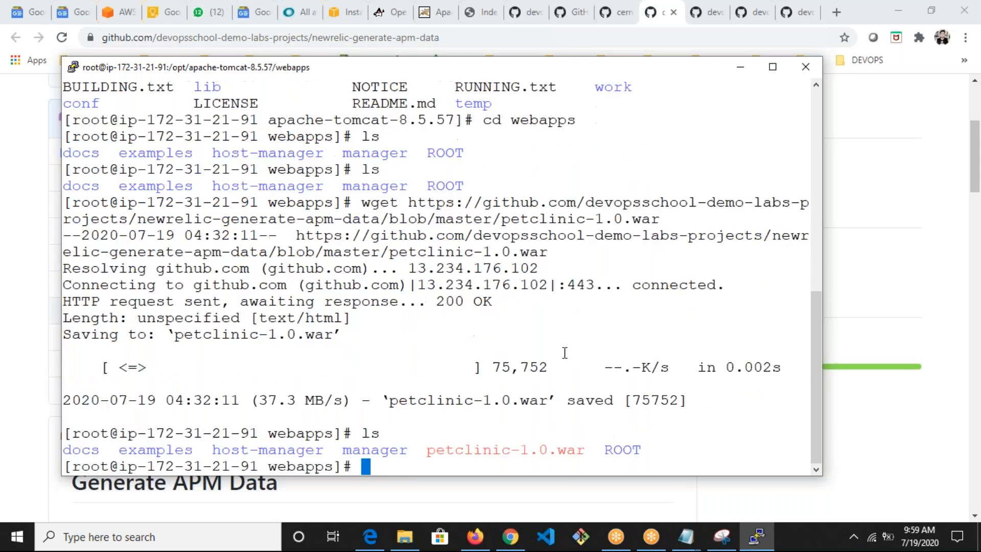
{"action": "type", "text": "clear"}
{"action": "key", "text": "Return"}
{"action": "type", "text": "ls"}
{"action": "key", "text": "Return"}
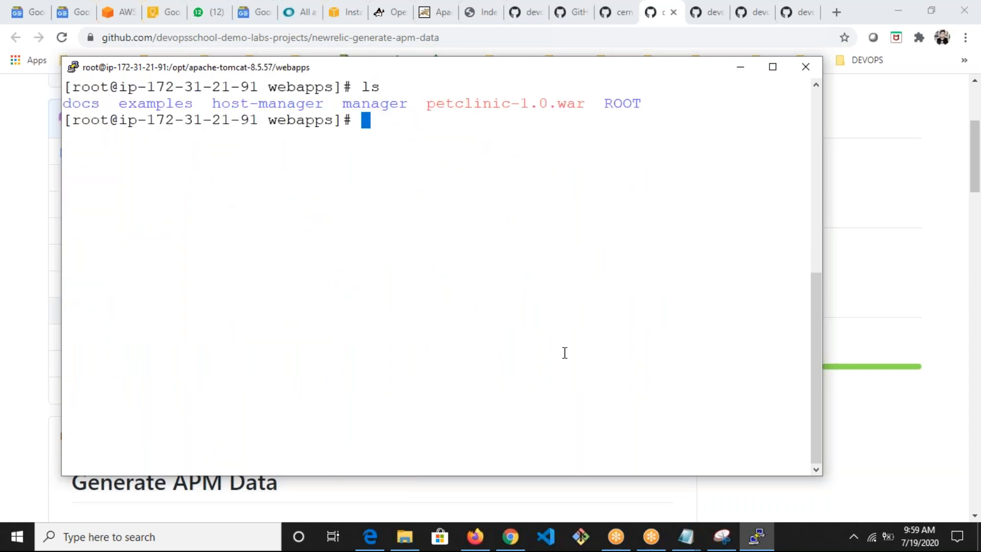
Step: Change to Tomcat's bin directory, clear the terminal and list the directory's files
{"action": "type", "text": "cd .."}
{"action": "key", "text": "Return"}
{"action": "type", "text": "ls"}
{"action": "key", "text": "Return"}
{"action": "type", "text": "cd bi"}
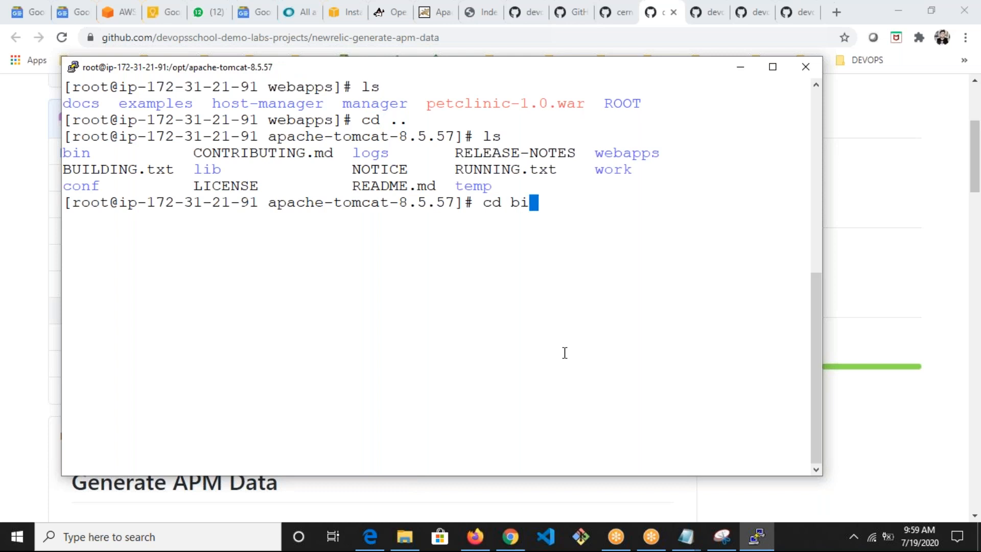
{"action": "key", "text": "Tab"}
{"action": "key", "text": "Return"}
{"action": "type", "text": "s"}
{"action": "key", "text": "Return"}
{"action": "type", "text": "clear"}
{"action": "key", "text": "Return"}
{"action": "type", "text": "ls"}
{"action": "key", "text": "Return"}
{"action": "key", "text": "Return"}
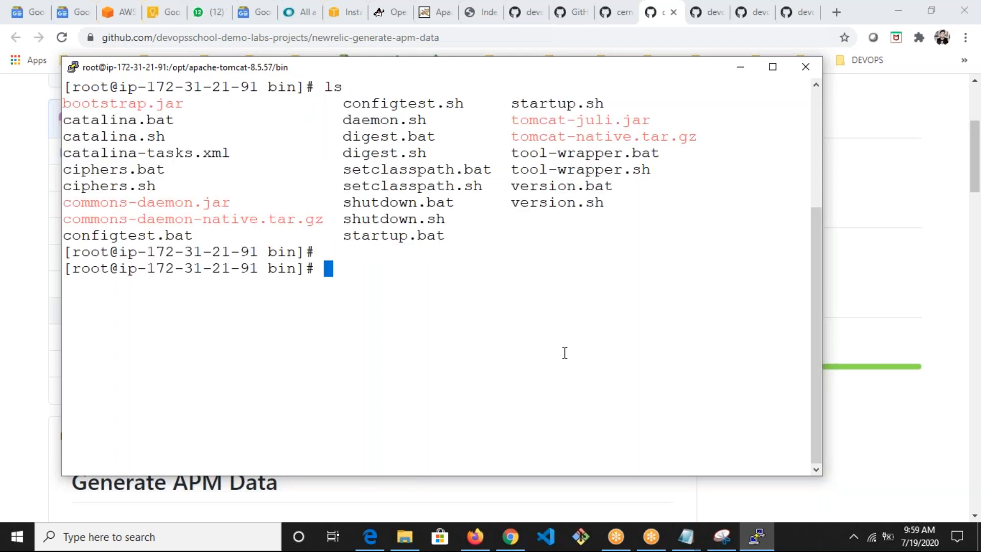
Step: Try to run ./startup.sh from Tomcat's bin directory
{"action": "type", "text": "c"}
{"action": "double_click", "coordinate": [567, 105]}
{"action": "type", "text": "./"}
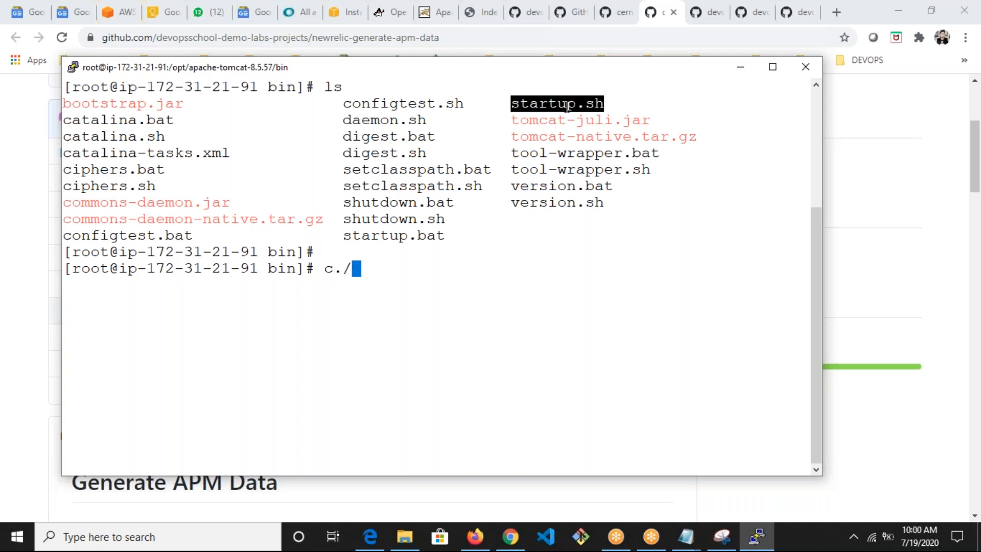
{"action": "key", "text": "ctrl+c"}
{"action": "type", "text": "./"}
{"action": "right_click", "coordinate": [563, 94]}
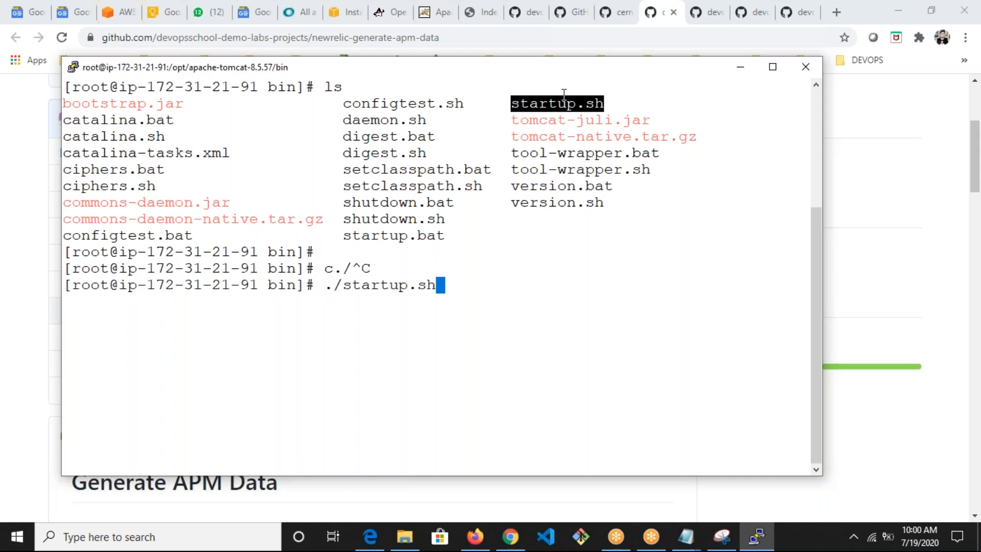
{"action": "key", "text": "Return"}
Step: Set the permissions of startup.sh to 755 with chmod
{"action": "type", "text": "chm"}
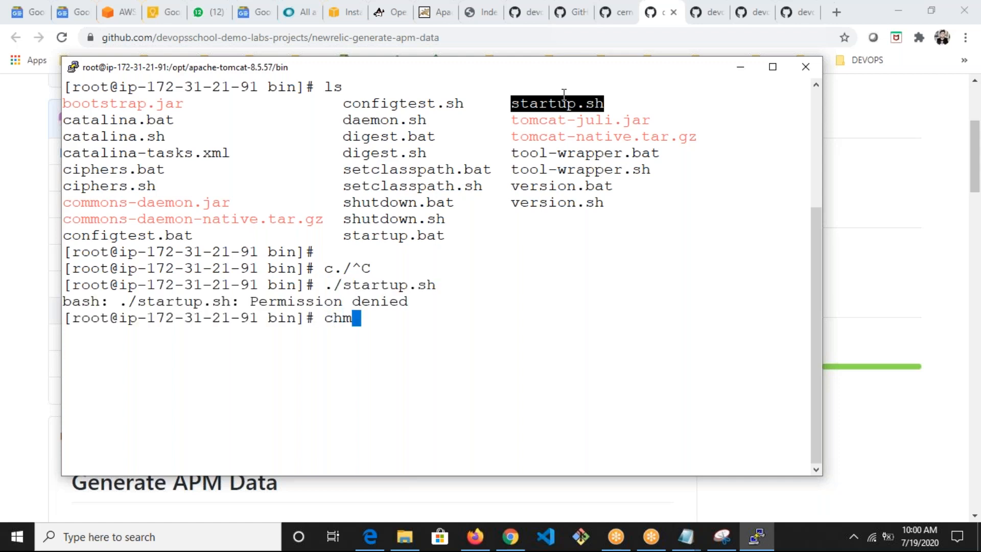
{"action": "type", "text": "od 6"}
{"action": "key", "text": "BackSpace"}
{"action": "type", "text": "55"}
{"action": "key", "text": "BackSpace"}
{"action": "key", "text": "BackSpace"}
{"action": "key", "text": "BackSpace"}
{"action": "type", "text": "755"}
{"action": "right_click", "coordinate": [564, 94]}
{"action": "key", "text": "Return"}
Step: Clear the terminal, try running ./startup.sh again and highlight part of its output
{"action": "type", "text": "cl"}
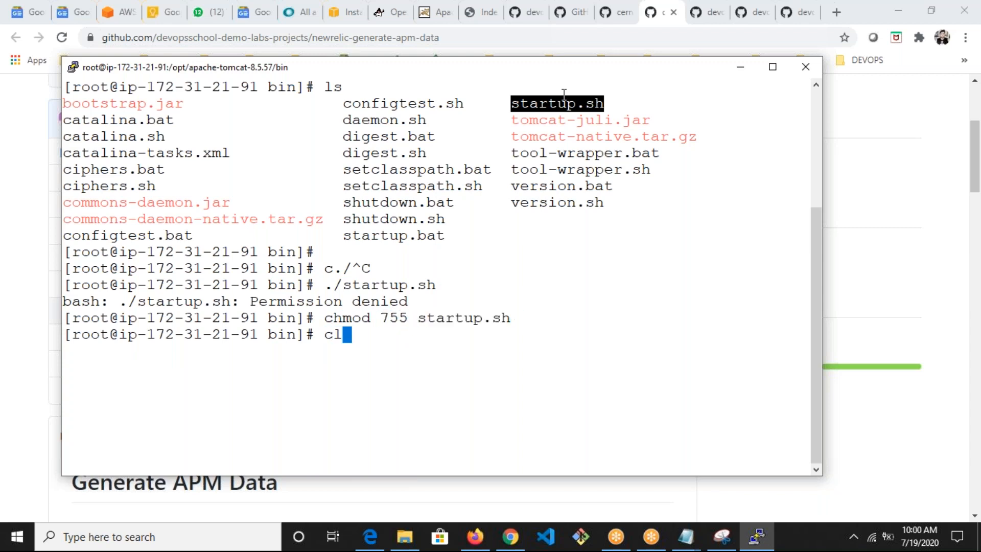
{"action": "type", "text": "ear"}
{"action": "key", "text": "Return"}
{"action": "type", "text": "./startup.sh"}
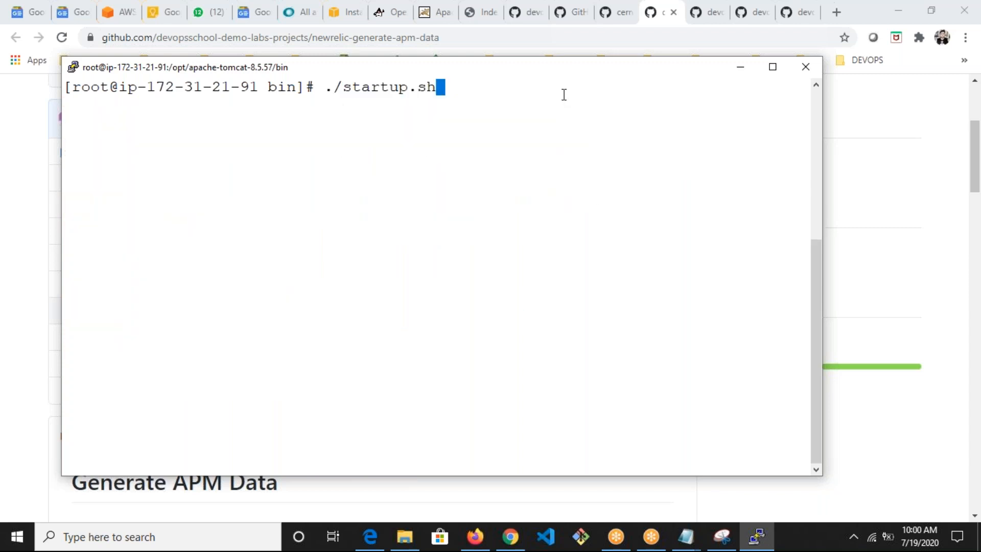
{"action": "key", "text": "Return"}
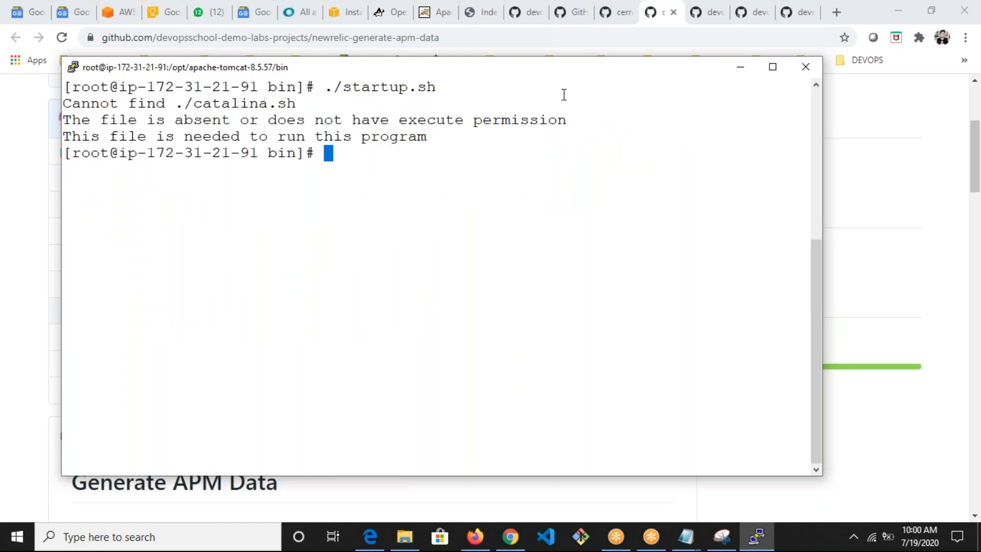
{"action": "left_click_drag", "start_coordinate": [193, 120], "coordinate": [243, 124]}
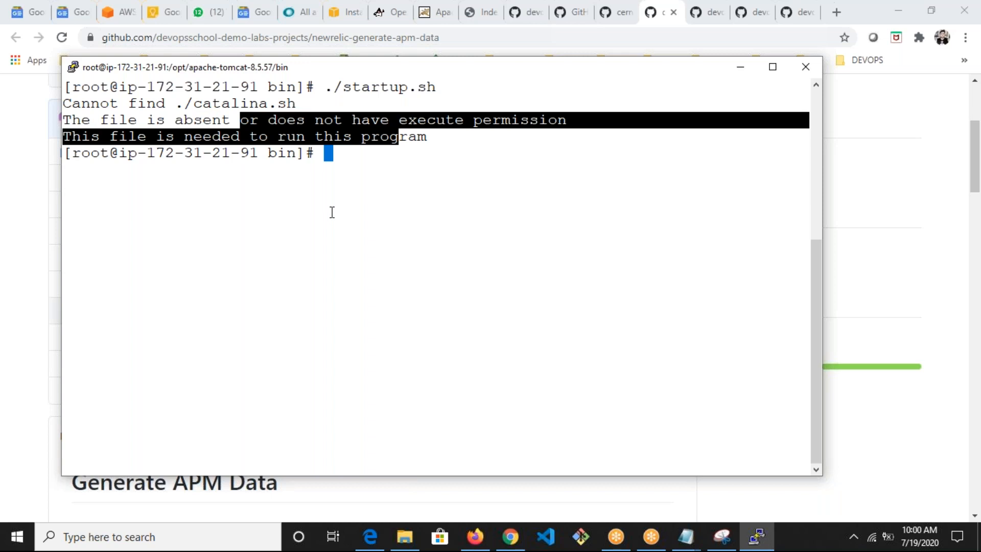
Step: List the apache-tomcat-8.5.57 directory, return to bin and list its files to check the scripts
{"action": "type", "text": "cd .."}
{"action": "key", "text": "Return"}
{"action": "type", "text": "ls"}
{"action": "key", "text": "Return"}
{"action": "type", "text": "cd bi"}
{"action": "key", "text": "Tab"}
{"action": "key", "text": "Return"}
{"action": "type", "text": "ls"}
{"action": "key", "text": "Return"}
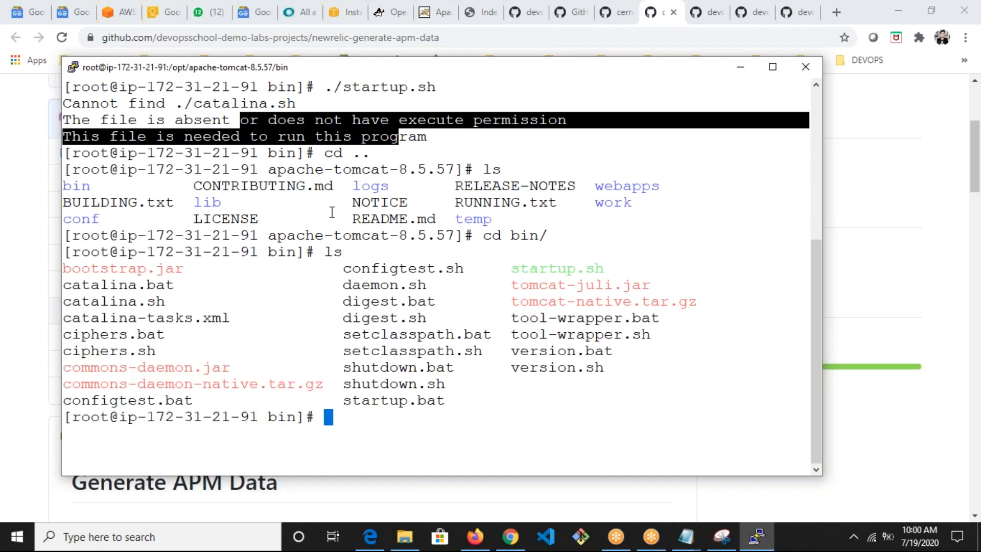
{"action": "type", "text": "chown"}
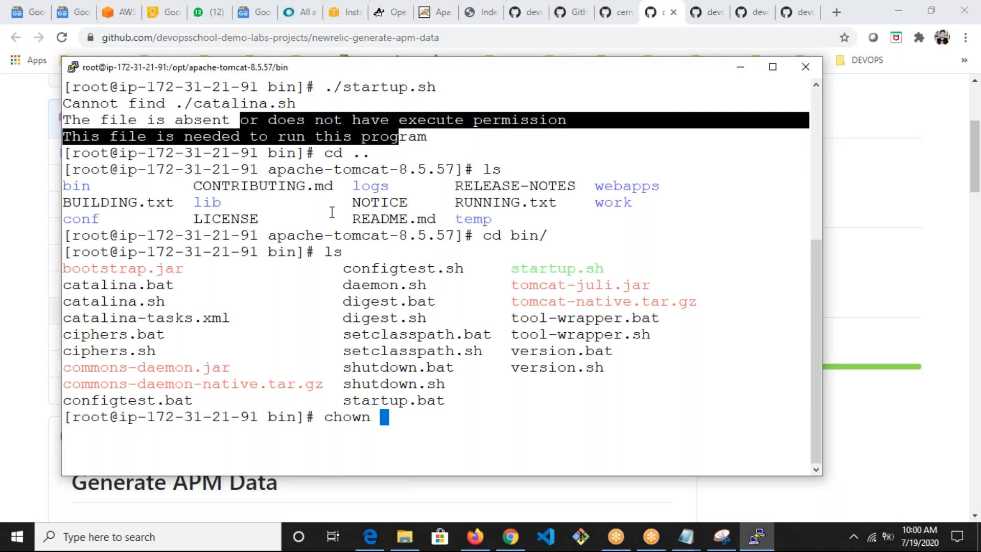
{"action": "type", "text": "-"}
{"action": "key", "text": "BackSpace"}
{"action": "key", "text": "BackSpace"}
{"action": "key", "text": "BackSpace"}
{"action": "key", "text": "BackSpace"}
{"action": "key", "text": "BackSpace"}
{"action": "key", "text": "BackSpace"}
{"action": "key", "text": "BackSpace"}
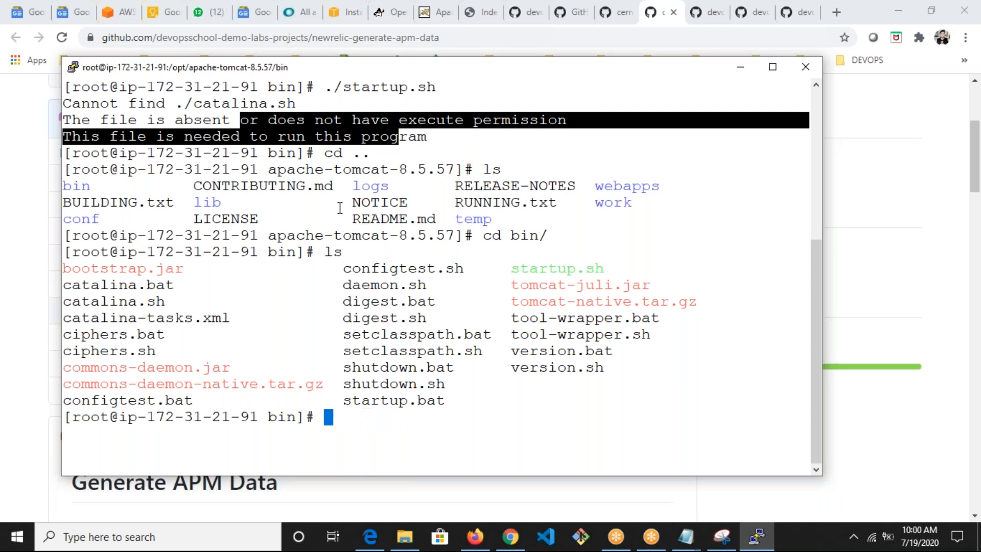
Step: Search the web for "chmod recursive 775" in a new browser tab and find the recursive chmod command in the Ask Ubuntu answer
{"action": "left_click", "coordinate": [511, 538]}
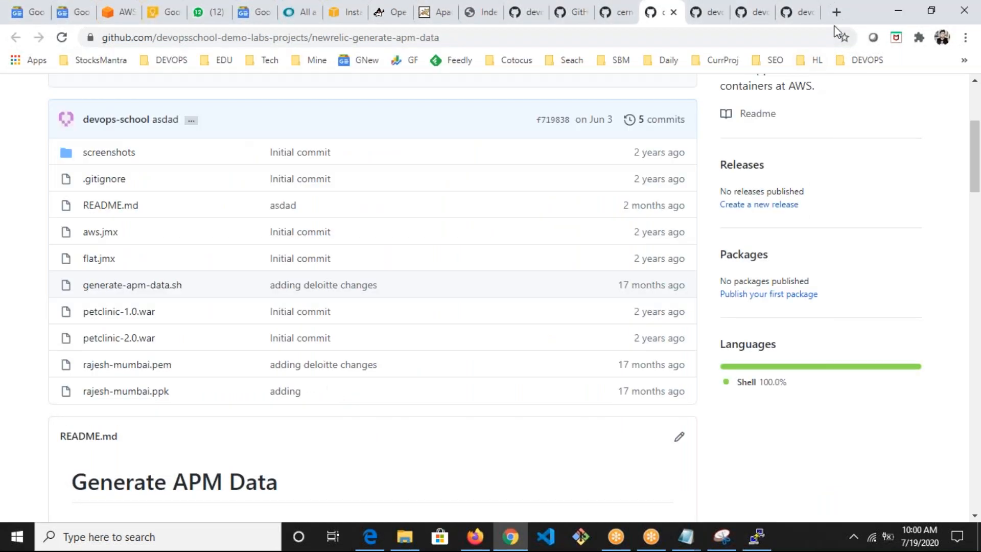
{"action": "left_click", "coordinate": [837, 12]}
{"action": "type", "text": "chmod"}
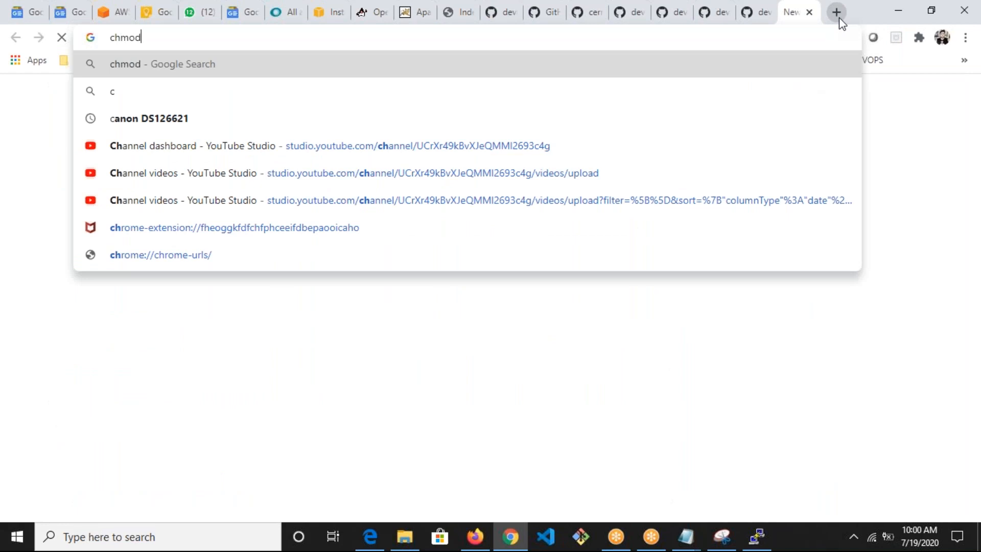
{"action": "type", "text": " rec"}
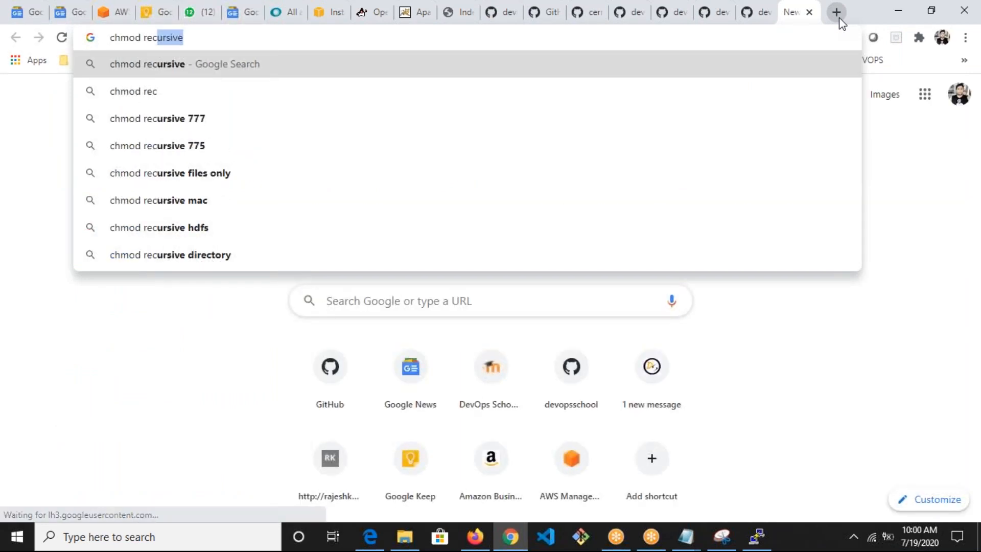
{"action": "key", "text": "Down"}
{"action": "key", "text": "Down"}
{"action": "key", "text": "Down"}
{"action": "key", "text": "Return"}
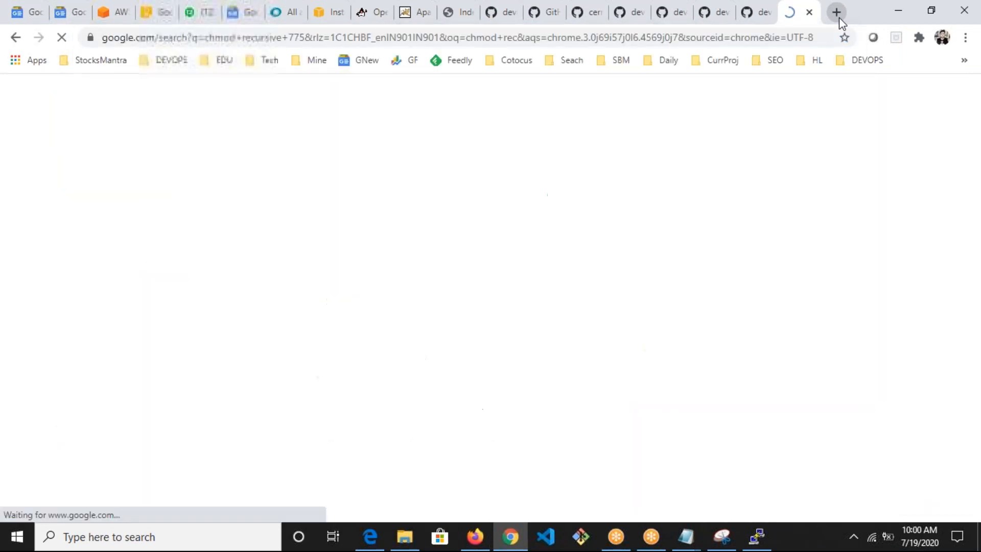
{"action": "left_click", "coordinate": [449, 224]}
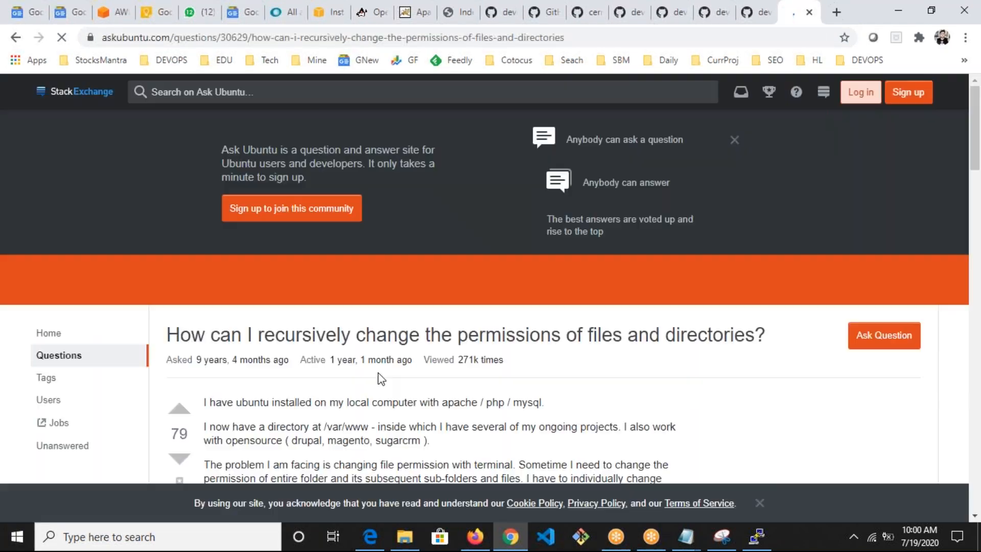
{"action": "scroll", "coordinate": [353, 357], "scroll_direction": "down", "scroll_amount": 10}
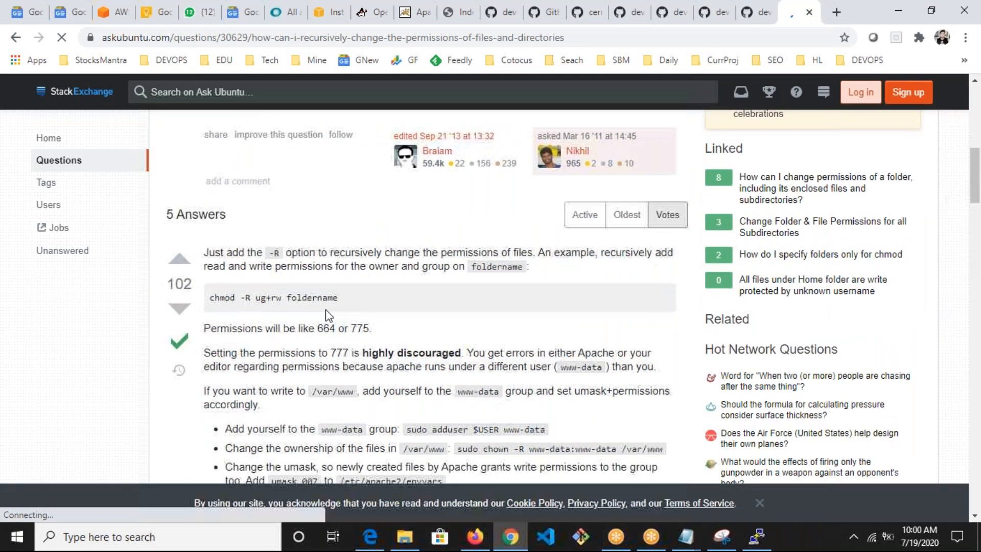
Step: Copy the chmod -R ug+rw command into the terminal, replace foldername with the current directory (.) and run it
{"action": "mouse_move", "coordinate": [336, 301]}
{"action": "left_mouse_down"}
{"action": "mouse_move", "coordinate": [210, 303]}
{"action": "mouse_move", "coordinate": [363, 308]}
{"action": "mouse_move", "coordinate": [352, 298]}
{"action": "left_mouse_up"}
{"action": "key", "text": "ctrl+c"}
{"action": "key", "text": "alt+Tab"}
{"action": "right_click", "coordinate": [396, 294]}
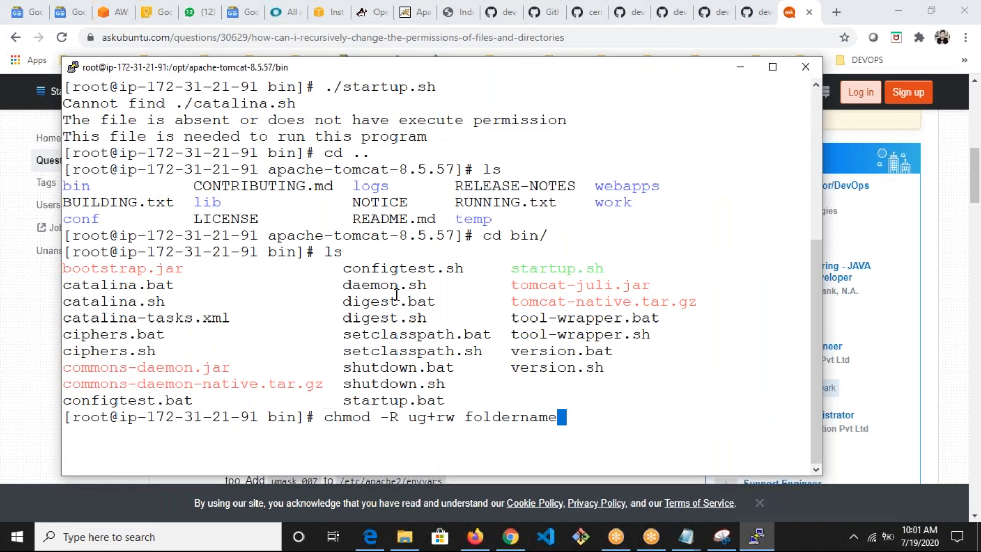
{"action": "key", "text": "BackSpace"}
{"action": "key", "text": "BackSpace"}
{"action": "key", "text": "BackSpace"}
{"action": "key", "text": "BackSpace"}
{"action": "key", "text": "BackSpace"}
{"action": "key", "text": "BackSpace"}
{"action": "key", "text": "BackSpace"}
{"action": "key", "text": "BackSpace"}
{"action": "key", "text": "BackSpace"}
{"action": "key", "text": "BackSpace"}
{"action": "type", "text": "."}
{"action": "key", "text": "Return"}
Step: Clear the terminal, list the bin files and try running ./startup.sh again
{"action": "type", "text": "clear"}
{"action": "key", "text": "Return"}
{"action": "type", "text": "ls"}
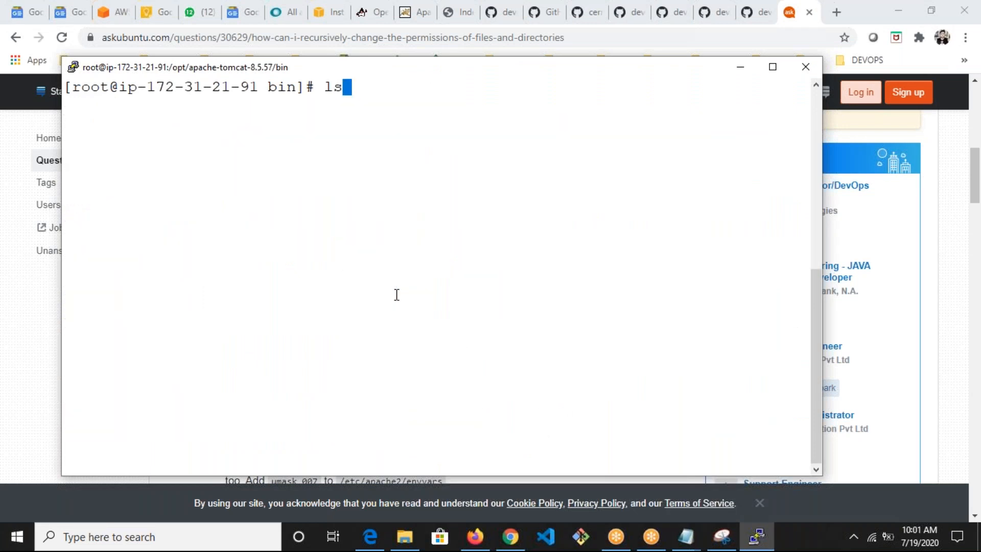
{"action": "key", "text": "Return"}
{"action": "double_click", "coordinate": [535, 108]}
{"action": "type", "text": "./"}
{"action": "right_click", "coordinate": [535, 109]}
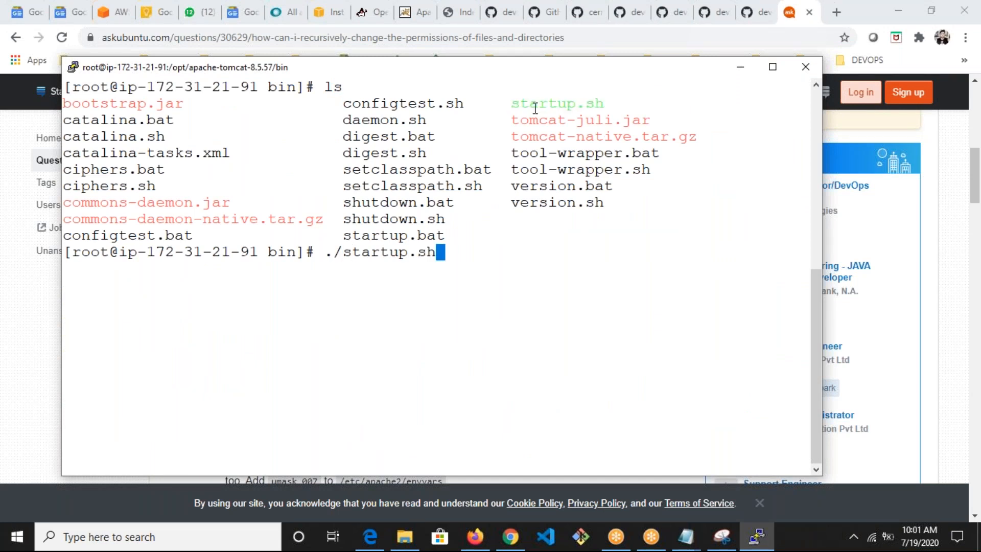
{"action": "key", "text": "Return"}
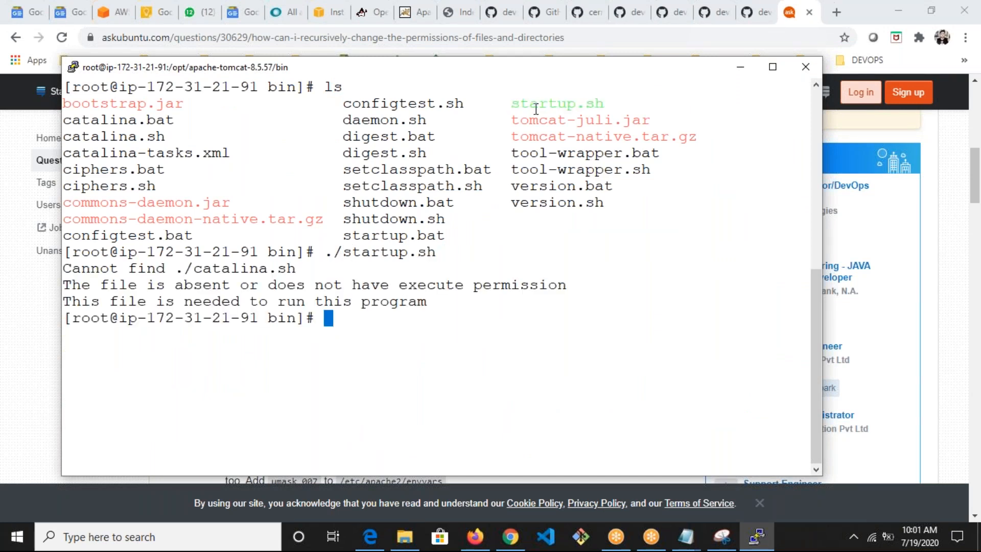
{"action": "double_click", "coordinate": [536, 109]}
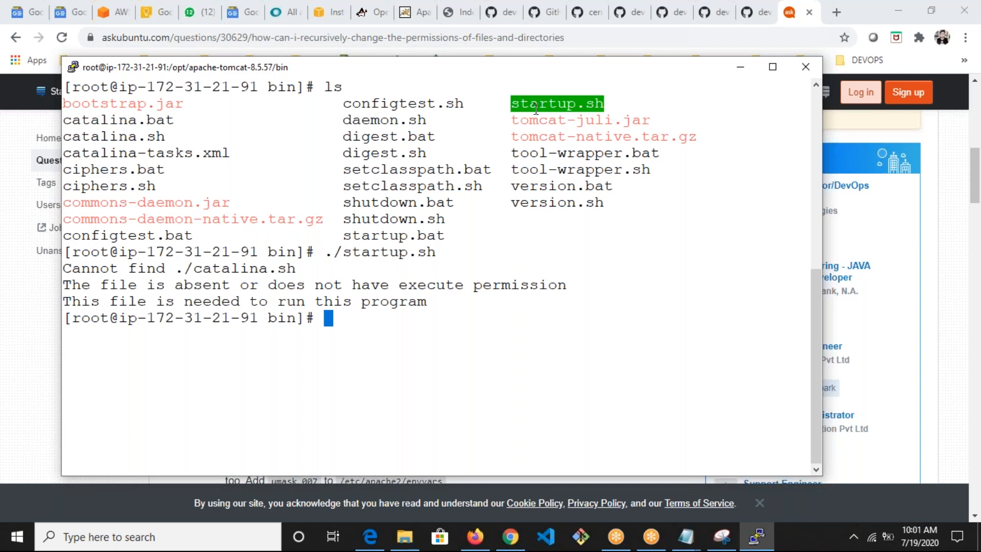
{"action": "double_click", "coordinate": [142, 119]}
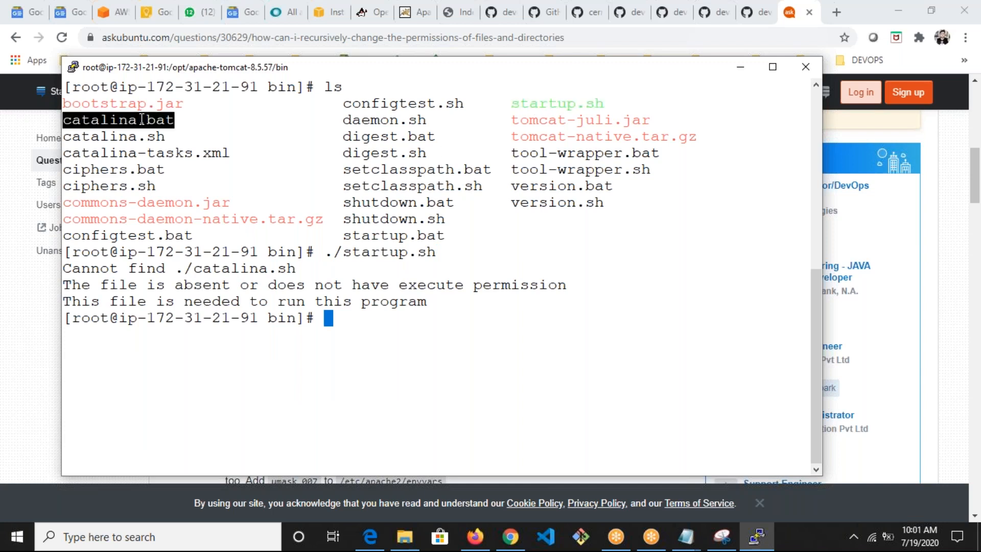
Step: Recall the recursive chmod command and set the permissions of everything in the bin directory to 755
{"action": "key", "text": "Up"}
{"action": "key", "text": "Up"}
{"action": "key", "text": "Up"}
{"action": "key", "text": "Left"}
{"action": "key", "text": "Up"}
{"action": "key", "text": "Left"}
{"action": "key", "text": "Left"}
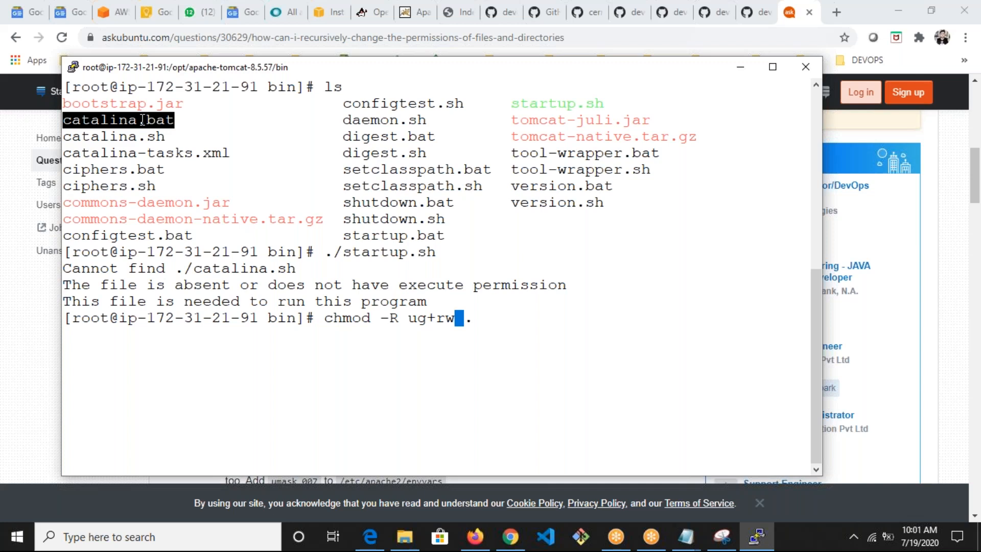
{"action": "key", "text": "BackSpace"}
{"action": "key", "text": "BackSpace"}
{"action": "key", "text": "BackSpace"}
{"action": "key", "text": "BackSpace"}
{"action": "key", "text": "BackSpace"}
{"action": "type", "text": "755"}
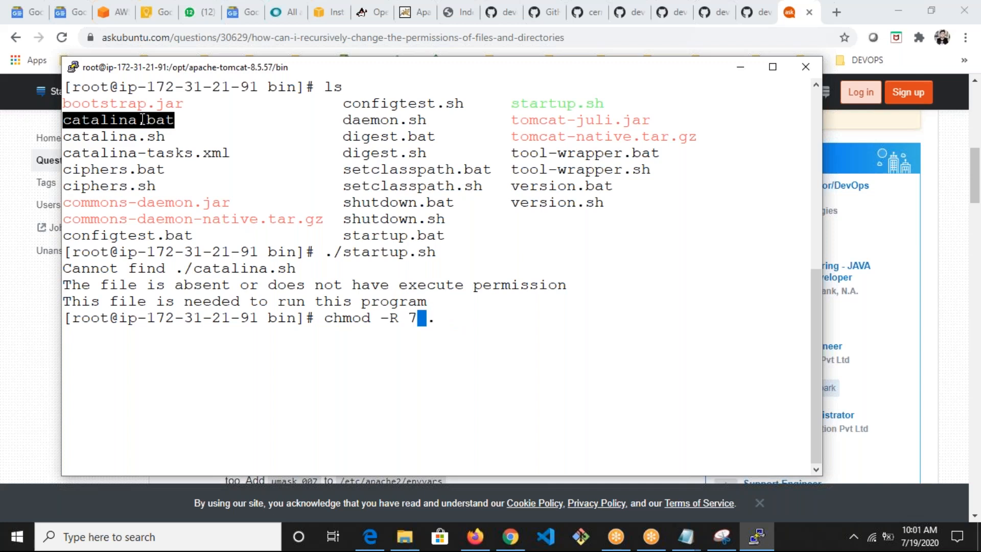
{"action": "key", "text": "Return"}
Step: List the bin files, clear the terminal and run ./startup.sh to start Tomcat
{"action": "type", "text": "s"}
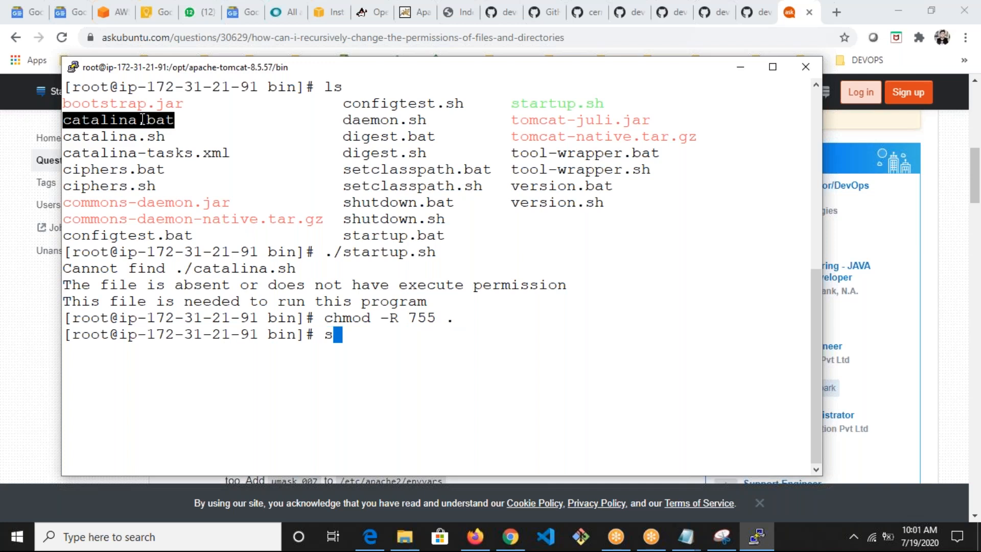
{"action": "key", "text": "Return"}
{"action": "type", "text": "ls"}
{"action": "key", "text": "Return"}
{"action": "type", "text": "clear"}
{"action": "key", "text": "Return"}
{"action": "key", "text": "Up"}
{"action": "key", "text": "Up"}
{"action": "key", "text": "Up"}
{"action": "key", "text": "Up"}
{"action": "key", "text": "Down"}
{"action": "key", "text": "Down"}
{"action": "key", "text": "Up"}
{"action": "key", "text": "Up"}
{"action": "key", "text": "Up"}
{"action": "key", "text": "Return"}
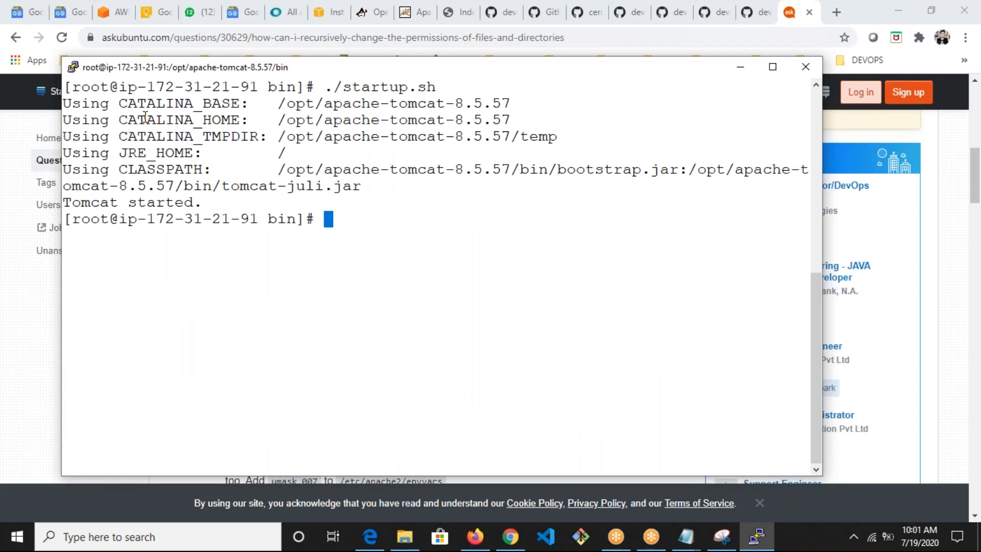
Step: Run ./startup.sh with the status argument, then clear the terminal
{"action": "key", "text": "Up"}
{"action": "key", "text": "BackSpace"}
{"action": "key", "text": "BackSpace"}
{"action": "key", "text": "Down"}
{"action": "key", "text": "Up"}
{"action": "key", "text": "Up"}
{"action": "key", "text": "Down"}
{"action": "key", "text": "Down"}
{"action": "key", "text": "Up"}
{"action": "type", "text": "sh status"}
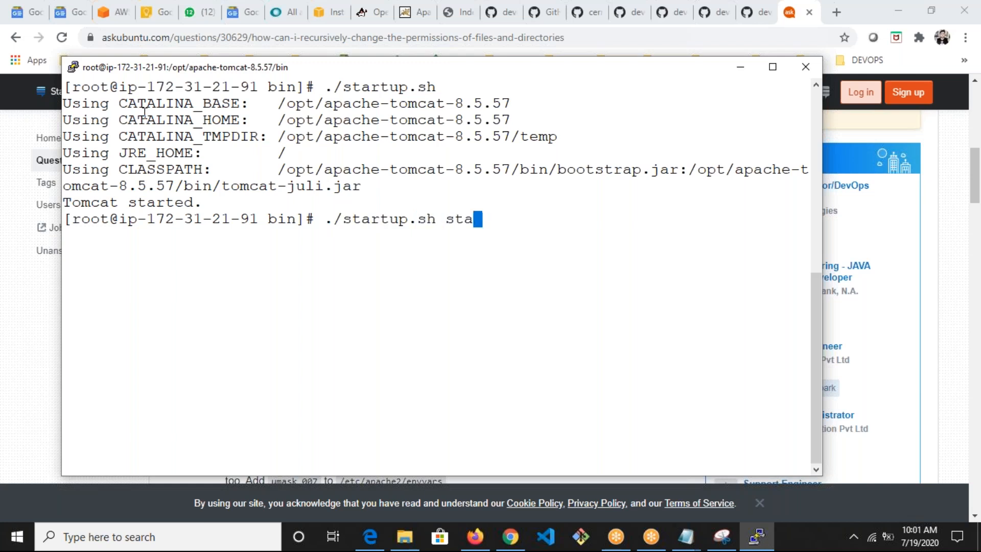
{"action": "key", "text": "Return"}
{"action": "type", "text": "clear"}
{"action": "key", "text": "Return"}
Step: Go up to the apache-tomcat-8.5.57 directory and list its contents
{"action": "type", "text": "sl"}
{"action": "key", "text": "Return"}
{"action": "type", "text": "cd .."}
{"action": "key", "text": "Return"}
{"action": "type", "text": "sl"}
{"action": "key", "text": "Return"}
{"action": "type", "text": "cd"}
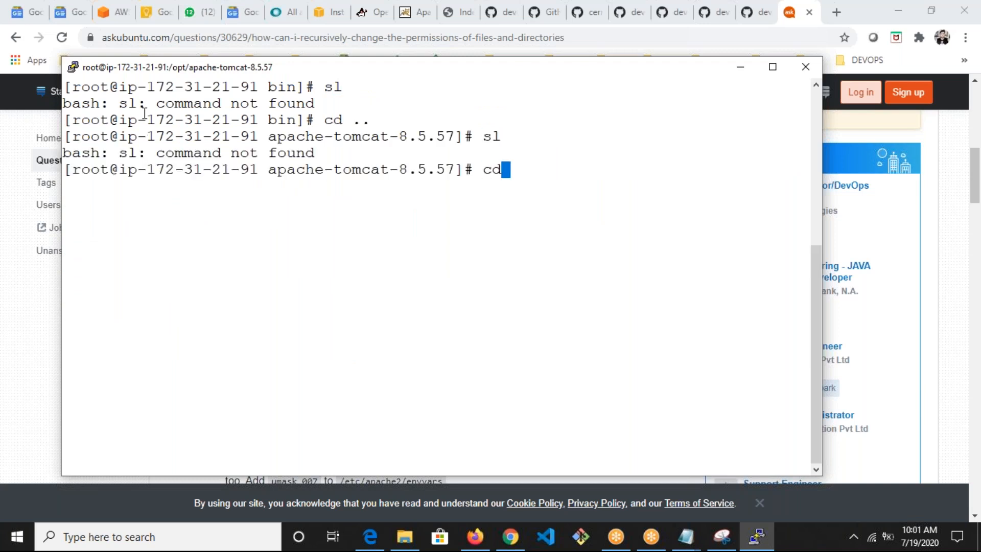
{"action": "key", "text": "BackSpace"}
{"action": "key", "text": "BackSpace"}
{"action": "type", "text": "ls"}
{"action": "key", "text": "Return"}
Step: Try to enter webapps/ by its name alone and list the current directory again
{"action": "type", "text": "we"}
{"action": "key", "text": "BackSpace"}
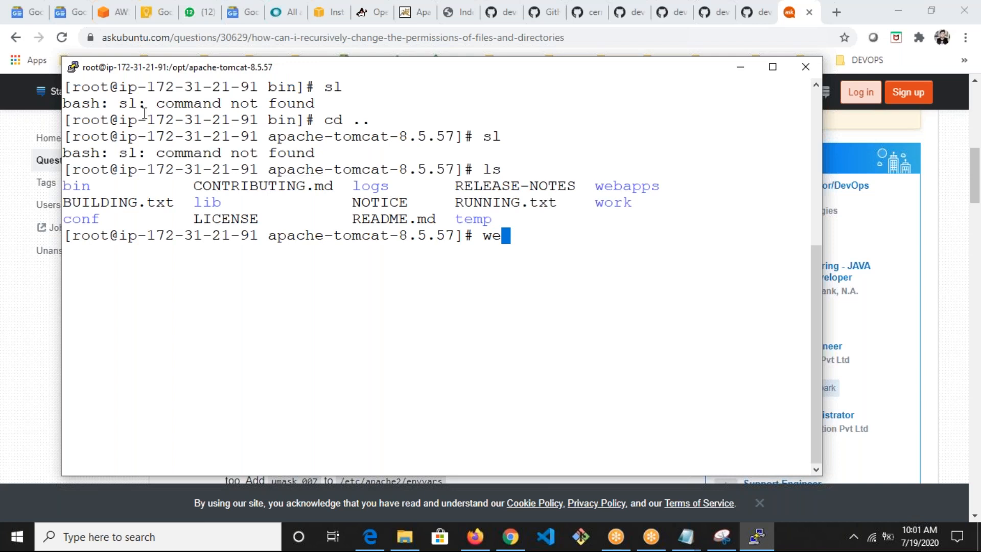
{"action": "key", "text": "Tab"}
{"action": "key", "text": "Return"}
{"action": "type", "text": "ls"}
{"action": "key", "text": "Return"}
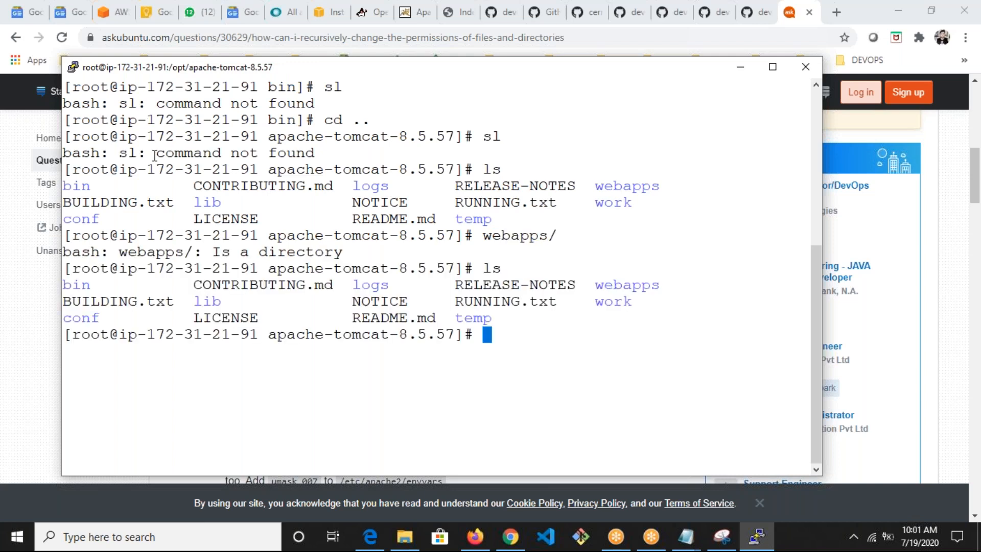
Step: Clear the terminal, change into the webapps directory, list its files and highlight petclinic-1.0.war
{"action": "type", "text": "clear"}
{"action": "key", "text": "Return"}
{"action": "type", "text": "ls"}
{"action": "key", "text": "Return"}
{"action": "type", "text": "cd"}
{"action": "double_click", "coordinate": [655, 105]}
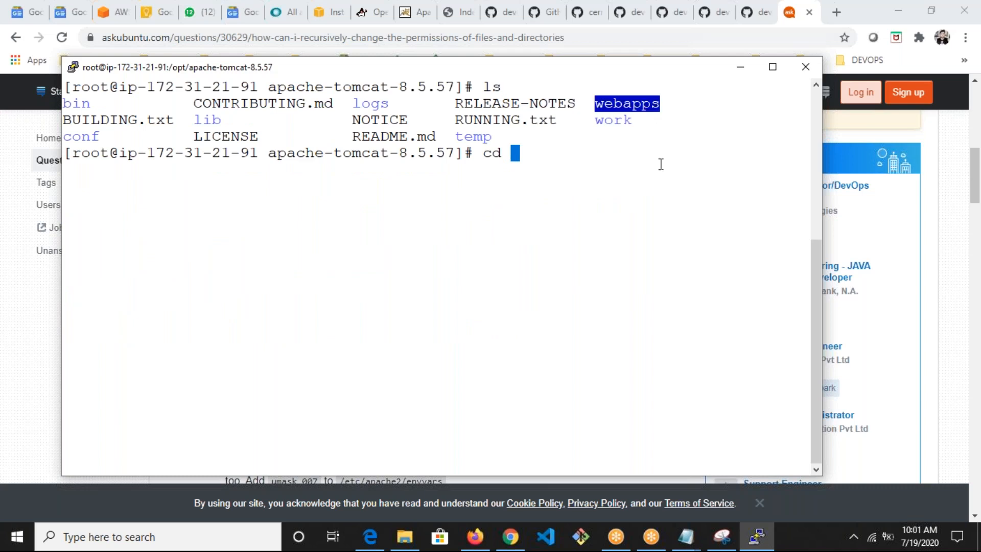
{"action": "right_click", "coordinate": [660, 164]}
{"action": "key", "text": "Return"}
{"action": "type", "text": "ls"}
{"action": "key", "text": "Return"}
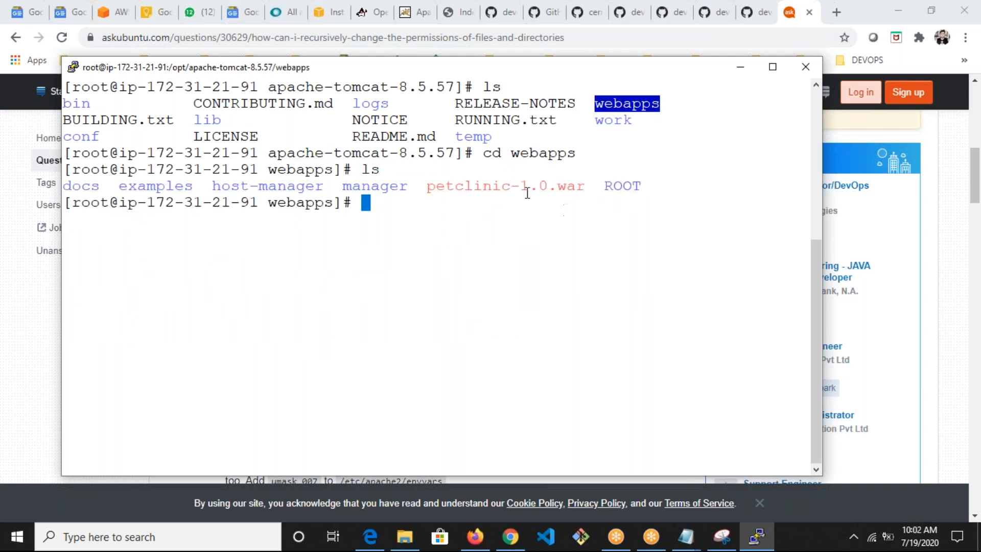
{"action": "double_click", "coordinate": [496, 187]}
{"action": "left_click", "coordinate": [481, 251]}
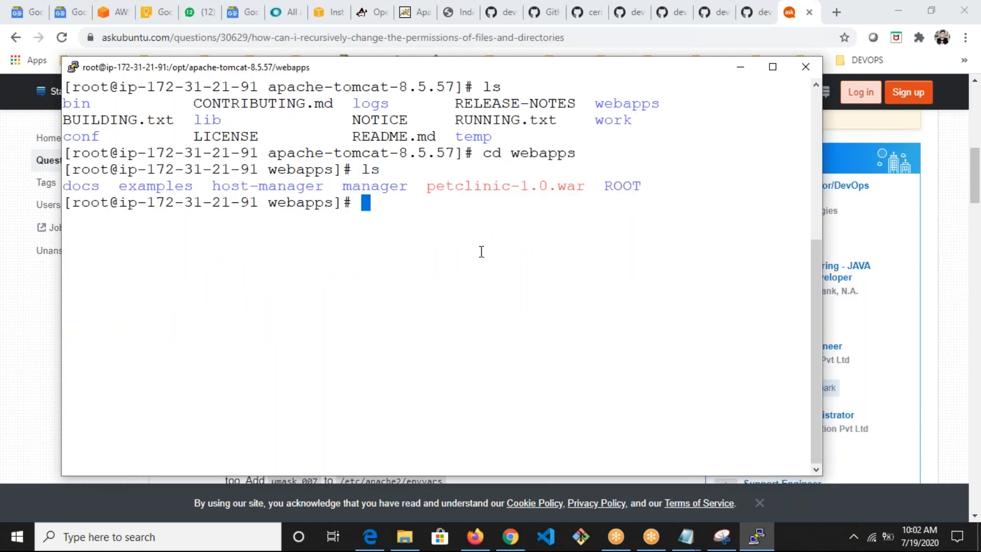
{"action": "double_click", "coordinate": [469, 185]}
{"action": "left_click", "coordinate": [464, 214]}
Step: Copy the IP address 13.233.111.141 from the dsada.txt notes and open it on port 8080 in a new browser tab
{"action": "mouse_move", "coordinate": [684, 543]}
{"action": "left_click", "coordinate": [602, 483]}
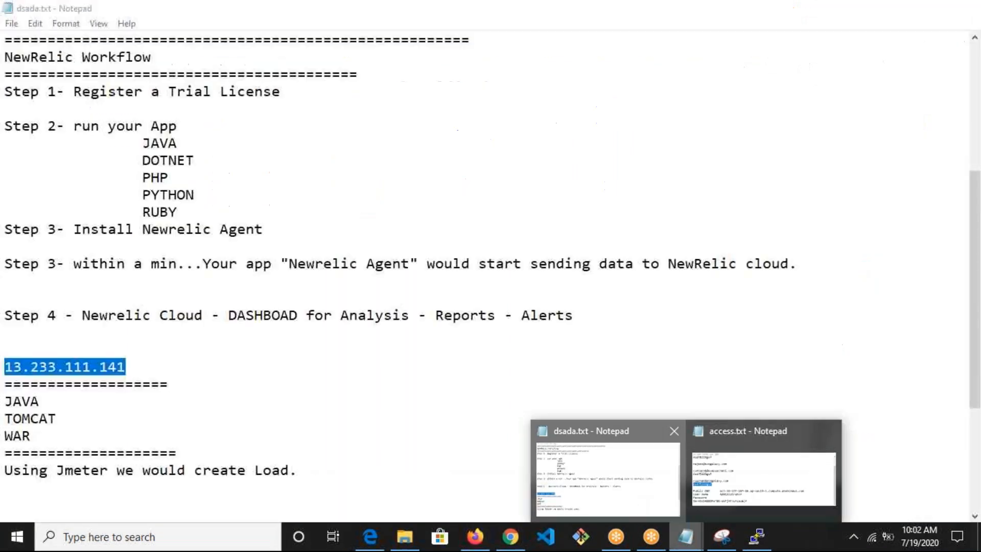
{"action": "left_click", "coordinate": [122, 366]}
{"action": "left_click_drag", "start_coordinate": [122, 365], "coordinate": [4, 367]}
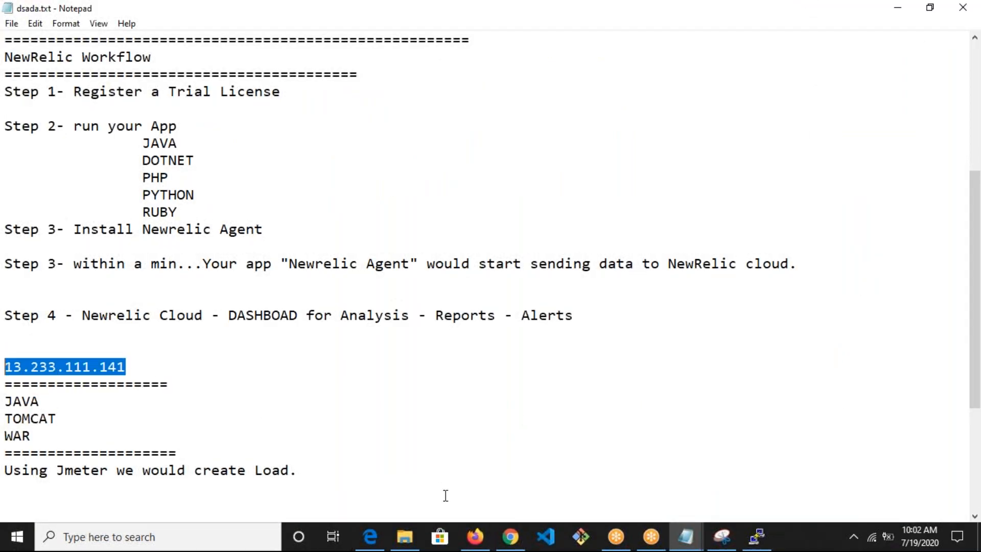
{"action": "left_click", "coordinate": [510, 536]}
{"action": "left_click", "coordinate": [837, 12]}
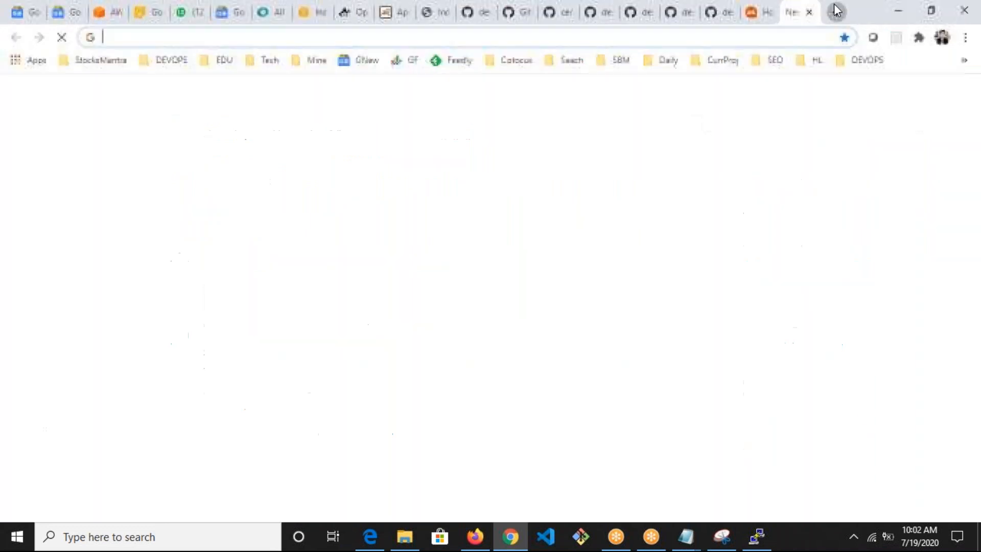
{"action": "key", "text": "ctrl+v"}
{"action": "type", "text": ":8080"}
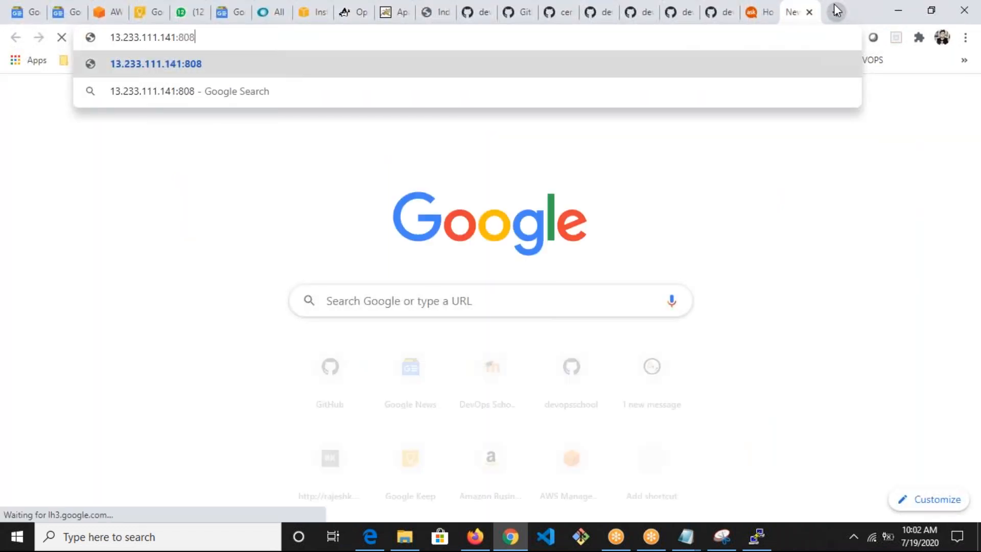
{"action": "key", "text": "Return"}
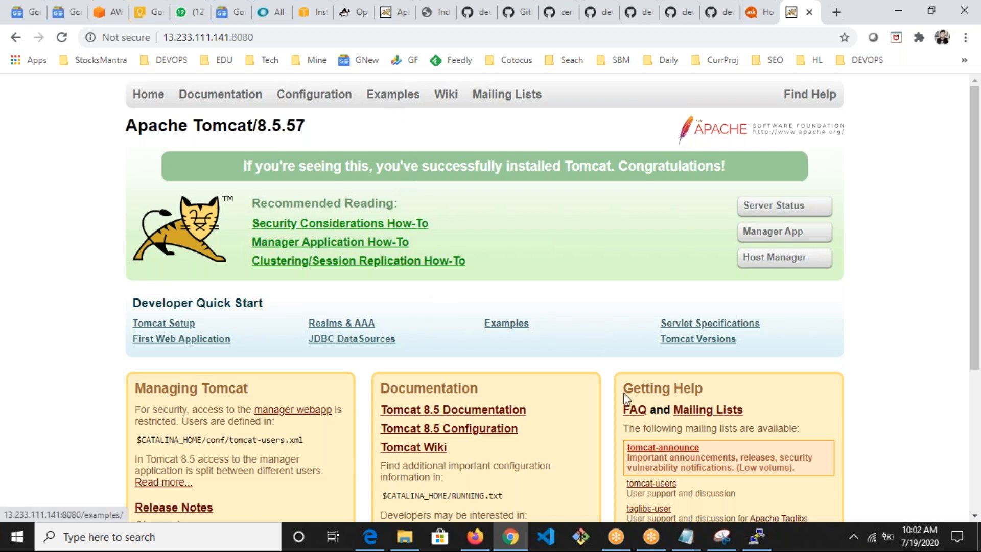
Step: Switch back to the PuTTY terminal, list the webapps directory again and highlight petclinic-1.0.war
{"action": "key", "text": "alt+Tab"}
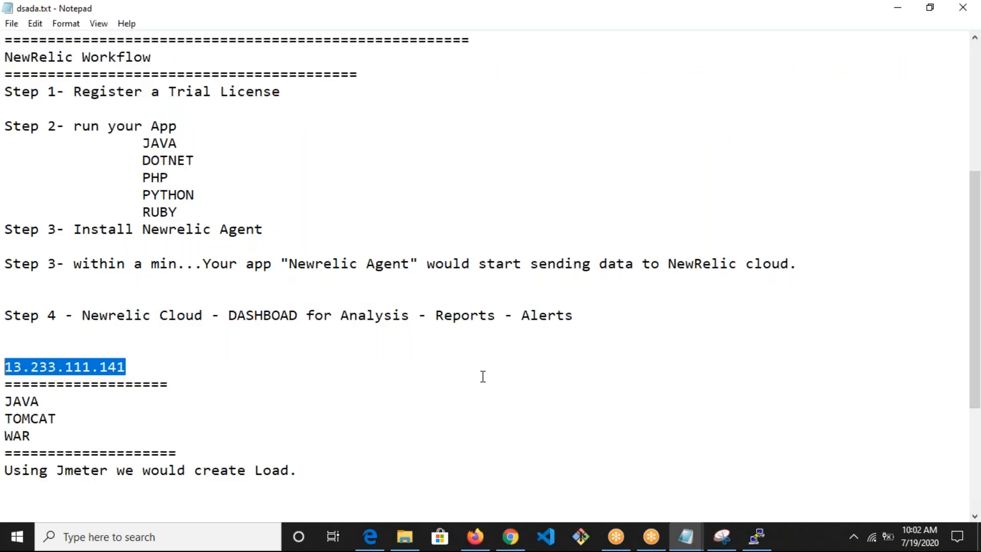
{"action": "left_click", "coordinate": [749, 542]}
{"action": "type", "text": "ls"}
{"action": "key", "text": "BackSpace"}
{"action": "type", "text": "s"}
{"action": "key", "text": "Return"}
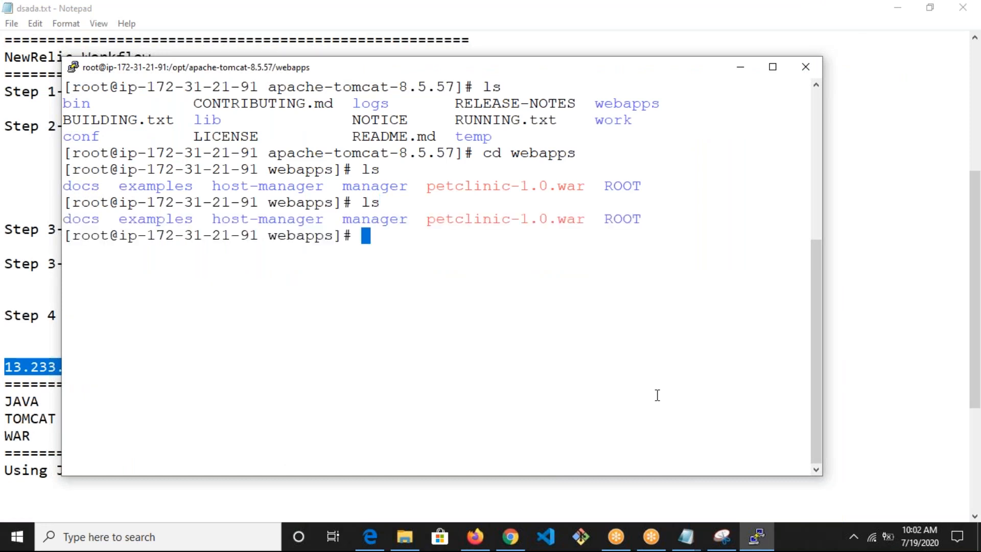
{"action": "double_click", "coordinate": [505, 219]}
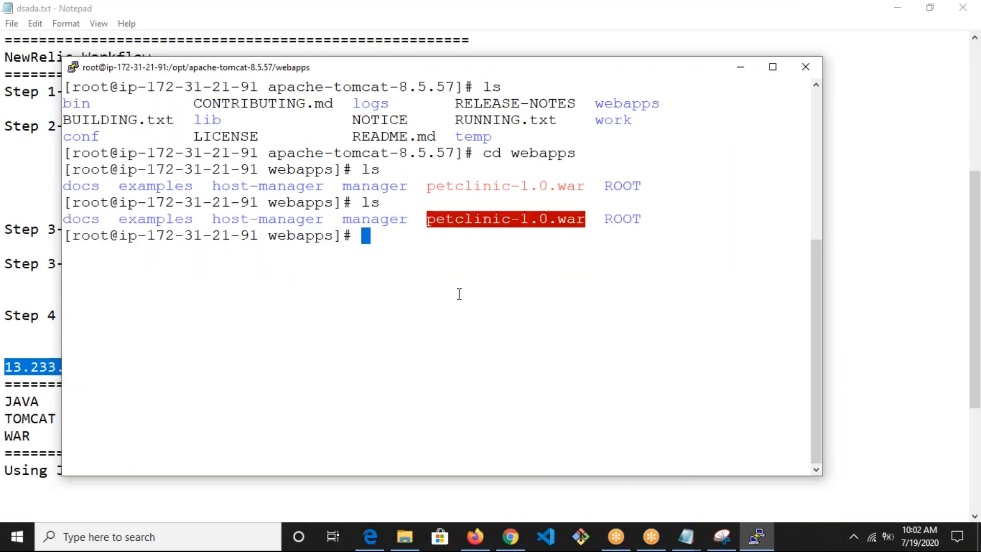
{"action": "double_click", "coordinate": [471, 219]}
{"action": "type", "text": "chmod"}
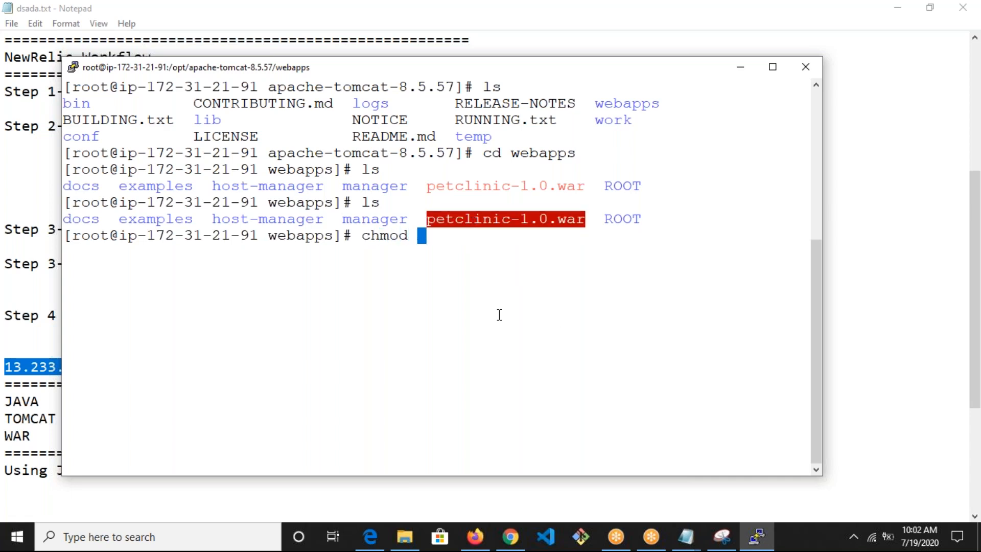
{"action": "key", "text": "BackSpace"}
{"action": "key", "text": "BackSpace"}
{"action": "key", "text": "BackSpace"}
{"action": "key", "text": "BackSpace"}
{"action": "key", "text": "BackSpace"}
{"action": "key", "text": "BackSpace"}
Step: List the webapps directory in long format with ls -la to check the file permissions
{"action": "type", "text": "ls"}
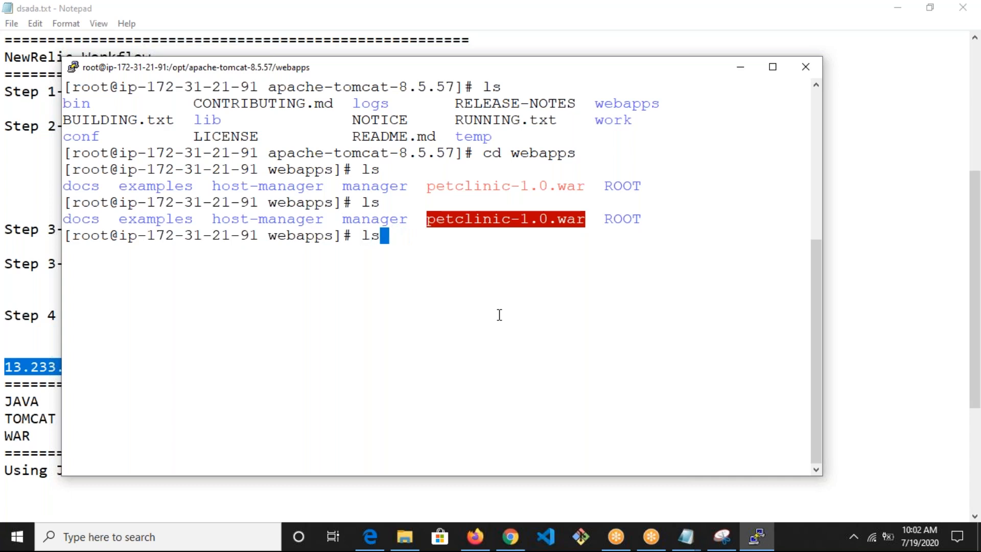
{"action": "type", "text": " -la"}
{"action": "key", "text": "Return"}
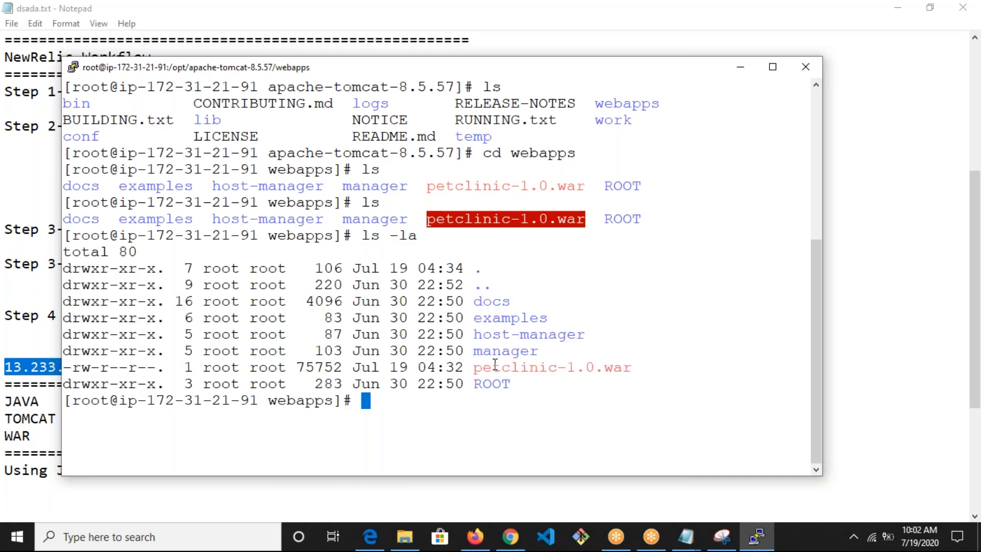
Step: Select the petclinic-1.0.war file name in the listing and begin a chmod command for it
{"action": "double_click", "coordinate": [513, 369]}
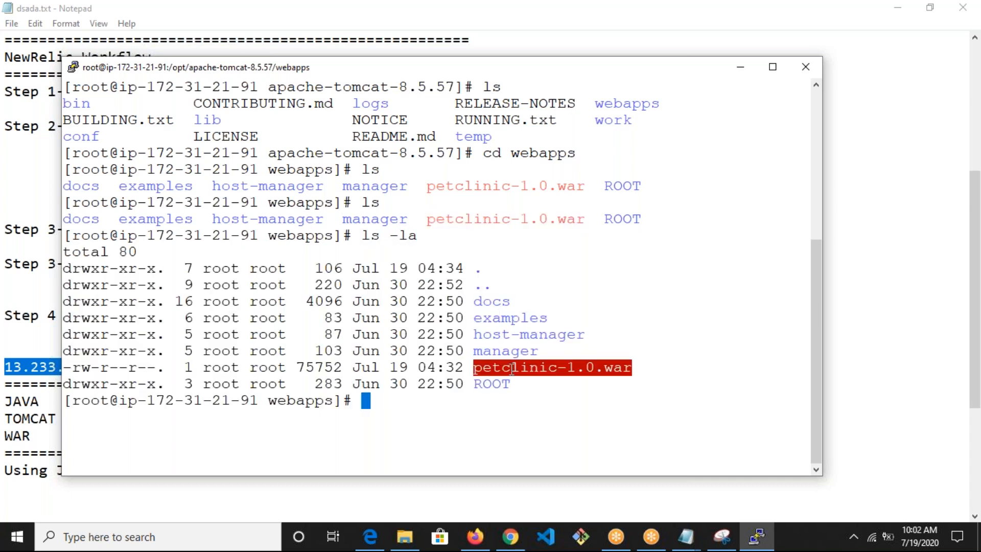
{"action": "type", "text": "chmod"}
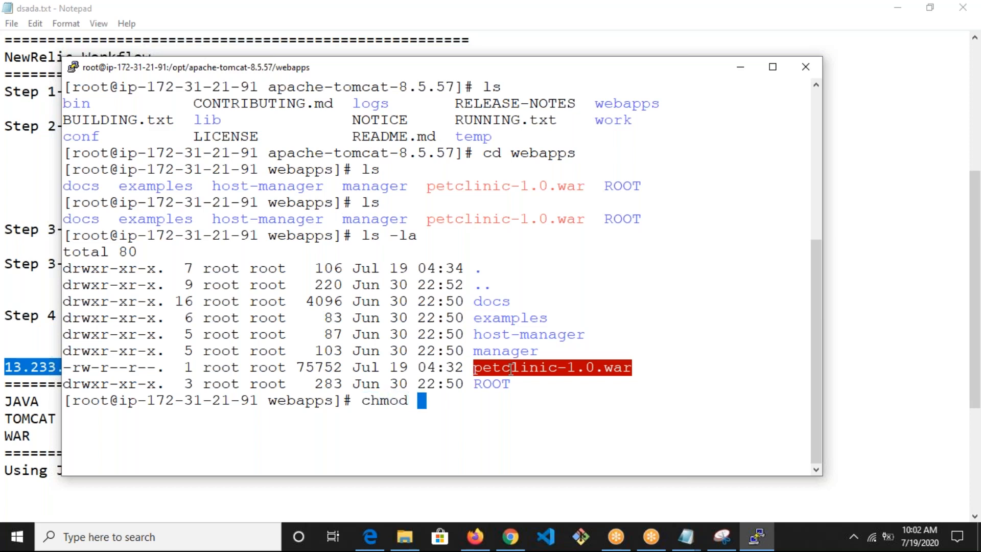
{"action": "key", "text": "BackSpace"}
{"action": "key", "text": "BackSpace"}
{"action": "key", "text": "BackSpace"}
{"action": "key", "text": "BackSpace"}
{"action": "key", "text": "BackSpace"}
{"action": "key", "text": "BackSpace"}
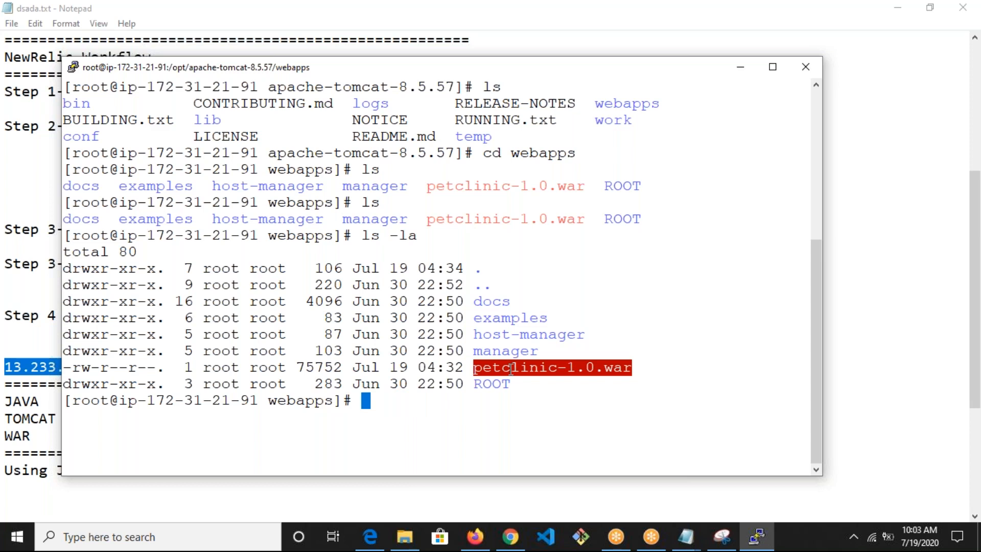
{"action": "type", "text": "chown -R"}
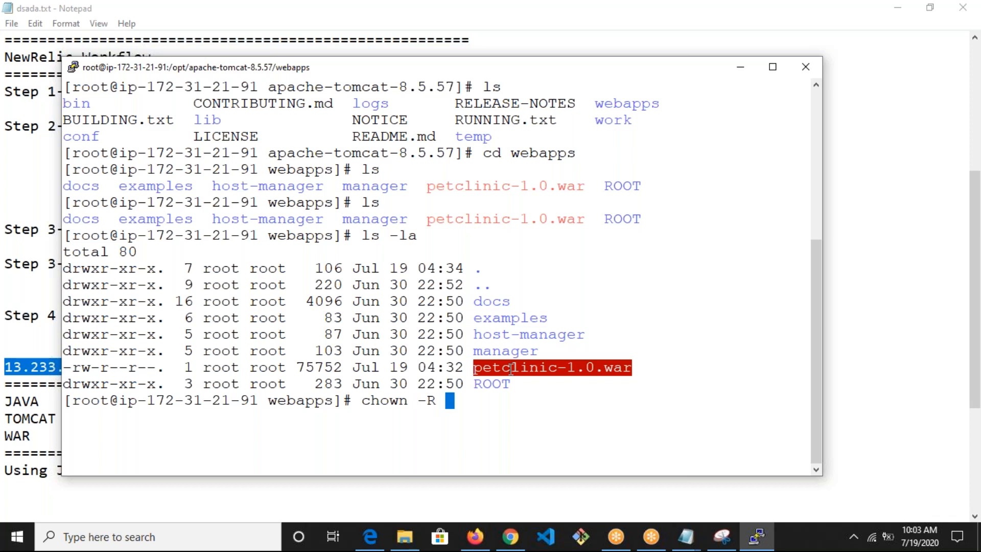
{"action": "key", "text": "ctrl+c"}
Step: Clear the terminal and list the contents of Tomcat's webapps folder
{"action": "type", "text": "ls"}
{"action": "key", "text": "BackSpace"}
{"action": "key", "text": "BackSpace"}
{"action": "type", "text": "clear"}
{"action": "key", "text": "Return"}
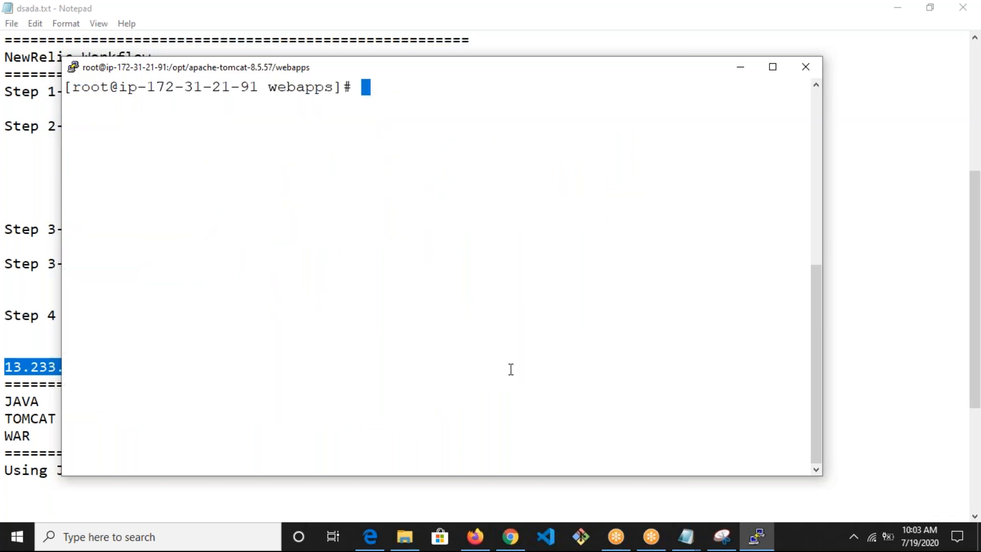
{"action": "type", "text": "ls"}
{"action": "key", "text": "Return"}
Step: Check the running Tomcat processes with ps -eaf | grep tomcat and examine the output
{"action": "type", "text": "ps -eaf"}
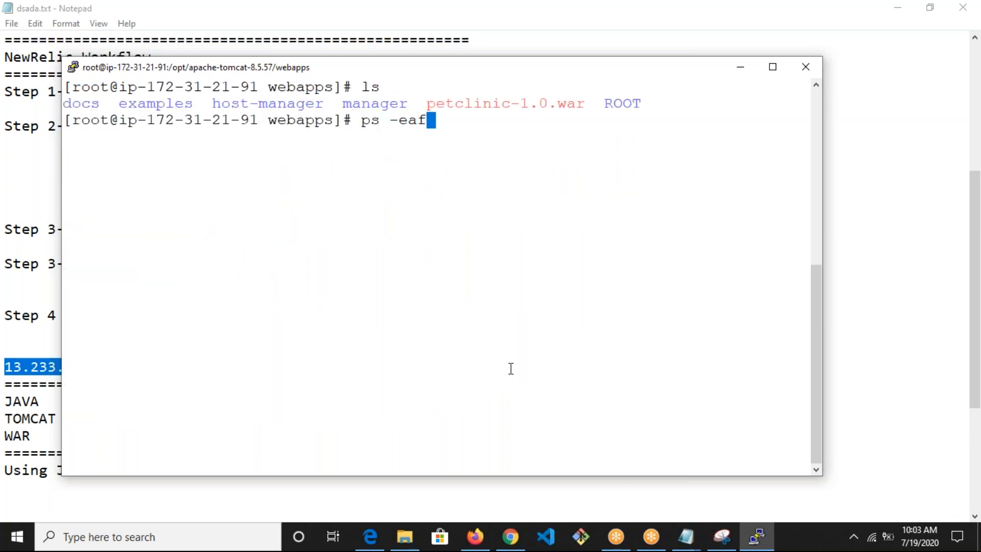
{"action": "type", "text": " | grep tomcat"}
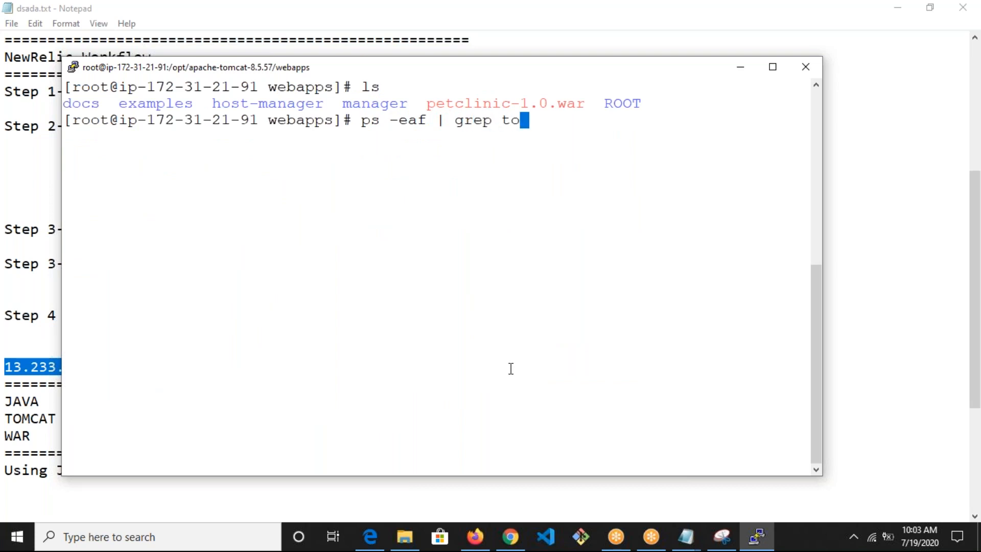
{"action": "key", "text": "Return"}
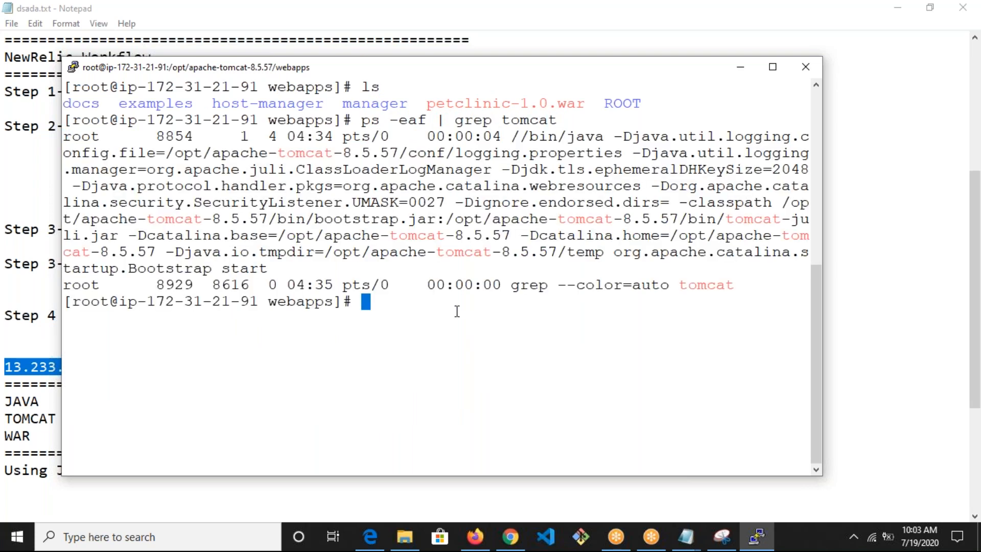
{"action": "left_click_drag", "start_coordinate": [319, 152], "coordinate": [416, 263]}
{"action": "left_click_drag", "start_coordinate": [417, 267], "coordinate": [413, 247]}
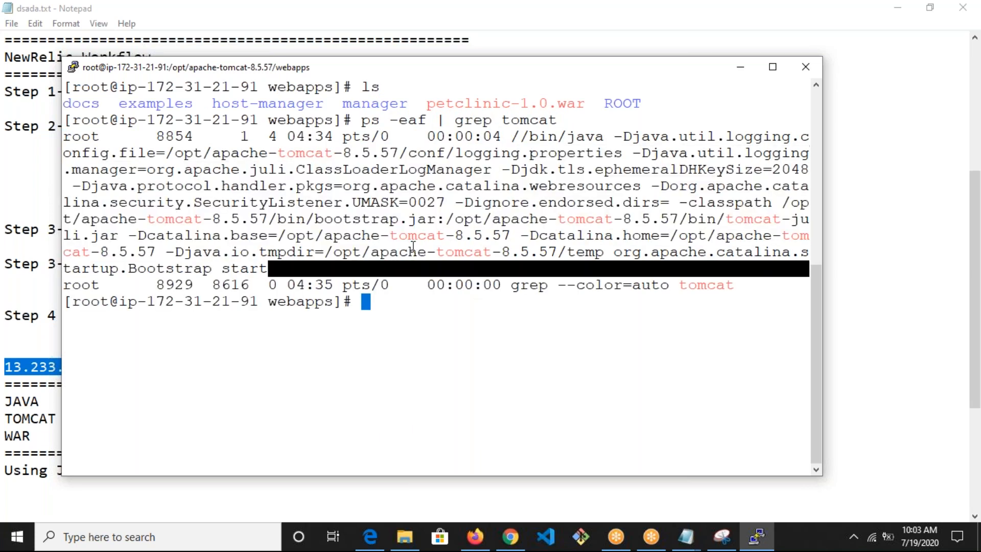
Step: List the webapps folder and set the permissions of petclinic-1.0.war to 777 with chmod
{"action": "type", "text": "ls"}
{"action": "key", "text": "Return"}
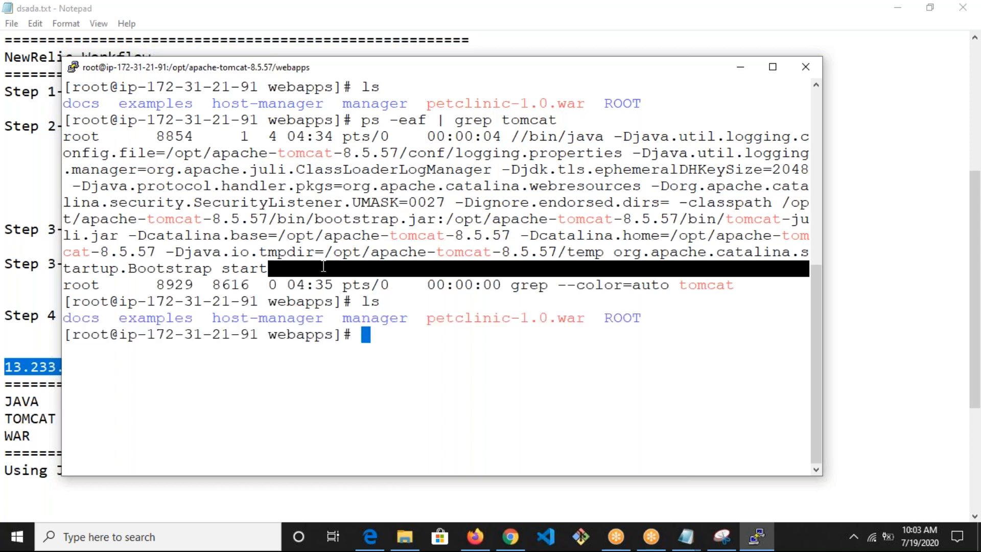
{"action": "double_click", "coordinate": [496, 316]}
{"action": "type", "text": "ch"}
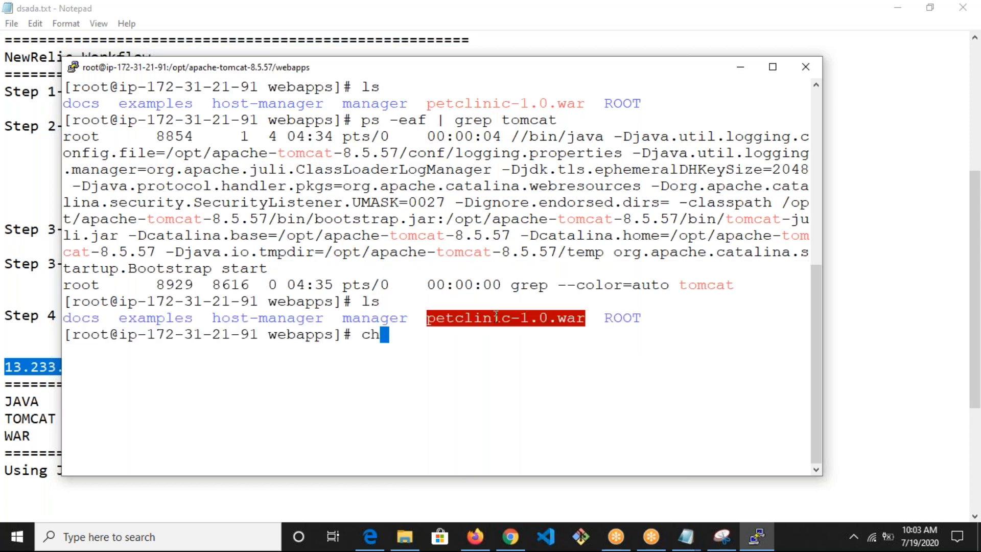
{"action": "type", "text": "mod 777"}
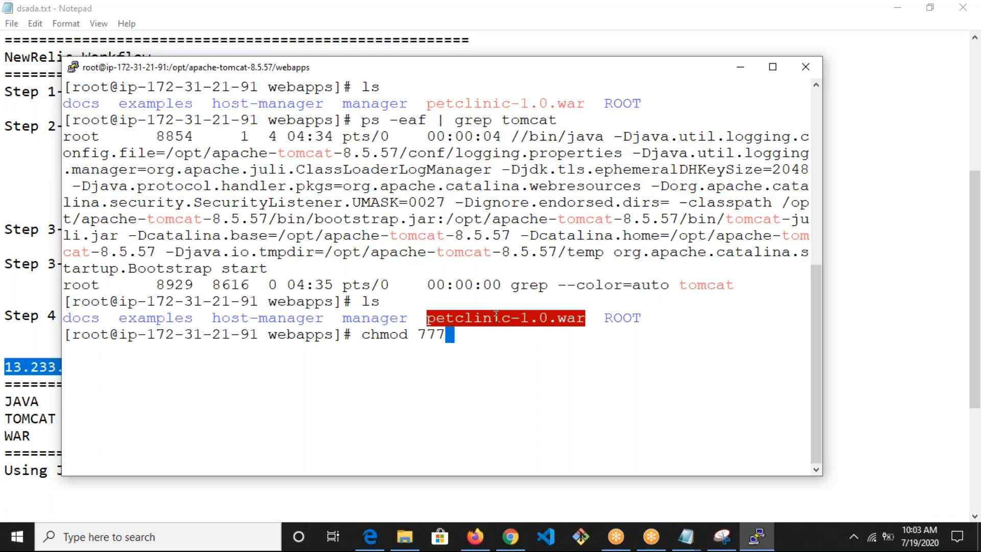
{"action": "right_click", "coordinate": [551, 377]}
{"action": "key", "text": "Return"}
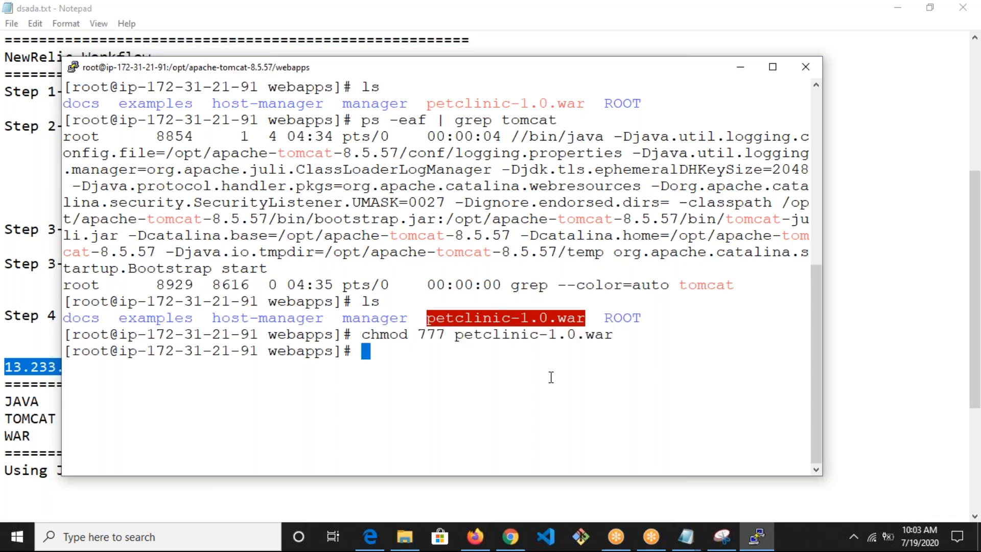
Step: List the webapps folder to check the WAR file, clear the terminal and list the folder again
{"action": "type", "text": "ls"}
{"action": "key", "text": "Return"}
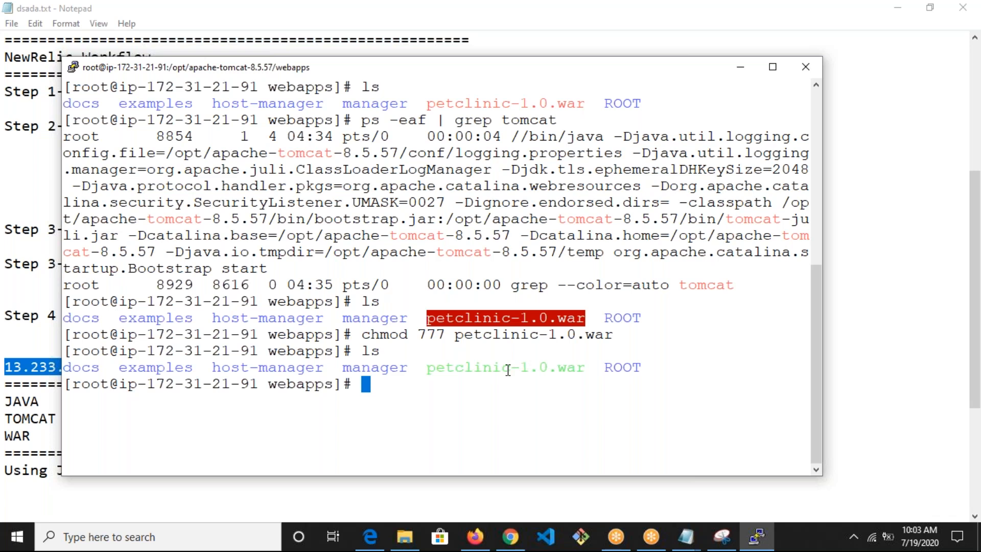
{"action": "type", "text": "clear"}
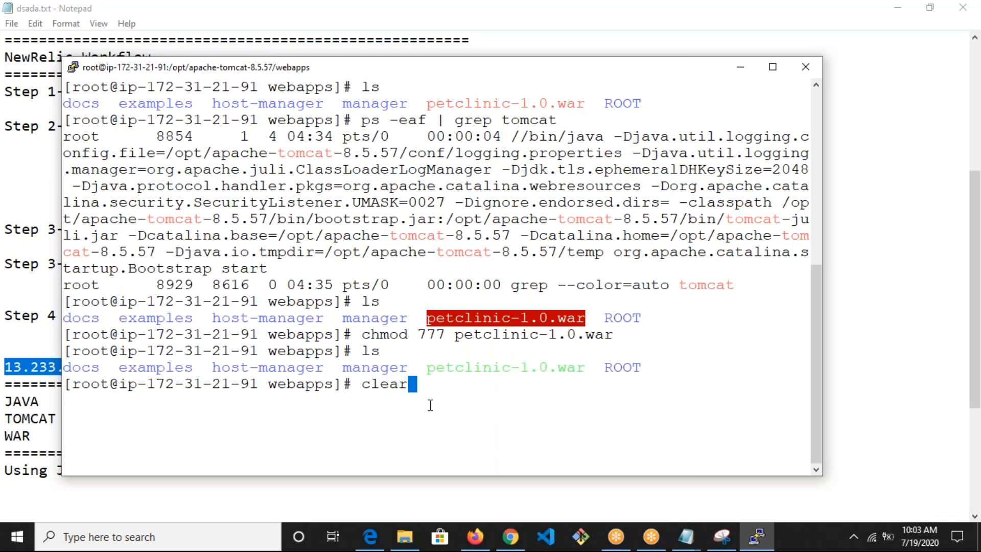
{"action": "key", "text": "Return"}
{"action": "type", "text": "ls"}
{"action": "key", "text": "Return"}
{"action": "key", "text": "Return"}
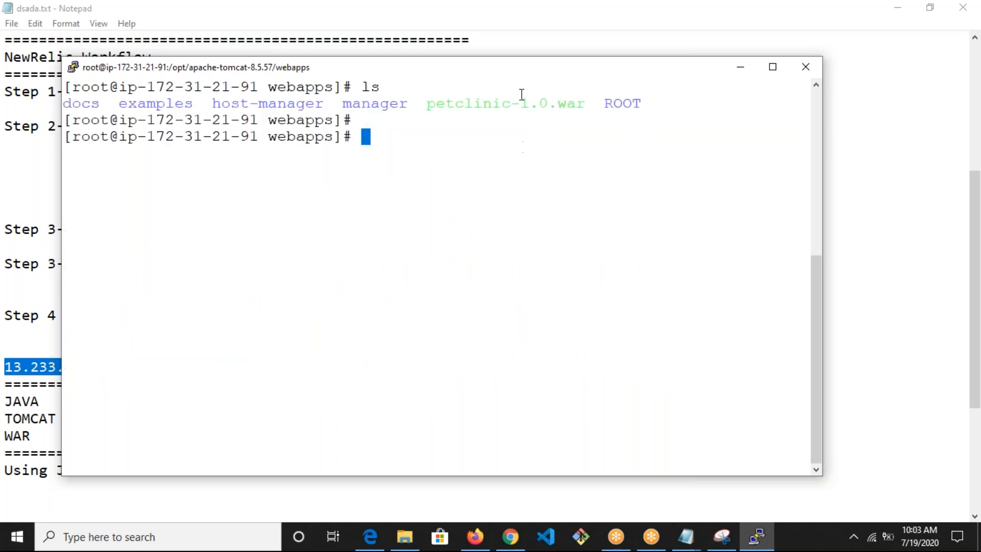
Step: Go up to the apache-tomcat-8.5.57 folder, enter its bin folder and list the scripts there
{"action": "type", "text": "cd .."}
{"action": "key", "text": "Return"}
{"action": "type", "text": "ls"}
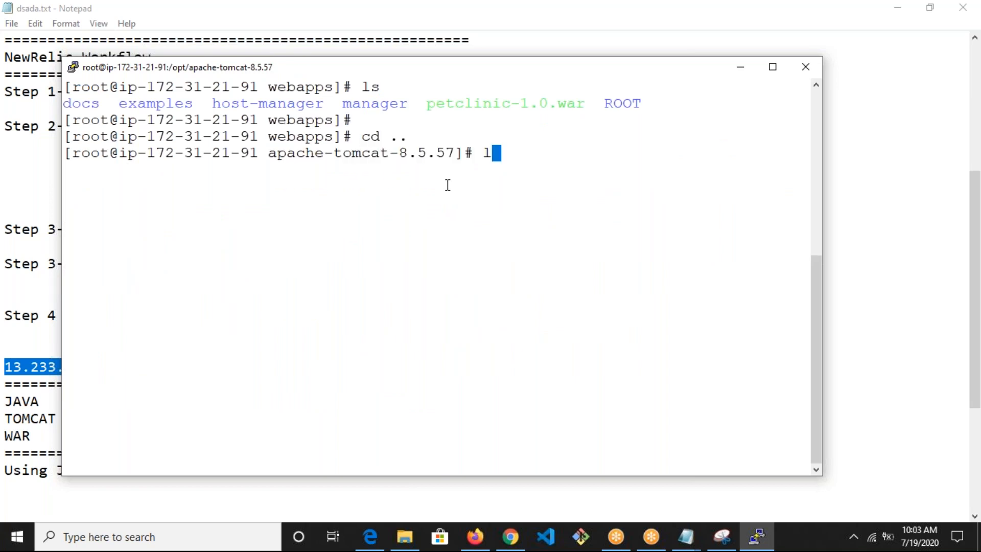
{"action": "key", "text": "Return"}
{"action": "type", "text": "cd"}
{"action": "key", "text": "BackSpace"}
{"action": "key", "text": "BackSpace"}
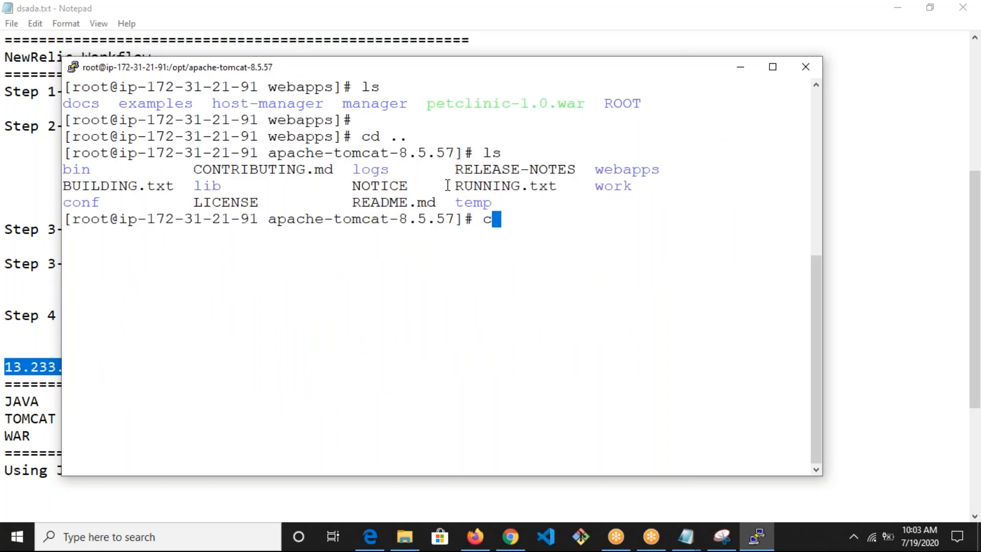
{"action": "type", "text": "b"}
{"action": "type", "text": "d bin/"}
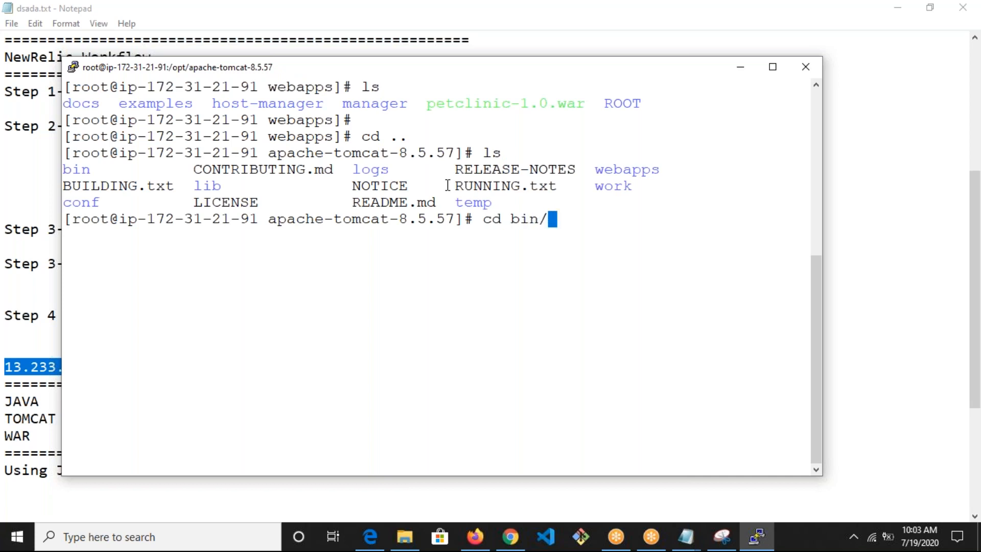
{"action": "key", "text": "Return"}
{"action": "type", "text": "ls"}
{"action": "key", "text": "Return"}
Step: Stop Tomcat by running ./shutdown.sh from the bin folder
{"action": "type", "text": "./"}
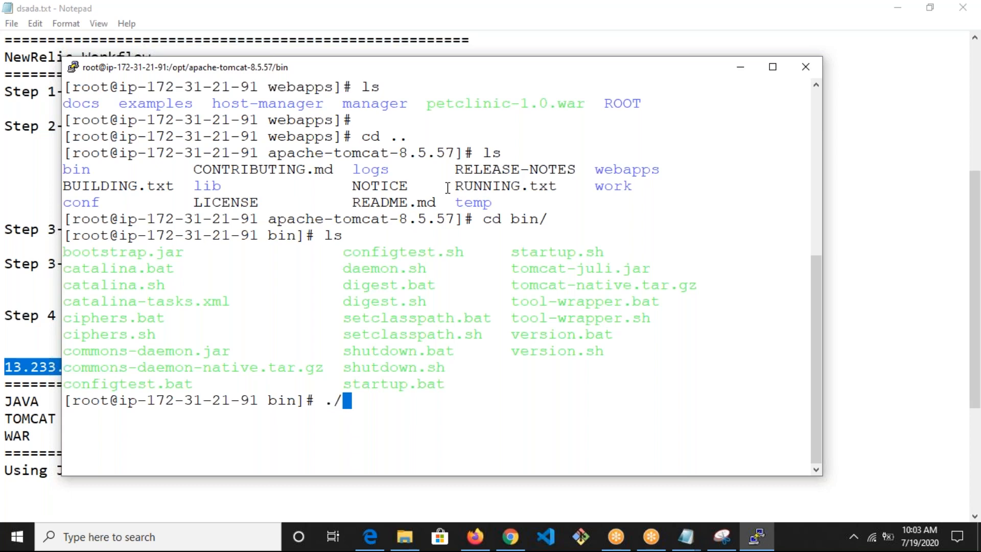
{"action": "double_click", "coordinate": [389, 369]}
{"action": "right_click", "coordinate": [454, 329]}
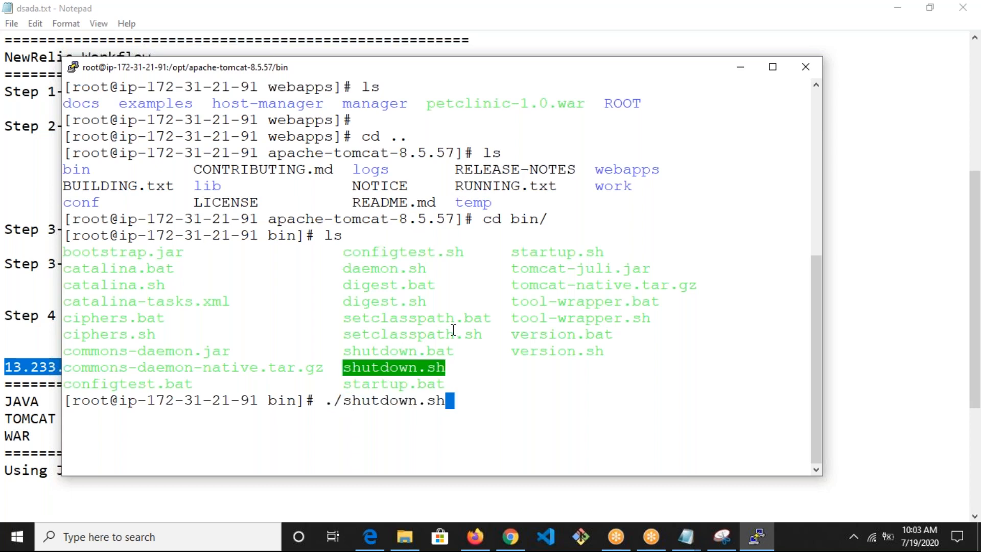
{"action": "key", "text": "Return"}
Step: Start Tomcat again by running ./startup.sh from the bin folder
{"action": "key", "text": "Up"}
{"action": "key", "text": "BackSpace"}
{"action": "key", "text": "BackSpace"}
{"action": "key", "text": "BackSpace"}
{"action": "key", "text": "BackSpace"}
{"action": "key", "text": "BackSpace"}
{"action": "key", "text": "BackSpace"}
{"action": "key", "text": "BackSpace"}
{"action": "key", "text": "BackSpace"}
{"action": "key", "text": "BackSpace"}
{"action": "key", "text": "BackSpace"}
{"action": "key", "text": "BackSpace"}
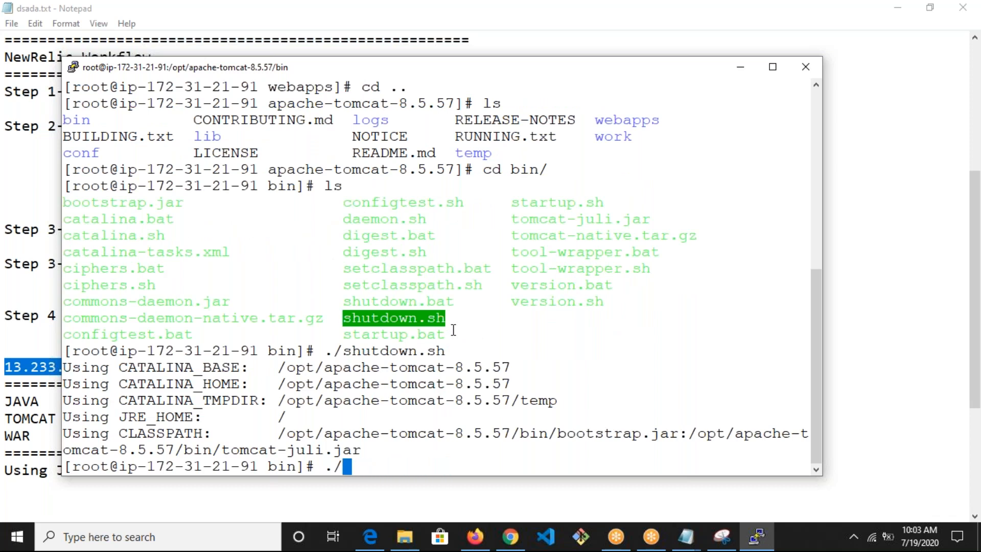
{"action": "double_click", "coordinate": [526, 201]}
{"action": "right_click", "coordinate": [487, 245]}
{"action": "key", "text": "Return"}
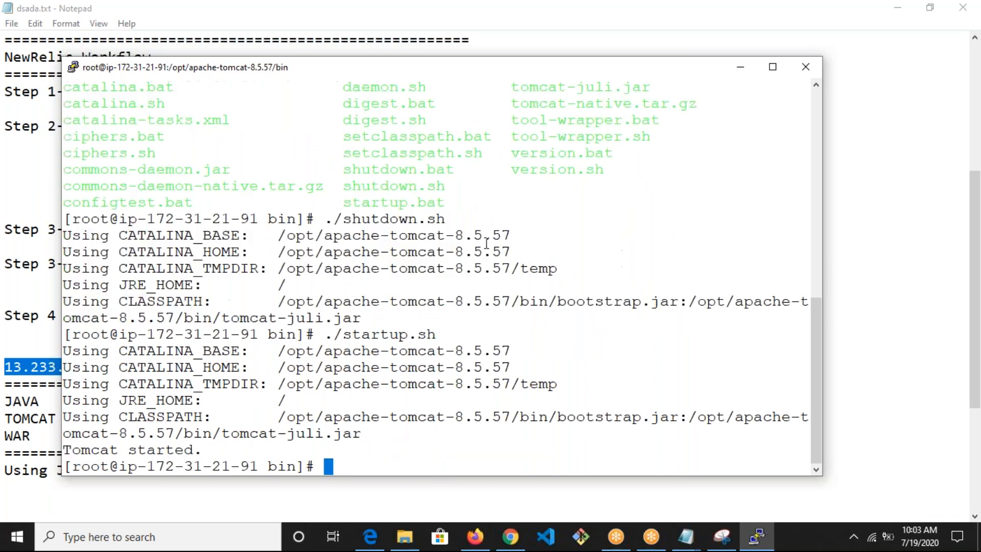
Step: Go back through the Tomcat home folder into webapps and list its contents
{"action": "type", "text": "cd .."}
{"action": "key", "text": "Return"}
{"action": "type", "text": "ls"}
{"action": "key", "text": "Return"}
{"action": "type", "text": "cd webapps/"}
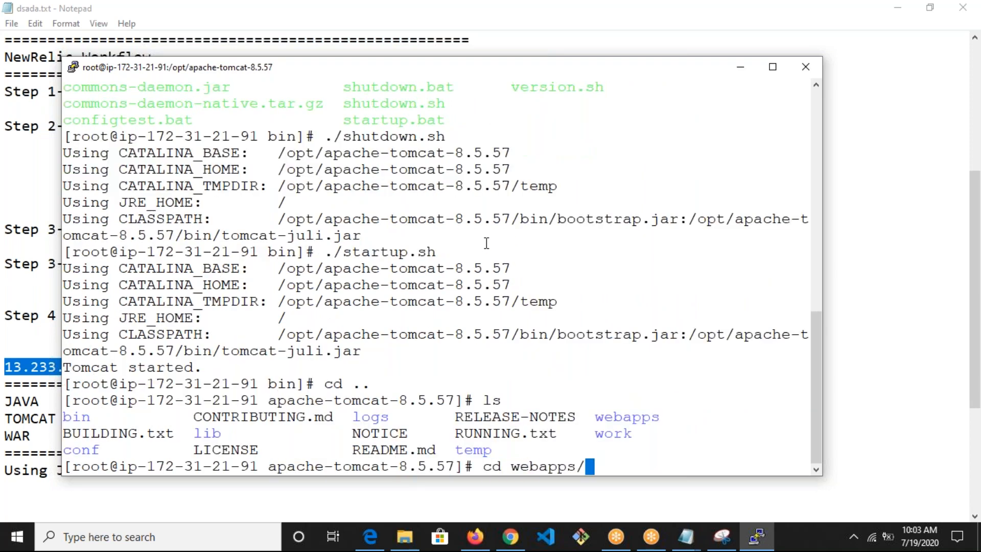
{"action": "key", "text": "Return"}
{"action": "type", "text": "ls"}
{"action": "key", "text": "Return"}
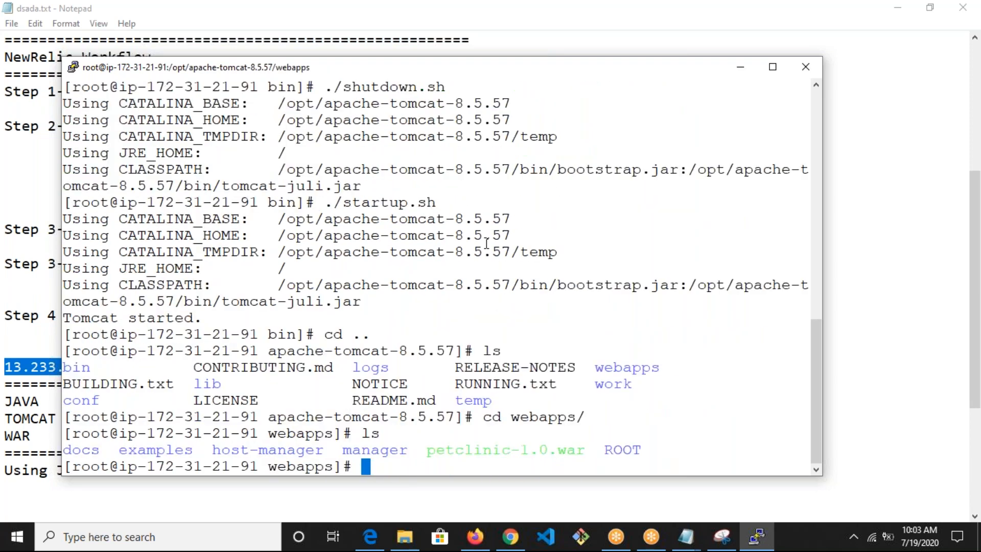
Step: Enter the ROOT folder to list its files, and return to webapps and list it
{"action": "type", "text": "cd R"}
{"action": "key", "text": "Tab"}
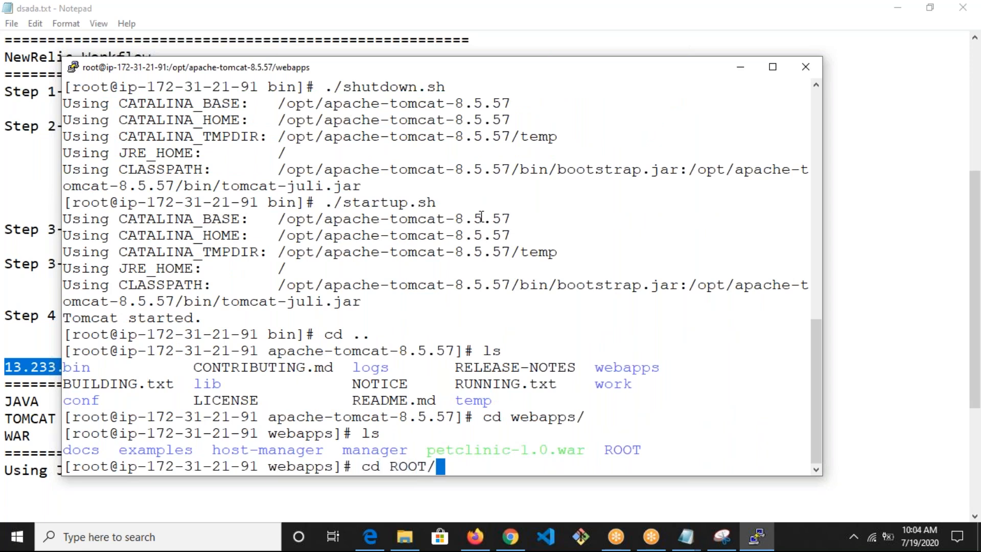
{"action": "key", "text": "Return"}
{"action": "type", "text": "ls"}
{"action": "key", "text": "Return"}
{"action": "type", "text": "cd .."}
{"action": "key", "text": "Return"}
{"action": "type", "text": "ls"}
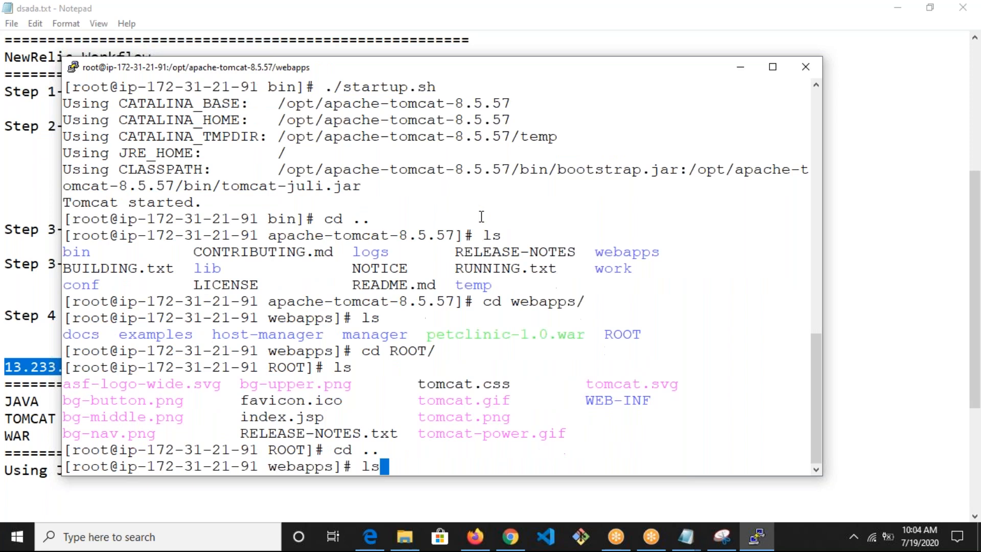
{"action": "key", "text": "Return"}
Step: Enter the ROOT folder inside webapps once more and list its files
{"action": "type", "text": "cd TO"}
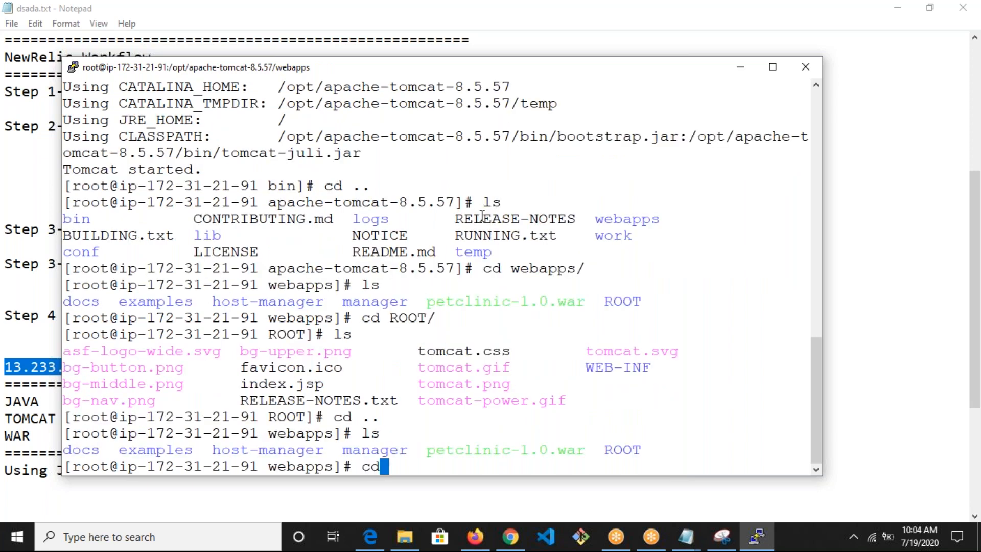
{"action": "key", "text": "BackSpace"}
{"action": "key", "text": "BackSpace"}
{"action": "type", "text": "R"}
{"action": "key", "text": "Tab"}
{"action": "key", "text": "Return"}
{"action": "type", "text": "sl"}
{"action": "key", "text": "Return"}
{"action": "type", "text": "ls"}
{"action": "key", "text": "Return"}
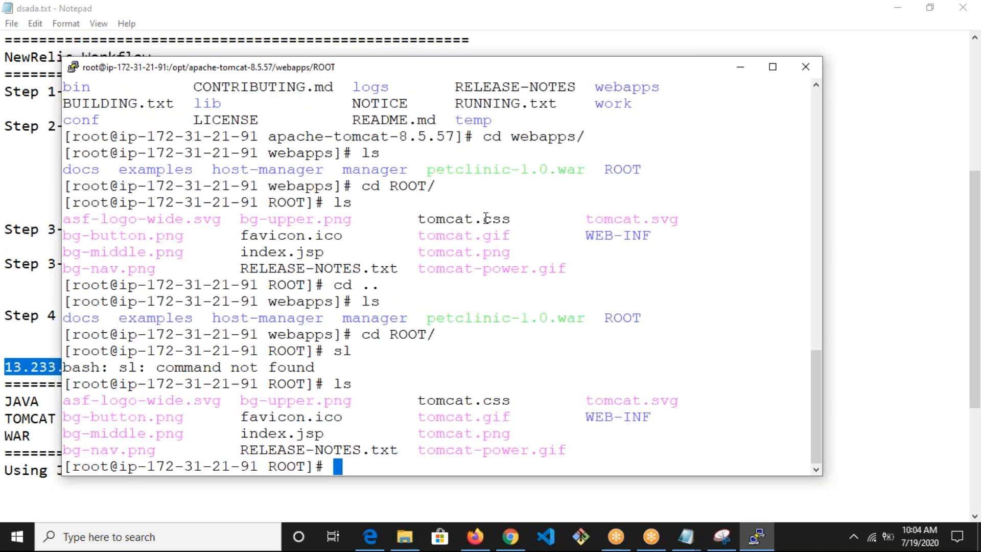
Step: Clear the terminal, list the ROOT folder's files, and go back up to webapps and list its contents
{"action": "type", "text": "clear"}
{"action": "key", "text": "Return"}
{"action": "type", "text": "ls"}
{"action": "key", "text": "Return"}
{"action": "type", "text": "cd .."}
{"action": "key", "text": "Return"}
{"action": "type", "text": "ls"}
{"action": "key", "text": "Return"}
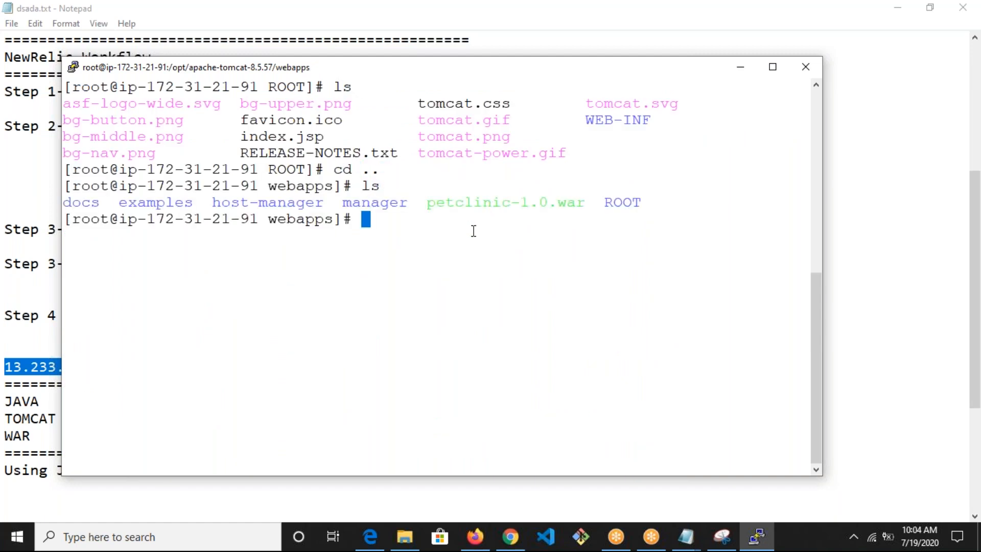
Step: Highlight petclinic-1.0.war, switch to Chrome and look through the newrelic-spring-petclinic repository page on GitHub
{"action": "double_click", "coordinate": [441, 204]}
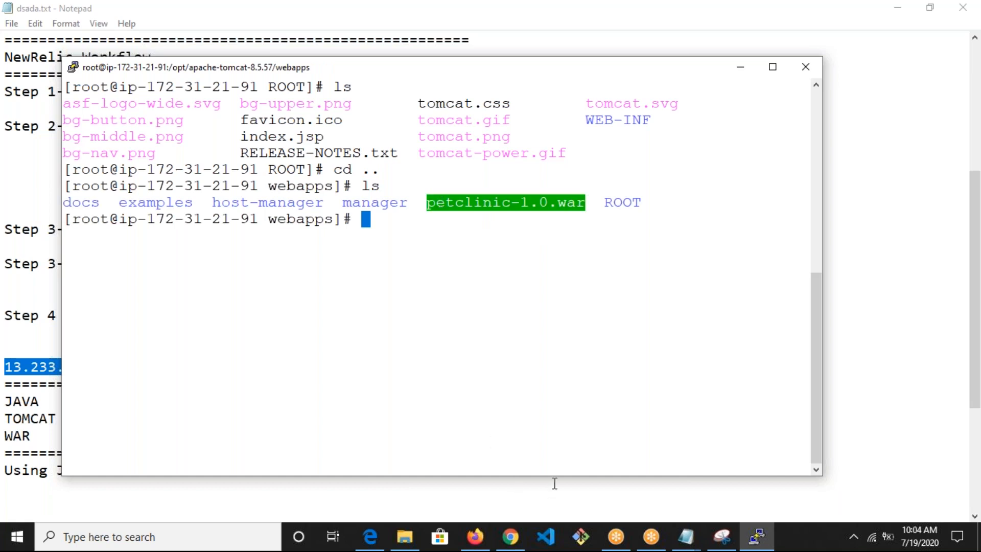
{"action": "left_click", "coordinate": [526, 546]}
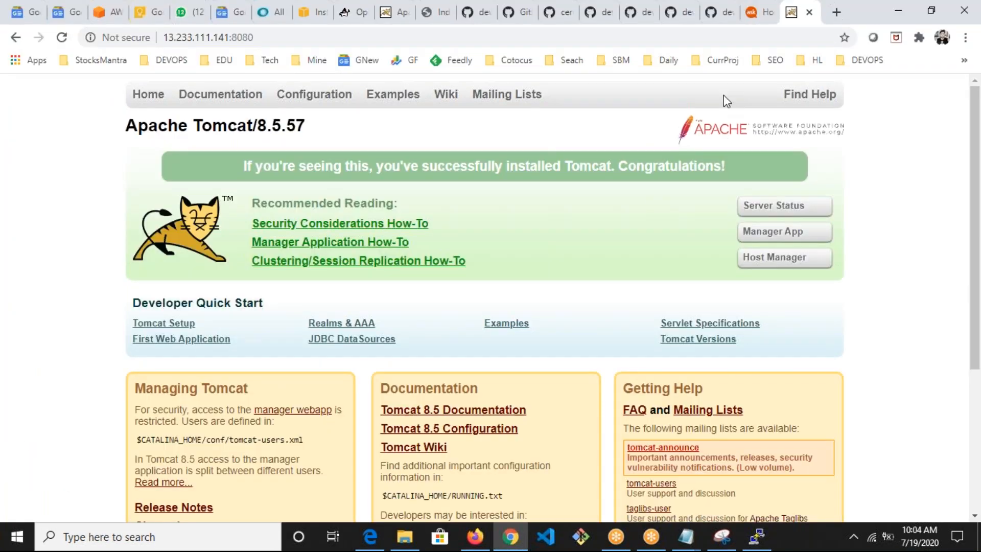
{"action": "left_click", "coordinate": [715, 12]}
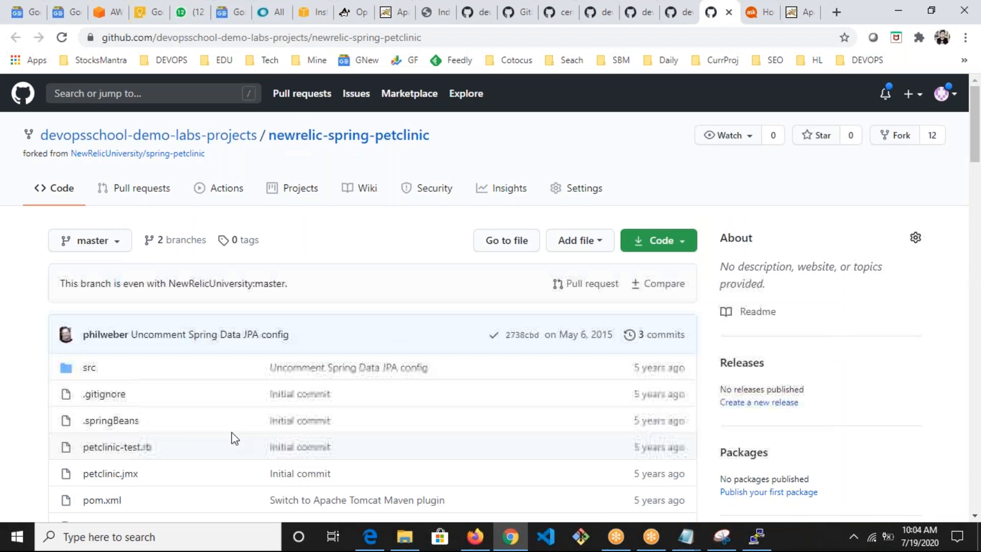
{"action": "scroll", "coordinate": [149, 365], "scroll_direction": "down", "scroll_amount": 4}
Step: Switch back to the PuTTY terminal, enter the examples folder in webapps and list its contents to examine the folder structure
{"action": "key", "text": "alt+Tab"}
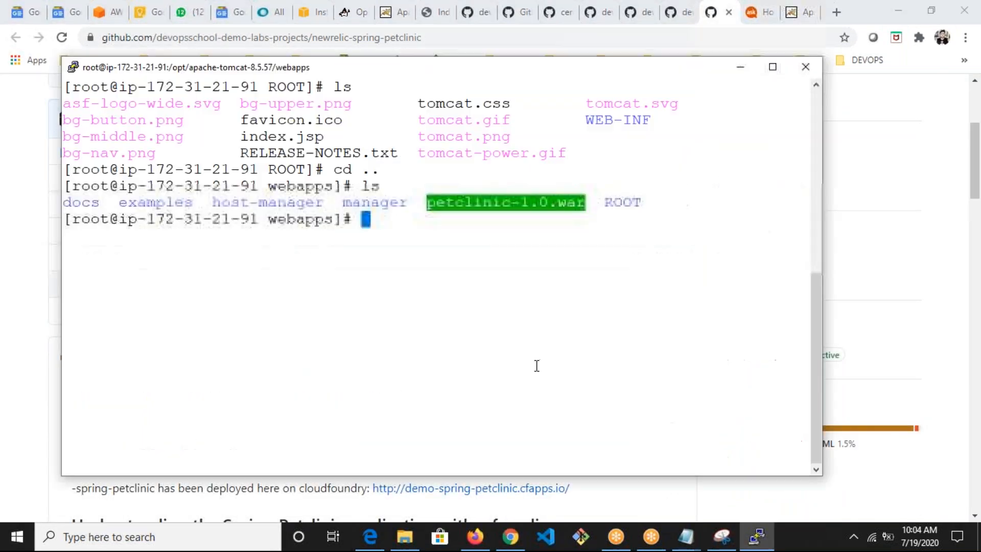
{"action": "left_click", "coordinate": [421, 309]}
{"action": "double_click", "coordinate": [152, 202]}
{"action": "type", "text": "cd"}
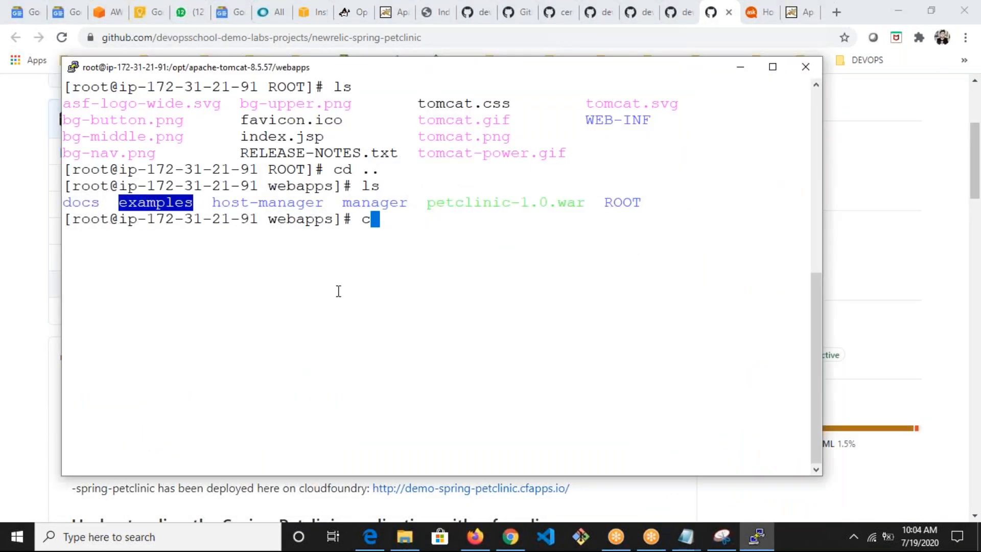
{"action": "right_click", "coordinate": [349, 277]}
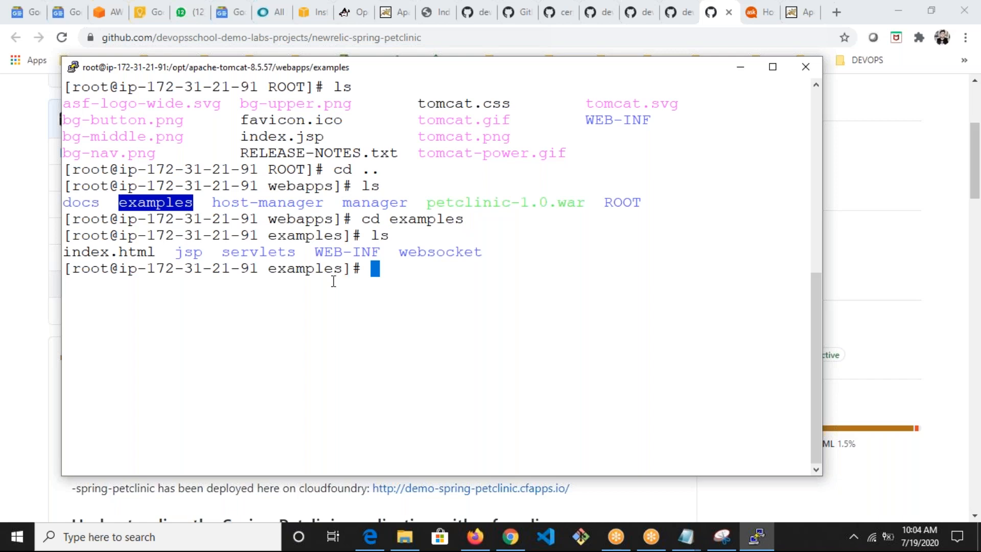
{"action": "left_click_drag", "start_coordinate": [175, 250], "coordinate": [378, 251]}
{"action": "double_click", "coordinate": [278, 251]}
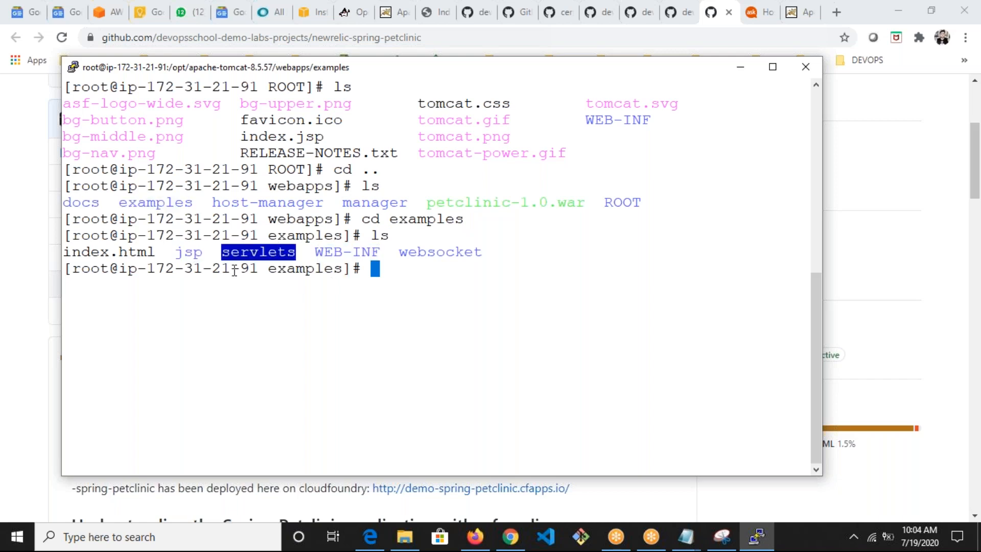
Step: Enter the jsp folder inside examples and list its contents
{"action": "double_click", "coordinate": [196, 253]}
{"action": "type", "text": "cd jsp"}
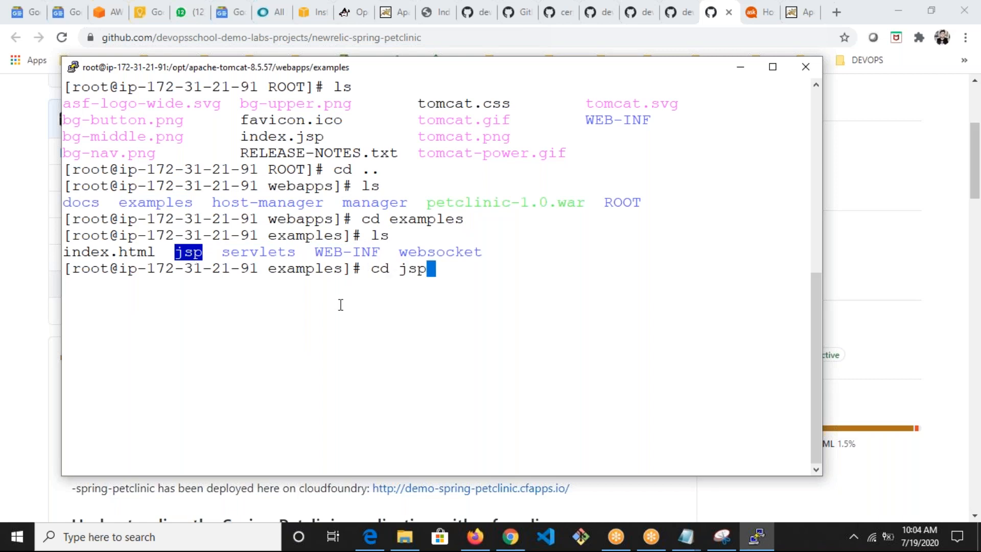
{"action": "key", "text": "Return"}
{"action": "type", "text": "ls"}
{"action": "key", "text": "Return"}
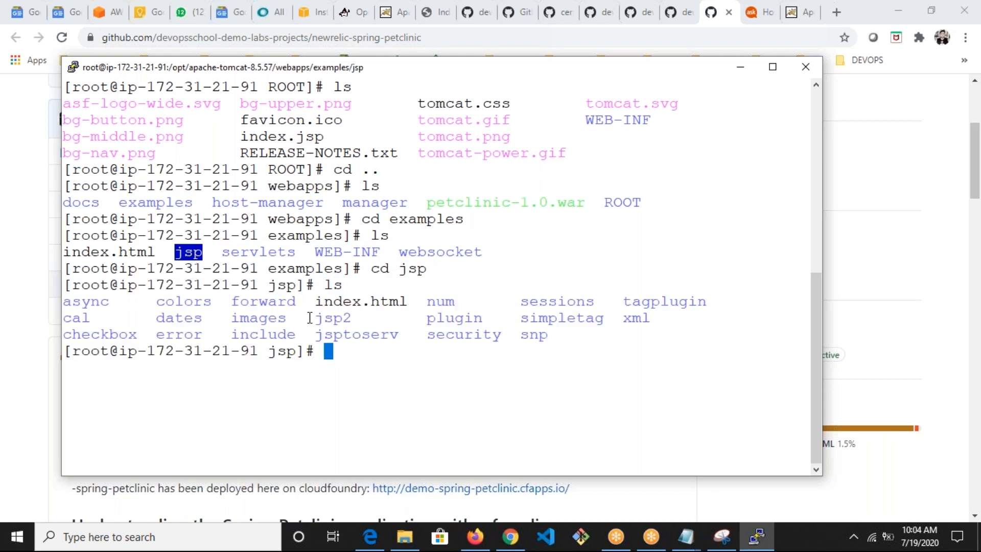
Step: Switch to Chrome, open the JSP Examples page from the Tomcat home page's Examples, and look through the samples
{"action": "left_click", "coordinate": [791, 16]}
{"action": "left_click", "coordinate": [389, 105]}
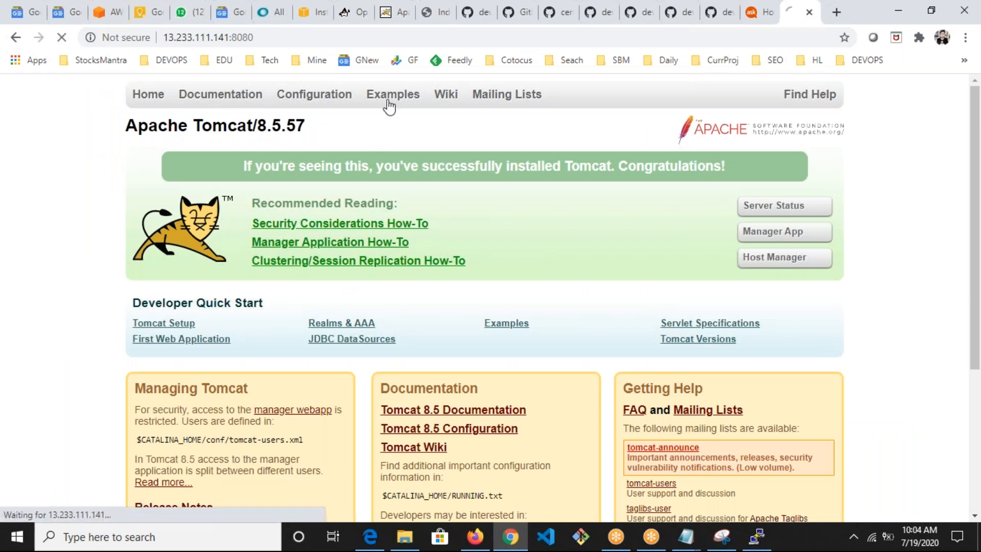
{"action": "left_click", "coordinate": [78, 136]}
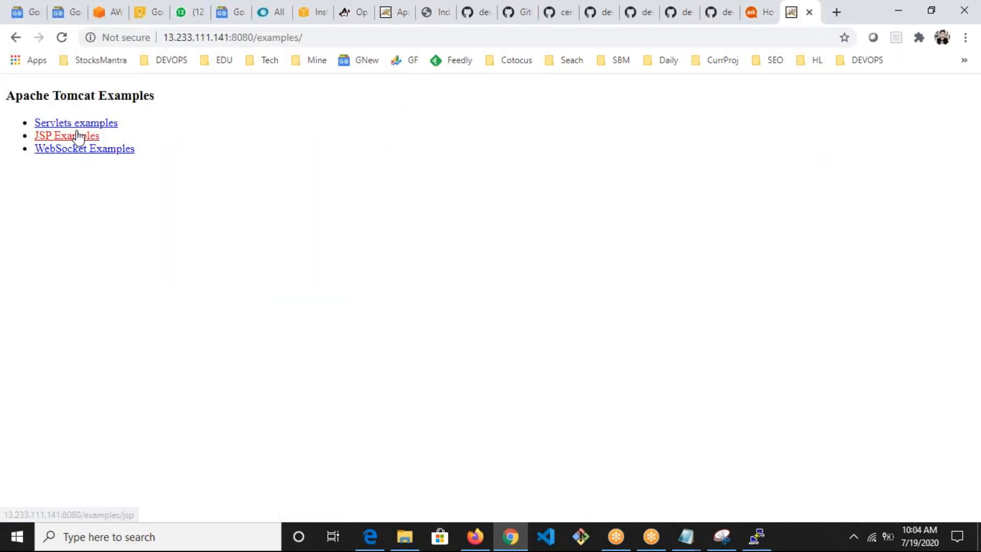
{"action": "scroll", "coordinate": [322, 404], "scroll_direction": "down", "scroll_amount": 5}
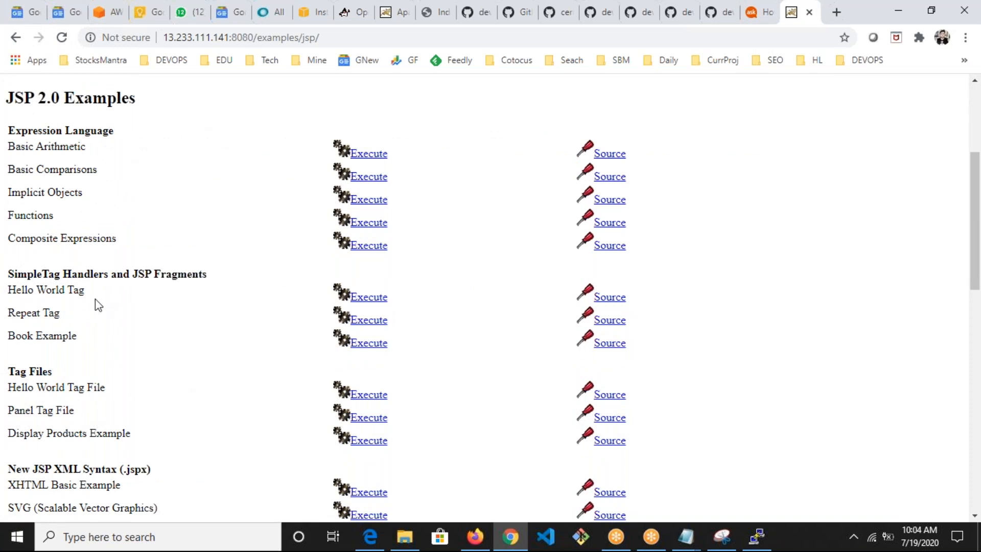
{"action": "scroll", "coordinate": [48, 356], "scroll_direction": "up", "scroll_amount": 4}
{"action": "scroll", "coordinate": [45, 298], "scroll_direction": "down", "scroll_amount": 4}
{"action": "scroll", "coordinate": [102, 322], "scroll_direction": "down", "scroll_amount": 3}
{"action": "scroll", "coordinate": [120, 336], "scroll_direction": "up", "scroll_amount": 7}
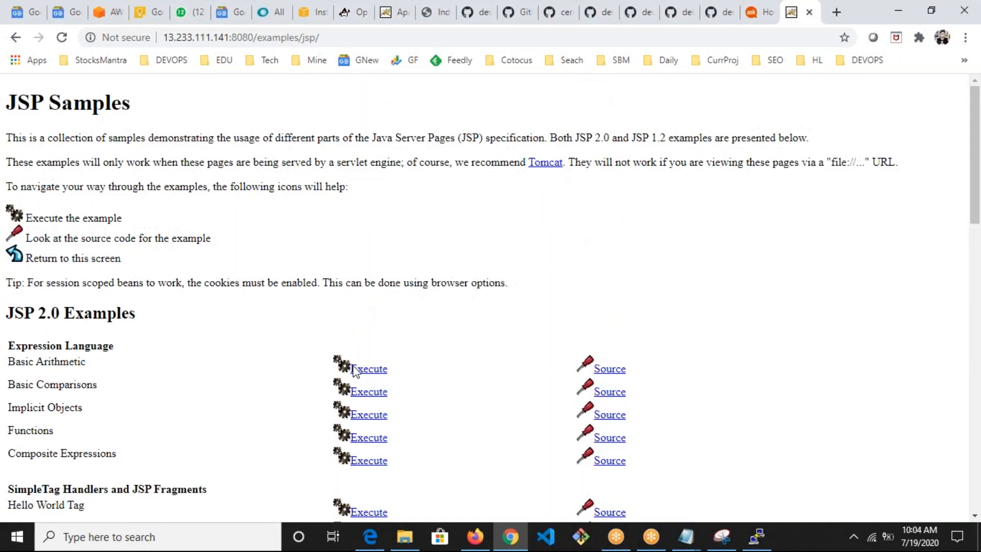
Step: Execute the Basic Arithmetic and Basic Comparisons JSP examples, examine their pages, and return to the JSP Samples list
{"action": "left_click", "coordinate": [369, 369]}
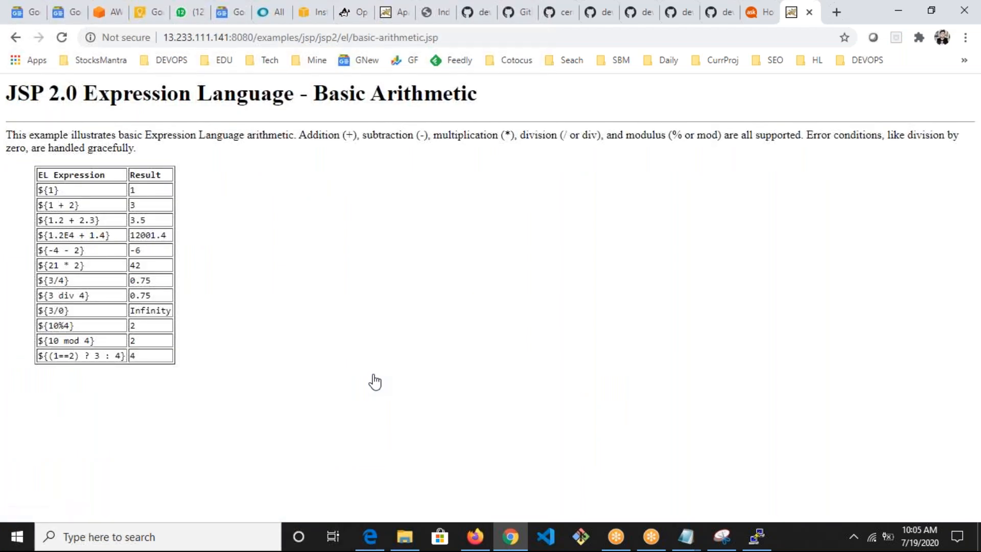
{"action": "left_click", "coordinate": [423, 39]}
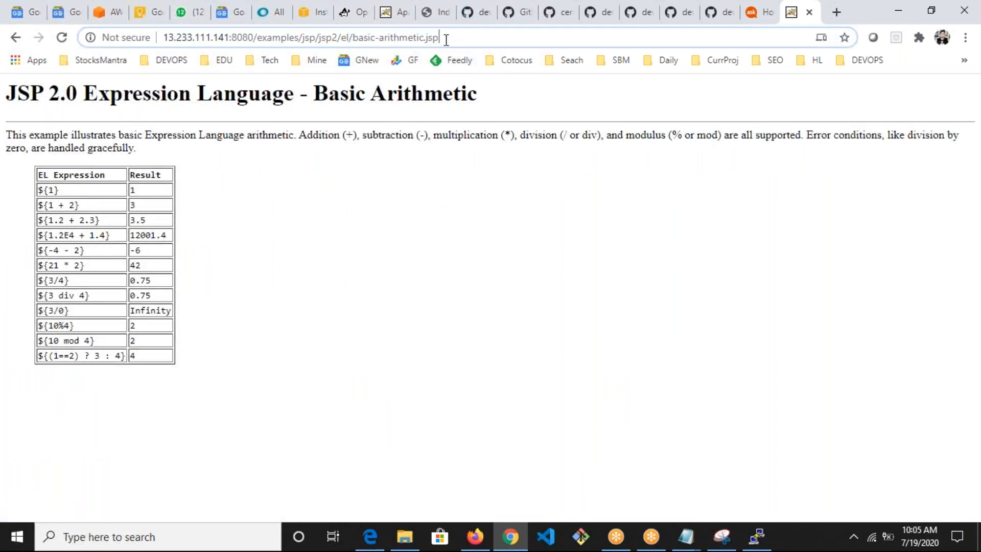
{"action": "left_click_drag", "start_coordinate": [252, 313], "coordinate": [67, 190]}
{"action": "left_click", "coordinate": [342, 213]}
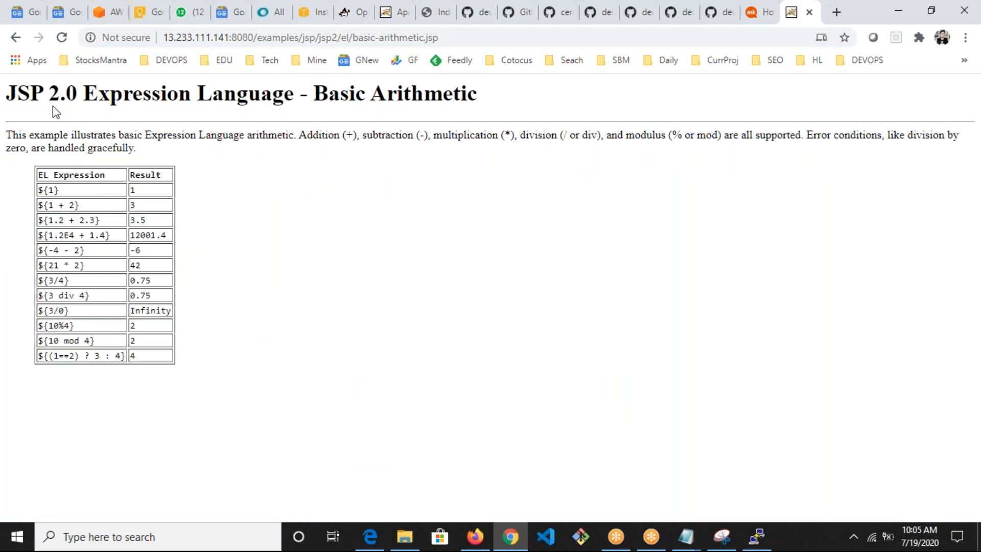
{"action": "left_click", "coordinate": [15, 37]}
{"action": "left_click", "coordinate": [368, 392]}
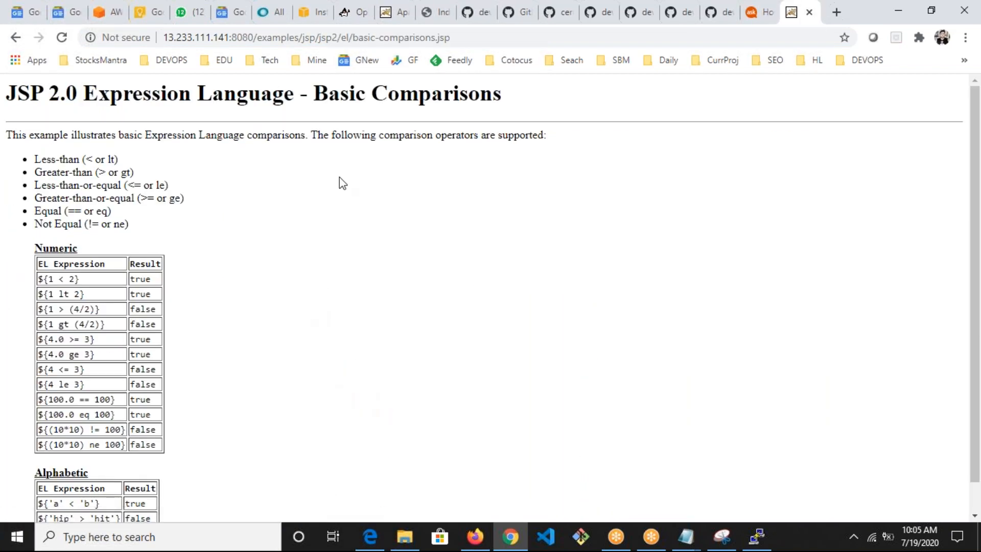
{"action": "left_click", "coordinate": [15, 37]}
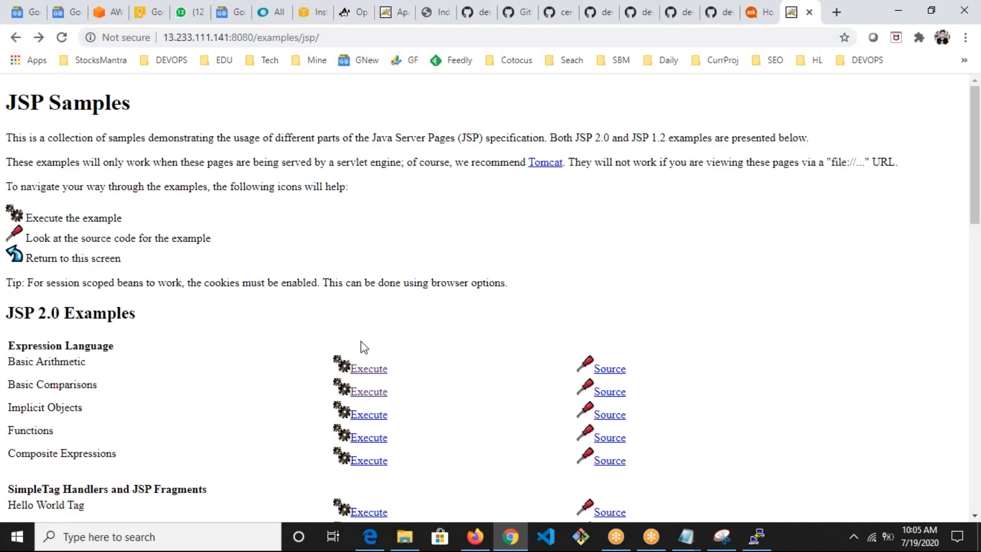
Step: Execute the Basic Arithmetic example again and paste its URL into the dsada.txt notes in Notepad, below the Jmeter load line
{"action": "left_click", "coordinate": [369, 375]}
{"action": "left_click", "coordinate": [377, 38]}
{"action": "key", "text": "ctrl+c"}
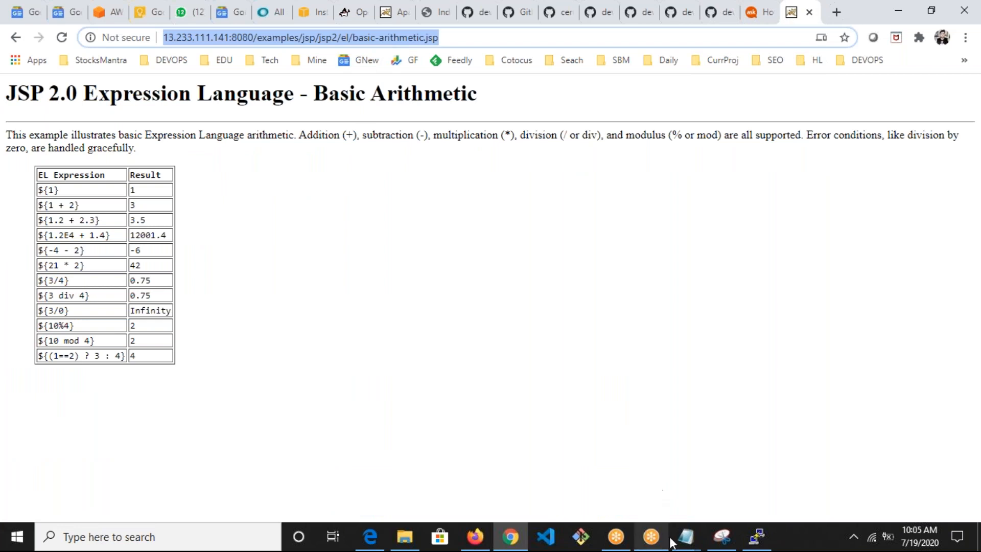
{"action": "left_click", "coordinate": [685, 537]}
{"action": "left_click", "coordinate": [637, 502]}
{"action": "scroll", "coordinate": [265, 328], "scroll_direction": "down", "scroll_amount": 3}
{"action": "left_click", "coordinate": [250, 317]}
{"action": "left_click", "coordinate": [229, 304]}
{"action": "key", "text": "ctrl+v"}
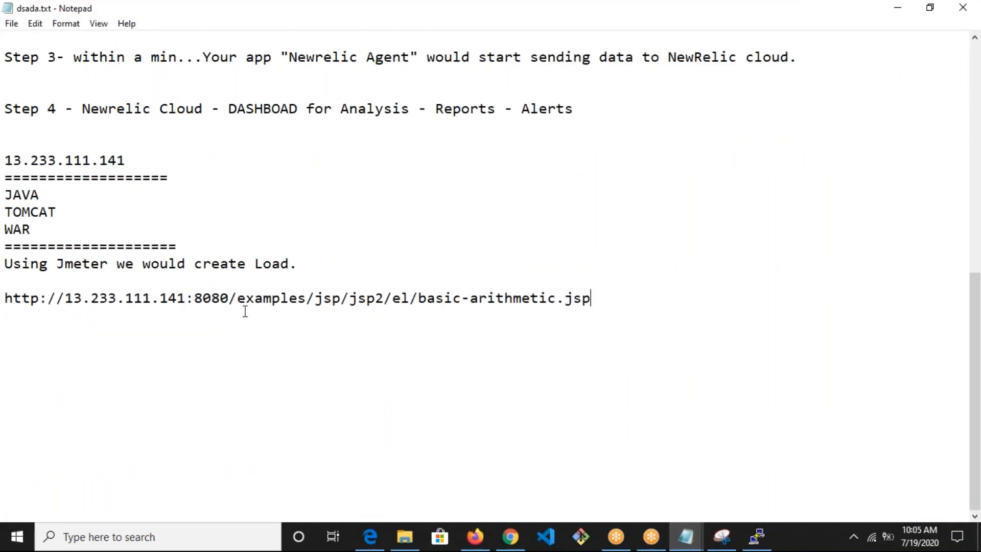
{"action": "left_click", "coordinate": [6, 306], "text": "shift"}
{"action": "left_click_drag", "start_coordinate": [101, 263], "coordinate": [60, 261]}
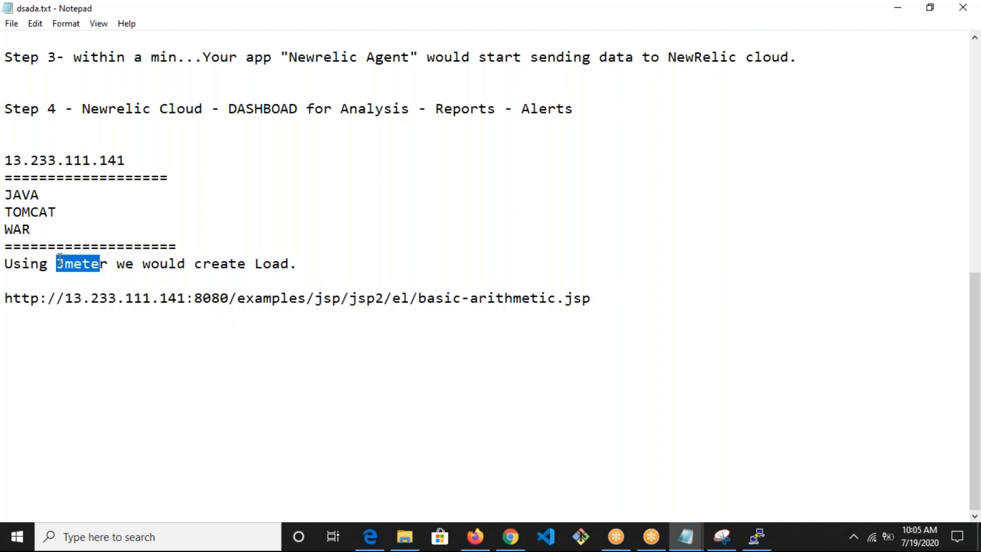
Step: Switch to File Explorer and go to the bin folder in C:\tools\apache-jmeter-5.3
{"action": "left_click", "coordinate": [402, 547]}
{"action": "left_click_drag", "start_coordinate": [110, 362], "coordinate": [103, 223]}
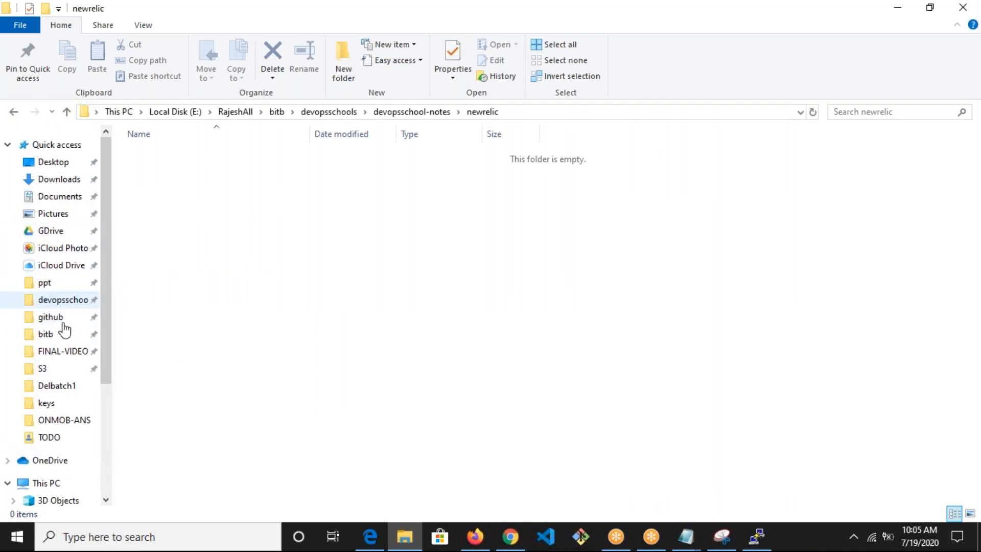
{"action": "scroll", "coordinate": [64, 331], "scroll_direction": "down", "scroll_amount": 3}
{"action": "left_click", "coordinate": [69, 472]}
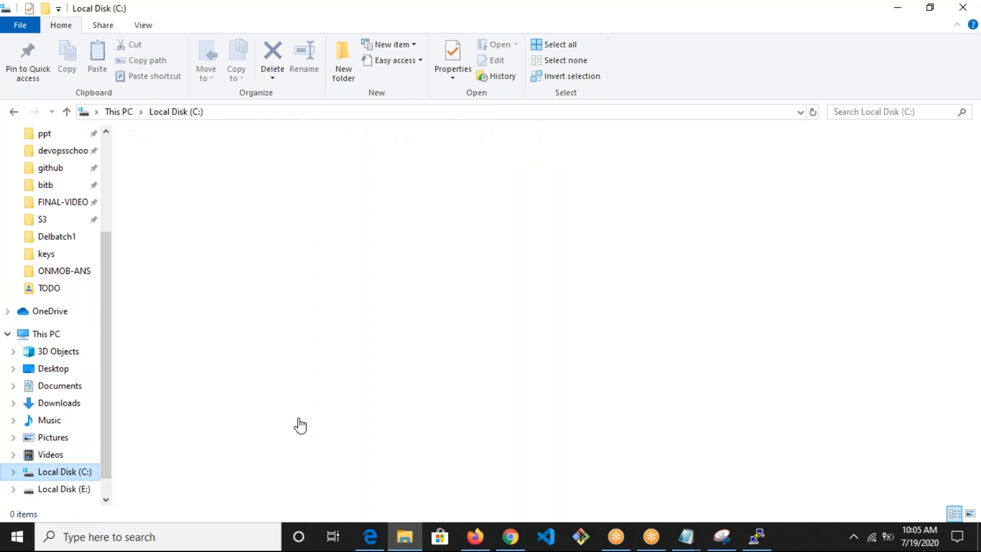
{"action": "left_click", "coordinate": [152, 322]}
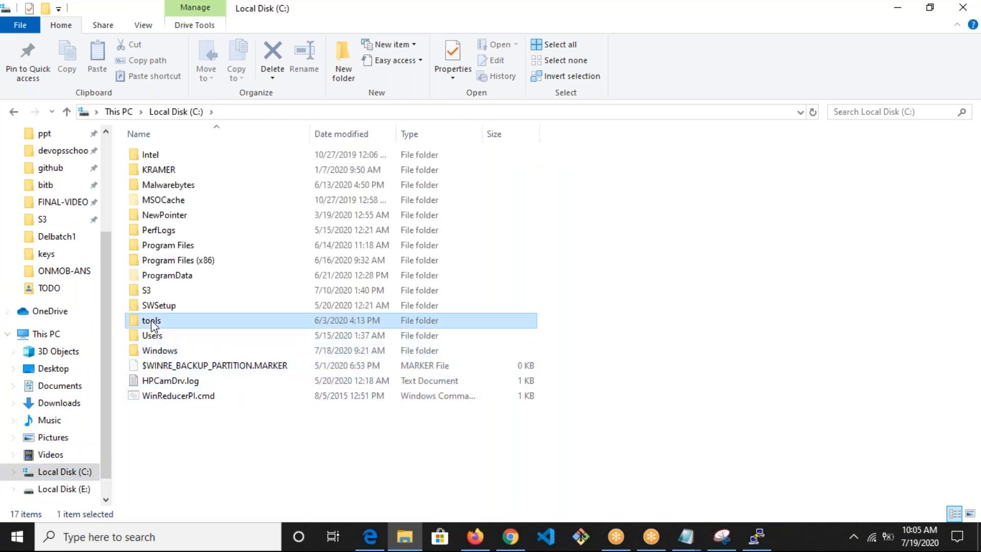
{"action": "double_click", "coordinate": [152, 322]}
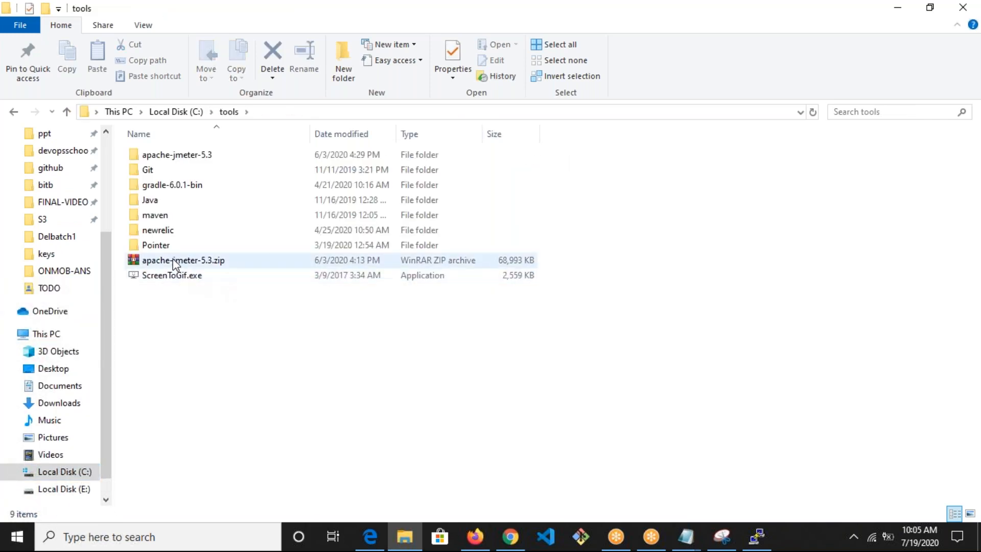
{"action": "double_click", "coordinate": [164, 155]}
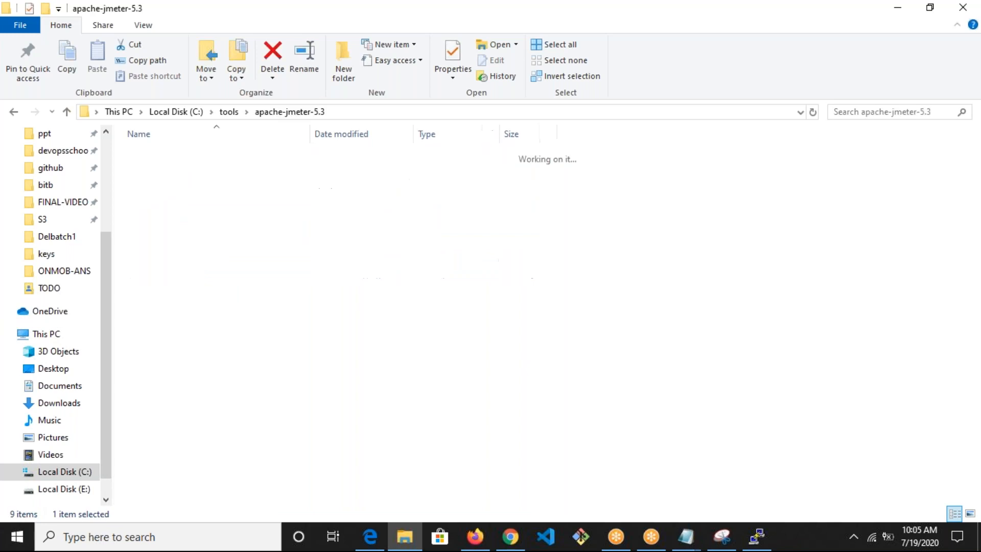
{"action": "double_click", "coordinate": [145, 170]}
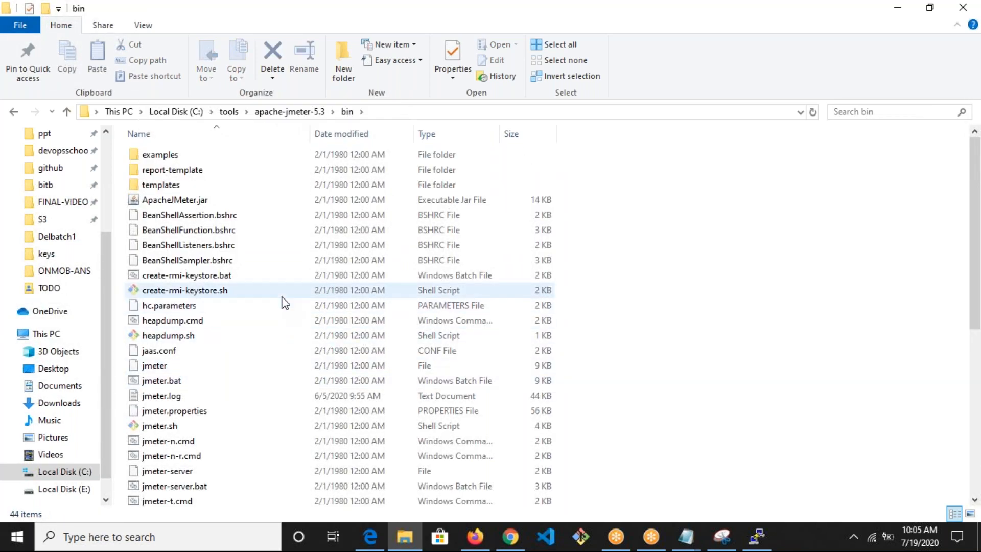
Step: Look through the bin folder for the JMeter launch scripts, picking jmeter.sh, jmeter and jmeter.bat
{"action": "scroll", "coordinate": [284, 303], "scroll_direction": "down", "scroll_amount": 6}
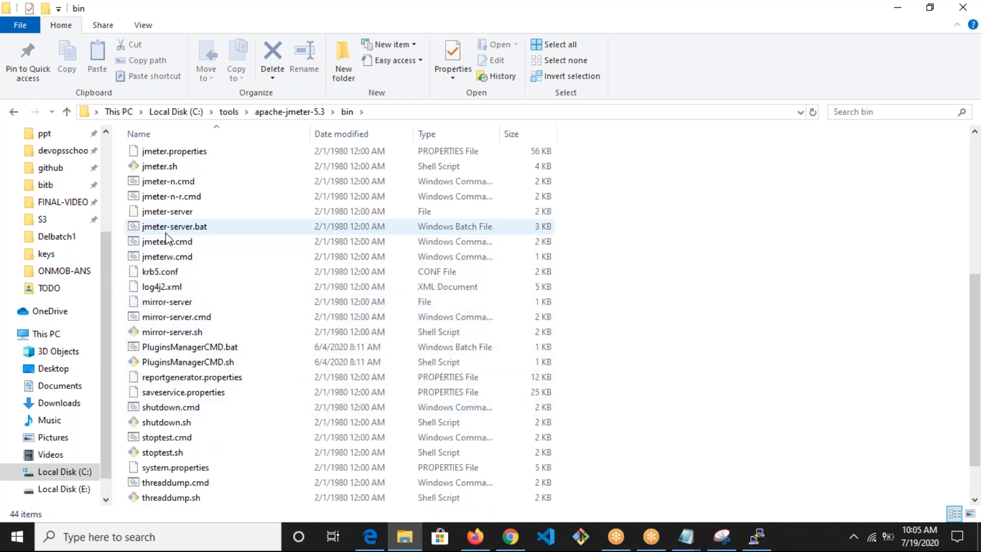
{"action": "left_click", "coordinate": [151, 167]}
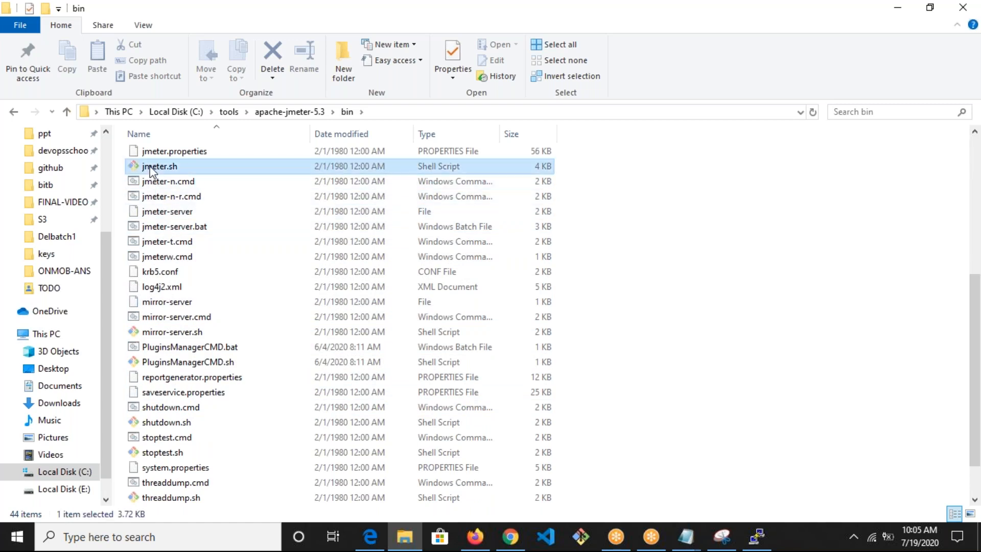
{"action": "scroll", "coordinate": [205, 230], "scroll_direction": "up", "scroll_amount": 1}
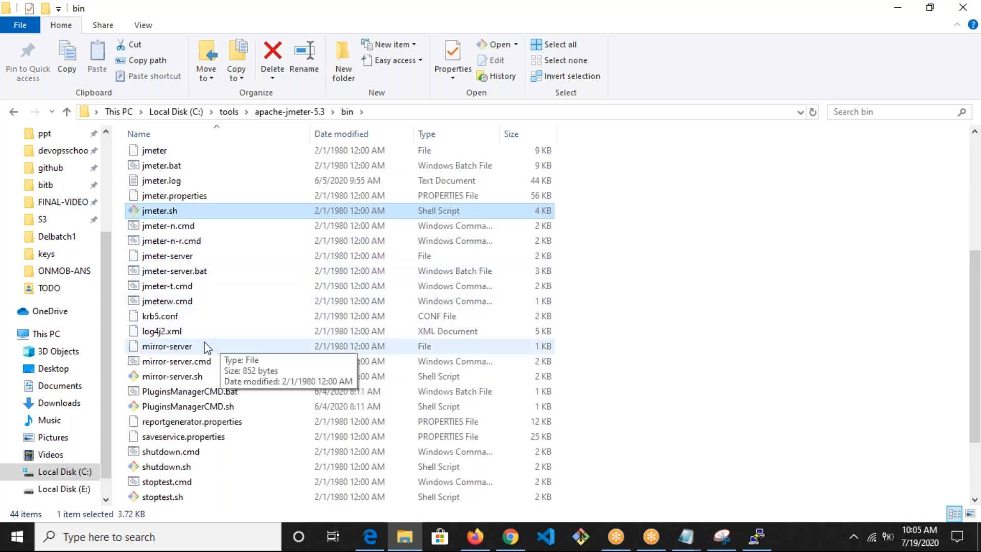
{"action": "scroll", "coordinate": [202, 344], "scroll_direction": "up", "scroll_amount": 1}
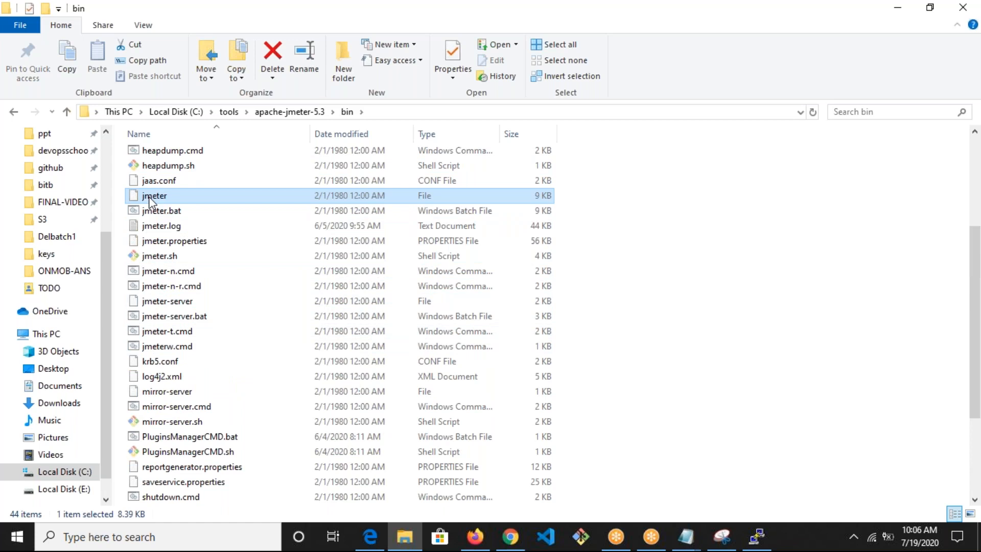
{"action": "left_click", "coordinate": [153, 211]}
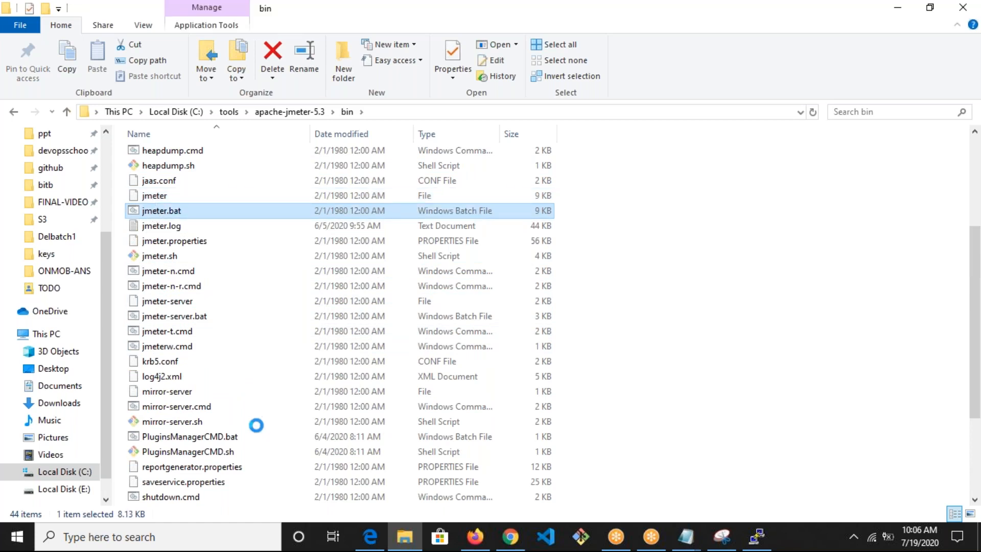
{"action": "left_click", "coordinate": [205, 495]}
{"action": "right_click", "coordinate": [688, 360]}
{"action": "key", "text": "Escape"}
Step: Open a Windows Command Prompt with cmd and place its window beside the JMeter file list
{"action": "key", "text": "super+r"}
{"action": "type", "text": "cmd"}
{"action": "key", "text": "Return"}
{"action": "left_click_drag", "start_coordinate": [182, 16], "coordinate": [626, 268]}
{"action": "left_click", "coordinate": [638, 362]}
Step: Try to reach the root of the C drive with "cd c\" and "c\"
{"action": "type", "text": "cd "}
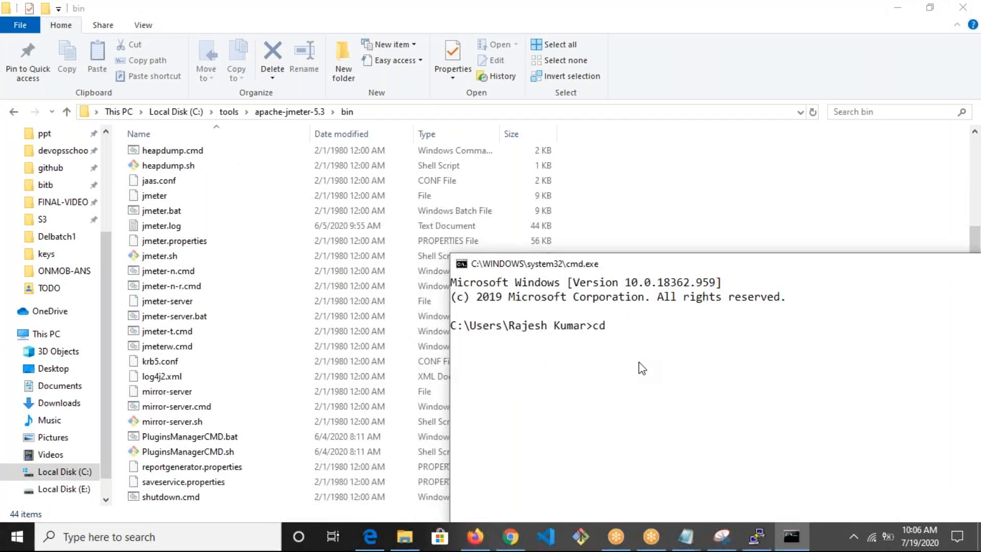
{"action": "type", "text": "c\\"}
{"action": "key", "text": "Return"}
{"action": "type", "text": "c\\"}
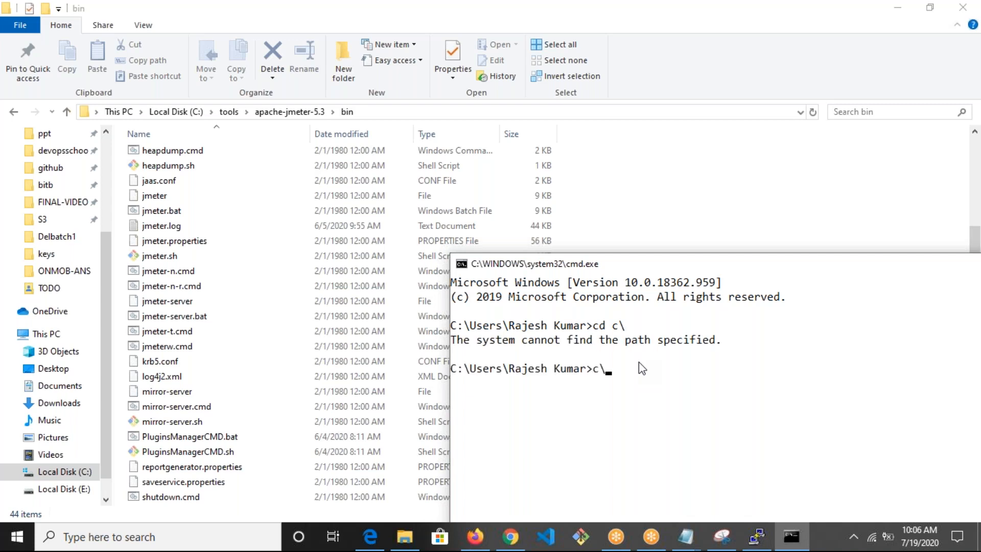
{"action": "key", "text": "Return"}
Step: Change directory to the drive root, and from there into tools and apache-jmeter-5.3
{"action": "type", "text": "cd \\"}
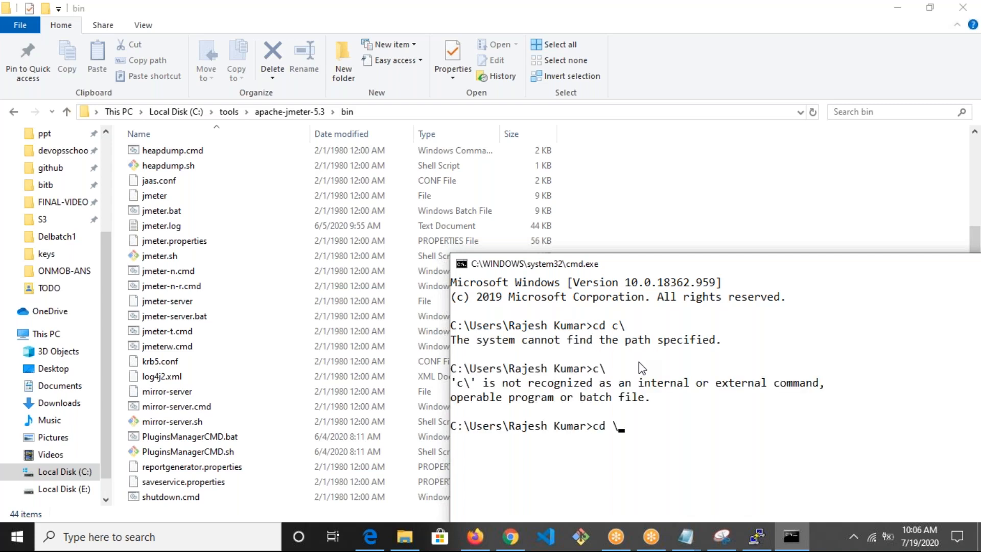
{"action": "key", "text": "Return"}
{"action": "type", "text": "cd tools"}
{"action": "key", "text": "Return"}
{"action": "type", "text": "cd apache-jmeter-5.3"}
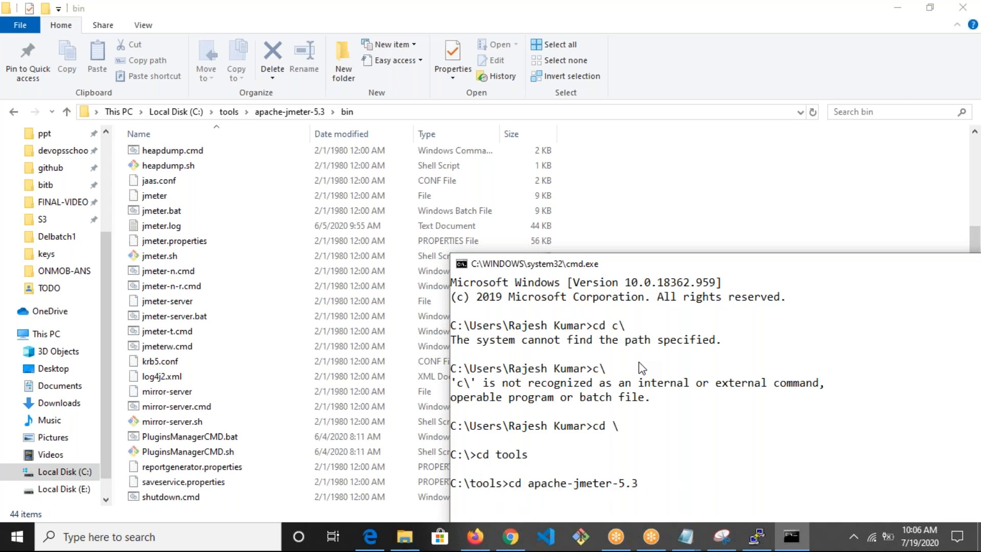
{"action": "key", "text": "Return"}
Step: Try to clear the Command Prompt with the clear command, repositioning its window higher on the screen
{"action": "type", "text": "clear"}
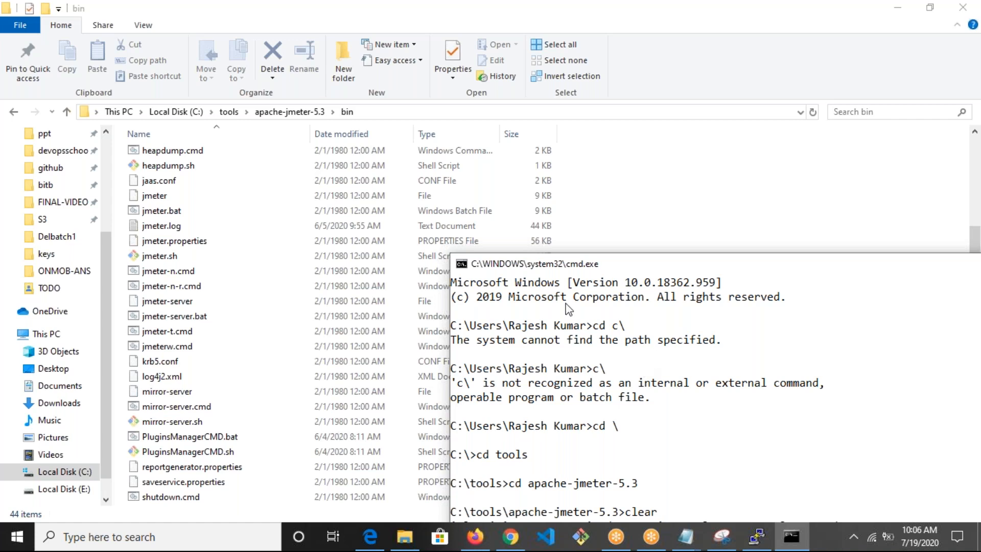
{"action": "key", "text": "Return"}
{"action": "key", "text": "Return"}
{"action": "key", "text": "Return"}
{"action": "key", "text": "Return"}
{"action": "left_click_drag", "start_coordinate": [561, 273], "coordinate": [562, 165]}
{"action": "type", "text": "cle"}
{"action": "key", "text": "Return"}
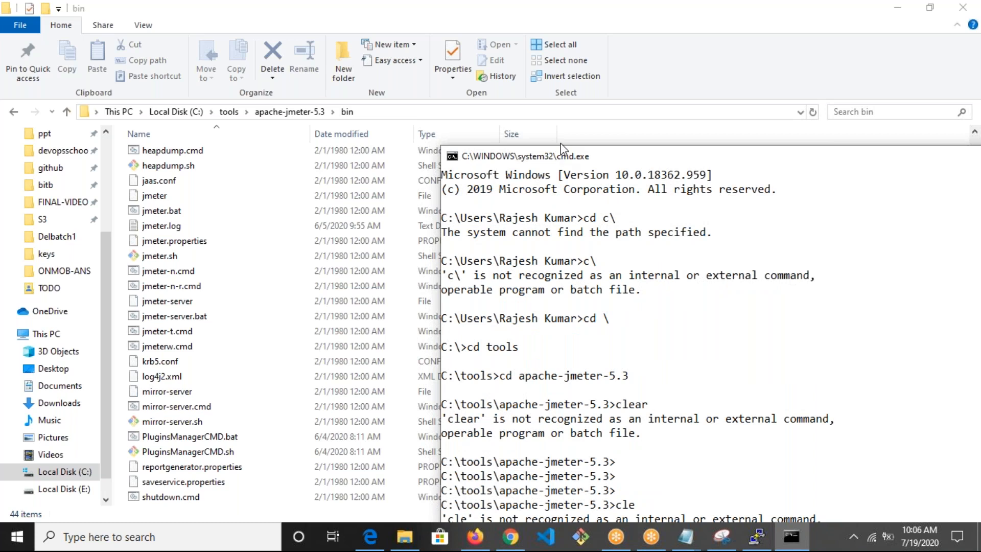
{"action": "left_click_drag", "start_coordinate": [560, 147], "coordinate": [527, 82]}
{"action": "type", "text": "clear"}
{"action": "key", "text": "Return"}
Step: Clear the Command Prompt with cls and change into JMeter's bin folder
{"action": "type", "text": "cls"}
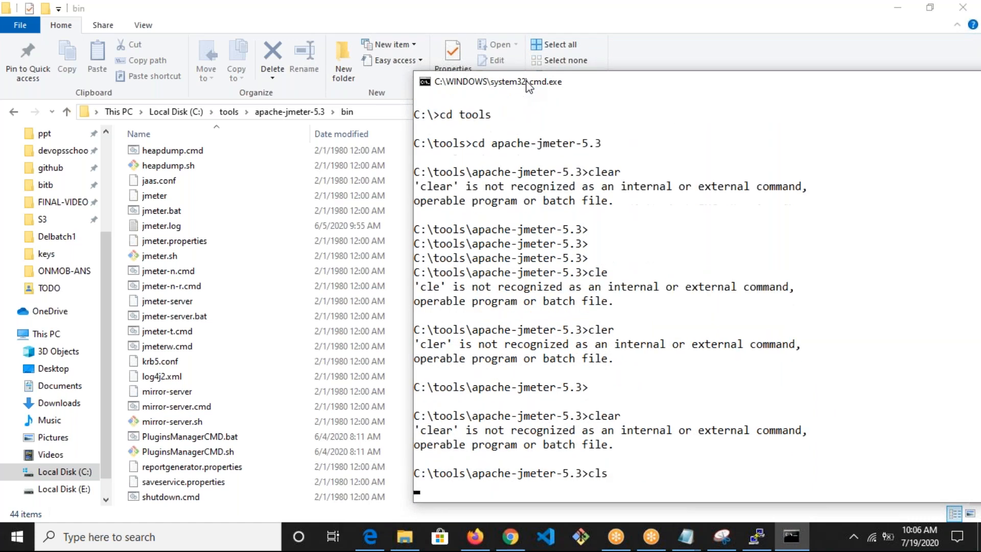
{"action": "key", "text": "Return"}
{"action": "type", "text": "cd bin"}
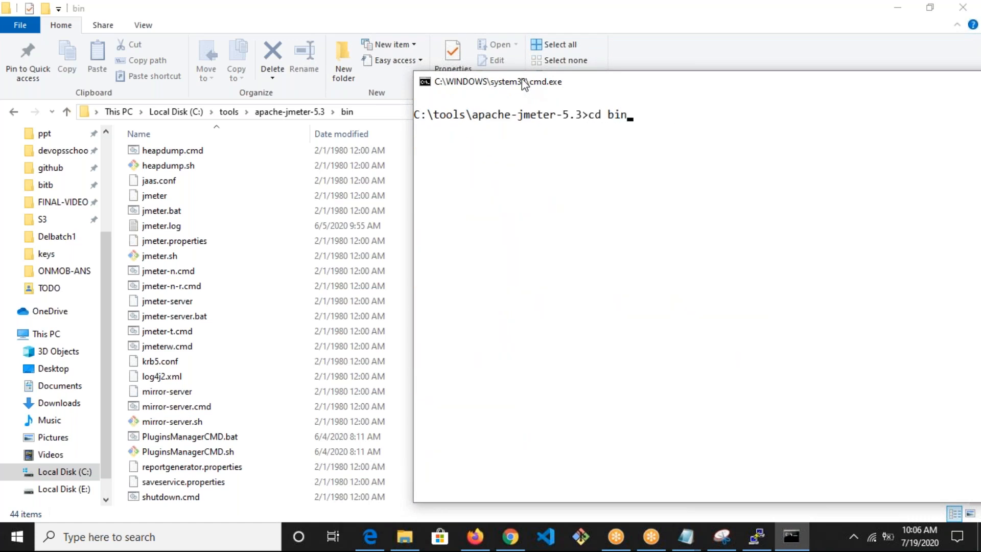
{"action": "key", "text": "Return"}
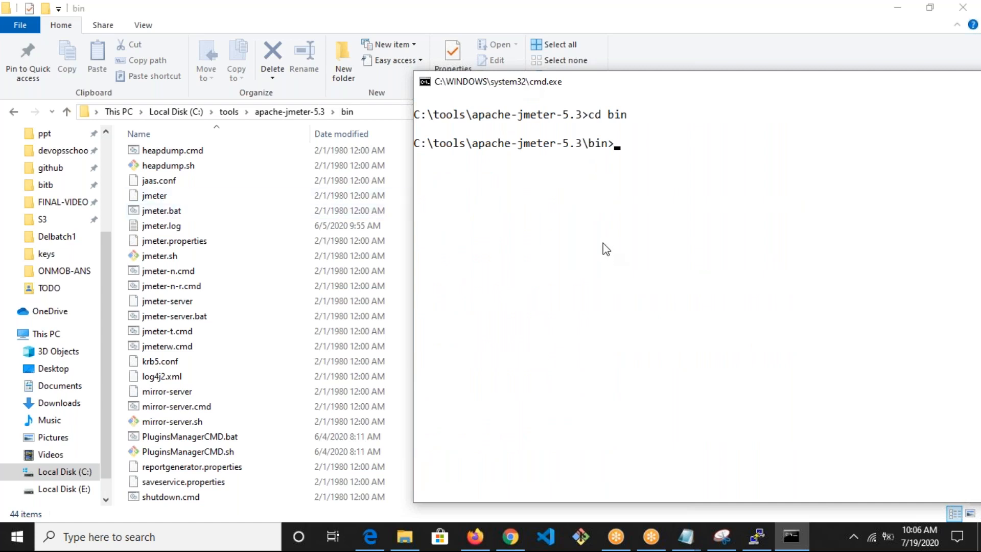
Step: Launch JMeter with the jmeter command and shift the Command Prompt window over to show its full output
{"action": "type", "text": "jmeter"}
{"action": "key", "text": "Return"}
{"action": "left_click_drag", "start_coordinate": [502, 81], "coordinate": [387, 98]}
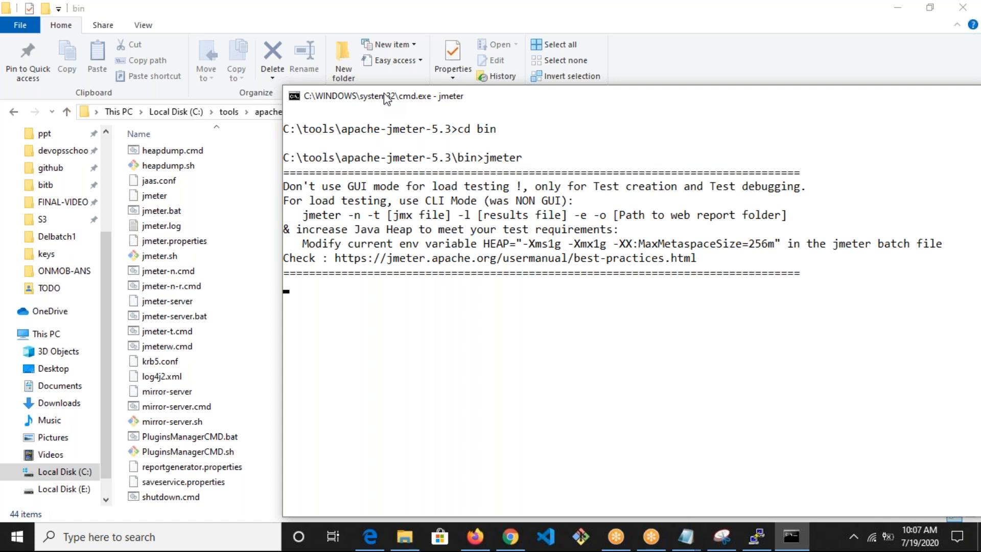
Step: Start a new JMeter test plan and name it 19july
{"action": "left_click_drag", "start_coordinate": [387, 99], "coordinate": [268, 56]}
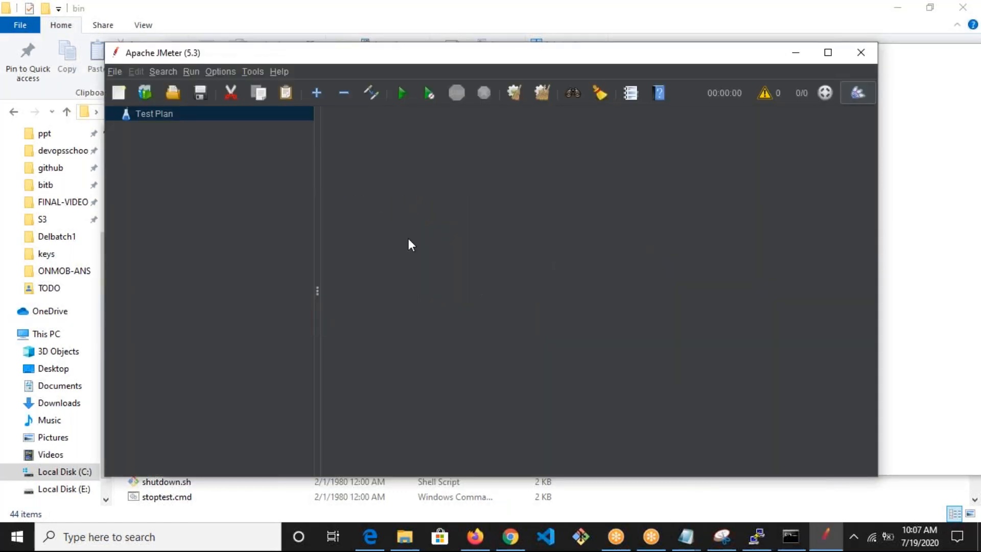
{"action": "left_click", "coordinate": [121, 70]}
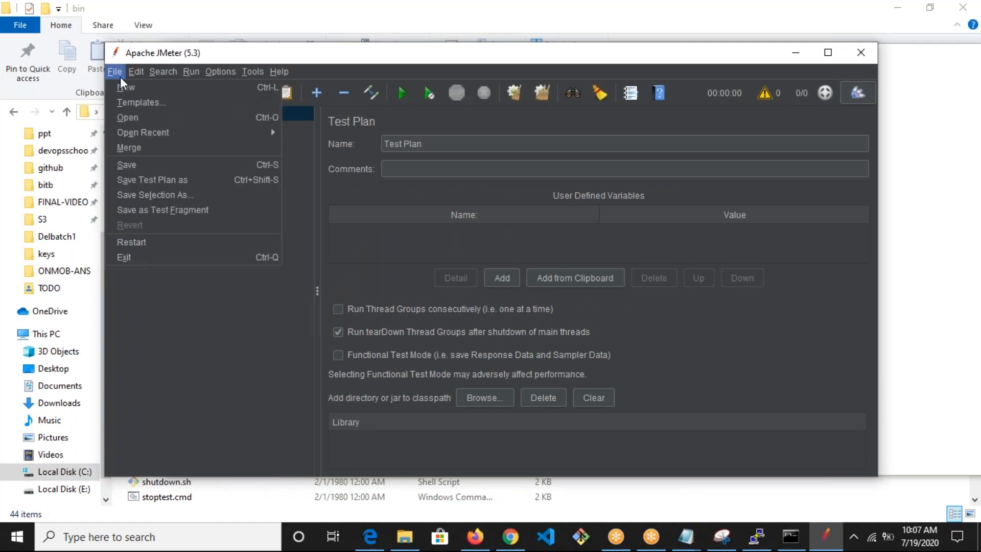
{"action": "left_click", "coordinate": [121, 91]}
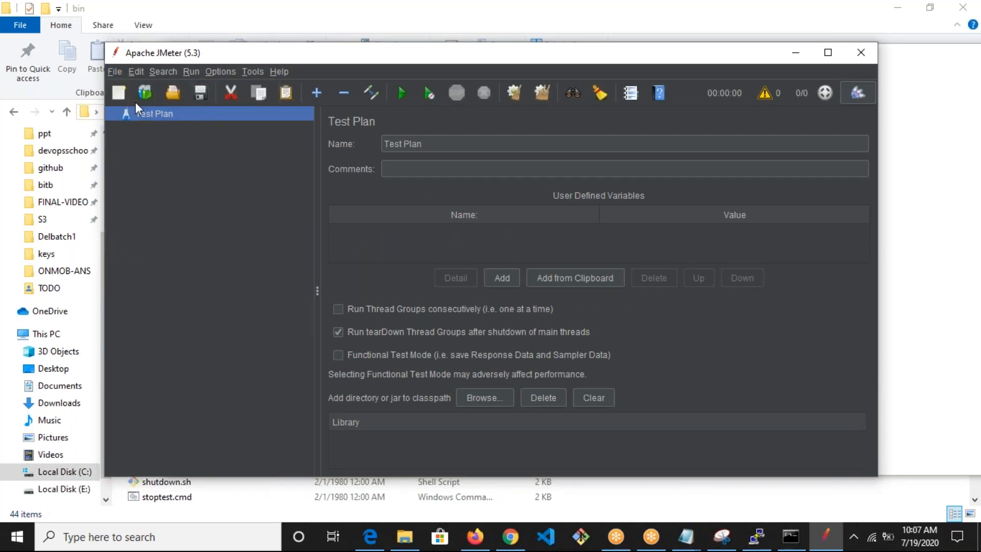
{"action": "left_click", "coordinate": [114, 70]}
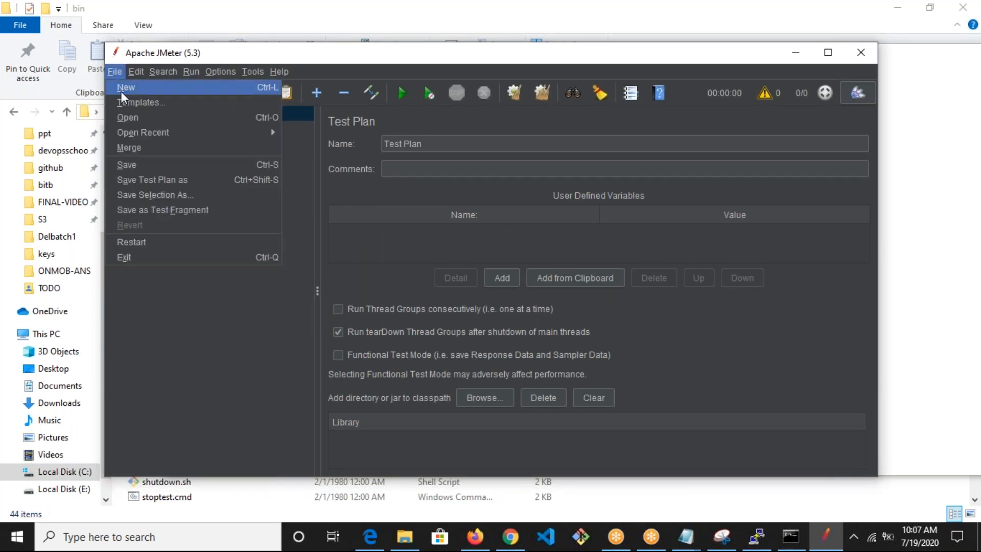
{"action": "left_click", "coordinate": [174, 160]}
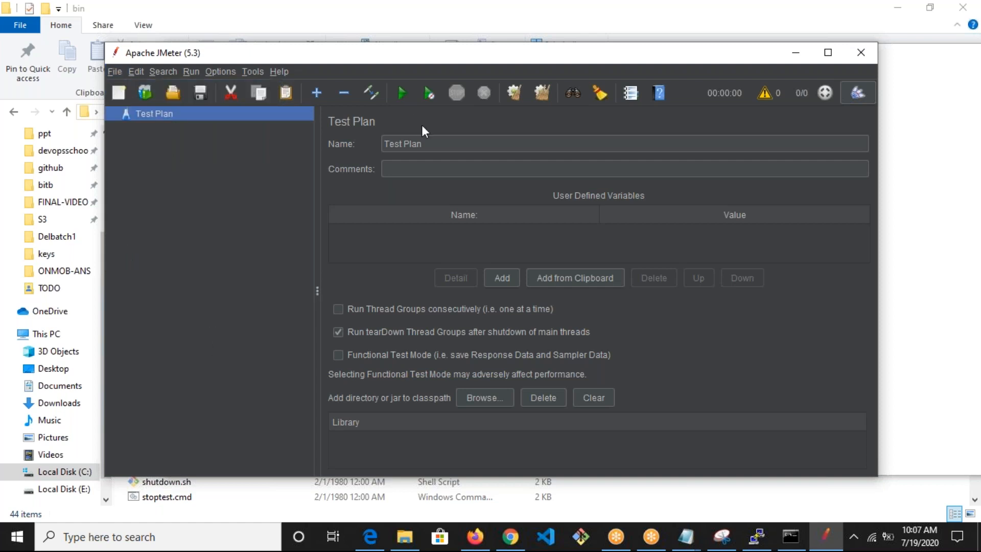
{"action": "key", "text": "Tab"}
{"action": "type", "text": "19july"}
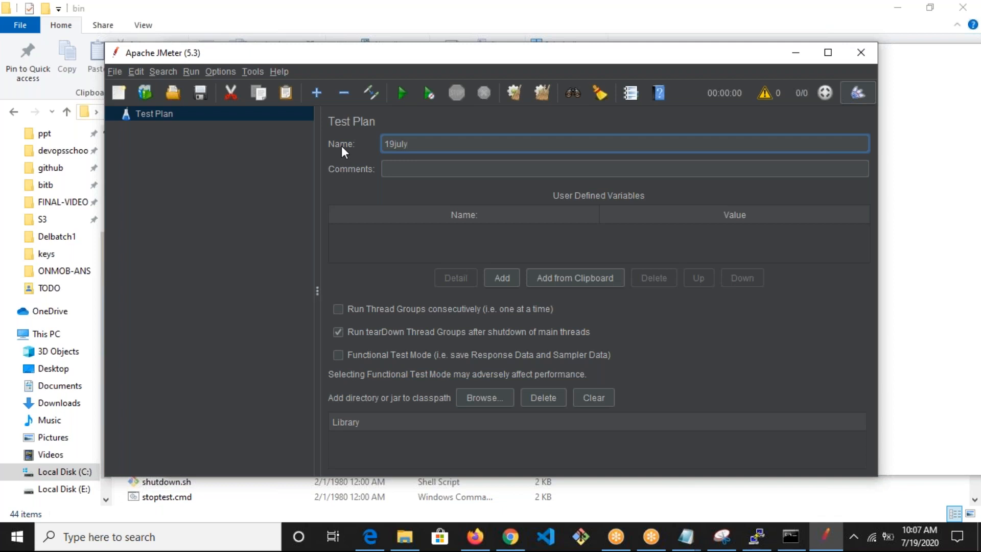
{"action": "left_click", "coordinate": [158, 115]}
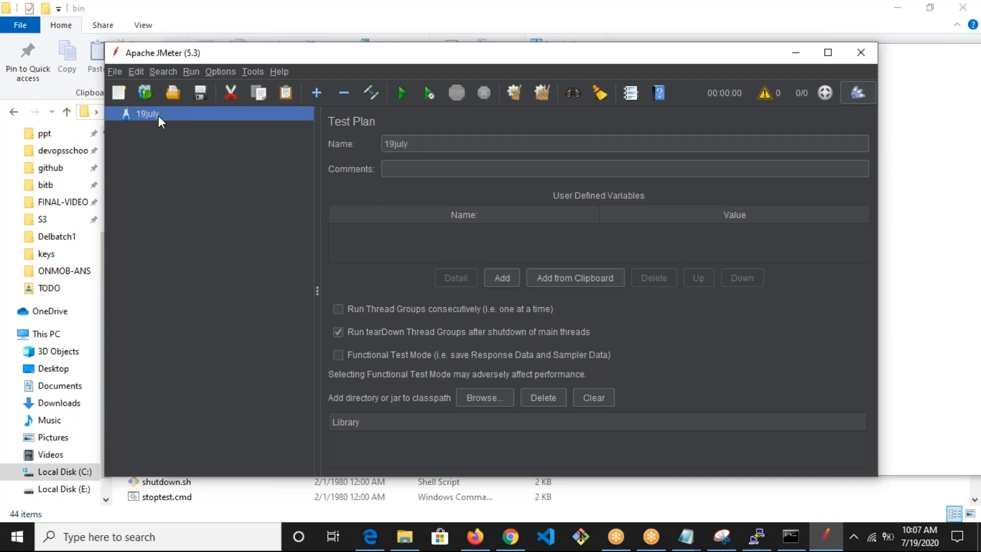
Step: Add a standard Thread Group to the 19july test plan
{"action": "right_click", "coordinate": [159, 115]}
{"action": "left_click", "coordinate": [140, 116]}
{"action": "right_click", "coordinate": [152, 118]}
{"action": "mouse_move", "coordinate": [272, 123]}
{"action": "mouse_move", "coordinate": [353, 123]}
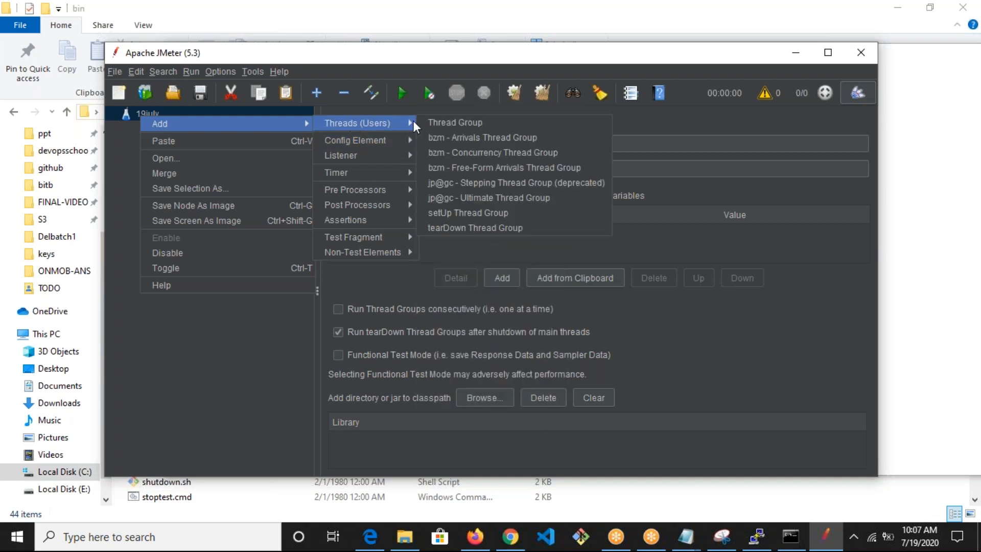
{"action": "left_click", "coordinate": [449, 122]}
Step: Add an HTTP Request sampler under the Thread Group
{"action": "right_click", "coordinate": [169, 129]}
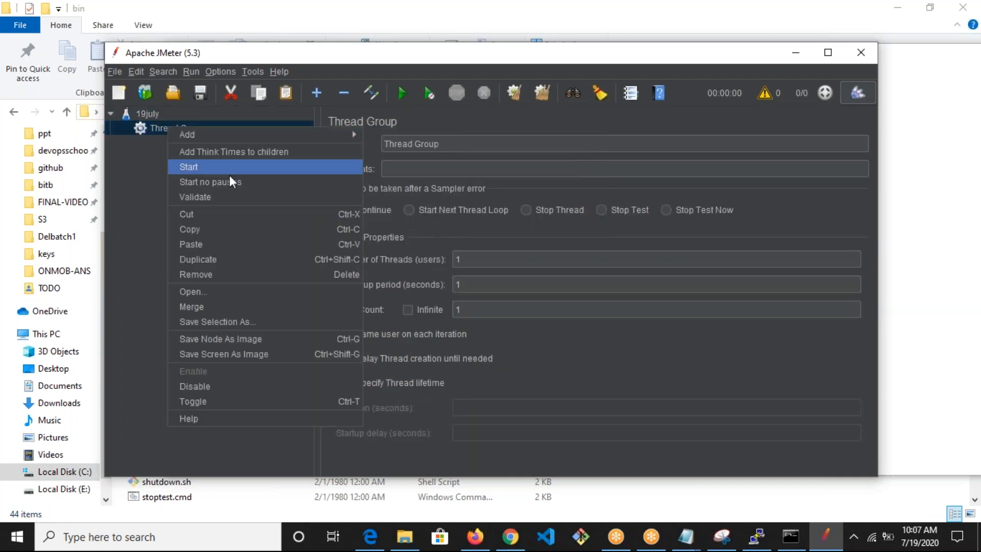
{"action": "mouse_move", "coordinate": [227, 131]}
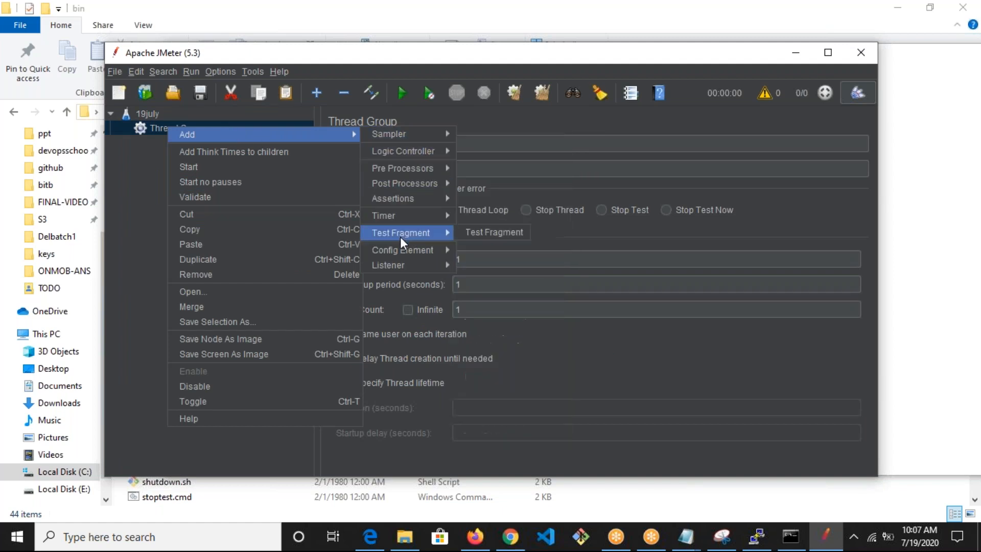
{"action": "mouse_move", "coordinate": [397, 134]}
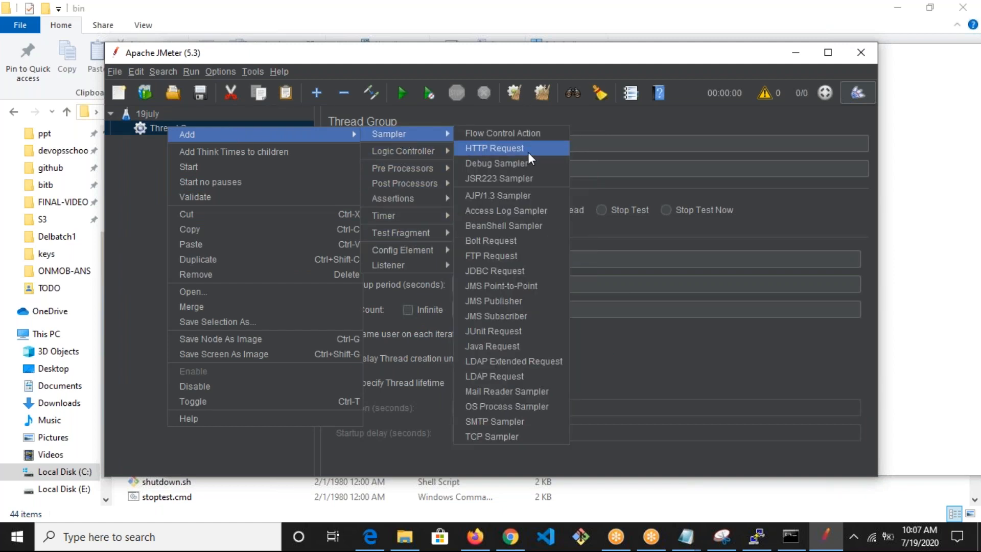
{"action": "left_click", "coordinate": [513, 152]}
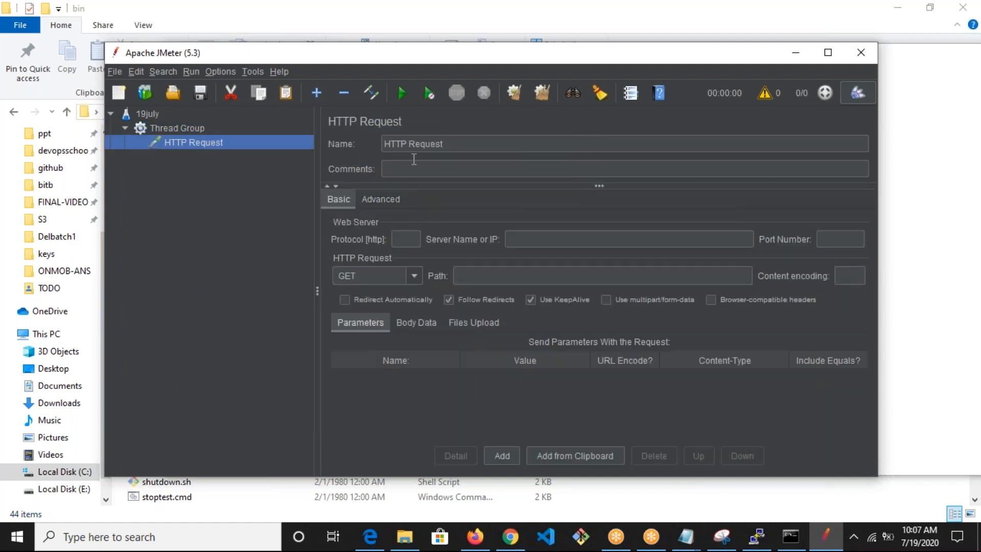
{"action": "left_click", "coordinate": [686, 536]}
{"action": "left_click", "coordinate": [659, 492]}
{"action": "left_click", "coordinate": [262, 391]}
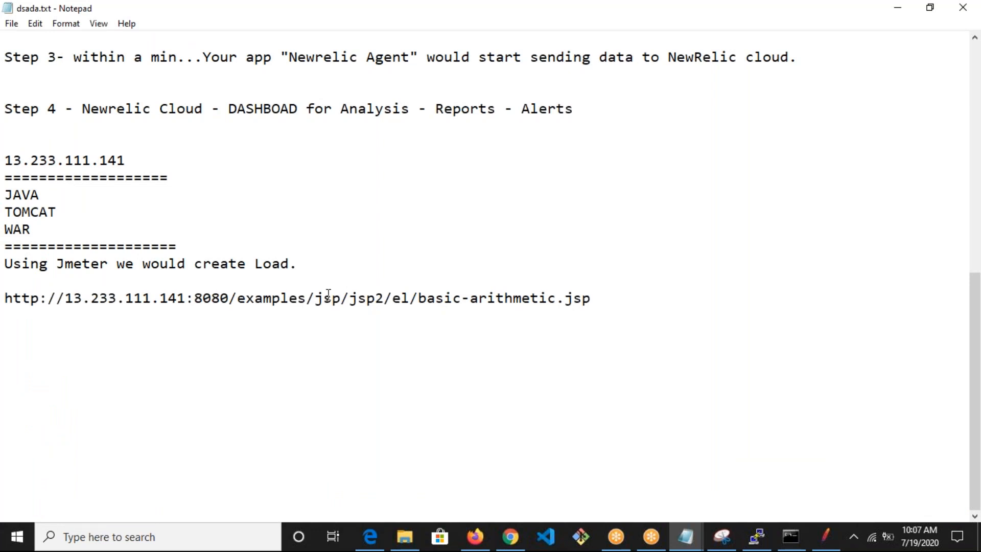
{"action": "key", "text": "alt+Tab"}
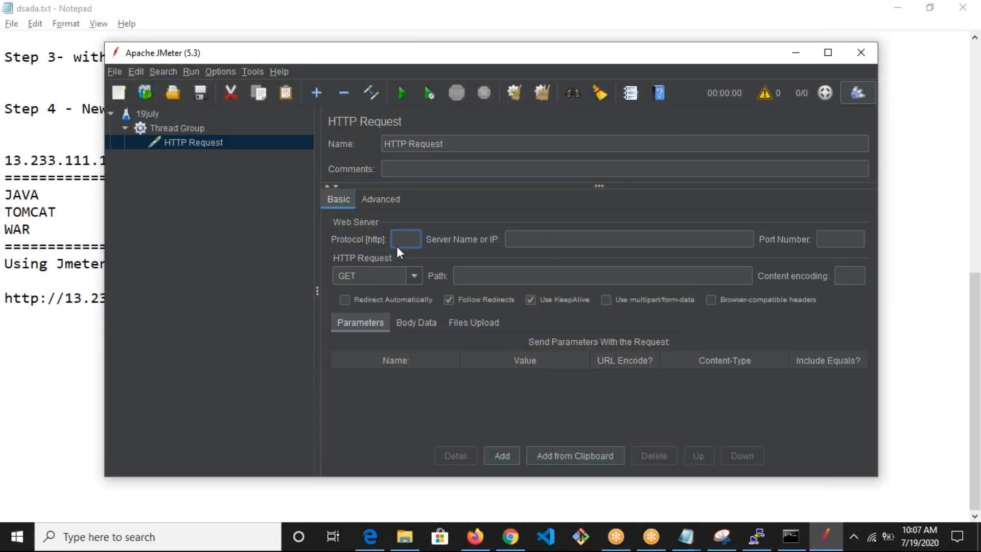
{"action": "left_click", "coordinate": [532, 240]}
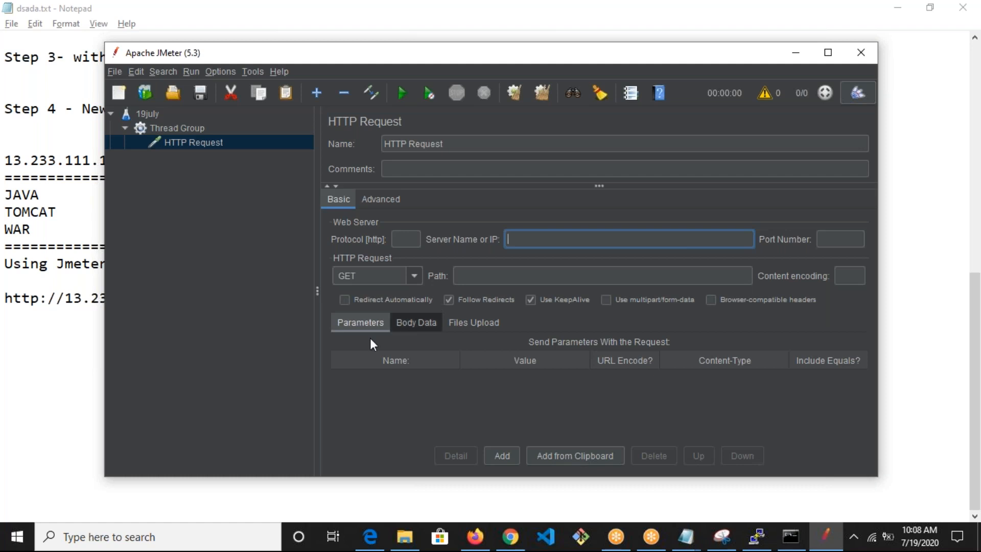
{"action": "key", "text": "alt+Tab"}
{"action": "left_click_drag", "start_coordinate": [184, 298], "coordinate": [67, 299]}
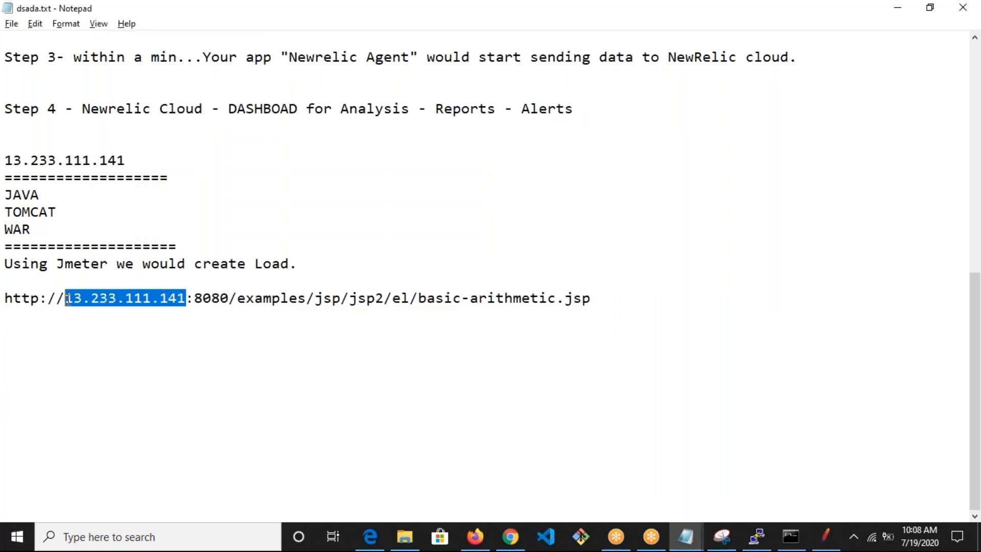
{"action": "key", "text": "ctrl+c"}
{"action": "key", "text": "alt+Tab"}
{"action": "key", "text": "ctrl+v"}
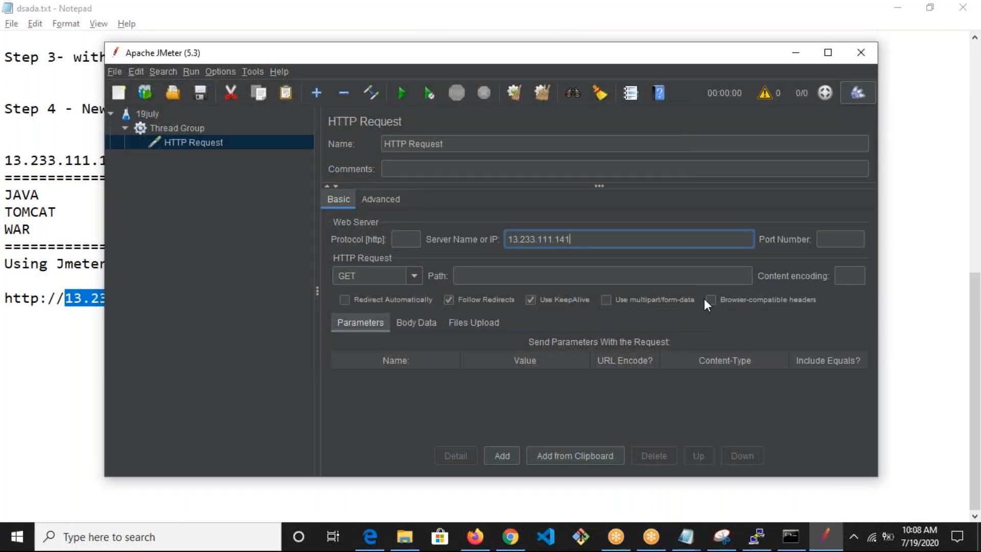
Step: Copy port 8080 from the URL in the Notepad notes into the HTTP Request's port number
{"action": "key", "text": "alt+Tab"}
{"action": "left_click_drag", "start_coordinate": [230, 299], "coordinate": [195, 298]}
{"action": "key", "text": "ctrl+c"}
{"action": "key", "text": "alt+Tab"}
{"action": "key", "text": "Tab"}
{"action": "key", "text": "ctrl+v"}
Step: Copy examples/jsp/jsp2/el/basic-arithmetic.jsp from the URL in the Notepad notes into the HTTP Request's path
{"action": "key", "text": "alt+Tab"}
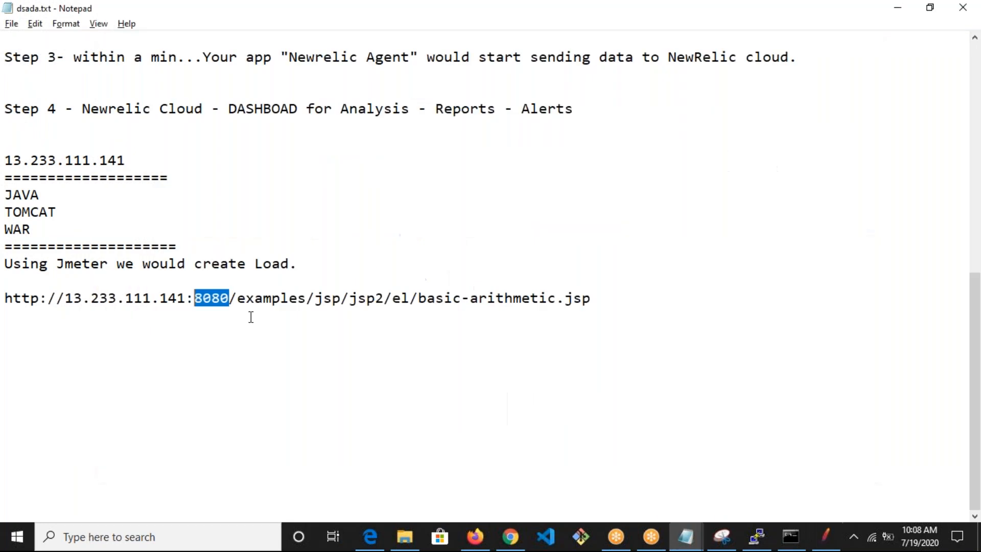
{"action": "left_click_drag", "start_coordinate": [236, 298], "coordinate": [645, 304]}
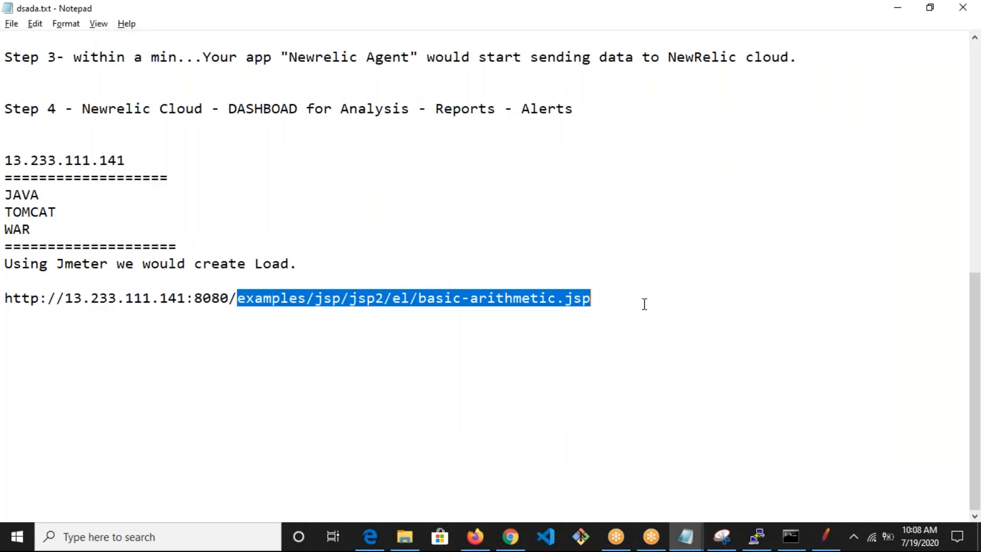
{"action": "key", "text": "ctrl+c"}
{"action": "key", "text": "alt+Tab"}
{"action": "left_click", "coordinate": [553, 280]}
{"action": "key", "text": "ctrl+v"}
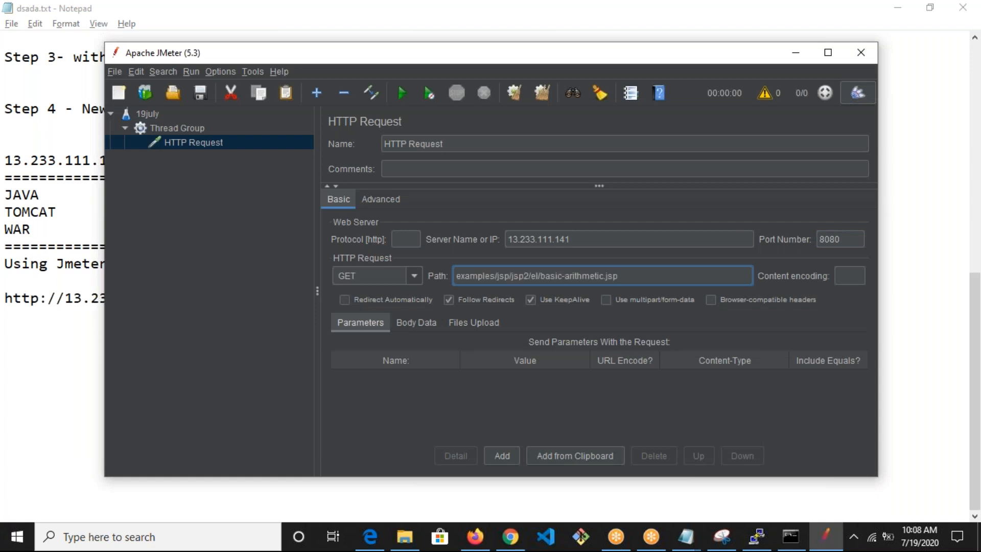
Step: Add a View Results Tree listener under the HTTP Request
{"action": "left_click", "coordinate": [256, 226]}
{"action": "left_click", "coordinate": [196, 131]}
{"action": "left_click", "coordinate": [195, 137]}
{"action": "right_click", "coordinate": [195, 138]}
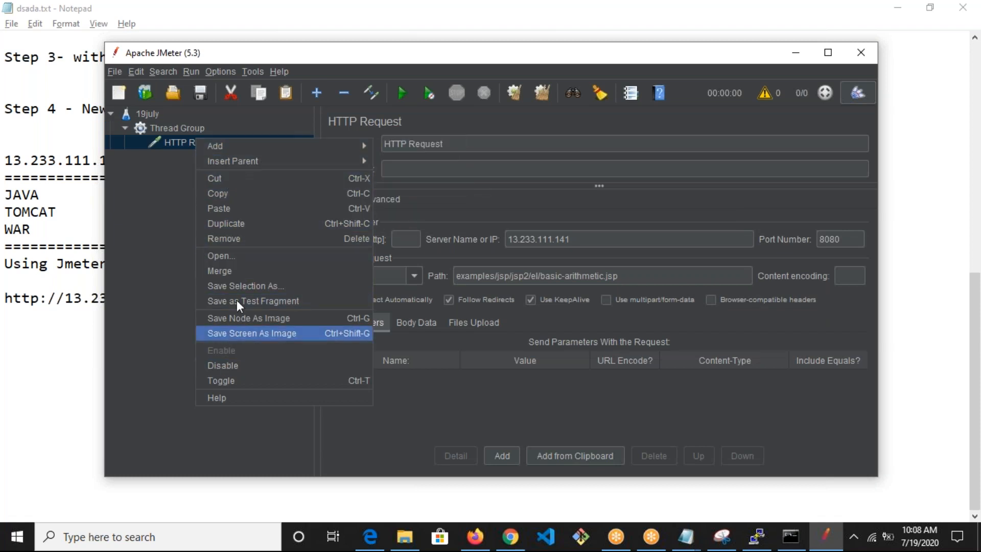
{"action": "mouse_move", "coordinate": [230, 149]}
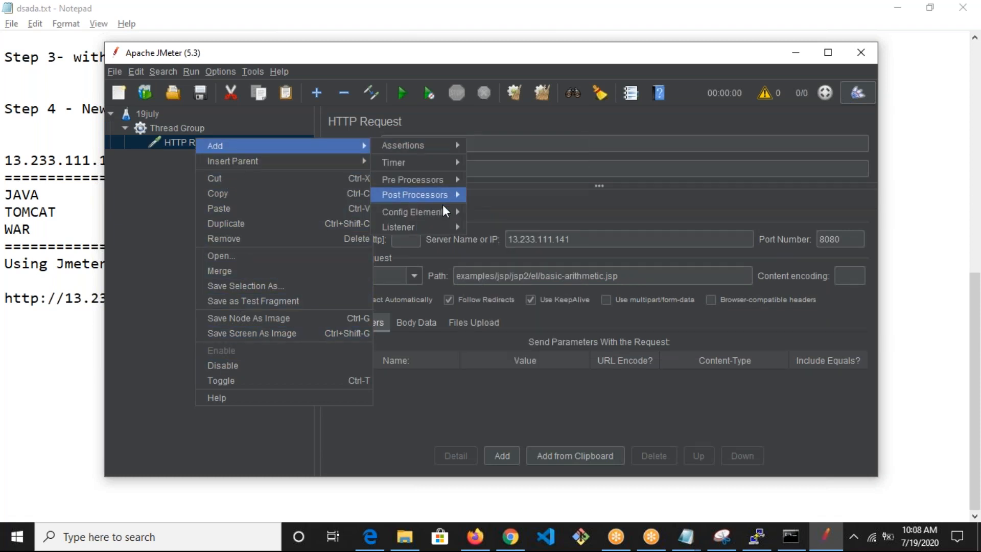
{"action": "mouse_move", "coordinate": [427, 223]}
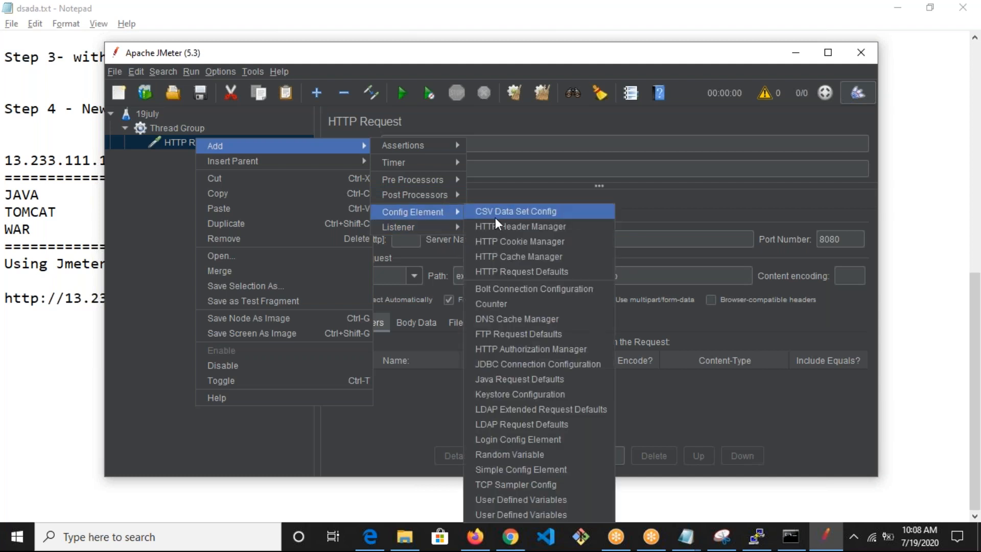
{"action": "left_click", "coordinate": [480, 226]}
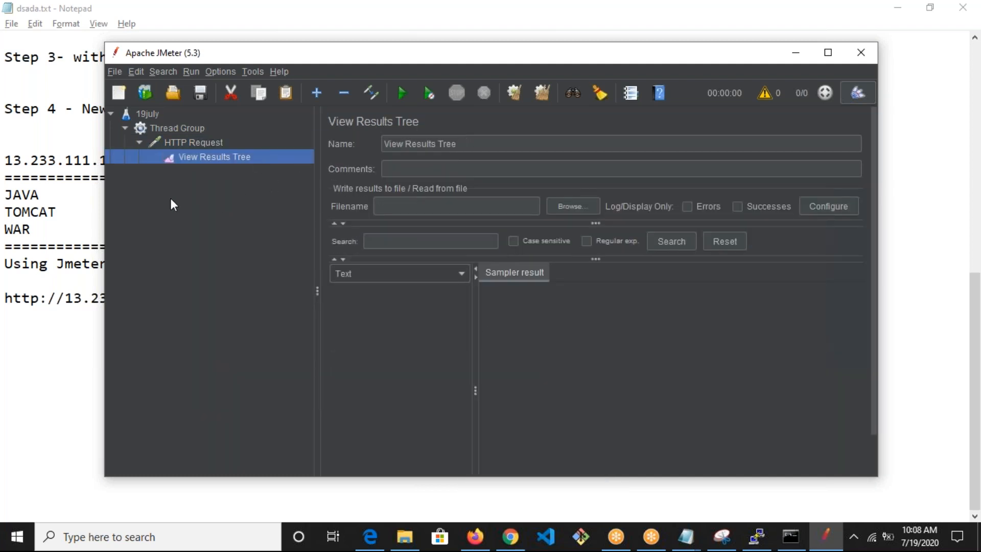
Step: Run the 19july test plan without saving it to a file
{"action": "left_click", "coordinate": [172, 143]}
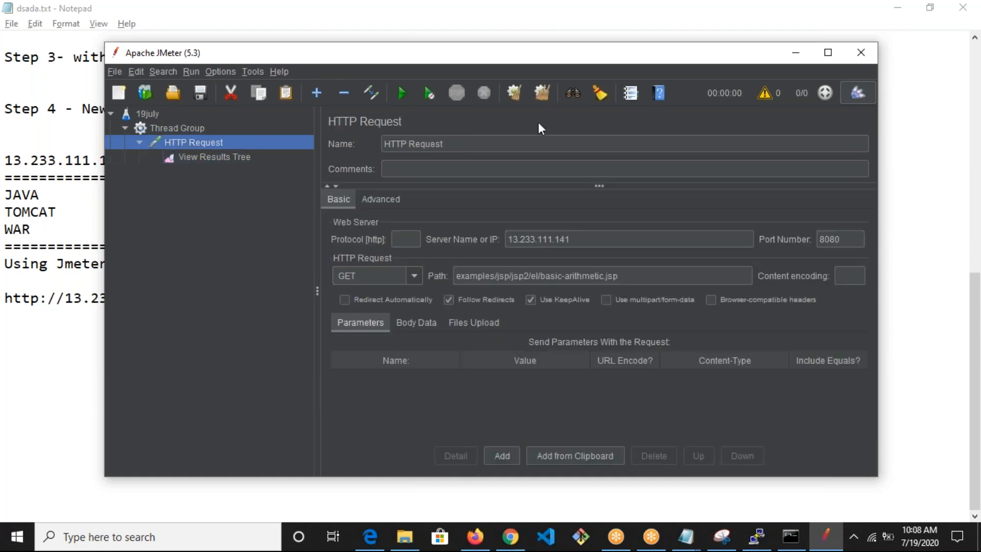
{"action": "left_click", "coordinate": [406, 93]}
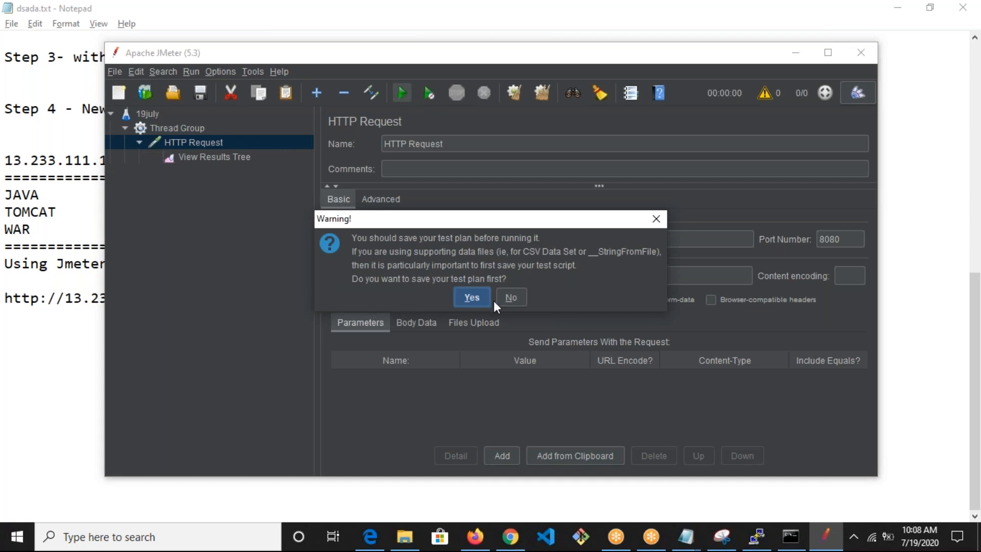
{"action": "left_click", "coordinate": [468, 295]}
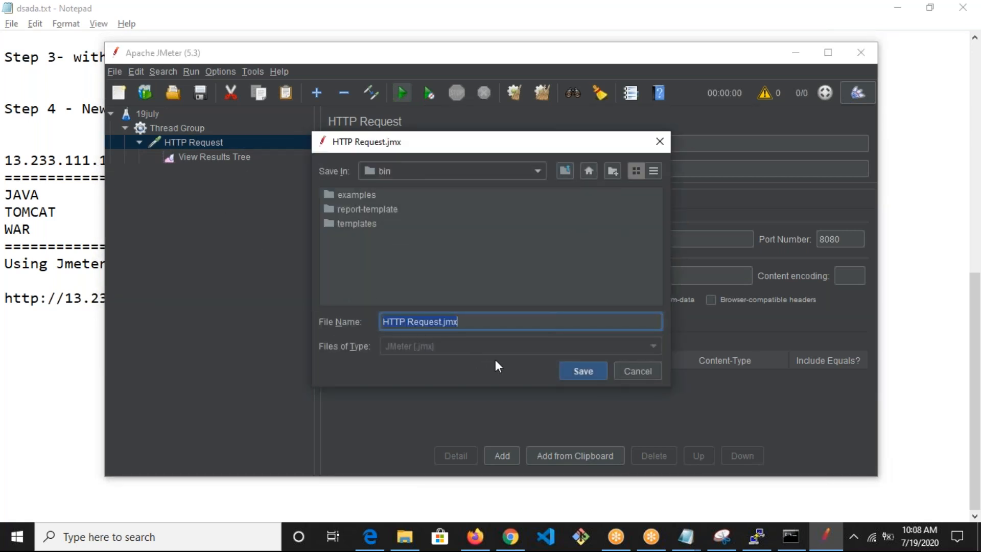
{"action": "left_click", "coordinate": [641, 370]}
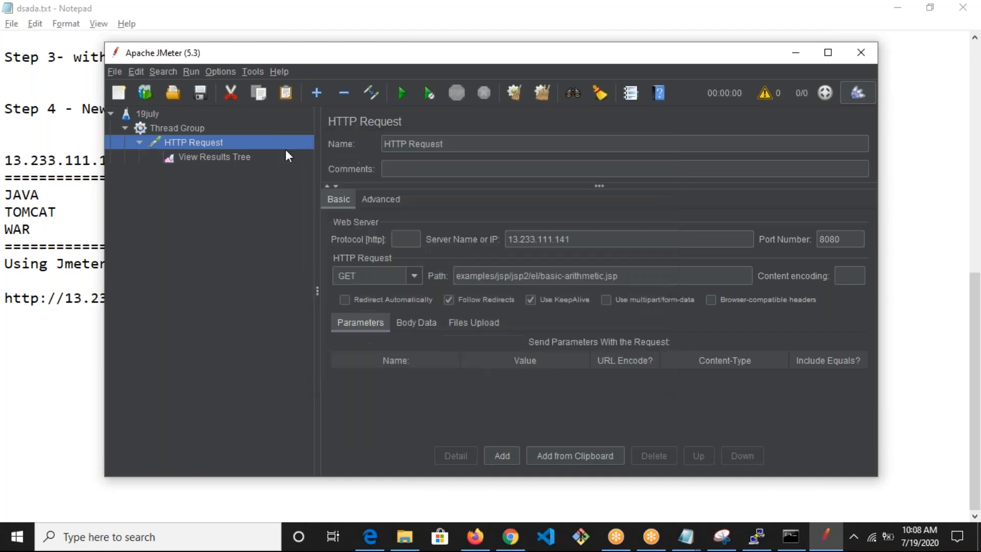
{"action": "left_click", "coordinate": [399, 94]}
Step: Examine the HTTP Request sampler result in View Results Tree and return to the request's settings
{"action": "left_click", "coordinate": [205, 158]}
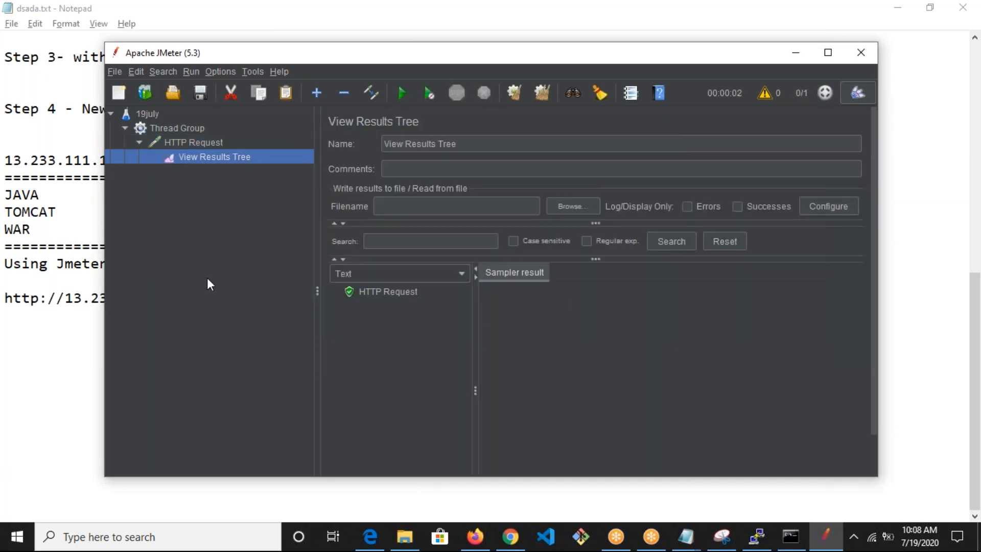
{"action": "left_click", "coordinate": [388, 292]}
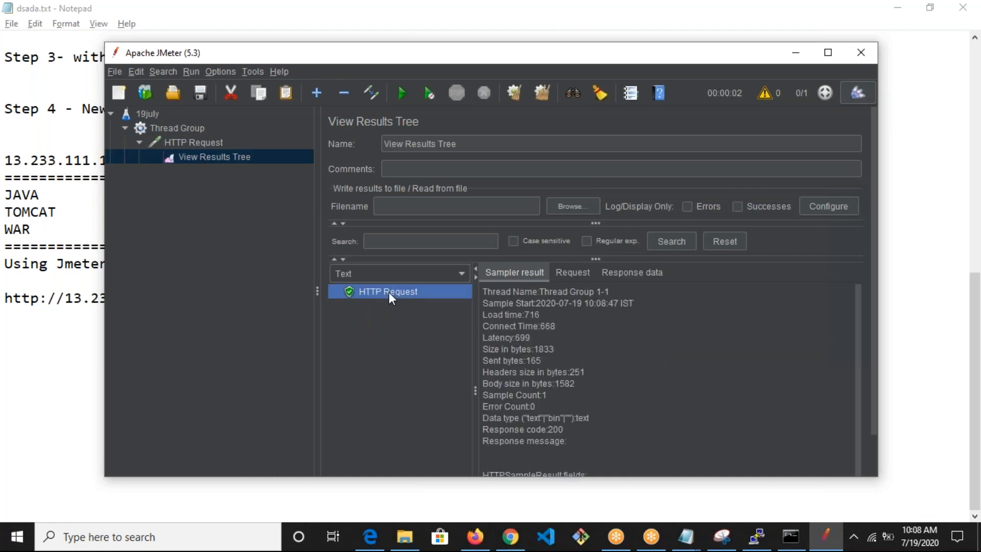
{"action": "left_click", "coordinate": [189, 141]}
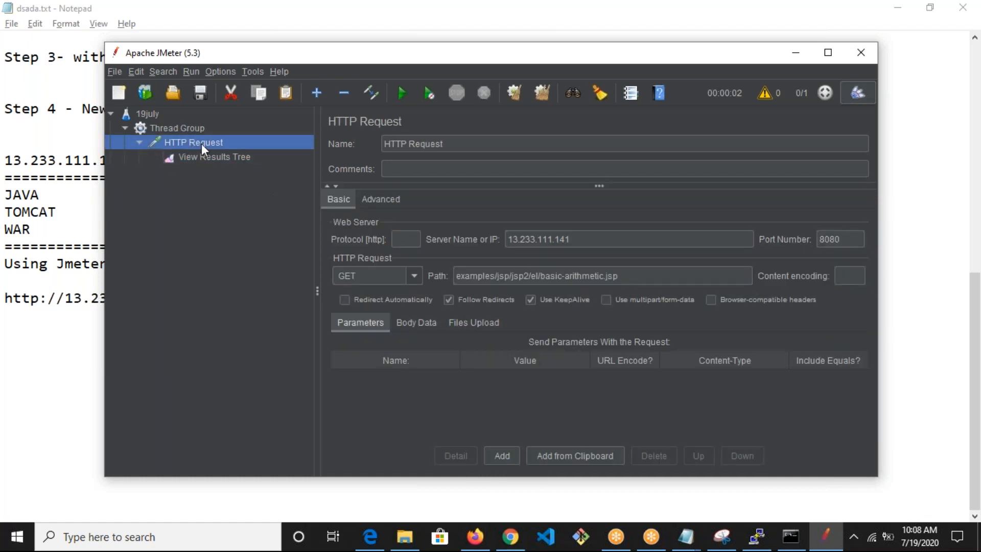
Step: Set the Thread Group's number of threads to 1000 and run the test, saving the plan as Thread Group.jmx
{"action": "left_click", "coordinate": [186, 130]}
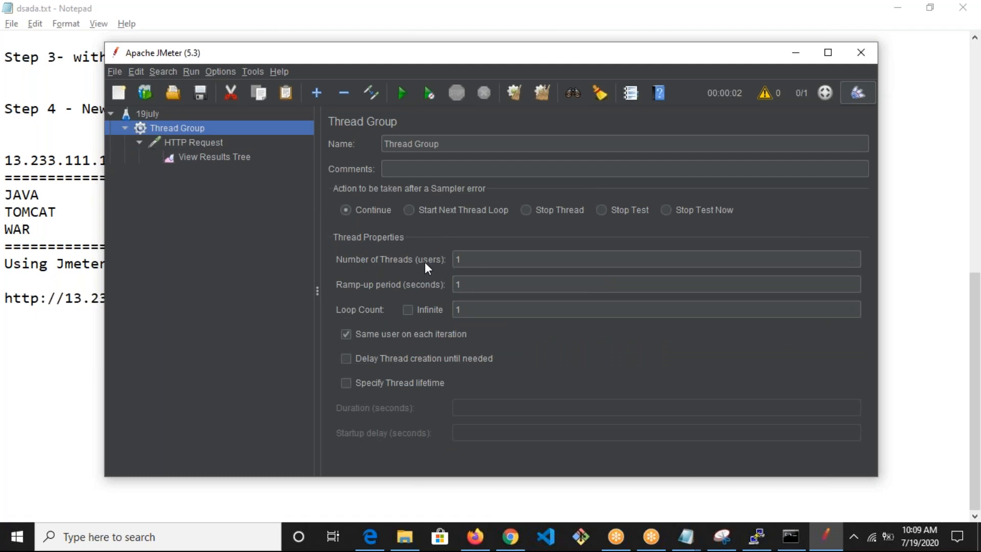
{"action": "left_click", "coordinate": [458, 259]}
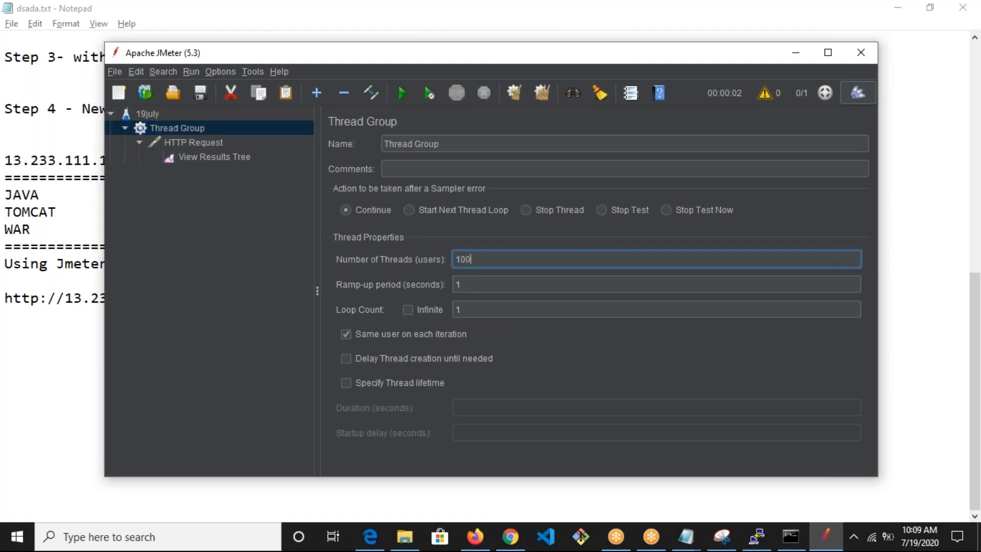
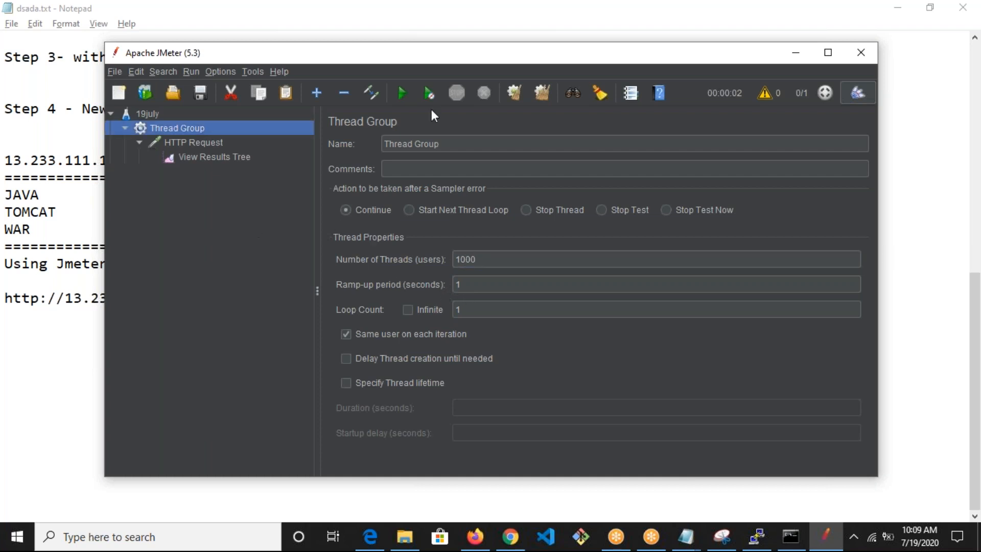
{"action": "left_click", "coordinate": [402, 93]}
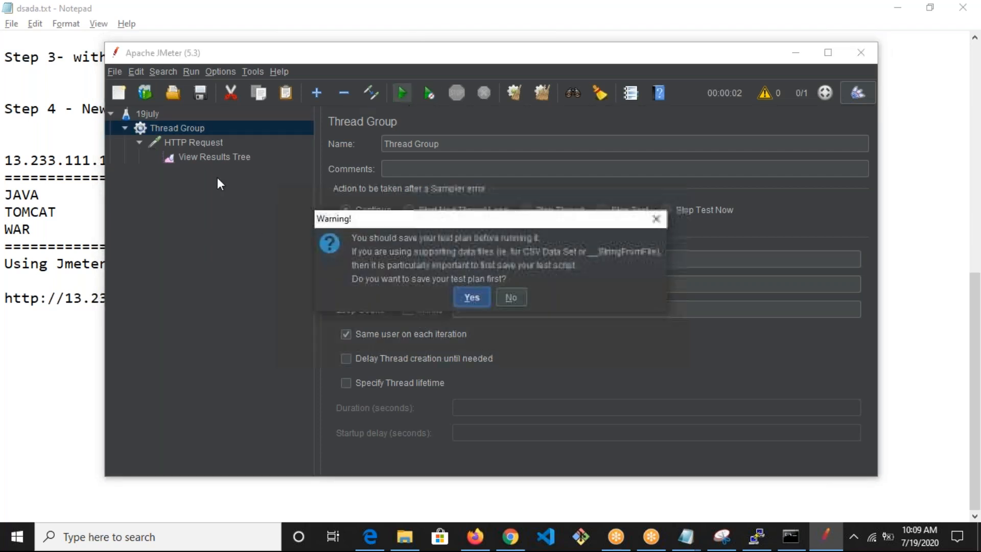
{"action": "left_click", "coordinate": [467, 296]}
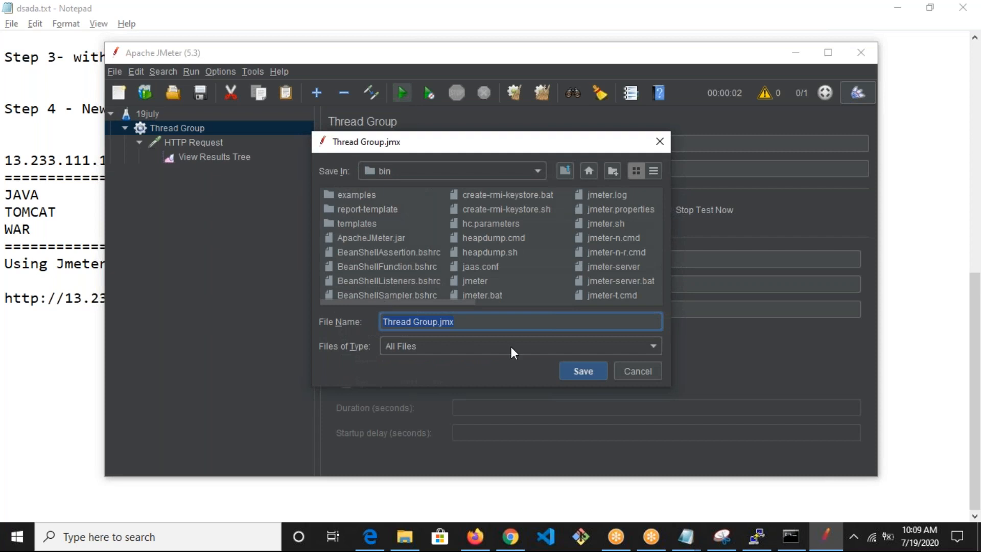
{"action": "left_click", "coordinate": [595, 373]}
Step: Examine an HTTP Request sampler result and the list of requests in View Results Tree
{"action": "left_click", "coordinate": [195, 143]}
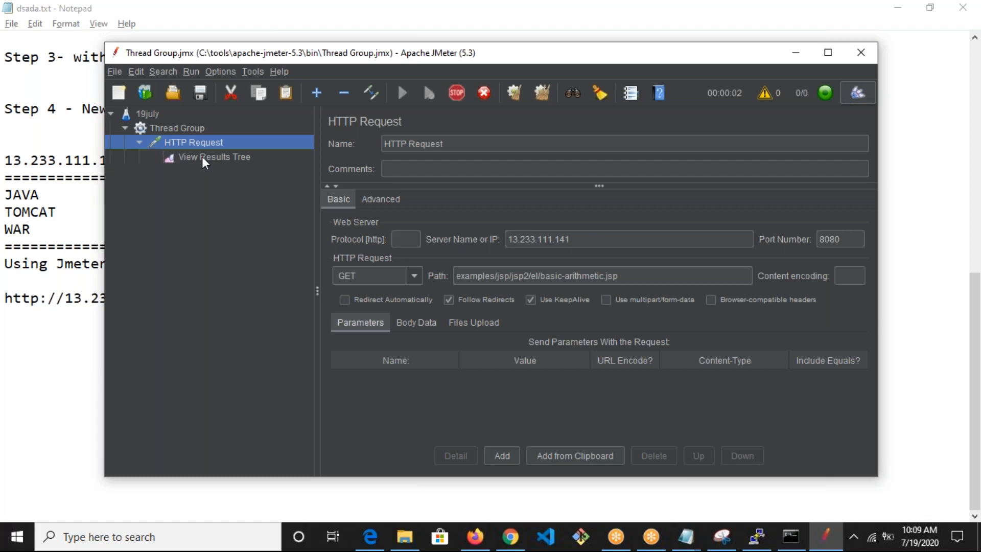
{"action": "key", "text": "Down"}
{"action": "left_click", "coordinate": [395, 360]}
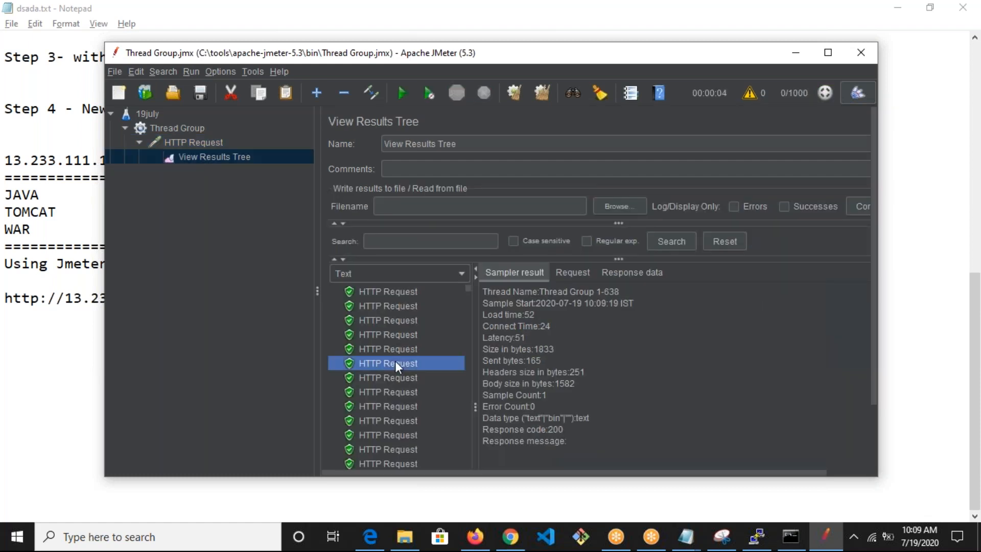
{"action": "scroll", "coordinate": [415, 335], "scroll_direction": "down", "scroll_amount": 8}
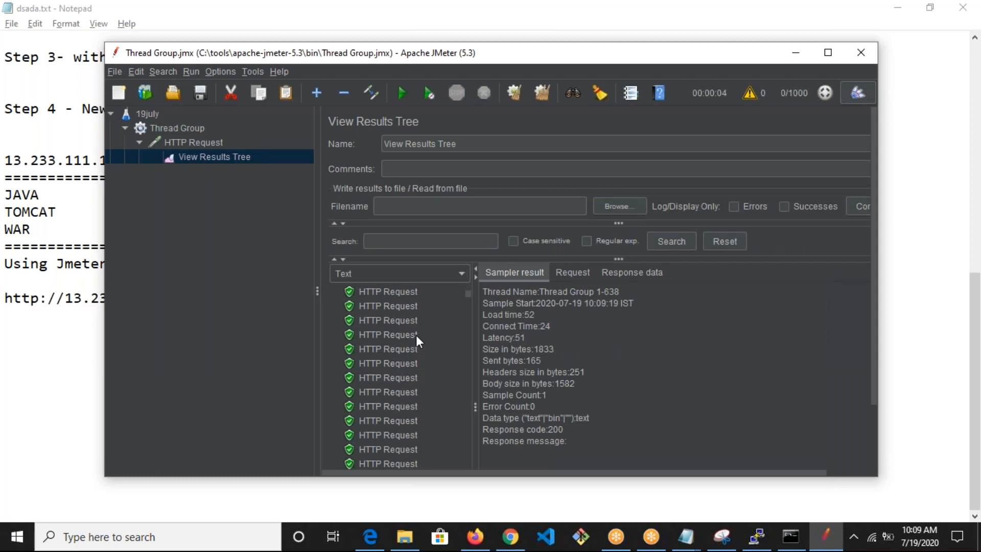
Step: Switch to the dsada.txt notes in Notepad and review the run-your-app and agent installation steps of the NewRelic Workflow
{"action": "left_click", "coordinate": [685, 536]}
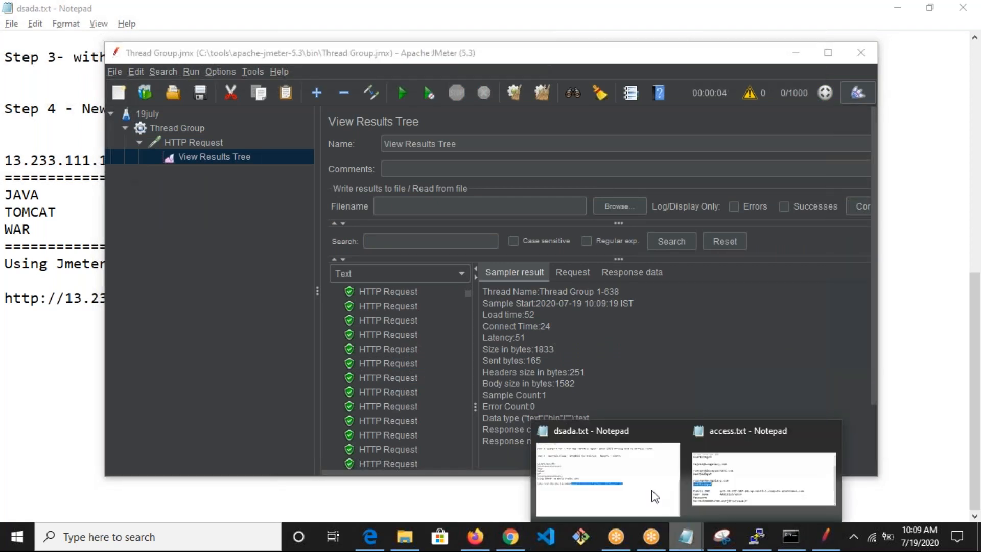
{"action": "left_click", "coordinate": [655, 497]}
{"action": "left_click", "coordinate": [237, 322]}
{"action": "scroll", "coordinate": [215, 317], "scroll_direction": "up", "scroll_amount": 4}
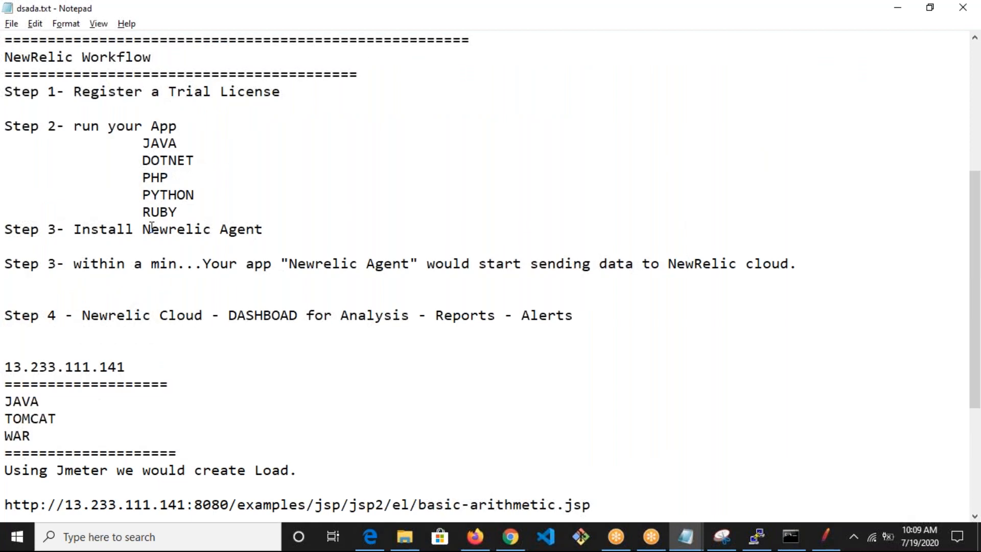
{"action": "left_click_drag", "start_coordinate": [123, 111], "coordinate": [210, 210]}
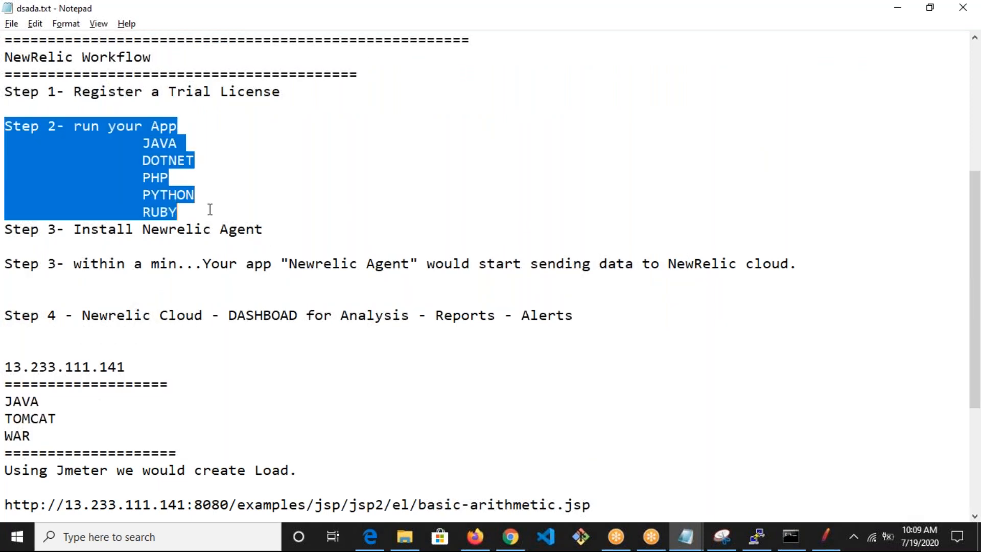
{"action": "left_click_drag", "start_coordinate": [337, 225], "coordinate": [82, 229]}
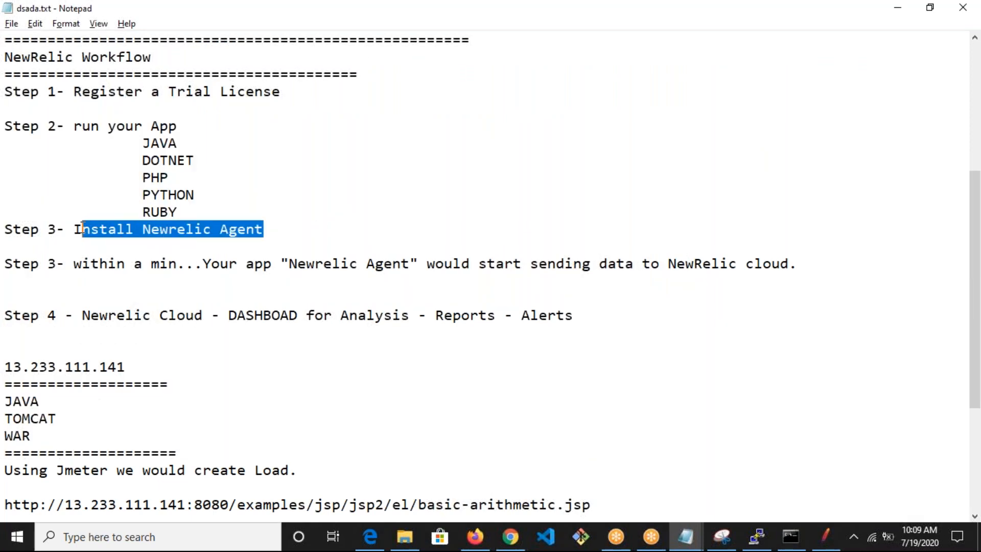
Step: Switch to New Relic APM in Chrome, start adding an application and choose the Java web agent
{"action": "left_click", "coordinate": [511, 537]}
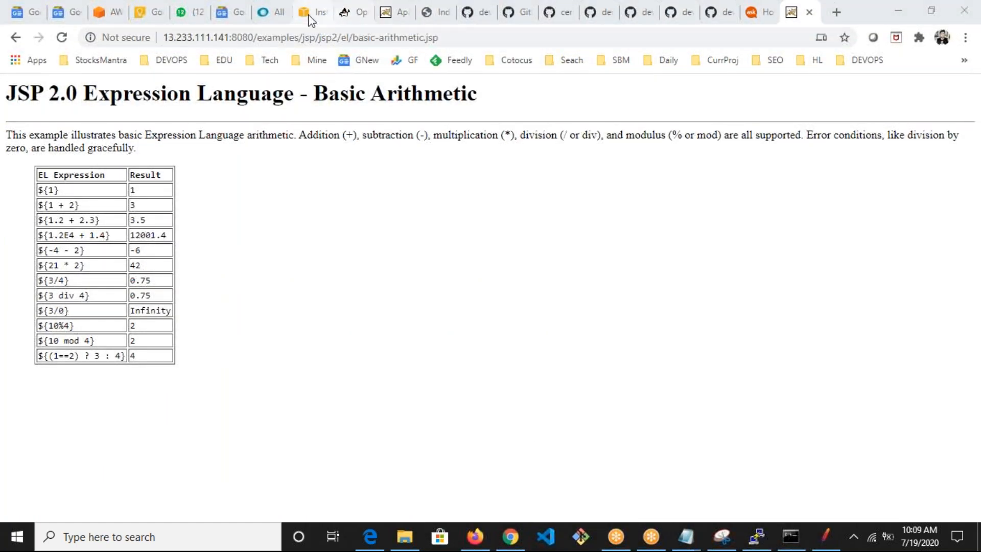
{"action": "left_click", "coordinate": [270, 15]}
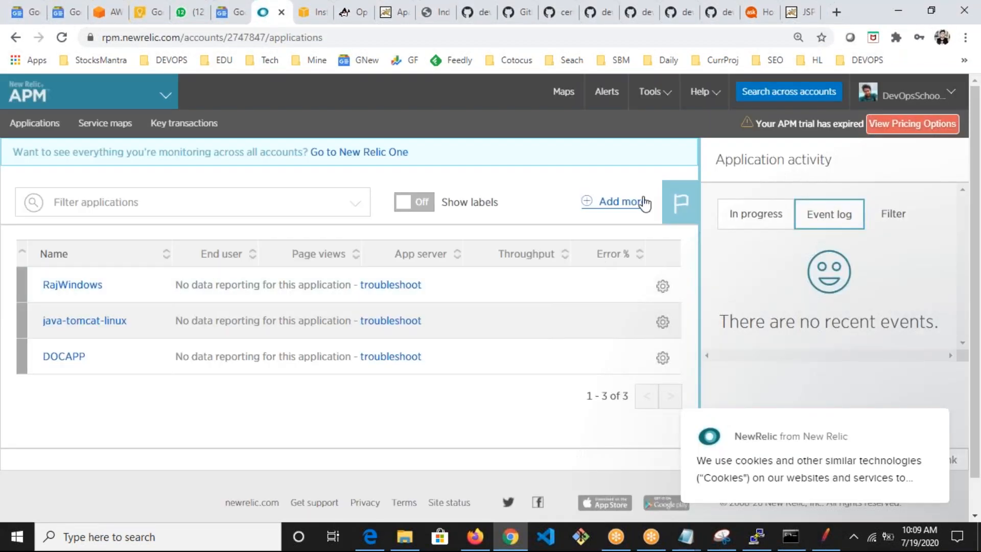
{"action": "left_click", "coordinate": [627, 204]}
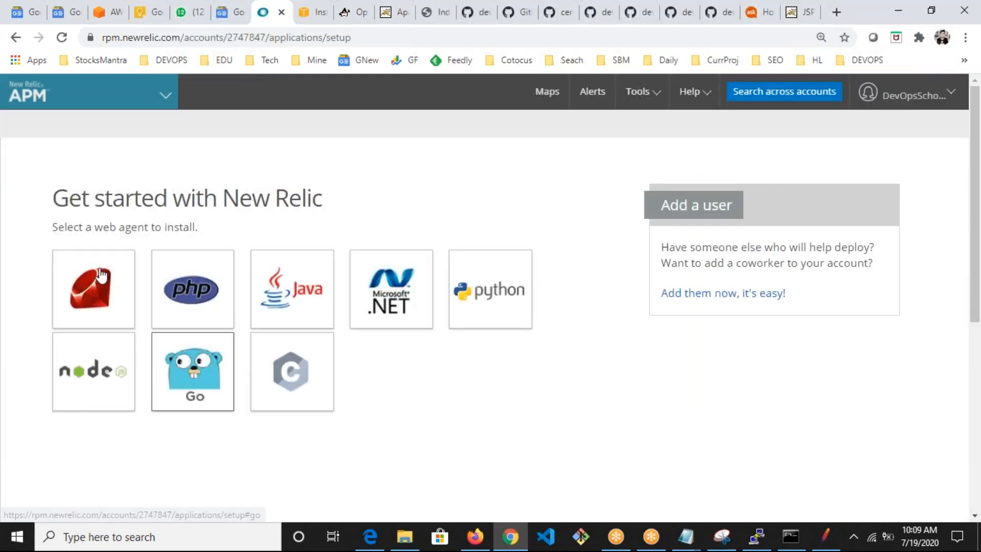
{"action": "left_click", "coordinate": [169, 307]}
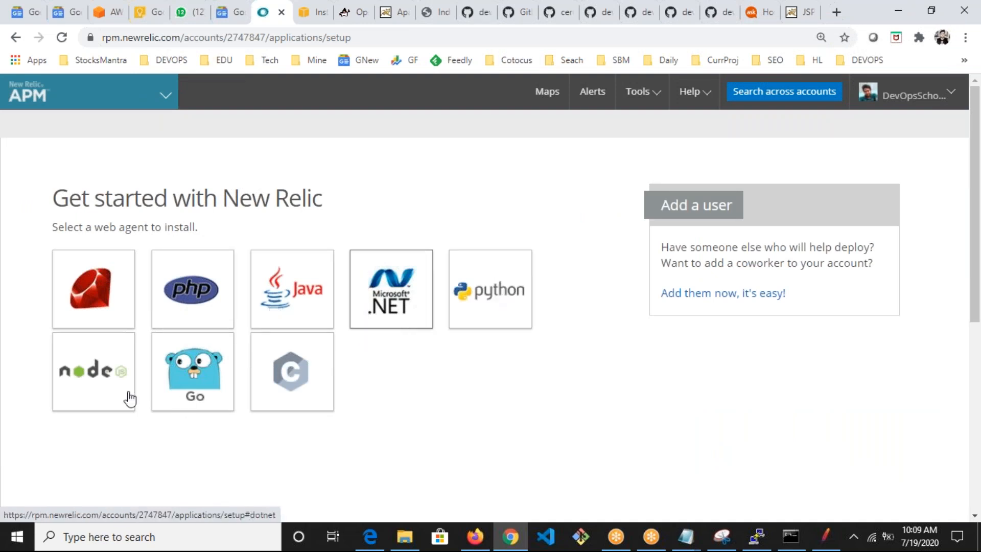
{"action": "left_click", "coordinate": [321, 278]}
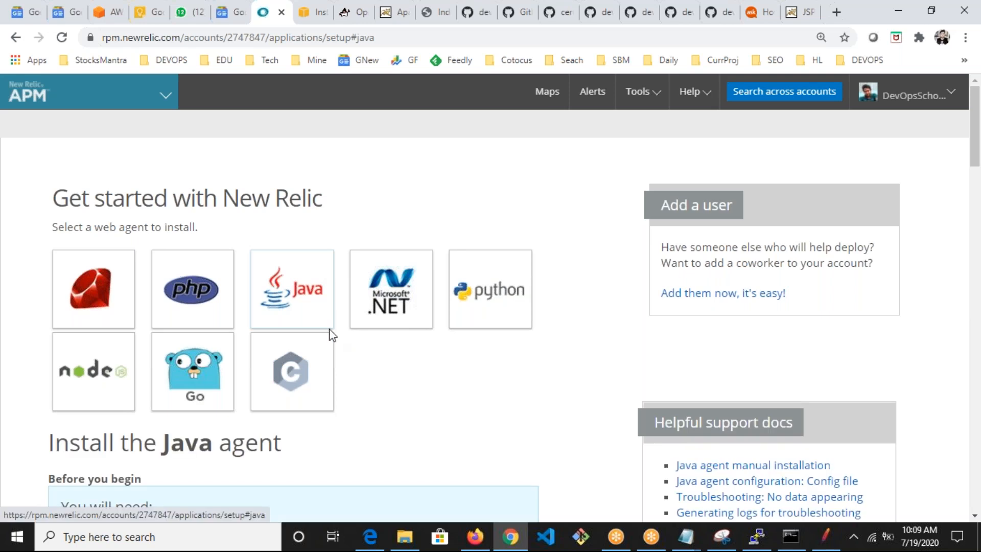
Step: Read the Java agent's prerequisites and reveal the license key
{"action": "scroll", "coordinate": [331, 334], "scroll_direction": "down", "scroll_amount": 5}
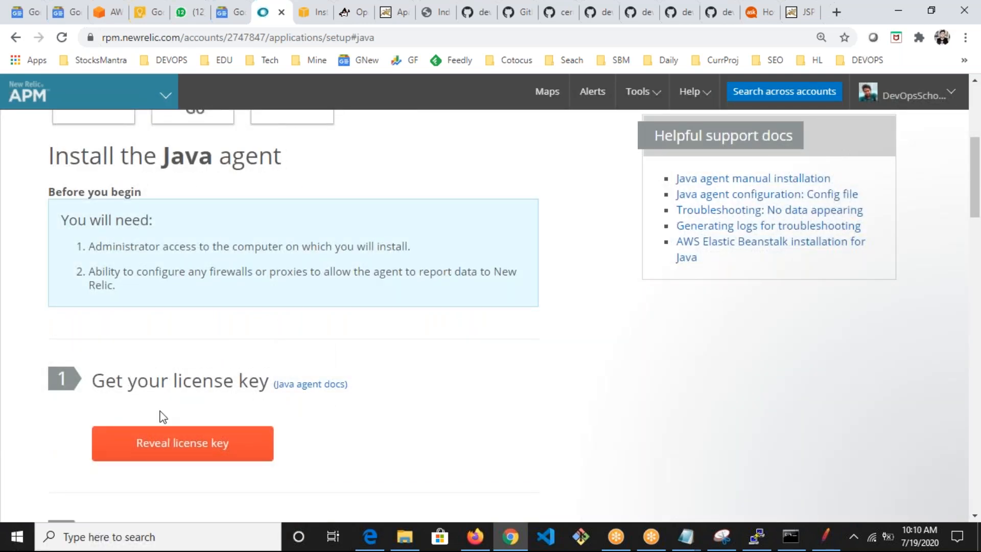
{"action": "scroll", "coordinate": [162, 416], "scroll_direction": "down", "scroll_amount": 1}
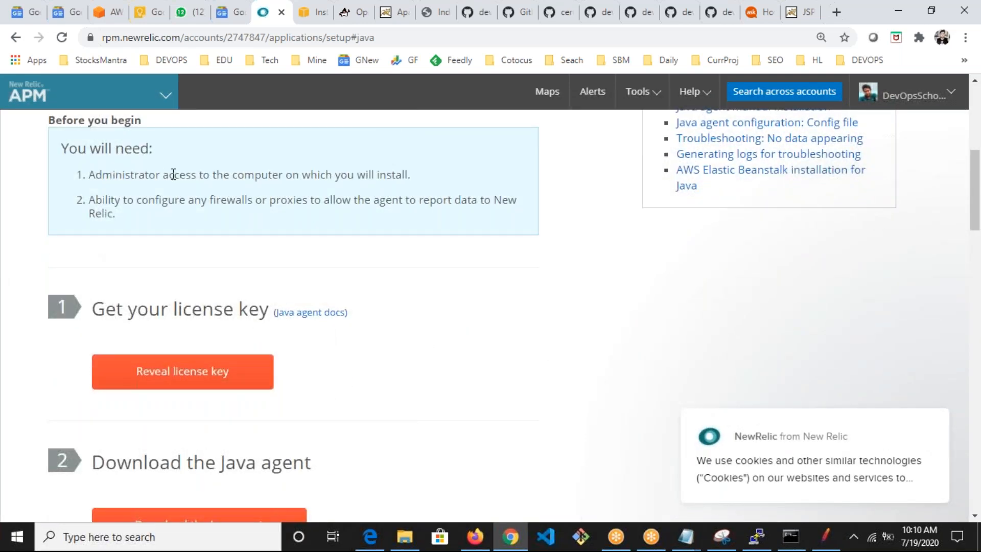
{"action": "left_click_drag", "start_coordinate": [96, 178], "coordinate": [127, 201]}
{"action": "scroll", "coordinate": [185, 282], "scroll_direction": "down", "scroll_amount": 3}
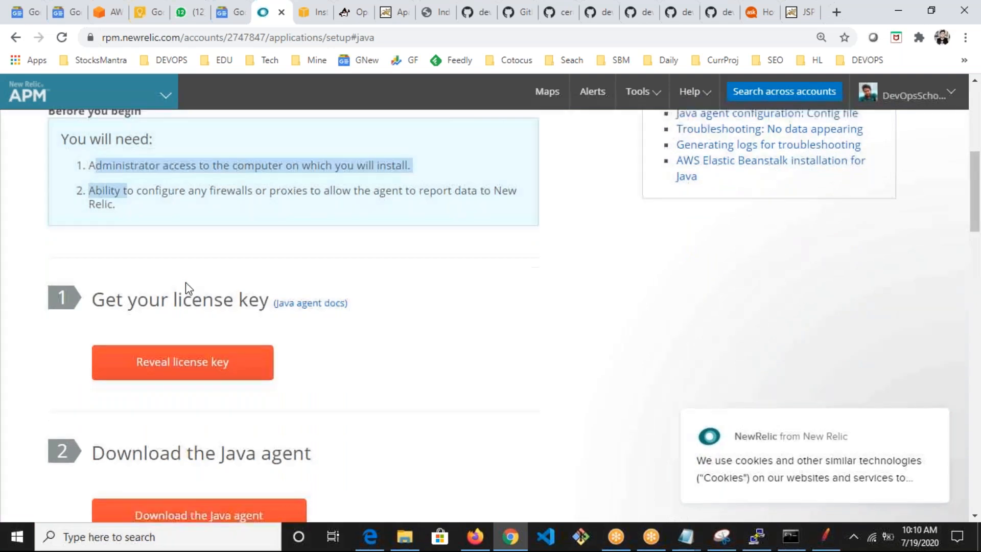
{"action": "left_click", "coordinate": [176, 230]}
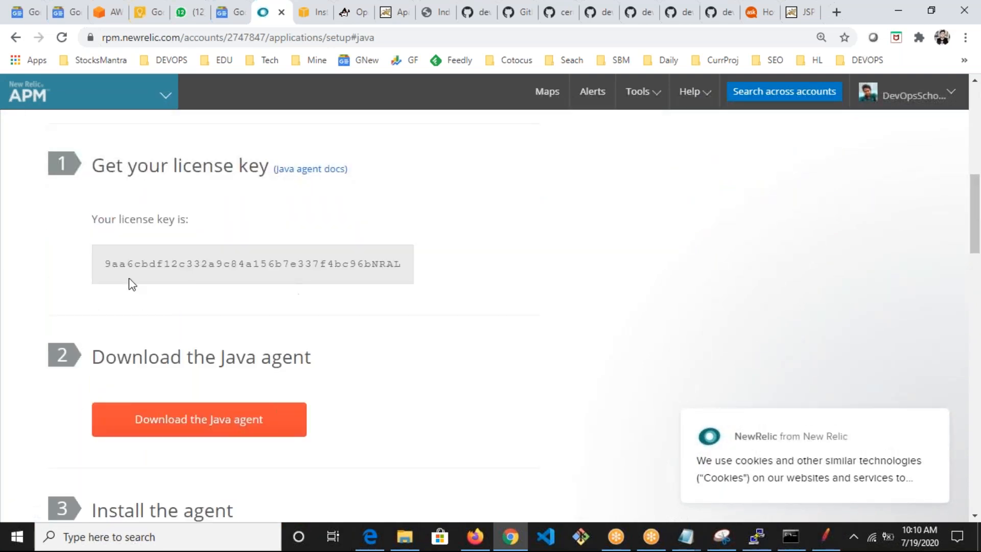
Step: Try to copy the license key from the setup page into the Notepad notes below the JSP URL
{"action": "double_click", "coordinate": [400, 263]}
{"action": "key", "text": "ctrl+c"}
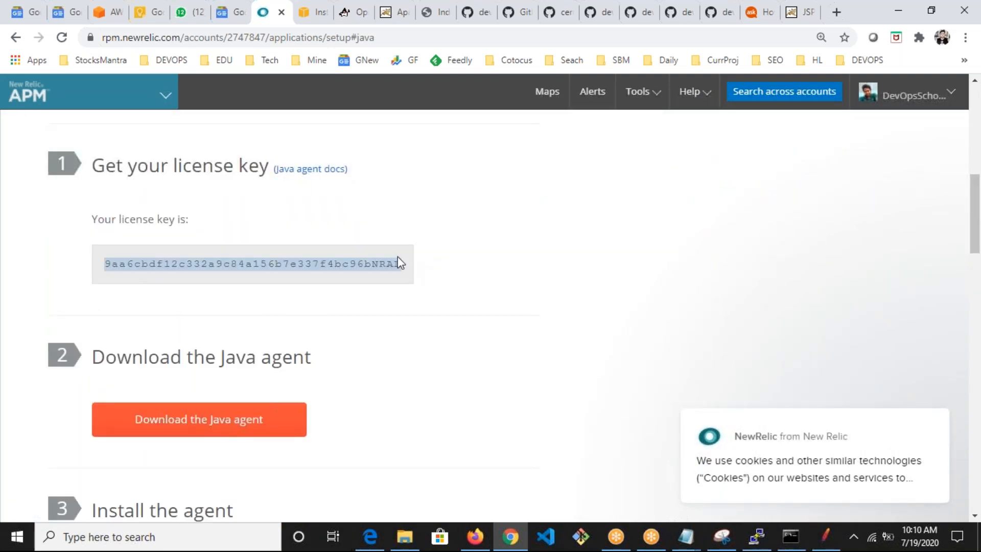
{"action": "key", "text": "super+r"}
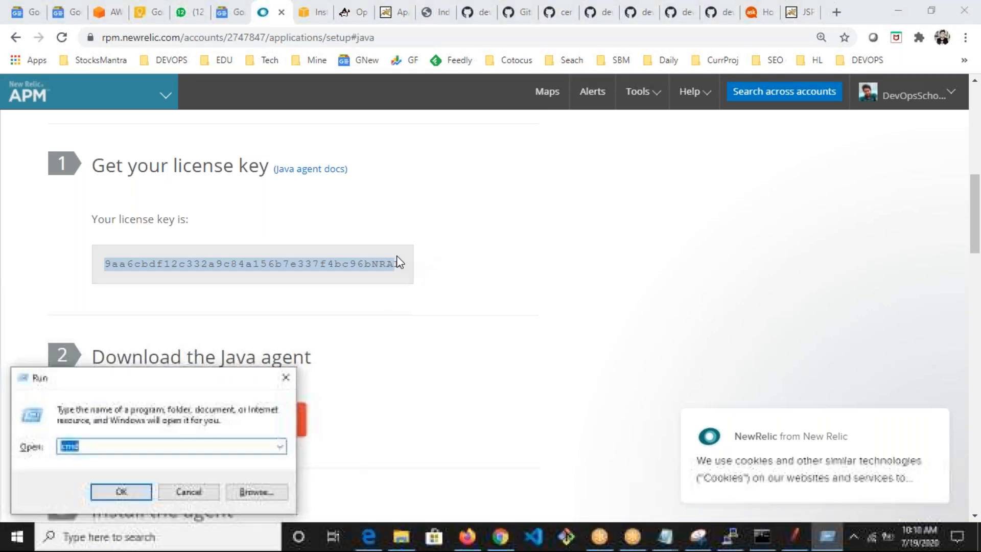
{"action": "type", "text": "n"}
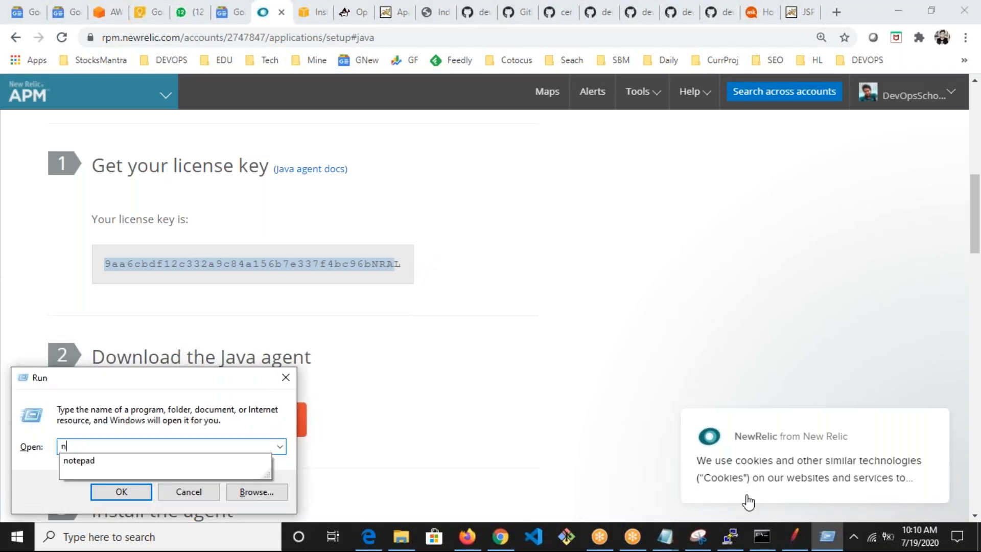
{"action": "left_click", "coordinate": [665, 536]}
{"action": "left_click", "coordinate": [583, 457]}
{"action": "scroll", "coordinate": [366, 424], "scroll_direction": "down", "scroll_amount": 4}
{"action": "key", "text": "ctrl+v"}
{"action": "key", "text": "super+r"}
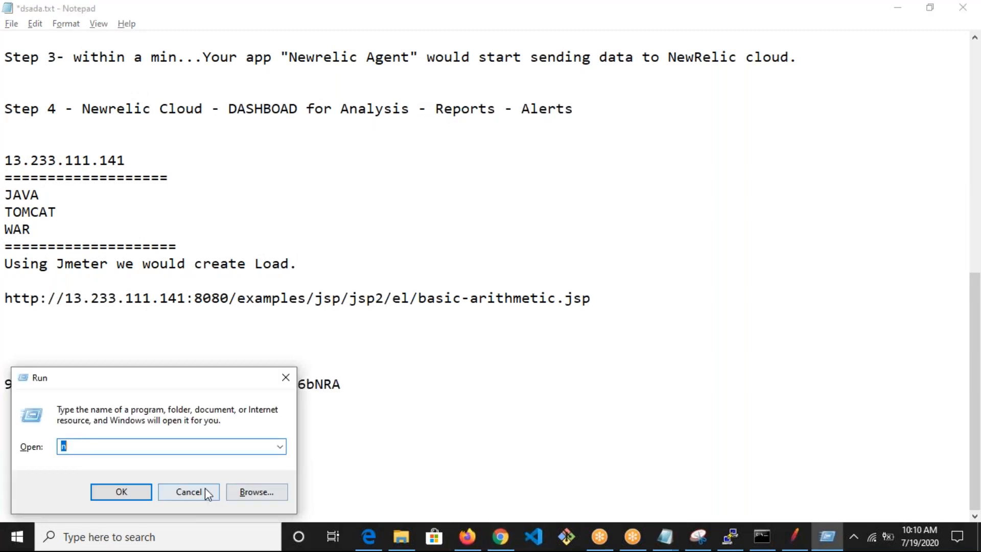
{"action": "left_click", "coordinate": [189, 491]}
Step: Replace the key in the Notepad notes with the complete license key copied from the New Relic page
{"action": "left_click", "coordinate": [500, 536]}
{"action": "left_click_drag", "start_coordinate": [403, 263], "coordinate": [99, 264]}
{"action": "key", "text": "alt+Tab"}
{"action": "left_click_drag", "start_coordinate": [59, 430], "coordinate": [5, 384]}
{"action": "key", "text": "ctrl+v"}
{"action": "key", "text": "alt+Tab"}
Step: Download the Java agent archive newrelic-java-5.13.0.zip and review the setup page's Linux or Mac install and restart instructions
{"action": "scroll", "coordinate": [311, 339], "scroll_direction": "down", "scroll_amount": 4}
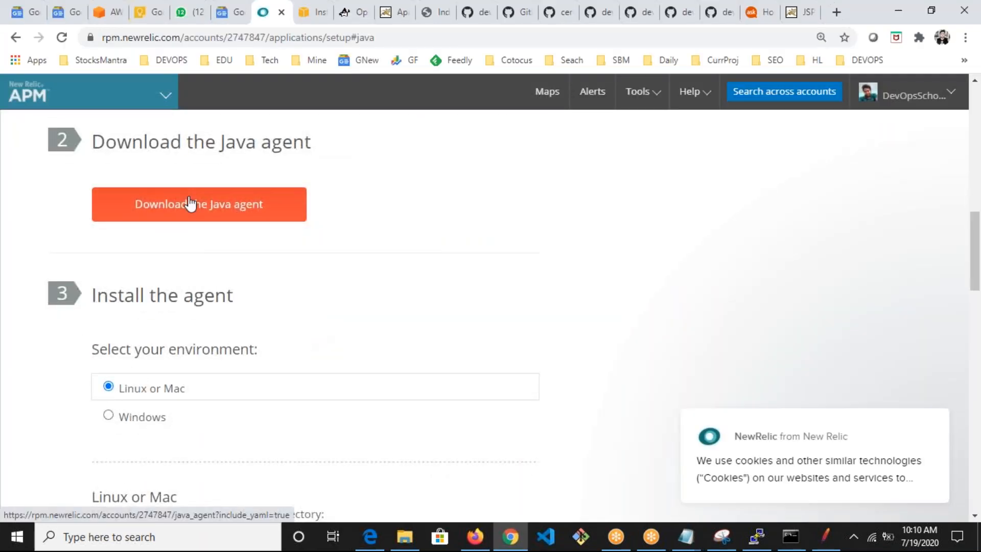
{"action": "left_click", "coordinate": [190, 204]}
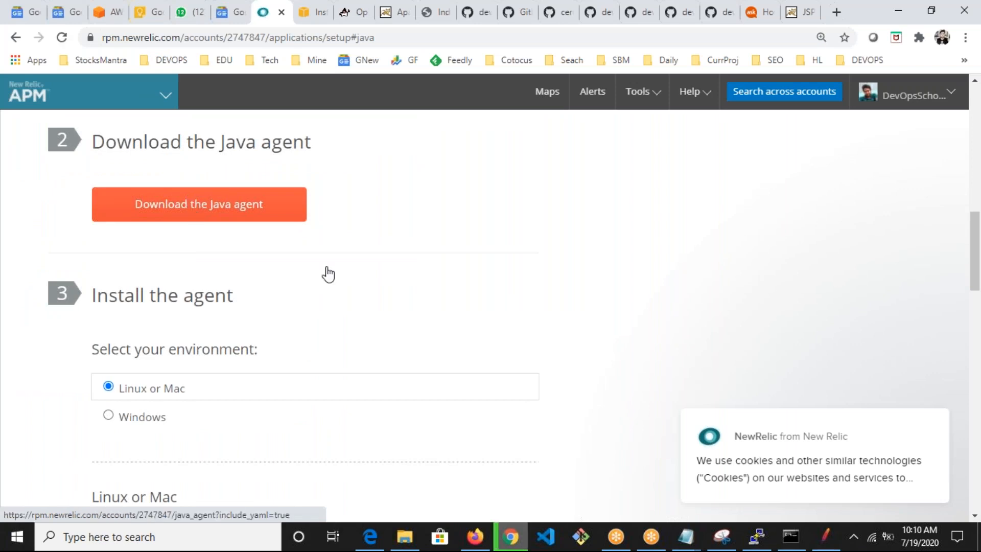
{"action": "scroll", "coordinate": [311, 302], "scroll_direction": "down", "scroll_amount": 3}
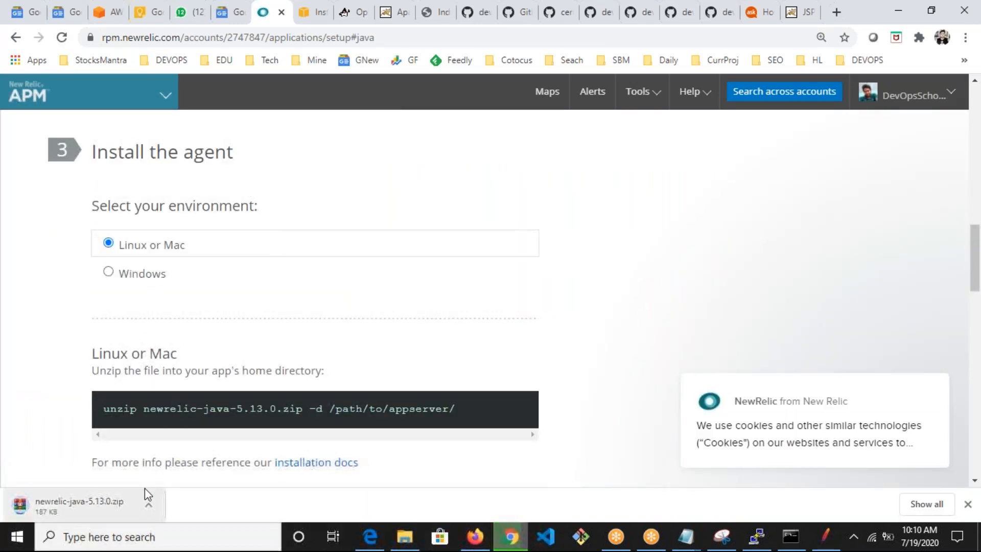
{"action": "scroll", "coordinate": [164, 462], "scroll_direction": "up", "scroll_amount": 6}
{"action": "scroll", "coordinate": [173, 399], "scroll_direction": "down", "scroll_amount": 4}
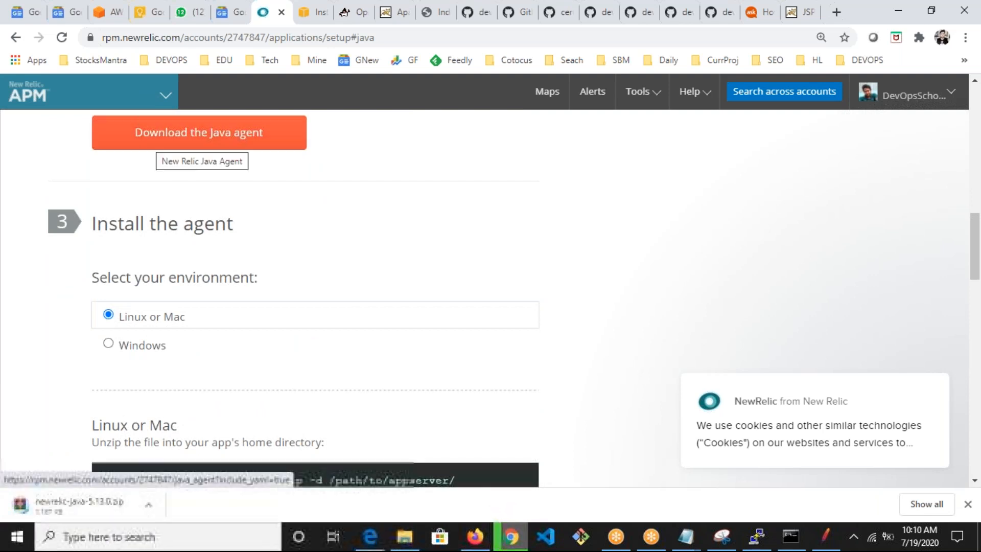
{"action": "left_click", "coordinate": [151, 507]}
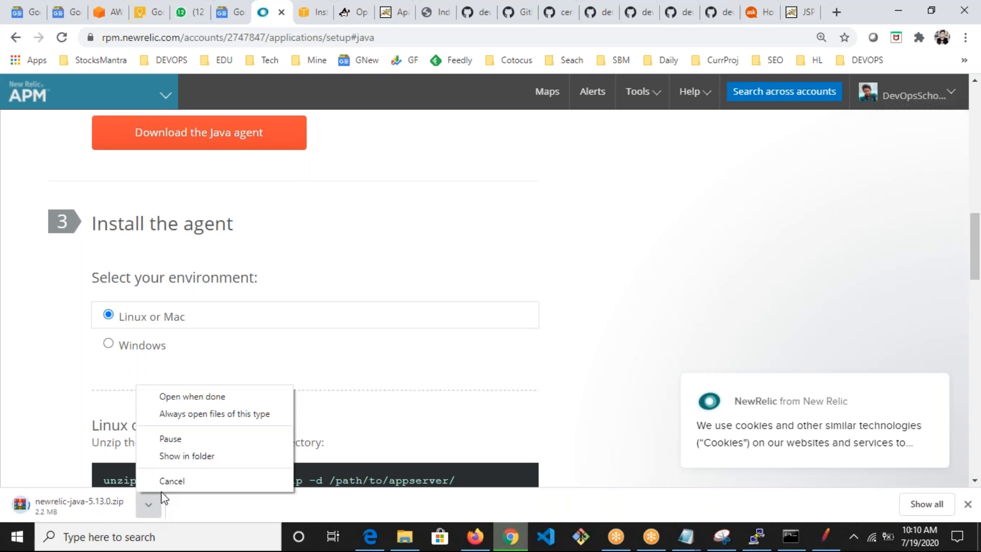
{"action": "left_click", "coordinate": [412, 217]}
{"action": "scroll", "coordinate": [284, 397], "scroll_direction": "down", "scroll_amount": 2}
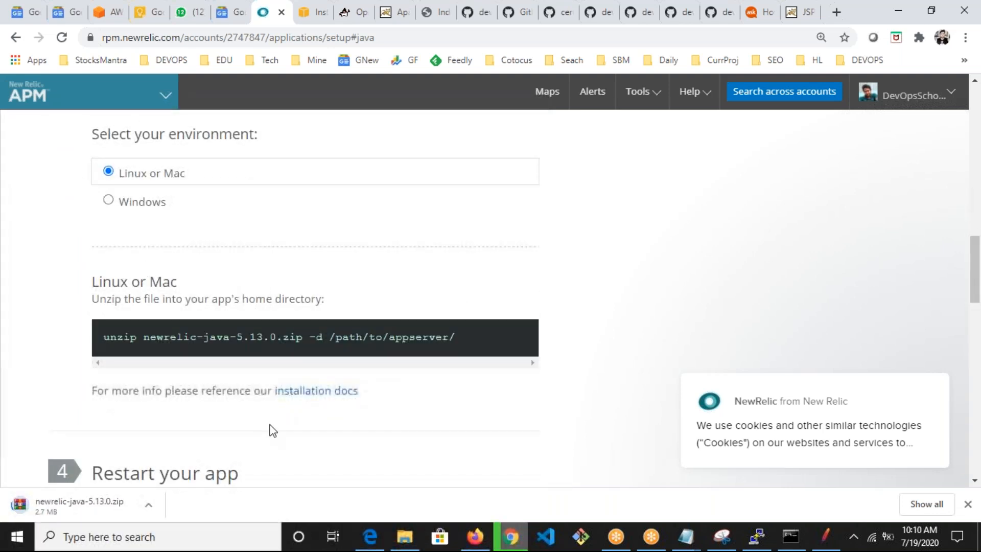
{"action": "scroll", "coordinate": [317, 397], "scroll_direction": "down", "scroll_amount": 5}
{"action": "scroll", "coordinate": [247, 452], "scroll_direction": "up", "scroll_amount": 1}
{"action": "scroll", "coordinate": [212, 333], "scroll_direction": "up", "scroll_amount": 10}
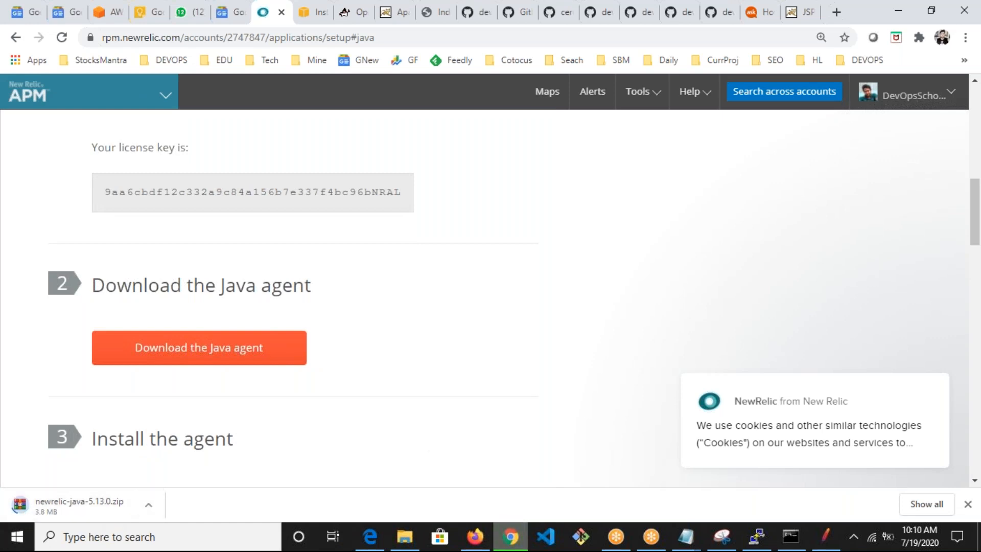
Step: Open the browser's download list and inspect the source link of newrelic-java-5.13.0.zip
{"action": "left_click", "coordinate": [964, 38]}
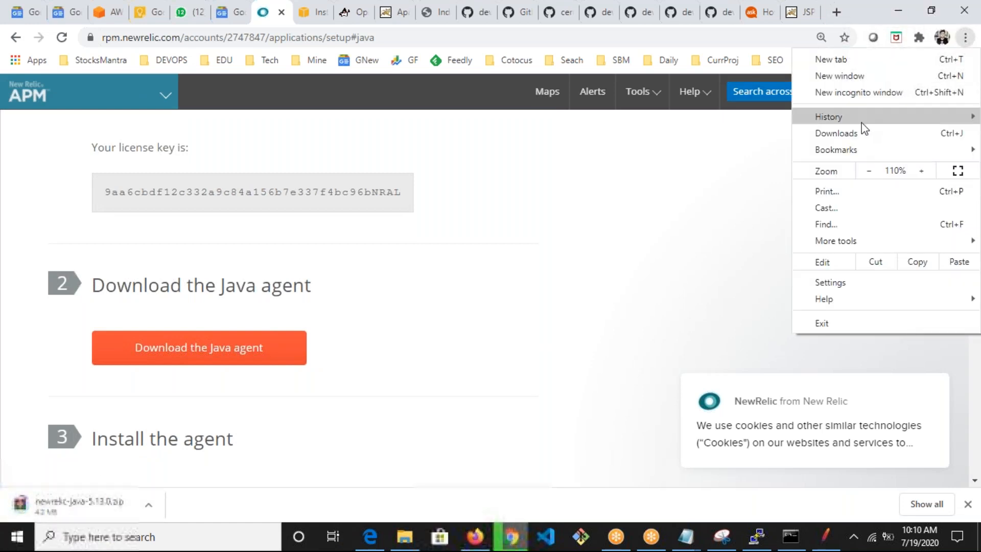
{"action": "left_click", "coordinate": [852, 132]}
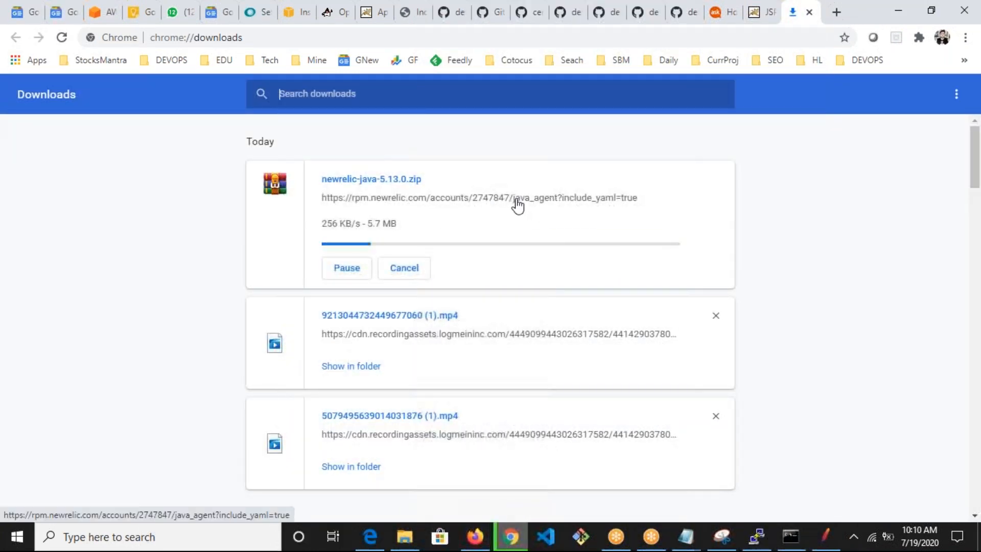
{"action": "right_click", "coordinate": [516, 198]}
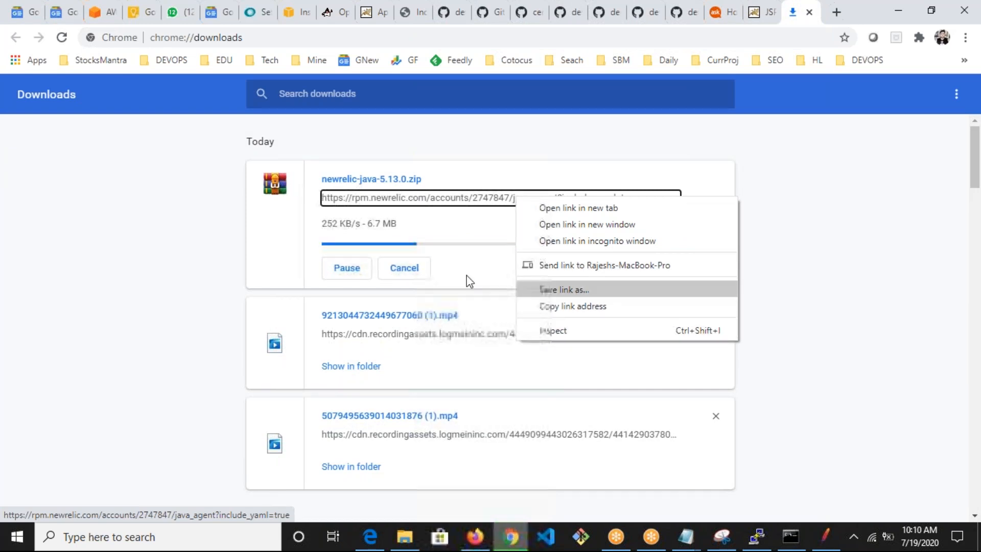
{"action": "left_click", "coordinate": [283, 249]}
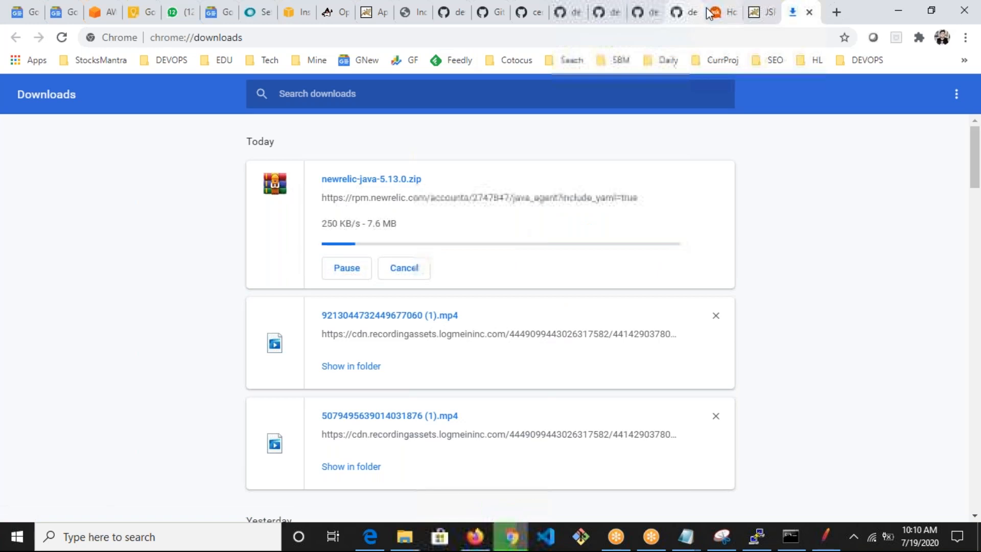
Step: Open the New Relic account settings and review the account summary page and its settings categories
{"action": "left_click", "coordinate": [722, 12]}
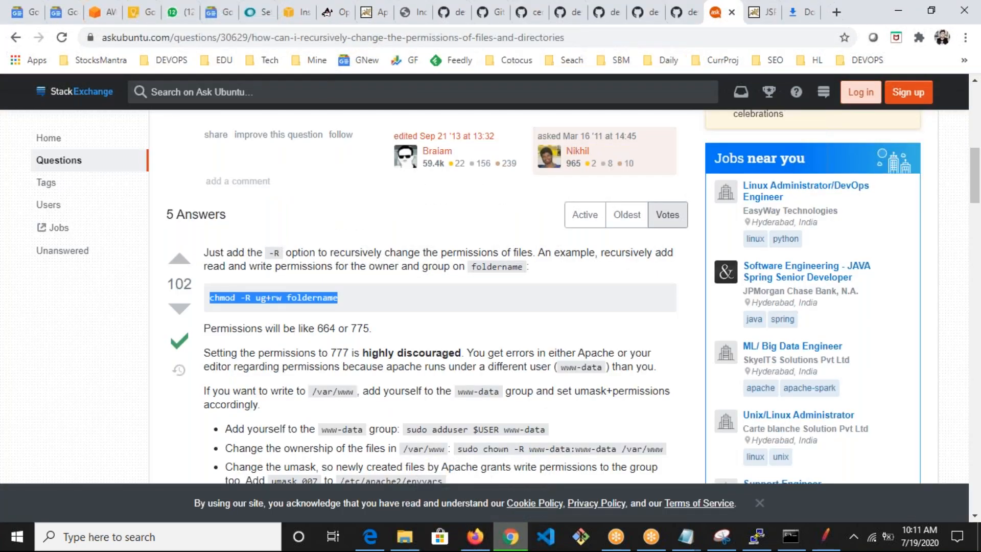
{"action": "left_click", "coordinate": [248, 14]}
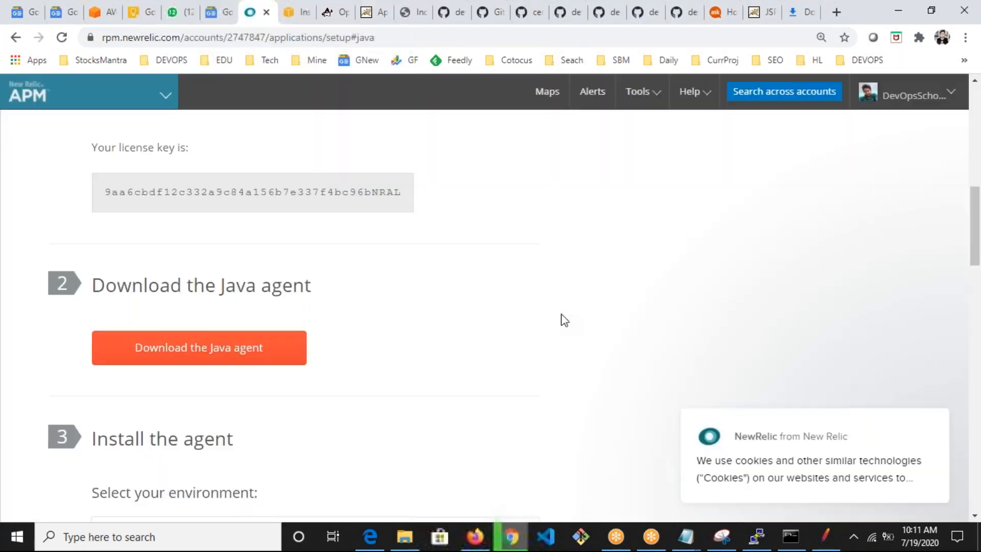
{"action": "left_click", "coordinate": [922, 96]}
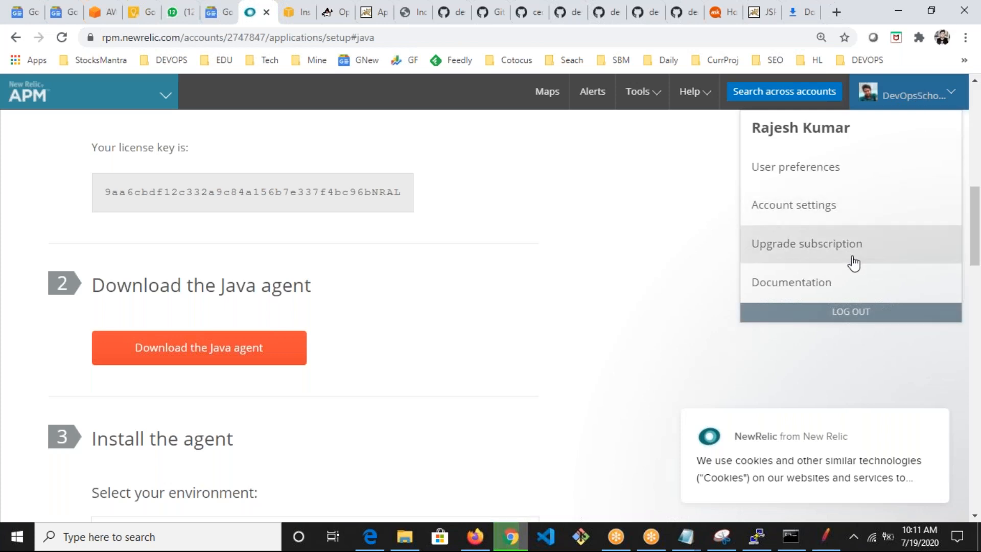
{"action": "left_click", "coordinate": [812, 207]}
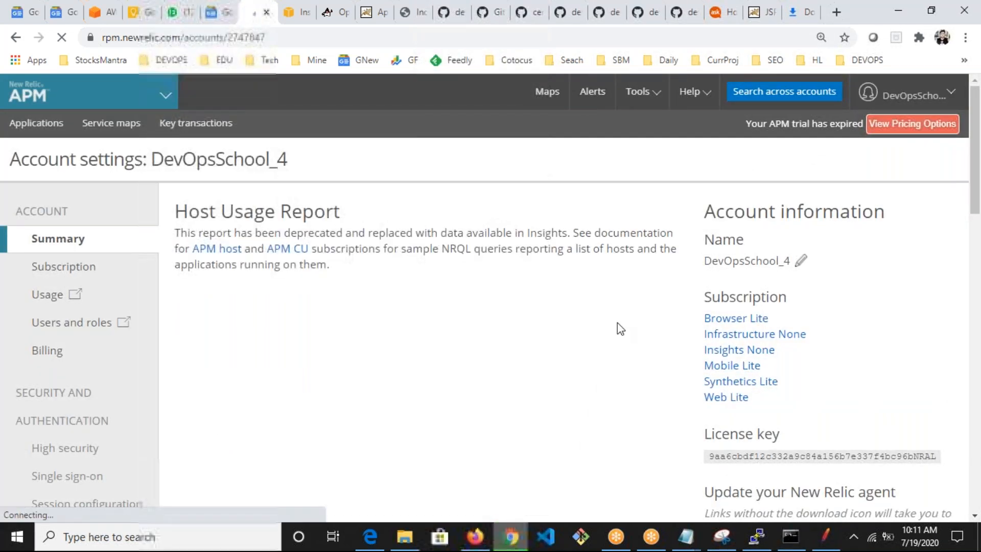
{"action": "scroll", "coordinate": [617, 322], "scroll_direction": "down", "scroll_amount": 5}
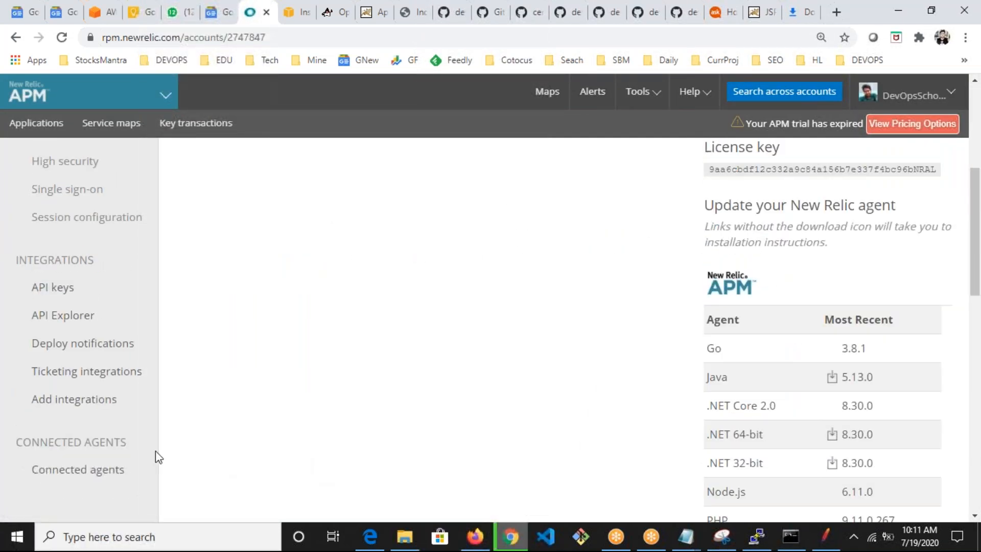
{"action": "scroll", "coordinate": [138, 429], "scroll_direction": "up", "scroll_amount": 2}
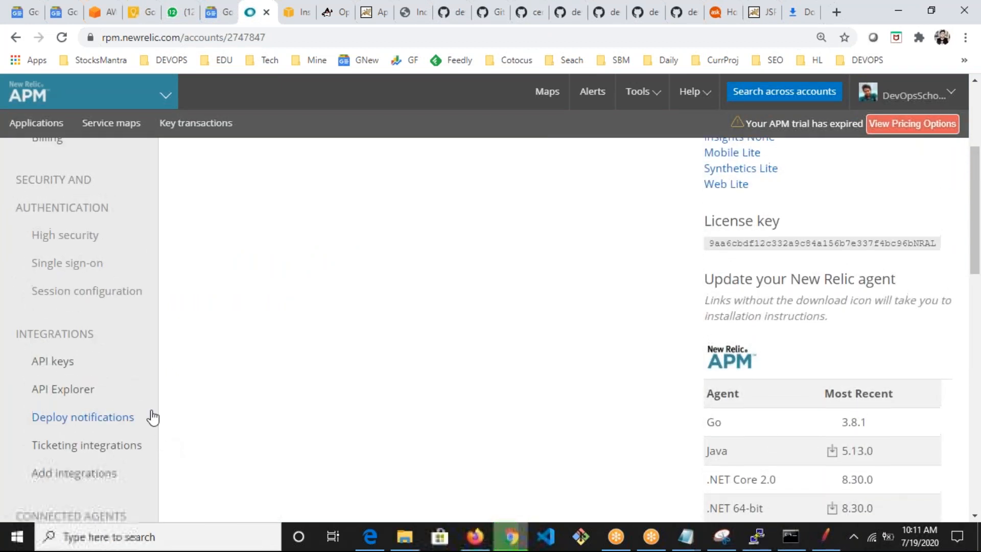
{"action": "scroll", "coordinate": [149, 416], "scroll_direction": "up", "scroll_amount": 3}
Step: Download the Java agent 5.13.0 from the APM agent list on the account summary page
{"action": "left_click", "coordinate": [632, 102]}
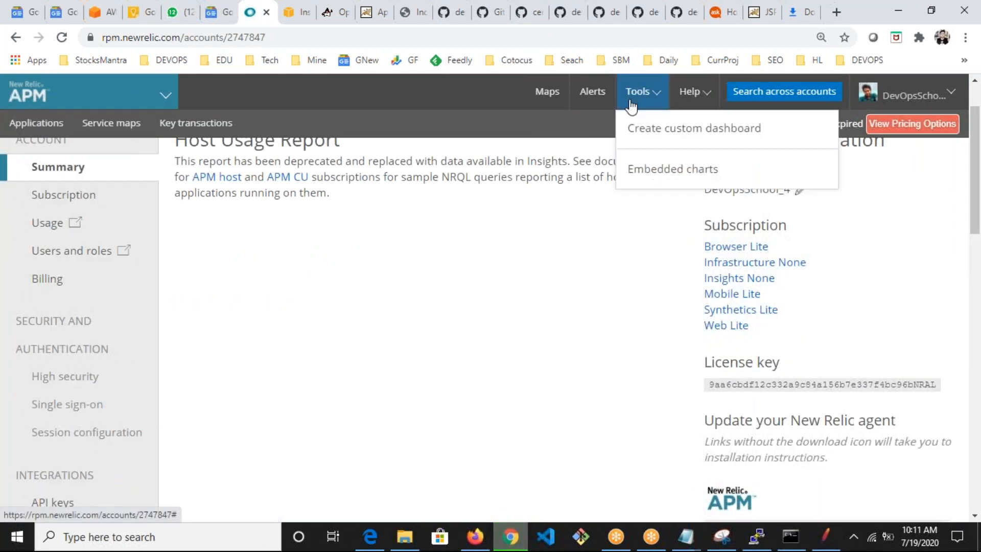
{"action": "left_click", "coordinate": [902, 97]}
{"action": "left_click", "coordinate": [584, 378]}
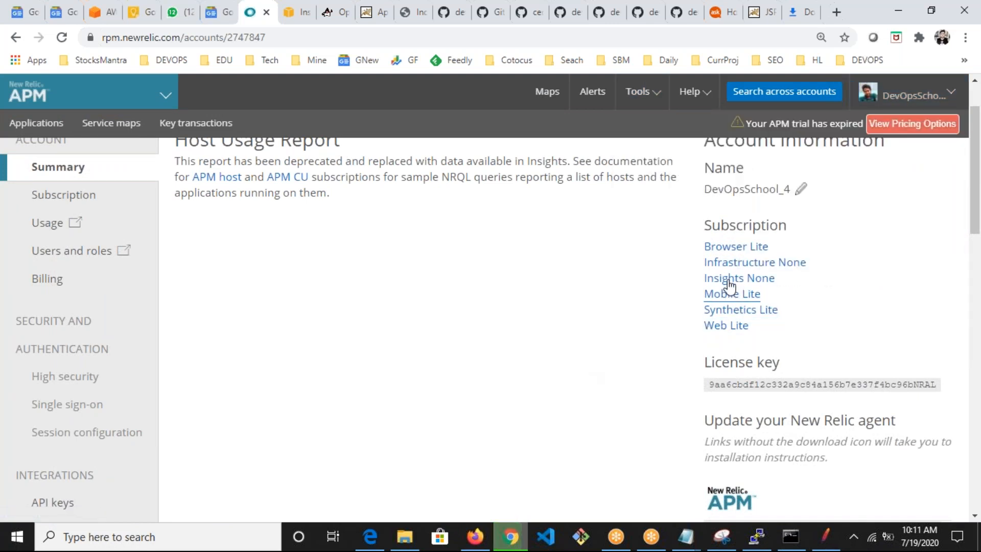
{"action": "scroll", "coordinate": [679, 392], "scroll_direction": "down", "scroll_amount": 1}
{"action": "scroll", "coordinate": [680, 393], "scroll_direction": "down", "scroll_amount": 6}
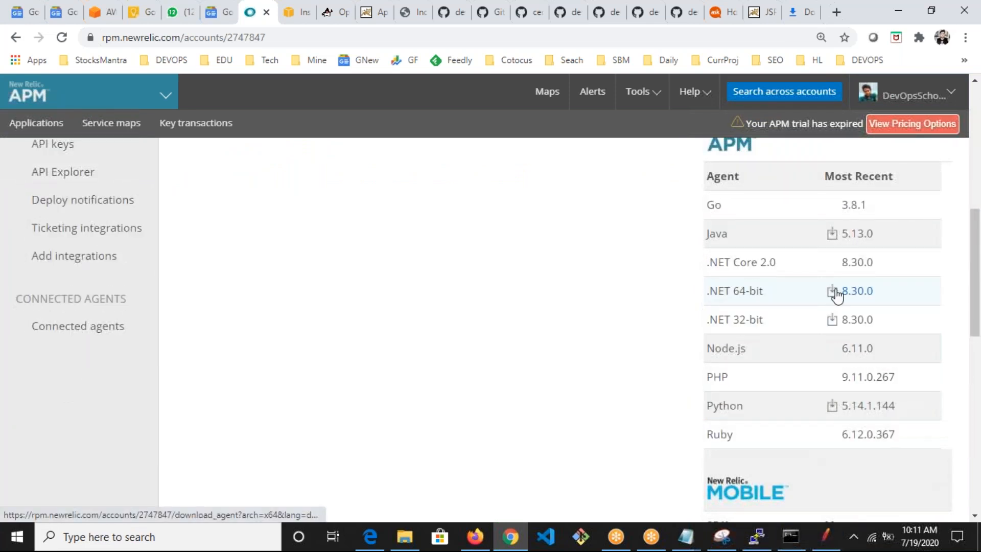
{"action": "left_click", "coordinate": [842, 235]}
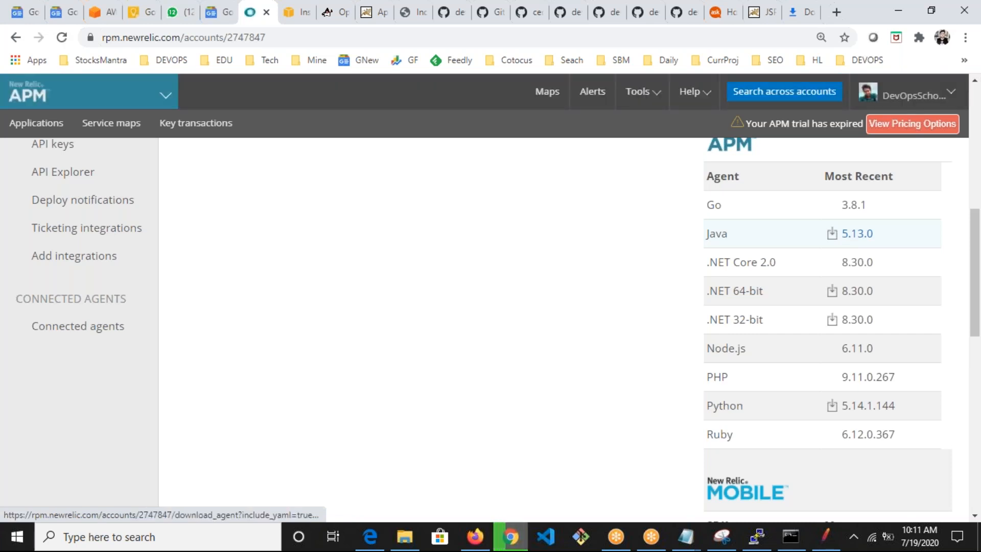
{"action": "scroll", "coordinate": [639, 334], "scroll_direction": "down", "scroll_amount": 3}
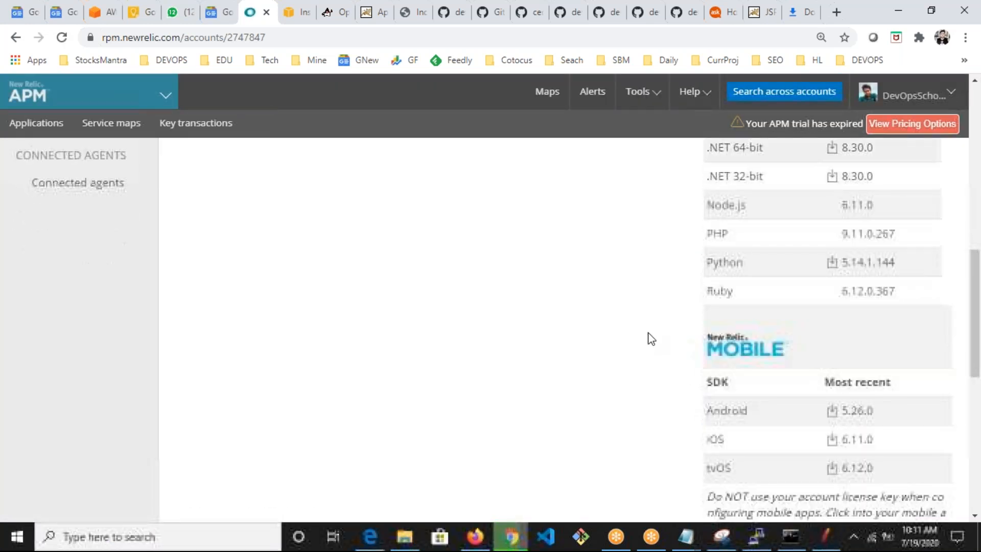
{"action": "scroll", "coordinate": [650, 340], "scroll_direction": "up", "scroll_amount": 2}
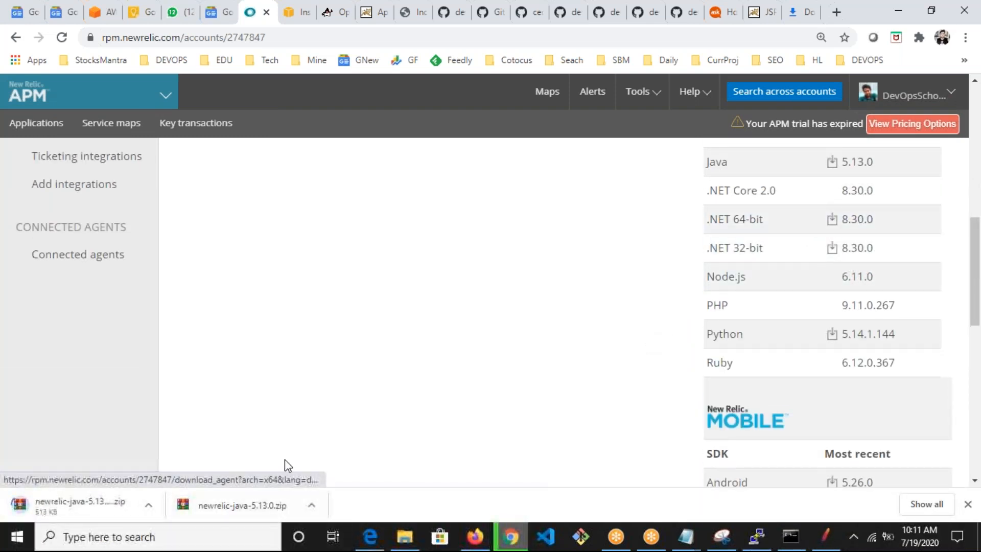
Step: Copy the link address of newrelic-java-5.13.0 (1).zip from the browser's download list
{"action": "left_click", "coordinate": [965, 38]}
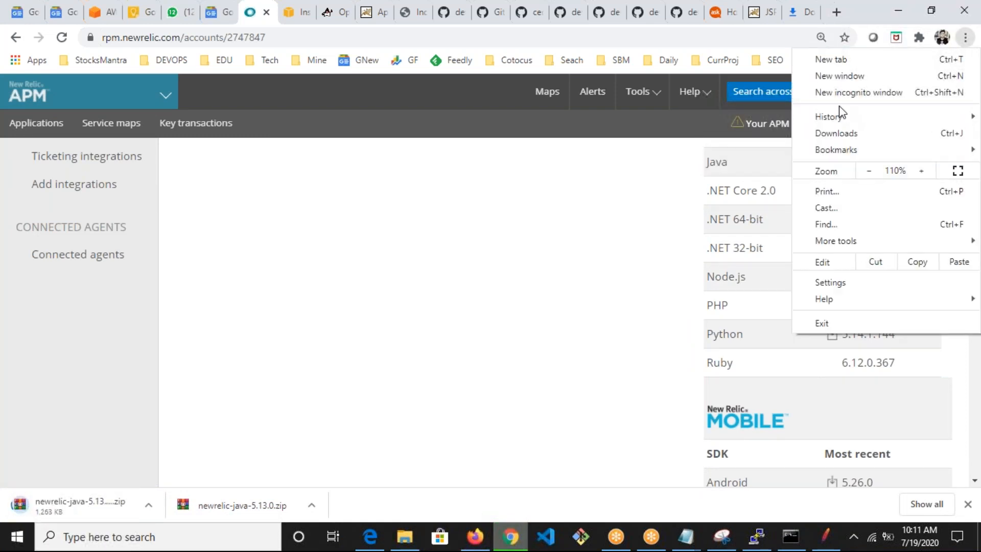
{"action": "left_click", "coordinate": [838, 134]}
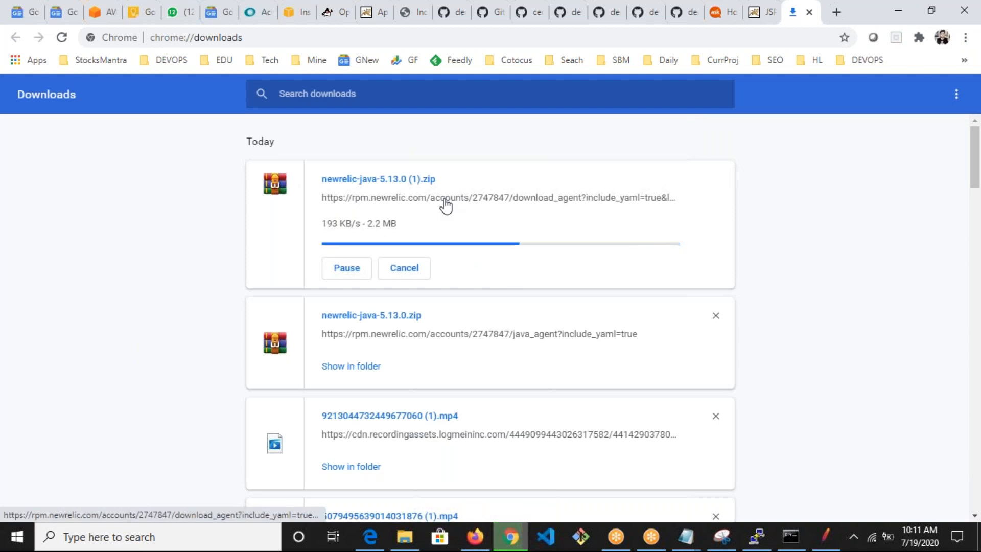
{"action": "right_click", "coordinate": [444, 201]}
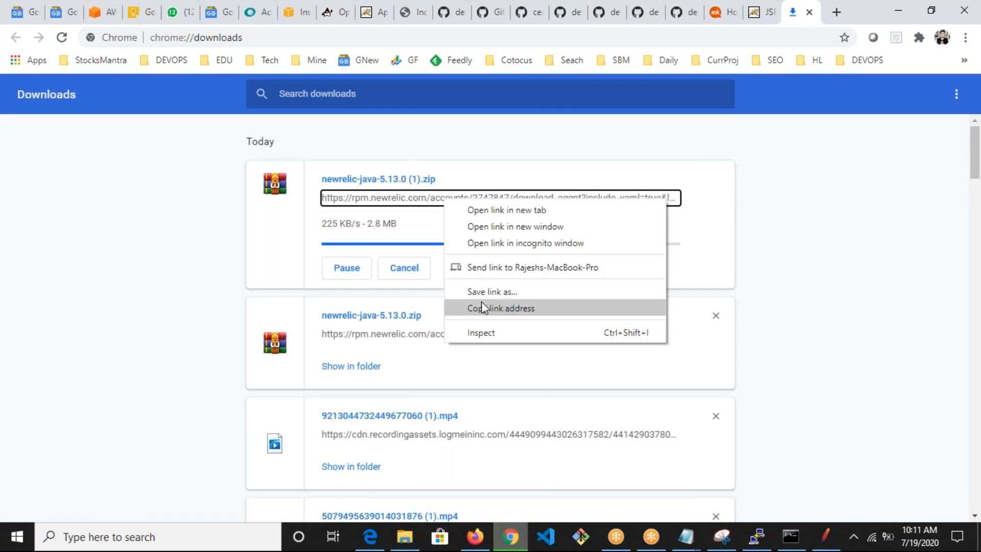
{"action": "left_click", "coordinate": [482, 306]}
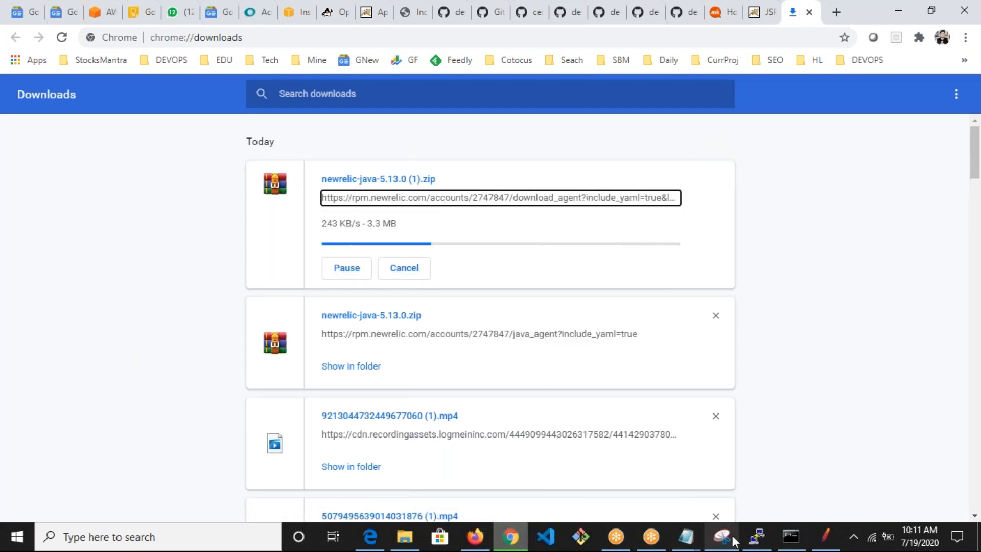
Step: Switch to the PuTTY terminal, change to the home directory with cd and print the working directory
{"action": "left_click", "coordinate": [757, 536]}
{"action": "type", "text": "cd"}
{"action": "key", "text": "Return"}
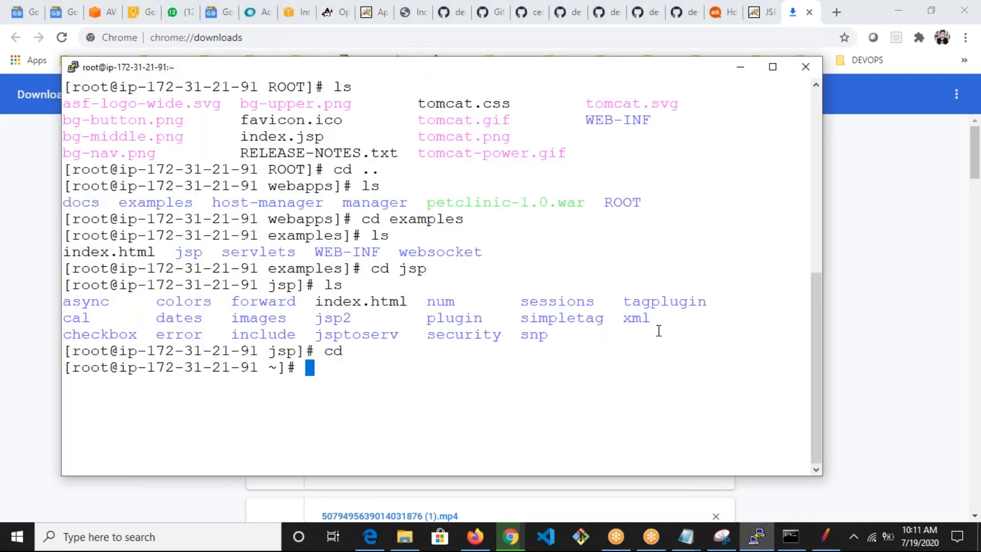
{"action": "type", "text": "l"}
{"action": "key", "text": "Return"}
{"action": "type", "text": "pwd"}
{"action": "key", "text": "Return"}
Step: Run wget with the copied Java agent download link on the server
{"action": "type", "text": "wget"}
{"action": "right_click", "coordinate": [658, 329]}
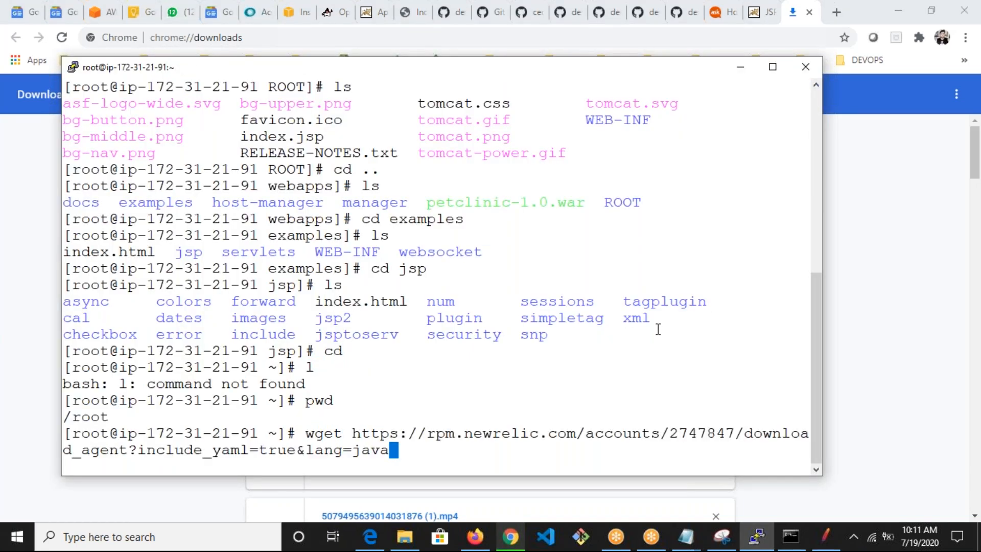
{"action": "key", "text": "Return"}
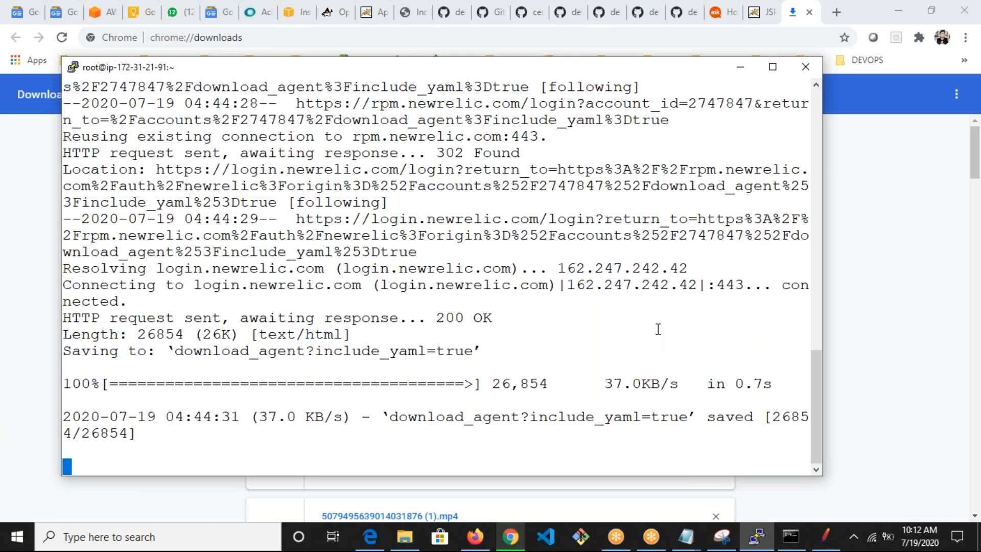
{"action": "key", "text": "Return"}
{"action": "key", "text": "Return"}
Step: Clear the terminal and list the home directory's files to check the downloaded file's name
{"action": "type", "text": "clear"}
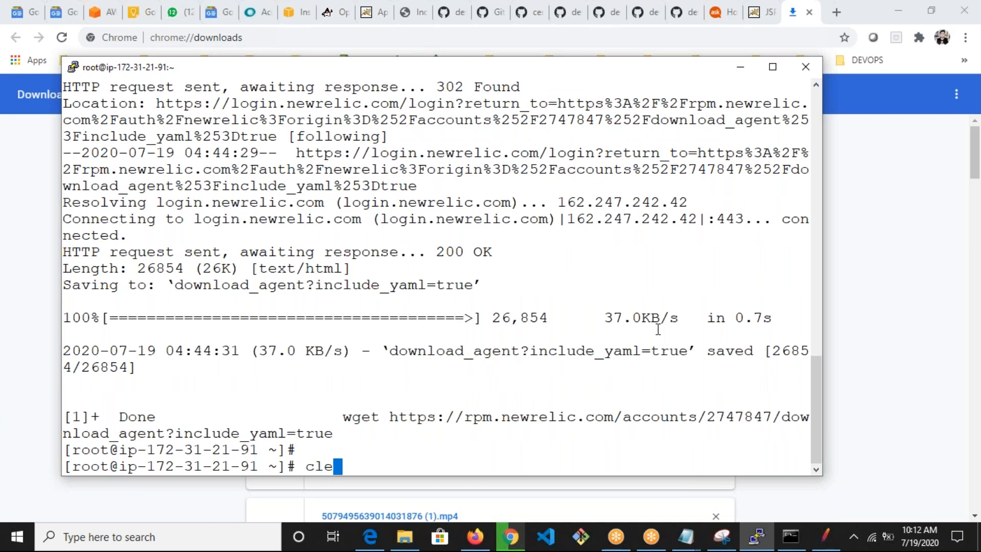
{"action": "key", "text": "Return"}
{"action": "type", "text": "ls"}
{"action": "key", "text": "Return"}
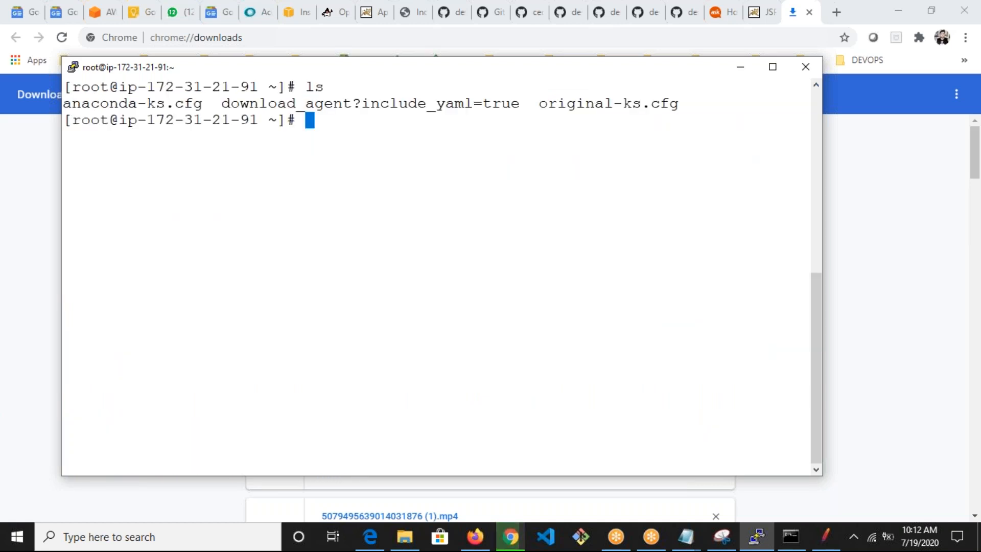
{"action": "double_click", "coordinate": [493, 104]}
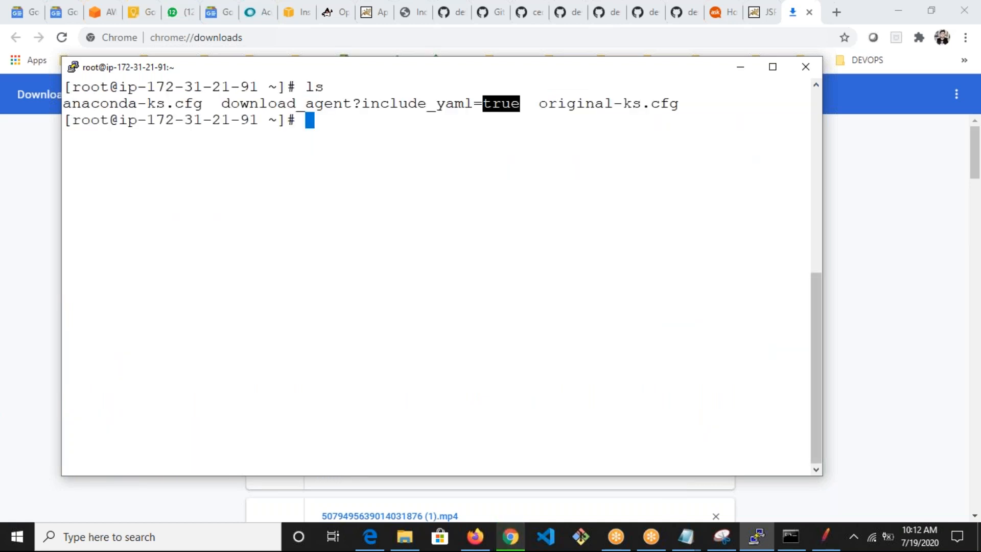
{"action": "left_click", "coordinate": [866, 361]}
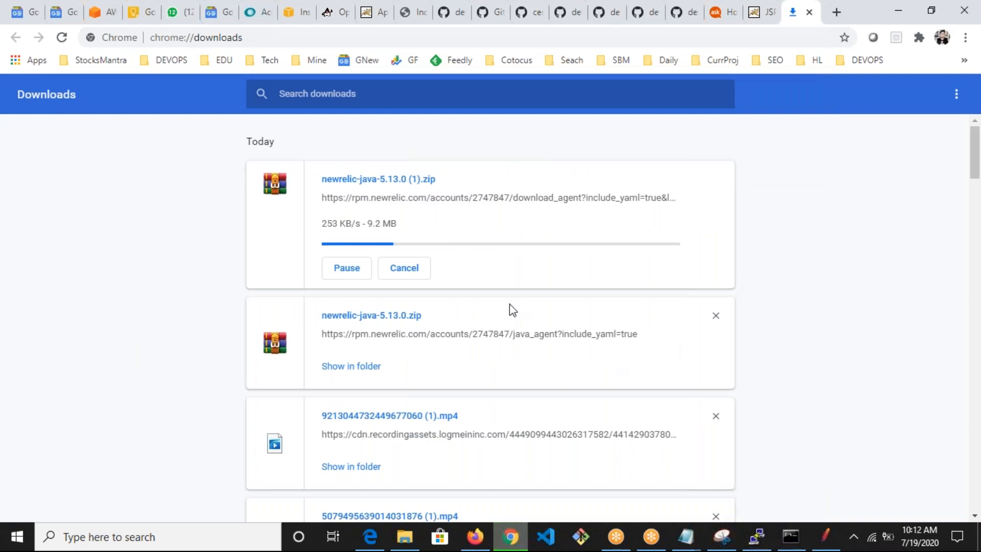
{"action": "key", "text": "alt+Tab"}
Step: Rename the file download_agent?include_yaml=true to agent.zip and list the directory
{"action": "type", "text": "mv d"}
{"action": "key", "text": "Tab"}
{"action": "type", "text": "agent.zip"}
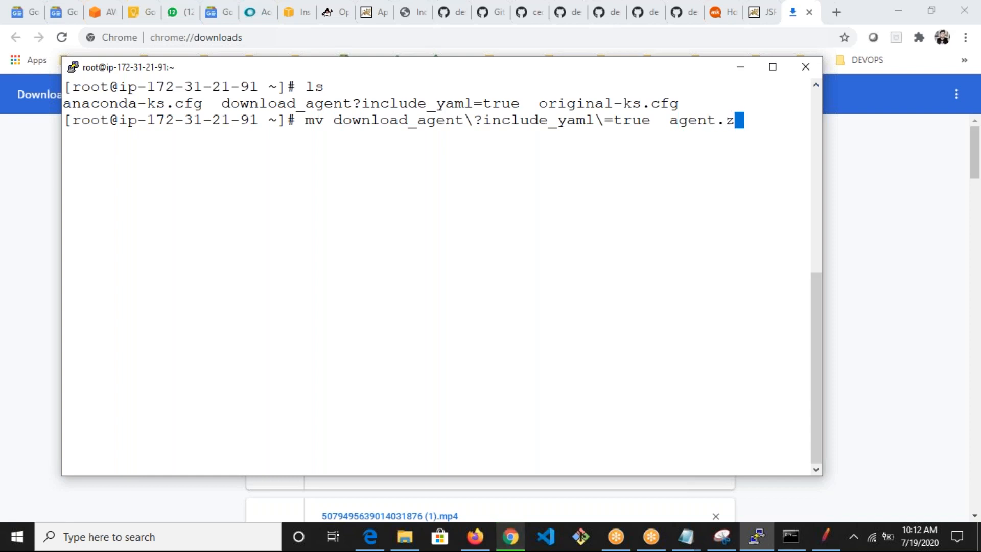
{"action": "key", "text": "Return"}
{"action": "type", "text": "ls"}
{"action": "key", "text": "Return"}
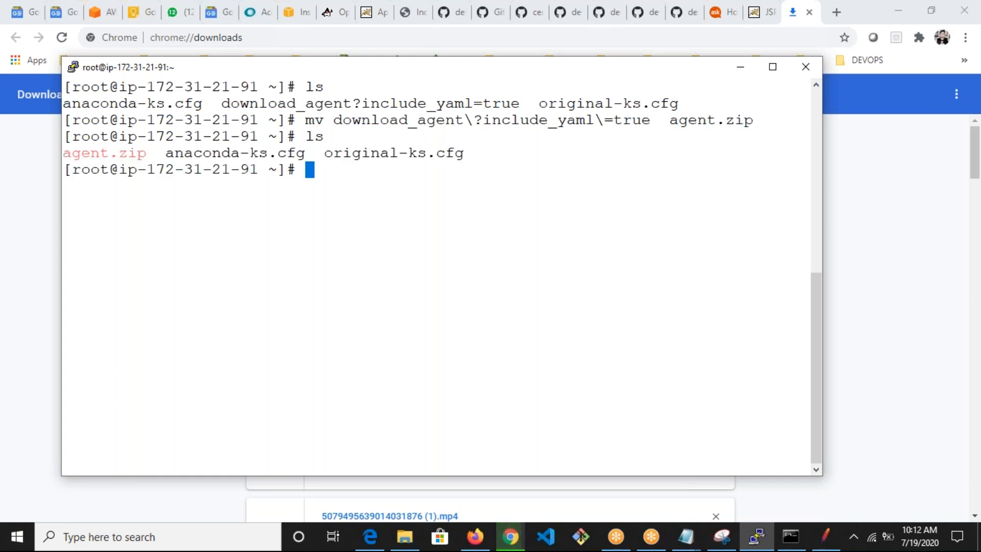
Step: Try to extract agent.zip with unzip, running the command twice
{"action": "type", "text": "unzip ap"}
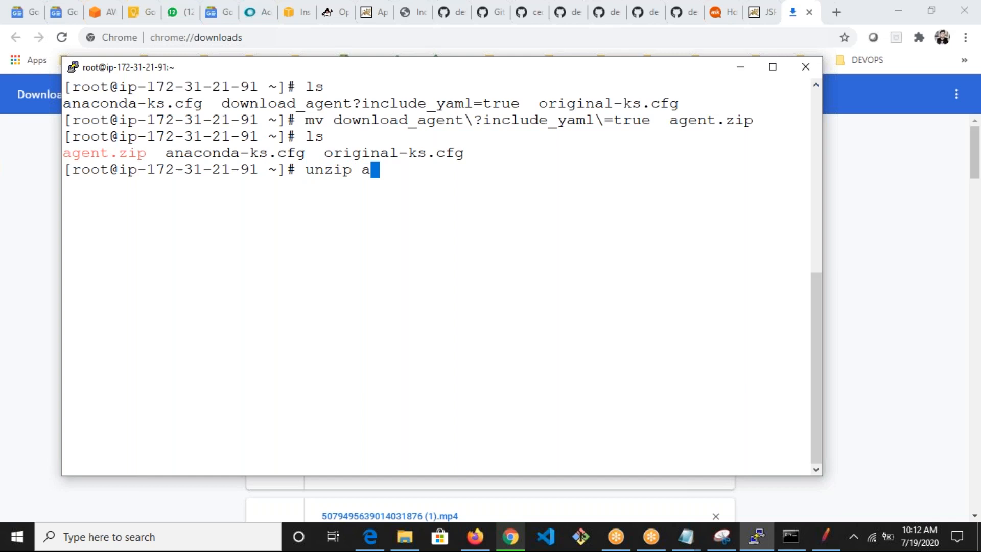
{"action": "key", "text": "BackSpace"}
{"action": "type", "text": "g"}
{"action": "key", "text": "Tab"}
{"action": "key", "text": "Return"}
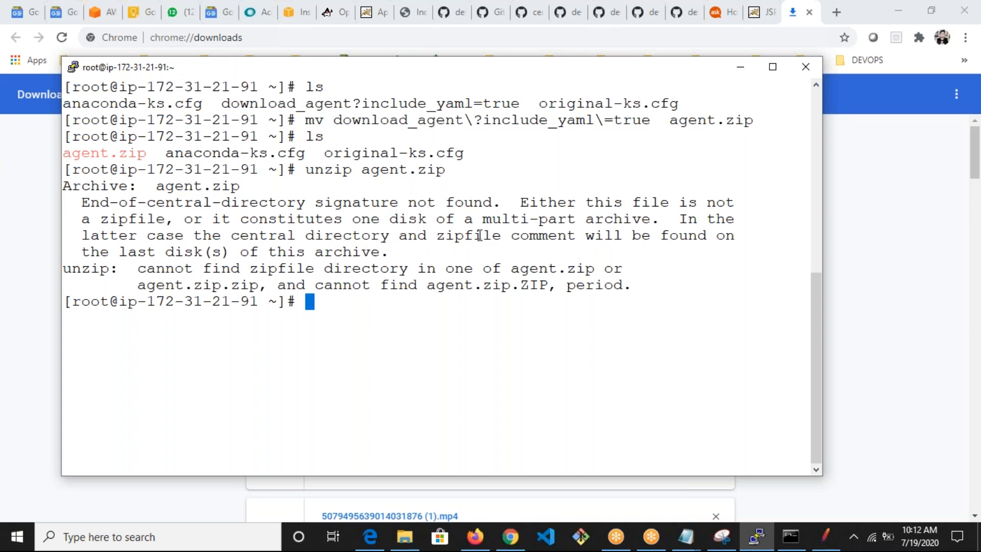
{"action": "key", "text": "Up"}
{"action": "key", "text": "Return"}
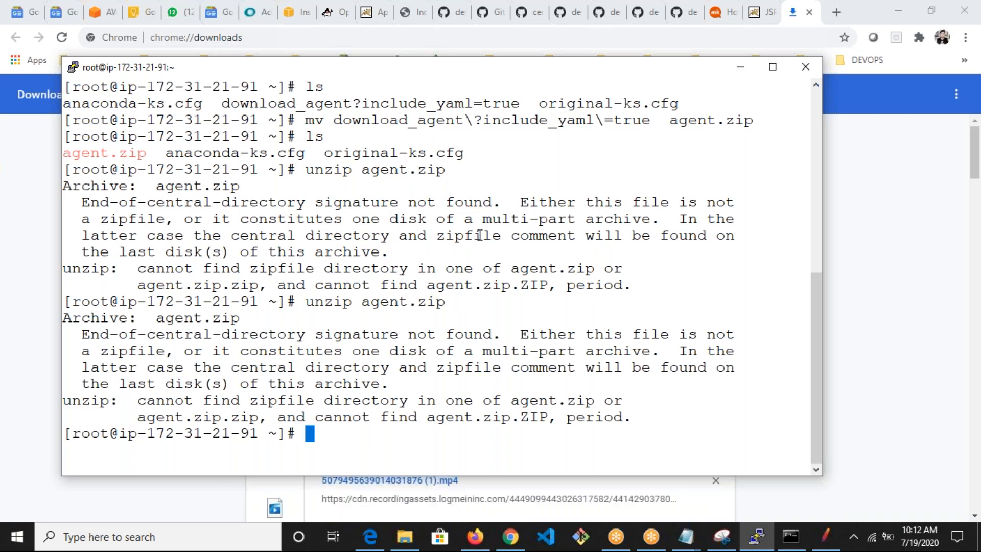
Step: Switch to Chrome and open the newrelic-generate-apm-data repository's main page on GitHub
{"action": "key", "text": "alt+Tab"}
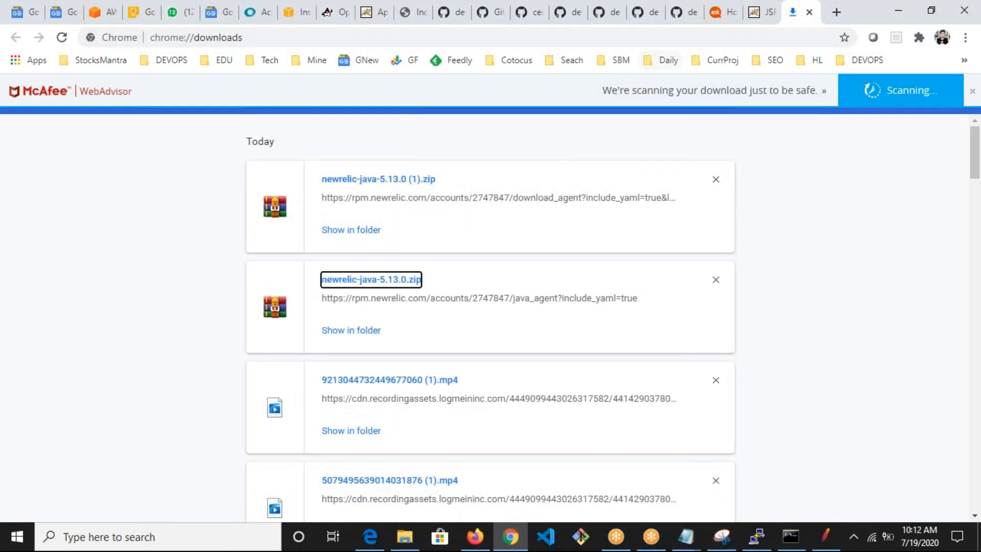
{"action": "left_click", "coordinate": [608, 12]}
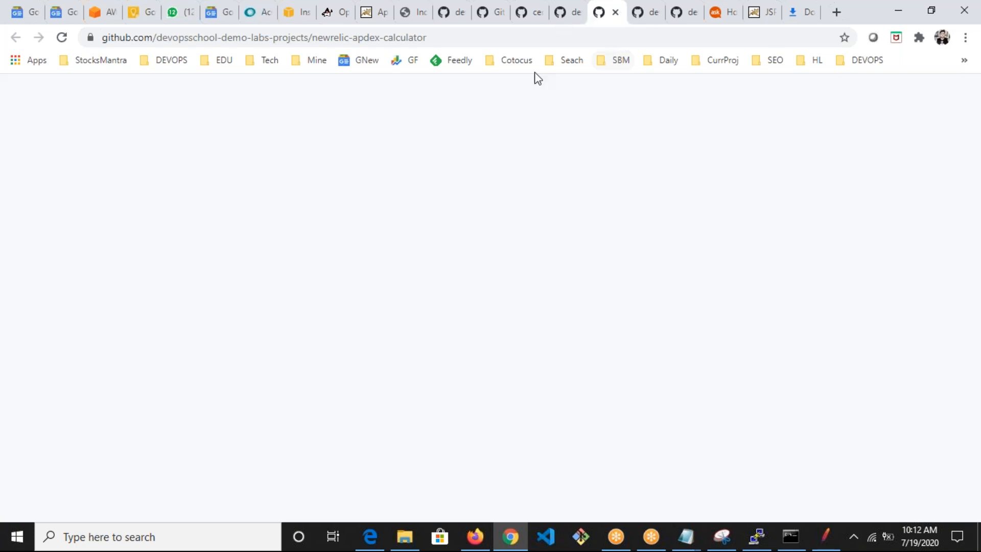
{"action": "left_click", "coordinate": [562, 13]}
{"action": "scroll", "coordinate": [410, 390], "scroll_direction": "up", "scroll_amount": 3}
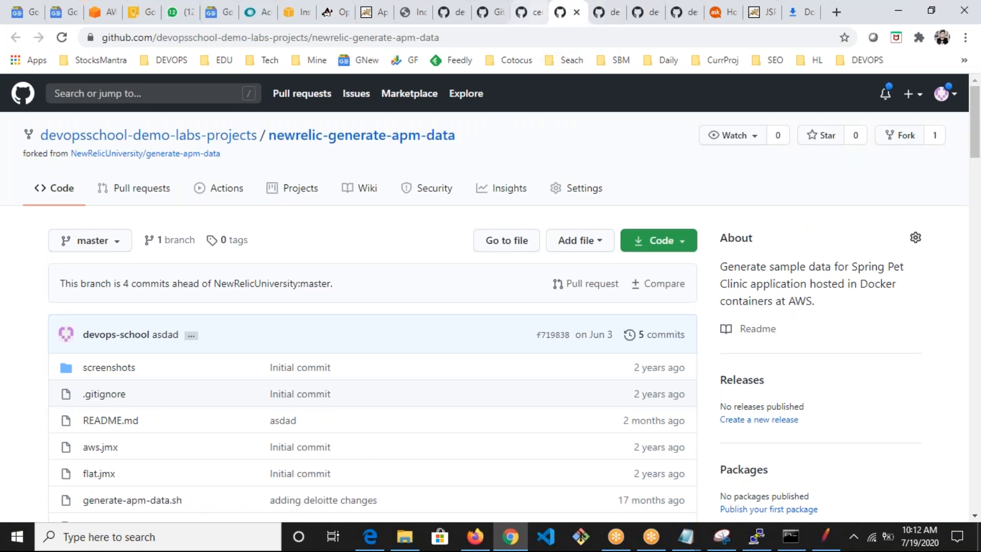
Step: Start a new repository in the devopsschool-demo-labs-projects organization and name it newrelic-agents
{"action": "left_click", "coordinate": [251, 141]}
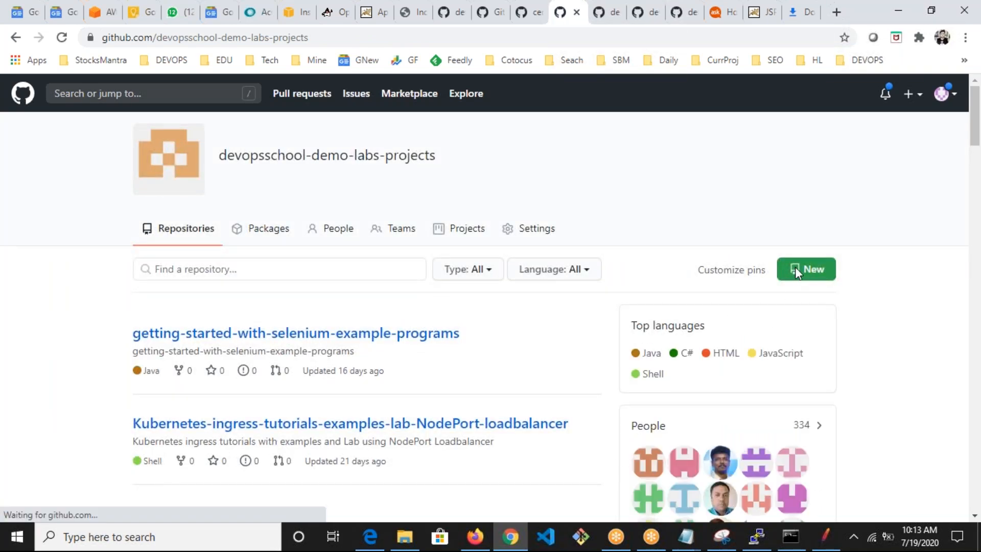
{"action": "left_click", "coordinate": [796, 267]}
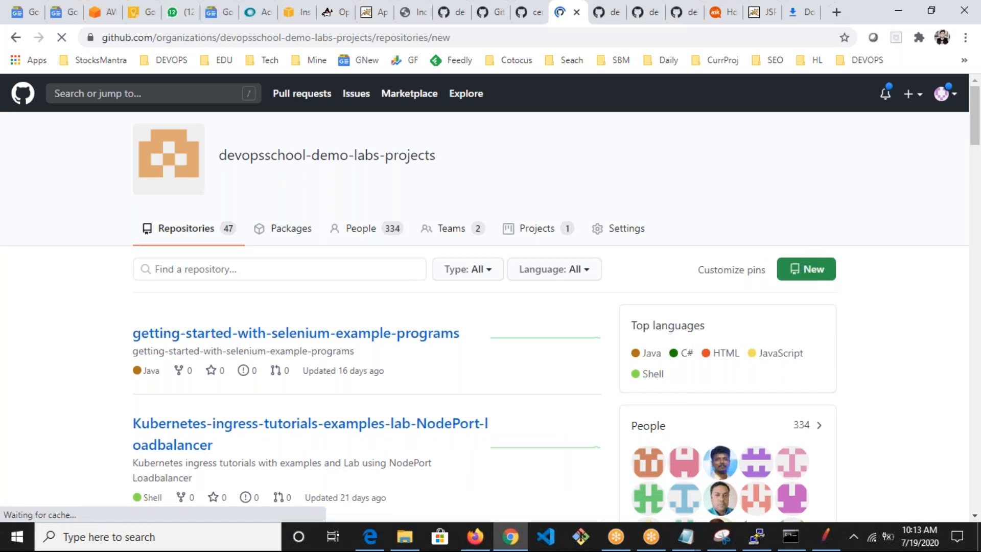
{"action": "left_click", "coordinate": [557, 265]}
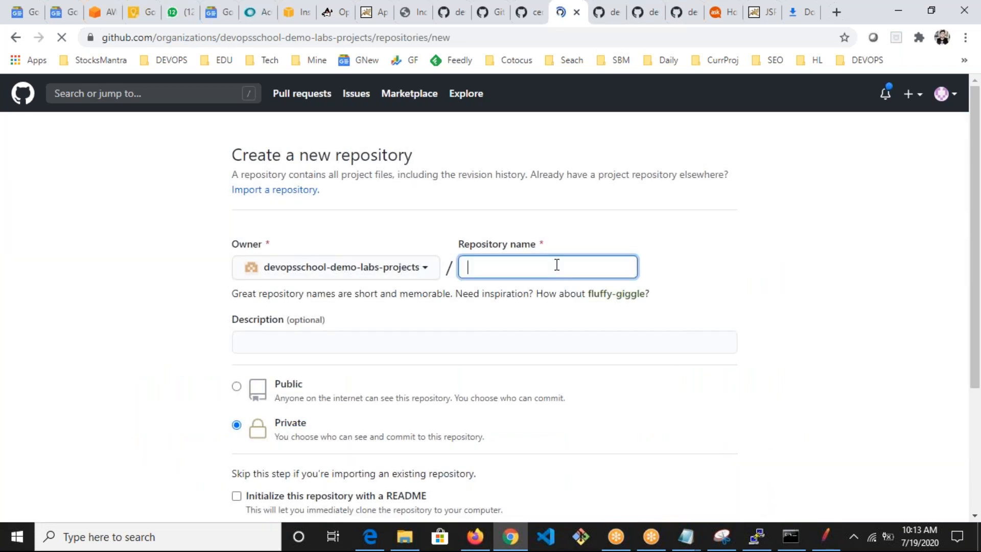
{"action": "left_click", "coordinate": [557, 265]}
{"action": "type", "text": "new"}
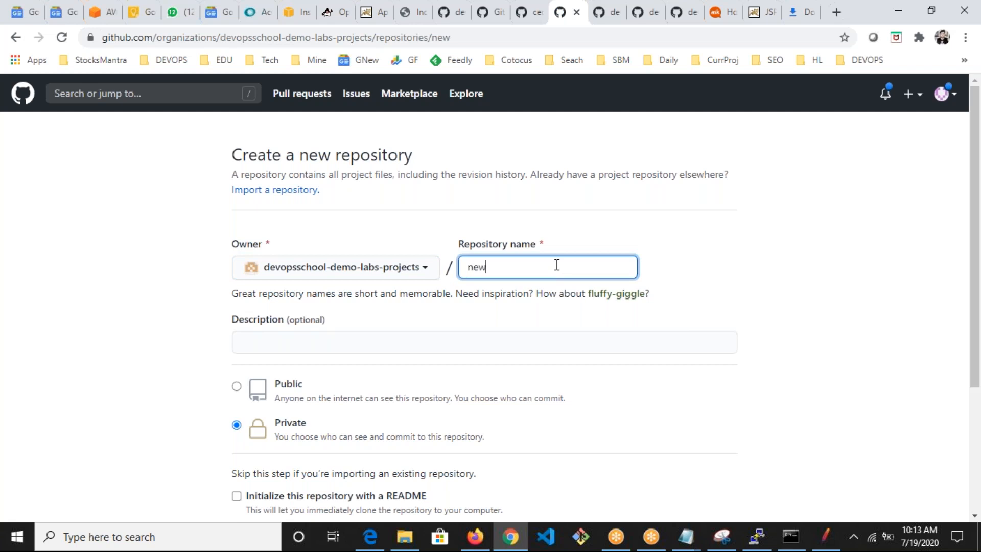
{"action": "type", "text": "relic-agents"}
Step: Reuse the name newrelic-agents as the description, set the visibility to Public and create the repository
{"action": "key", "text": "ctrl+a"}
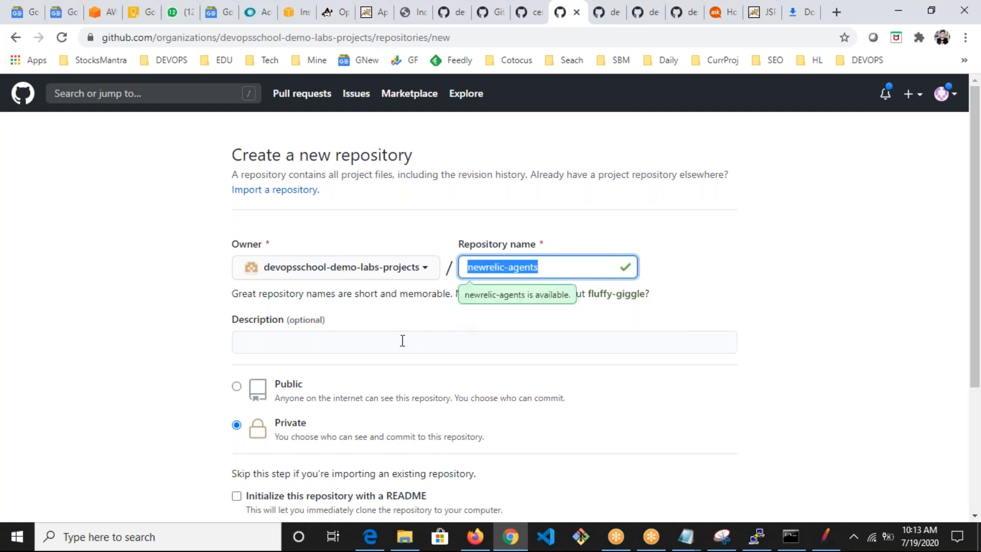
{"action": "left_click", "coordinate": [397, 341]}
{"action": "key", "text": "ctrl+v"}
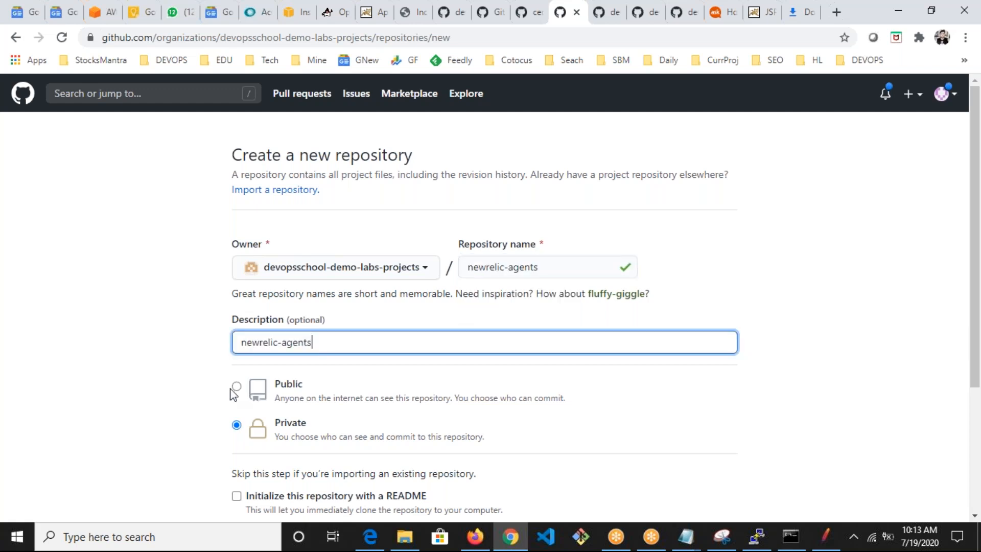
{"action": "left_click", "coordinate": [236, 387]}
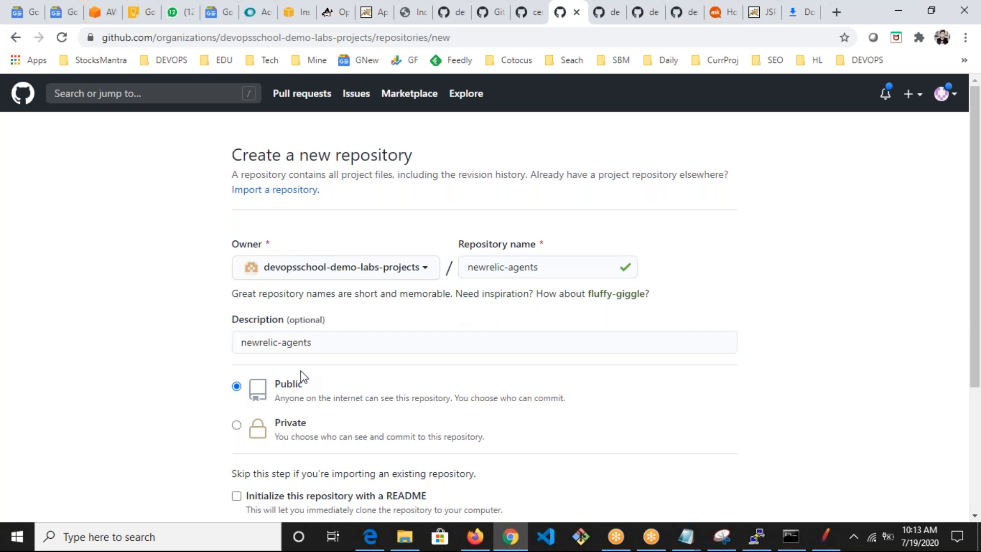
{"action": "scroll", "coordinate": [300, 369], "scroll_direction": "down", "scroll_amount": 3}
{"action": "left_click", "coordinate": [289, 404]}
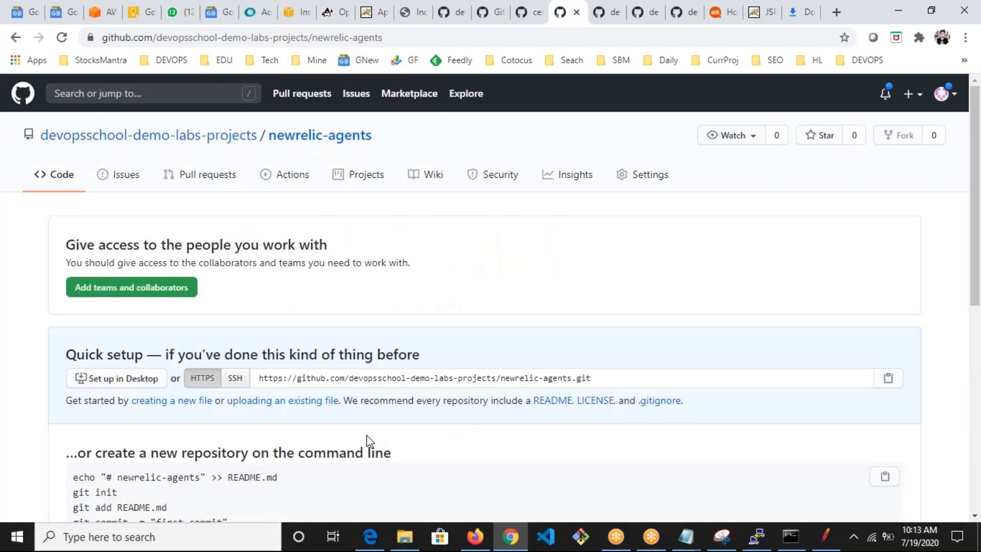
Step: Upload newrelic-java-5.13.0.zip from the Downloads folder to the new repository and commit the changes
{"action": "scroll", "coordinate": [367, 440], "scroll_direction": "down", "scroll_amount": 4}
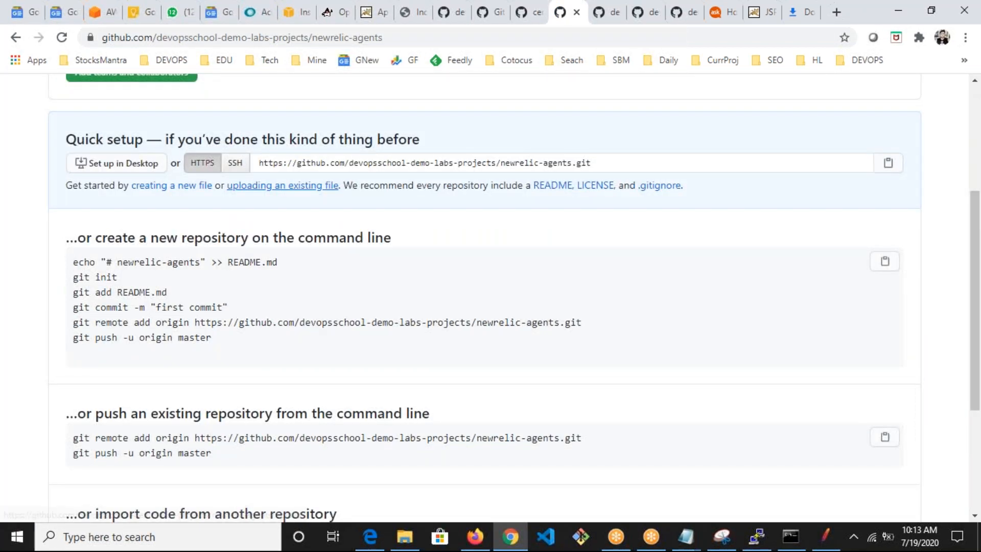
{"action": "left_click", "coordinate": [282, 185]}
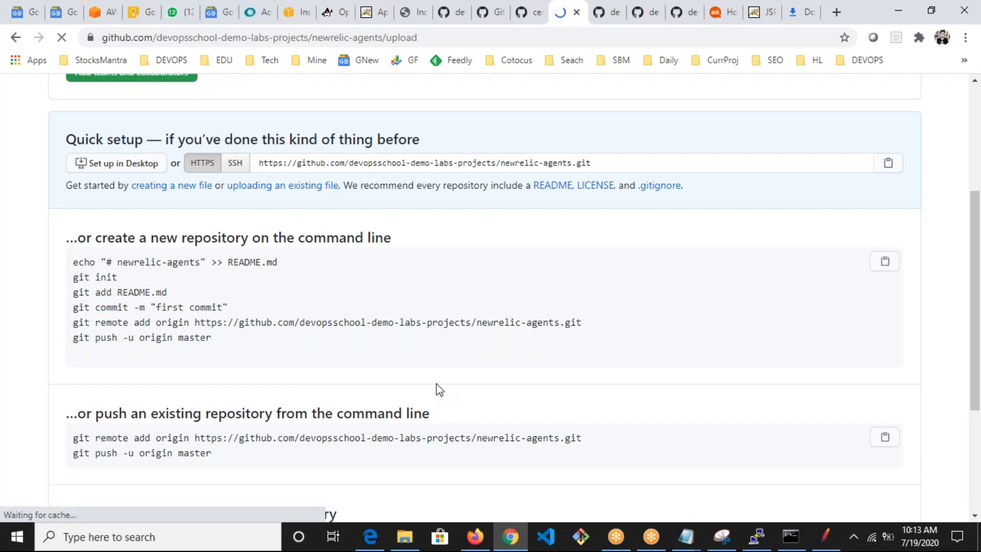
{"action": "scroll", "coordinate": [465, 289], "scroll_direction": "down", "scroll_amount": 3}
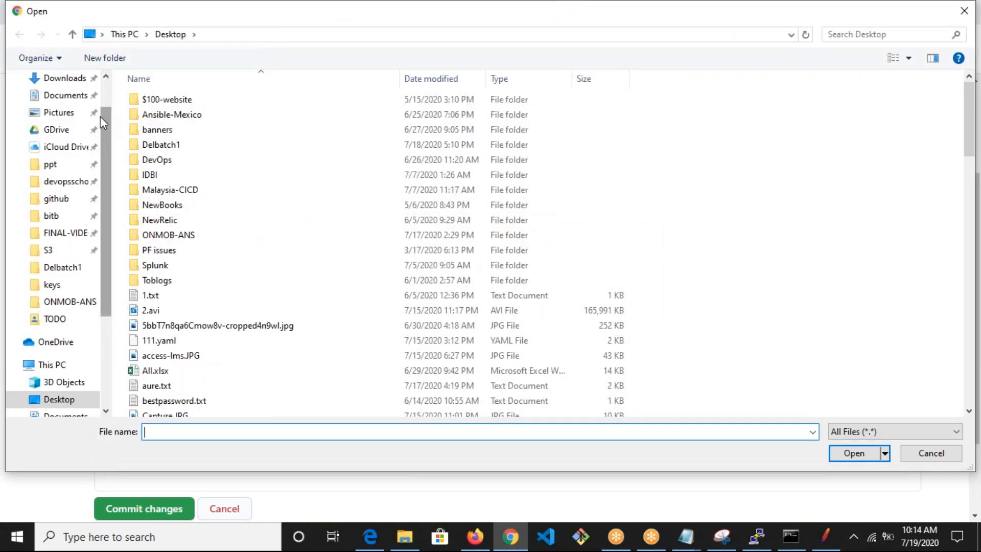
{"action": "scroll", "coordinate": [100, 115], "scroll_direction": "up", "scroll_amount": 1}
{"action": "left_click", "coordinate": [65, 123]}
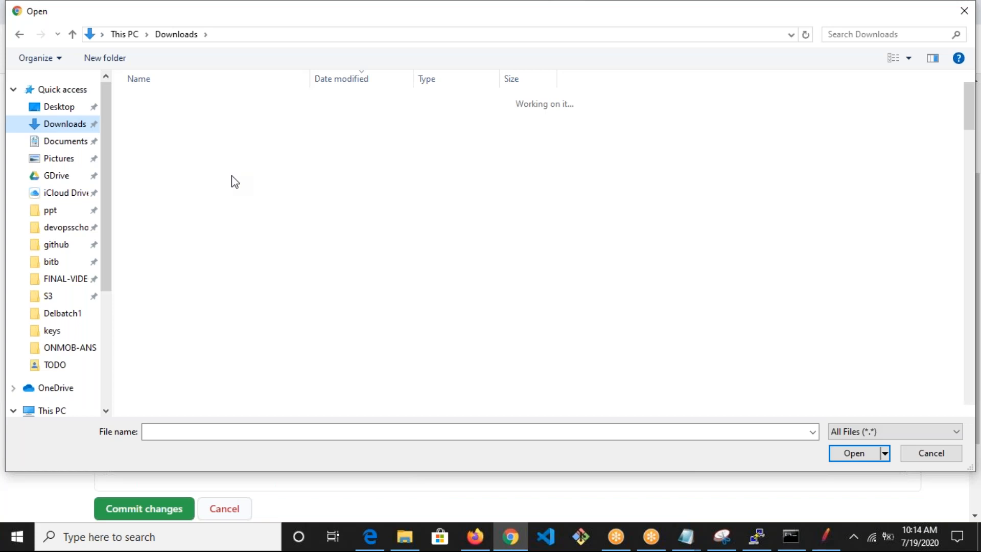
{"action": "left_click", "coordinate": [849, 452]}
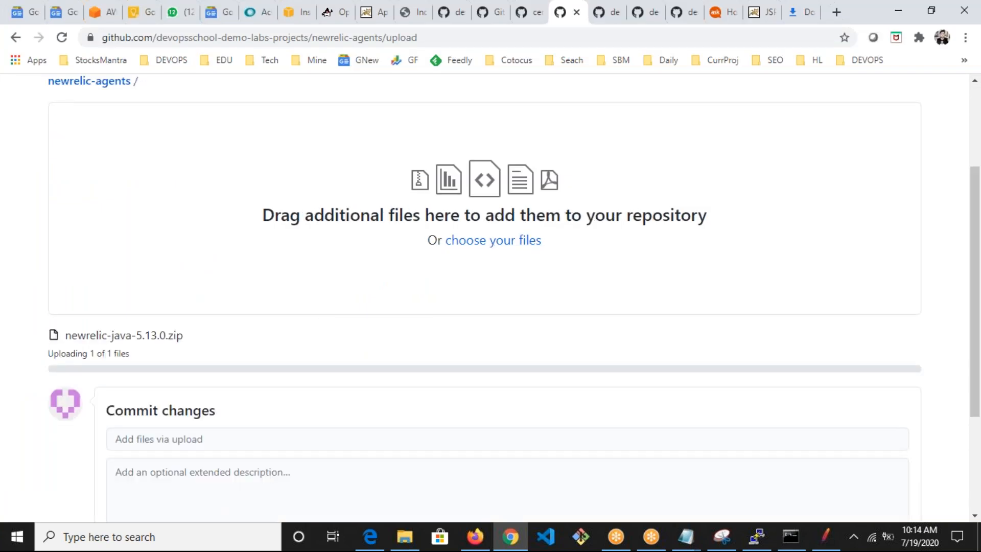
{"action": "scroll", "coordinate": [484, 296], "scroll_direction": "down", "scroll_amount": 3}
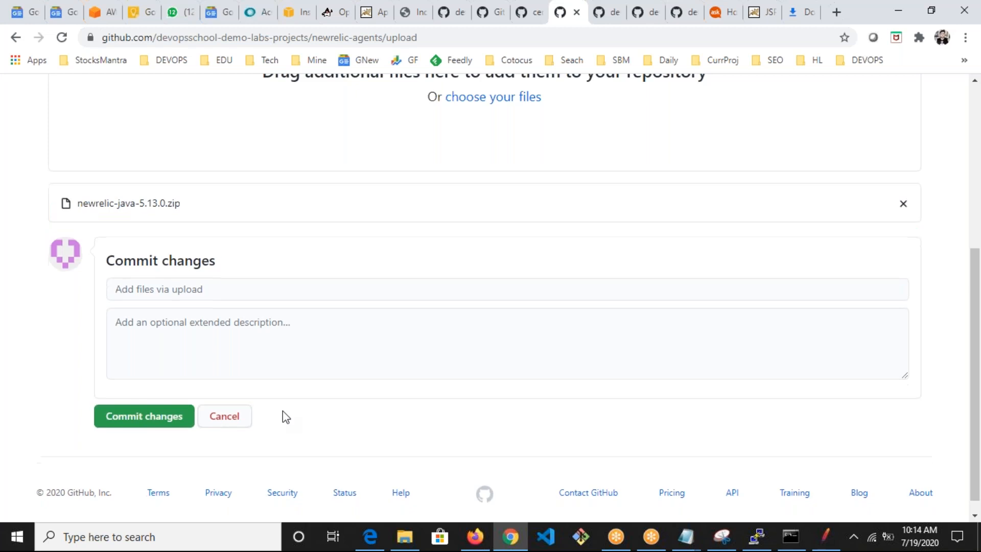
{"action": "left_click", "coordinate": [148, 416]}
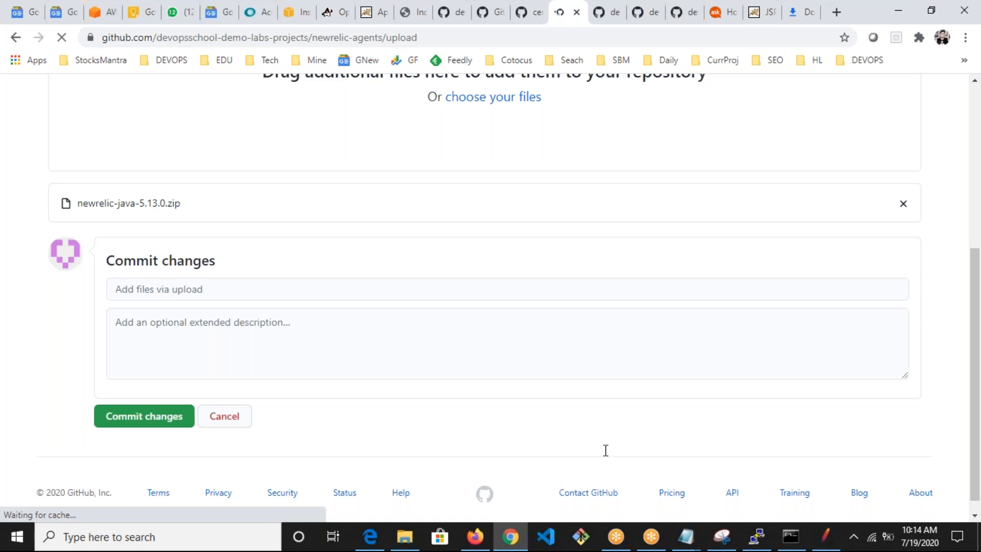
Step: Switch to the PuTTY terminal, clear it and list the home directory's files
{"action": "key", "text": "alt+Tab"}
{"action": "type", "text": "clear"}
{"action": "key", "text": "Return"}
{"action": "type", "text": "ls"}
{"action": "key", "text": "Return"}
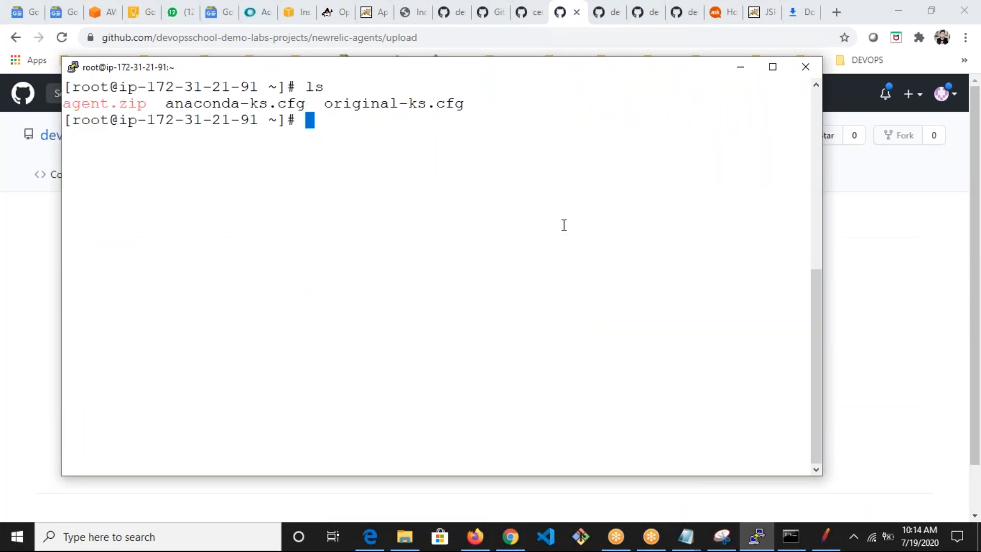
Step: Copy the link of newrelic-java-5.13.0.zip from the GitHub repository, download it on the server with wget and list the directory
{"action": "key", "text": "alt+Tab"}
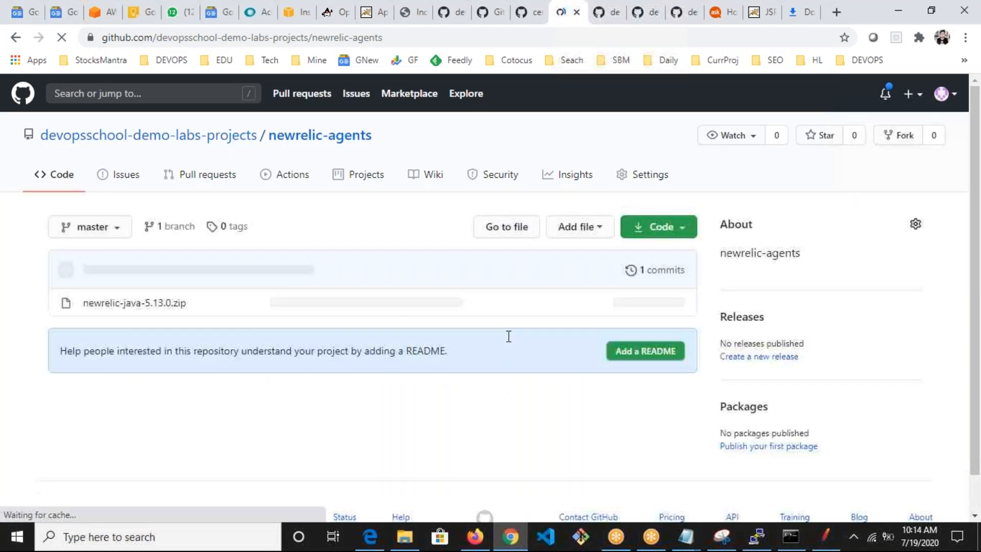
{"action": "right_click", "coordinate": [155, 306]}
{"action": "left_click", "coordinate": [186, 396]}
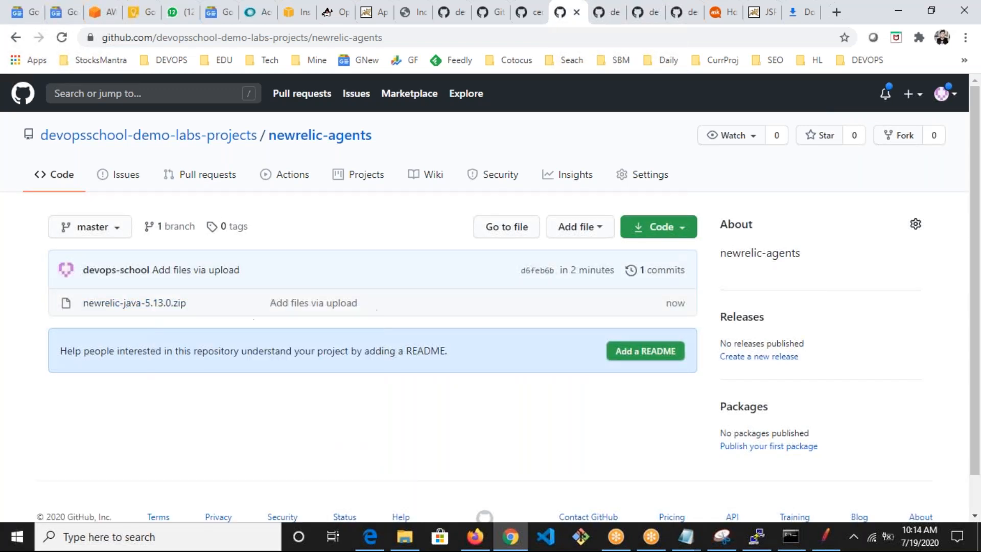
{"action": "key", "text": "alt+Tab"}
{"action": "type", "text": "wget"}
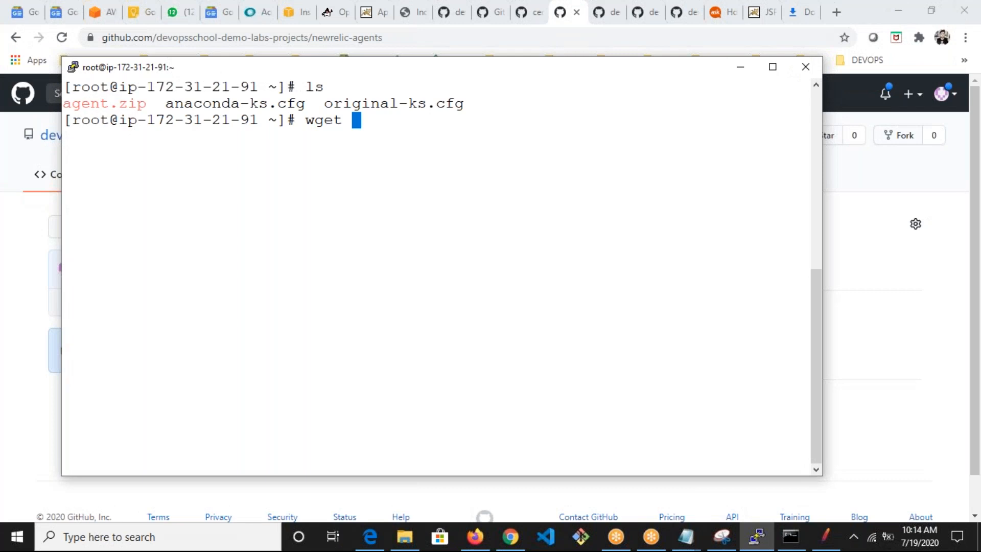
{"action": "right_click", "coordinate": [338, 313]}
{"action": "key", "text": "Return"}
{"action": "type", "text": "clear"}
{"action": "key", "text": "Return"}
{"action": "type", "text": "ls"}
{"action": "key", "text": "Return"}
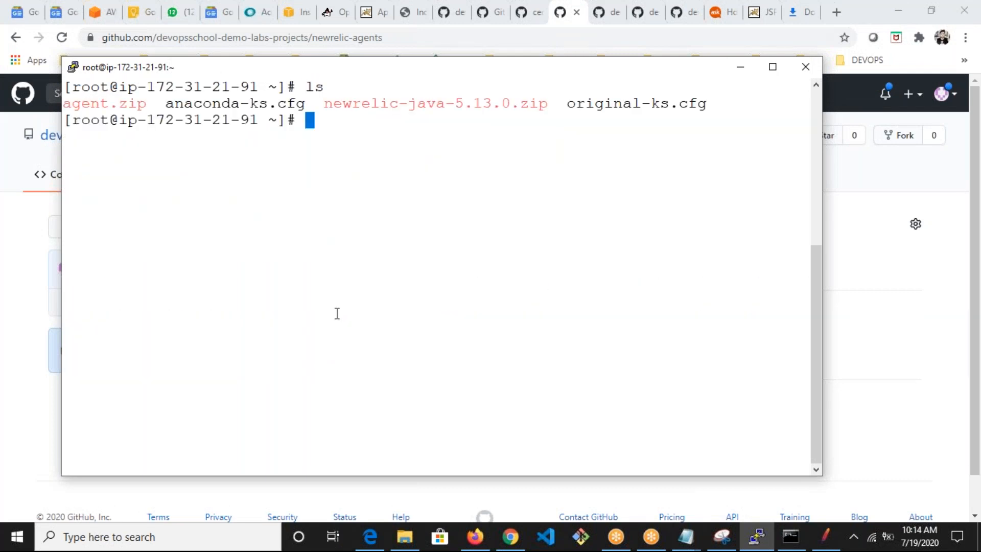
Step: Try to extract newrelic-java-5.13.0.zip with unzip in the home directory
{"action": "double_click", "coordinate": [478, 108]}
{"action": "key", "text": "super+c"}
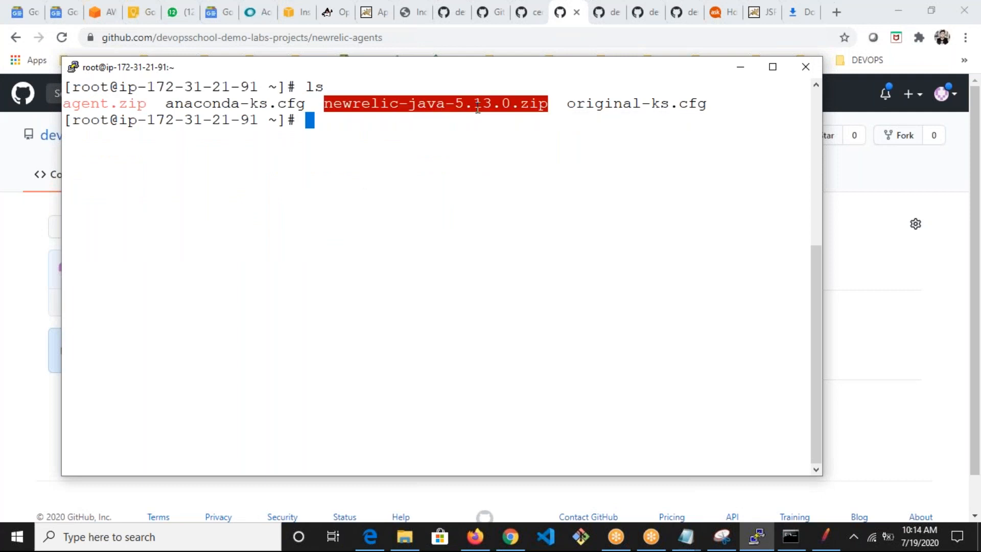
{"action": "type", "text": "unzip"}
{"action": "key", "text": "BackSpace"}
{"action": "key", "text": "BackSpace"}
{"action": "type", "text": "p"}
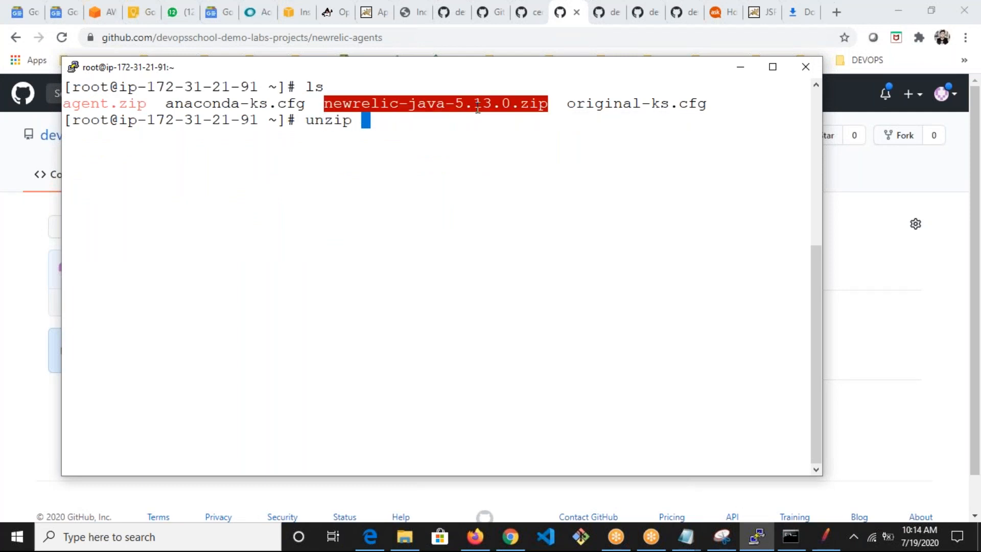
{"action": "right_click", "coordinate": [478, 108]}
{"action": "key", "text": "Return"}
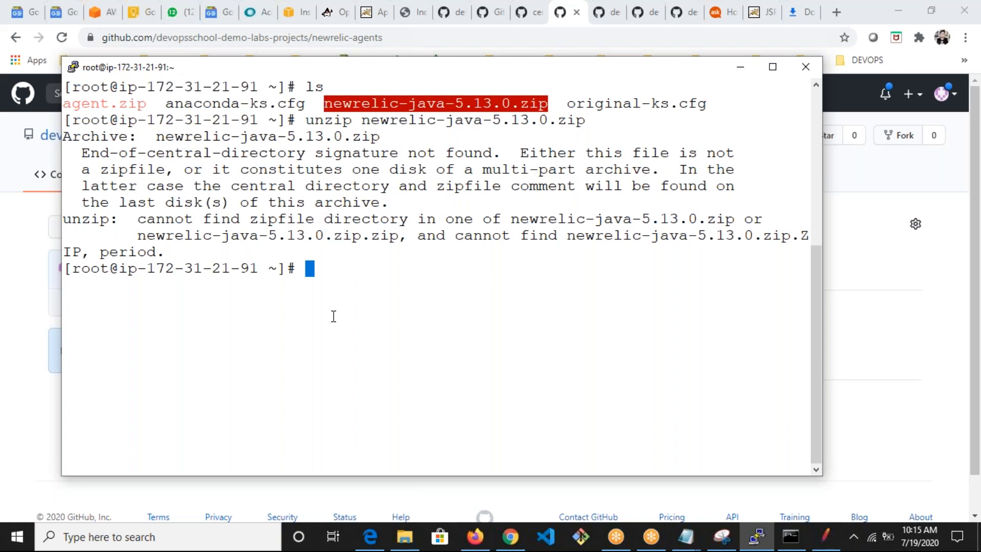
Step: Check the link of newrelic-java-5.13.0.zip in Chrome against the terminal's unzip output
{"action": "key", "text": "alt+Tab"}
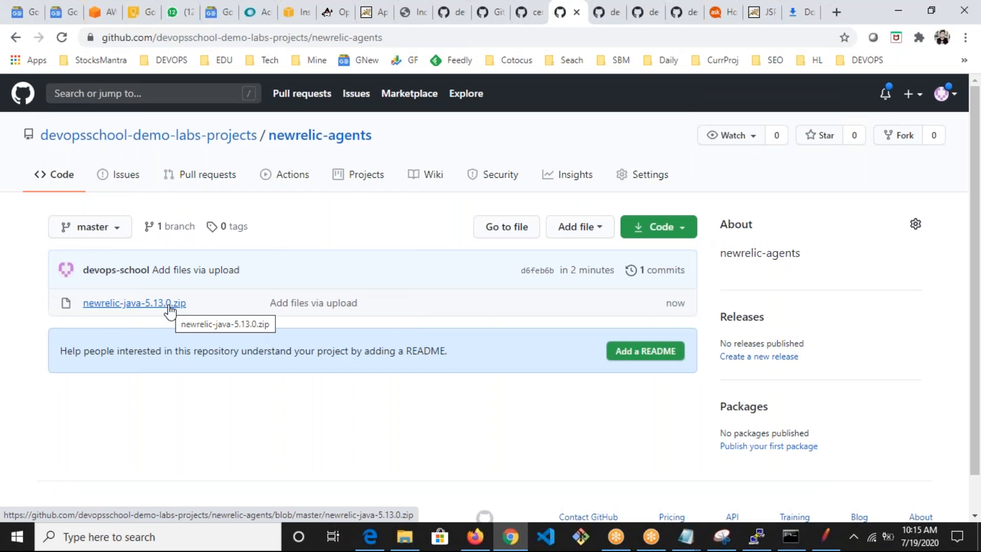
{"action": "key", "text": "alt+Tab"}
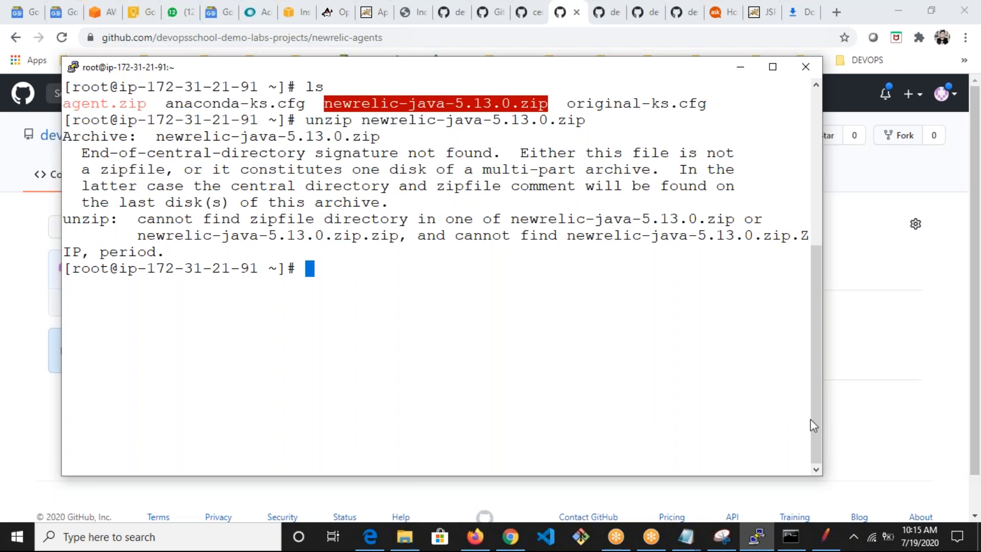
{"action": "key", "text": "alt+Tab"}
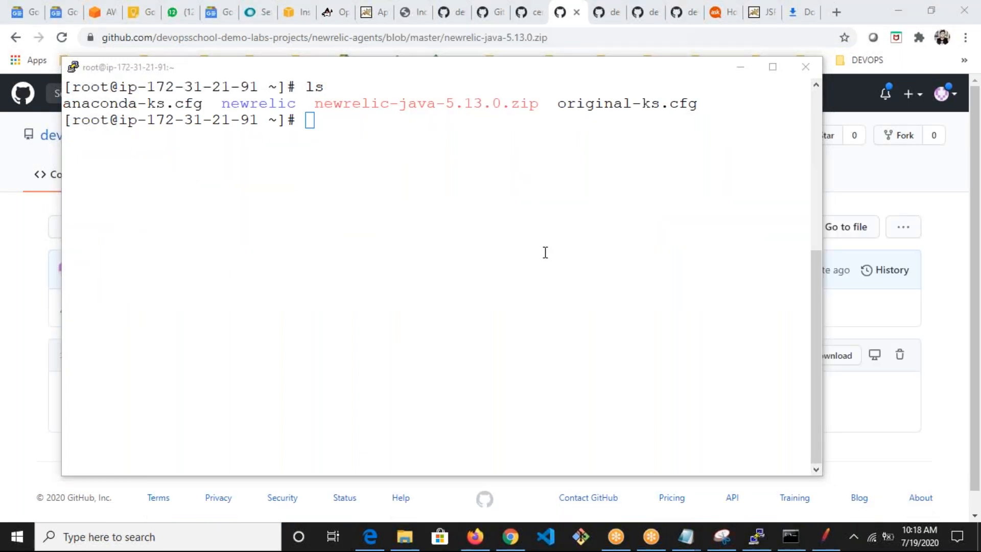
Step: Change into the extracted newrelic directory and list its files
{"action": "left_click", "coordinate": [271, 109]}
{"action": "double_click", "coordinate": [271, 109]}
{"action": "key", "text": "super+c"}
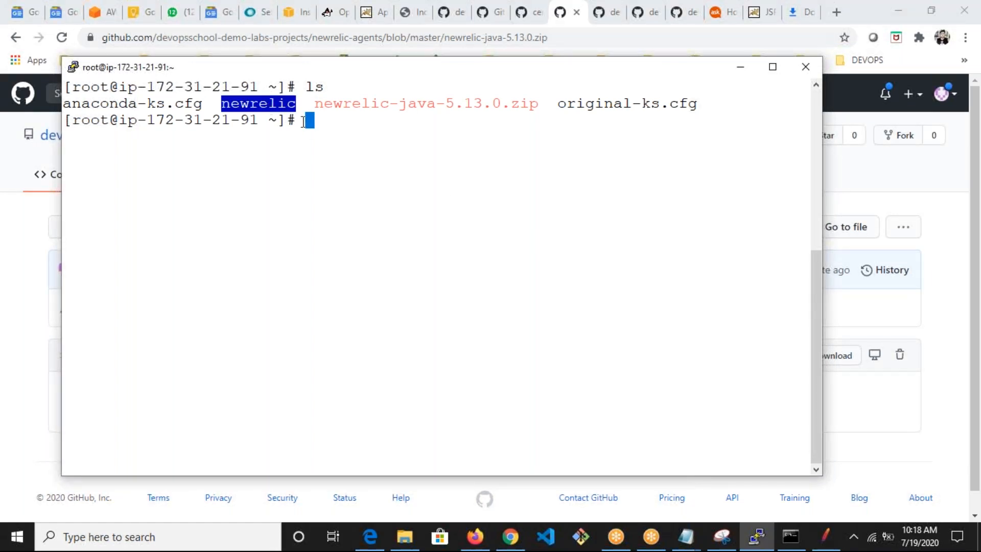
{"action": "type", "text": "cd"}
{"action": "right_click", "coordinate": [346, 157]}
{"action": "key", "text": "Return"}
{"action": "type", "text": "ls"}
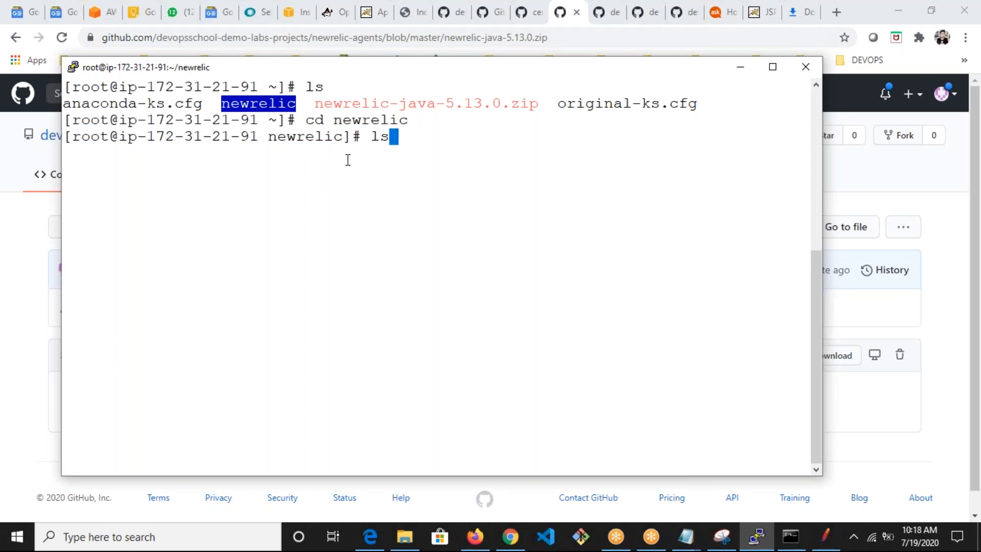
{"action": "key", "text": "Return"}
Step: Highlight newrelic.jar and newrelic.yml in the directory listing
{"action": "left_click_drag", "start_coordinate": [388, 204], "coordinate": [283, 204]}
{"action": "left_click_drag", "start_coordinate": [633, 154], "coordinate": [528, 153]}
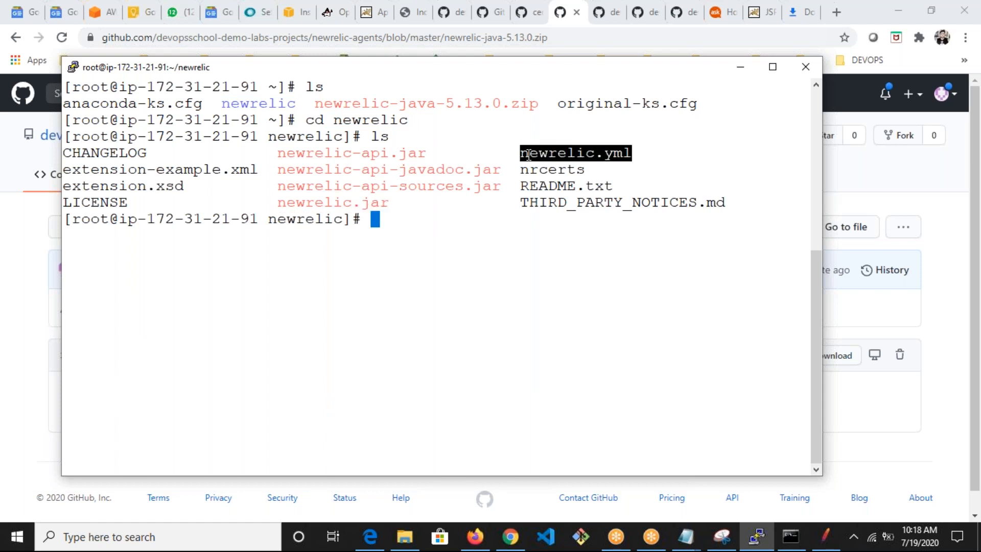
{"action": "double_click", "coordinate": [369, 200]}
{"action": "double_click", "coordinate": [552, 154]}
Step: Switch to Chrome, review the Linux unzip instructions on the New Relic Java setup page and open the installation docs in a new tab
{"action": "left_click", "coordinate": [511, 536]}
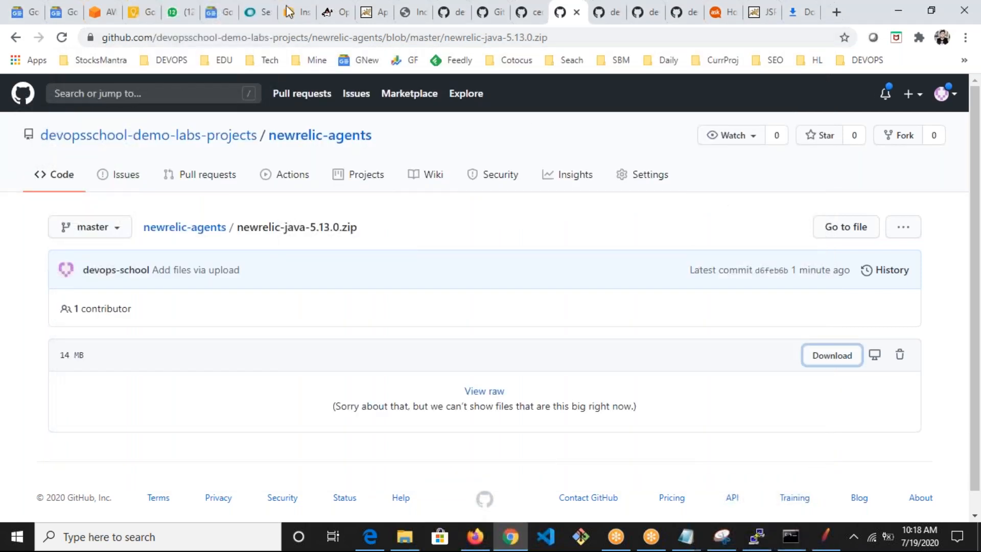
{"action": "left_click", "coordinate": [258, 13]}
{"action": "scroll", "coordinate": [237, 421], "scroll_direction": "down", "scroll_amount": 3}
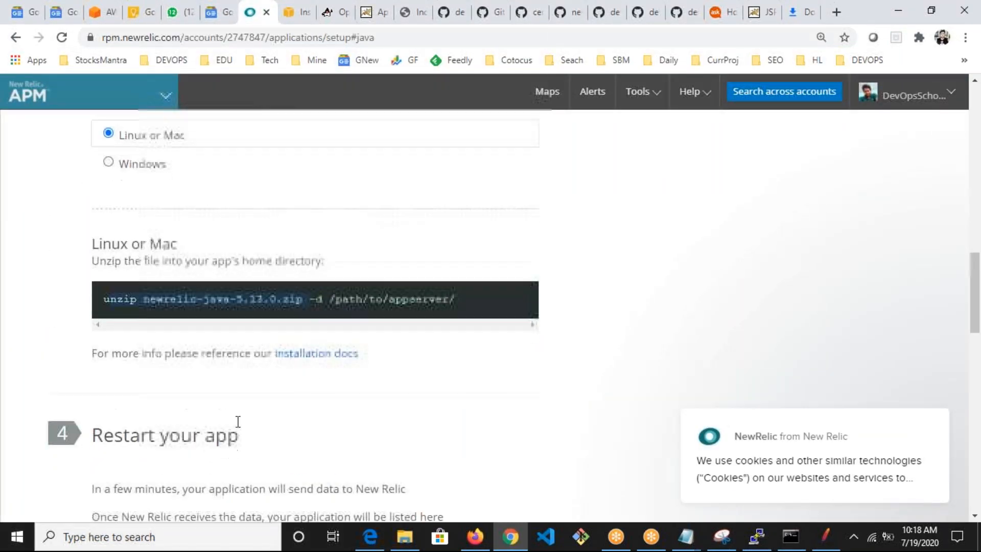
{"action": "left_click_drag", "start_coordinate": [335, 305], "coordinate": [433, 301]}
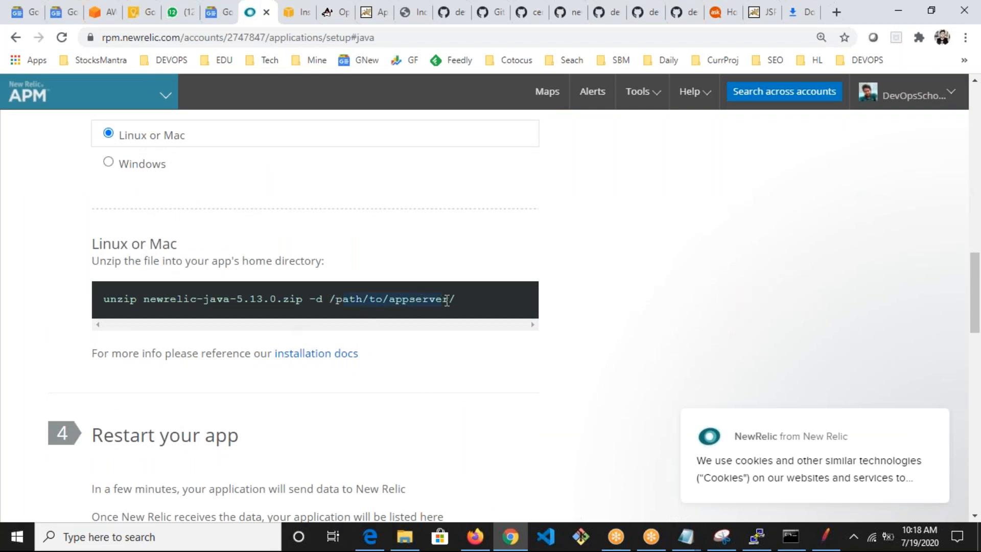
{"action": "scroll", "coordinate": [286, 358], "scroll_direction": "up", "scroll_amount": 3}
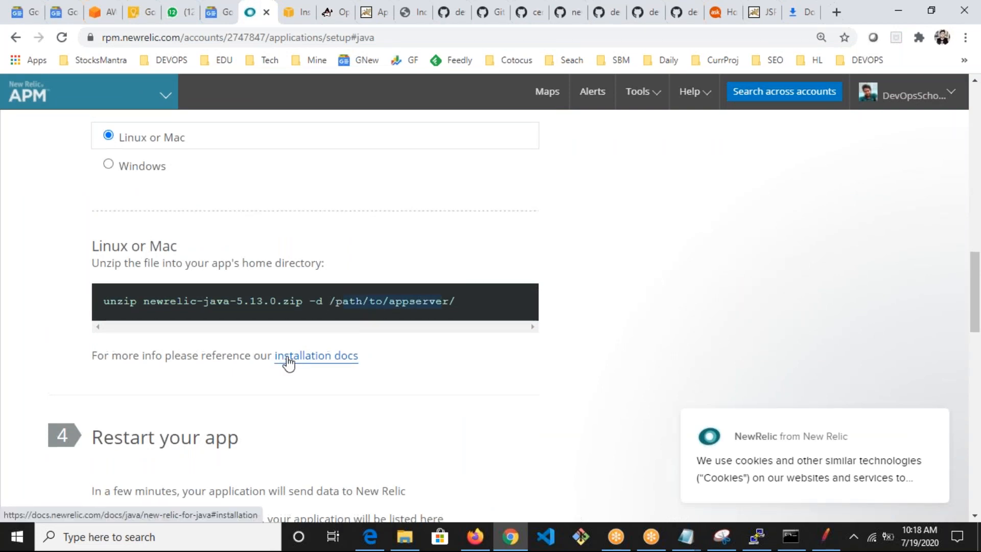
{"action": "scroll", "coordinate": [284, 360], "scroll_direction": "down", "scroll_amount": 3}
{"action": "scroll", "coordinate": [285, 363], "scroll_direction": "up", "scroll_amount": 3}
{"action": "scroll", "coordinate": [285, 363], "scroll_direction": "down", "scroll_amount": 3}
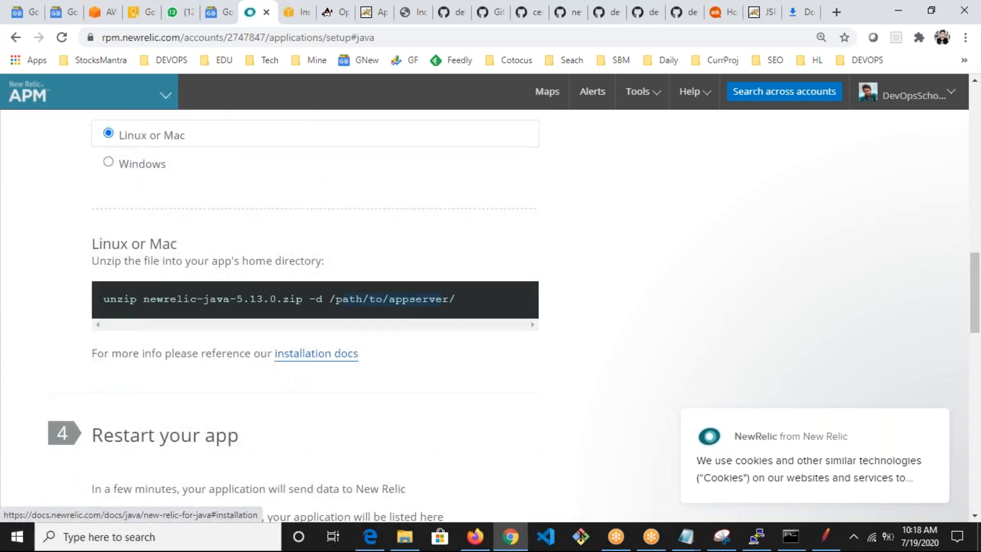
{"action": "right_click", "coordinate": [299, 357]}
{"action": "left_click", "coordinate": [317, 366]}
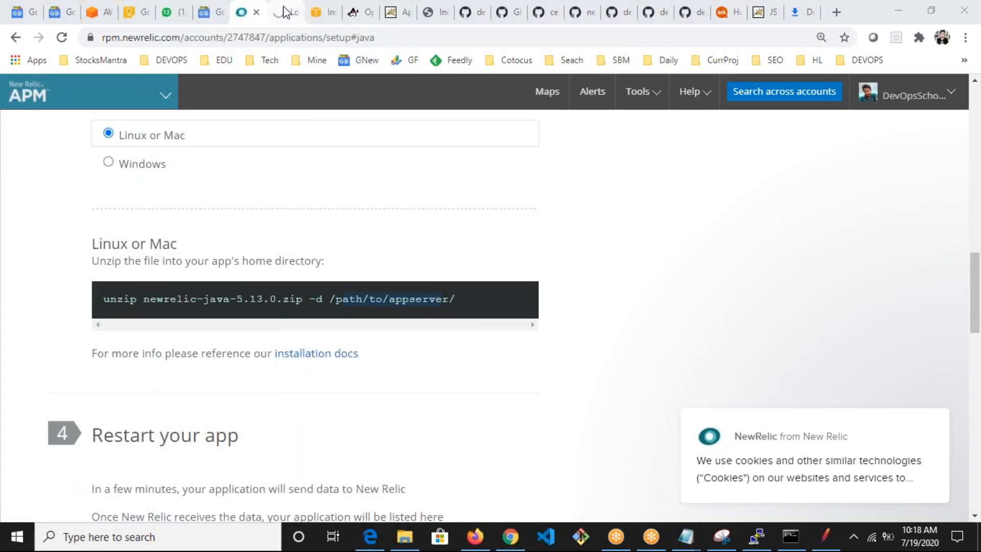
Step: Read through the Introduction to New Relic for Java documentation, from installation and startup configuration to troubleshooting
{"action": "left_click", "coordinate": [285, 12]}
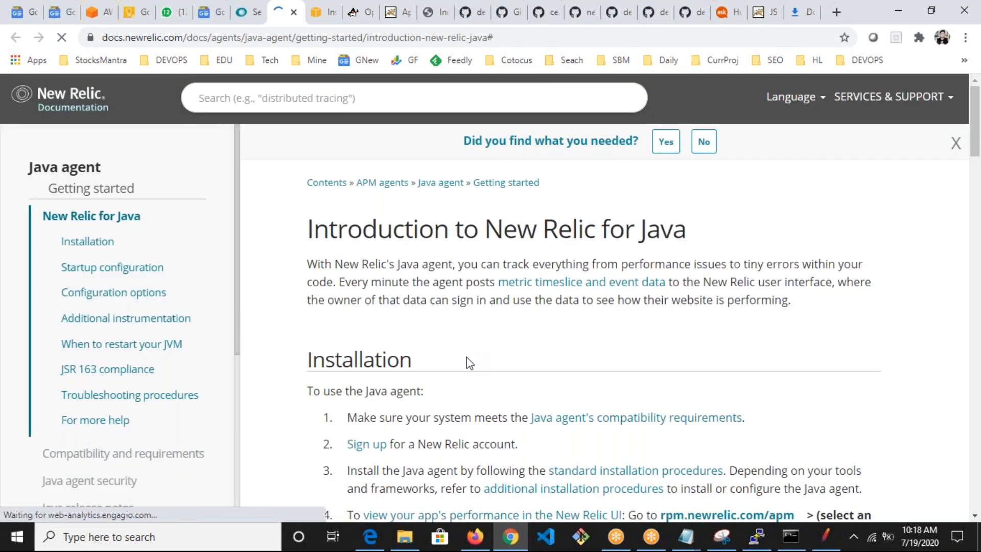
{"action": "scroll", "coordinate": [469, 363], "scroll_direction": "down", "scroll_amount": 4}
{"action": "scroll", "coordinate": [511, 349], "scroll_direction": "down", "scroll_amount": 5}
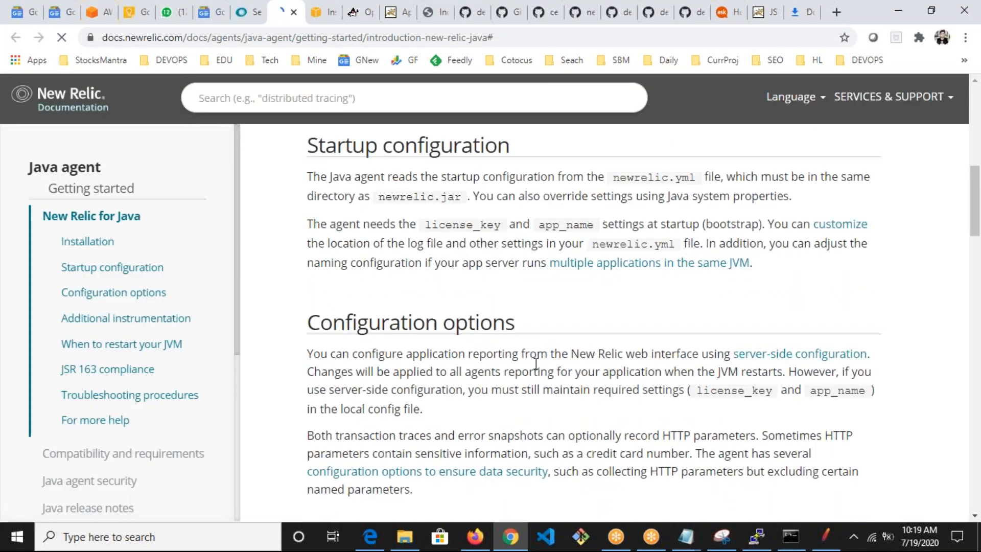
{"action": "scroll", "coordinate": [511, 349], "scroll_direction": "down", "scroll_amount": 7}
{"action": "scroll", "coordinate": [511, 358], "scroll_direction": "down", "scroll_amount": 17}
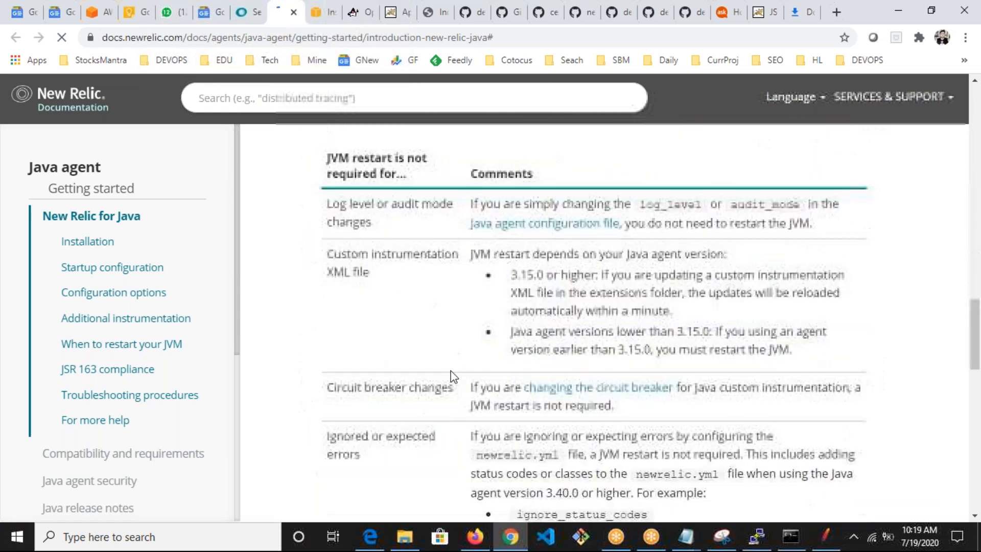
{"action": "scroll", "coordinate": [451, 371], "scroll_direction": "down", "scroll_amount": 12}
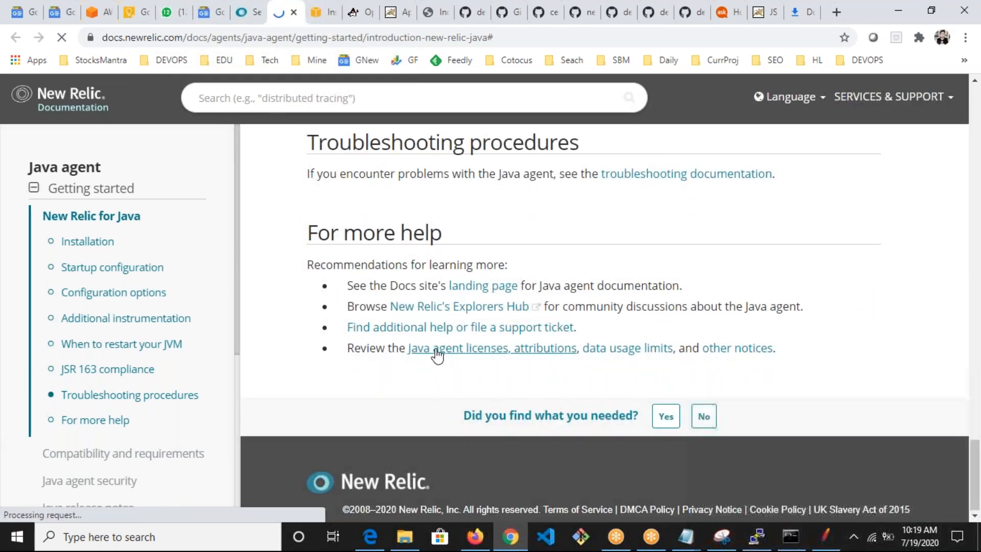
{"action": "scroll", "coordinate": [361, 362], "scroll_direction": "up", "scroll_amount": 9}
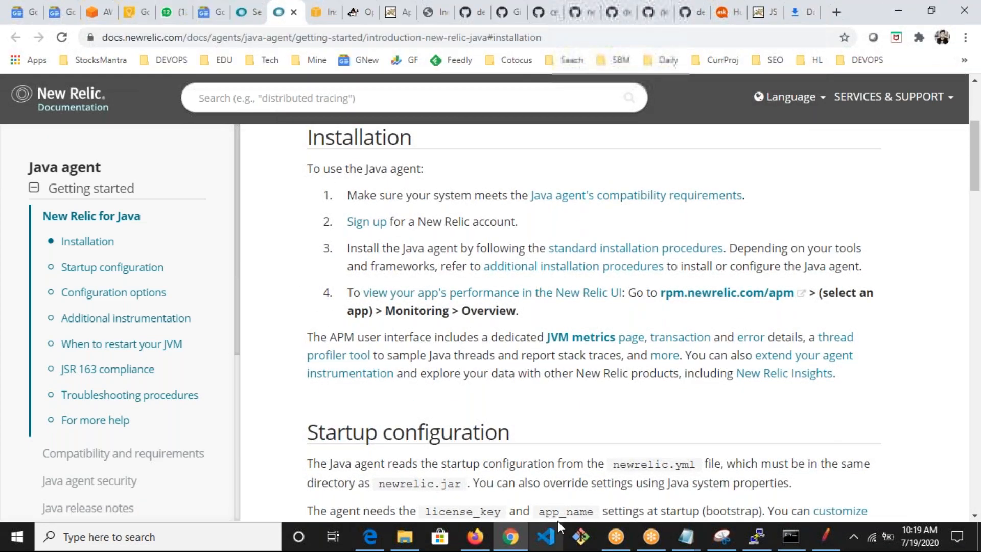
Step: Look through the open GitHub repositories and open day1.txt in the cerner-newrelic-june-2020 repository of devopsschool-training-notes
{"action": "left_click", "coordinate": [595, 16]}
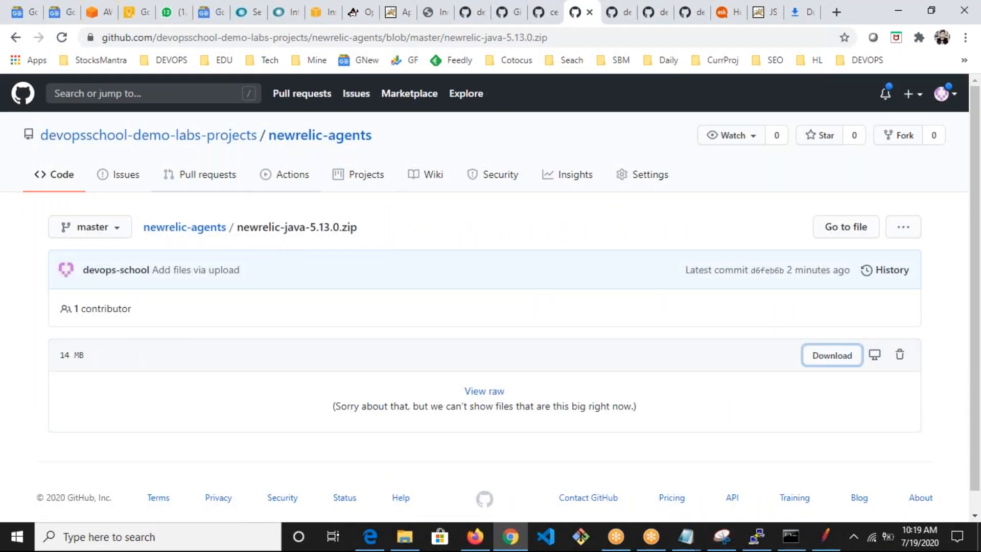
{"action": "left_click", "coordinate": [621, 18]}
{"action": "left_click", "coordinate": [657, 14]}
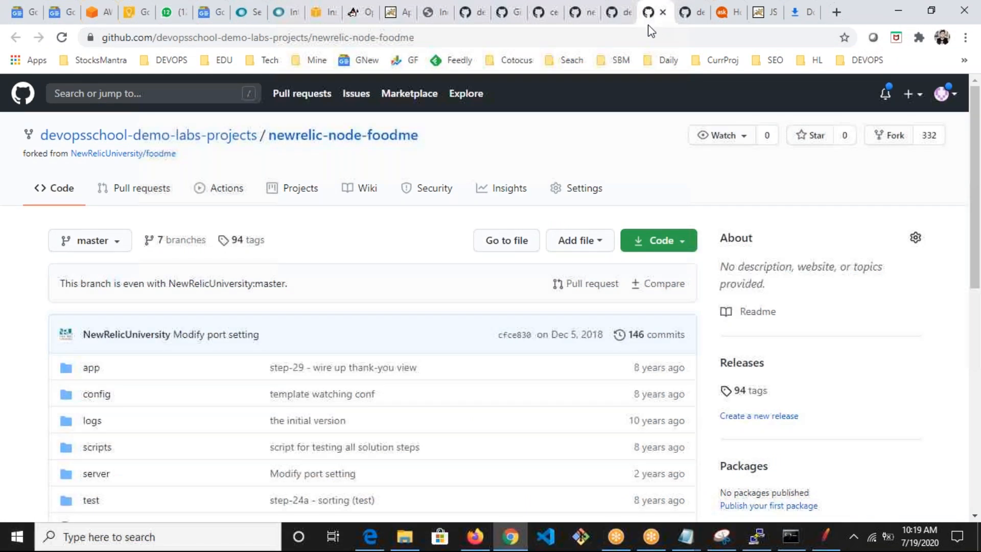
{"action": "left_click", "coordinate": [690, 19]}
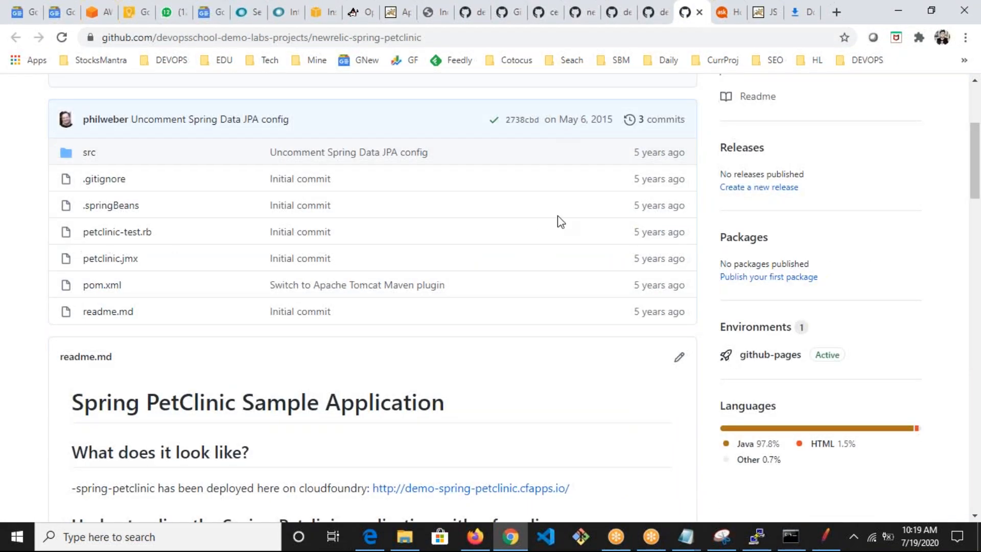
{"action": "scroll", "coordinate": [557, 220], "scroll_direction": "up", "scroll_amount": 4}
{"action": "left_click", "coordinate": [471, 13]}
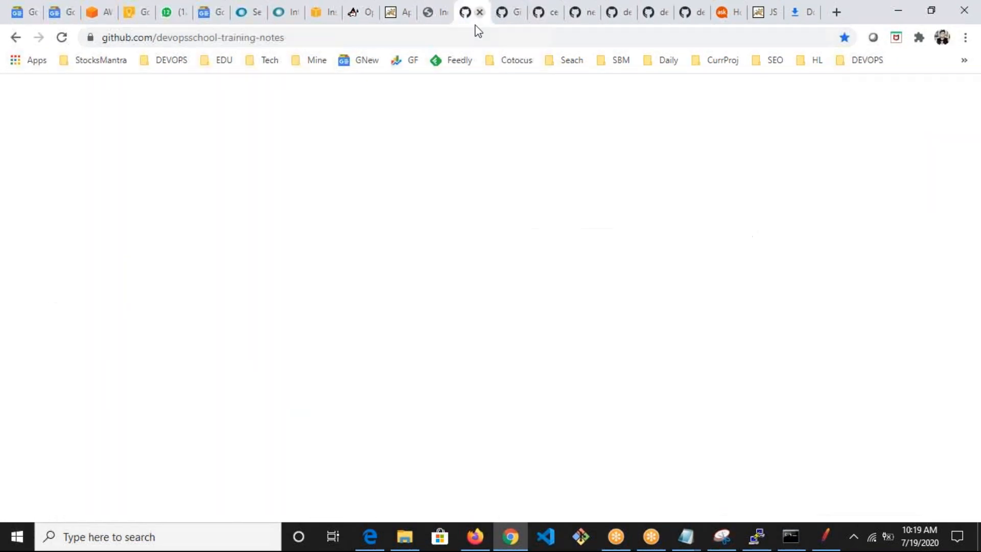
{"action": "left_click", "coordinate": [196, 277]}
{"action": "type", "text": "new"}
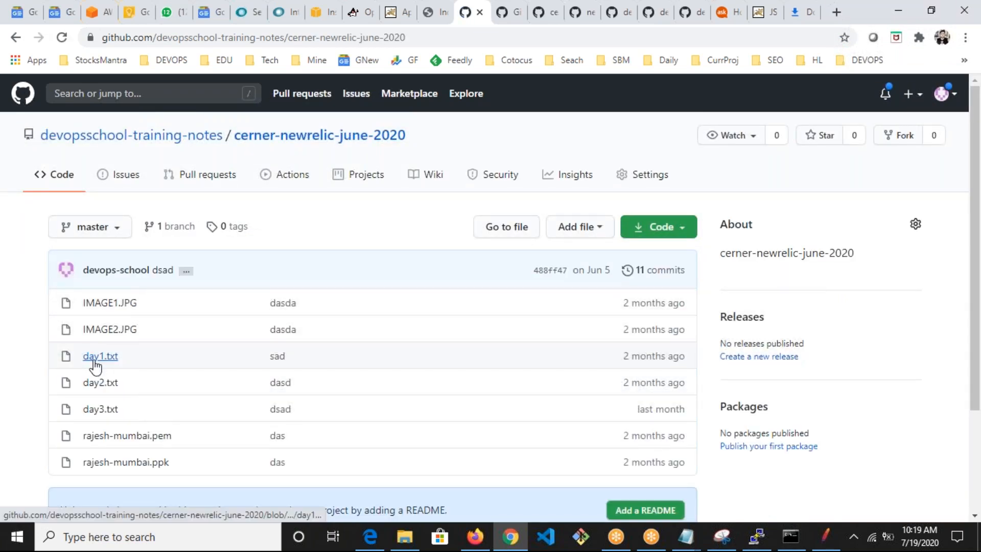
{"action": "left_click", "coordinate": [98, 358]}
Step: Search the day1.txt notes for "tomcat" and go to the section on configuring the New Relic agent with Tomcat
{"action": "scroll", "coordinate": [323, 363], "scroll_direction": "down", "scroll_amount": 10}
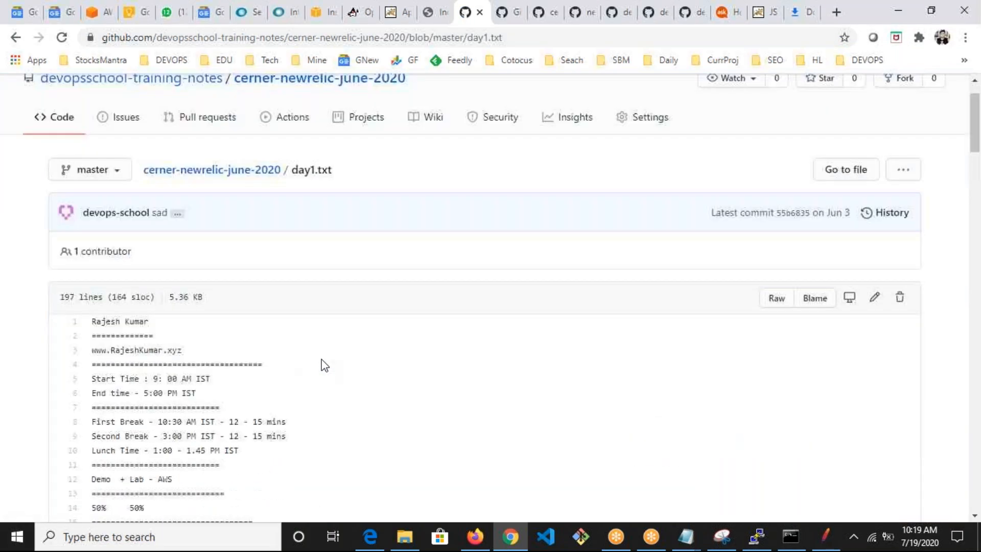
{"action": "scroll", "coordinate": [323, 366], "scroll_direction": "down", "scroll_amount": 12}
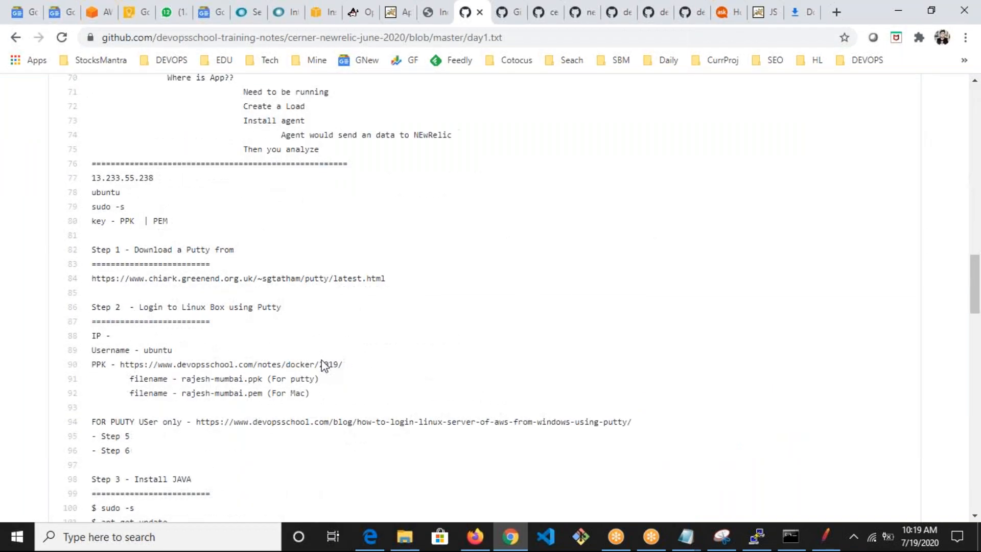
{"action": "scroll", "coordinate": [323, 366], "scroll_direction": "down", "scroll_amount": 7}
{"action": "key", "text": "ctrl+f"}
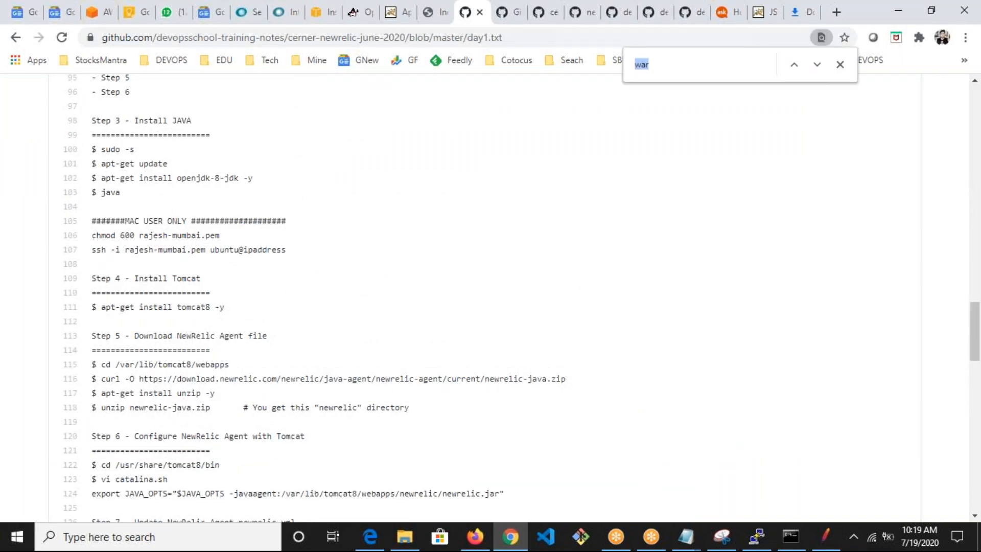
{"action": "type", "text": "tomcat"}
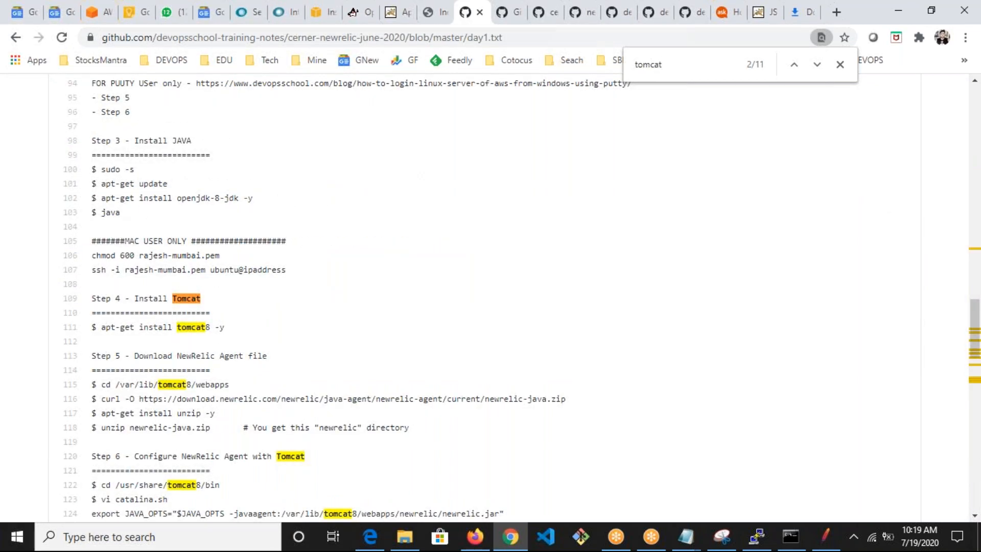
{"action": "scroll", "coordinate": [323, 351], "scroll_direction": "down", "scroll_amount": 3}
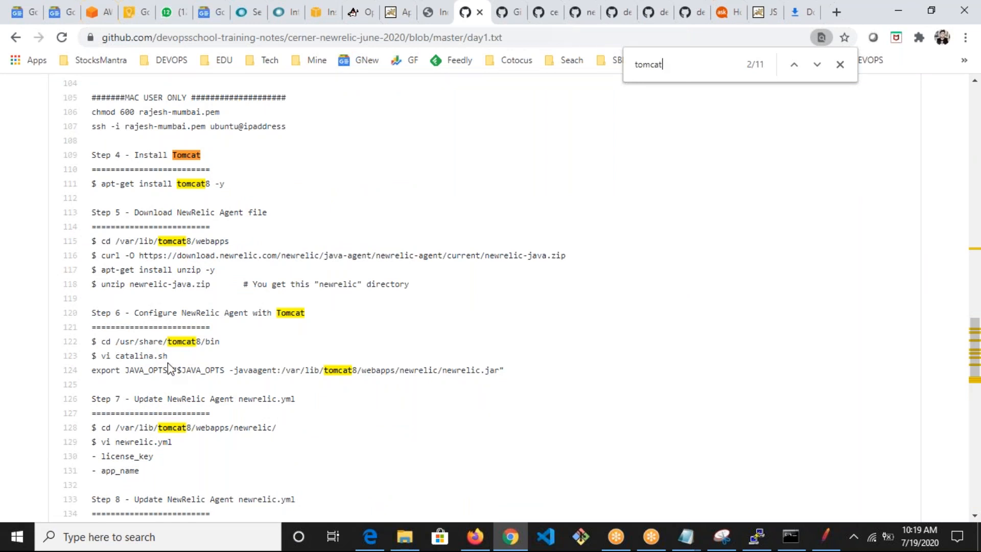
{"action": "scroll", "coordinate": [169, 367], "scroll_direction": "down", "scroll_amount": 1}
Step: Highlight the Tomcat bin path, catalina.sh and the JAVA_OPTS javaagent path in the Step 6 notes
{"action": "left_click_drag", "start_coordinate": [153, 241], "coordinate": [299, 242]}
{"action": "mouse_move", "coordinate": [150, 261]}
{"action": "left_mouse_down"}
{"action": "mouse_move", "coordinate": [223, 287]}
{"action": "mouse_move", "coordinate": [140, 255]}
{"action": "left_mouse_up"}
{"action": "left_click", "coordinate": [210, 297]}
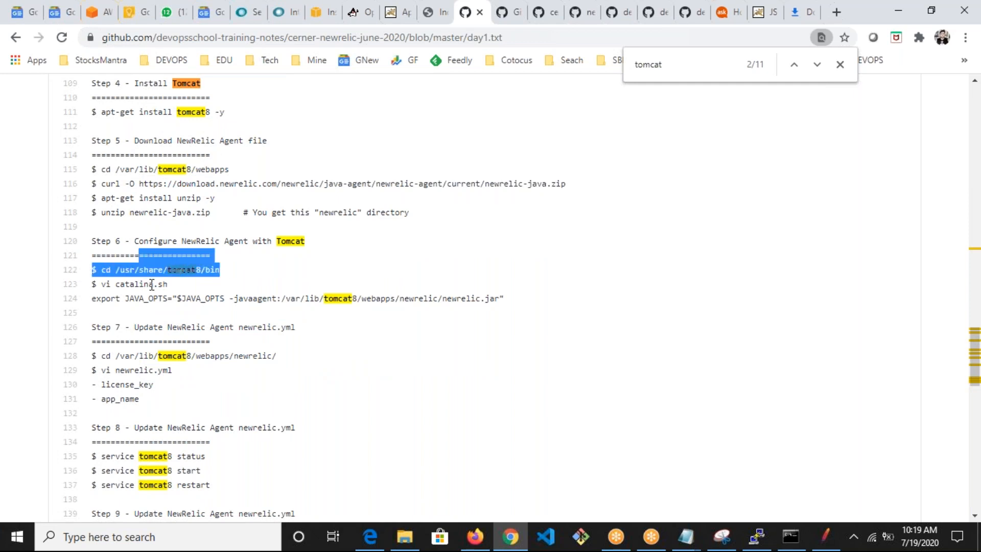
{"action": "left_click_drag", "start_coordinate": [168, 284], "coordinate": [128, 284]}
{"action": "left_click_drag", "start_coordinate": [328, 299], "coordinate": [406, 299]}
{"action": "left_click_drag", "start_coordinate": [518, 302], "coordinate": [464, 301]}
{"action": "key", "text": "shift+Home"}
{"action": "left_click", "coordinate": [363, 342]}
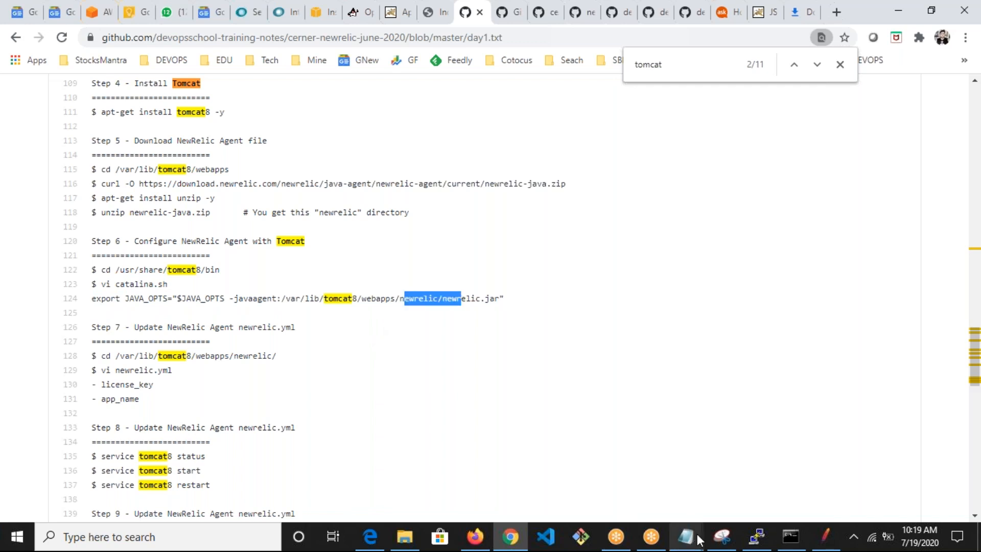
Step: Switch to the PuTTY terminal, move up to the parent directory and list its contents
{"action": "left_click", "coordinate": [757, 537]}
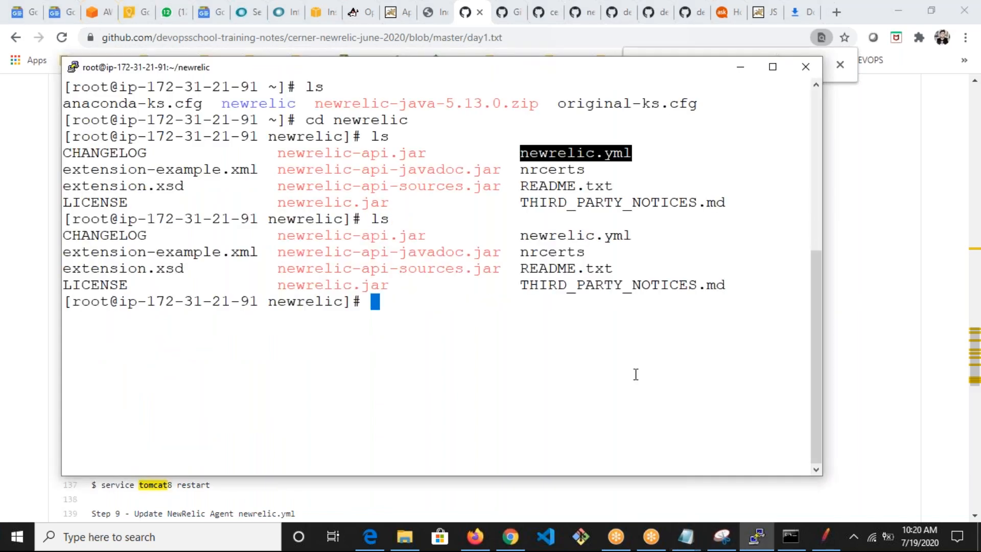
{"action": "type", "text": "cd .."}
{"action": "key", "text": "Return"}
{"action": "type", "text": "ls"}
{"action": "key", "text": "Return"}
Step: Copy the newrelic directory recursively into /opt/apache-tomcat-8.5.57/webapps/
{"action": "type", "text": "cp -rf"}
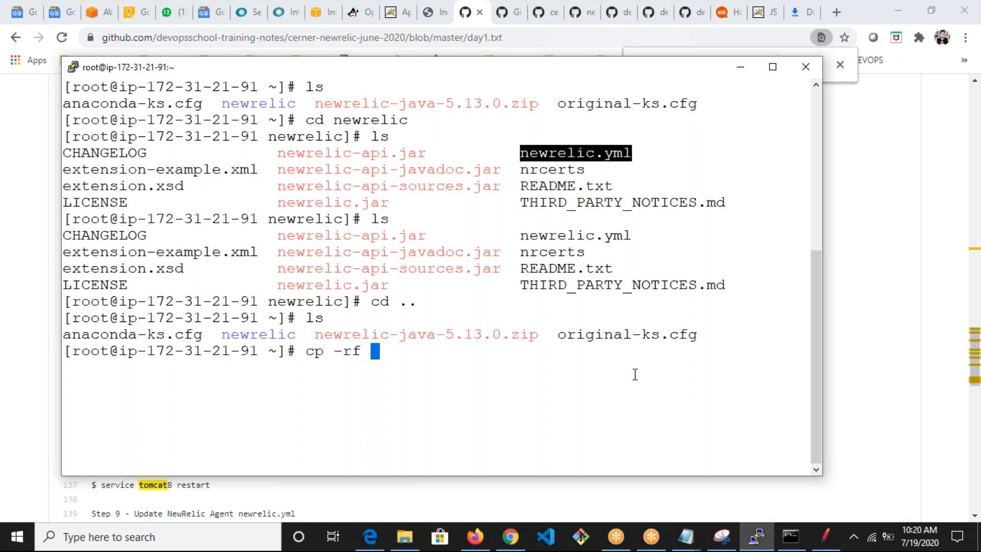
{"action": "double_click", "coordinate": [258, 334]}
{"action": "right_click", "coordinate": [565, 342]}
{"action": "type", "text": "/"}
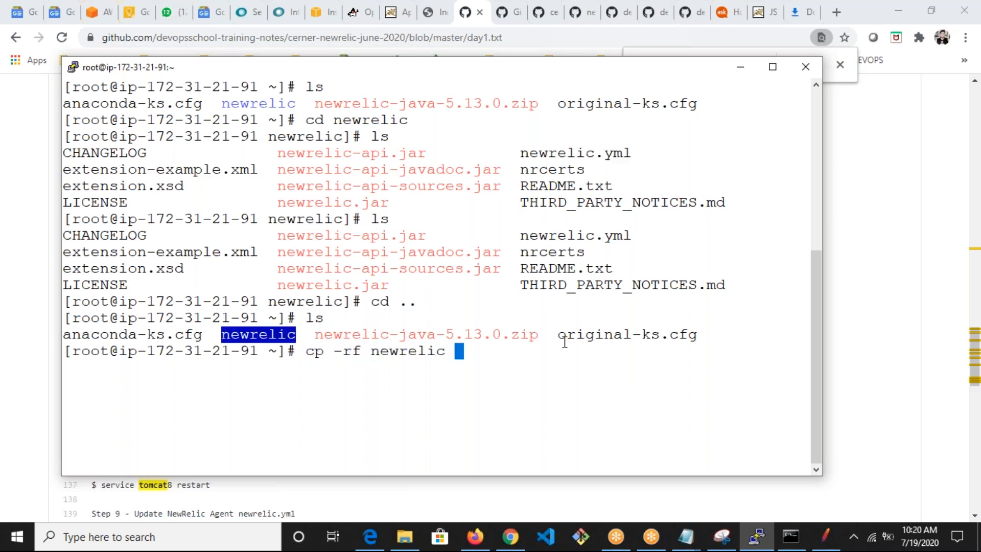
{"action": "type", "text": "opt/apache-tomcat-8.5.57"}
{"action": "key", "text": "BackSpace"}
{"action": "key", "text": "BackSpace"}
{"action": "key", "text": "BackSpace"}
{"action": "key", "text": "BackSpace"}
{"action": "key", "text": "BackSpace"}
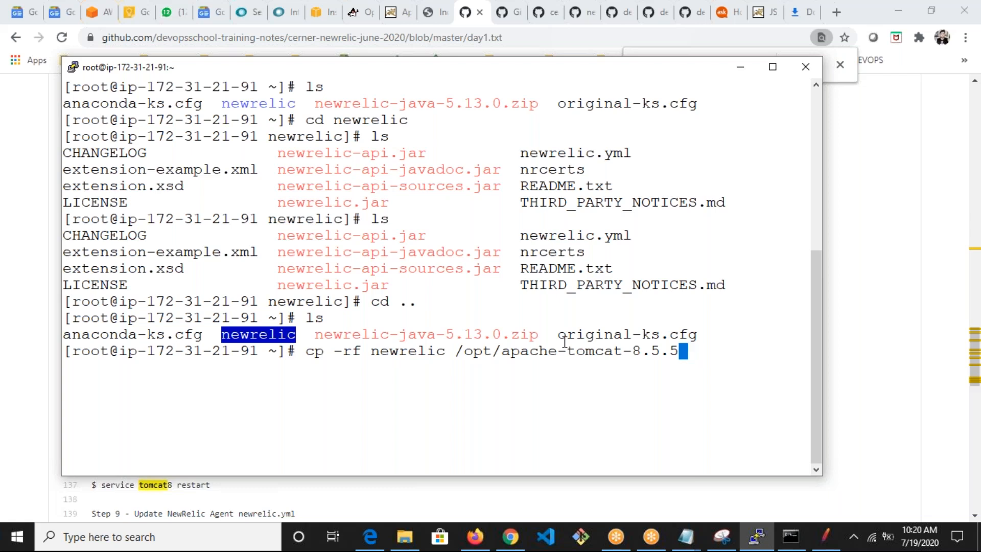
{"action": "key", "text": "BackSpace"}
{"action": "key", "text": "BackSpace"}
{"action": "key", "text": "BackSpace"}
{"action": "key", "text": "BackSpace"}
{"action": "key", "text": "BackSpace"}
{"action": "key", "text": "BackSpace"}
{"action": "key", "text": "BackSpace"}
{"action": "key", "text": "Tab"}
{"action": "type", "text": "/webapps/"}
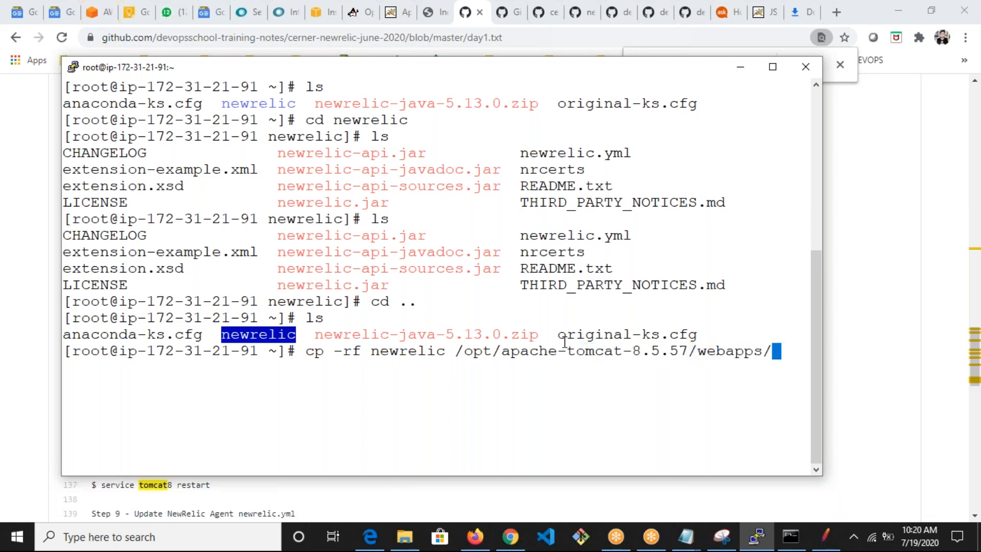
{"action": "key", "text": "Return"}
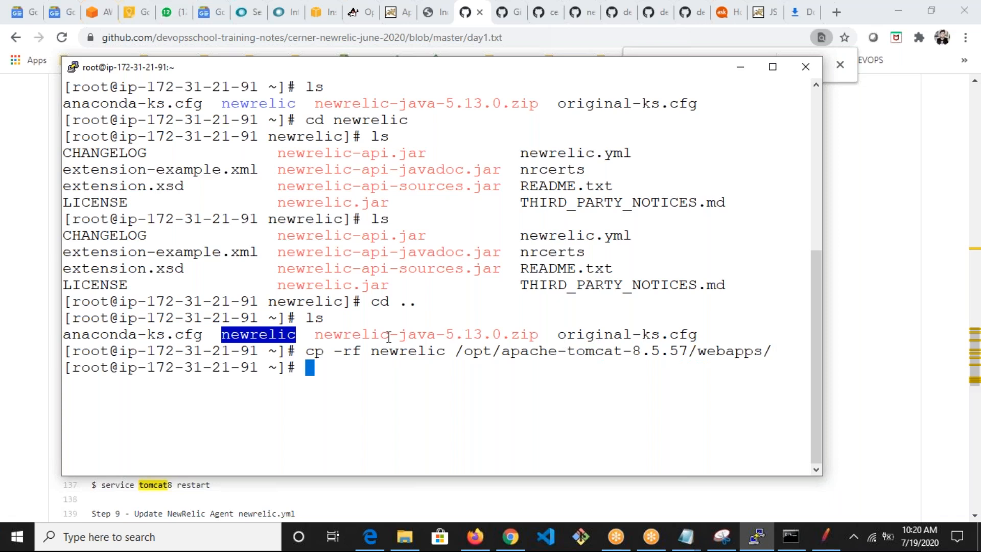
Step: Change into /opt/apache-tomcat-8.5.57/webapps/ and list its contents
{"action": "double_click", "coordinate": [649, 356]}
{"action": "type", "text": "cd"}
{"action": "right_click", "coordinate": [502, 297]}
{"action": "key", "text": "Return"}
{"action": "type", "text": "s"}
{"action": "key", "text": "Return"}
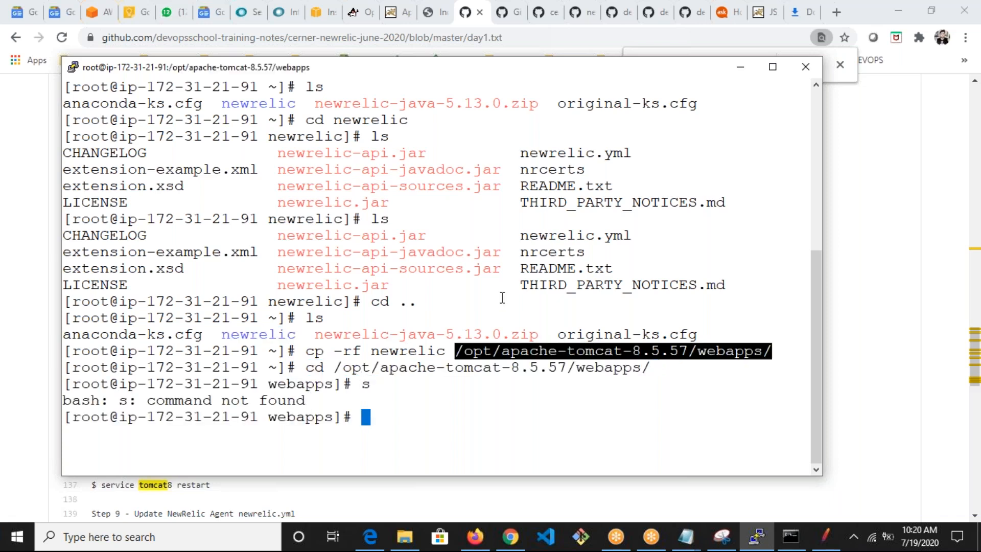
{"action": "type", "text": "ls"}
{"action": "key", "text": "Return"}
Step: Change into the copied newrelic directory, clear the terminal and list the files
{"action": "type", "text": "cd new"}
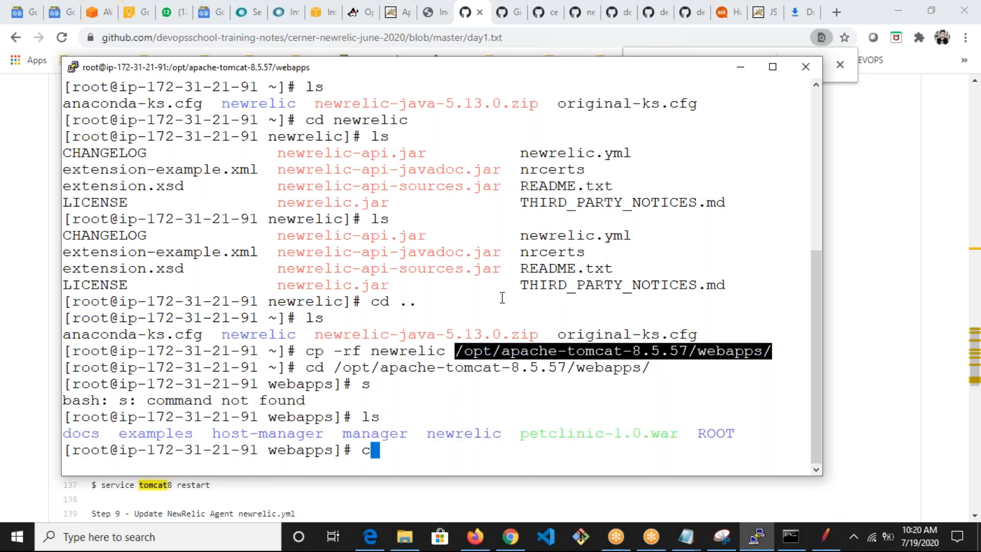
{"action": "key", "text": "Tab"}
{"action": "key", "text": "Return"}
{"action": "type", "text": "clear"}
{"action": "key", "text": "Return"}
{"action": "type", "text": "ls"}
{"action": "key", "text": "Return"}
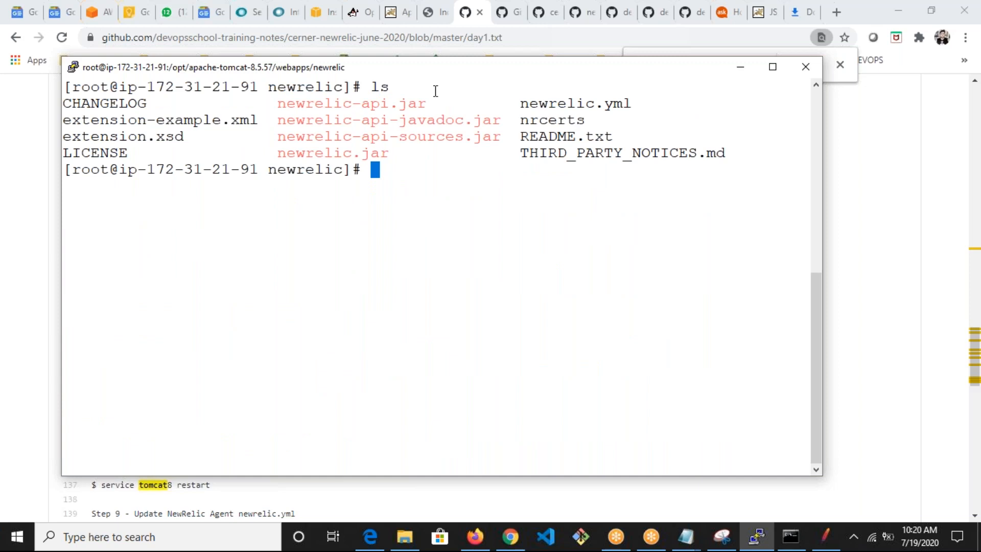
Step: Highlight newrelic.jar in the listing and print the full path of the current directory
{"action": "double_click", "coordinate": [329, 152]}
{"action": "type", "text": "pwd"}
{"action": "key", "text": "Return"}
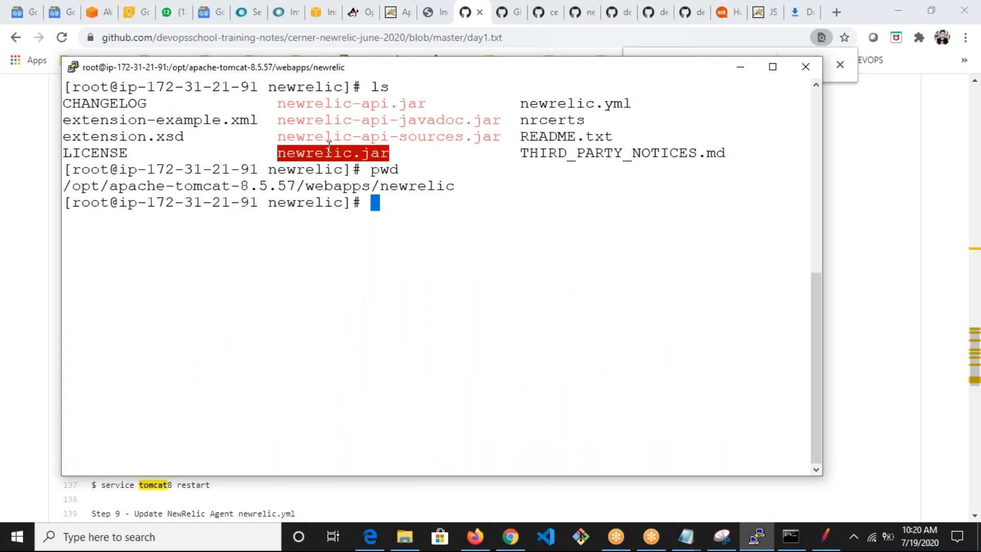
Step: Check the catalina.sh instructions in the notes, move up two levels to the Tomcat root directory in the terminal and list it
{"action": "key", "text": "alt+Tab"}
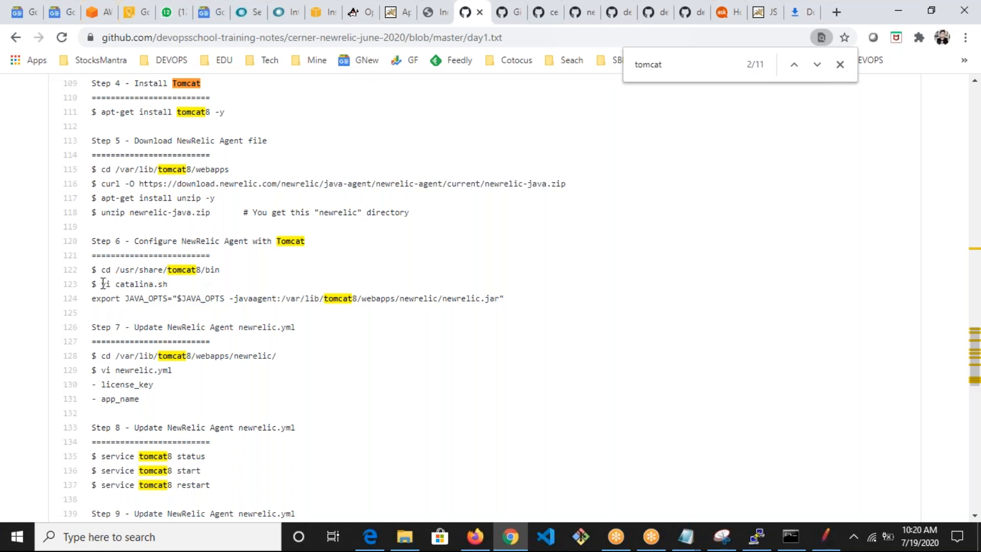
{"action": "key", "text": "alt+Tab"}
{"action": "type", "text": "vo"}
{"action": "key", "text": "BackSpace"}
{"action": "key", "text": "BackSpace"}
{"action": "key", "text": "BackSpace"}
{"action": "type", "text": "cd .."}
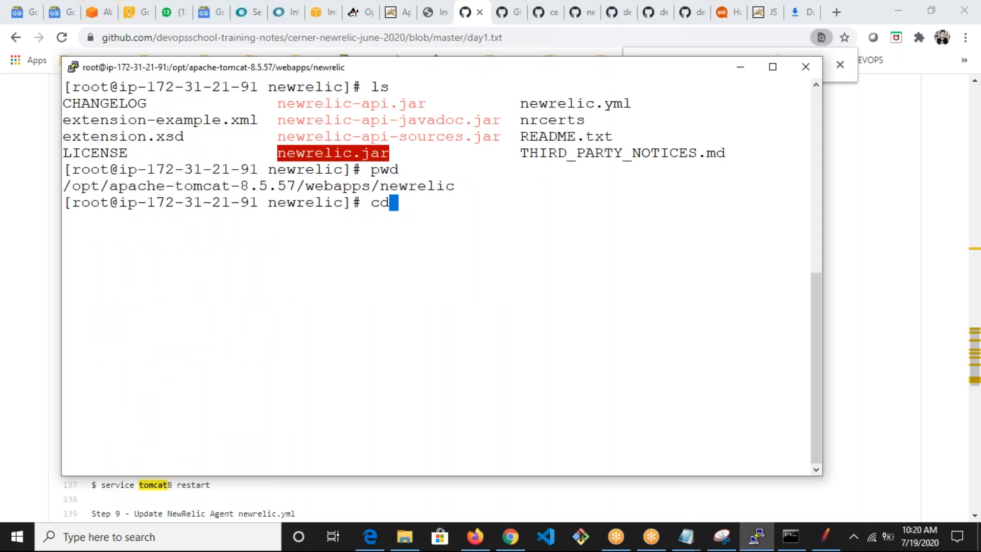
{"action": "key", "text": "Return"}
{"action": "type", "text": "ls"}
{"action": "key", "text": "Return"}
{"action": "type", "text": "cd .."}
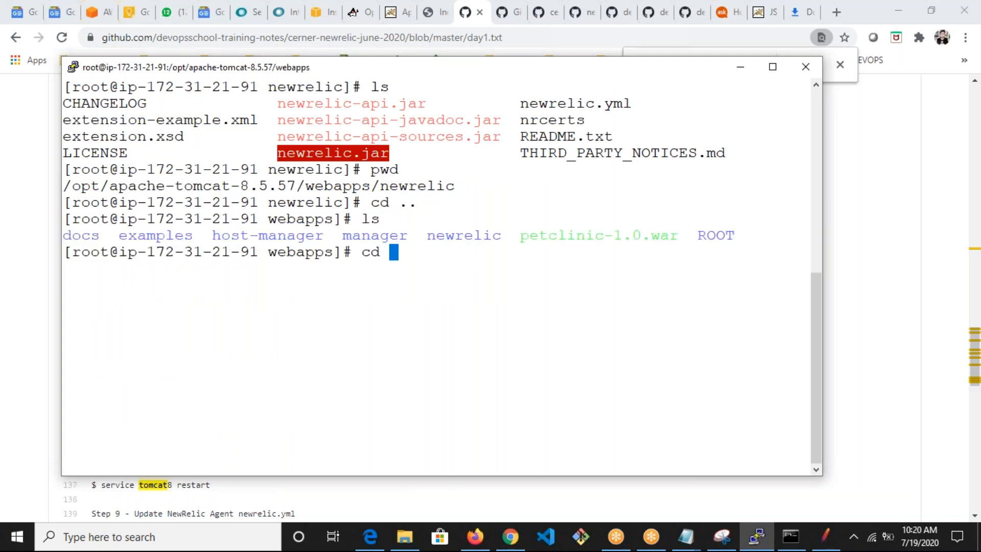
{"action": "key", "text": "Return"}
{"action": "type", "text": "ls"}
{"action": "key", "text": "Return"}
Step: Check the bin path in the notes, change into Tomcat's bin directory in the terminal and list its files on a cleared screen
{"action": "key", "text": "alt+Tab"}
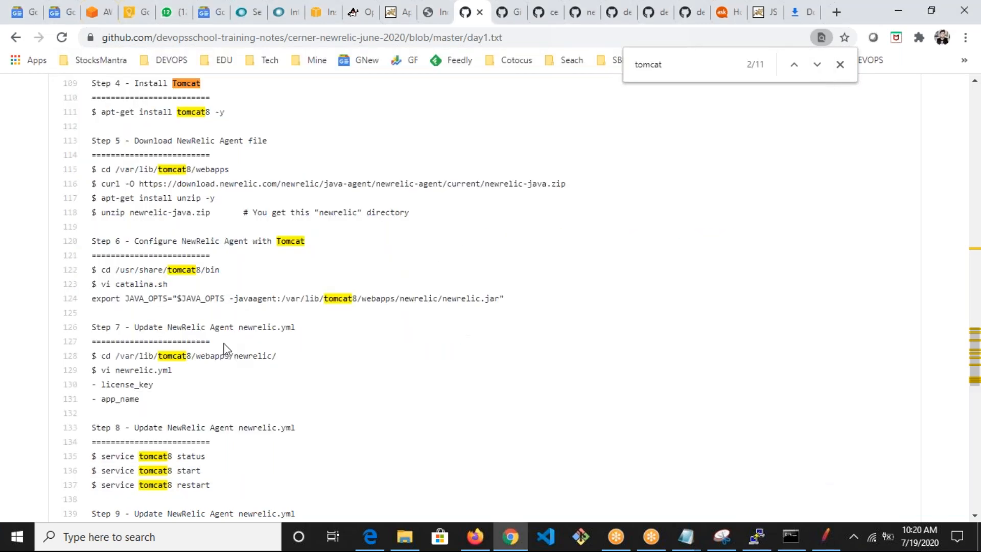
{"action": "double_click", "coordinate": [181, 269]}
{"action": "key", "text": "alt+Tab"}
{"action": "type", "text": "cd bn"}
{"action": "key", "text": "BackSpace"}
{"action": "key", "text": "Tab"}
{"action": "key", "text": "Return"}
{"action": "type", "text": "clear"}
{"action": "key", "text": "Return"}
{"action": "type", "text": "ls"}
{"action": "key", "text": "Return"}
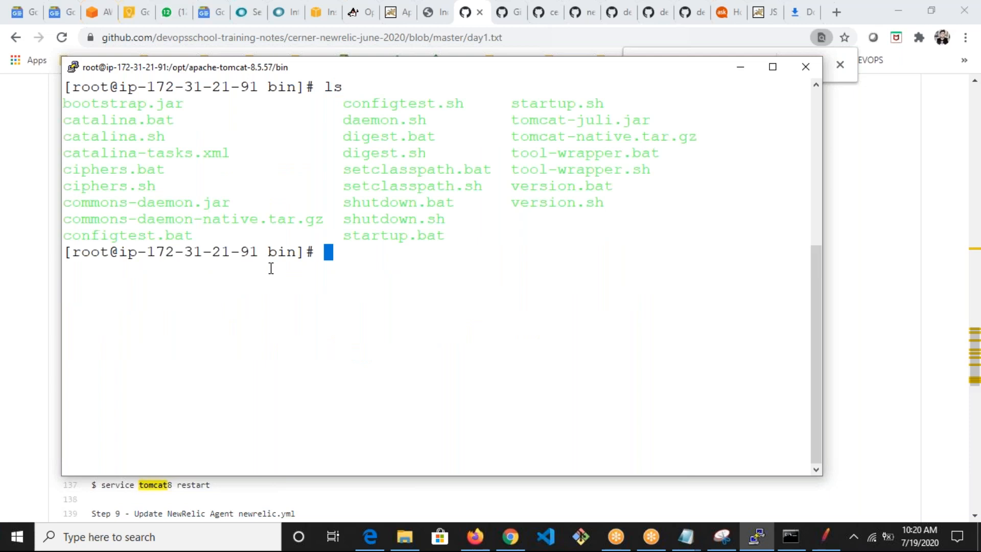
Step: Open catalina.sh from Tomcat's bin directory in the vi editor
{"action": "type", "text": "vi"}
{"action": "double_click", "coordinate": [102, 135]}
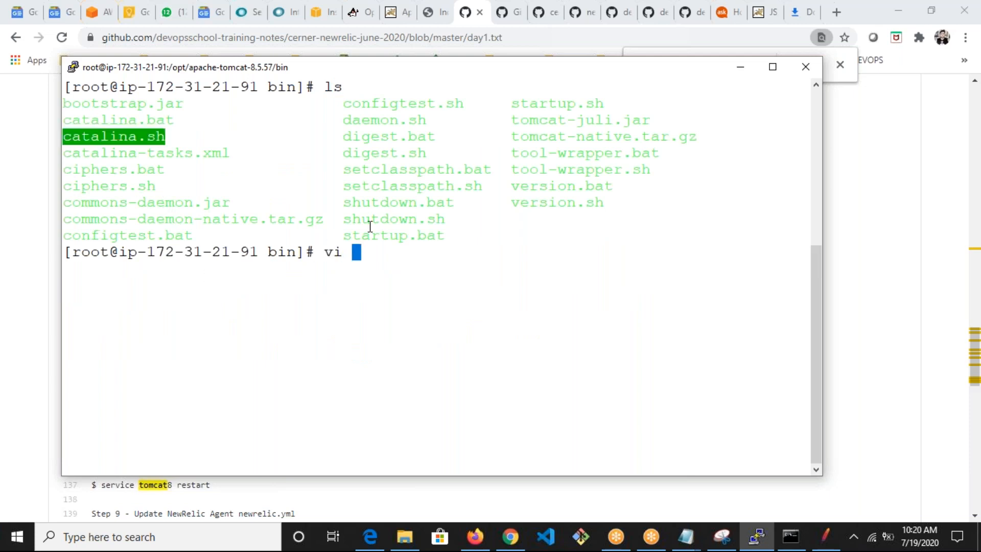
{"action": "right_click", "coordinate": [369, 225]}
{"action": "key", "text": "Return"}
Step: Read through the commented environment variable section of catalina.sh down to the code that resolves links
{"action": "key", "text": "Down"}
{"action": "key", "text": "Down"}
{"action": "key", "text": "Down"}
{"action": "key", "text": "Down"}
{"action": "key", "text": "Down"}
{"action": "key", "text": "Down"}
{"action": "key", "text": "Down"}
{"action": "key", "text": "Down"}
{"action": "key", "text": "Down"}
{"action": "key", "text": "Down"}
{"action": "key", "text": "Down"}
{"action": "key", "text": "Down"}
{"action": "key", "text": "Down"}
{"action": "key", "text": "Down"}
{"action": "key", "text": "Down"}
{"action": "key", "text": "Down"}
{"action": "key", "text": "Down"}
{"action": "key", "text": "Down"}
{"action": "key", "text": "Down"}
{"action": "key", "text": "Down"}
{"action": "key", "text": "Down"}
{"action": "key", "text": "Down"}
{"action": "key", "text": "Down"}
{"action": "key", "text": "Down"}
{"action": "key", "text": "Down"}
{"action": "key", "text": "Down"}
{"action": "key", "text": "Down"}
{"action": "key", "text": "Down"}
{"action": "key", "text": "Down"}
{"action": "key", "text": "Down"}
{"action": "key", "text": "Down"}
{"action": "key", "text": "Down"}
{"action": "key", "text": "Down"}
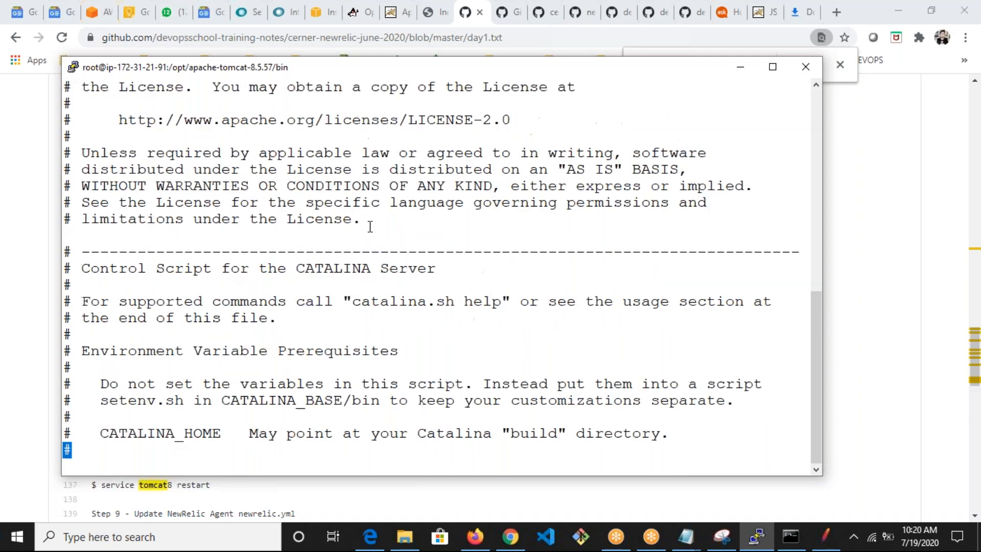
{"action": "key", "text": "Down"}
{"action": "key", "text": "Down"}
{"action": "key", "text": "Down"}
{"action": "key", "text": "Down"}
{"action": "key", "text": "Down"}
{"action": "key", "text": "Down"}
{"action": "key", "text": "Down"}
{"action": "key", "text": "Down"}
{"action": "key", "text": "Down"}
{"action": "key", "text": "Down"}
{"action": "key", "text": "Down"}
{"action": "key", "text": "Down"}
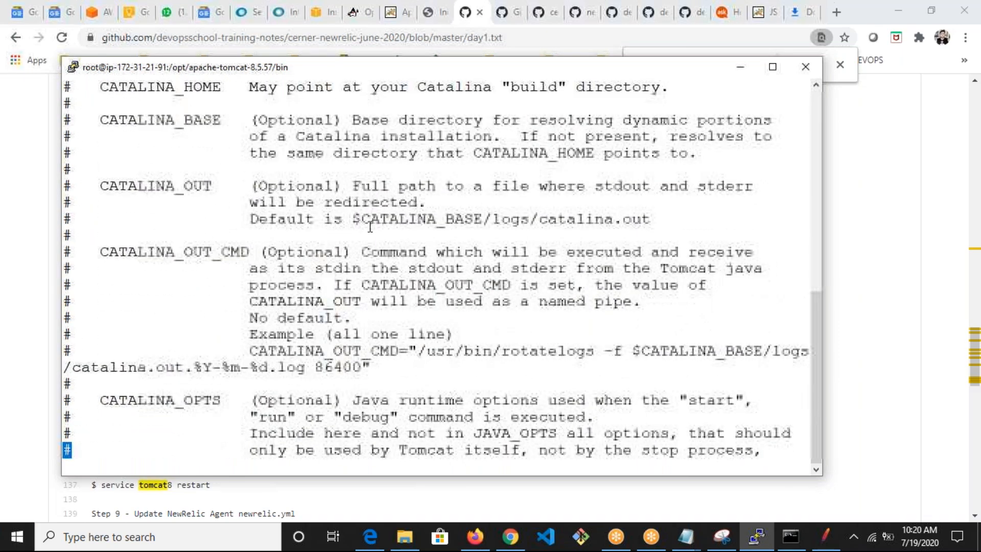
{"action": "key", "text": "Down"}
{"action": "key", "text": "Down"}
{"action": "key", "text": "Down"}
{"action": "key", "text": "Down"}
{"action": "key", "text": "Down"}
{"action": "key", "text": "Down"}
{"action": "key", "text": "Down"}
{"action": "key", "text": "Down"}
{"action": "key", "text": "Down"}
{"action": "key", "text": "Down"}
{"action": "key", "text": "Down"}
{"action": "key", "text": "Down"}
{"action": "key", "text": "Down"}
{"action": "key", "text": "Down"}
{"action": "key", "text": "Down"}
{"action": "key", "text": "Down"}
{"action": "key", "text": "Down"}
{"action": "key", "text": "Down"}
{"action": "key", "text": "Down"}
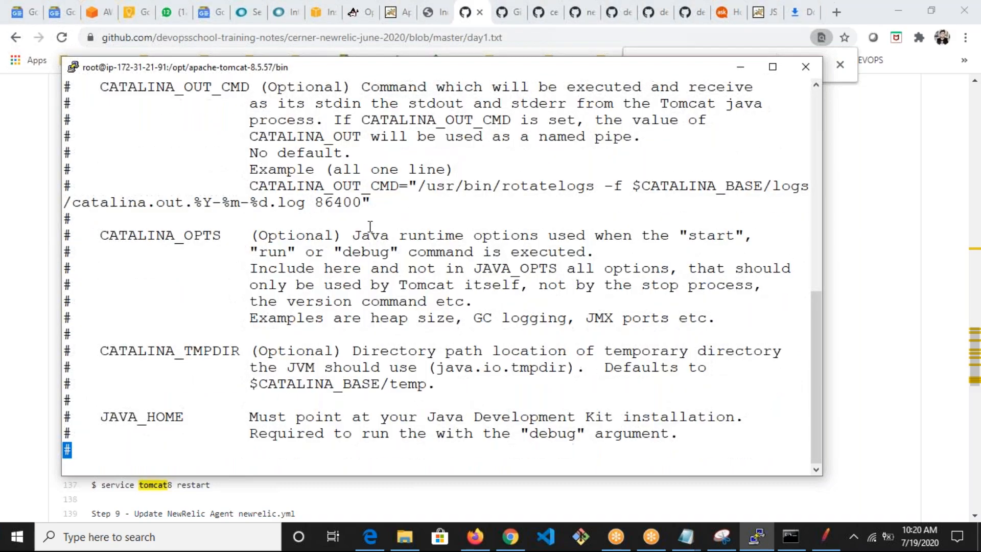
{"action": "key", "text": "Down"}
{"action": "key", "text": "Down"}
{"action": "key", "text": "Down"}
{"action": "key", "text": "Down"}
{"action": "key", "text": "Down"}
{"action": "key", "text": "Down"}
{"action": "key", "text": "Down"}
{"action": "key", "text": "Down"}
{"action": "key", "text": "Down"}
{"action": "key", "text": "Down"}
{"action": "key", "text": "Down"}
{"action": "key", "text": "Down"}
{"action": "key", "text": "Down"}
{"action": "key", "text": "Down"}
{"action": "key", "text": "Down"}
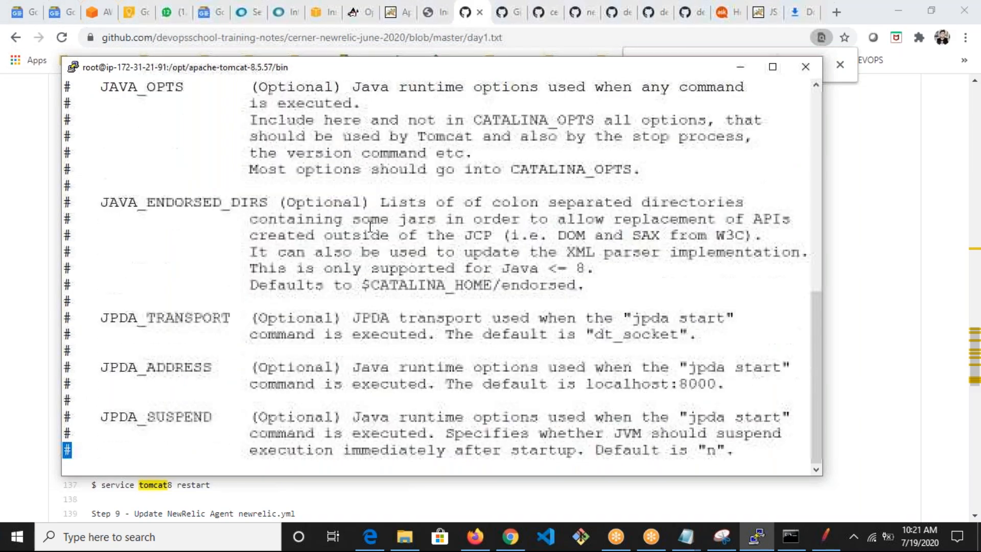
{"action": "key", "text": "Down"}
{"action": "key", "text": "Down"}
{"action": "key", "text": "Down"}
{"action": "key", "text": "Down"}
{"action": "key", "text": "Down"}
{"action": "key", "text": "Down"}
{"action": "key", "text": "Down"}
{"action": "key", "text": "Down"}
{"action": "key", "text": "Down"}
{"action": "key", "text": "Down"}
{"action": "key", "text": "Down"}
{"action": "key", "text": "Down"}
{"action": "key", "text": "Down"}
{"action": "key", "text": "Down"}
{"action": "key", "text": "Down"}
{"action": "key", "text": "Down"}
{"action": "key", "text": "Down"}
{"action": "key", "text": "Down"}
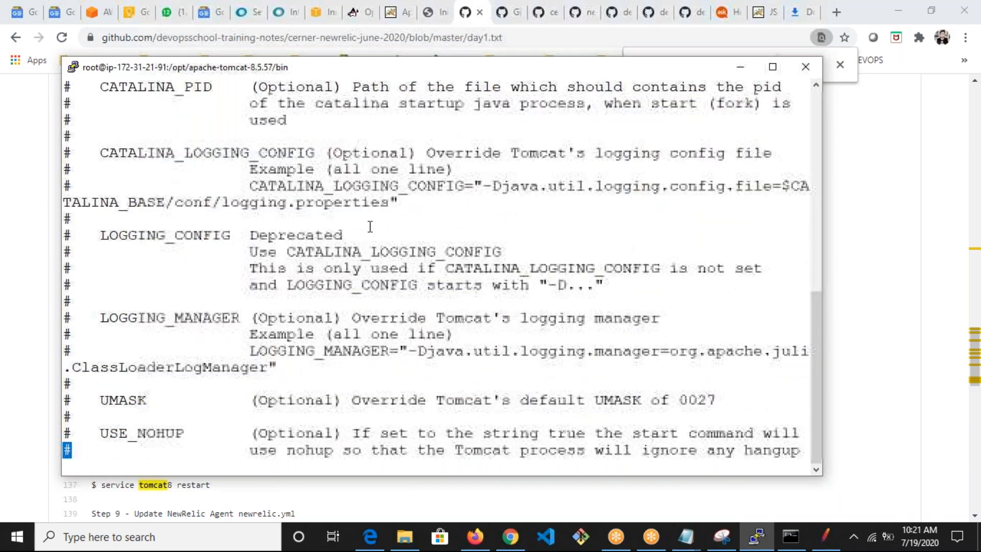
{"action": "key", "text": "Down"}
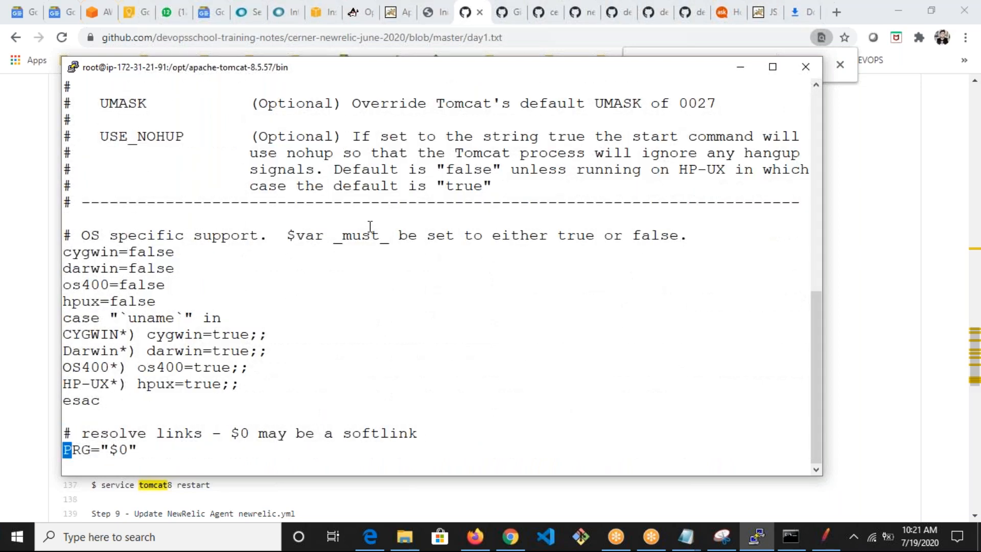
Step: Switch to the notes in the browser and copy the export JAVA_OPTS line with the -javaagent option from Step 6
{"action": "key", "text": "alt+Tab"}
{"action": "left_click_drag", "start_coordinate": [91, 303], "coordinate": [513, 300]}
{"action": "key", "text": "ctrl+c"}
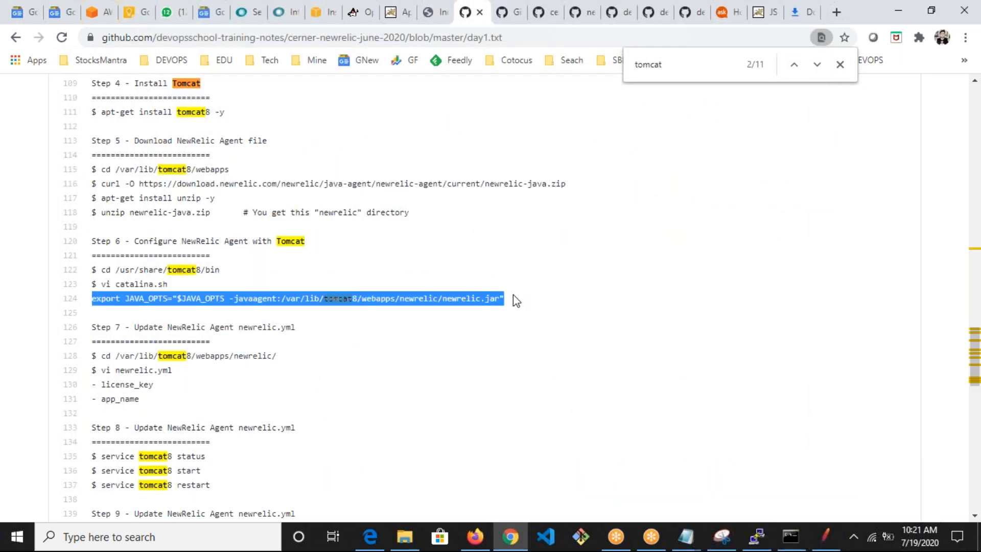
{"action": "key", "text": "super"}
{"action": "key", "text": "super+r"}
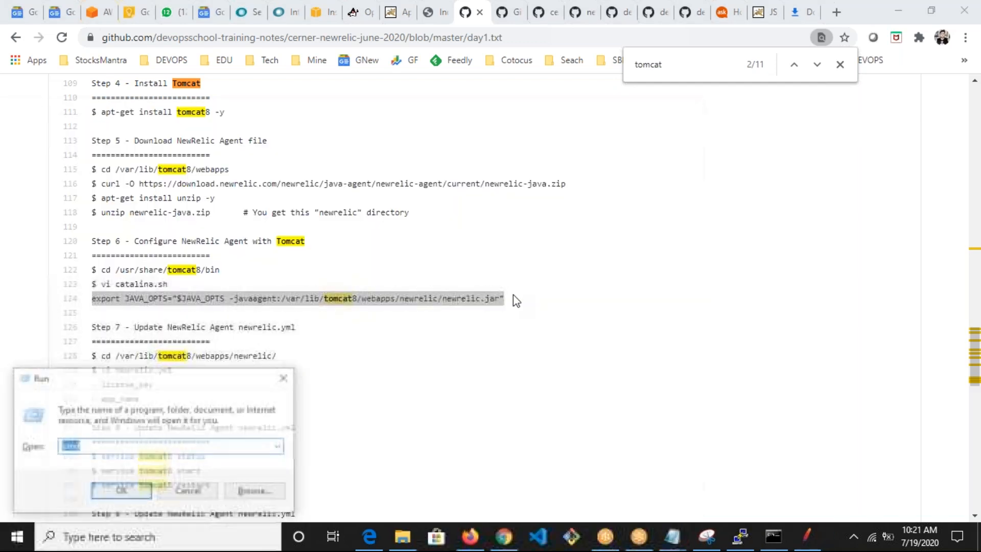
{"action": "key", "text": "Return"}
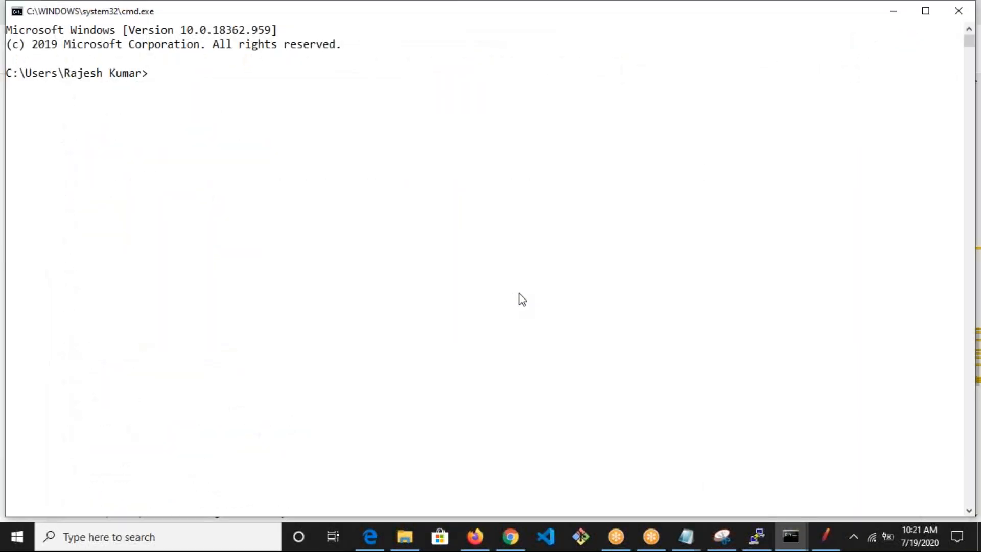
{"action": "left_click", "coordinate": [959, 11]}
Step: Open a new Notepad document, paste the copied export JAVA_OPTS line and maximize the window
{"action": "key", "text": "super+r"}
{"action": "type", "text": "n"}
{"action": "key", "text": "Down"}
{"action": "key", "text": "Return"}
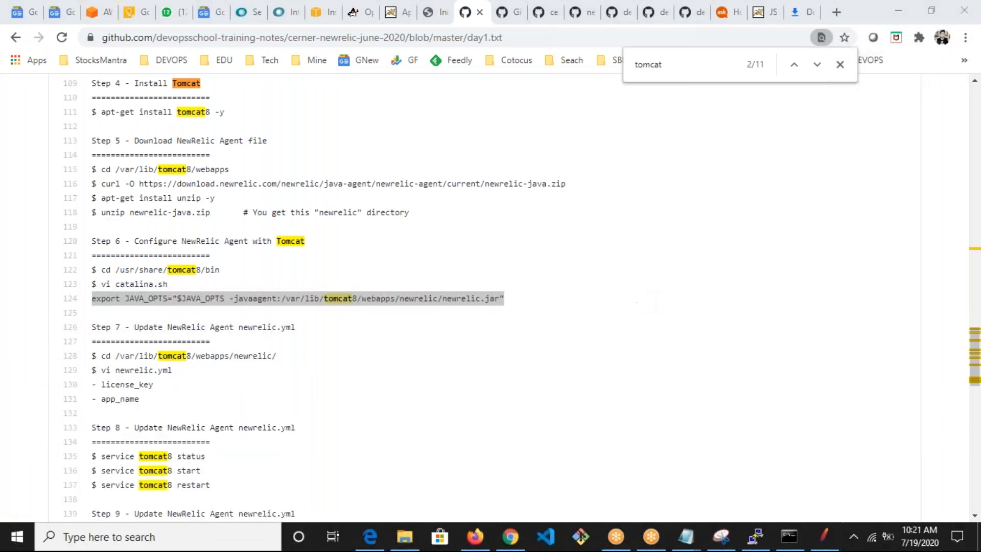
{"action": "key", "text": "ctrl+v"}
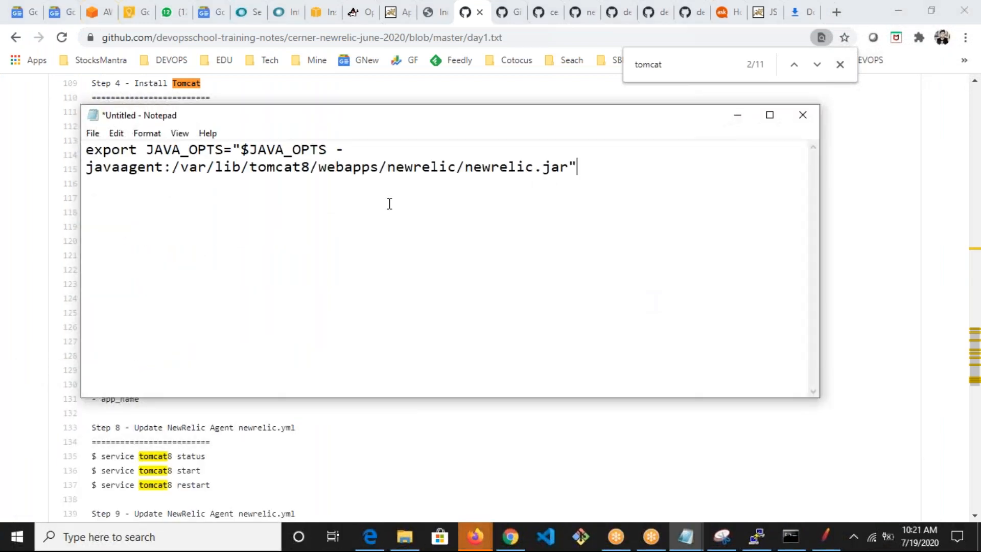
{"action": "double_click", "coordinate": [141, 115]}
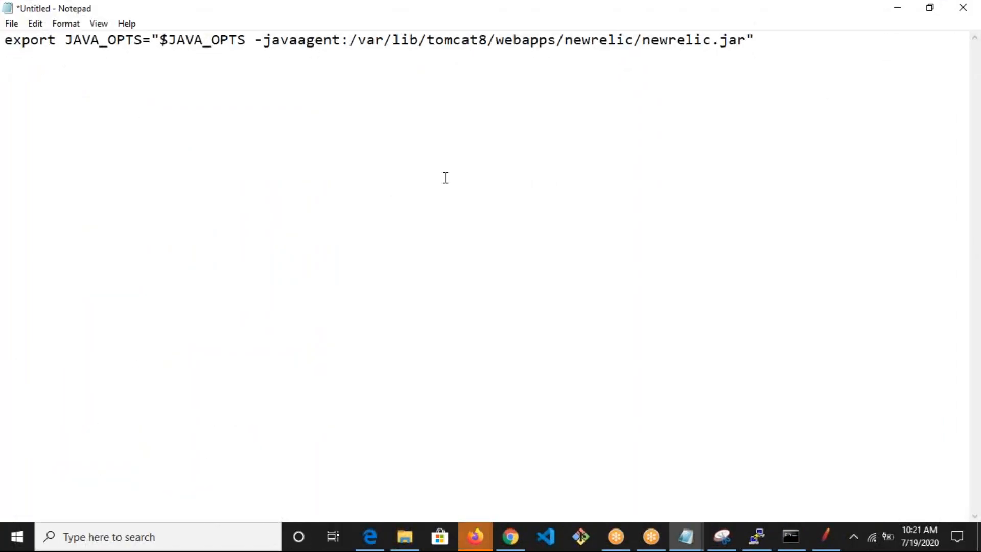
Step: Switch to the terminal, quit vi without saving catalina.sh and look back over the earlier output
{"action": "left_click", "coordinate": [757, 536]}
{"action": "type", "text": ":q!"}
{"action": "key", "text": "Return"}
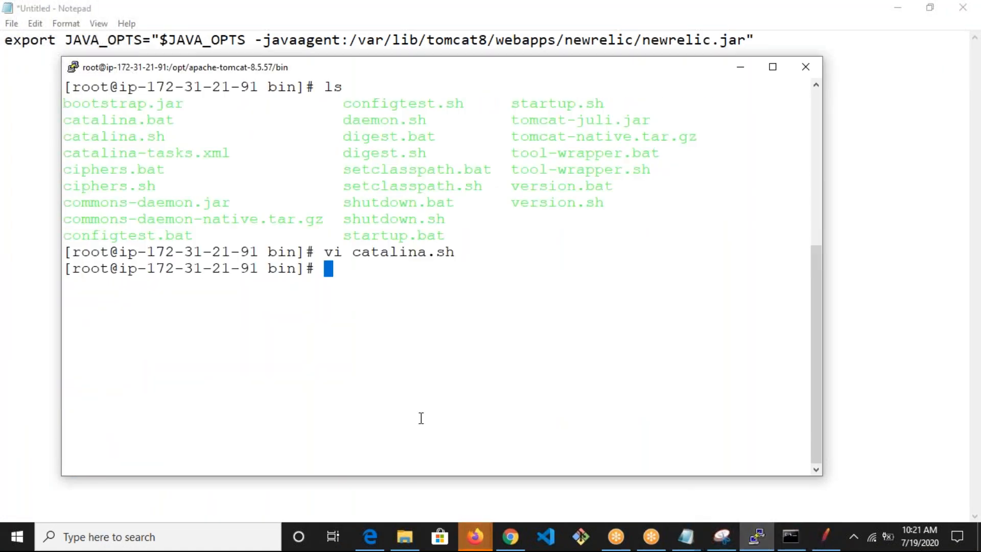
{"action": "scroll", "coordinate": [421, 418], "scroll_direction": "up", "scroll_amount": 6}
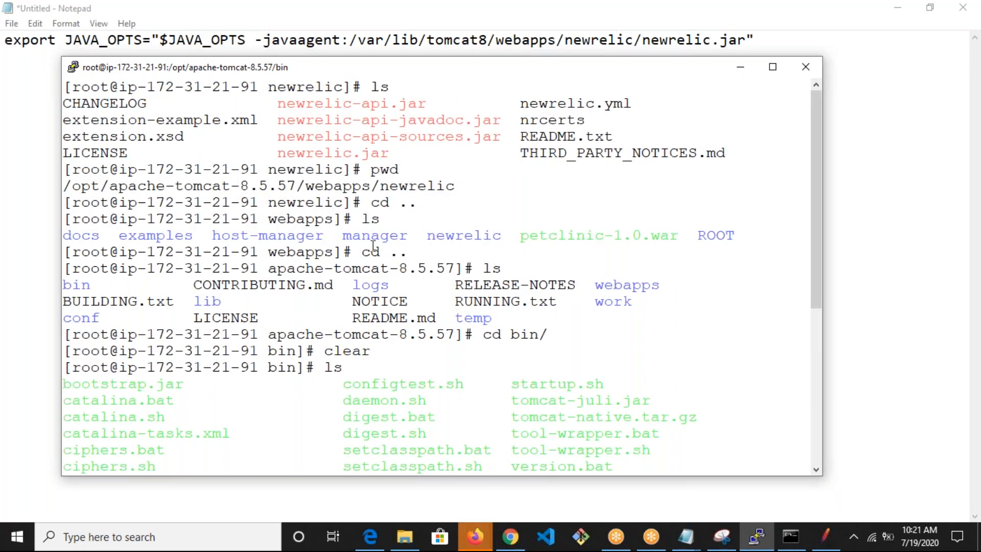
{"action": "scroll", "coordinate": [374, 271], "scroll_direction": "down", "scroll_amount": 6}
Step: Move up to the Tomcat root directory and list it, then change into webapps and list its contents
{"action": "type", "text": "cd .."}
{"action": "key", "text": "Return"}
{"action": "type", "text": "ls"}
{"action": "key", "text": "Return"}
{"action": "type", "text": "cd we"}
{"action": "key", "text": "Tab"}
{"action": "key", "text": "Return"}
{"action": "type", "text": "ls"}
{"action": "key", "text": "Return"}
Step: Change into the newrelic directory, print its full path, copy that path and minimize the terminal
{"action": "type", "text": "cd"}
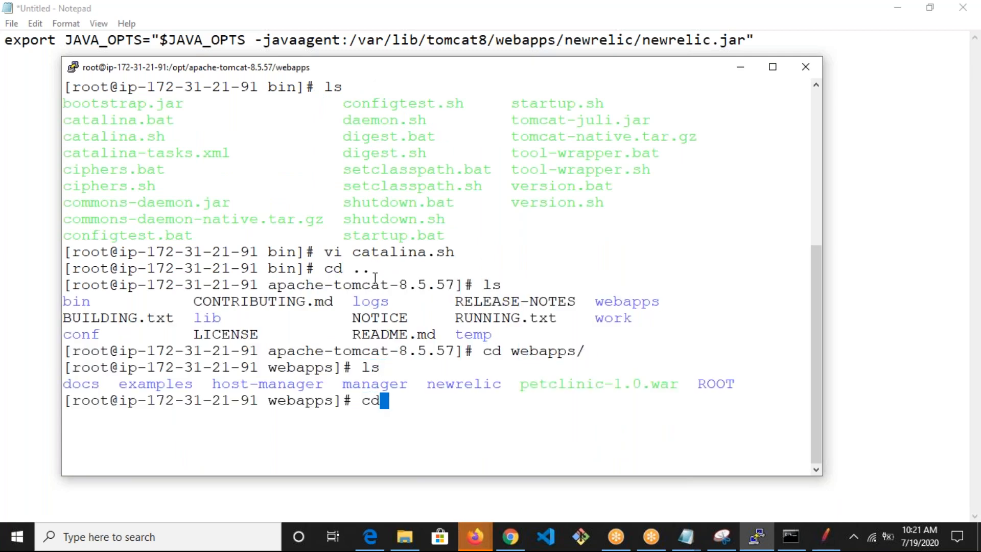
{"action": "type", "text": " ne"}
{"action": "key", "text": "Tab"}
{"action": "key", "text": "Return"}
{"action": "type", "text": "pwd"}
{"action": "key", "text": "Return"}
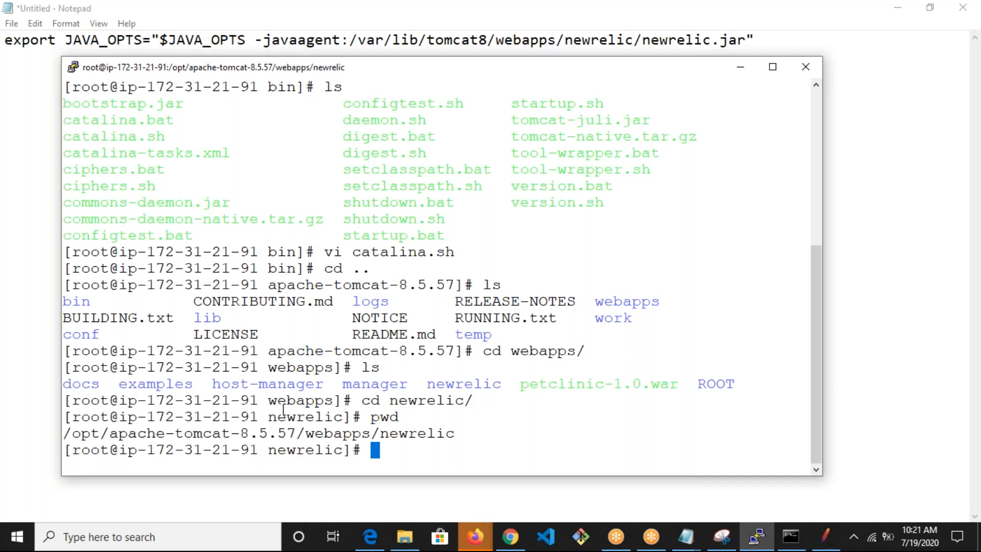
{"action": "double_click", "coordinate": [272, 434]}
{"action": "left_click", "coordinate": [741, 67]}
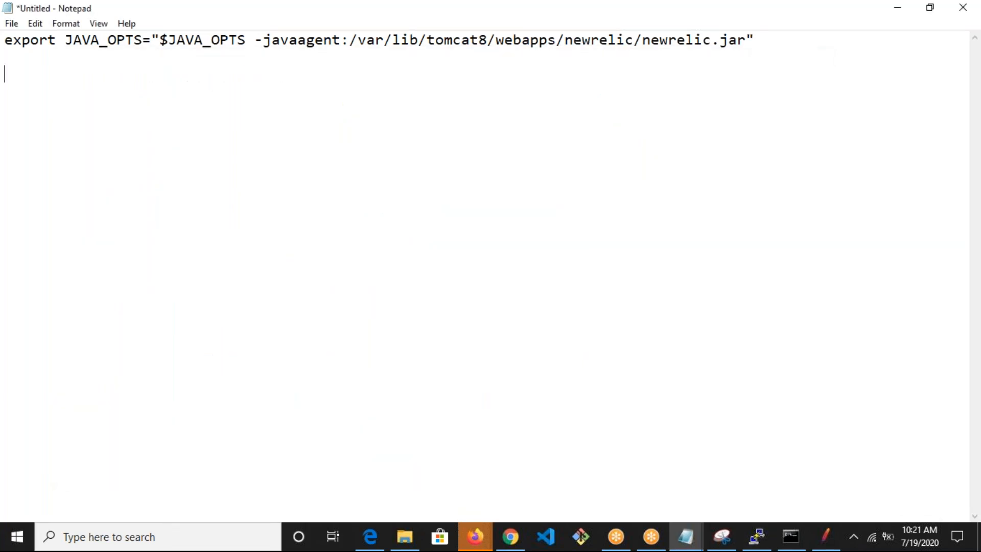
Step: Replace the agent's directory in Notepad's JAVA_OPTS line with /opt/apache-tomcat-8.5.57/webapps/newrelic/ and copy the whole line
{"action": "type", "text": "/opt/apache-tomcat-8.5.57/webapps/newrelic"}
{"action": "key", "text": "shift+Home"}
{"action": "key", "text": "ctrl+c"}
{"action": "key", "text": "BackSpace"}
{"action": "left_click_drag", "start_coordinate": [351, 46], "coordinate": [645, 35]}
{"action": "key", "text": "ctrl+v"}
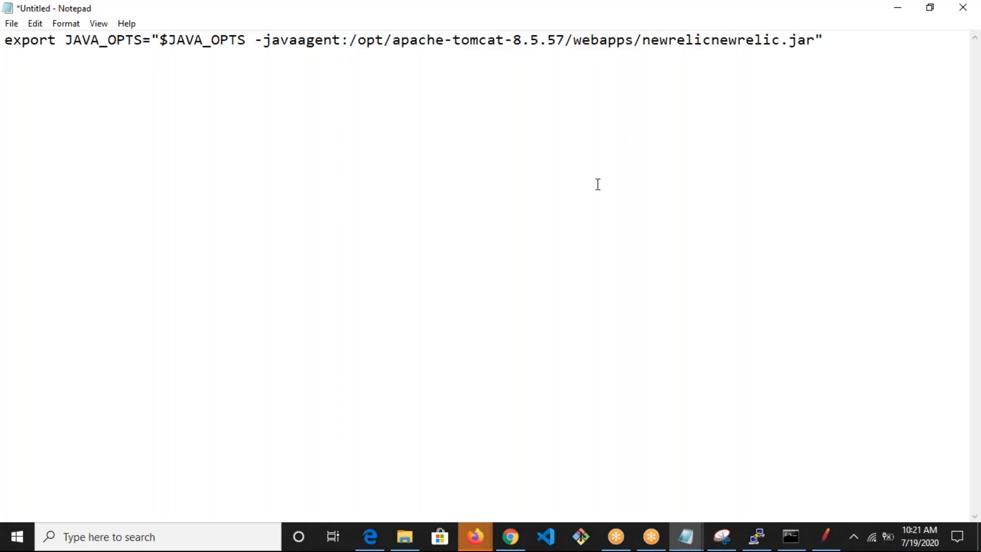
{"action": "type", "text": "/"}
{"action": "left_click", "coordinate": [612, 189]}
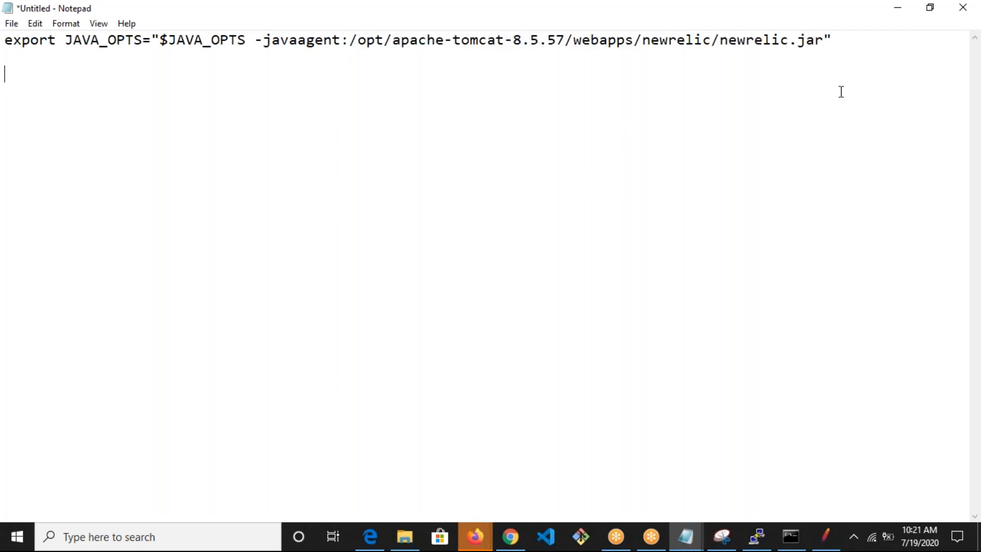
{"action": "key", "text": "ctrl+a"}
{"action": "key", "text": "super+c"}
Step: Switch to the terminal, go up two levels and into Tomcat's bin directory, then clear the screen and list the files
{"action": "left_click", "coordinate": [757, 537]}
{"action": "type", "text": "cd .."}
{"action": "key", "text": "Return"}
{"action": "type", "text": "cd .."}
{"action": "key", "text": "Return"}
{"action": "type", "text": "cd bin/"}
{"action": "key", "text": "Return"}
{"action": "type", "text": "clea"}
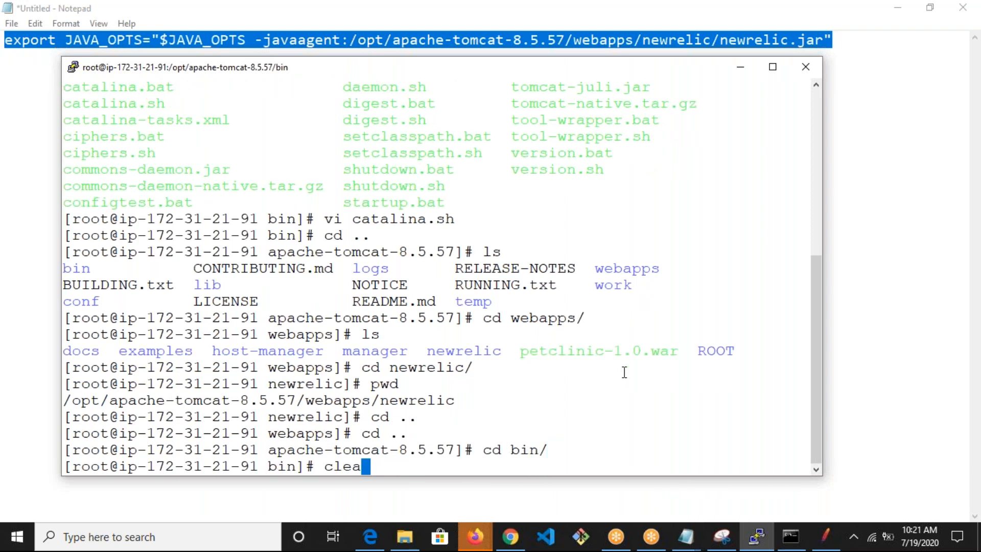
{"action": "type", "text": "r"}
{"action": "key", "text": "Return"}
{"action": "type", "text": "ls"}
{"action": "key", "text": "Return"}
Step: Open catalina.sh in vi
{"action": "type", "text": "c"}
{"action": "key", "text": "BackSpace"}
{"action": "type", "text": "vi cat"}
{"action": "key", "text": "Tab"}
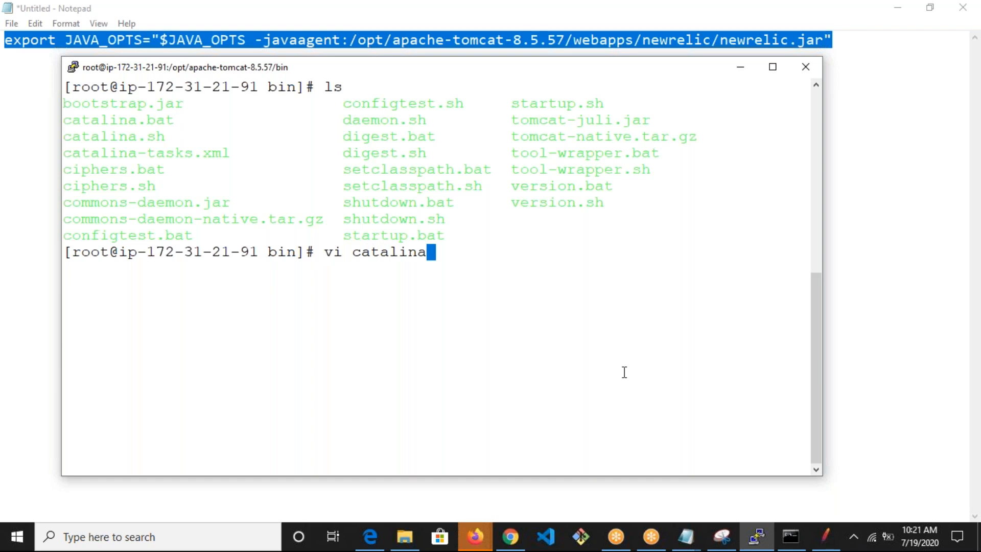
{"action": "type", "text": ".s"}
{"action": "key", "text": "Tab"}
{"action": "key", "text": "Return"}
Step: Paste the copied JAVA_OPTS -javaagent line above the "OS specific support" comment in catalina.sh, then save the file and quit vi
{"action": "key", "text": "Down"}
{"action": "key", "text": "Down"}
{"action": "key", "text": "Down"}
{"action": "key", "text": "Down"}
{"action": "key", "text": "Down"}
{"action": "key", "text": "Down"}
{"action": "key", "text": "Down"}
{"action": "key", "text": "Down"}
{"action": "key", "text": "Down"}
{"action": "key", "text": "Down"}
{"action": "key", "text": "Down"}
{"action": "key", "text": "Down"}
{"action": "key", "text": "Down"}
{"action": "key", "text": "Down"}
{"action": "key", "text": "Down"}
{"action": "key", "text": "Down"}
{"action": "key", "text": "Down"}
{"action": "key", "text": "Down"}
{"action": "key", "text": "Down"}
{"action": "key", "text": "Down"}
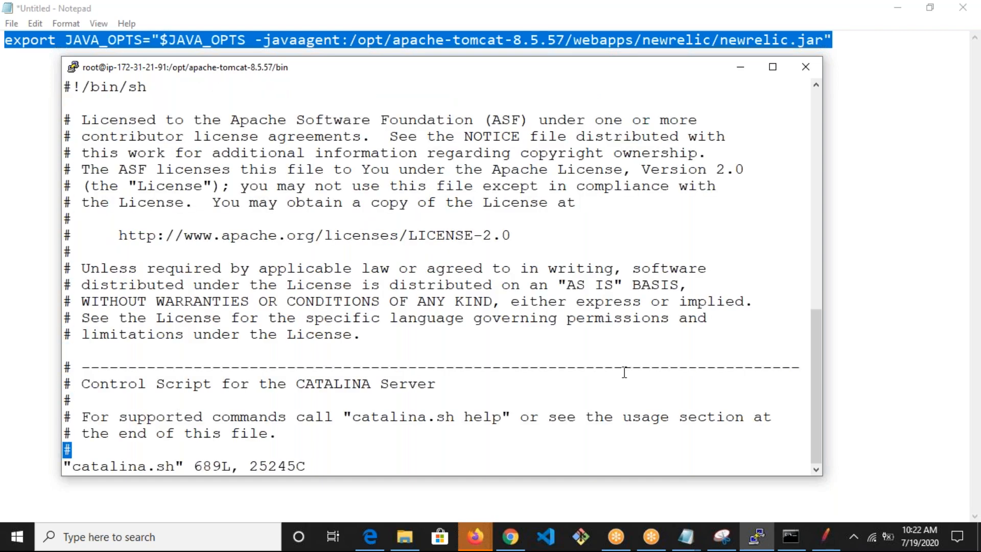
{"action": "key", "text": "Down"}
{"action": "key", "text": "Down"}
{"action": "key", "text": "Down"}
{"action": "key", "text": "Down"}
{"action": "key", "text": "Down"}
{"action": "key", "text": "Down"}
{"action": "key", "text": "Down"}
{"action": "key", "text": "Down"}
{"action": "key", "text": "Down"}
{"action": "key", "text": "Down"}
{"action": "key", "text": "Down"}
{"action": "key", "text": "Down"}
{"action": "key", "text": "Down"}
{"action": "key", "text": "Down"}
{"action": "key", "text": "Down"}
{"action": "key", "text": "Down"}
{"action": "key", "text": "Down"}
{"action": "key", "text": "Down"}
{"action": "key", "text": "Down"}
{"action": "key", "text": "Down"}
{"action": "key", "text": "Down"}
{"action": "key", "text": "Down"}
{"action": "key", "text": "Down"}
{"action": "key", "text": "Down"}
{"action": "key", "text": "Down"}
{"action": "key", "text": "Down"}
{"action": "key", "text": "Down"}
{"action": "key", "text": "Down"}
{"action": "key", "text": "Down"}
{"action": "key", "text": "Down"}
{"action": "key", "text": "Down"}
{"action": "key", "text": "Down"}
{"action": "key", "text": "Down"}
{"action": "key", "text": "Down"}
{"action": "key", "text": "Down"}
{"action": "key", "text": "Down"}
{"action": "key", "text": "Down"}
{"action": "key", "text": "Down"}
{"action": "key", "text": "Down"}
{"action": "key", "text": "Down"}
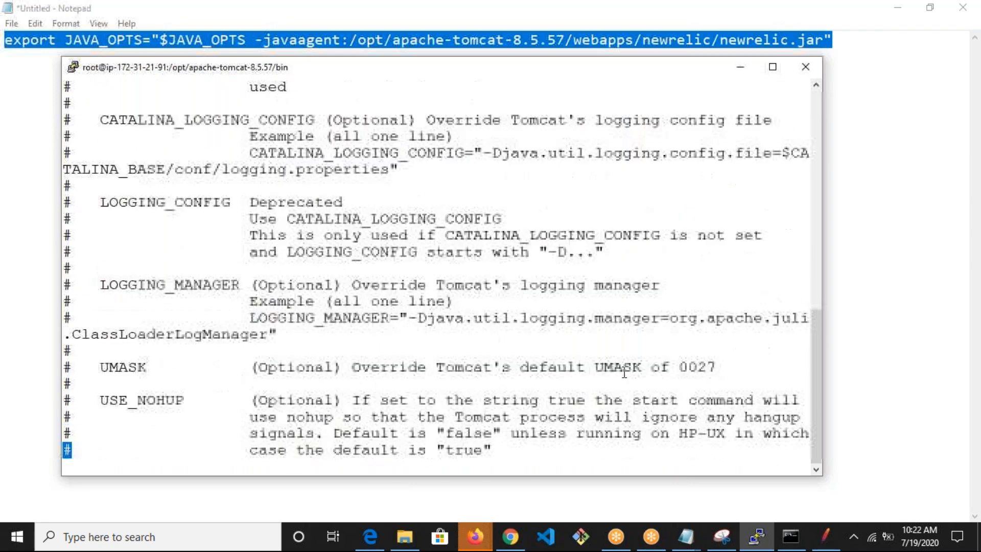
{"action": "key", "text": "Down"}
{"action": "key", "text": "Down"}
{"action": "key", "text": "Down"}
{"action": "key", "text": "Down"}
{"action": "key", "text": "Down"}
{"action": "key", "text": "Down"}
{"action": "key", "text": "Down"}
{"action": "key", "text": "Down"}
{"action": "key", "text": "Down"}
{"action": "key", "text": "Down"}
{"action": "key", "text": "Down"}
{"action": "key", "text": "Down"}
{"action": "key", "text": "Down"}
{"action": "key", "text": "Down"}
{"action": "key", "text": "Down"}
{"action": "key", "text": "Down"}
{"action": "key", "text": "Down"}
{"action": "key", "text": "Down"}
{"action": "key", "text": "Down"}
{"action": "key", "text": "Down"}
{"action": "key", "text": "Up"}
{"action": "key", "text": "Up"}
{"action": "key", "text": "Up"}
{"action": "key", "text": "Up"}
{"action": "key", "text": "Up"}
{"action": "key", "text": "Up"}
{"action": "key", "text": "Up"}
{"action": "key", "text": "Up"}
{"action": "key", "text": "Up"}
{"action": "key", "text": "Up"}
{"action": "key", "text": "Up"}
{"action": "key", "text": "Up"}
{"action": "key", "text": "Up"}
{"action": "key", "text": "Up"}
{"action": "key", "text": "Down"}
{"action": "key", "text": "Down"}
{"action": "key", "text": "Down"}
{"action": "key", "text": "Down"}
{"action": "key", "text": "Down"}
{"action": "key", "text": "Down"}
{"action": "key", "text": "Down"}
{"action": "key", "text": "Down"}
{"action": "key", "text": "Down"}
{"action": "key", "text": "Up"}
{"action": "key", "text": "Up"}
{"action": "key", "text": "Up"}
{"action": "key", "text": "Up"}
{"action": "key", "text": "Up"}
{"action": "key", "text": "Up"}
{"action": "key", "text": "Up"}
{"action": "key", "text": "Up"}
{"action": "key", "text": "Up"}
{"action": "key", "text": "Up"}
{"action": "key", "text": "Up"}
{"action": "key", "text": "Up"}
{"action": "key", "text": "i"}
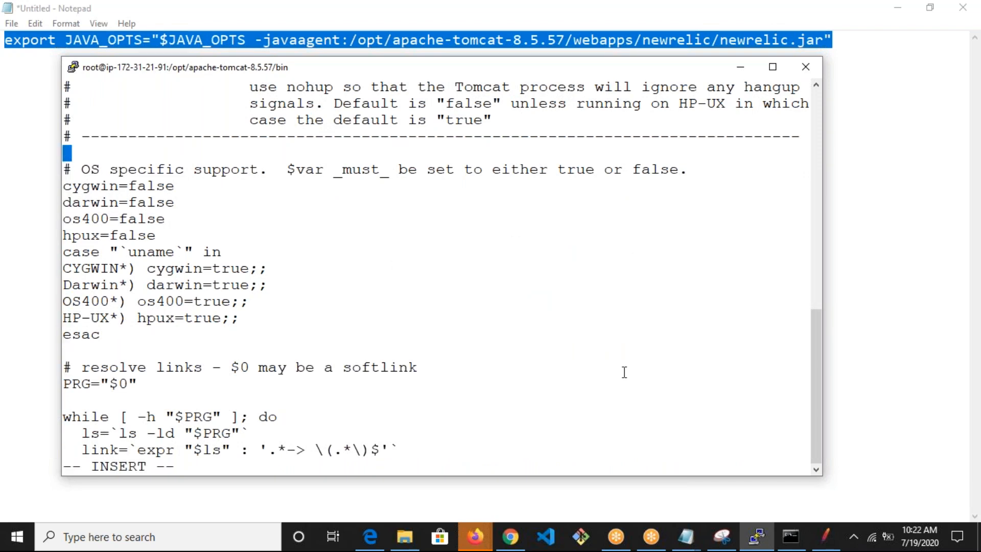
{"action": "right_click", "coordinate": [624, 372]}
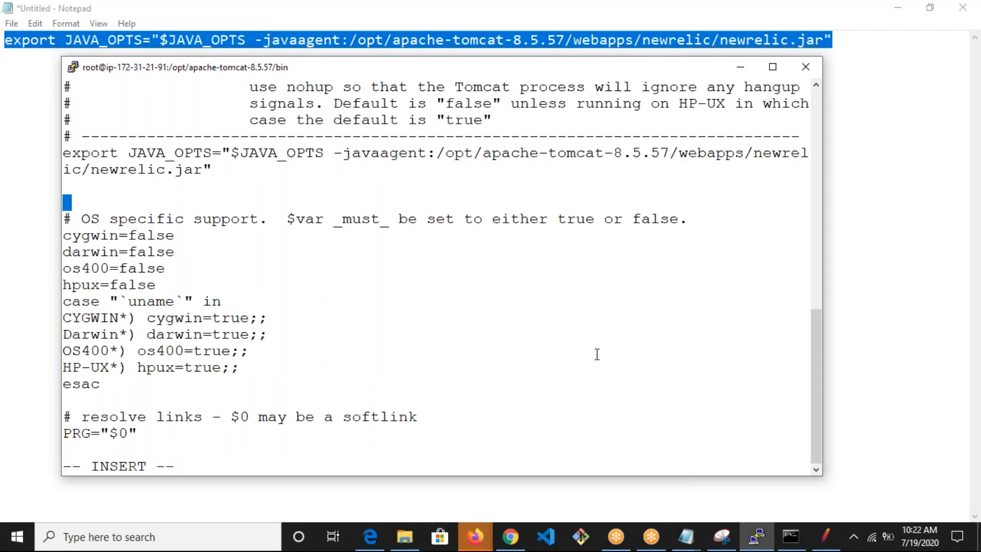
{"action": "key", "text": "Escape"}
{"action": "type", "text": ":wq"}
{"action": "key", "text": "Return"}
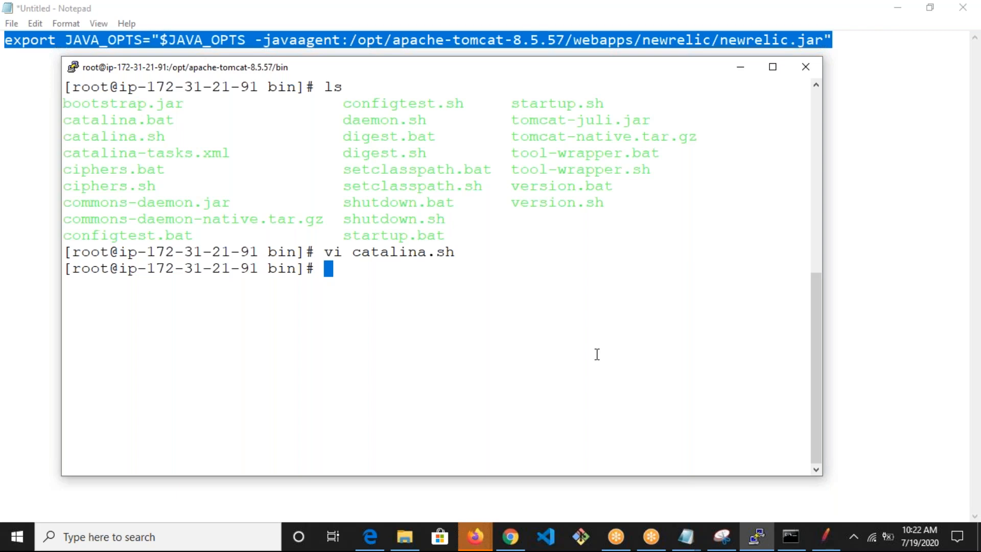
Step: List the bin directory and stop Tomcat by running ./shutdown.sh
{"action": "type", "text": "ls"}
{"action": "key", "text": "Return"}
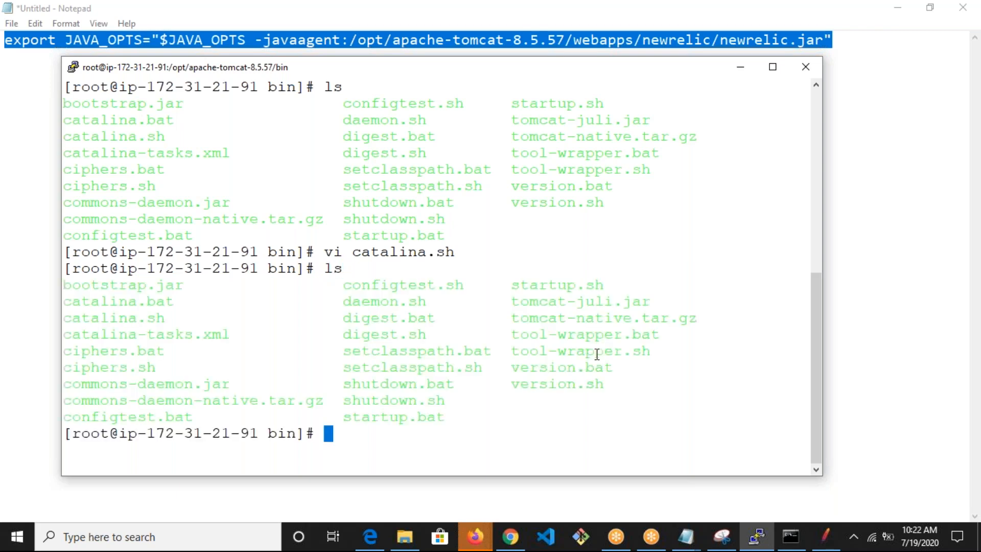
{"action": "double_click", "coordinate": [374, 415]}
{"action": "double_click", "coordinate": [374, 405]}
{"action": "key", "text": "super+c"}
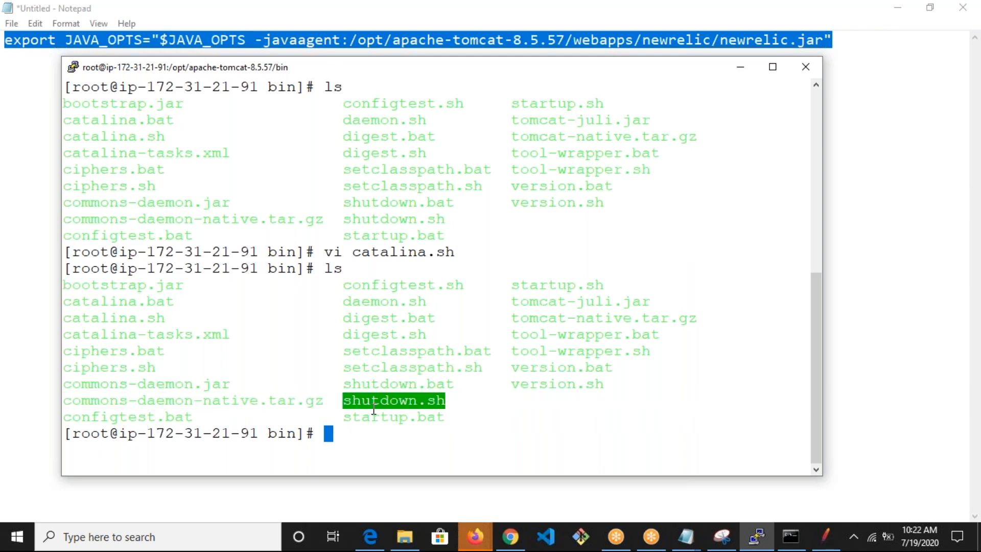
{"action": "type", "text": "./"}
{"action": "right_click", "coordinate": [373, 409]}
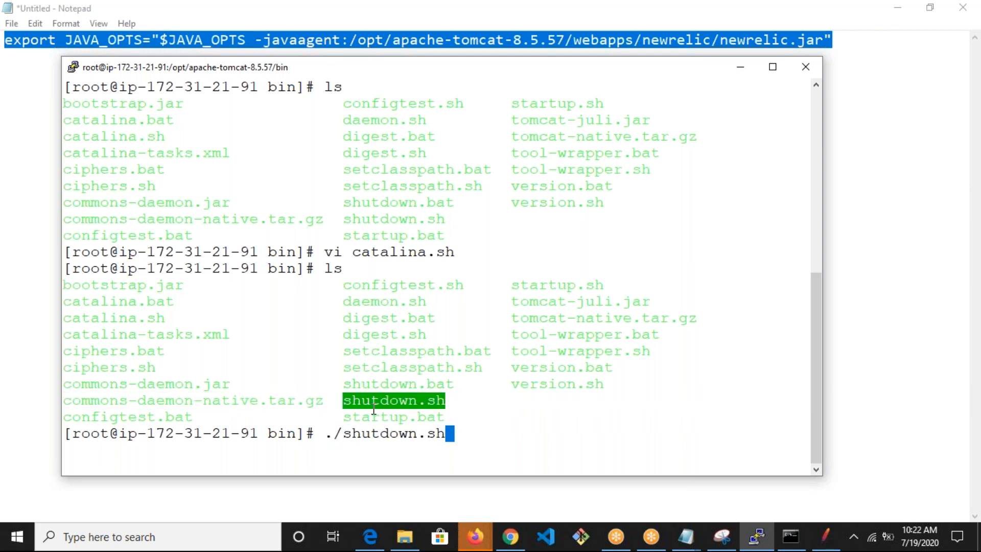
{"action": "key", "text": "Return"}
Step: Bring up the day1.txt notes in the browser, return to the terminal and examine the New Relic agent's messages in the shutdown output
{"action": "left_click", "coordinate": [511, 534]}
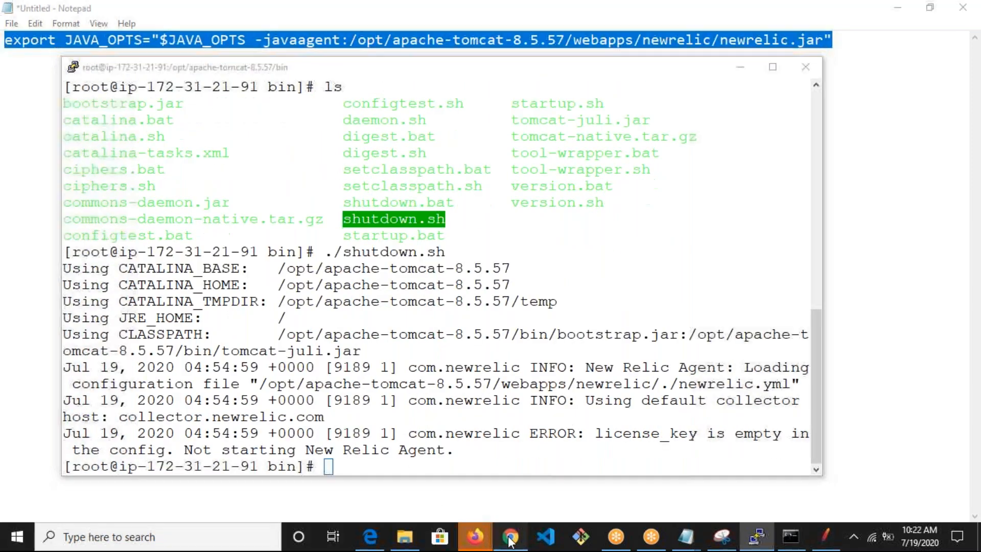
{"action": "key", "text": "alt+Tab"}
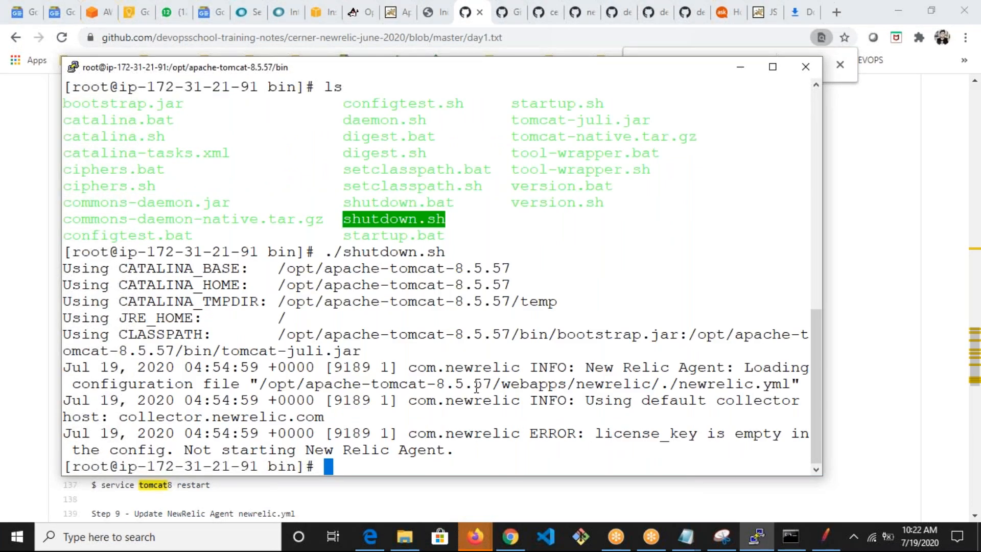
{"action": "left_click_drag", "start_coordinate": [548, 403], "coordinate": [608, 434]}
{"action": "triple_click", "coordinate": [572, 434]}
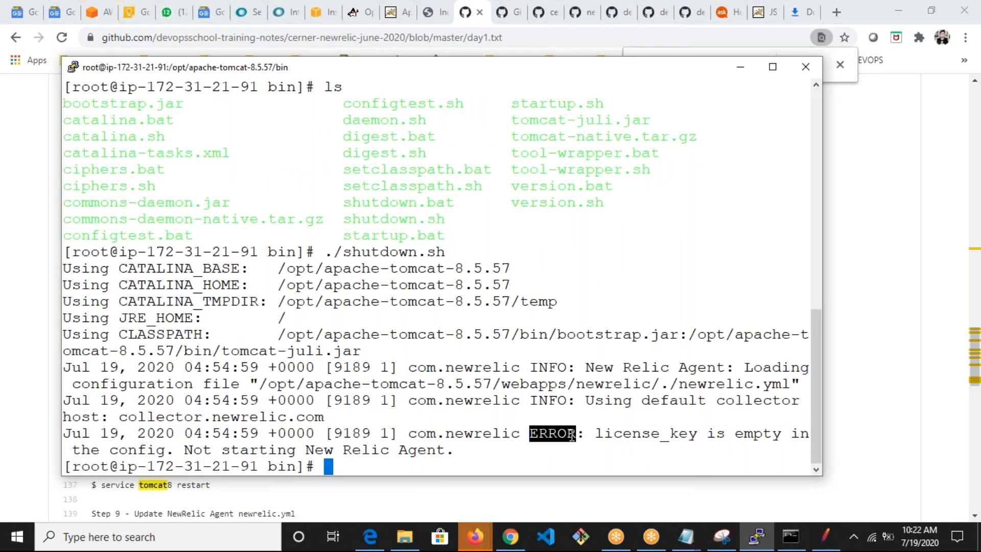
{"action": "left_click", "coordinate": [654, 430]}
{"action": "double_click", "coordinate": [218, 440]}
Step: Go up from bin to Tomcat's webapps/newrelic directory, listing the contents of each directory along the way
{"action": "type", "text": "cd .."}
{"action": "key", "text": "Return"}
{"action": "type", "text": "ls"}
{"action": "key", "text": "Return"}
{"action": "type", "text": "cd "}
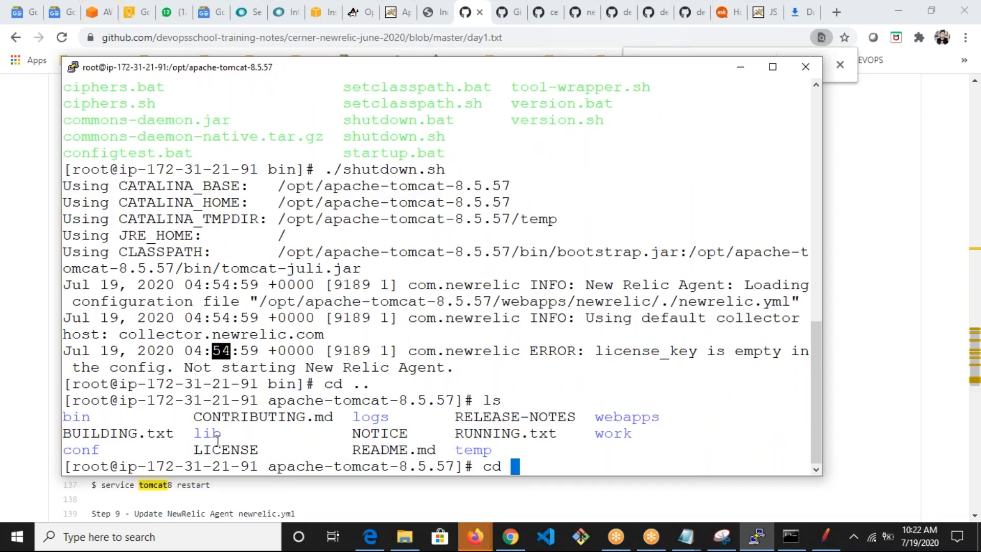
{"action": "type", "text": "webapps/"}
{"action": "key", "text": "Return"}
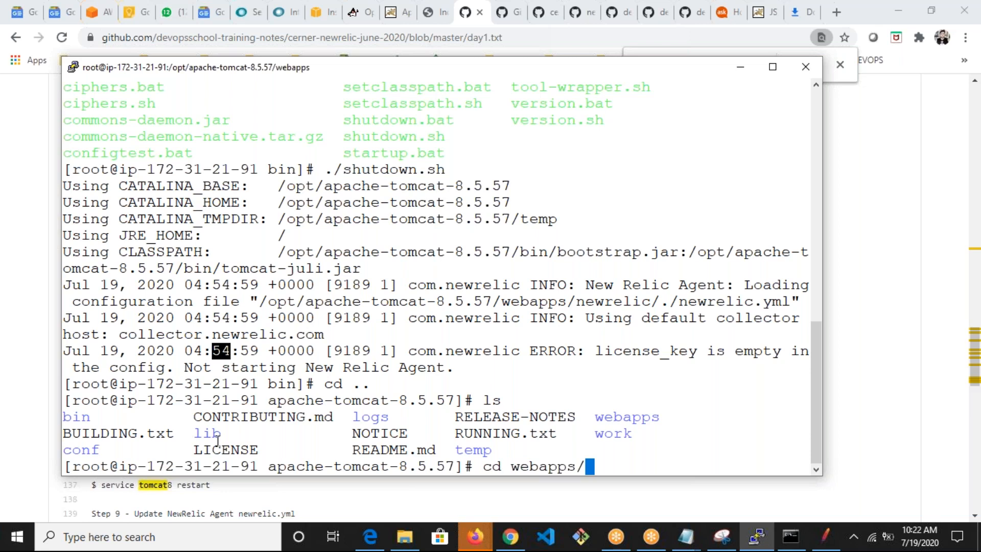
{"action": "type", "text": "ls"}
{"action": "key", "text": "Return"}
{"action": "type", "text": "cd newrelic/"}
{"action": "key", "text": "Return"}
{"action": "type", "text": "ls"}
{"action": "key", "text": "Return"}
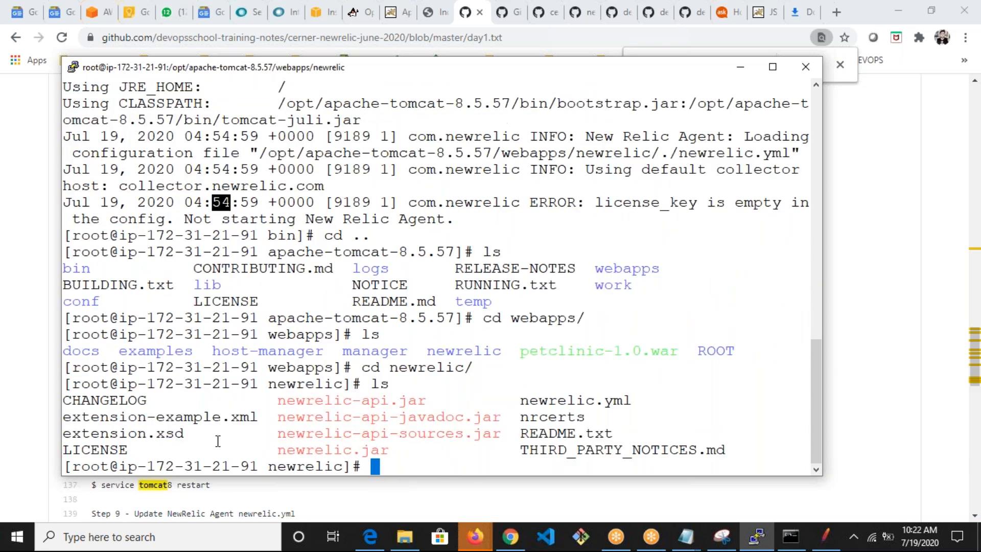
Step: Open newrelic.yml in vi
{"action": "type", "text": "vi"}
{"action": "double_click", "coordinate": [588, 401]}
{"action": "right_click", "coordinate": [671, 338]}
{"action": "key", "text": "Return"}
Step: Delete the placeholder text of the license_key setting, leaving only an empty pair of single quotes
{"action": "key", "text": "Down"}
{"action": "key", "text": "Down"}
{"action": "key", "text": "Down"}
{"action": "key", "text": "Down"}
{"action": "key", "text": "Down"}
{"action": "key", "text": "Down"}
{"action": "key", "text": "Down"}
{"action": "key", "text": "Down"}
{"action": "key", "text": "Down"}
{"action": "key", "text": "Down"}
{"action": "key", "text": "Up"}
{"action": "key", "text": "Up"}
{"action": "key", "text": "Up"}
{"action": "key", "text": "Up"}
{"action": "key", "text": "Down"}
{"action": "key", "text": "Down"}
{"action": "key", "text": "Down"}
{"action": "key", "text": "Down"}
{"action": "key", "text": "Down"}
{"action": "key", "text": "Down"}
{"action": "key", "text": "Down"}
{"action": "key", "text": "Down"}
{"action": "key", "text": "Down"}
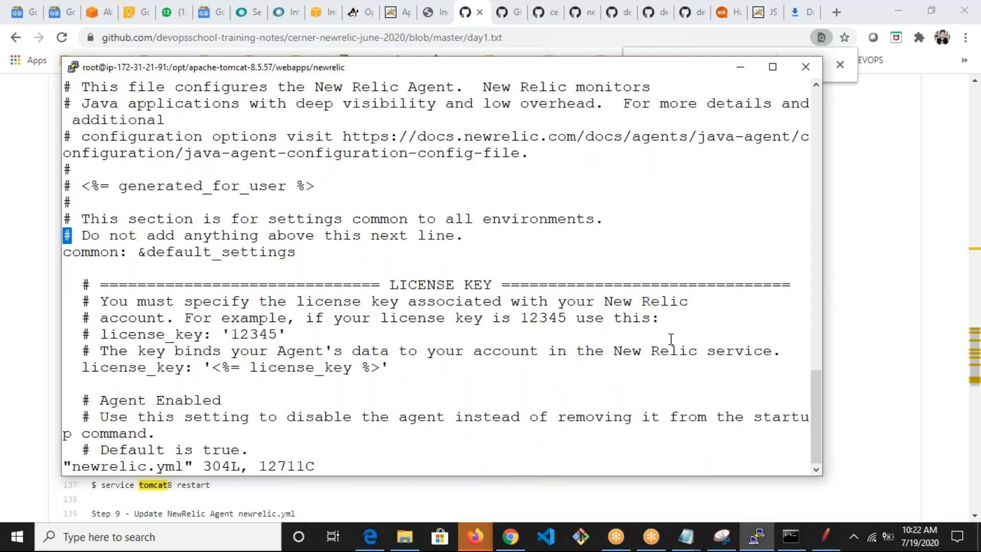
{"action": "key", "text": "End"}
{"action": "key", "text": "i"}
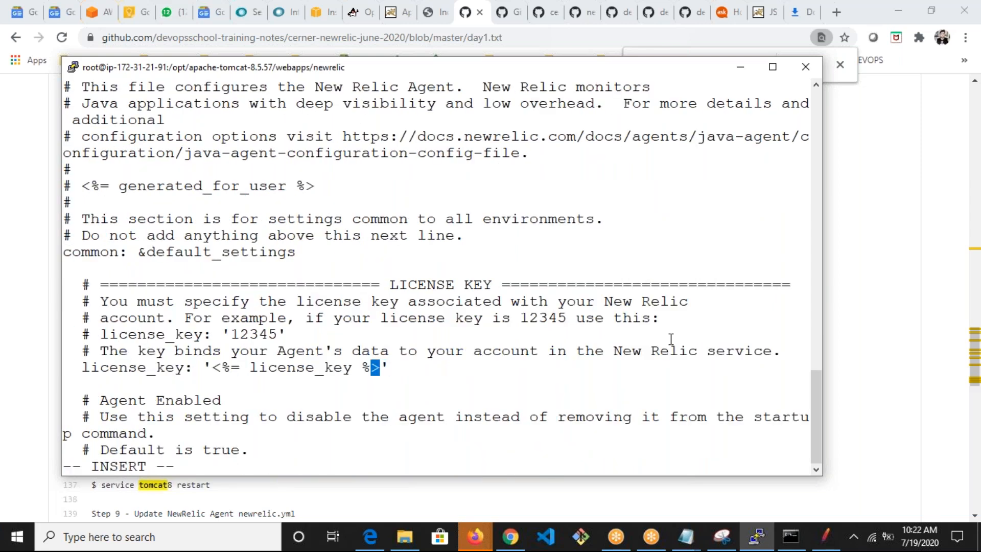
{"action": "key", "text": "BackSpace"}
{"action": "key", "text": "BackSpace"}
{"action": "key", "text": "BackSpace"}
{"action": "key", "text": "BackSpace"}
{"action": "key", "text": "BackSpace"}
{"action": "key", "text": "BackSpace"}
{"action": "key", "text": "BackSpace"}
{"action": "key", "text": "BackSpace"}
{"action": "key", "text": "BackSpace"}
{"action": "key", "text": "BackSpace"}
{"action": "key", "text": "BackSpace"}
{"action": "key", "text": "BackSpace"}
{"action": "key", "text": "BackSpace"}
{"action": "key", "text": "BackSpace"}
{"action": "key", "text": "BackSpace"}
{"action": "key", "text": "BackSpace"}
{"action": "key", "text": "BackSpace"}
{"action": "key", "text": "BackSpace"}
{"action": "key", "text": "BackSpace"}
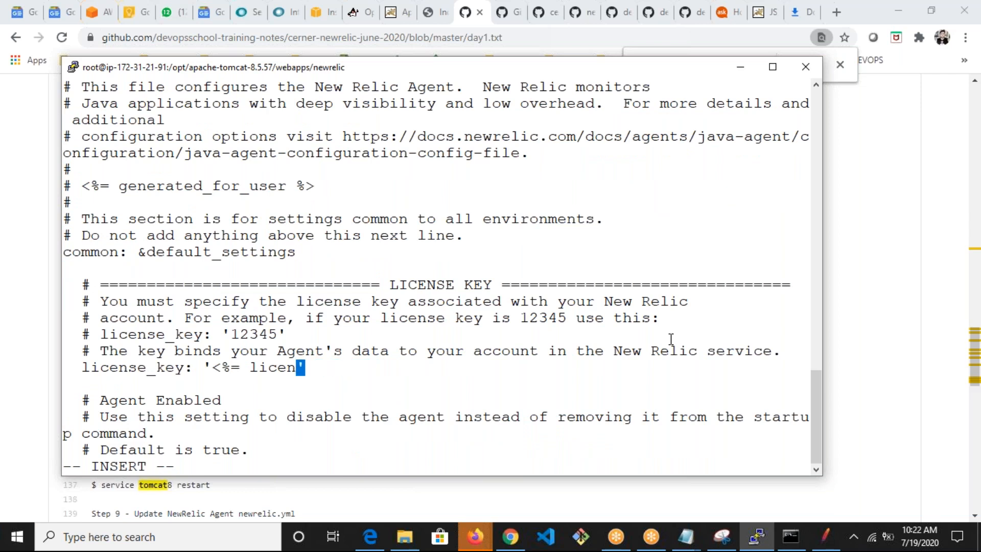
{"action": "type", "text": "'"}
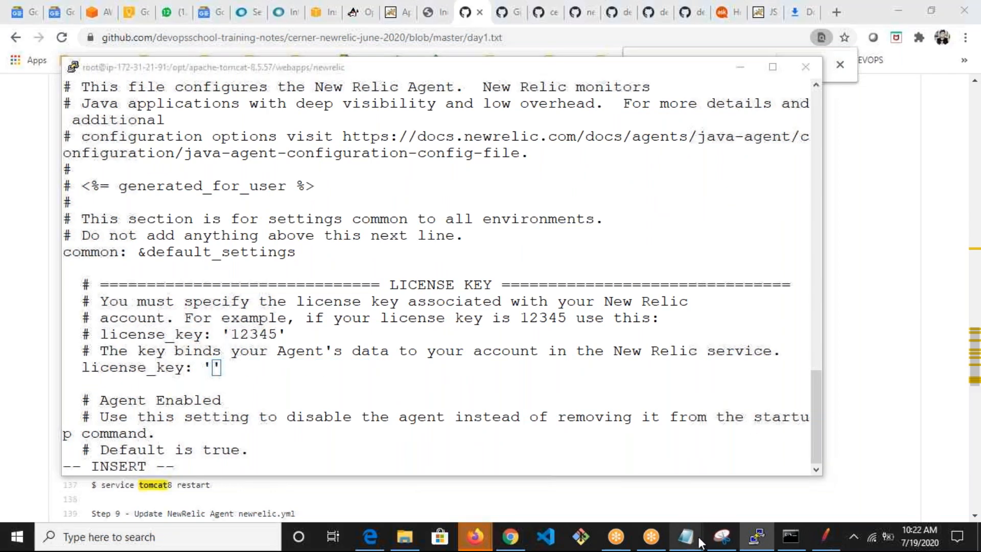
Step: Copy the New Relic license key from the Notepad notes and paste it between the quotes of license_key in newrelic.yml
{"action": "mouse_move", "coordinate": [685, 536]}
{"action": "left_click", "coordinate": [516, 476]}
{"action": "double_click", "coordinate": [6, 436]}
{"action": "key", "text": "super+c"}
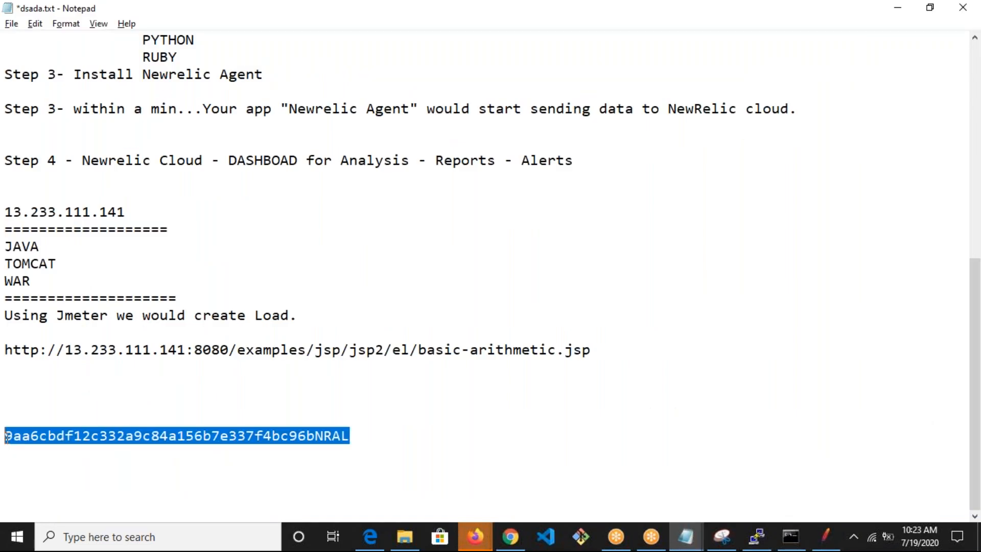
{"action": "key", "text": "alt+Tab"}
{"action": "right_click", "coordinate": [426, 326]}
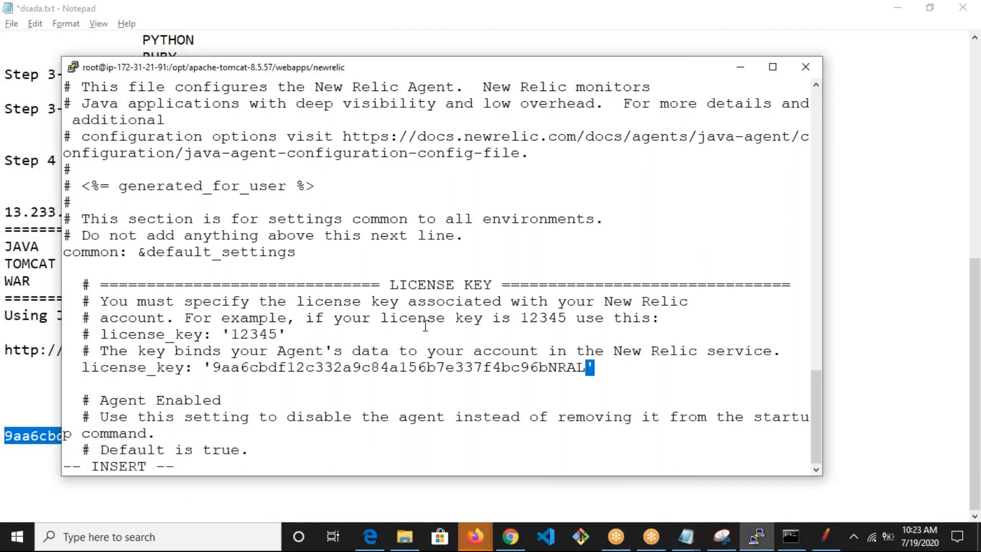
{"action": "key", "text": "Escape"}
Step: Set app_name to July in newrelic.yml, then save the file and quit vi
{"action": "key", "text": "Down"}
{"action": "key", "text": "Down"}
{"action": "key", "text": "Down"}
{"action": "key", "text": "Down"}
{"action": "key", "text": "Down"}
{"action": "key", "text": "Down"}
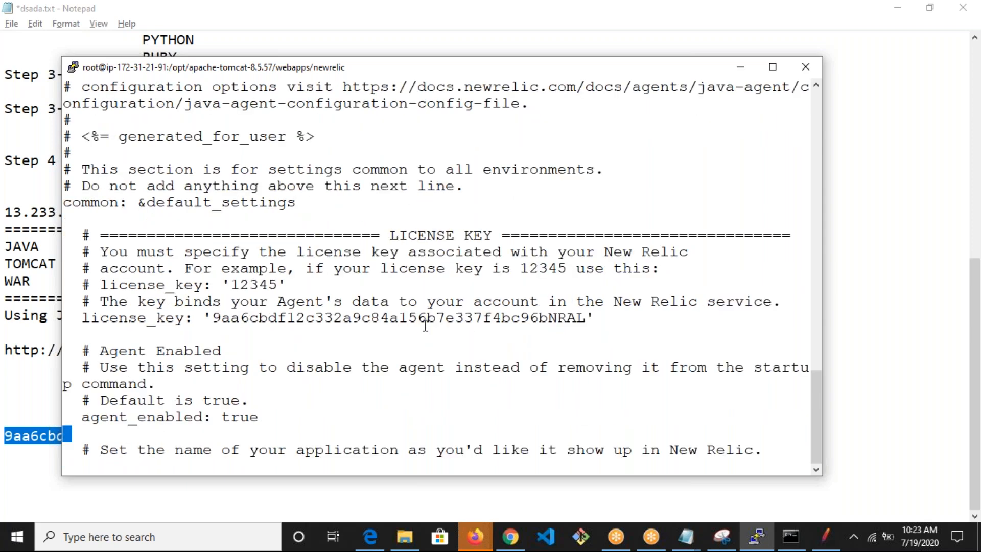
{"action": "key", "text": "Down"}
{"action": "key", "text": "Down"}
{"action": "key", "text": "Down"}
{"action": "key", "text": "Down"}
{"action": "key", "text": "Down"}
{"action": "key", "text": "Down"}
{"action": "key", "text": "Down"}
{"action": "key", "text": "Down"}
{"action": "key", "text": "Down"}
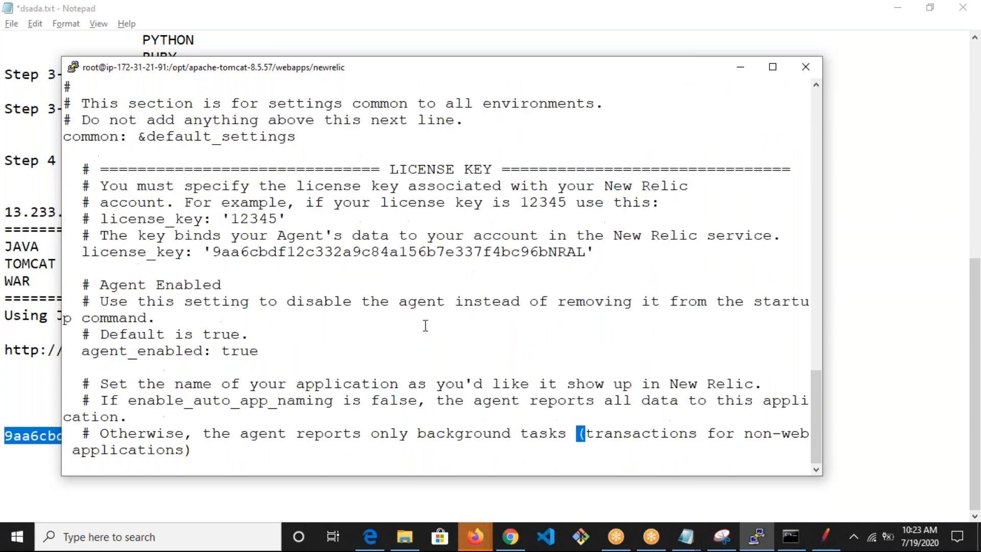
{"action": "key", "text": "Down"}
{"action": "key", "text": "Down"}
{"action": "key", "text": "Up"}
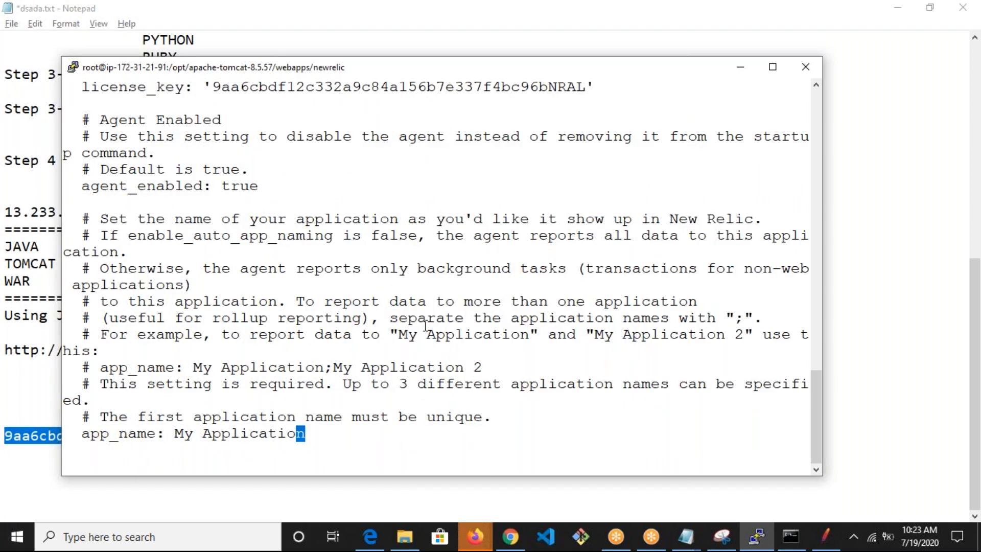
{"action": "key", "text": "a"}
{"action": "key", "text": "BackSpace"}
{"action": "key", "text": "BackSpace"}
{"action": "key", "text": "BackSpace"}
{"action": "key", "text": "BackSpace"}
{"action": "key", "text": "BackSpace"}
{"action": "key", "text": "BackSpace"}
{"action": "key", "text": "BackSpace"}
{"action": "key", "text": "BackSpace"}
{"action": "key", "text": "BackSpace"}
{"action": "key", "text": "BackSpace"}
{"action": "key", "text": "BackSpace"}
{"action": "key", "text": "BackSpace"}
{"action": "key", "text": "BackSpace"}
{"action": "key", "text": "BackSpace"}
{"action": "type", "text": "July"}
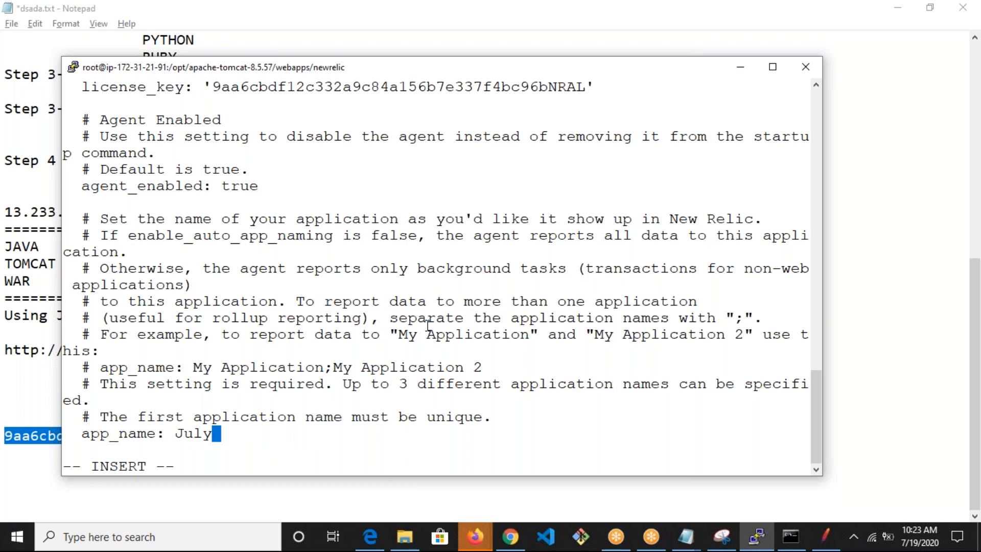
{"action": "key", "text": "Escape"}
{"action": "type", "text": ":wq"}
{"action": "key", "text": "Return"}
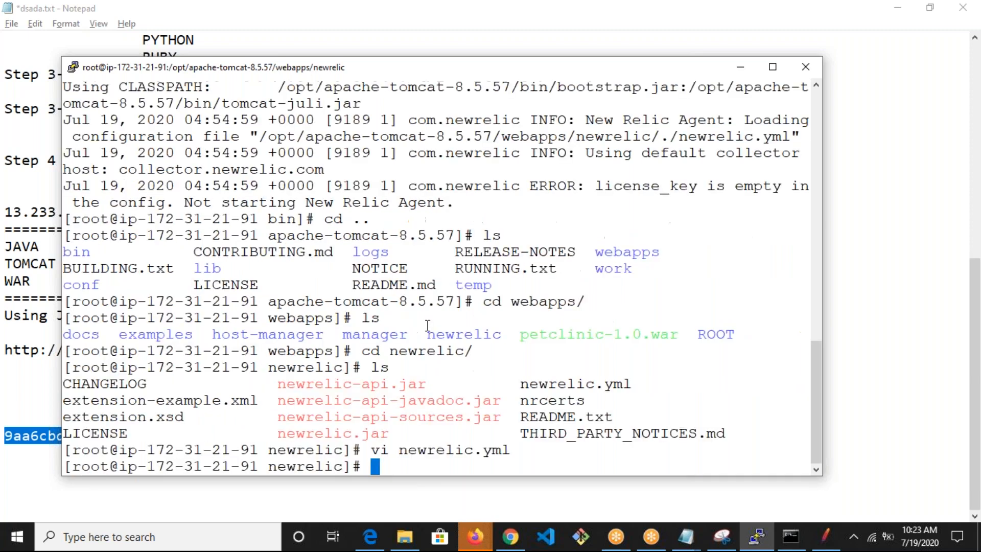
Step: Return to Tomcat's bin directory by way of webapps and the Tomcat root, and list its scripts
{"action": "type", "text": "cd .."}
{"action": "key", "text": "Return"}
{"action": "type", "text": "ls"}
{"action": "key", "text": "Return"}
{"action": "type", "text": "cd .."}
{"action": "key", "text": "Return"}
{"action": "type", "text": "ls"}
{"action": "key", "text": "Return"}
{"action": "type", "text": "cd "}
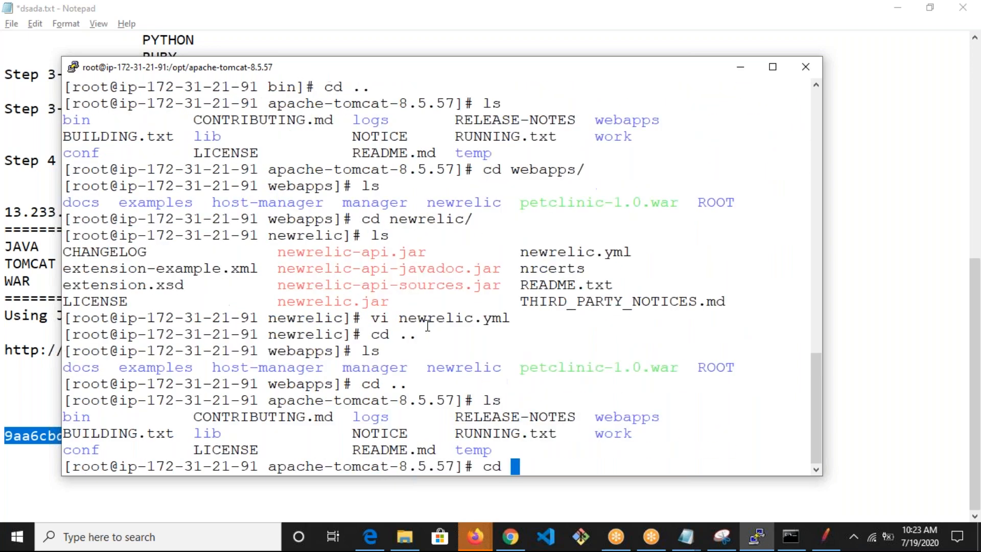
{"action": "type", "text": "bi"}
{"action": "key", "text": "Tab"}
{"action": "key", "text": "Return"}
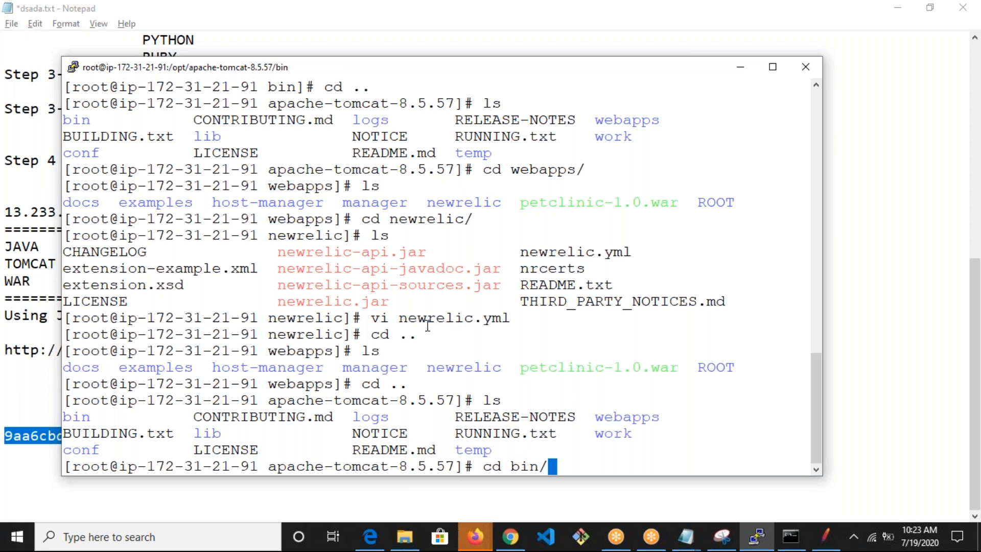
{"action": "type", "text": "ls"}
{"action": "key", "text": "Return"}
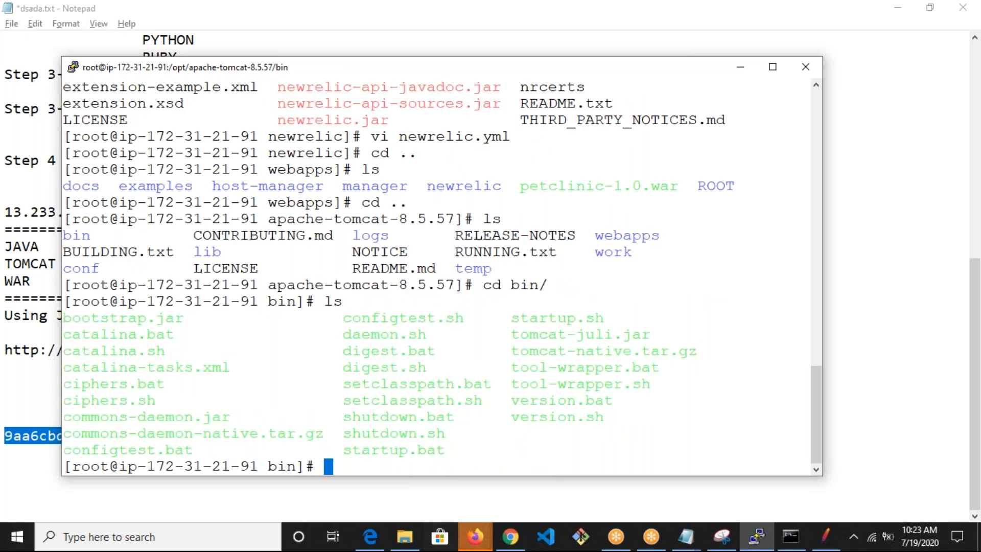
Step: Start Tomcat by running ./startup.sh
{"action": "double_click", "coordinate": [577, 319]}
{"action": "key", "text": "super+c"}
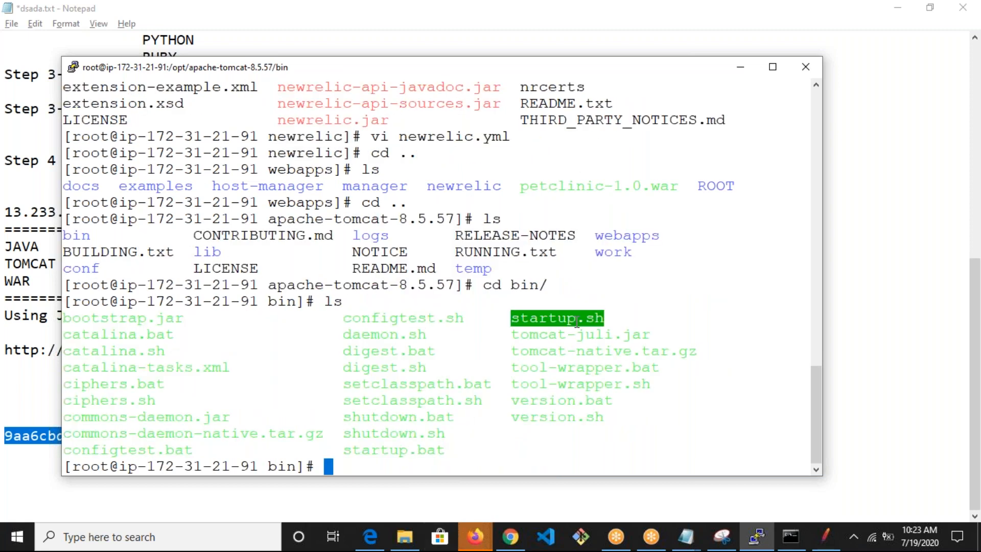
{"action": "type", "text": "./"}
{"action": "right_click", "coordinate": [577, 321]}
{"action": "key", "text": "Return"}
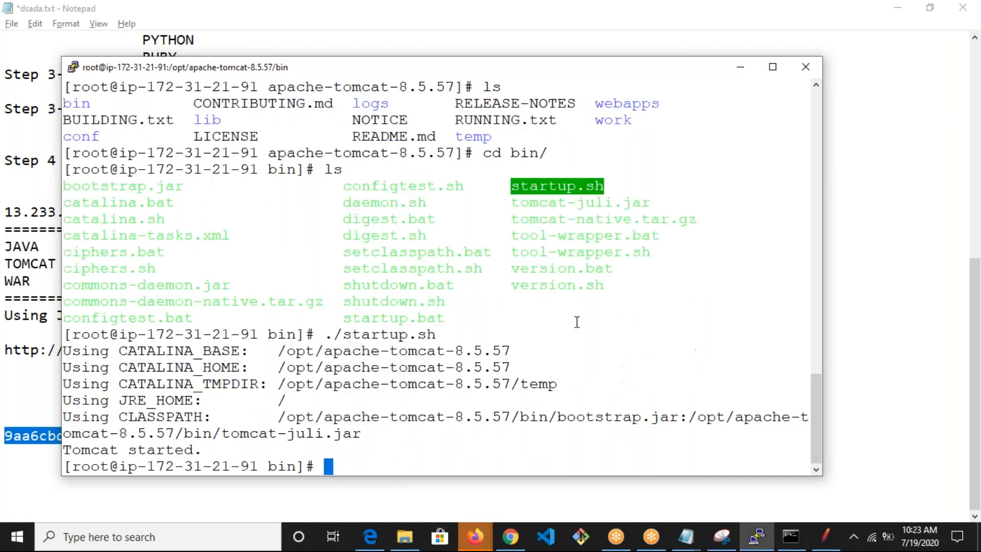
Step: Clear the terminal and run ps -eaf | grep new to check the Java process for the newrelic.jar agent argument
{"action": "type", "text": "clear"}
{"action": "key", "text": "Return"}
{"action": "type", "text": "p"}
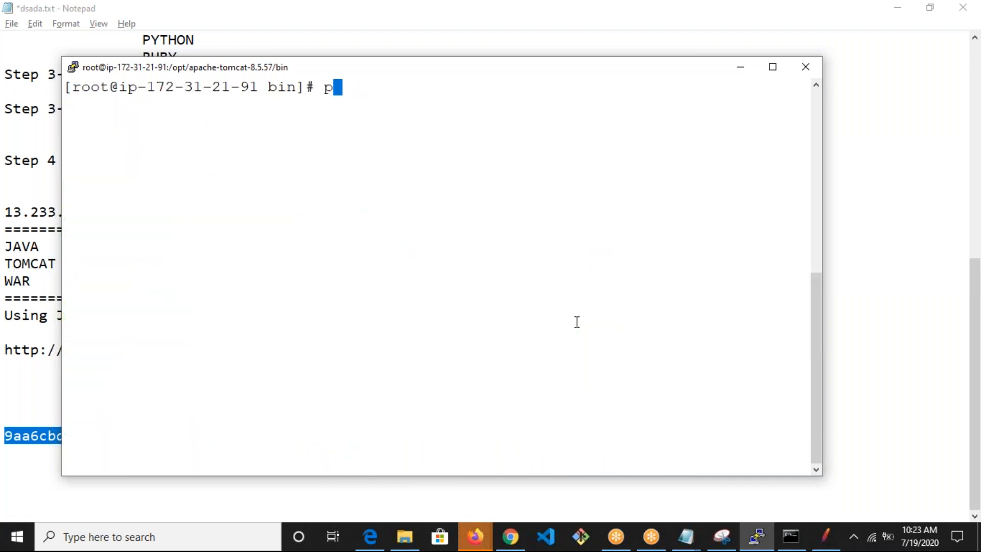
{"action": "type", "text": "s -eaf | grep new"}
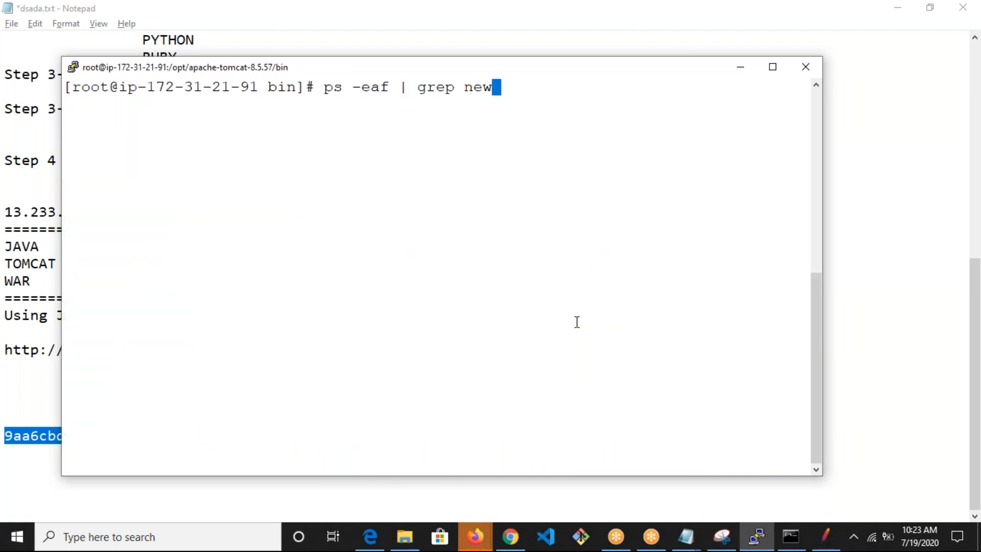
{"action": "key", "text": "Return"}
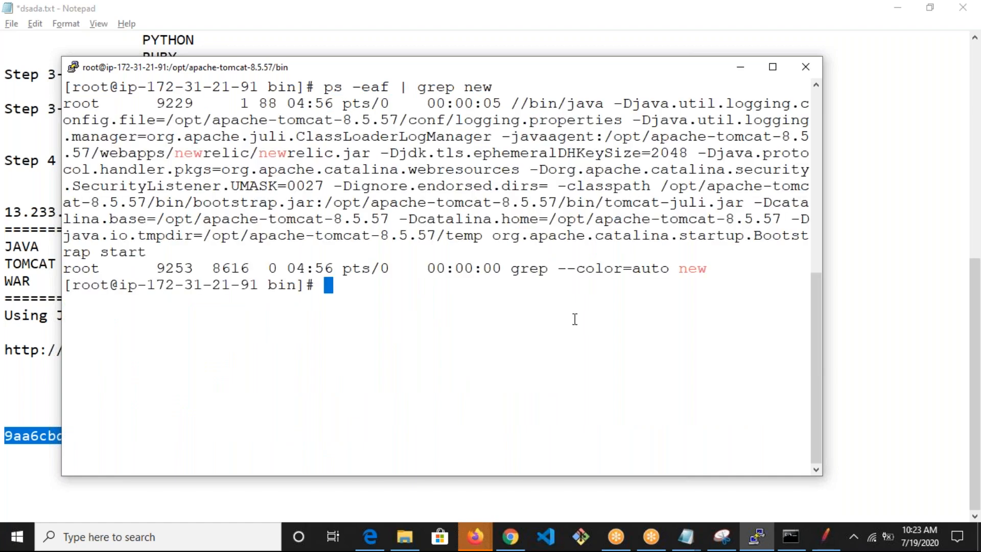
{"action": "left_click_drag", "start_coordinate": [361, 153], "coordinate": [185, 153]}
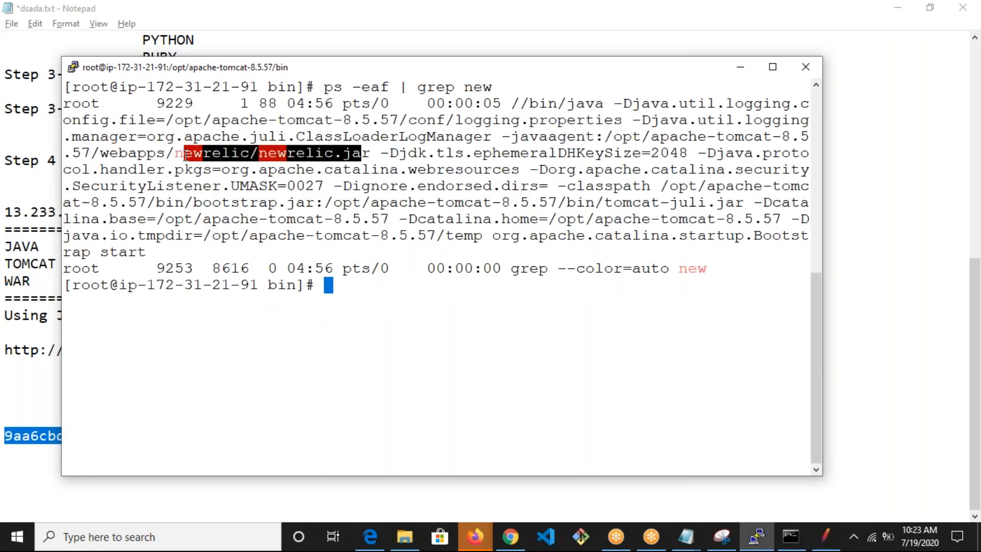
Step: Switch to Apache JMeter, clear the old View Results Tree samples and run the 19july test plan again
{"action": "left_click", "coordinate": [511, 535]}
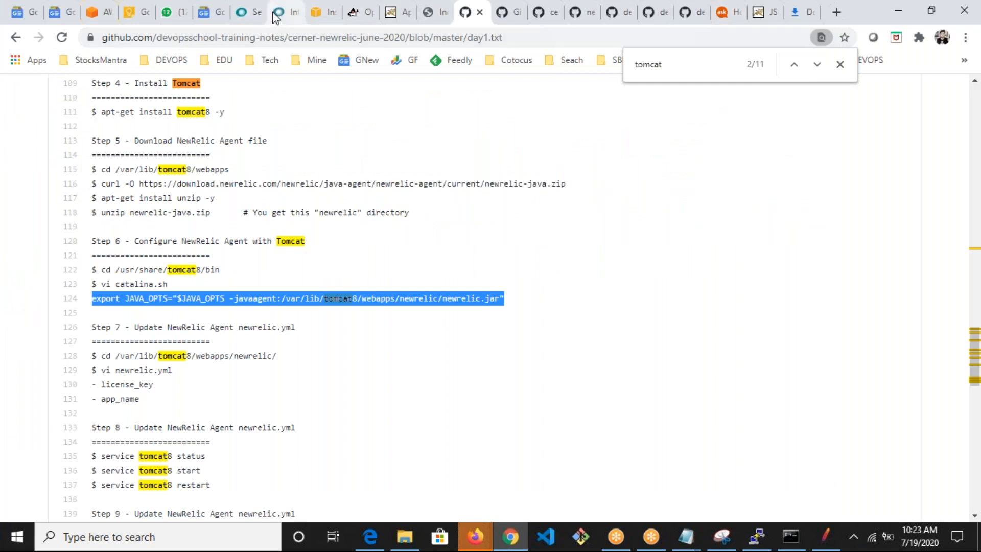
{"action": "left_click", "coordinate": [825, 537]}
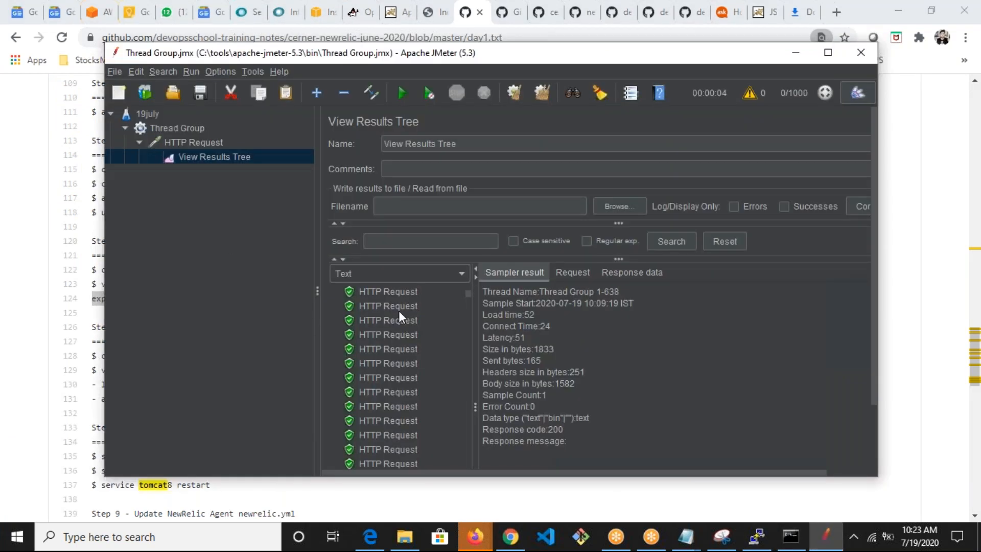
{"action": "left_click", "coordinate": [396, 303]}
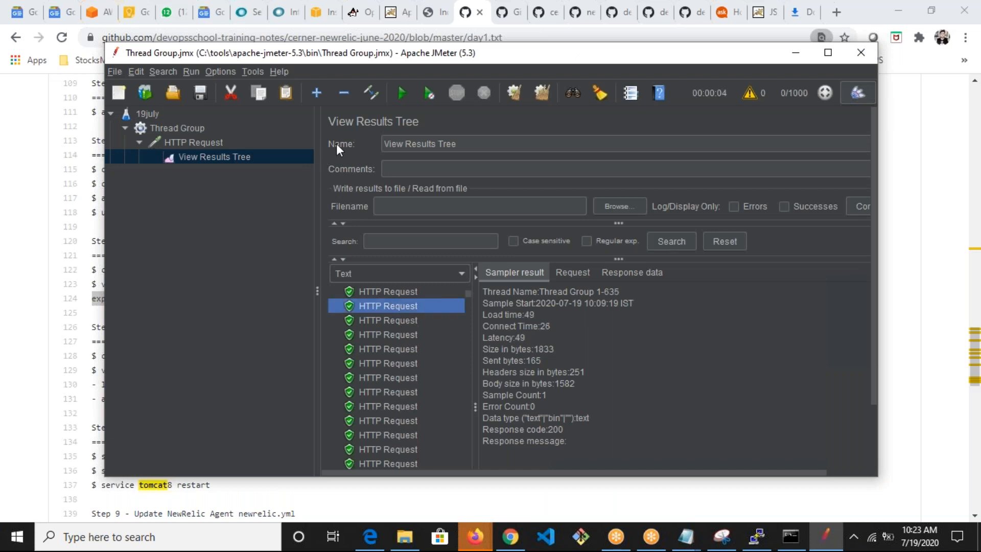
{"action": "right_click", "coordinate": [207, 157]}
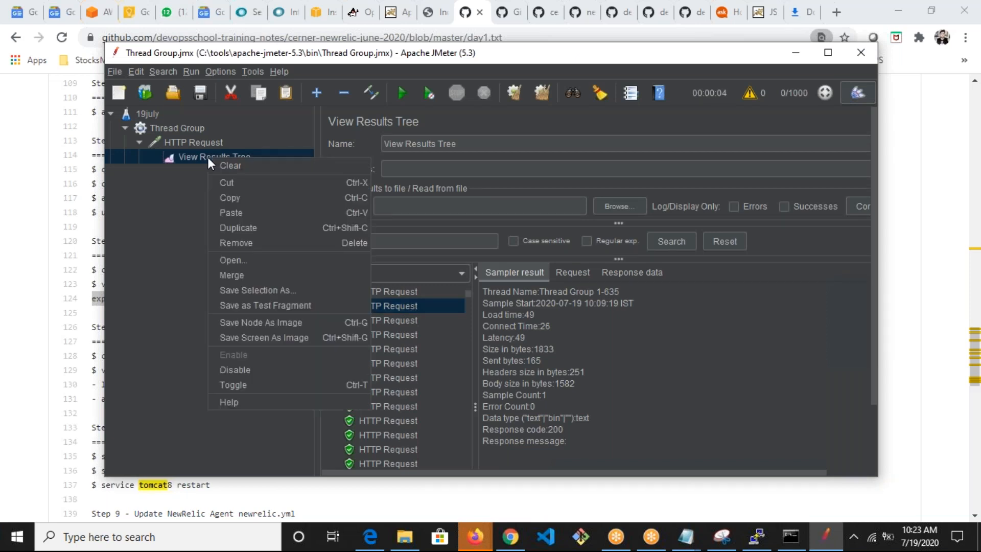
{"action": "left_click", "coordinate": [240, 166]}
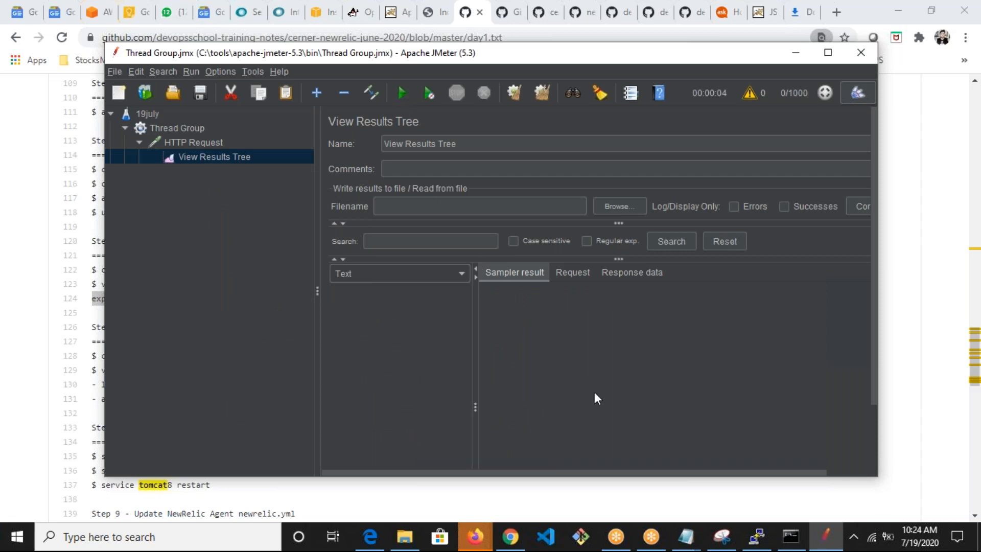
{"action": "key", "text": "ctrl+r"}
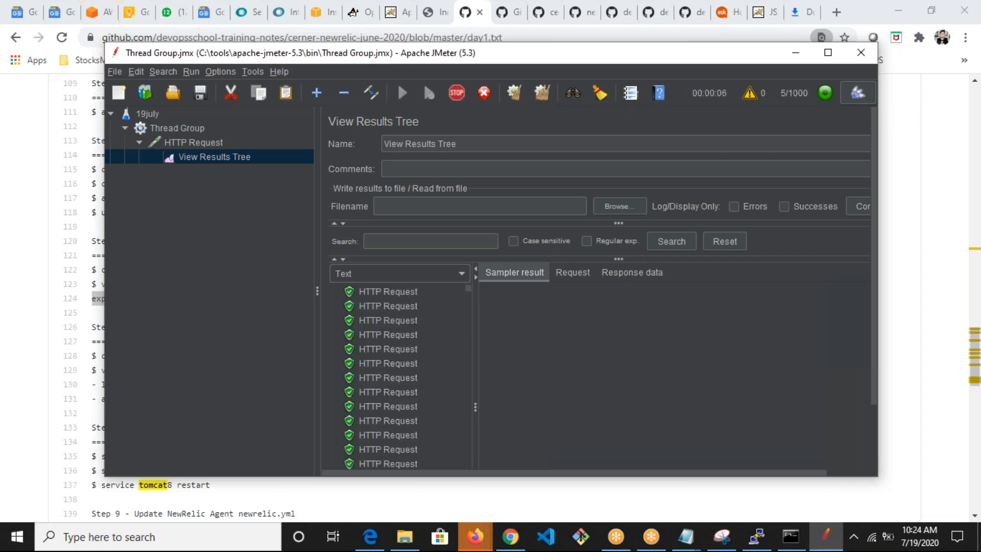
Step: Switch to the New Relic APM setup page in Chrome and open the dashboard for the detected active applications
{"action": "left_click", "coordinate": [278, 11]}
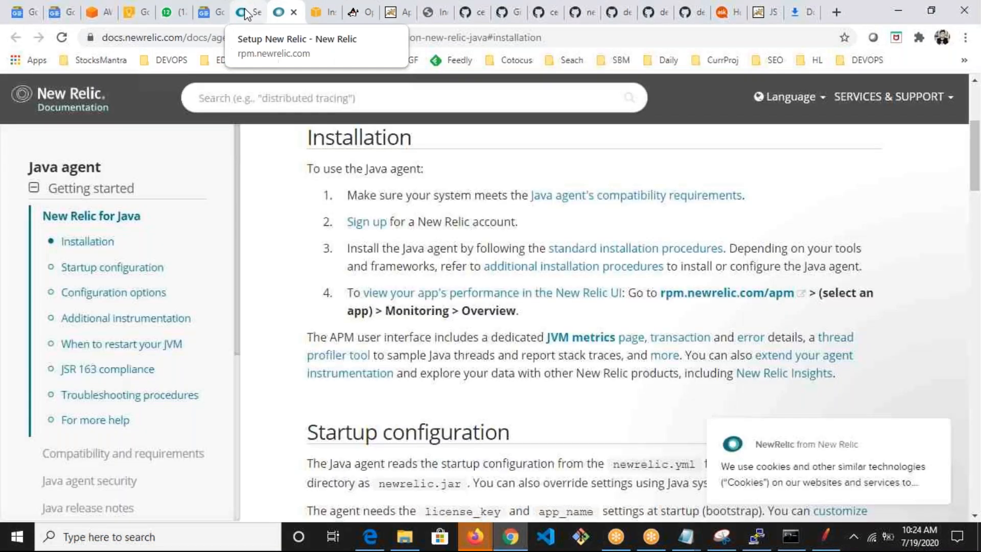
{"action": "left_click", "coordinate": [245, 13]}
{"action": "scroll", "coordinate": [230, 372], "scroll_direction": "down", "scroll_amount": 10}
{"action": "scroll", "coordinate": [212, 327], "scroll_direction": "up", "scroll_amount": 2}
{"action": "left_click", "coordinate": [177, 147]}
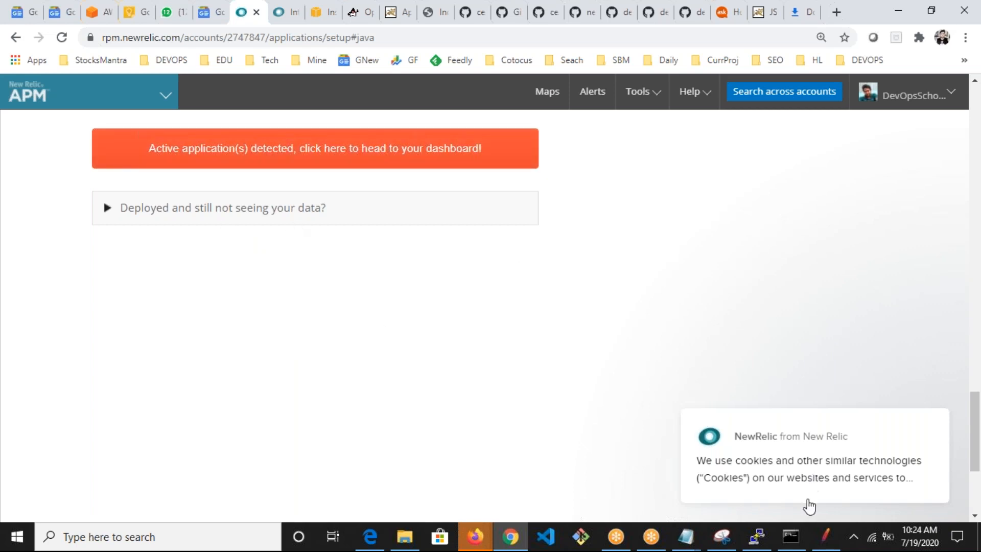
{"action": "key", "text": "alt+Tab"}
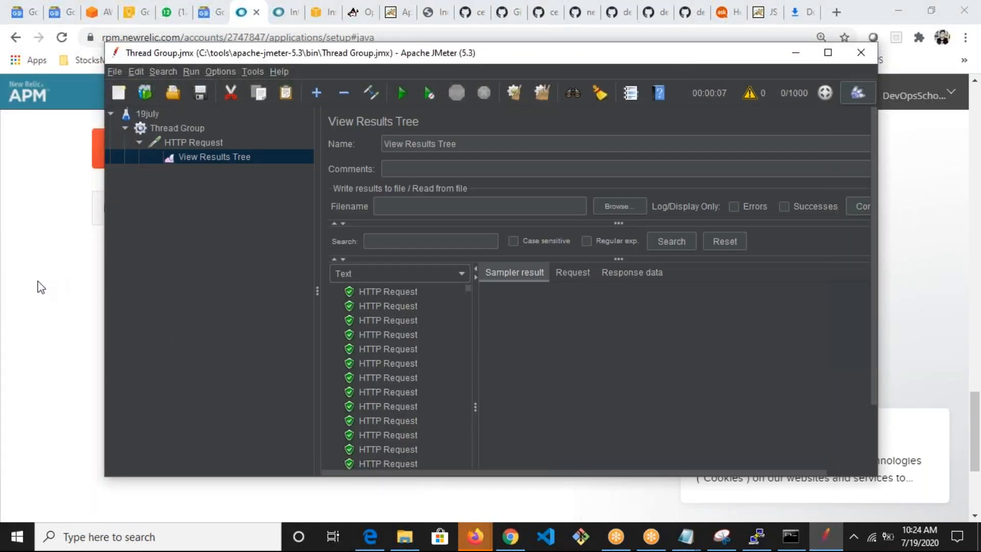
{"action": "key", "text": "alt+Tab"}
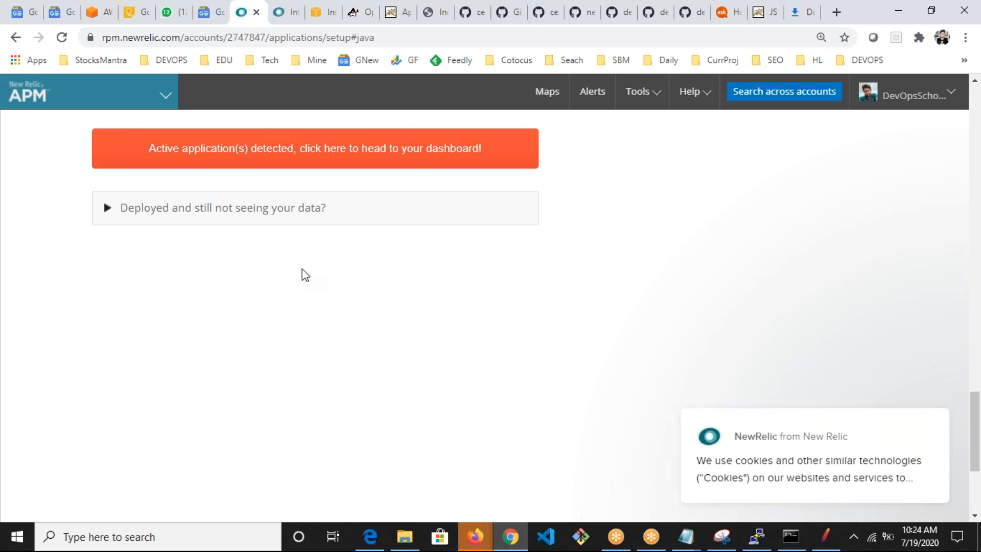
{"action": "scroll", "coordinate": [302, 269], "scroll_direction": "up", "scroll_amount": 4}
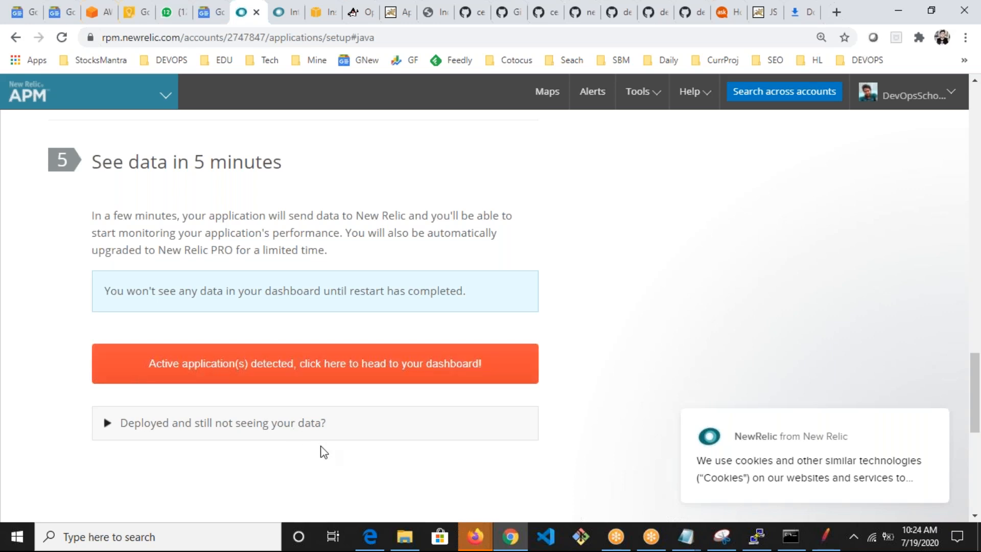
{"action": "left_click", "coordinate": [309, 366]}
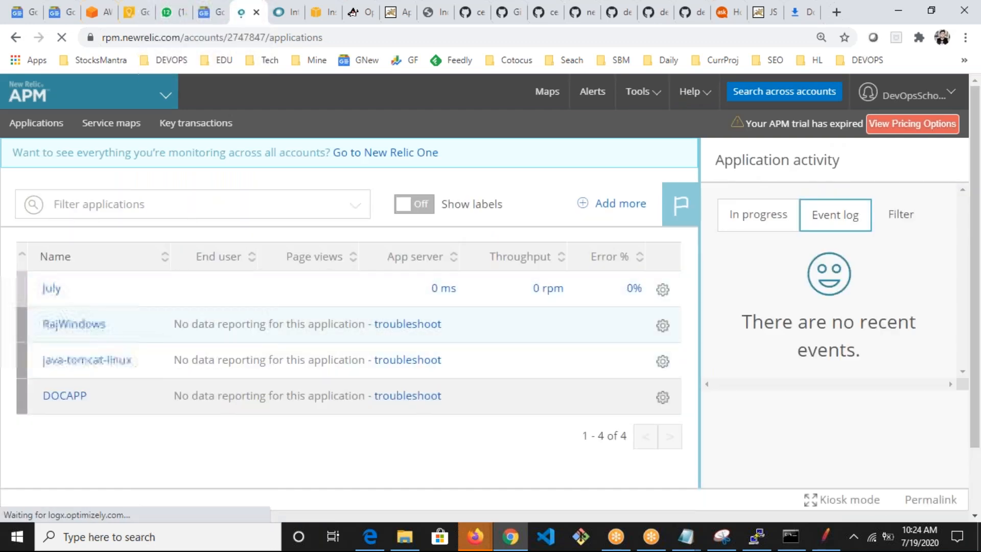
Step: Open the July application's overview page from the applications list and reduce the browser page zoom
{"action": "left_click", "coordinate": [57, 291]}
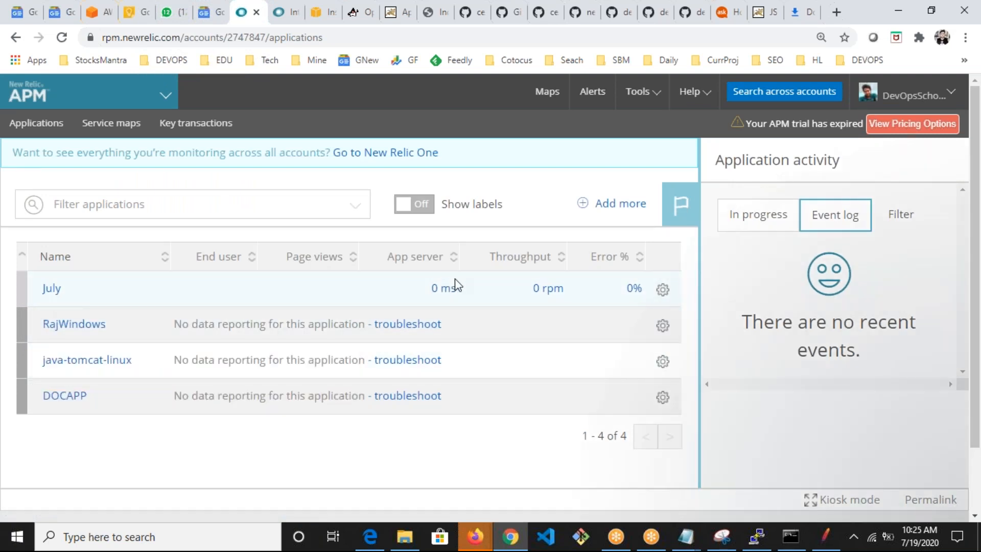
{"action": "left_click", "coordinate": [52, 290]}
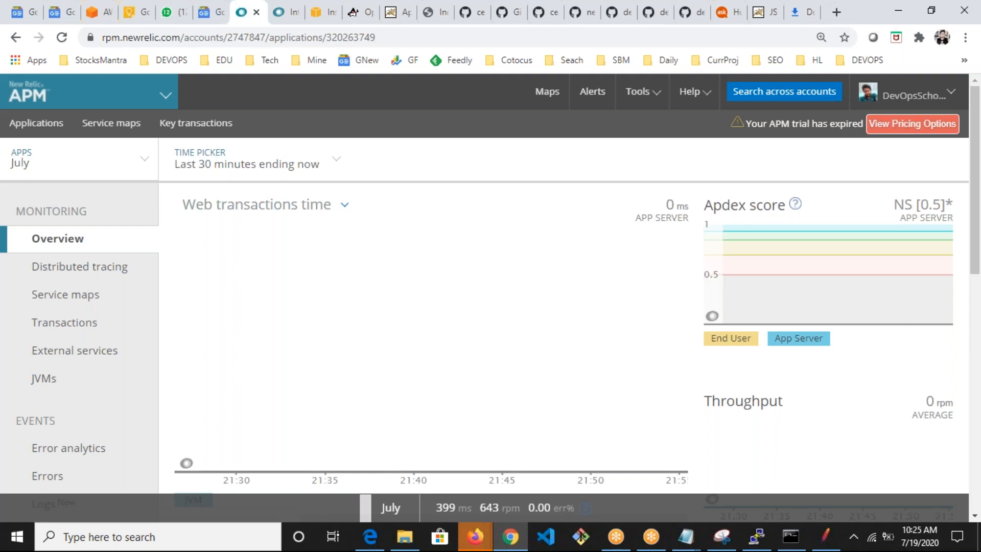
{"action": "scroll", "coordinate": [519, 285], "scroll_direction": "down", "scroll_amount": 4}
{"action": "scroll", "coordinate": [528, 278], "scroll_direction": "up", "scroll_amount": 4}
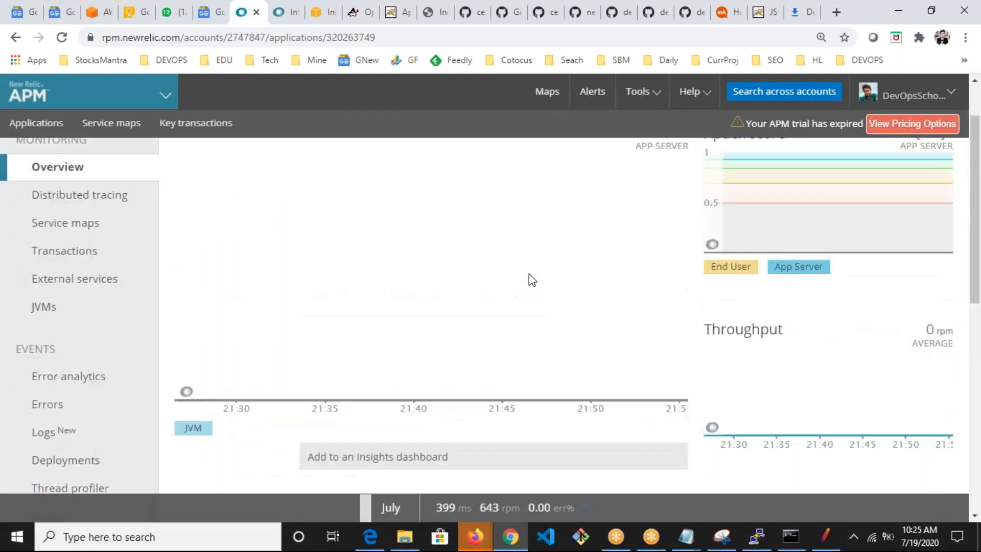
{"action": "scroll", "coordinate": [512, 276], "scroll_direction": "up", "scroll_amount": 1}
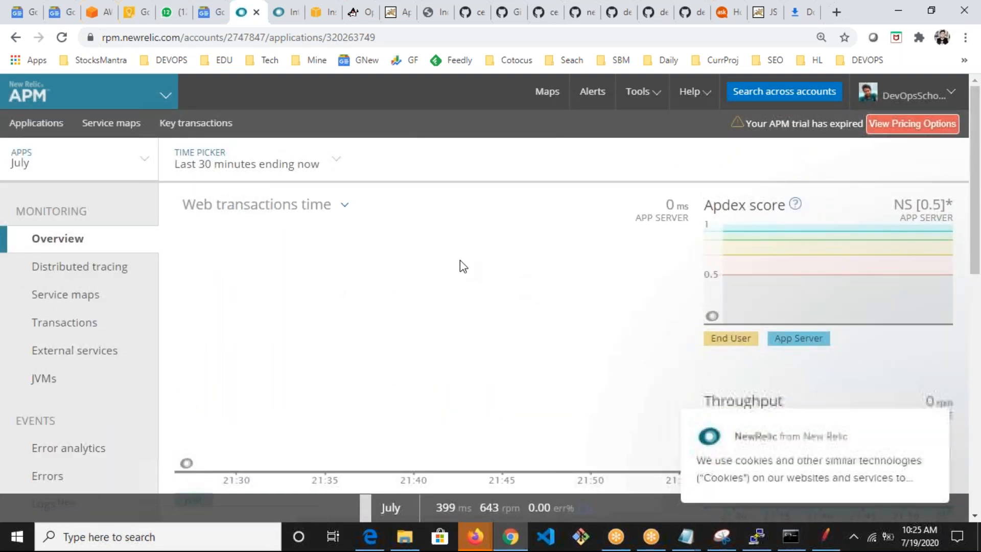
{"action": "key", "text": "ctrl+minus"}
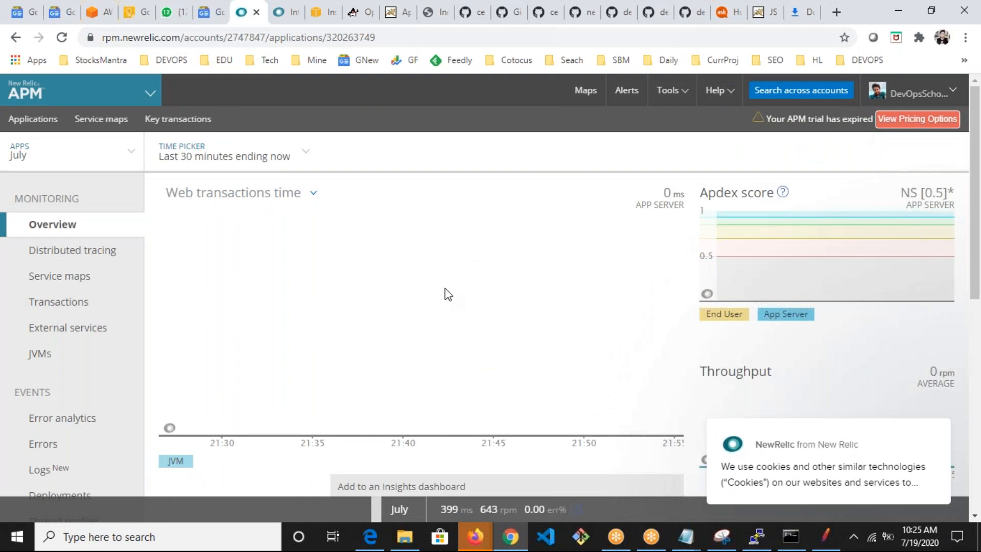
Step: Check the time range selector and examine the charts and transactions on the July overview page
{"action": "left_click", "coordinate": [250, 158]}
{"action": "left_click", "coordinate": [745, 148]}
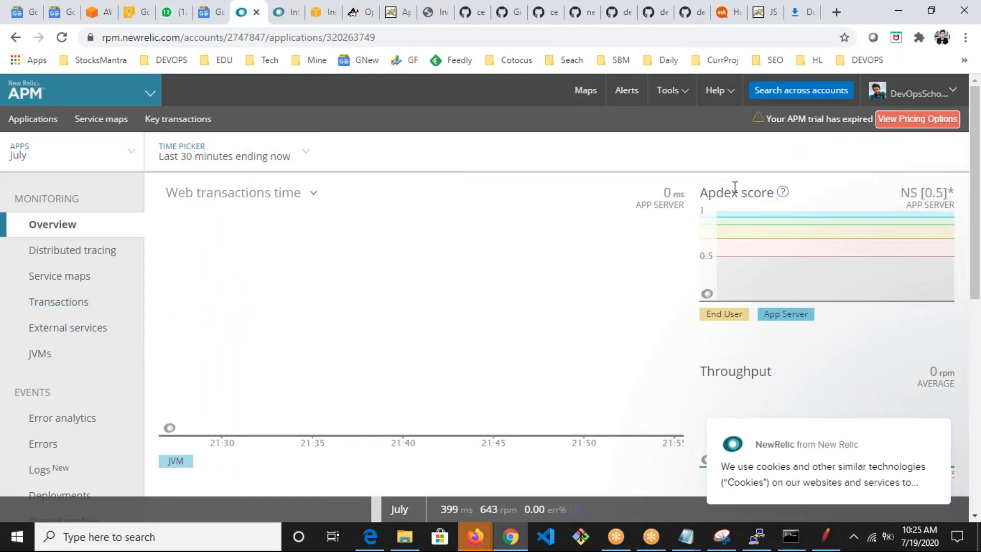
{"action": "scroll", "coordinate": [765, 262], "scroll_direction": "down", "scroll_amount": 3}
{"action": "scroll", "coordinate": [215, 398], "scroll_direction": "down", "scroll_amount": 1}
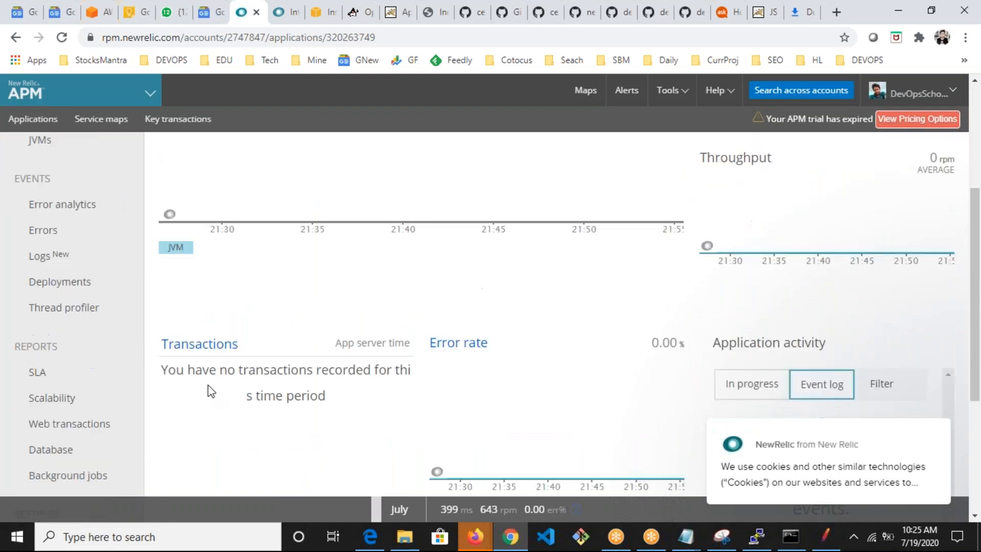
{"action": "scroll", "coordinate": [409, 328], "scroll_direction": "up", "scroll_amount": 5}
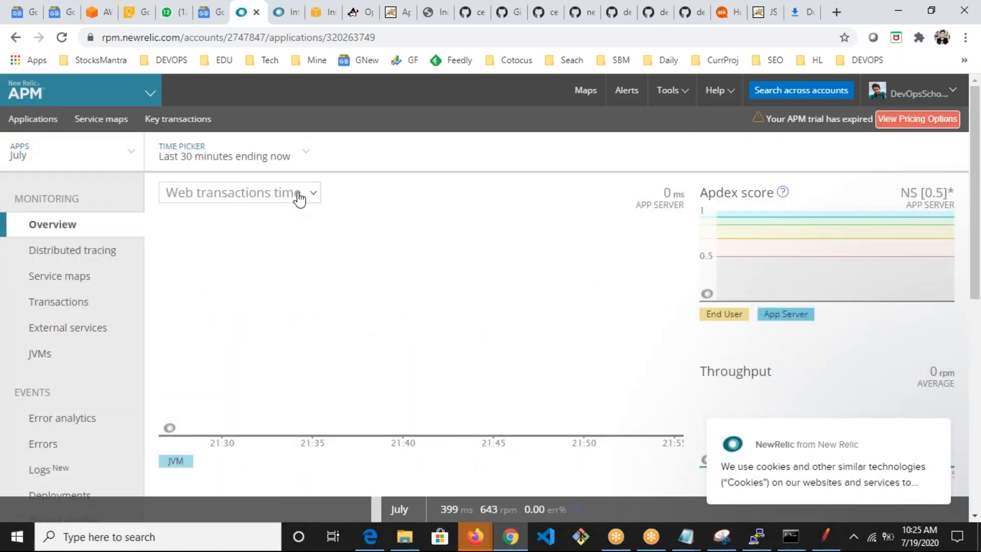
Step: View the web transactions chart as a histogram and return it to the web transactions time view
{"action": "left_click", "coordinate": [298, 197]}
{"action": "left_click", "coordinate": [308, 223]}
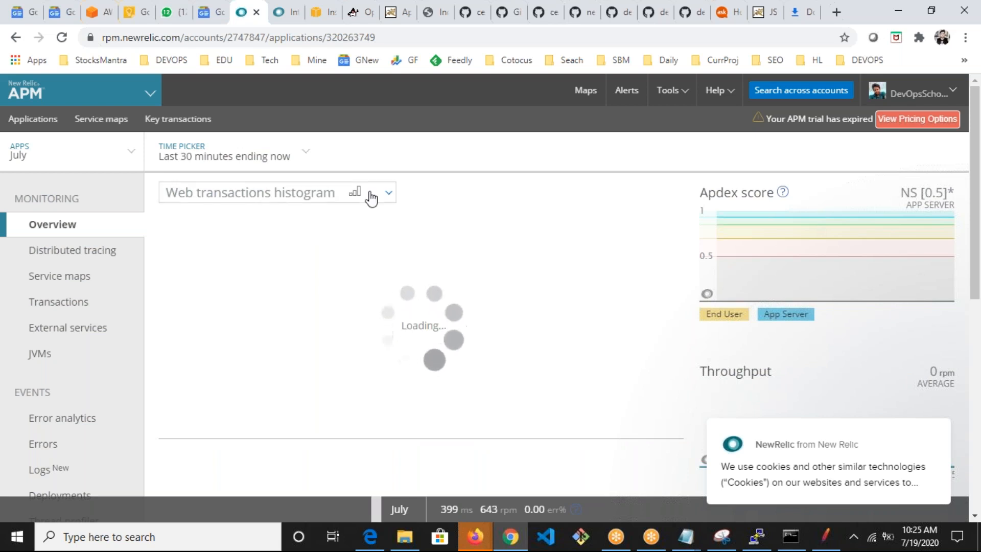
{"action": "left_click", "coordinate": [274, 203]}
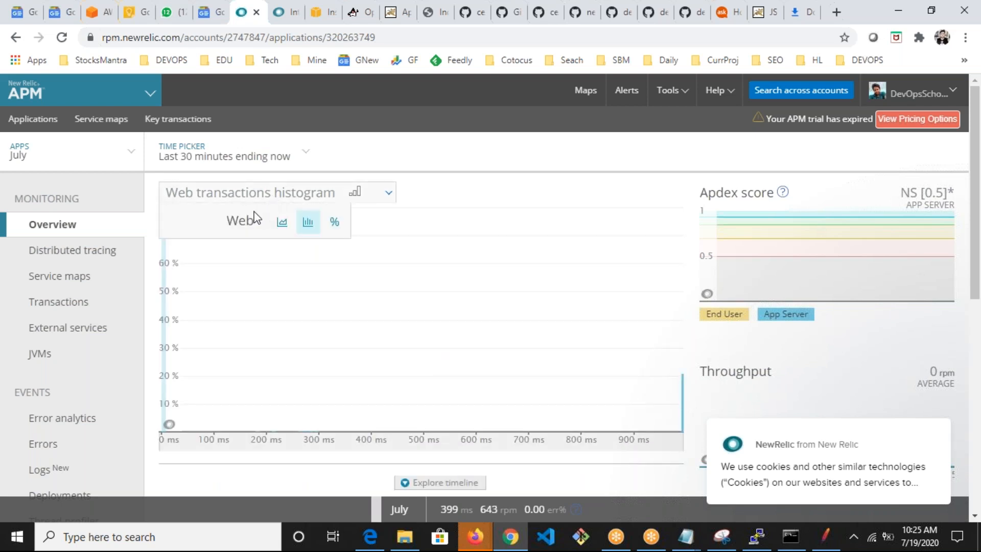
{"action": "left_click", "coordinate": [296, 198]}
{"action": "left_click", "coordinate": [284, 201]}
{"action": "left_click", "coordinate": [282, 231]}
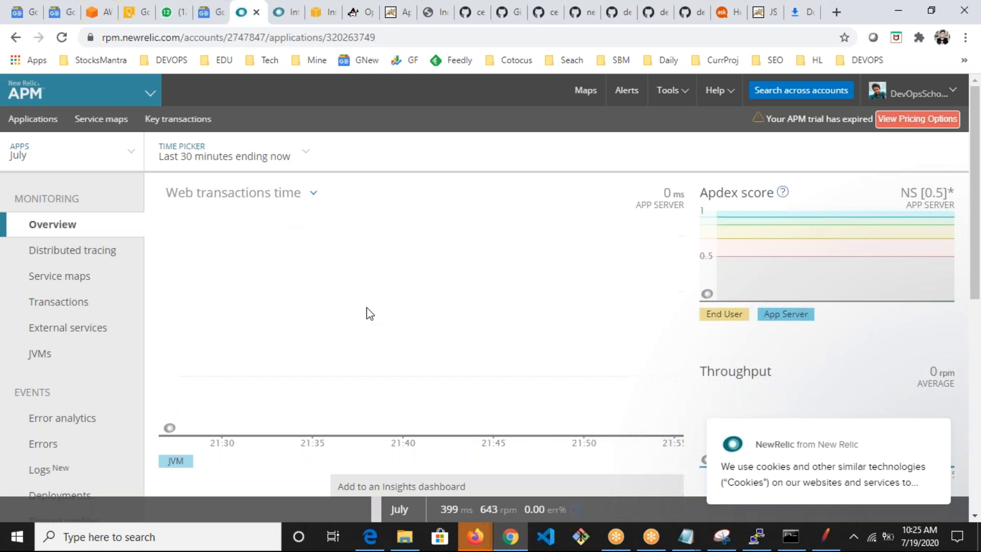
Step: Examine the July overview page with its monitoring, events, reports and settings sections, and reload the page
{"action": "scroll", "coordinate": [406, 357], "scroll_direction": "down", "scroll_amount": 10}
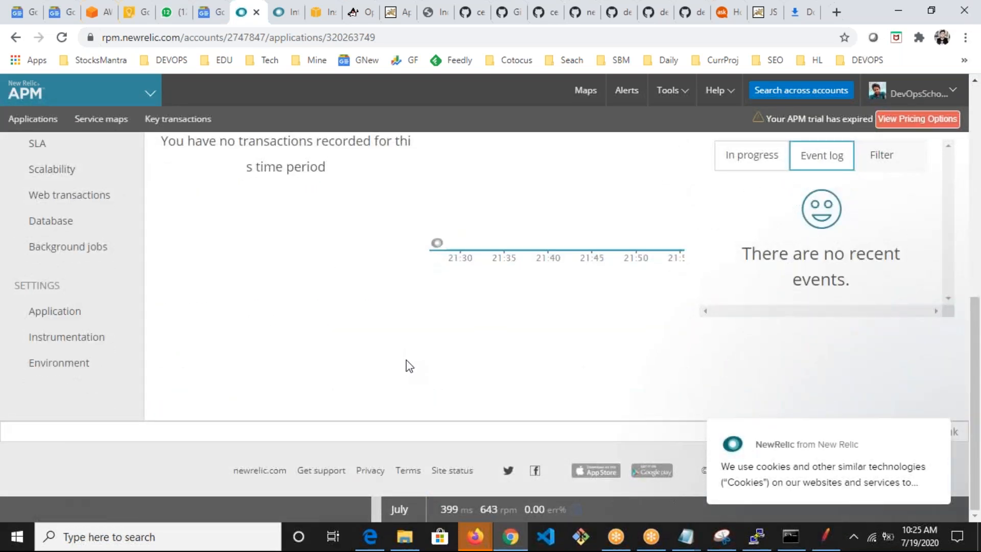
{"action": "scroll", "coordinate": [405, 366], "scroll_direction": "up", "scroll_amount": 4}
{"action": "scroll", "coordinate": [406, 366], "scroll_direction": "down", "scroll_amount": 2}
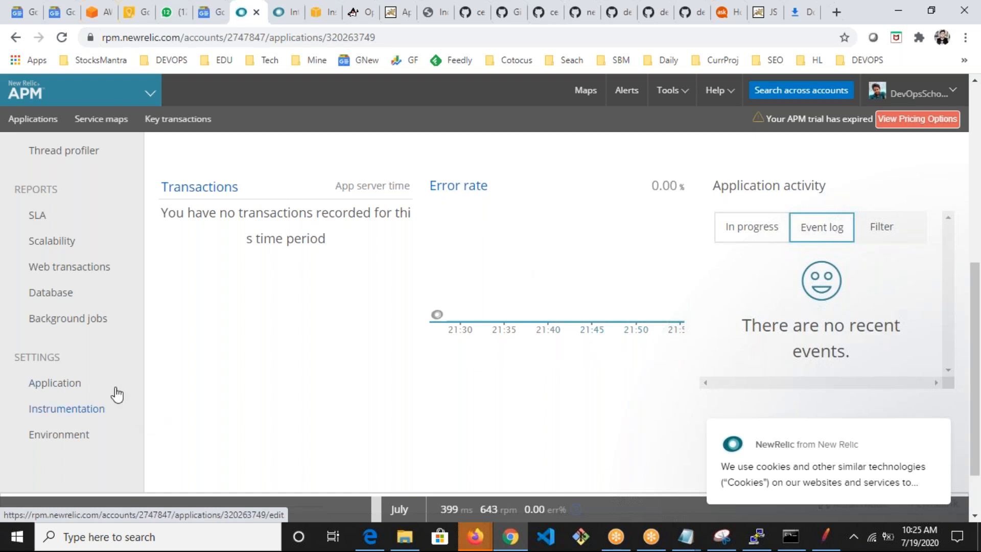
{"action": "scroll", "coordinate": [134, 383], "scroll_direction": "up", "scroll_amount": 4}
{"action": "scroll", "coordinate": [51, 252], "scroll_direction": "up", "scroll_amount": 2}
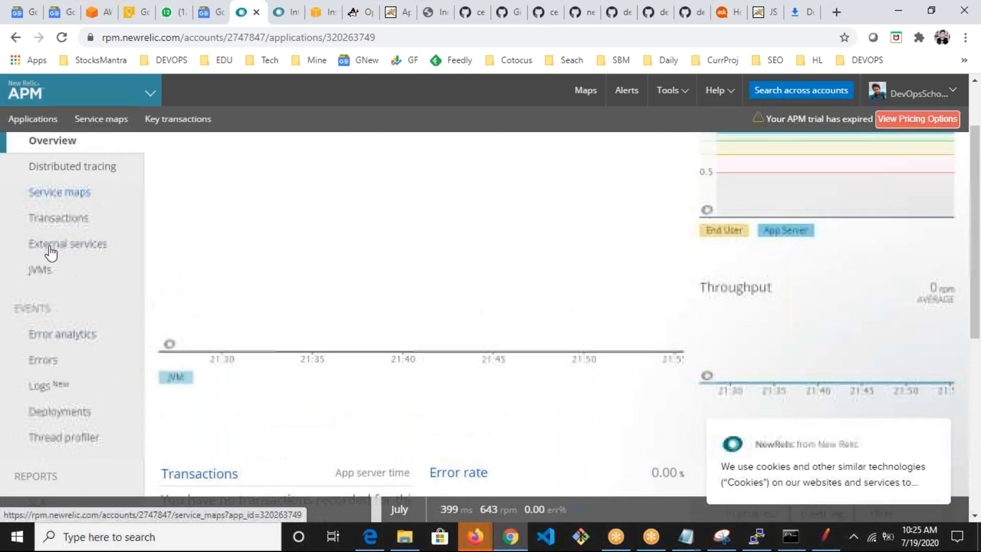
{"action": "scroll", "coordinate": [65, 423], "scroll_direction": "down", "scroll_amount": 7}
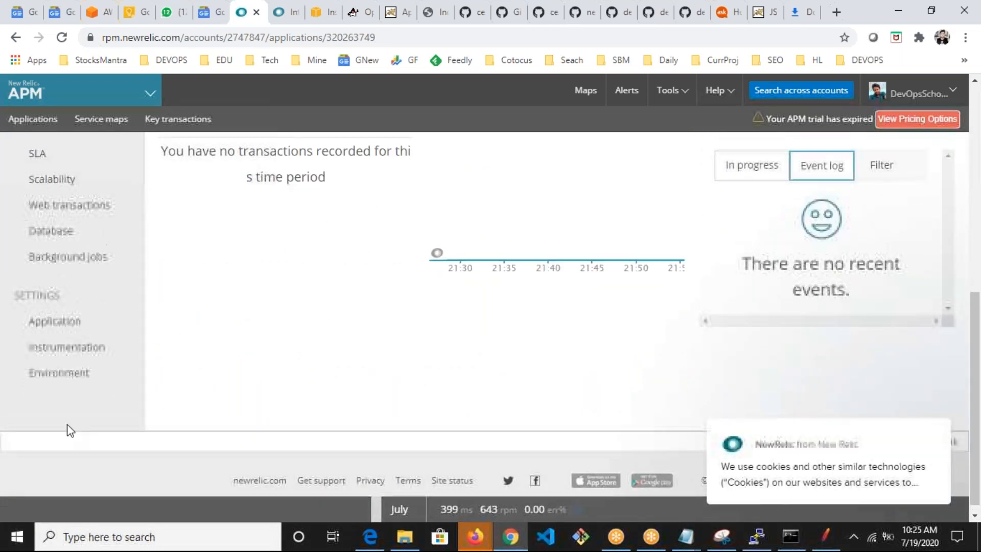
{"action": "scroll", "coordinate": [70, 430], "scroll_direction": "up", "scroll_amount": 7}
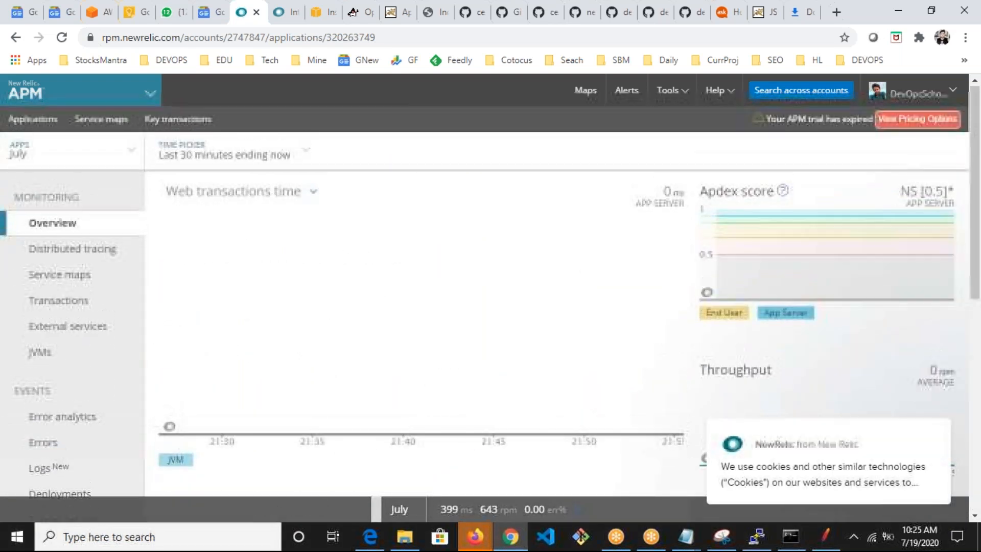
{"action": "left_click", "coordinate": [61, 38]}
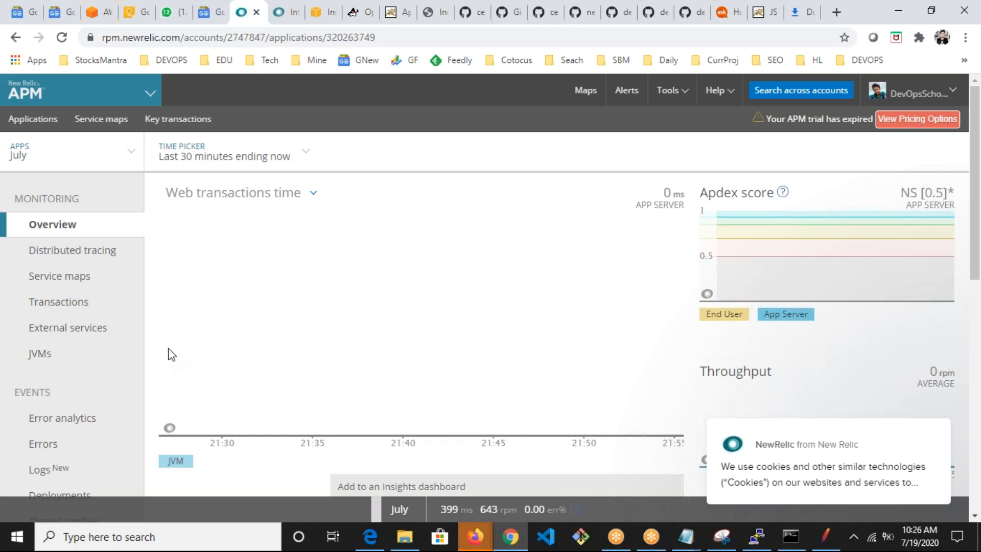
Step: Check the View Results Tree in JMeter and the time range options of the July overview in New Relic
{"action": "left_click", "coordinate": [827, 537]}
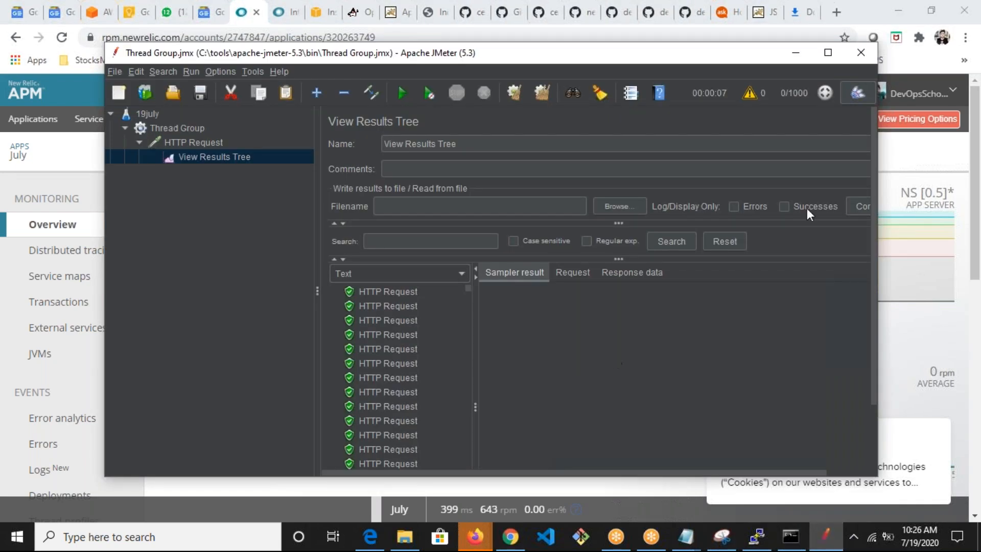
{"action": "left_click", "coordinate": [796, 53]}
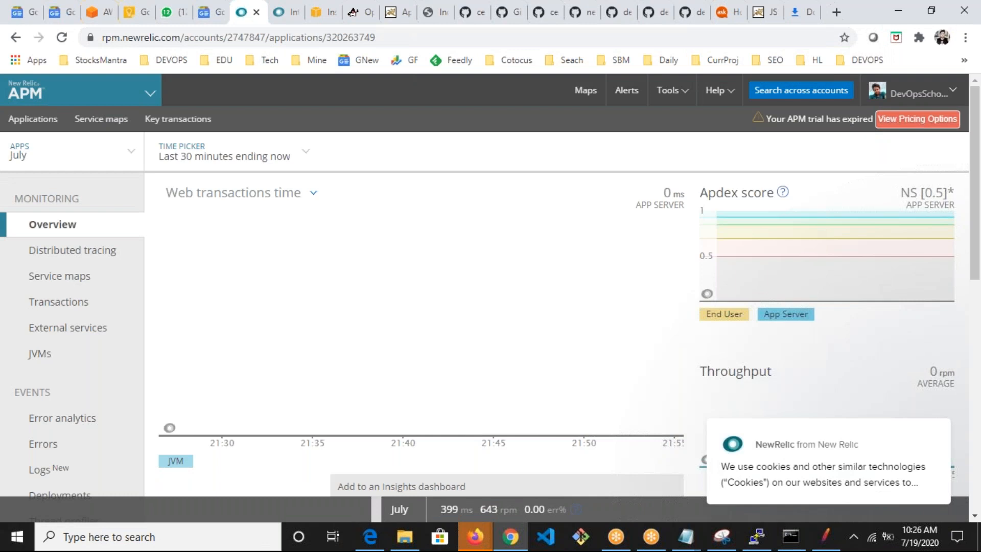
{"action": "left_click", "coordinate": [825, 537]}
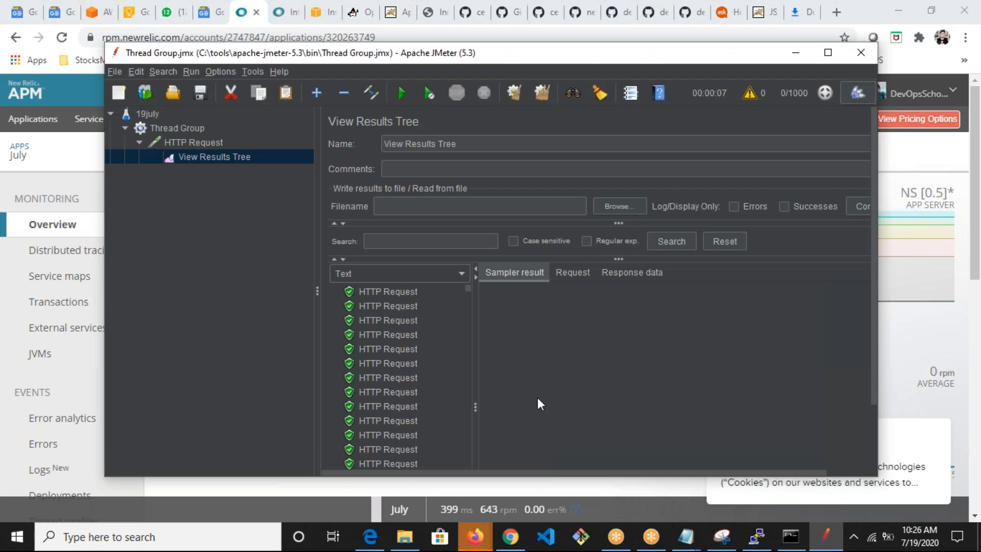
{"action": "key", "text": "alt+Tab"}
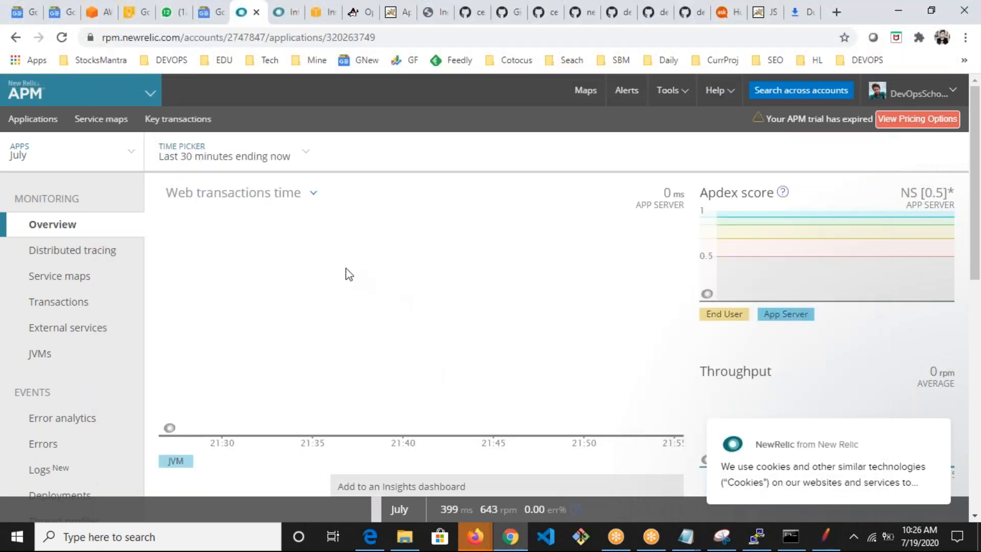
{"action": "left_click", "coordinate": [276, 154]}
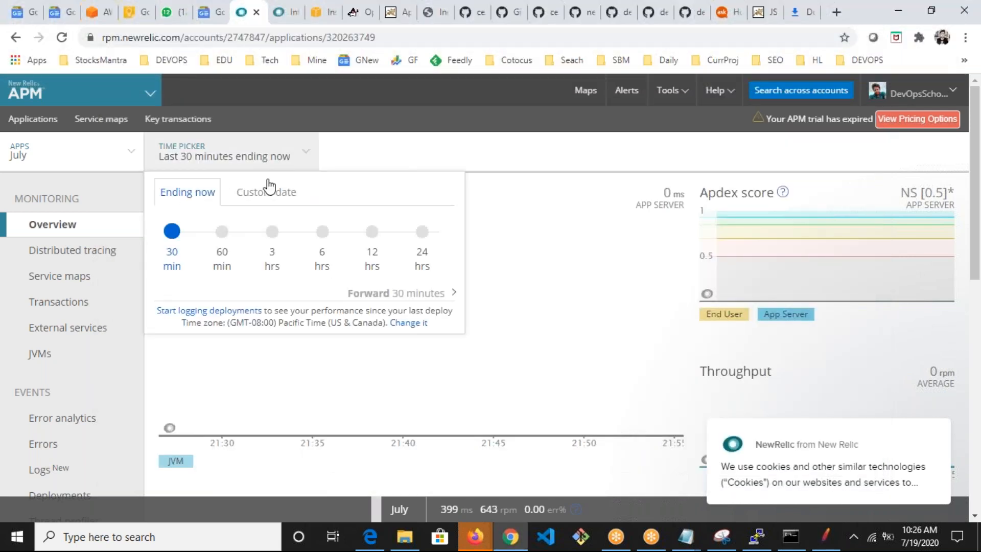
{"action": "left_click", "coordinate": [446, 151]}
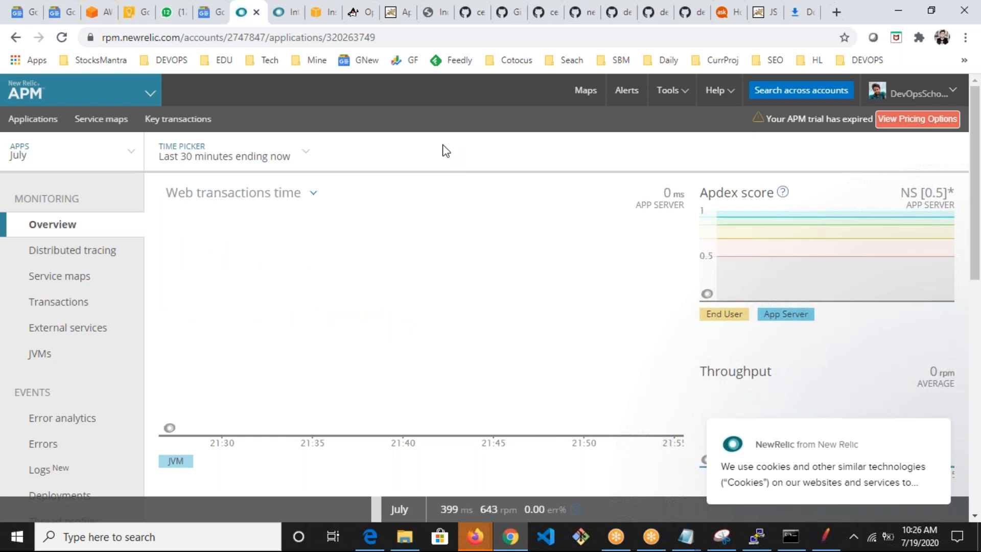
Step: Switch to JMeter and clear the samples in the View Results Tree
{"action": "left_click", "coordinate": [826, 536]}
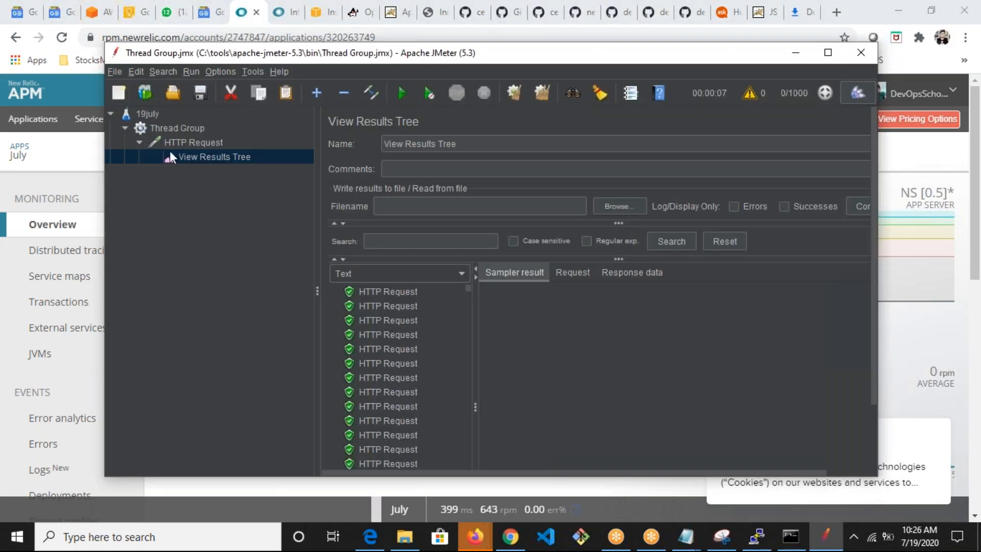
{"action": "right_click", "coordinate": [199, 160]}
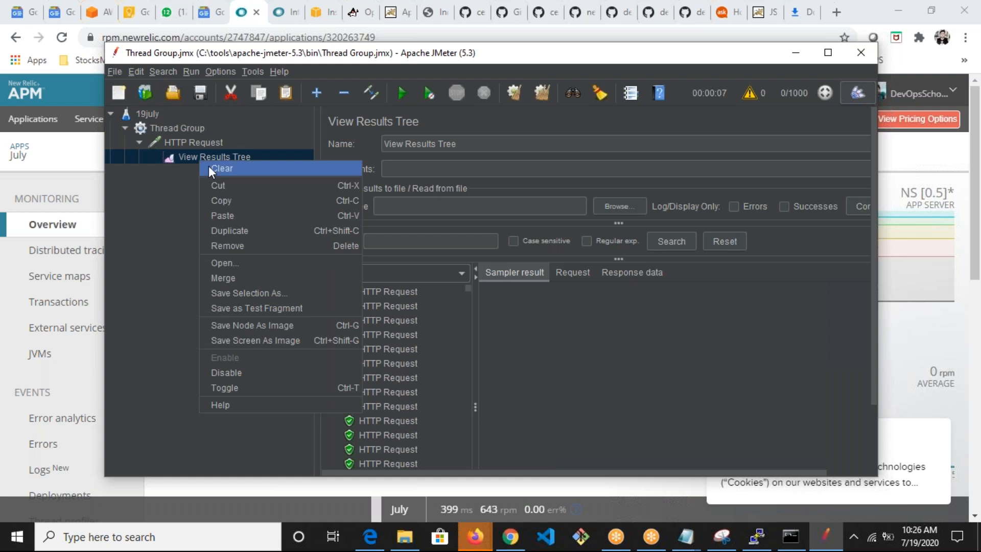
{"action": "left_click", "coordinate": [209, 165]}
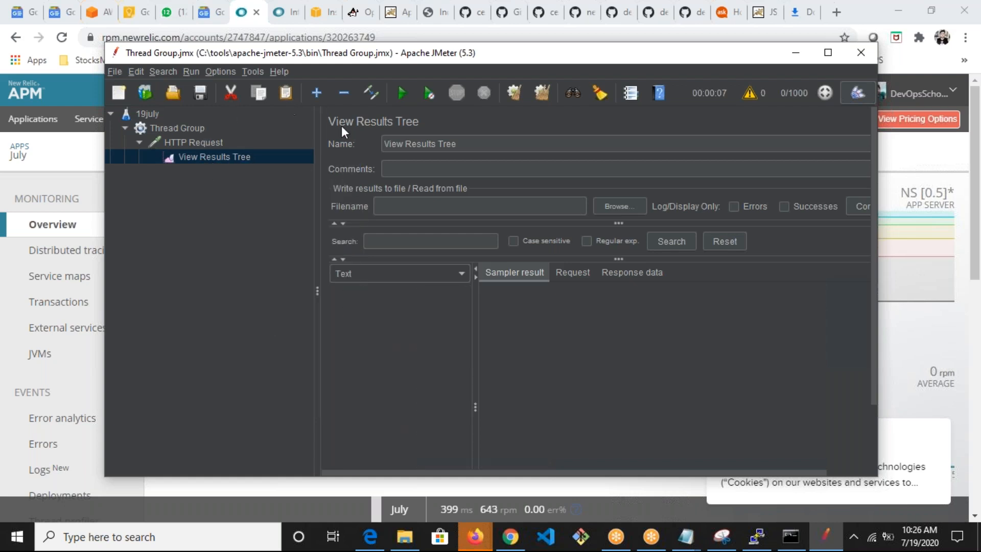
Step: Set the Thread Group to 5 threads with an infinite loop count and start the test plan
{"action": "left_click", "coordinate": [196, 143]}
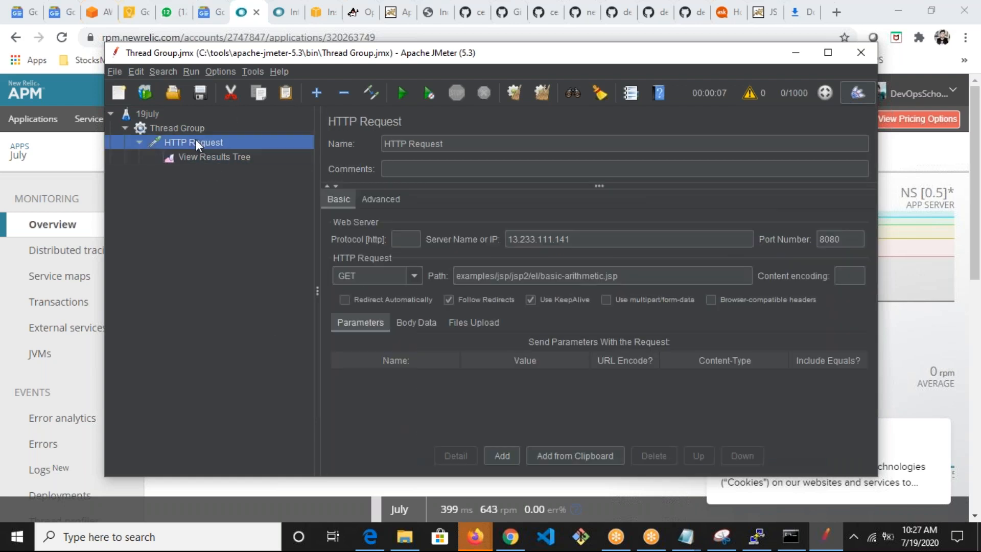
{"action": "left_click", "coordinate": [170, 128]}
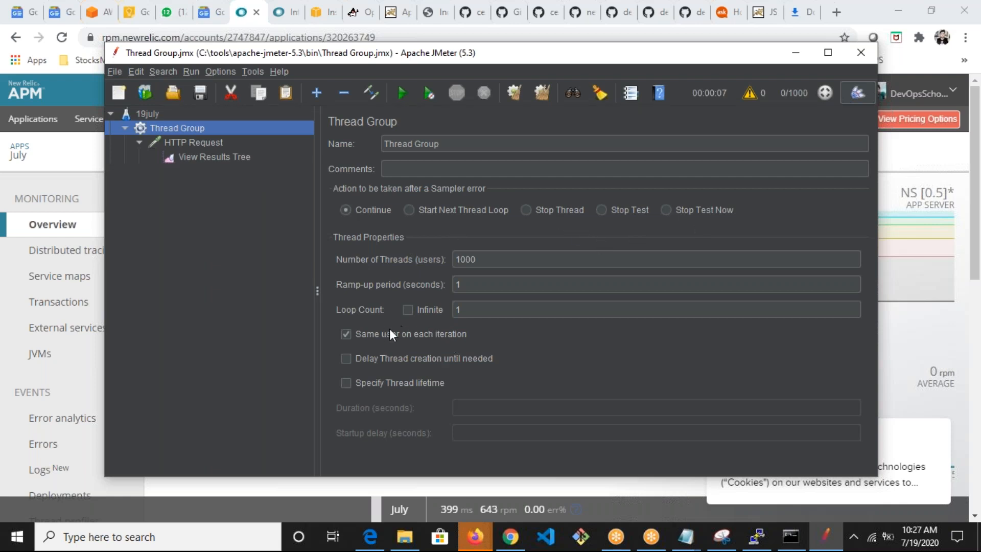
{"action": "left_click", "coordinate": [408, 310]}
{"action": "left_click", "coordinate": [482, 259]}
{"action": "type", "text": "1"}
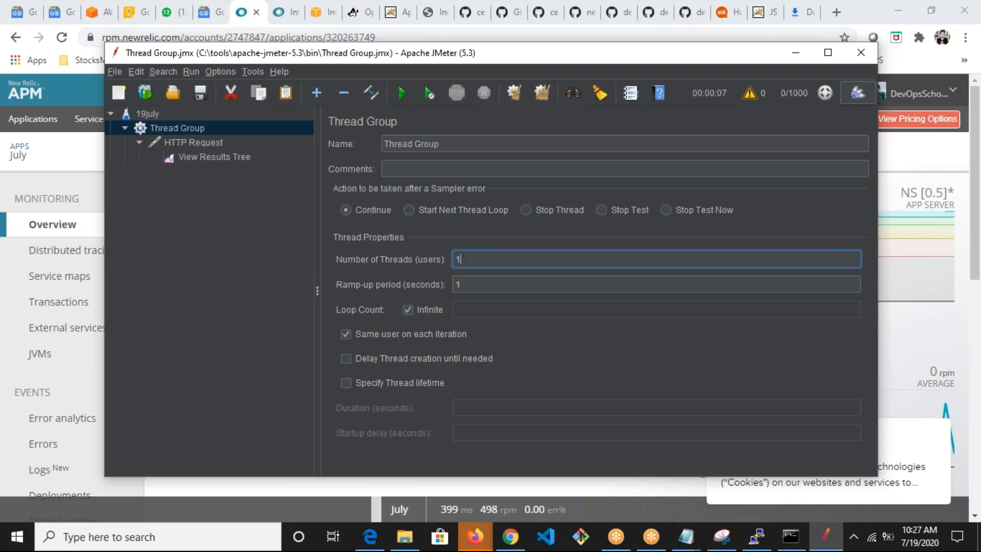
{"action": "left_click_drag", "start_coordinate": [468, 257], "coordinate": [395, 250]}
{"action": "left_click", "coordinate": [295, 307]}
{"action": "left_click", "coordinate": [401, 92]}
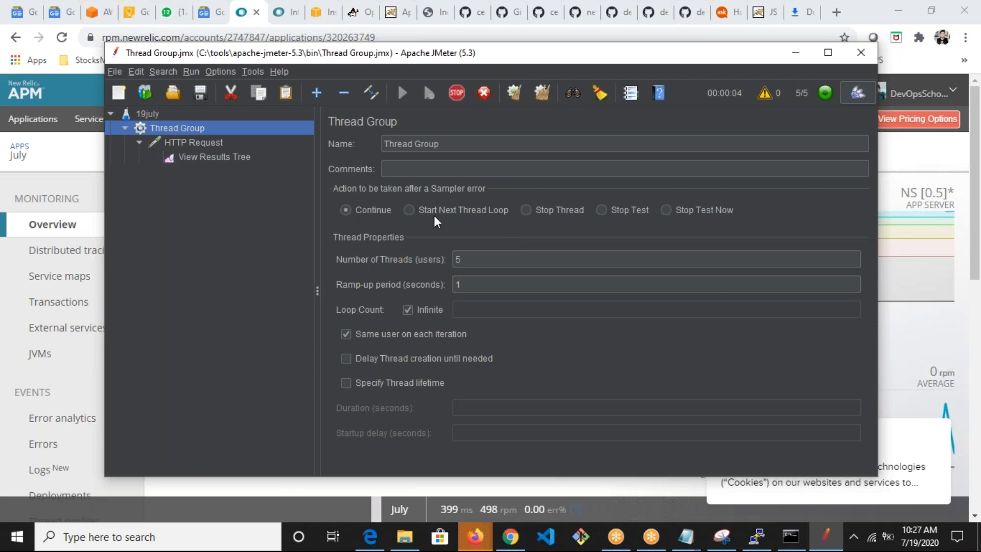
Step: Display the View Results Tree of the running test and clear its collected samples
{"action": "left_click", "coordinate": [194, 159]}
{"action": "right_click", "coordinate": [207, 168]}
{"action": "key", "text": "Escape"}
{"action": "right_click", "coordinate": [225, 160]}
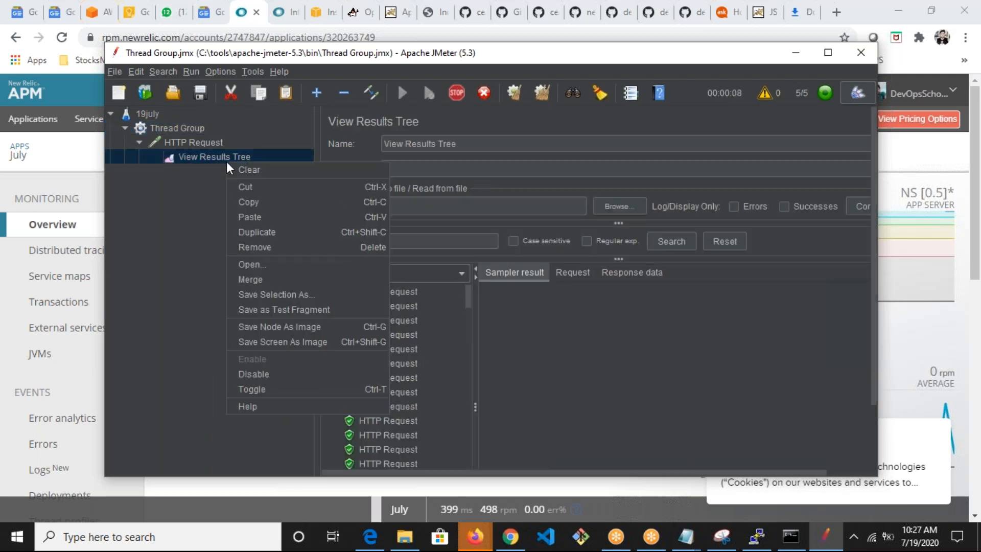
{"action": "left_click", "coordinate": [246, 169]}
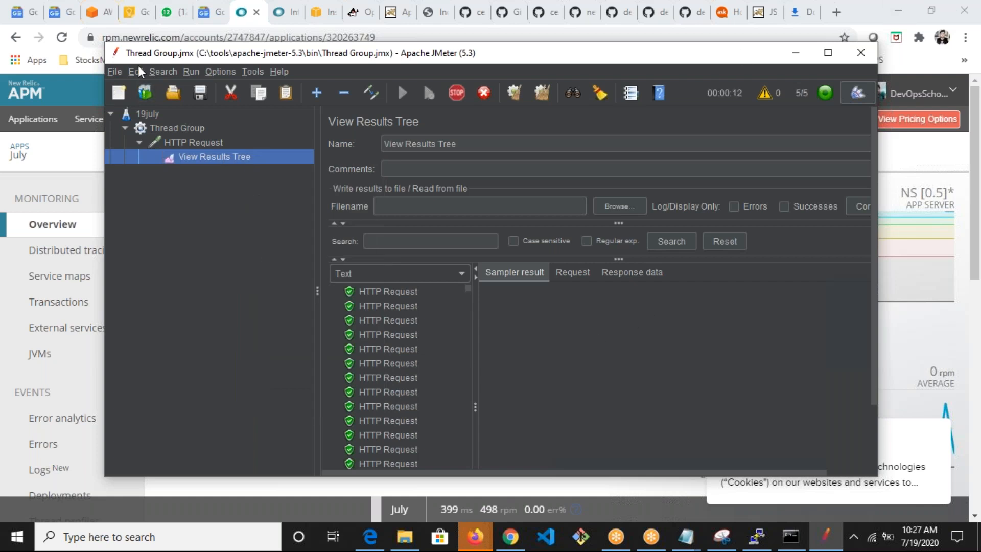
Step: Switch to New Relic APM in Chrome and examine the July overview's charts, transactions, error rate and host list
{"action": "left_click", "coordinate": [239, 11]}
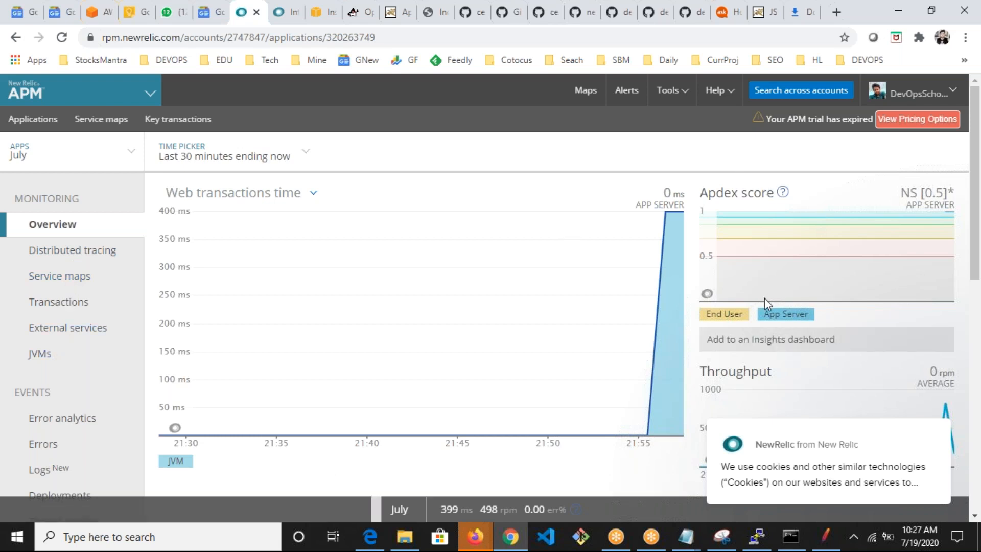
{"action": "scroll", "coordinate": [765, 299], "scroll_direction": "down", "scroll_amount": 1}
{"action": "scroll", "coordinate": [230, 343], "scroll_direction": "down", "scroll_amount": 6}
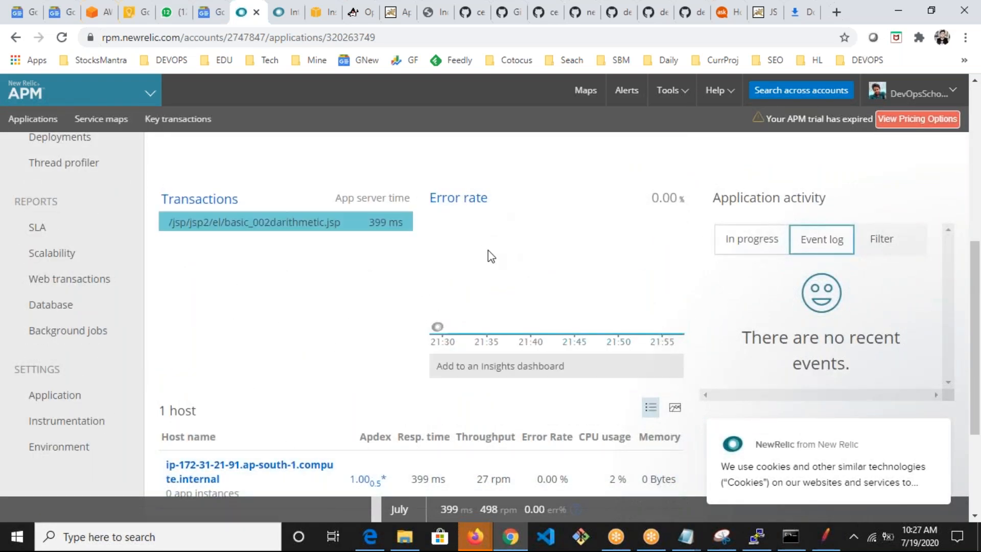
{"action": "scroll", "coordinate": [295, 400], "scroll_direction": "down", "scroll_amount": 3}
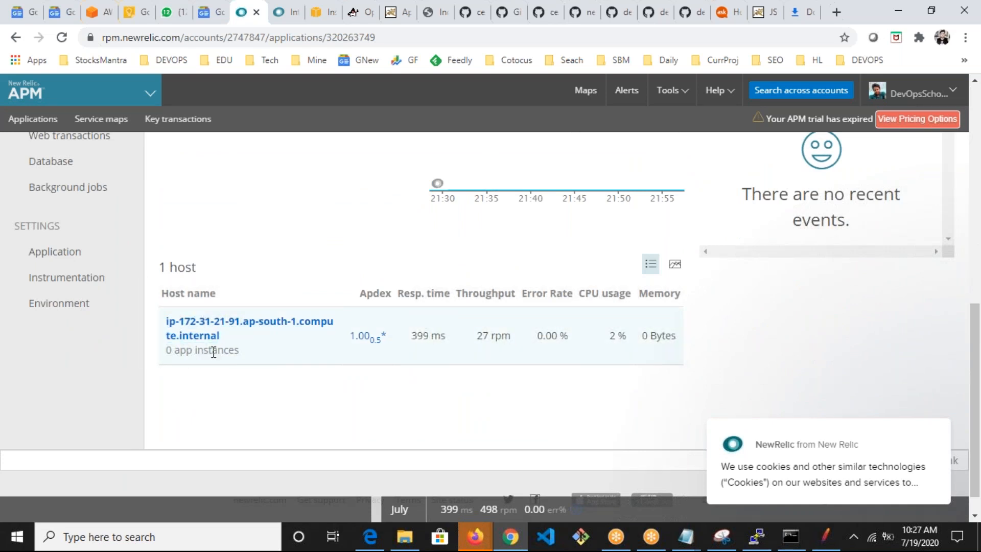
Step: Review the July application's web transactions time, Apdex score, throughput and transactions on its overview for the last 30 minutes
{"action": "scroll", "coordinate": [82, 355], "scroll_direction": "up", "scroll_amount": 7}
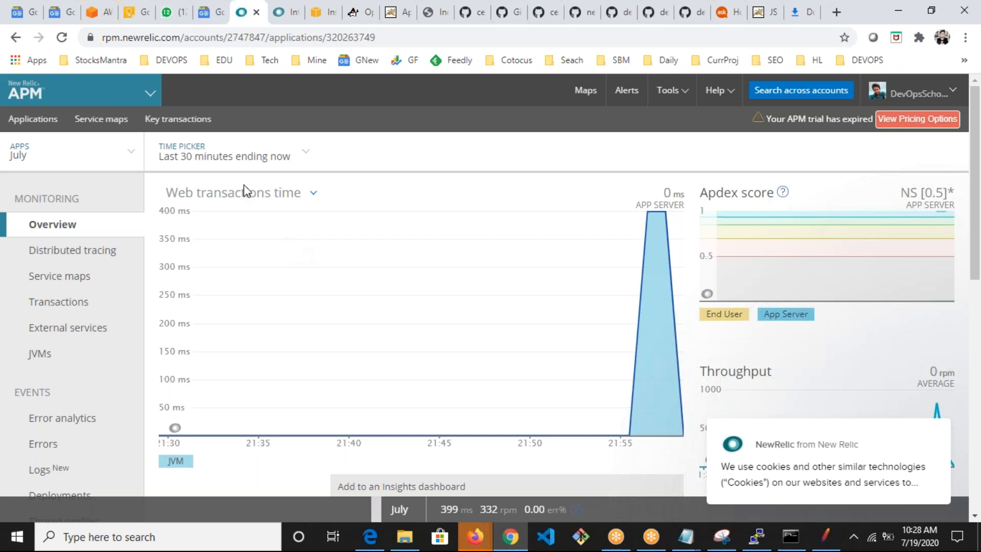
{"action": "scroll", "coordinate": [317, 304], "scroll_direction": "down", "scroll_amount": 1}
{"action": "scroll", "coordinate": [330, 299], "scroll_direction": "down", "scroll_amount": 5}
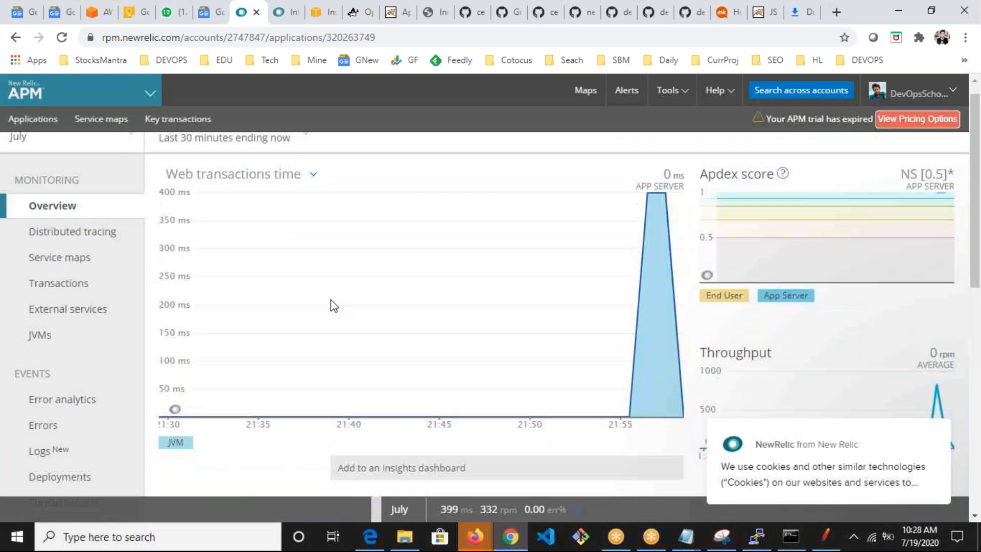
{"action": "scroll", "coordinate": [367, 306], "scroll_direction": "up", "scroll_amount": 5}
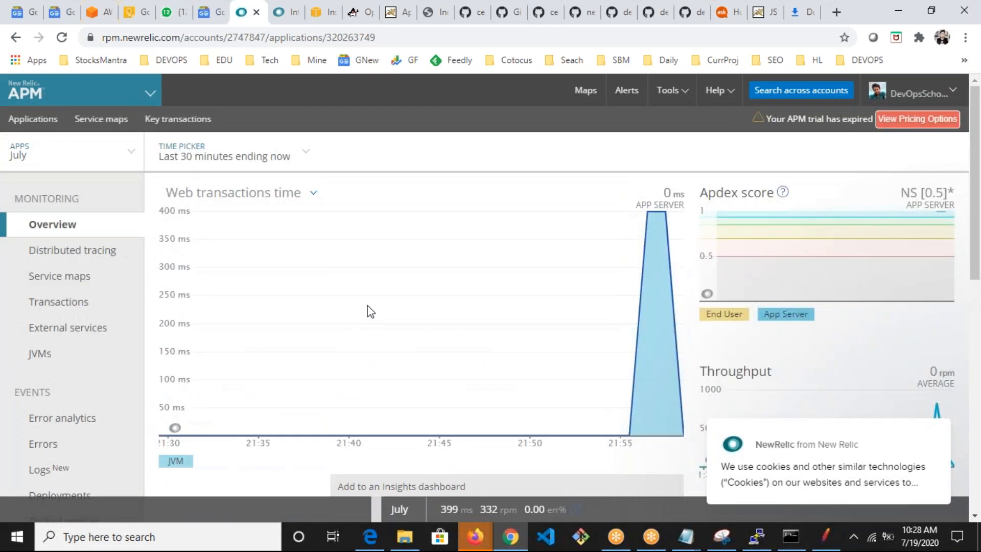
{"action": "scroll", "coordinate": [365, 310], "scroll_direction": "down", "scroll_amount": 4}
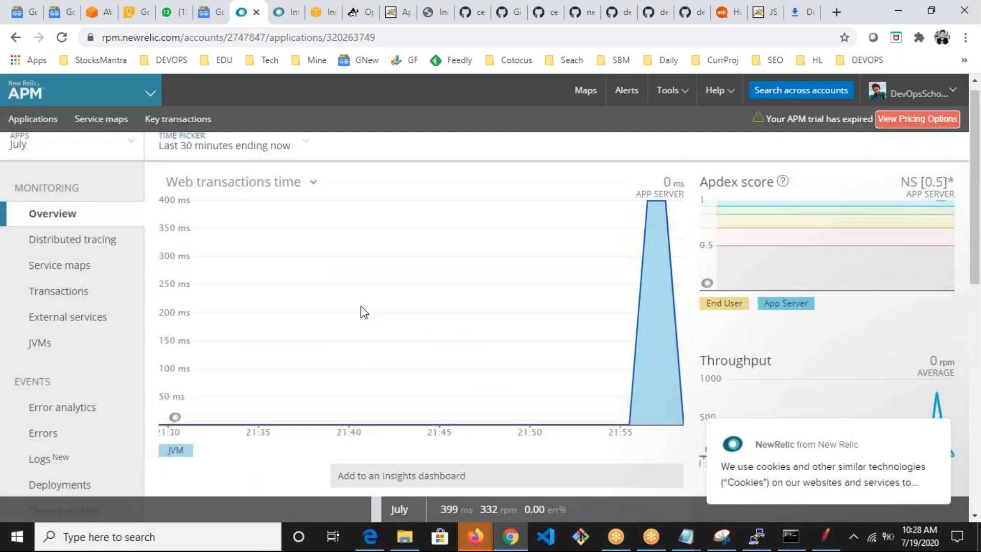
{"action": "scroll", "coordinate": [121, 344], "scroll_direction": "down", "scroll_amount": 4}
{"action": "scroll", "coordinate": [121, 340], "scroll_direction": "up", "scroll_amount": 8}
{"action": "left_click_drag", "start_coordinate": [718, 194], "coordinate": [758, 193]}
{"action": "scroll", "coordinate": [416, 322], "scroll_direction": "down", "scroll_amount": 4}
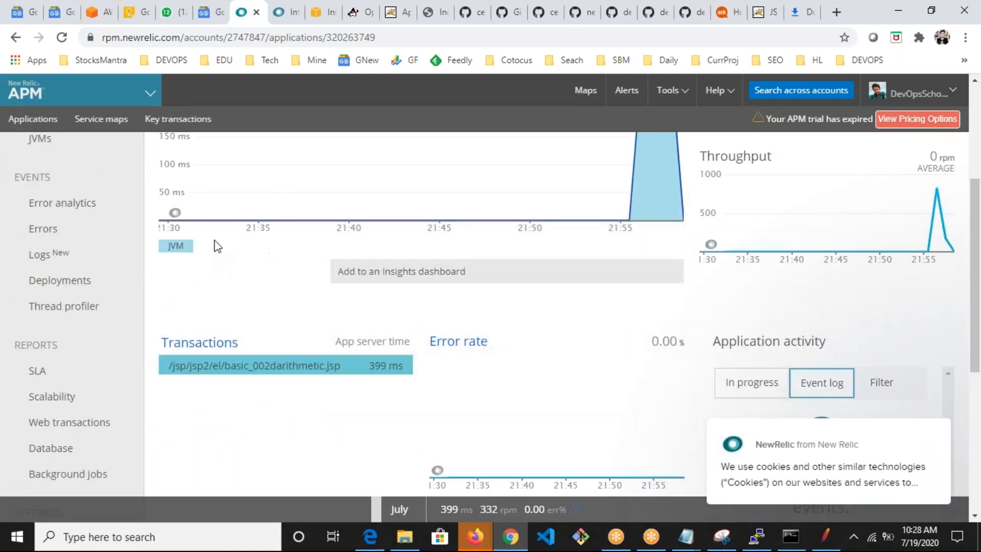
{"action": "scroll", "coordinate": [284, 300], "scroll_direction": "up", "scroll_amount": 4}
{"action": "scroll", "coordinate": [256, 305], "scroll_direction": "up", "scroll_amount": 1}
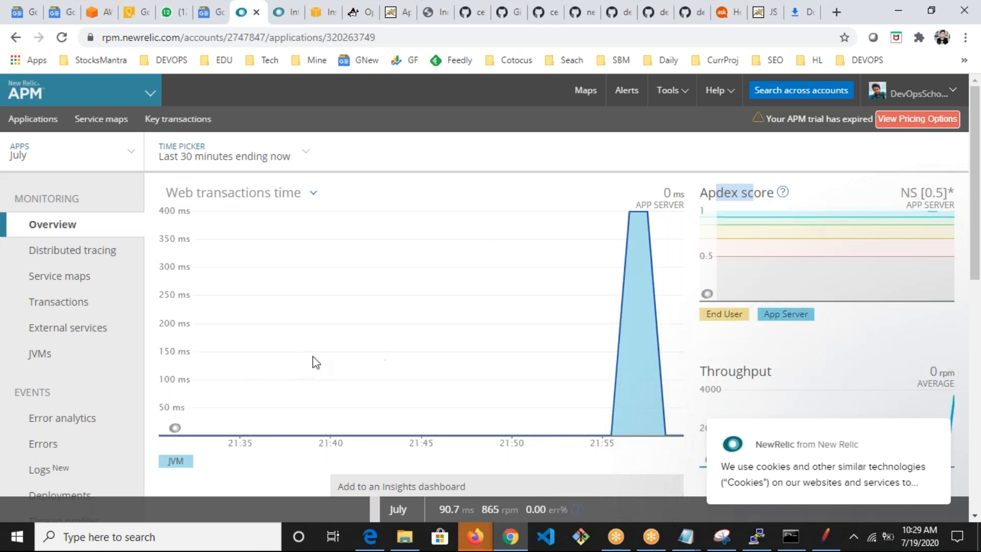
Step: Open the distributed tracing view for the July application
{"action": "left_click", "coordinate": [75, 254]}
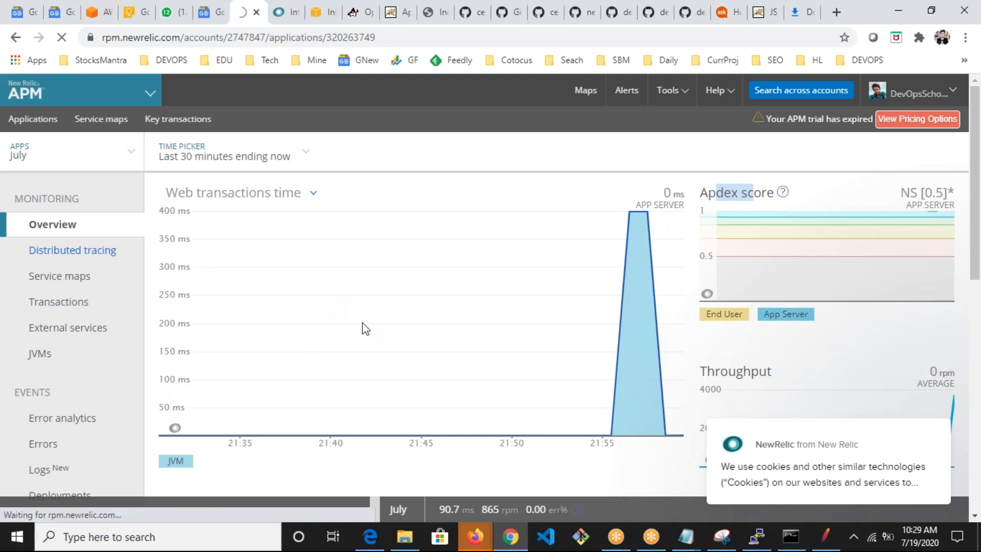